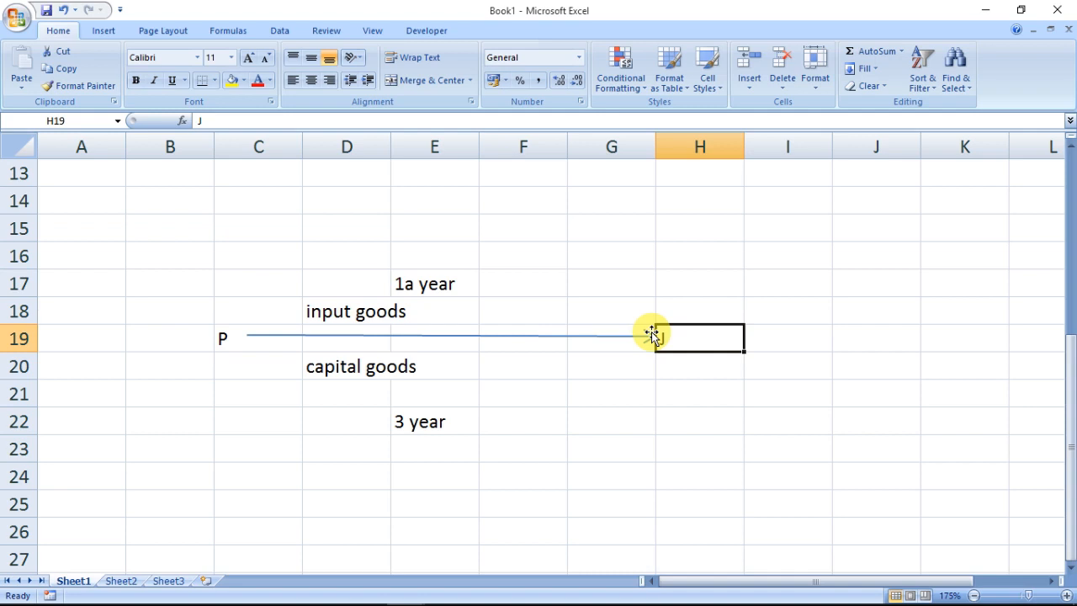
# Switch to the Photos app and read the slide on GST on job worker service charges and movement documents.
pyautogui.hotkey('alt', 'Tab')
pyautogui.hotkey('alt', 'Tab')
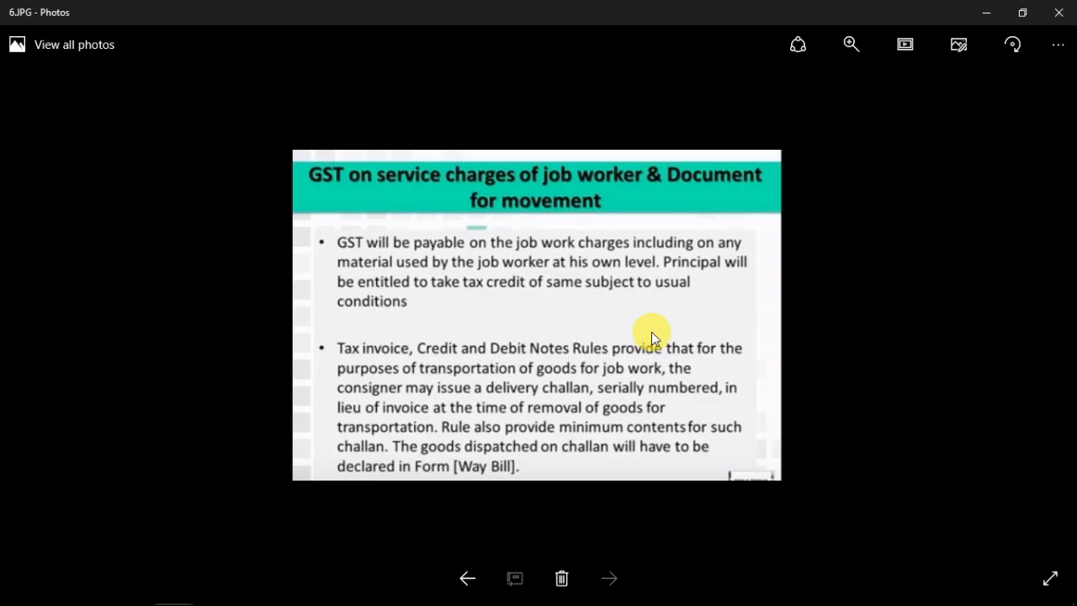
pyautogui.scroll(1, 655, 340)
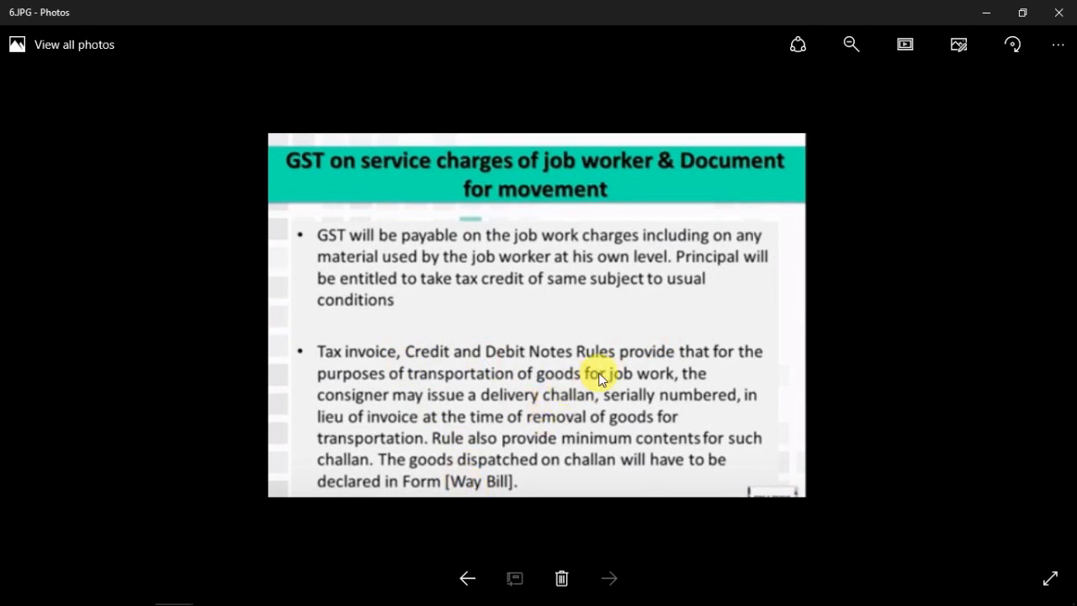
# Switch to Busy 17 and open the form for creating a company.
pyautogui.hotkey('alt', 'Tab')
pyautogui.hotkey('alt', 'Tab')
pyautogui.hotkey('alt', 'Tab')
pyautogui.hotkey('alt', 'Tab')
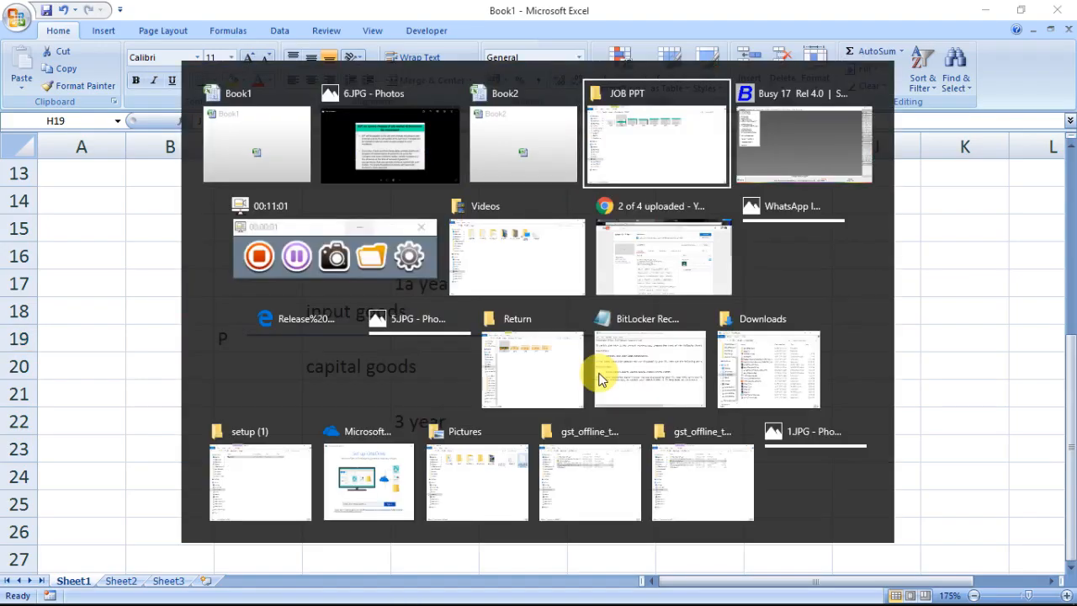
pyautogui.hotkey('alt', 'Tab')
pyautogui.press('Down')
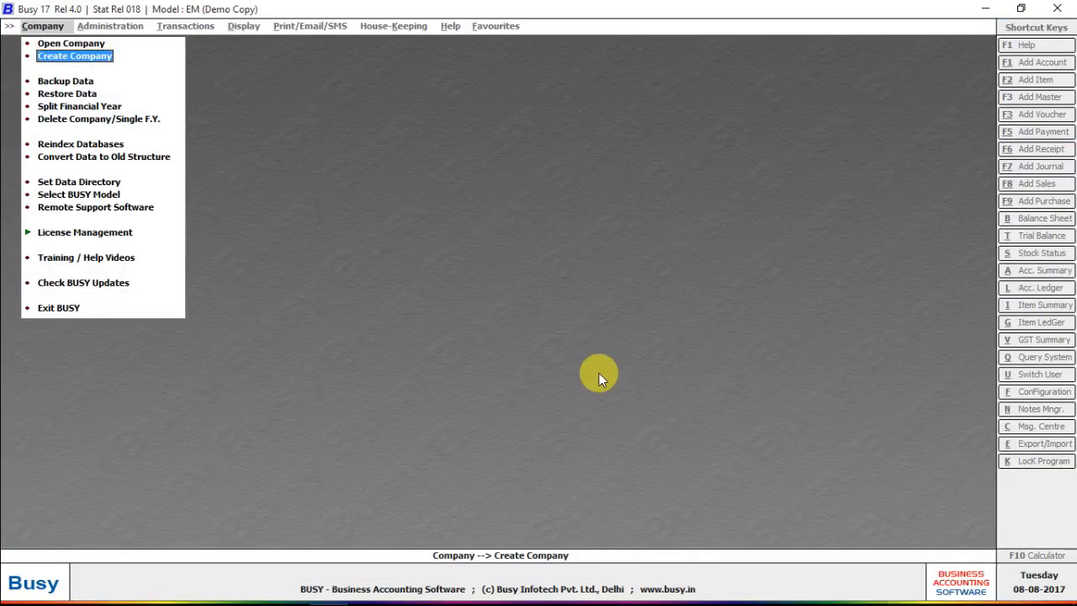
pyautogui.press('Return')
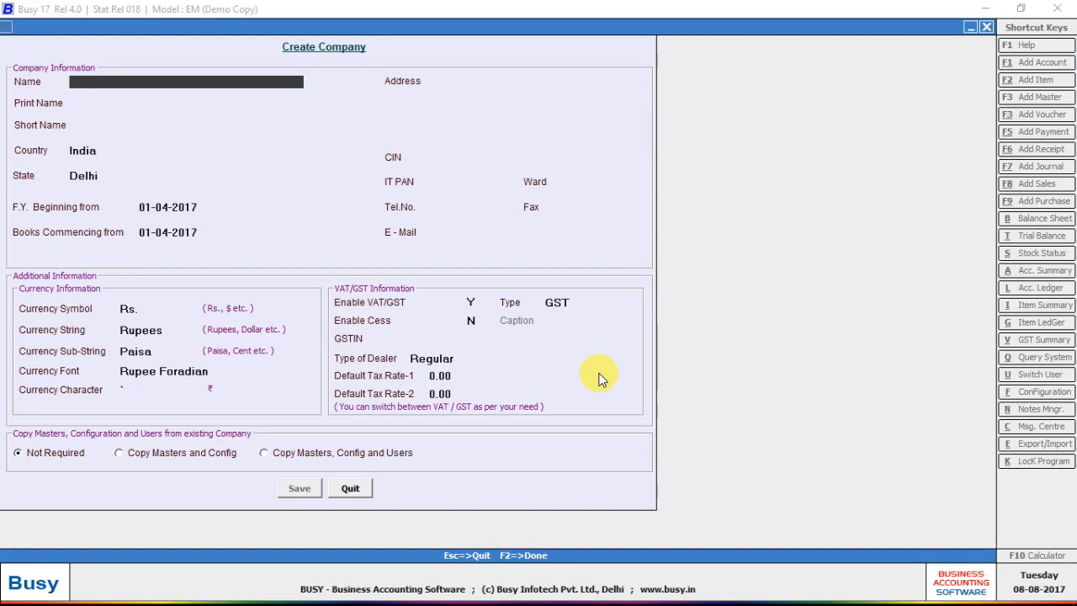
# Name the company Star Trading Company, keeping India, Delhi and the 01-04-2017 start dates.
pyautogui.write('a')
pyautogui.press('BackSpace')
pyautogui.write('Star Trading compan')
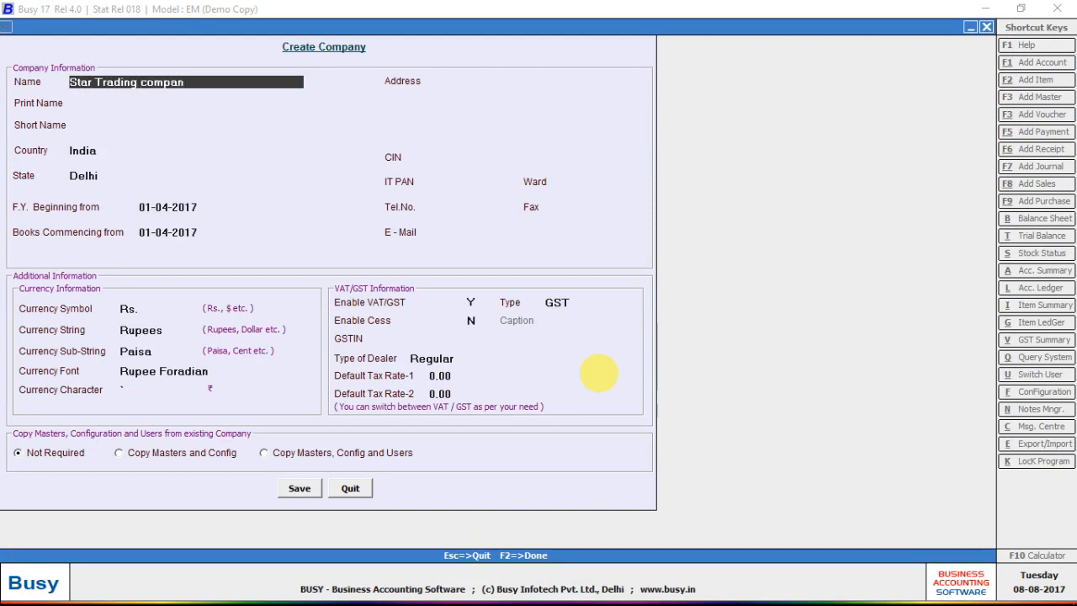
pyautogui.write('y')
pyautogui.press('Return')
pyautogui.press('Return')
pyautogui.press('Return')
pyautogui.press('Return')
pyautogui.press('Return')
pyautogui.press('Return')
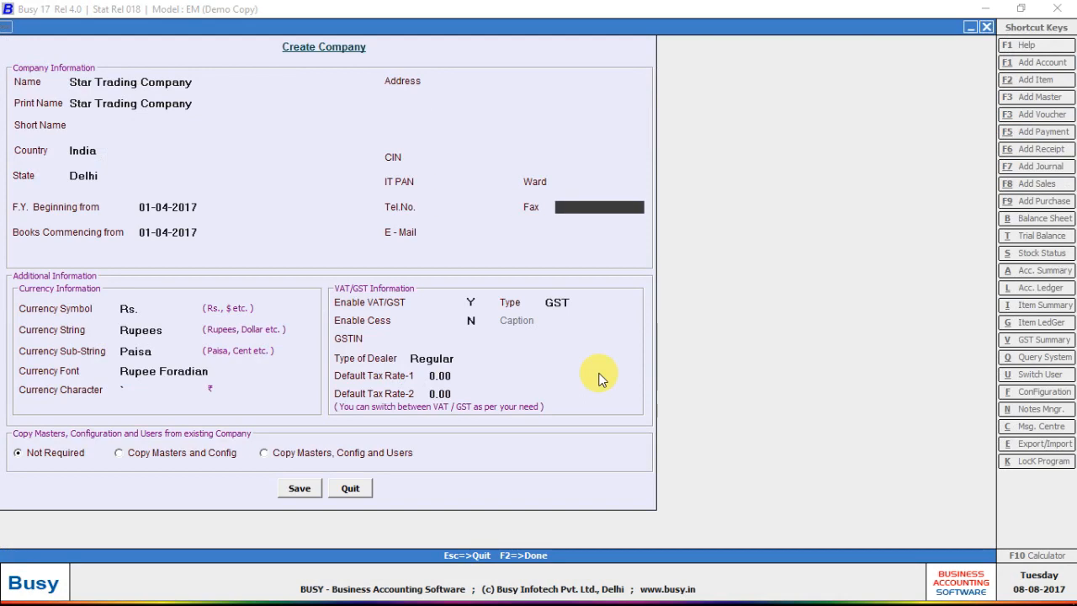
# Accept the default currency settings and keep VAT/GST enabled with type GST and no cess.
pyautogui.press('Return')
pyautogui.press('Return')
pyautogui.press('Return')
pyautogui.press('Return')
pyautogui.press('Return')
pyautogui.press('Return')
pyautogui.press('Return')
pyautogui.press('Return')
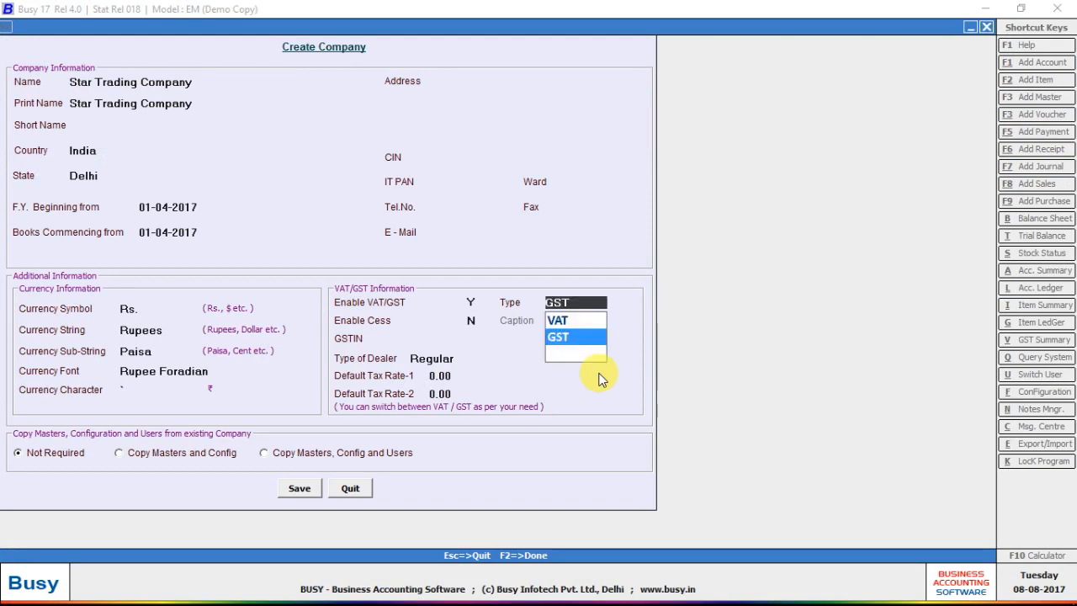
pyautogui.press('Return')
pyautogui.press('Return')
# Enter the company's GSTIN, keep the Regular dealer type with zero default tax rates, and save the company.
pyautogui.write('07a')
pyautogui.write('s')
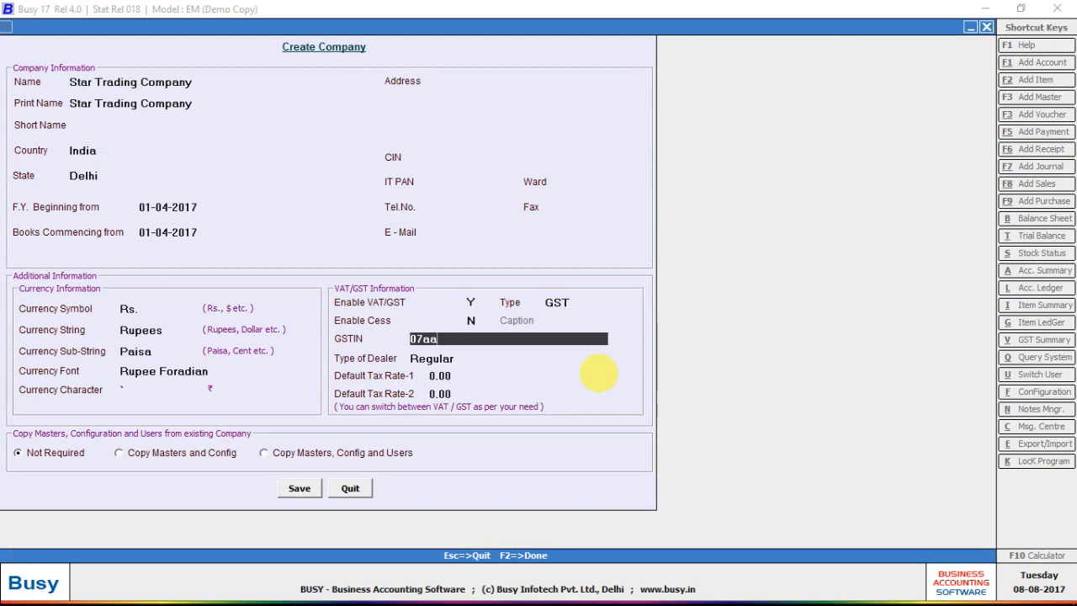
pyautogui.press('BackSpace')
pyautogui.press('BackSpace')
pyautogui.write('ASXADP1234P')
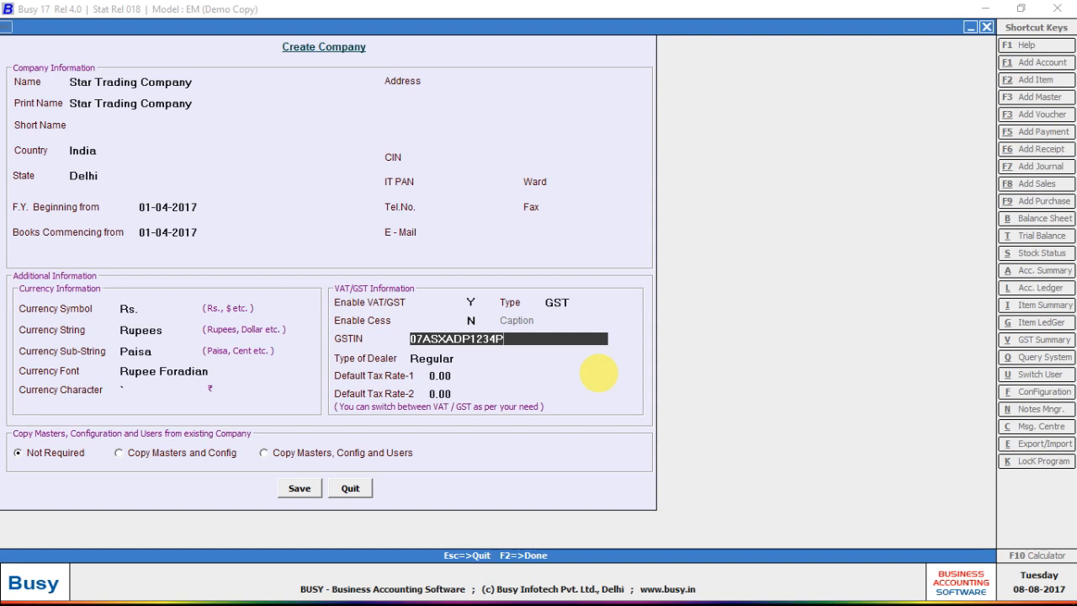
pyautogui.write('IZP')
pyautogui.press('Return')
pyautogui.press('Return')
pyautogui.press('Return')
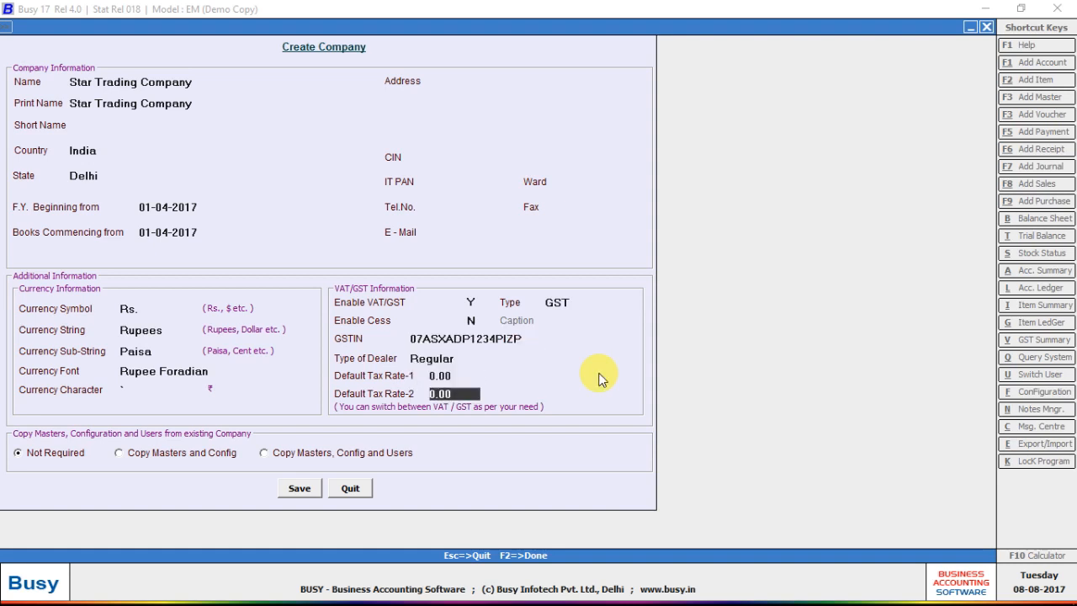
pyautogui.press('Return')
pyautogui.press('Return')
pyautogui.press('Return')
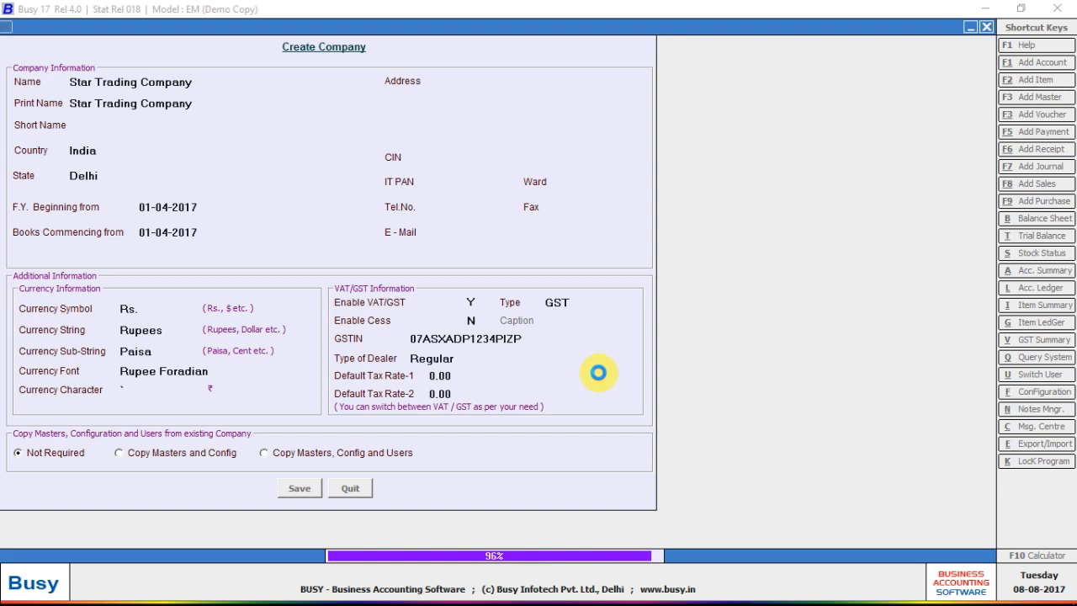
# Create the superuser S for the company, entering and rechecking the superuser password, and save.
pyautogui.press('Return')
pyautogui.write('S')
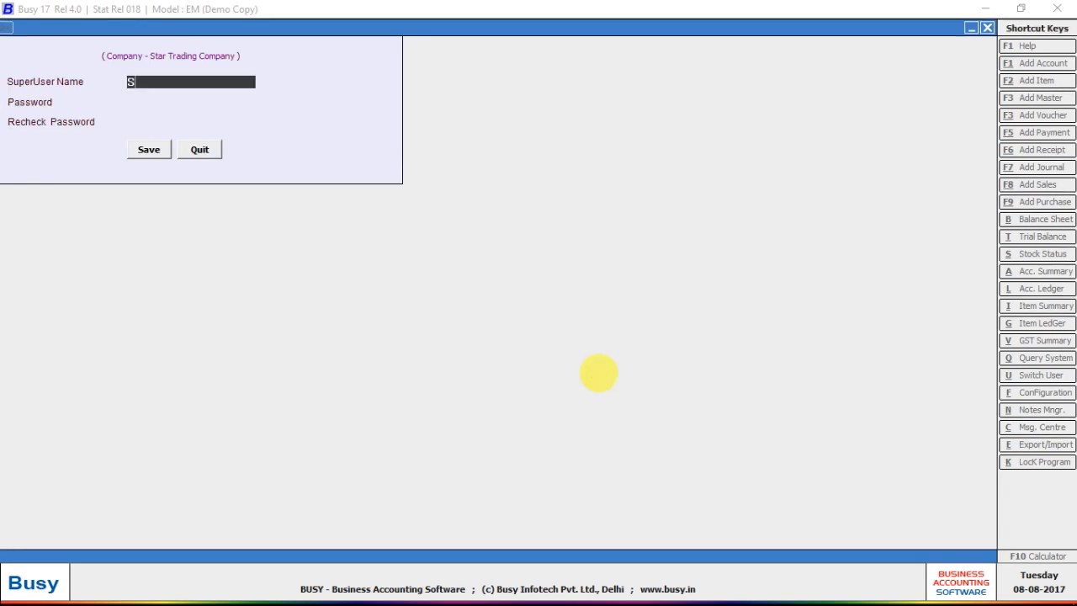
pyautogui.press('Return')
pyautogui.write('s')
pyautogui.press('Return')
pyautogui.write('s')
pyautogui.press('Return')
pyautogui.press('Return')
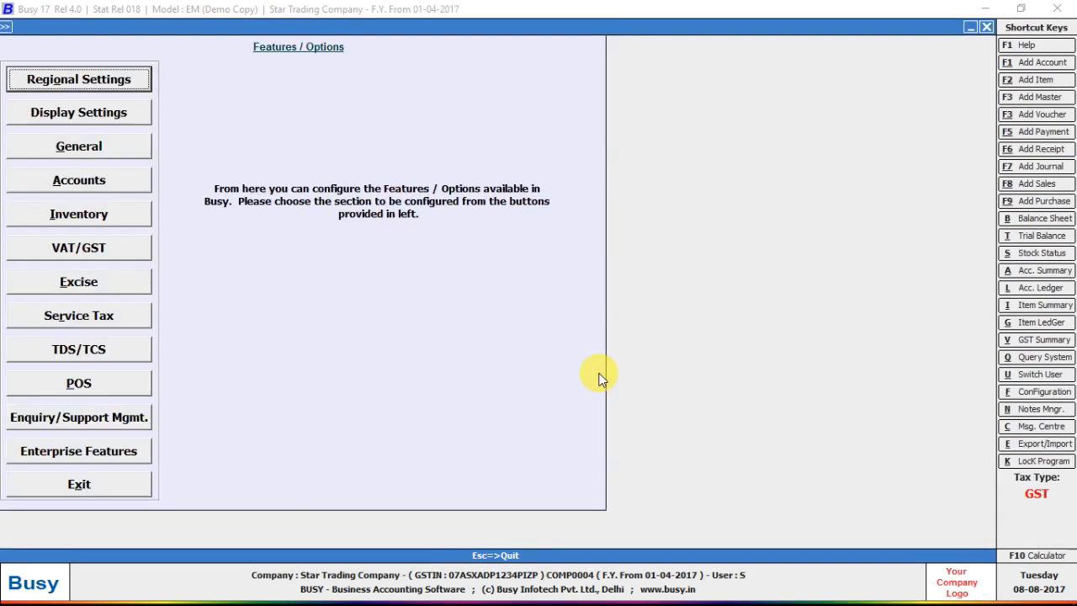
# Set inventory valuation to FIFO, sale/purchase account tagging to Item and stock account tagging to Material Centre, and save the configuration.
pyautogui.press('Down')
pyautogui.press('Down')
pyautogui.press('Return')
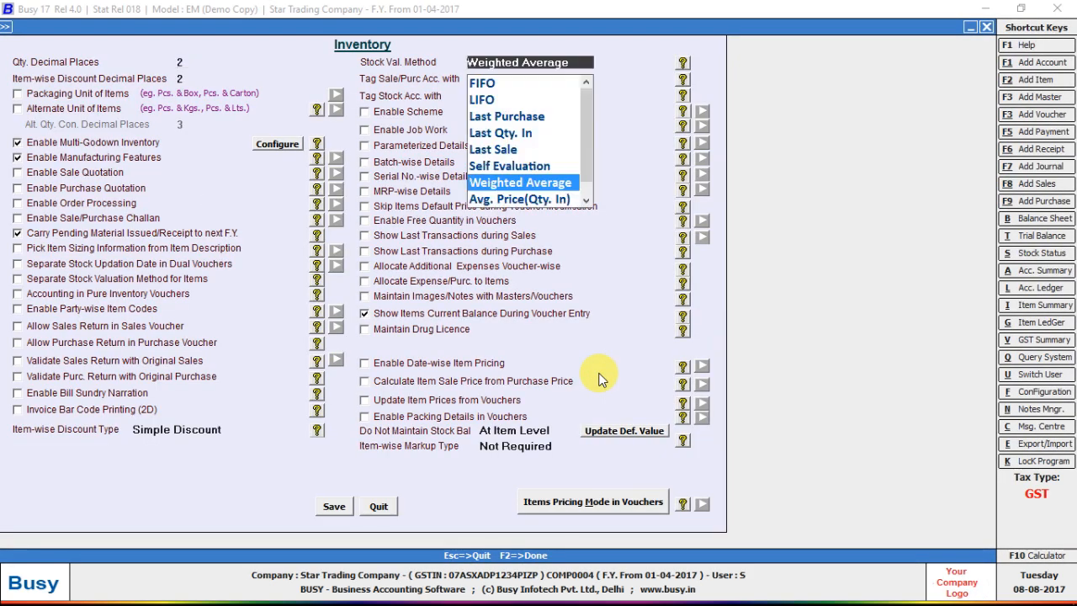
pyautogui.write('F')
pyautogui.press('Return')
pyautogui.press('Return')
pyautogui.press('Down')
pyautogui.press('Return')
pyautogui.press('F2')
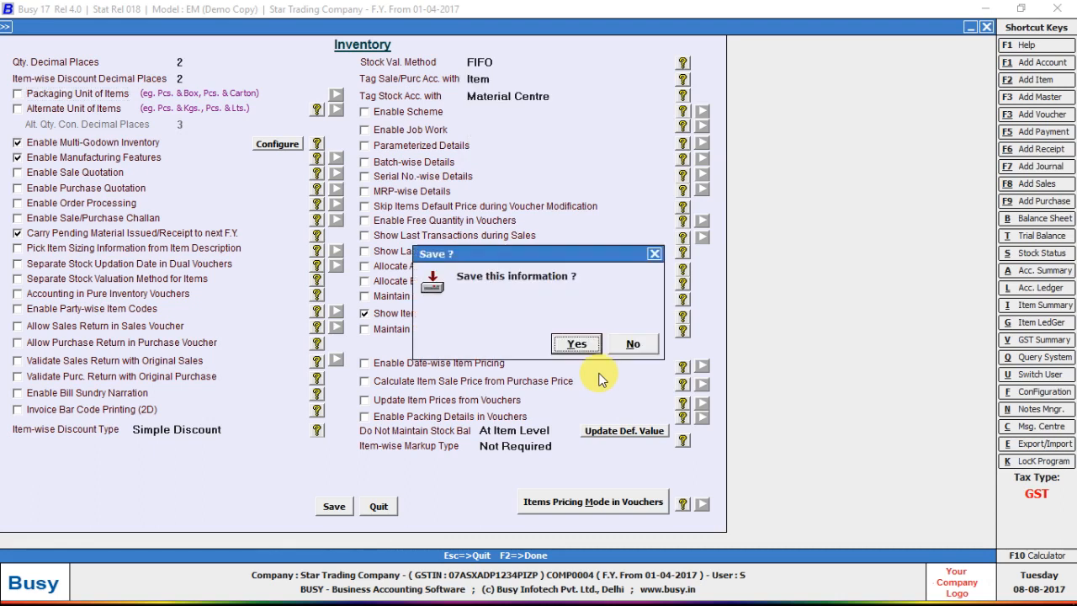
pyautogui.press('Return')
pyautogui.press('Escape')
# Start a new supply inward voucher in the Main series dated 01-07-2017.
pyautogui.press('Right')
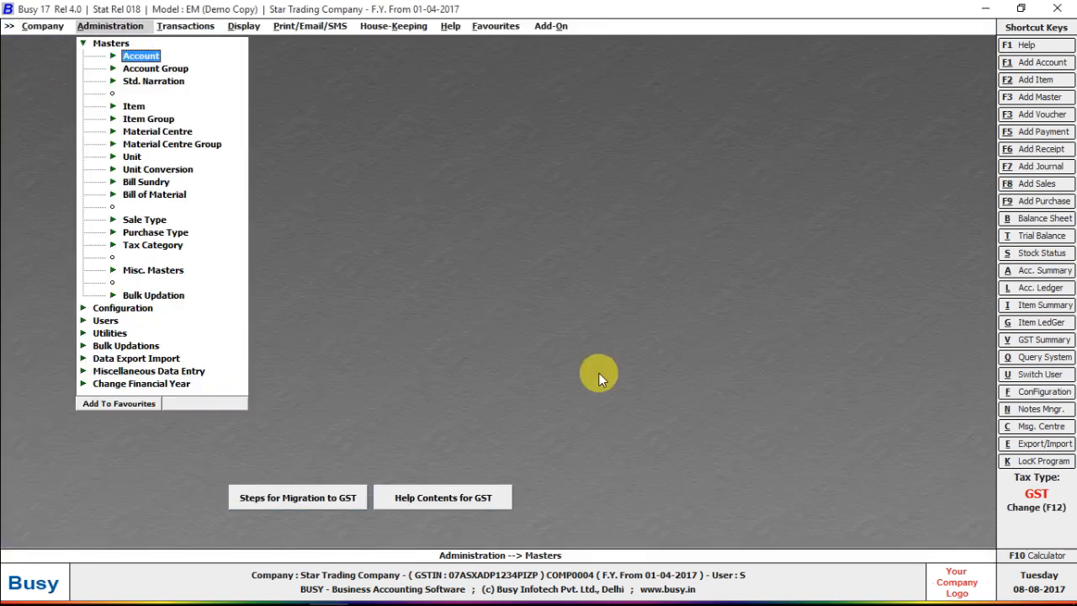
pyautogui.press('Right')
pyautogui.press('Down')
pyautogui.press('Return')
pyautogui.press('Return')
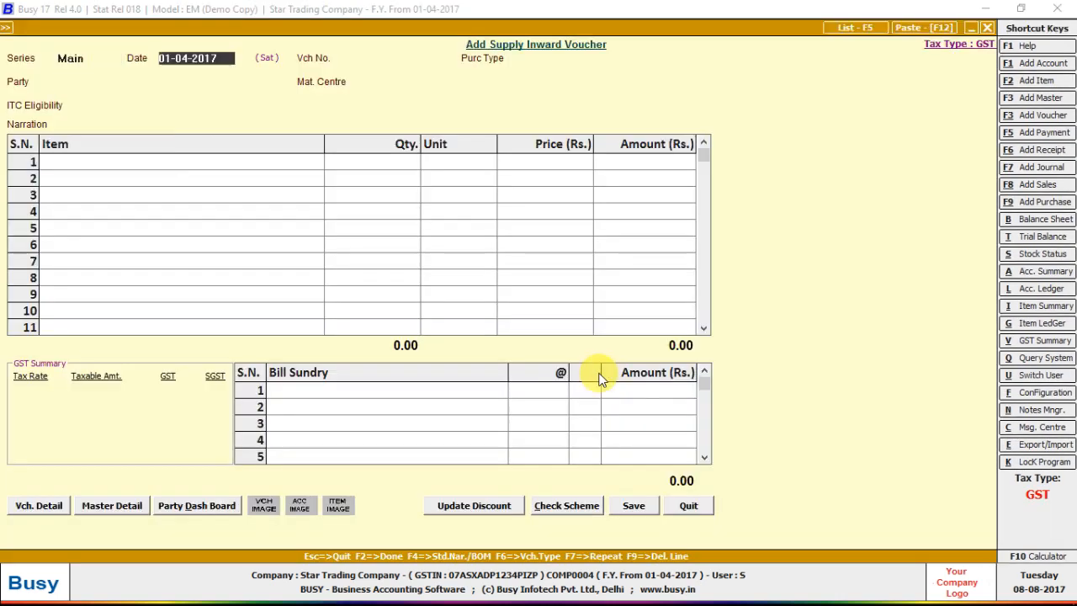
pyautogui.write('1-7')
pyautogui.press('Return')
# Give the voucher the number 1234 and the purchase type L/GST-5%.
pyautogui.write('1')
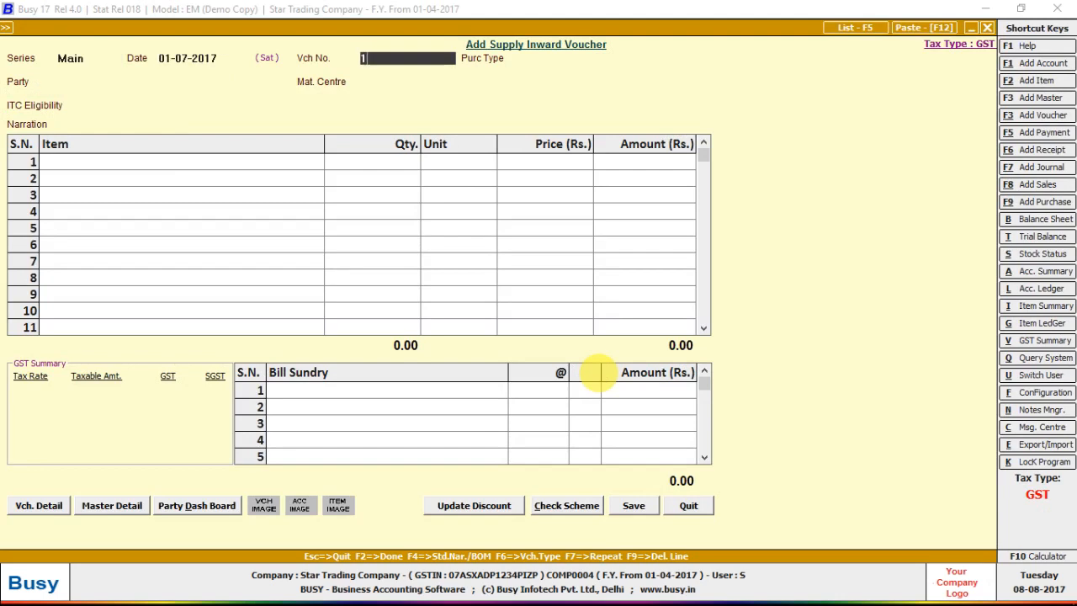
pyautogui.write('234')
pyautogui.press('Return')
pyautogui.write('5')
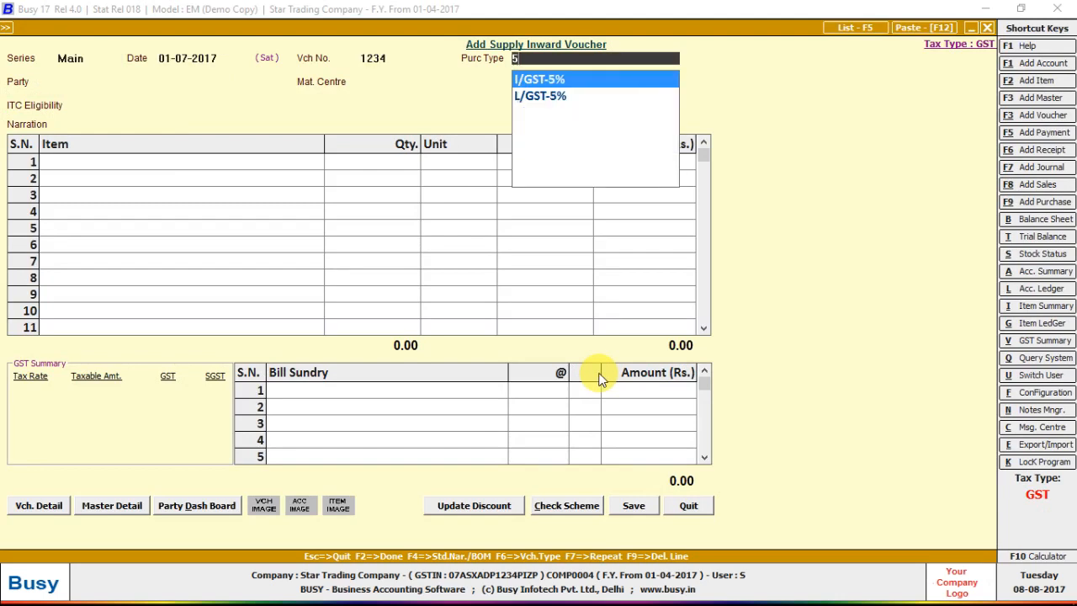
pyautogui.press('Down')
pyautogui.press('Return')
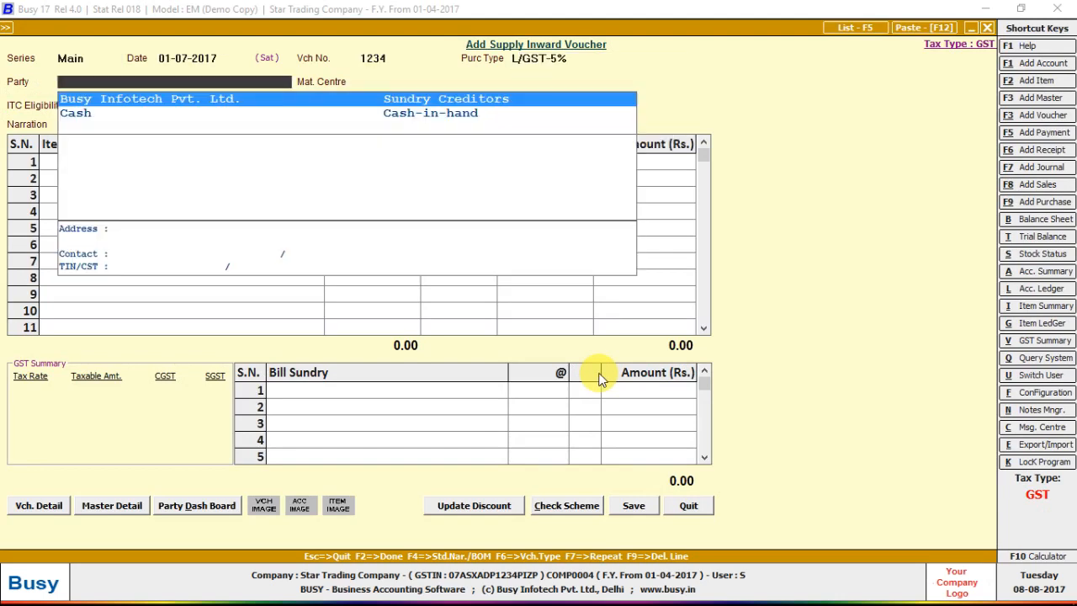
# Add a new party account named SANT TRADERS under the Sundry Creditors group.
pyautogui.hotkey('alt', 'F1')
pyautogui.write('SANT TRADERS')
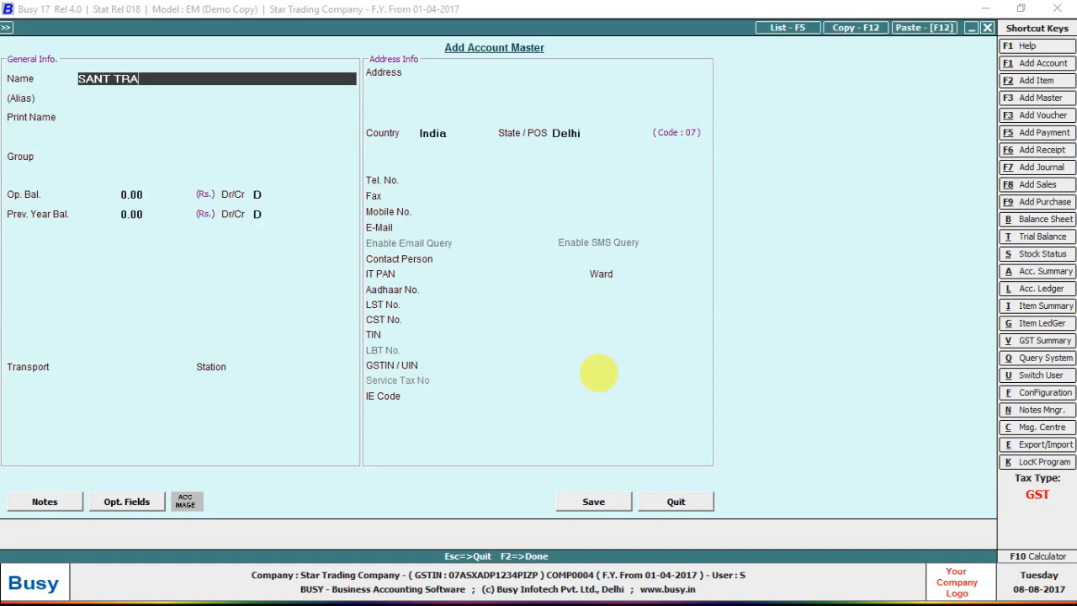
pyautogui.press('Return')
pyautogui.press('Return')
pyautogui.write('Sun')
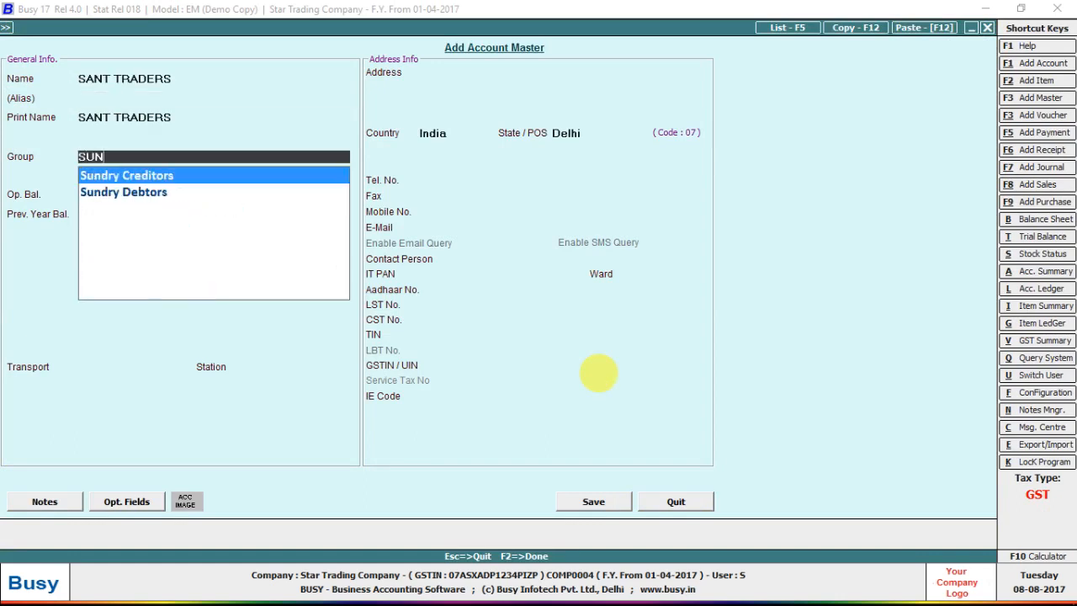
pyautogui.press('Down')
pyautogui.press('Return')
pyautogui.write('su')
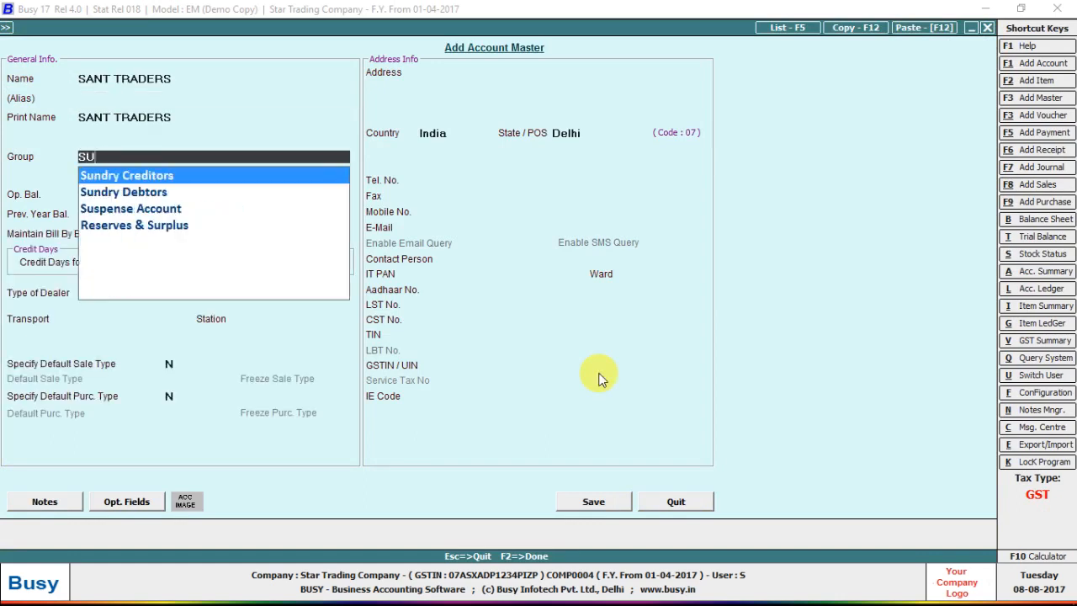
pyautogui.press('Return')
# Set the party's type of dealer to Registered, accepting the default balances and leaving transport, address and phone details blank.
pyautogui.press('Return')
pyautogui.press('Return')
pyautogui.press('Return')
pyautogui.press('Return')
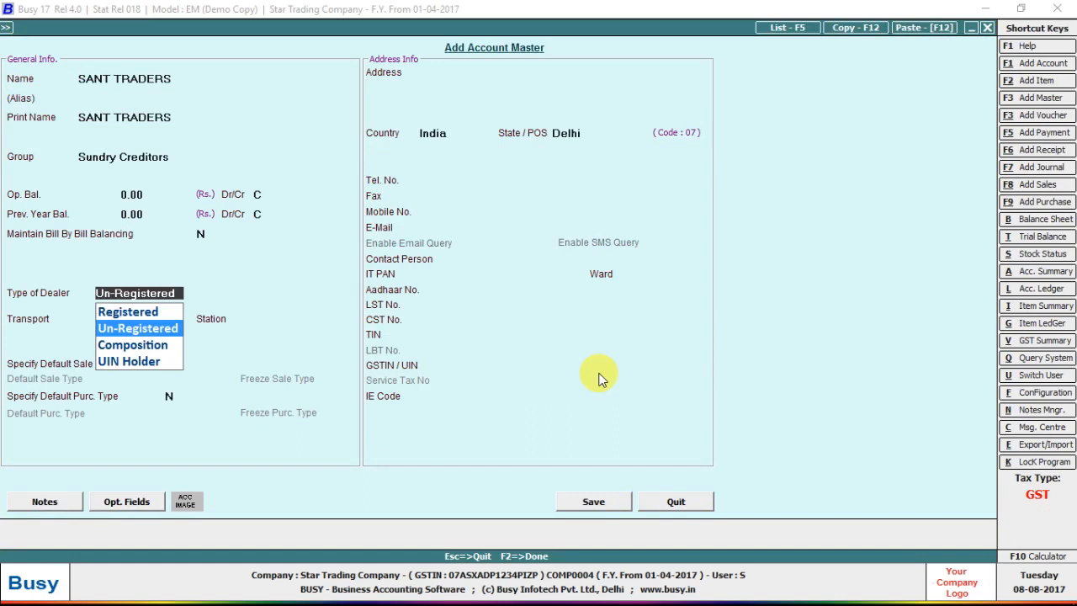
pyautogui.press('Up')
pyautogui.press('Return')
pyautogui.press('Return')
pyautogui.press('Return')
pyautogui.press('Return')
pyautogui.press('Return')
pyautogui.press('Return')
pyautogui.press('Return')
pyautogui.press('Return')
pyautogui.press('Return')
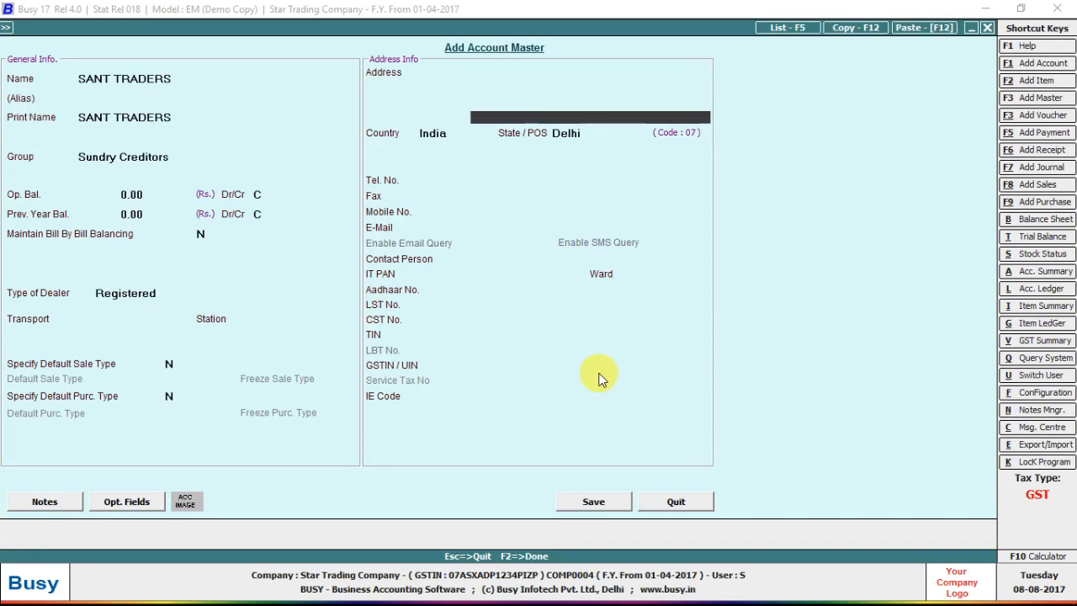
pyautogui.press('Return')
pyautogui.press('Return')
pyautogui.press('Return')
pyautogui.press('Return')
pyautogui.press('Return')
pyautogui.press('Return')
pyautogui.press('Return')
pyautogui.press('Return')
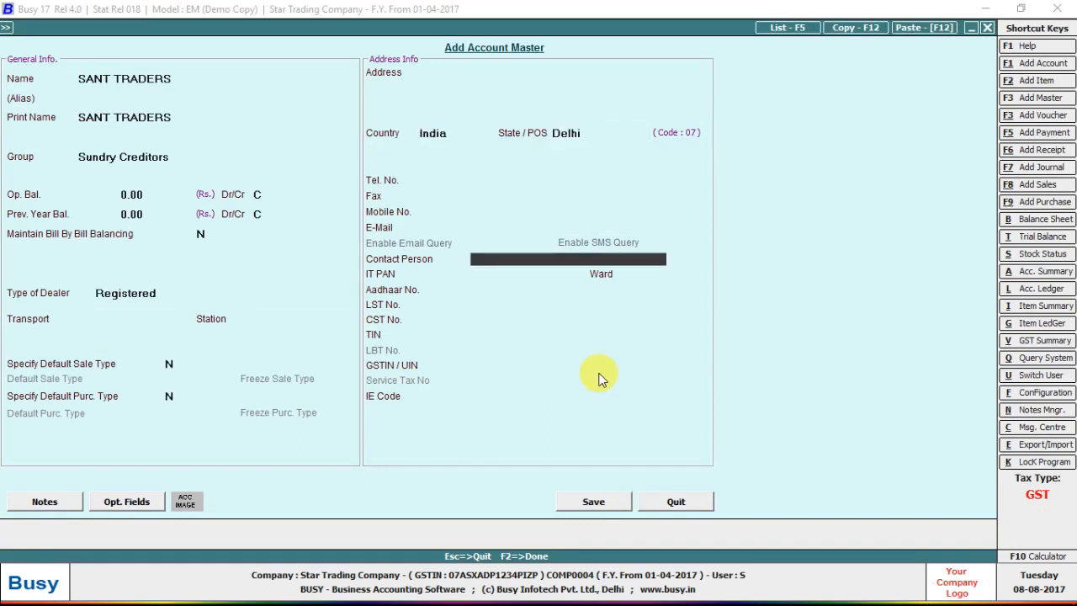
# Clear the party's country and set it back to India.
pyautogui.press('Up')
pyautogui.press('Up')
pyautogui.press('Up')
pyautogui.press('Up')
pyautogui.press('Up')
pyautogui.press('Up')
pyautogui.press('Up')
pyautogui.press('Up')
pyautogui.press('Up')
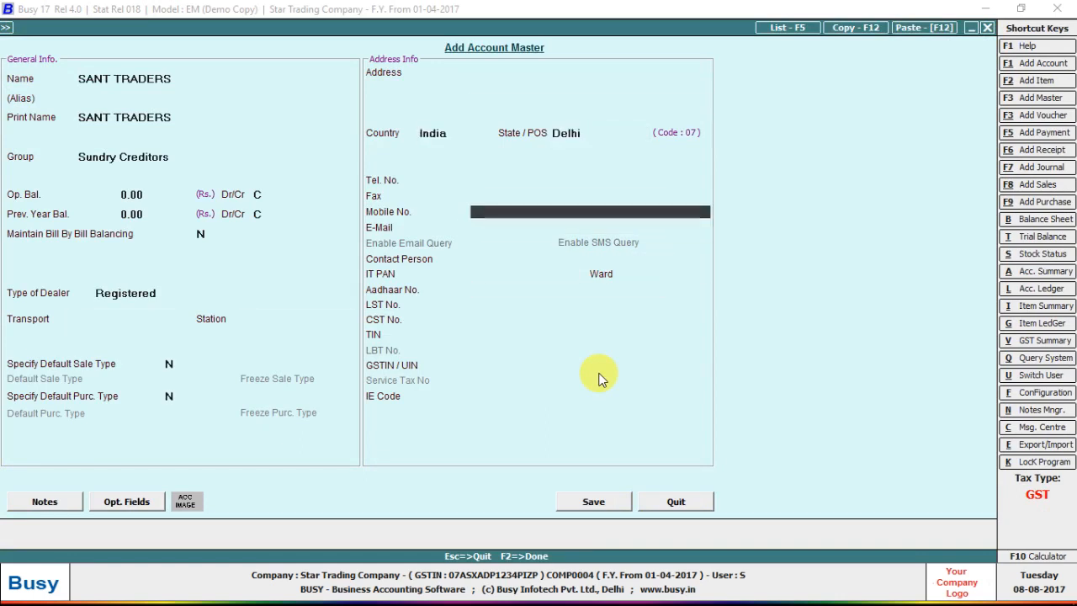
pyautogui.press('space')
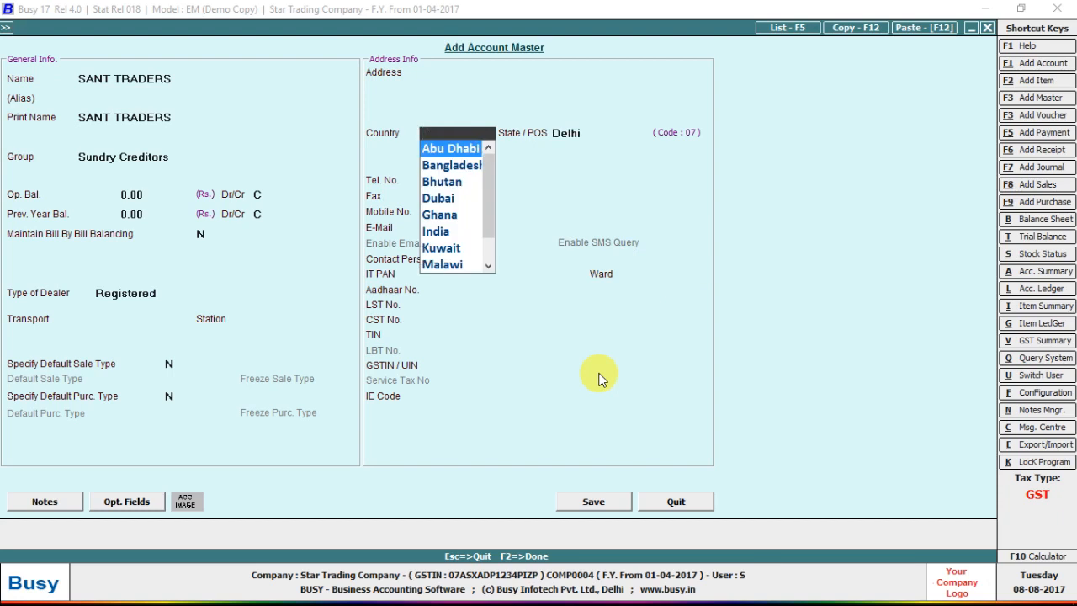
pyautogui.press('Down')
pyautogui.press('Down')
pyautogui.press('Down')
pyautogui.press('Down')
pyautogui.press('Down')
pyautogui.press('Down')
pyautogui.press('Down')
pyautogui.press('Down')
pyautogui.press('Down')
pyautogui.press('Return')
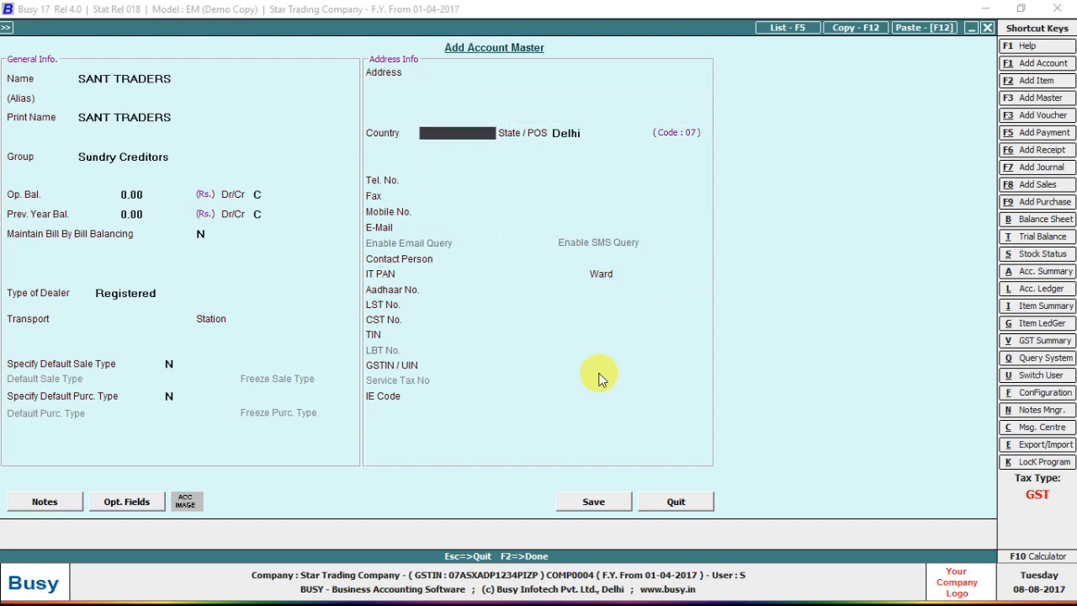
pyautogui.write('India')
pyautogui.press('Return')
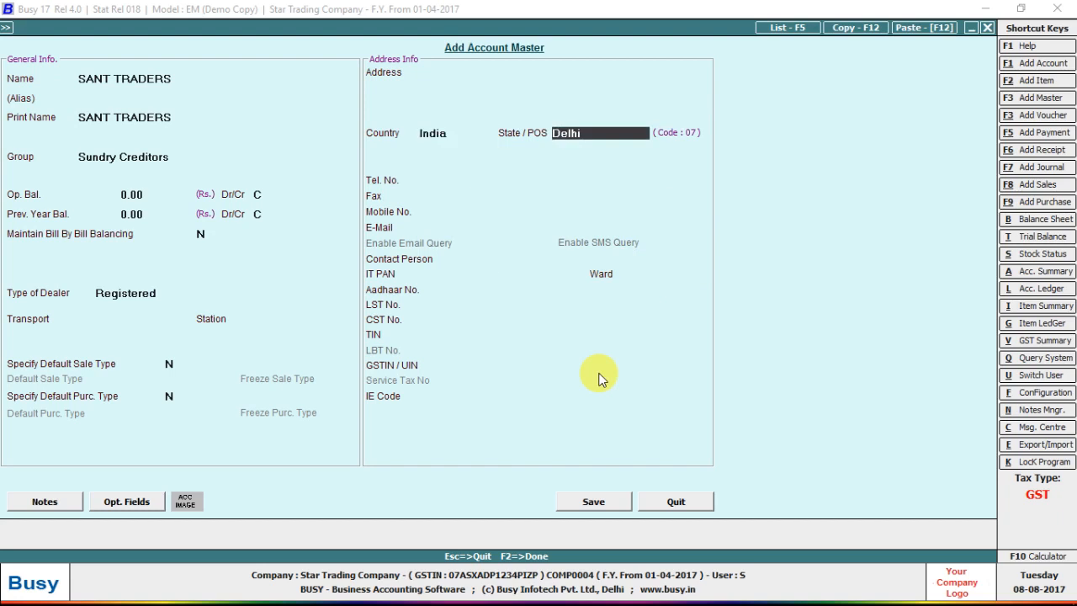
# Keep Delhi as the party's state and enter its GSTIN, leaving the other contact and tax fields blank.
pyautogui.press('Return')
pyautogui.press('Return')
pyautogui.press('Return')
pyautogui.press('Return')
pyautogui.press('Return')
pyautogui.press('Return')
pyautogui.press('Return')
pyautogui.press('Return')
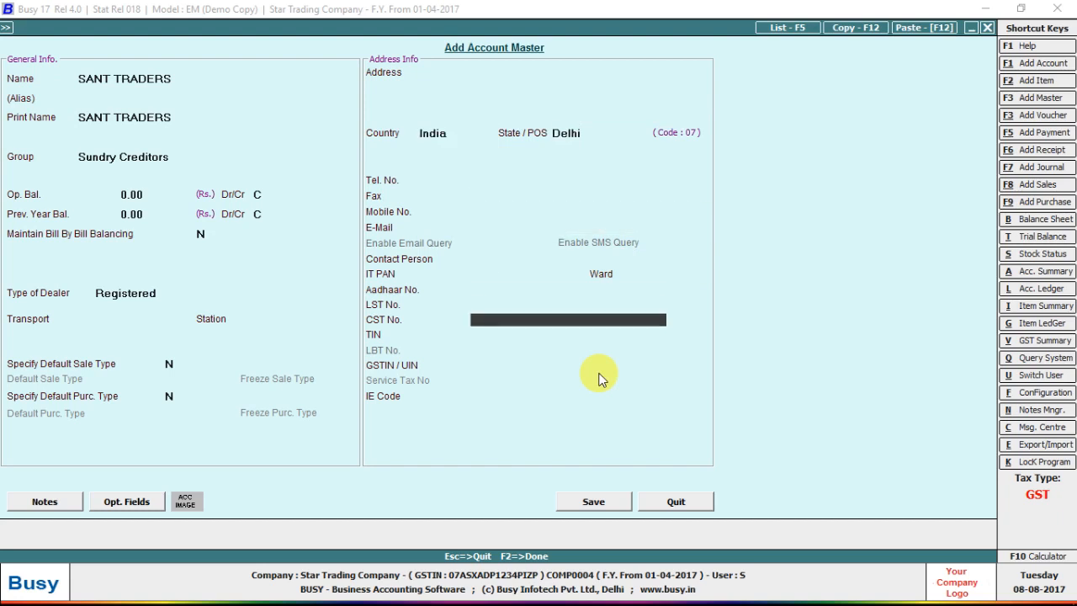
pyautogui.press('Return')
pyautogui.press('Return')
pyautogui.press('Return')
pyautogui.press('Up')
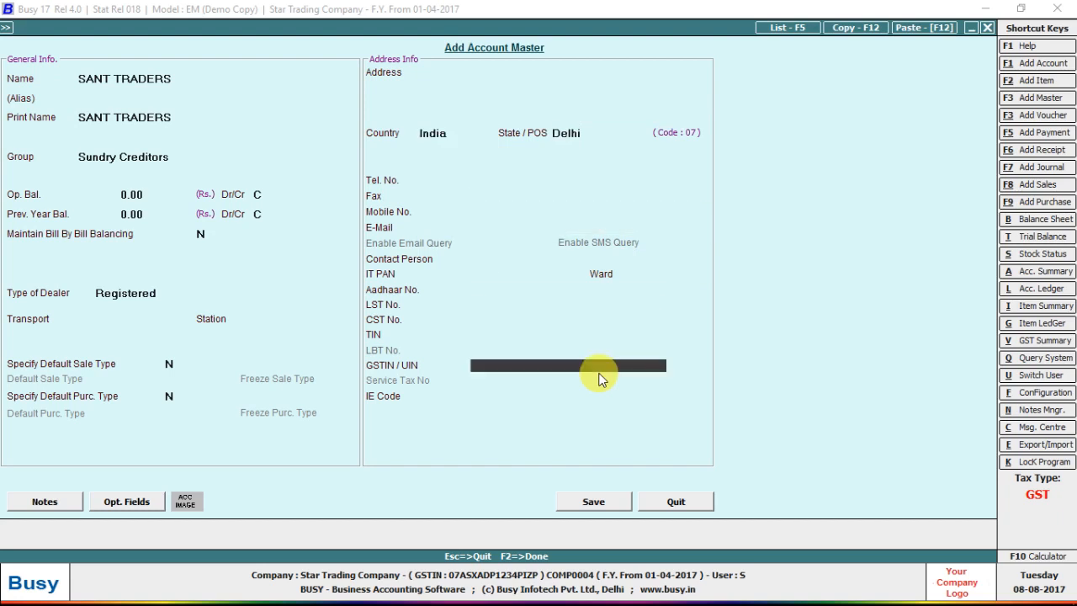
pyautogui.write('07AAAVC1234P1')
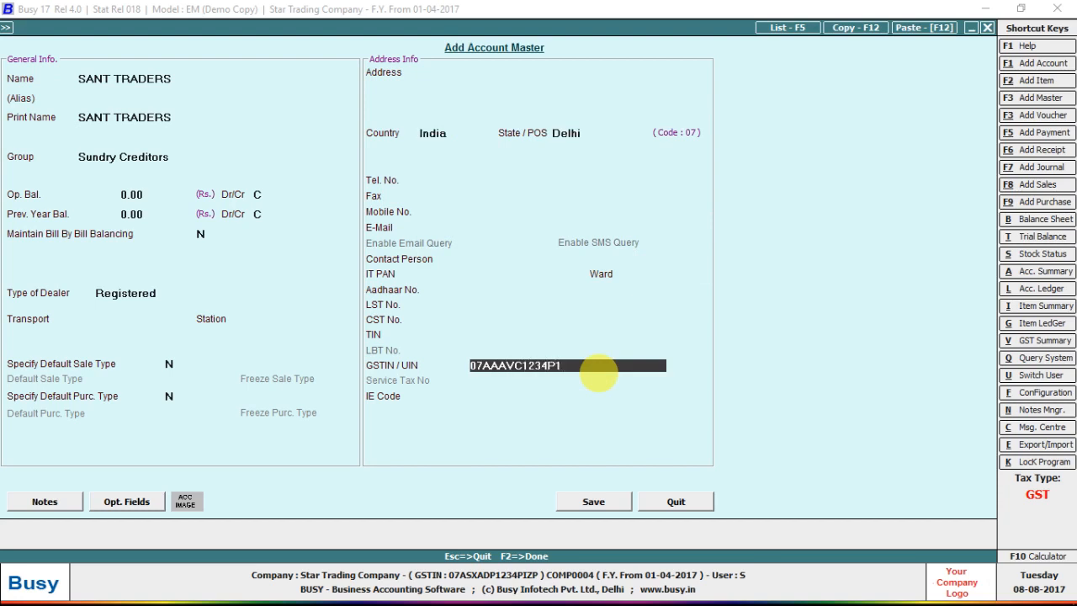
pyautogui.write('ZP')
pyautogui.press('Return')
pyautogui.press('Return')
pyautogui.press('Return')
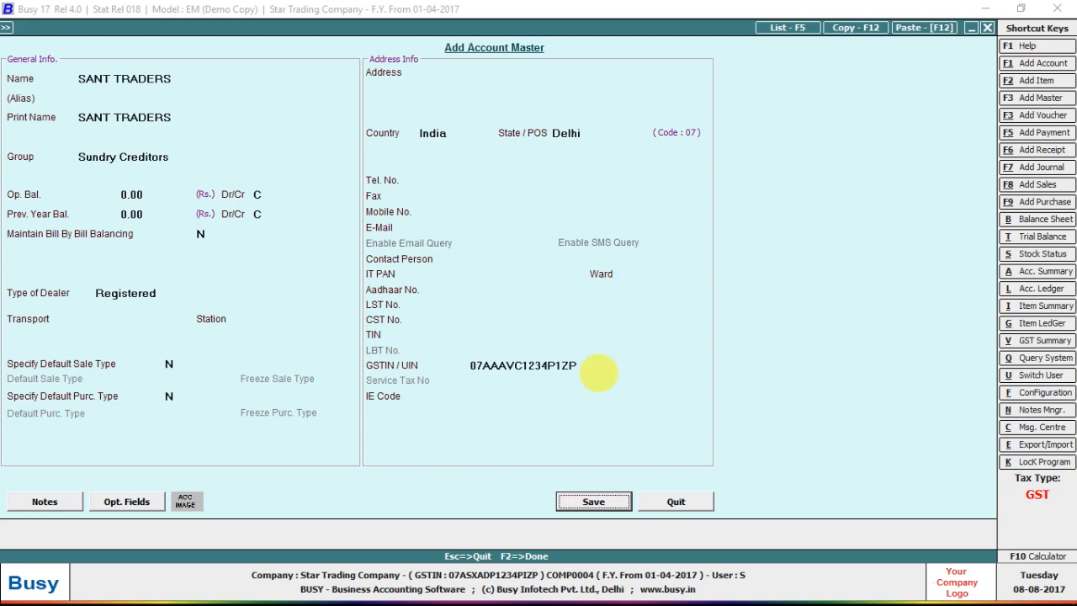
# Save the SANT TRADERS account and keep the voucher's ITC eligibility as Input Goods/Services.
pyautogui.press('Return')
pyautogui.press('Return')
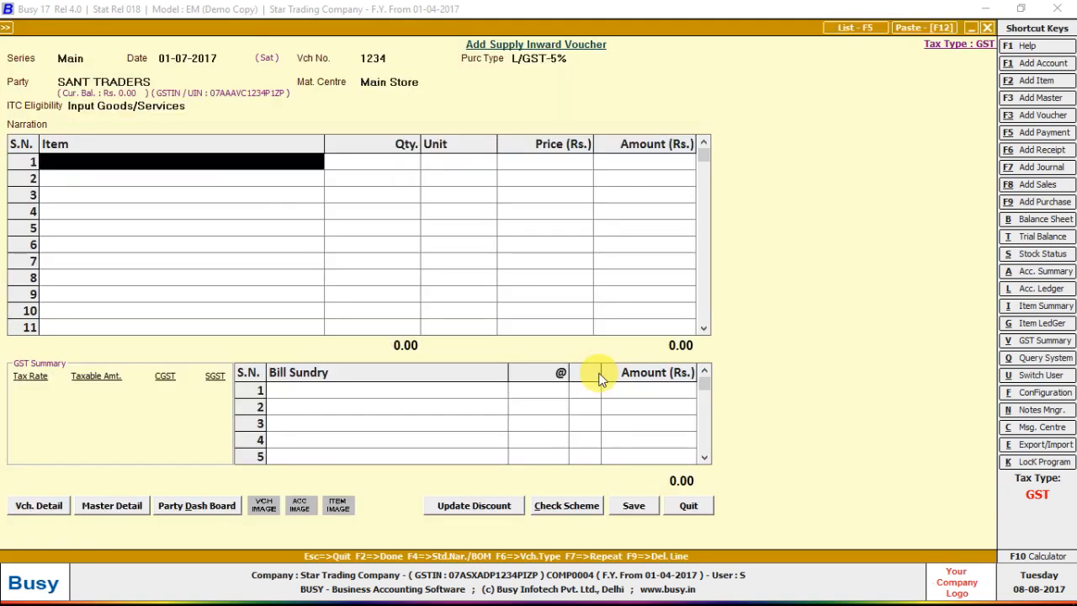
pyautogui.hotkey('shift', 'Tab')
pyautogui.hotkey('shift', 'Tab')
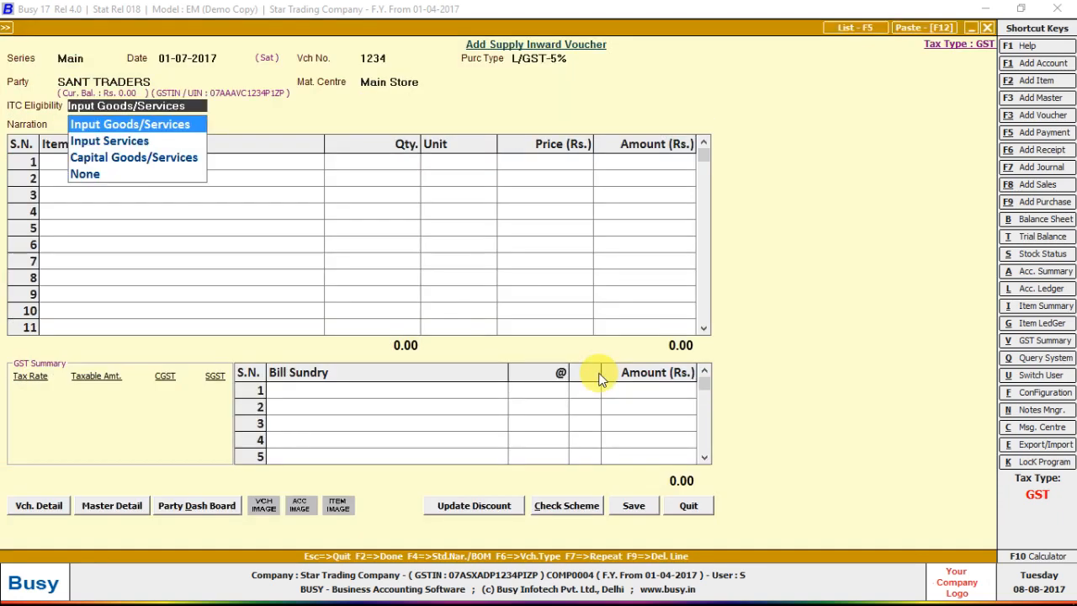
pyautogui.press('Return')
pyautogui.press('Return')
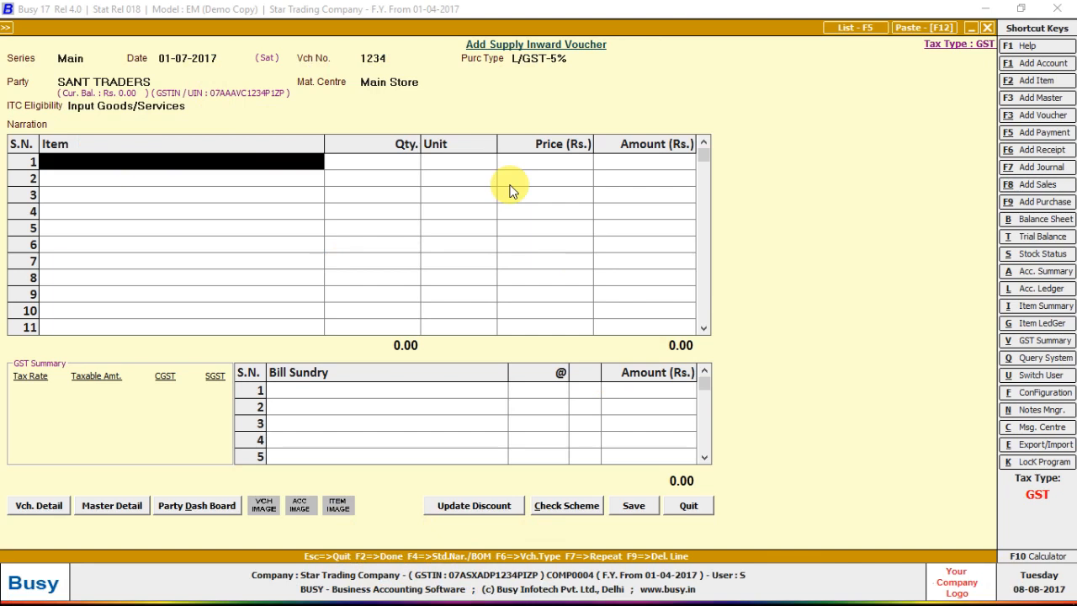
# Add a new item named CLOTH under the General group, leaving its alias blank.
pyautogui.press('F3')
pyautogui.write('CK')
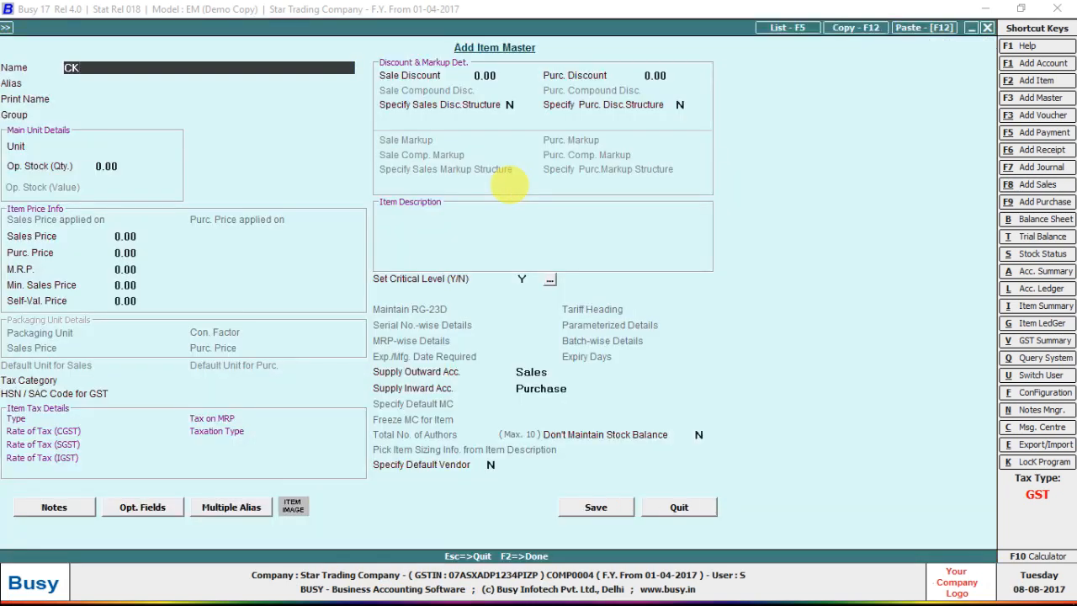
pyautogui.press('BackSpace')
pyautogui.write('LOTH')
pyautogui.press('Return')
pyautogui.press('Return')
pyautogui.press('Return')
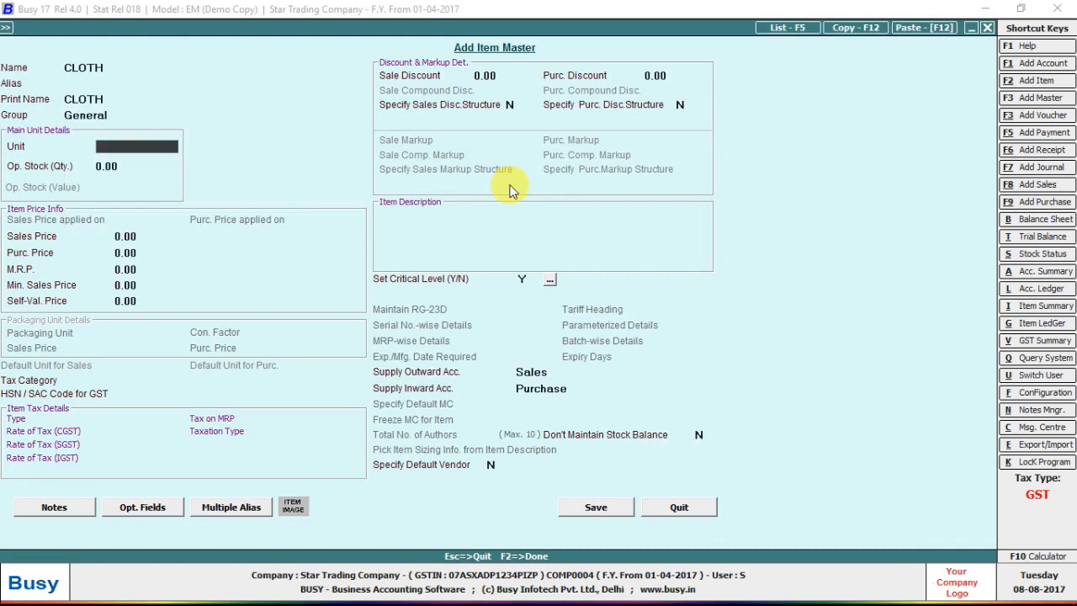
# Set the CLOTH item's unit to Metre and its purchase price to 60, leaving the opening stock and sales price at zero.
pyautogui.press('Return')
pyautogui.press('Return')
pyautogui.press('Return')
pyautogui.write('60')
pyautogui.press('Return')
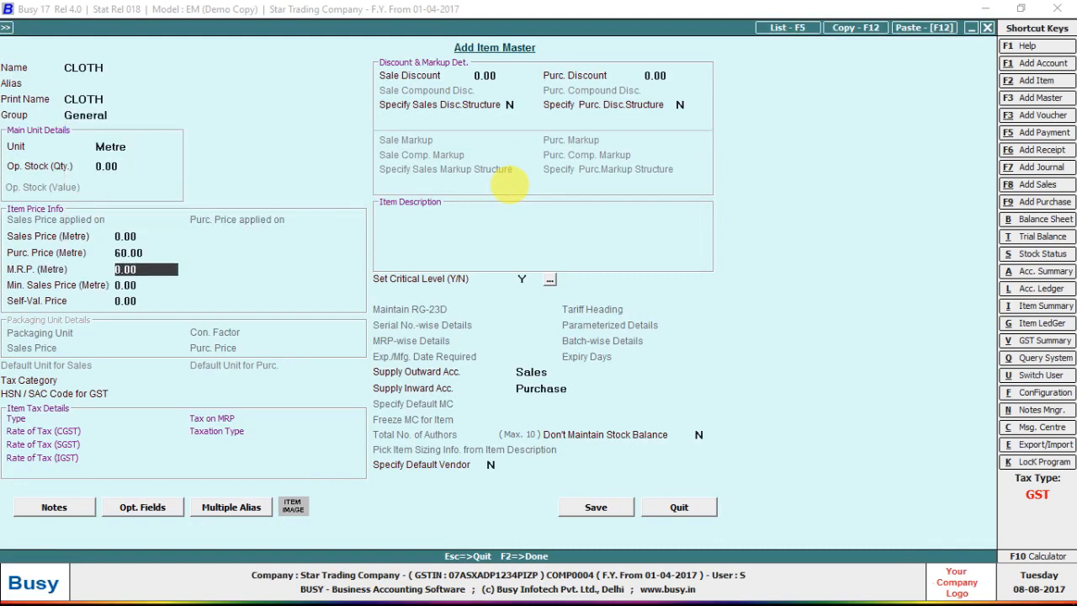
# Set the CLOTH item's tax category to GST 5%, leaving the remaining prices at zero.
pyautogui.press('Return')
pyautogui.press('Return')
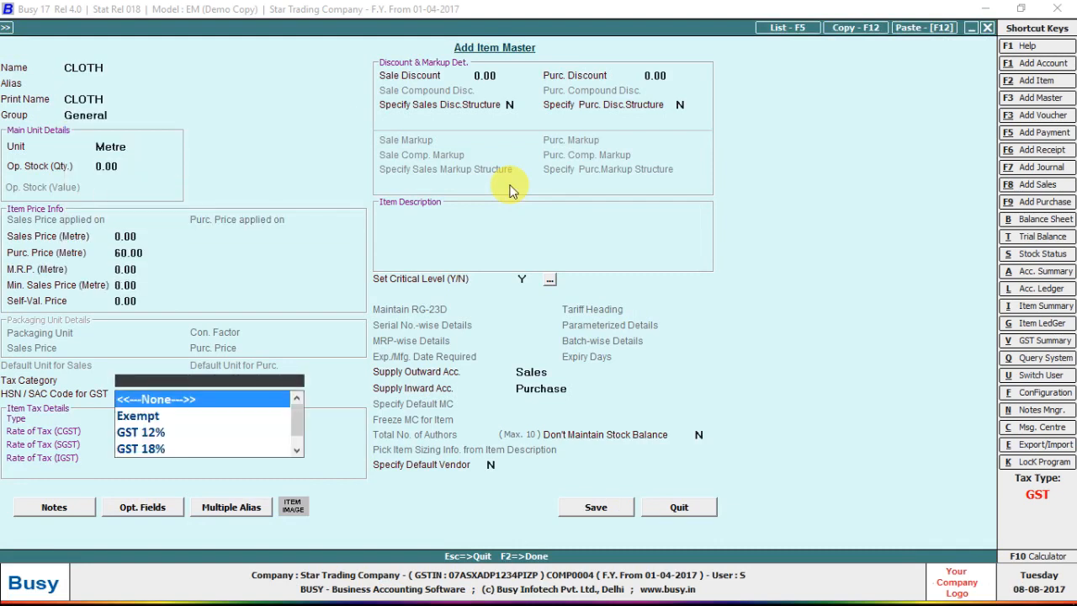
pyautogui.press('Down')
pyautogui.press('Down')
pyautogui.press('Down')
pyautogui.press('Down')
pyautogui.press('Down')
pyautogui.press('Return')
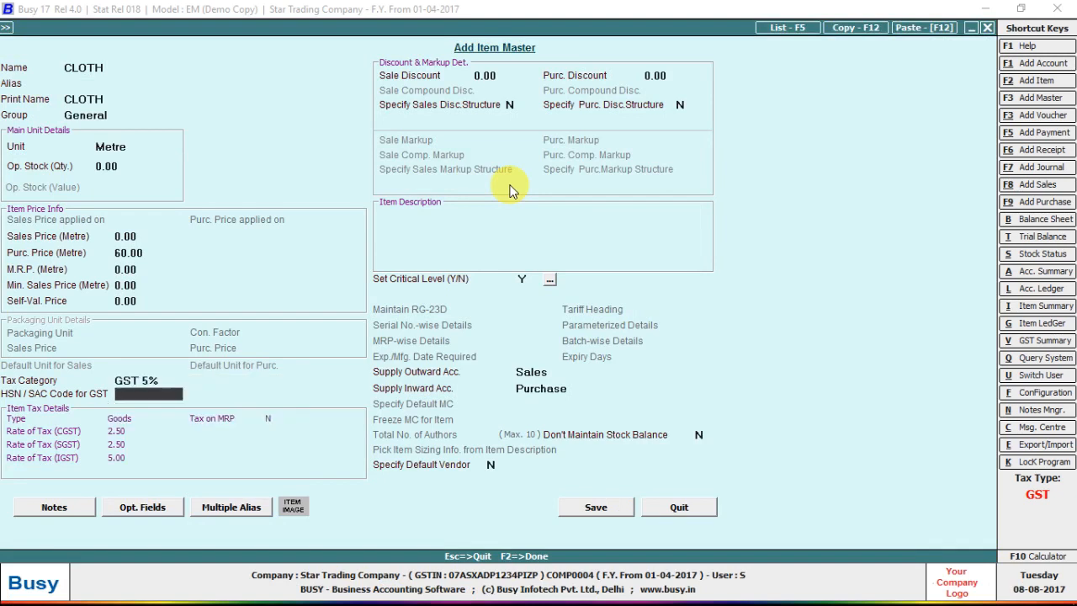
# Enter 9607123 as the CLOTH item's HSN code and save the item into the voucher's first line.
pyautogui.write('9607123')
pyautogui.press('Return')
pyautogui.press('F2')
pyautogui.press('Return')
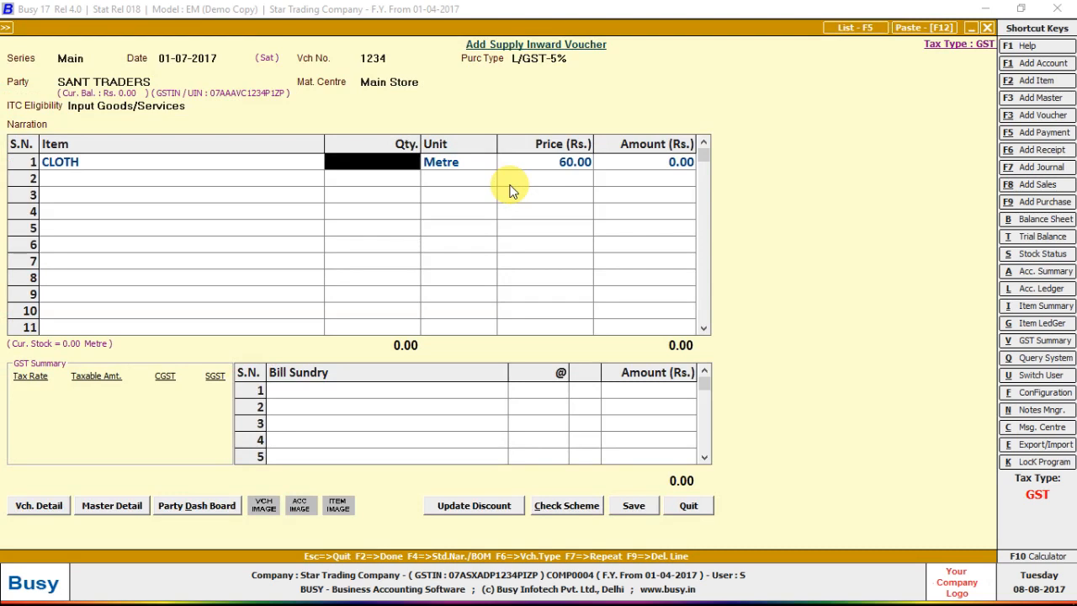
# Enter a quantity of 1,000 metres for CLOTH at the price of 60 and finish the item list.
pyautogui.write('1,000')
pyautogui.press('Return')
pyautogui.press('Return')
pyautogui.press('Return')
pyautogui.press('Return')
pyautogui.press('Return')
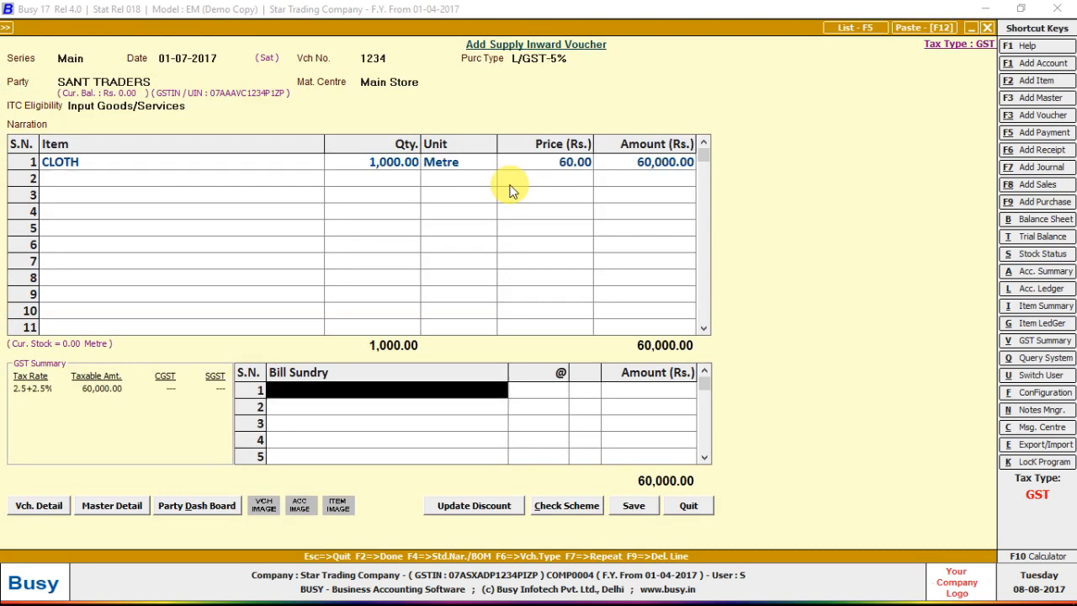
# Add CGST at 2.5% as the voucher's first bill sundry.
pyautogui.write('C')
pyautogui.press('Down')
pyautogui.press('Down')
pyautogui.press('Return')
pyautogui.press('Return')
pyautogui.press('Return')
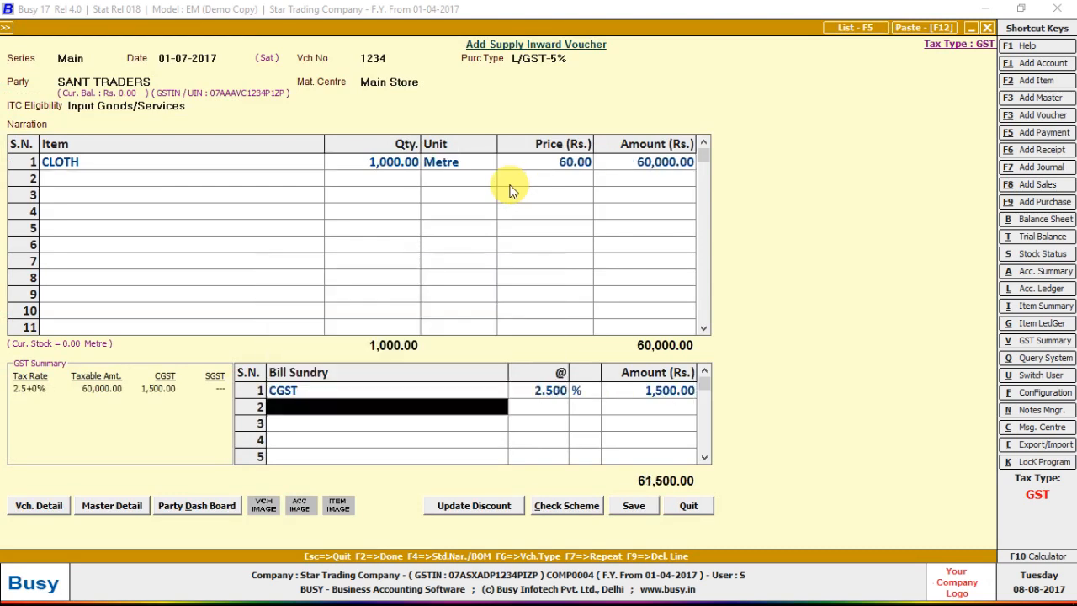
# Add SGST at 2.5% as the second bill sundry and save the voucher with purchase bill number 1234.
pyautogui.write('s')
pyautogui.press('Down')
pyautogui.press('Down')
pyautogui.press('Up')
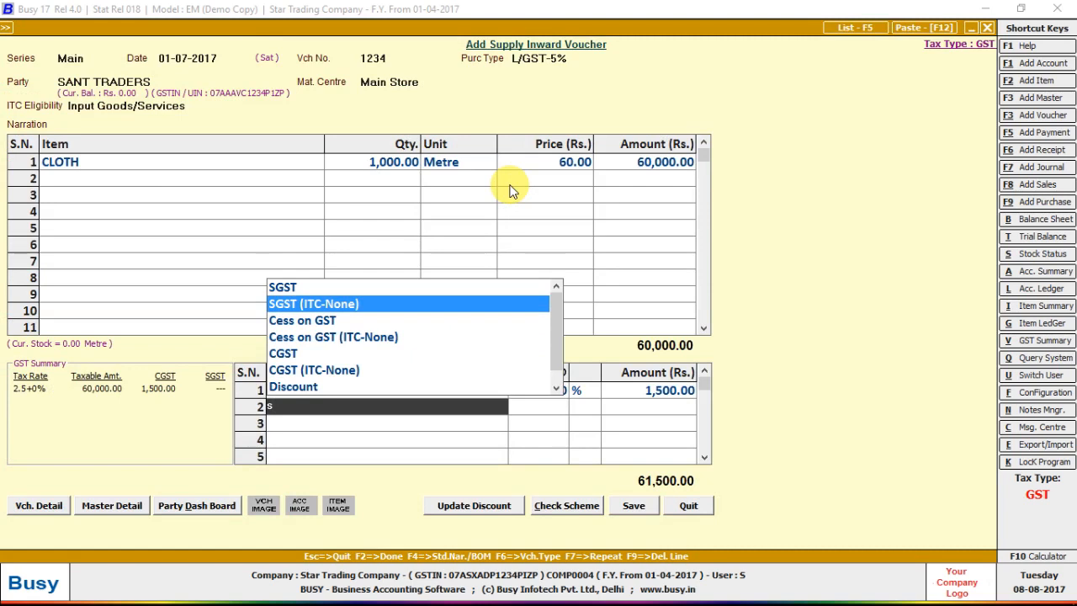
pyautogui.press('Up')
pyautogui.press('Return')
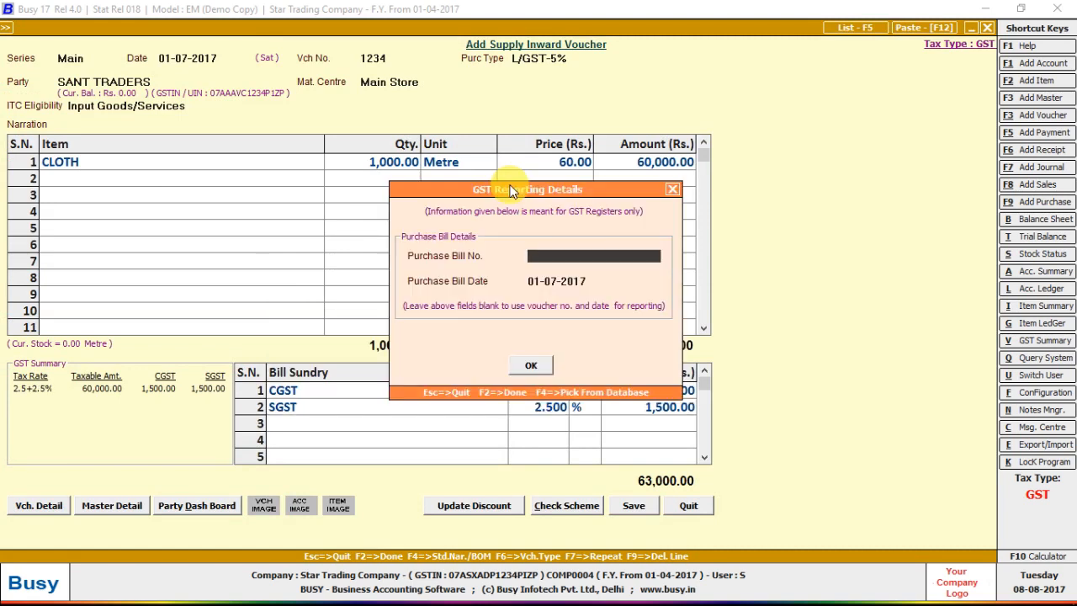
pyautogui.write('1234')
pyautogui.press('F2')
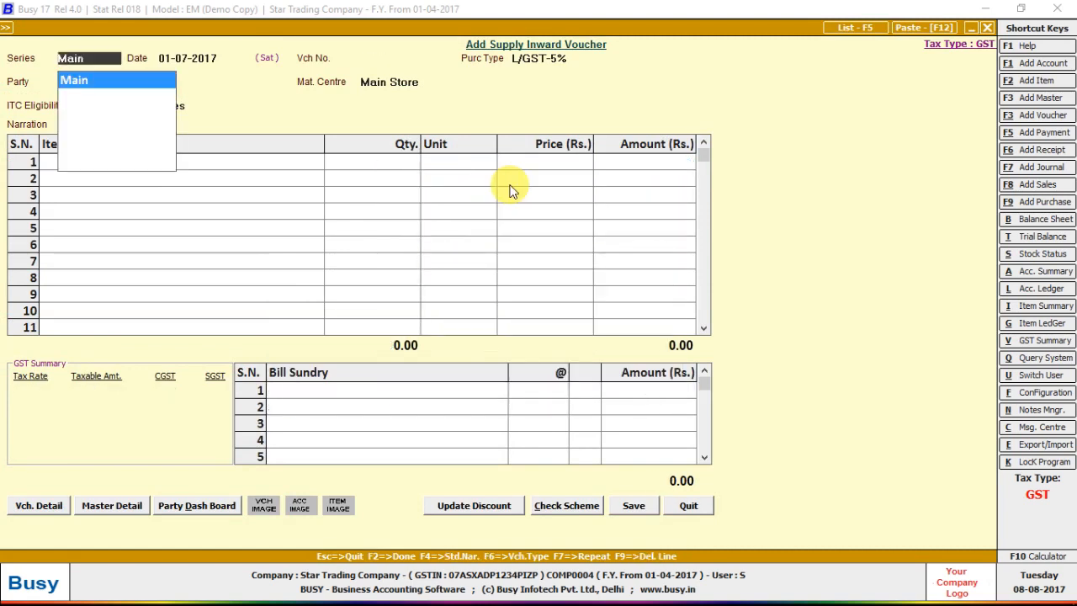
# Start another supply inward voucher in the Main series dated 02-07-2017 with voucher number 123.
pyautogui.press('Return')
pyautogui.write('2-7')
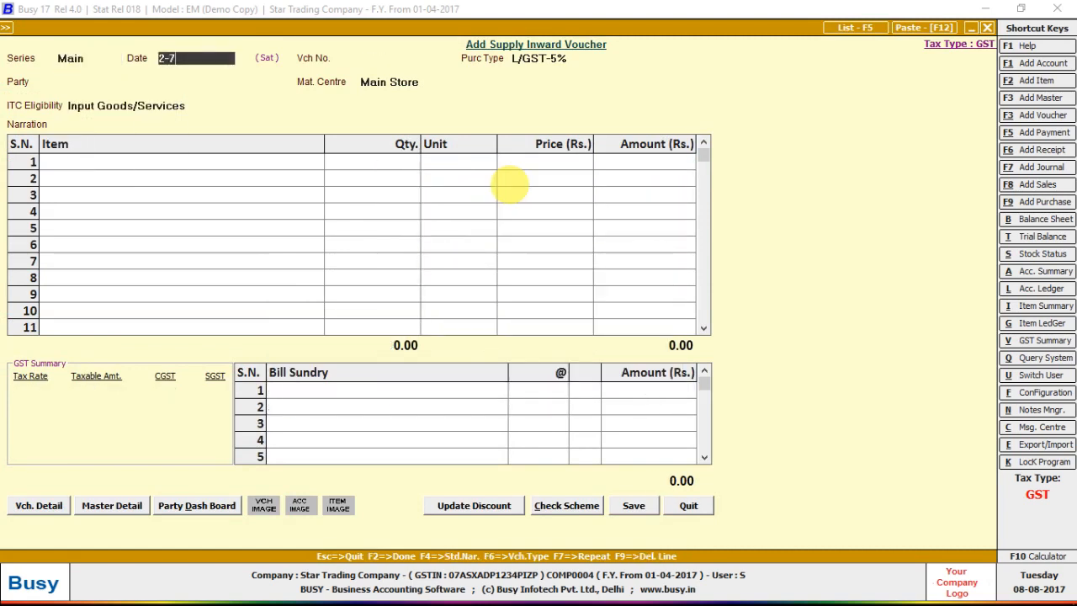
pyautogui.press('Return')
pyautogui.press('Return')
pyautogui.press('Return')
pyautogui.write('123')
pyautogui.press('Return')
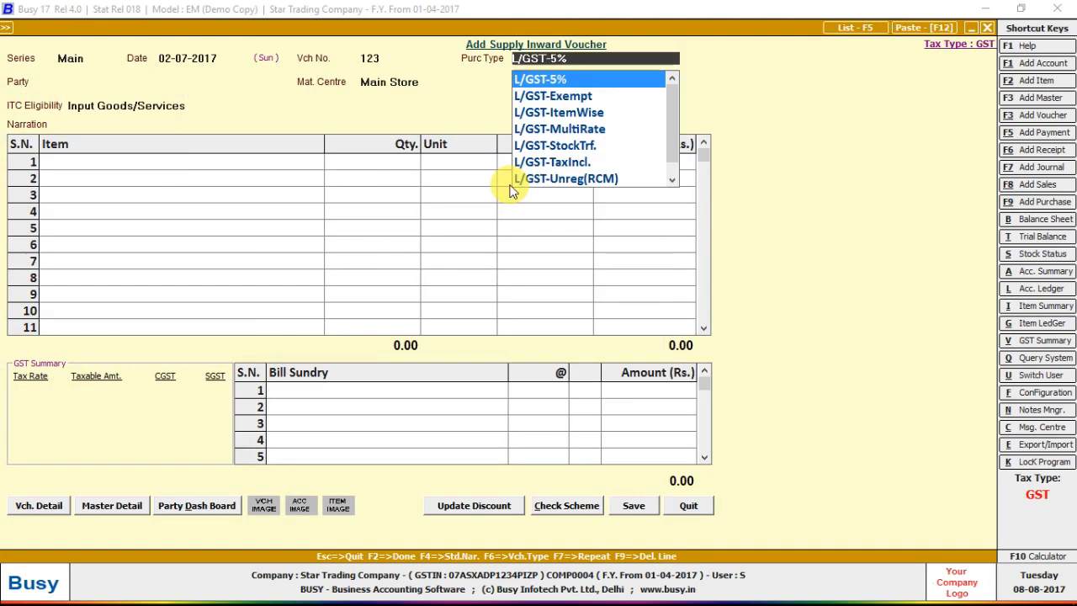
# Set the voucher's purchase type to the interstate I/GST-5%.
pyautogui.write('IG')
pyautogui.press('Down')
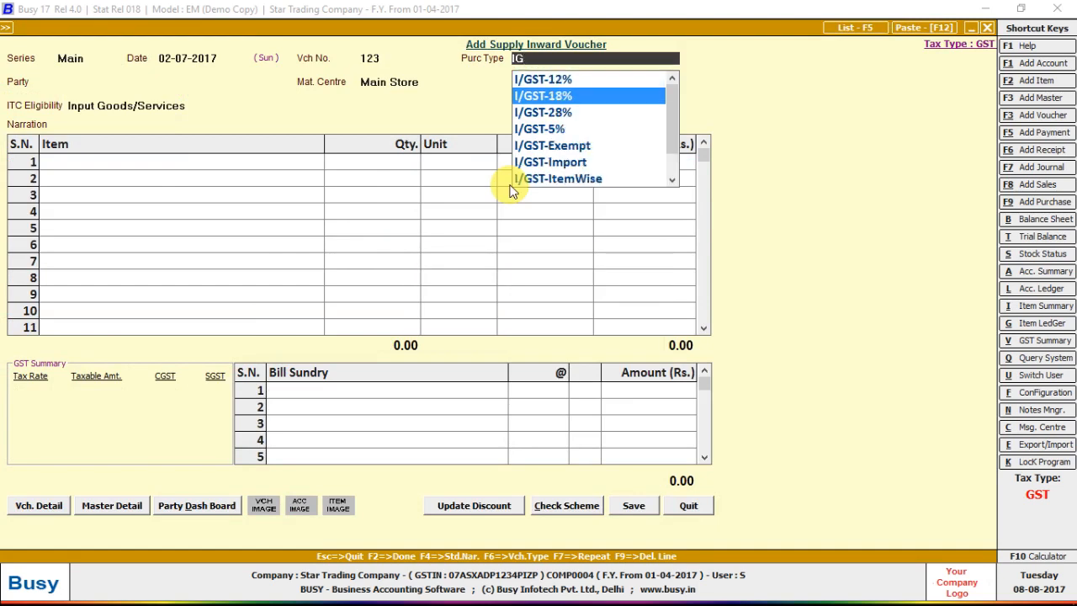
pyautogui.press('Down')
pyautogui.press('Down')
pyautogui.press('Return')
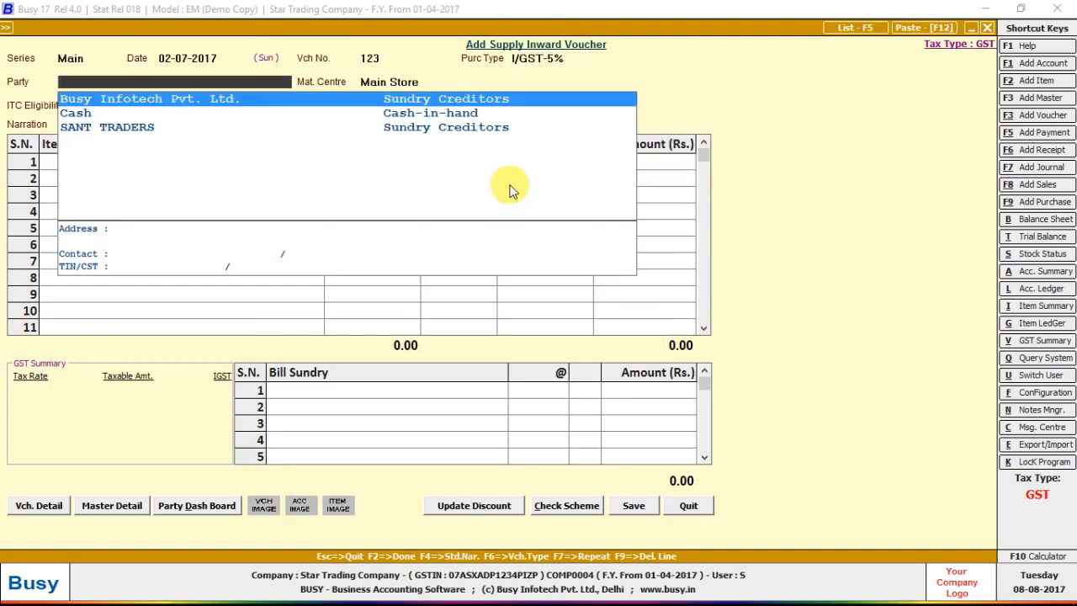
# Add a new party account named SHIVAM INTERNATIONAL under the Sundry Creditors group.
pyautogui.press('F3')
pyautogui.write('SHIVAM')
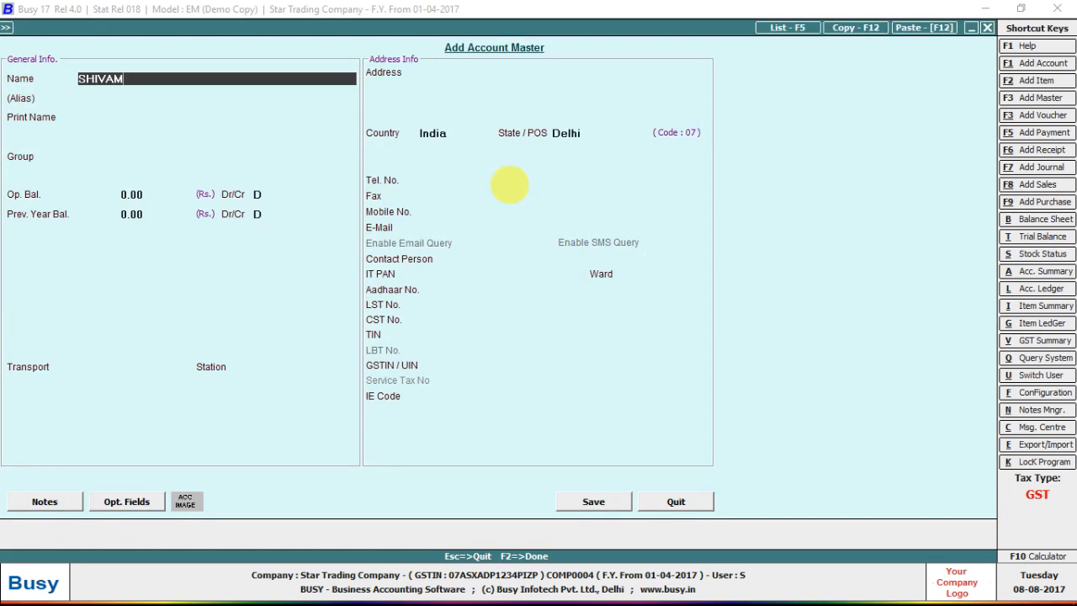
pyautogui.write(' INTERNATIONAL')
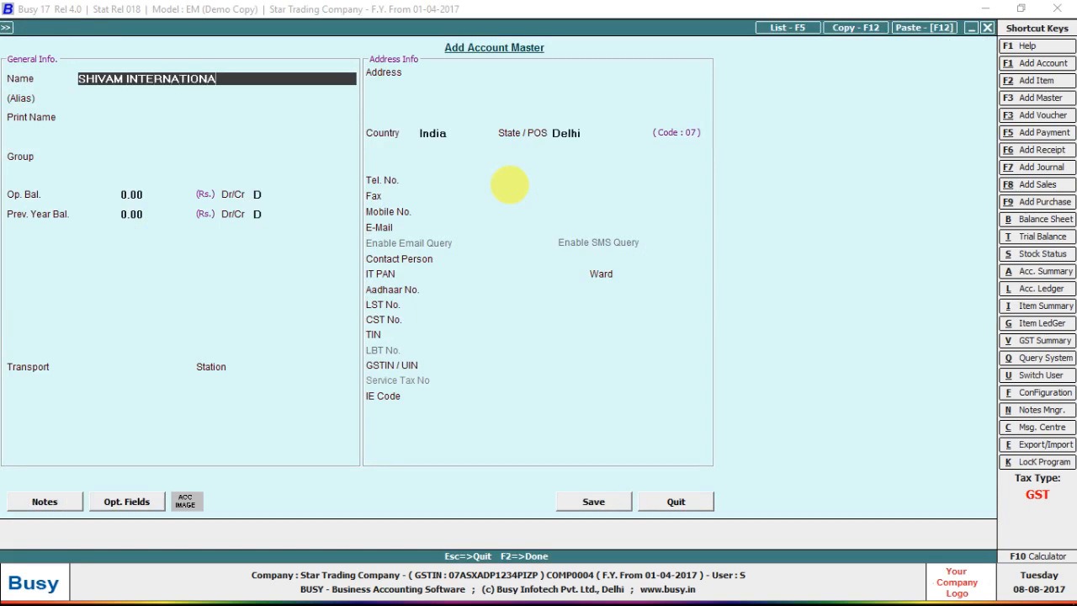
pyautogui.press('Return')
pyautogui.press('Return')
pyautogui.write('SUN')
pyautogui.press('Return')
pyautogui.press('Return')
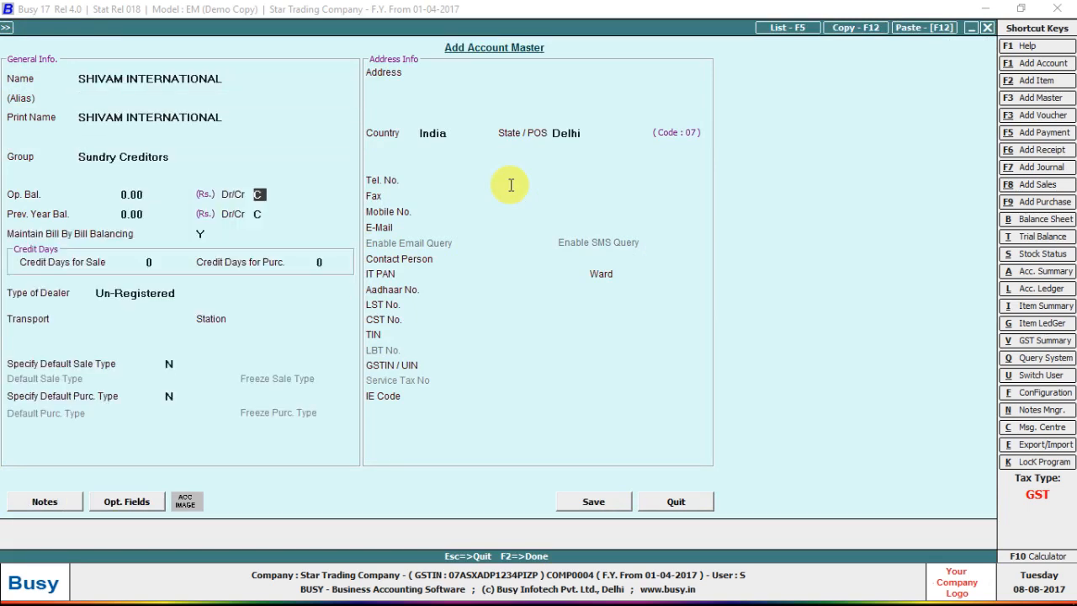
# Turn off bill-by-bill balancing for the party and set its type of dealer to Registered.
pyautogui.press('Return')
pyautogui.press('Return')
pyautogui.press('Return')
pyautogui.press('n')
pyautogui.press('Return')
pyautogui.press('Up')
pyautogui.press('Return')
pyautogui.press('Return')
pyautogui.press('Return')
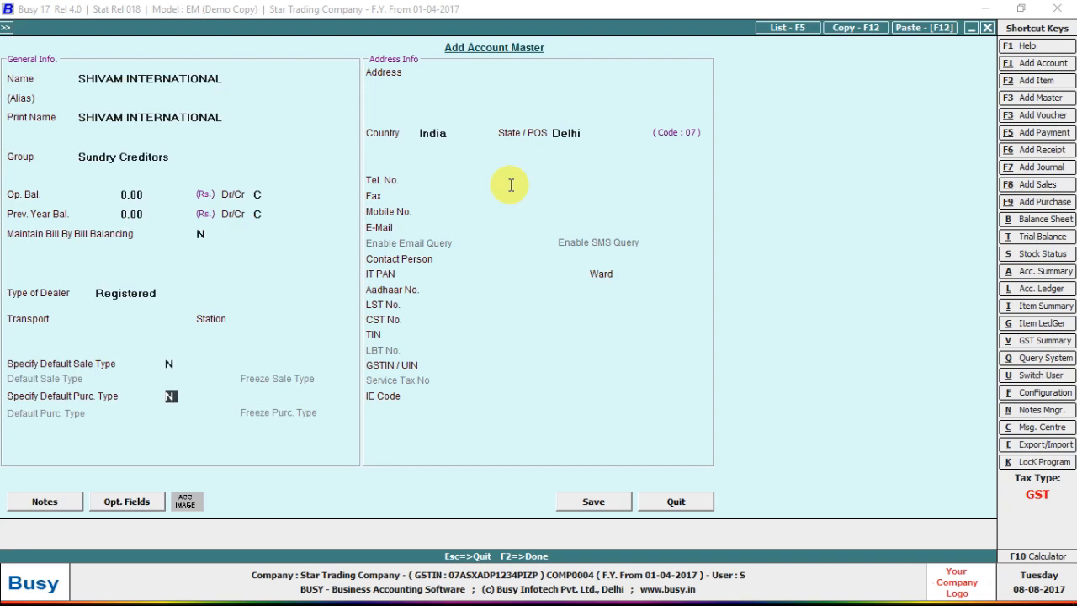
# Keep the party's default purchase type unspecified and leave its address, contact and older tax number fields blank.
pyautogui.press('Return')
pyautogui.press('Return')
pyautogui.press('Return')
pyautogui.press('Return')
pyautogui.press('Return')
pyautogui.press('Return')
pyautogui.press('Return')
pyautogui.press('Return')
pyautogui.press('Return')
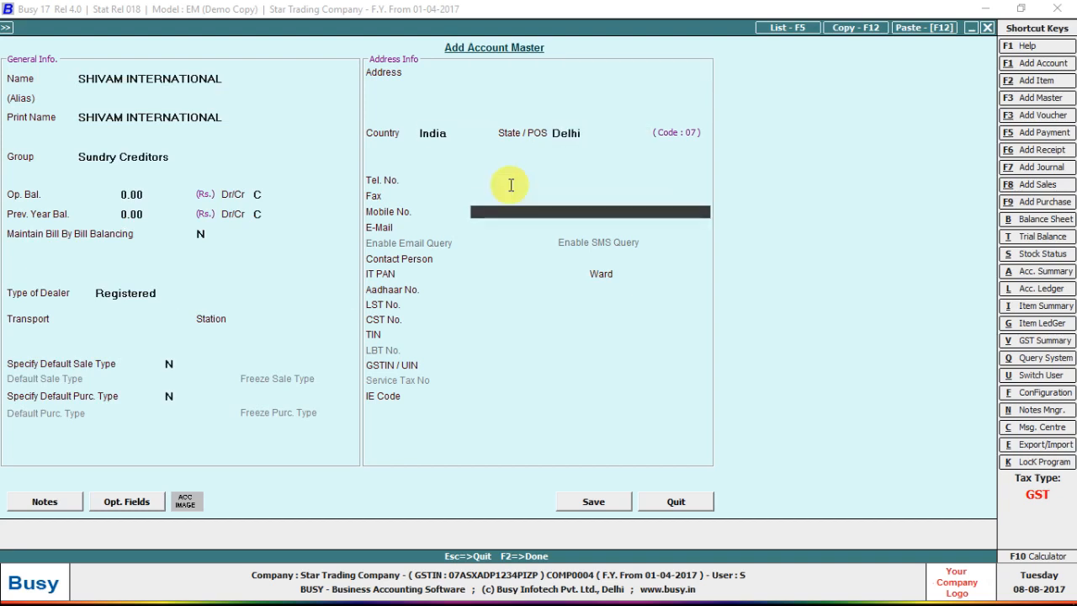
pyautogui.press('Return')
pyautogui.press('Return')
pyautogui.press('Return')
pyautogui.press('Return')
pyautogui.press('Return')
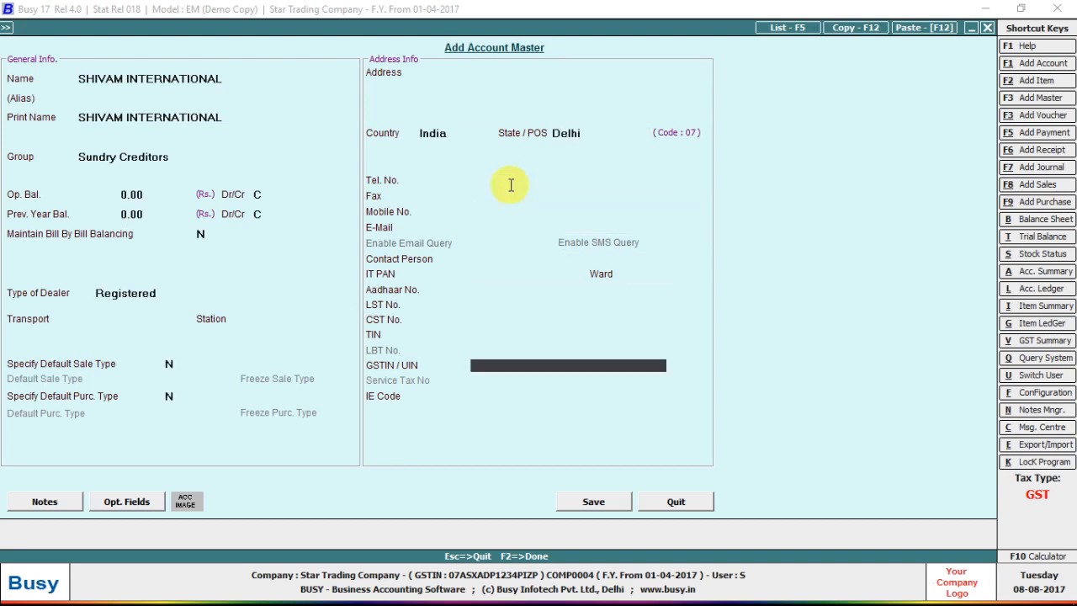
# Go back from the GSTIN to the party's state and change it to Rajasthan.
pyautogui.write('07')
pyautogui.press('Up')
pyautogui.press('Up')
pyautogui.press('Up')
pyautogui.press('Up')
pyautogui.press('Up')
pyautogui.press('Up')
pyautogui.press('Up')
pyautogui.press('Up')
pyautogui.press('Up')
pyautogui.press('Up')
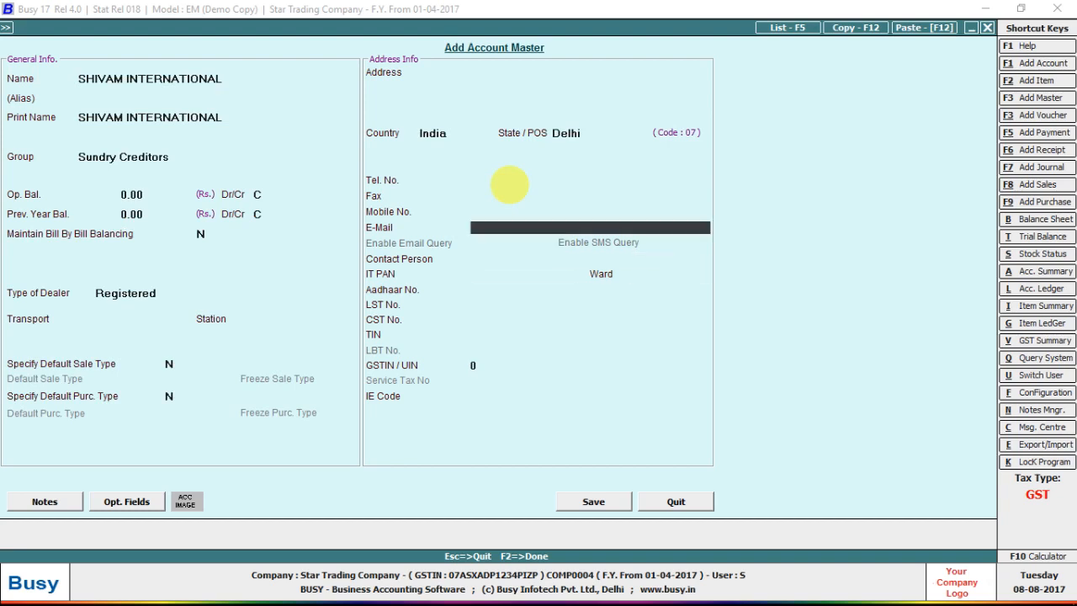
pyautogui.press('Up')
pyautogui.press('Up')
pyautogui.press('Down')
pyautogui.press('Down')
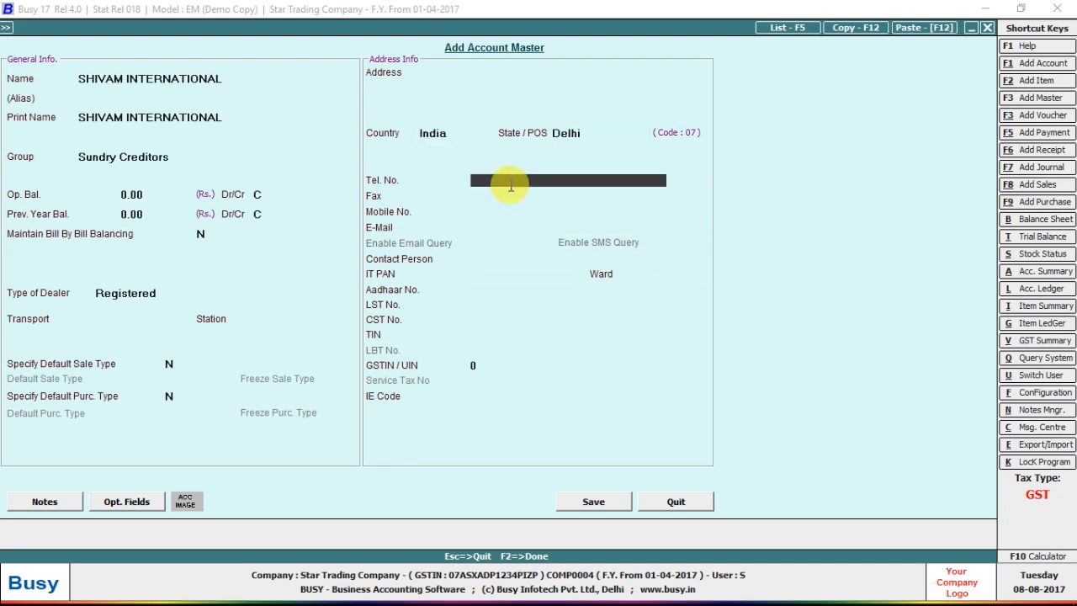
pyautogui.press('Up')
pyautogui.press('Down')
pyautogui.press('Down')
pyautogui.write('D')
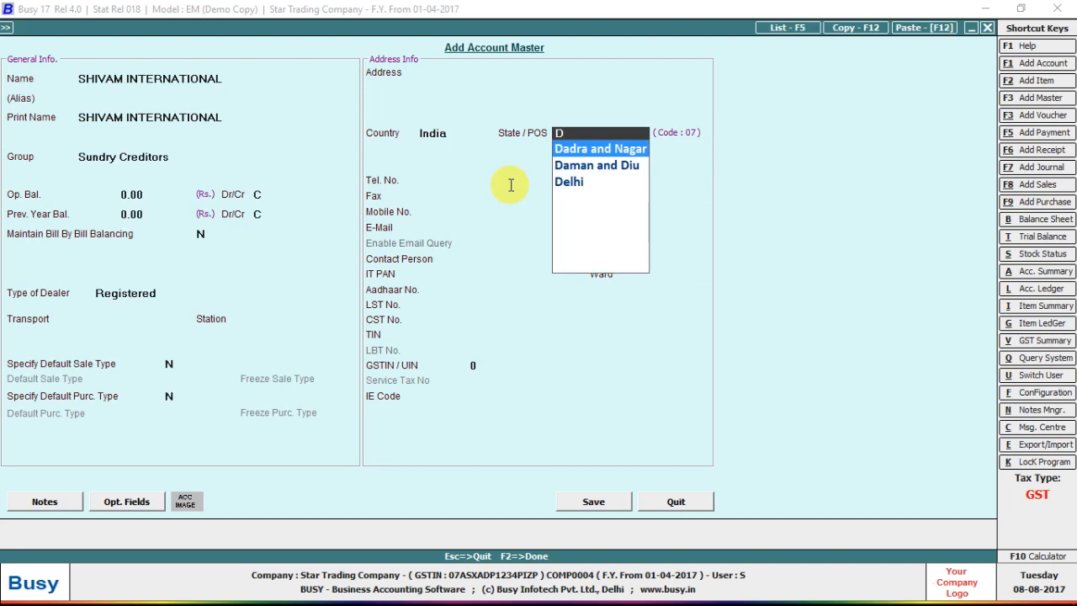
pyautogui.press('BackSpace')
pyautogui.write('R')
pyautogui.press('Return')
# Enter the party's GSTIN for Rajasthan, leaving the other contact and tax fields blank.
pyautogui.press('Return')
pyautogui.press('Return')
pyautogui.press('Return')
pyautogui.press('Return')
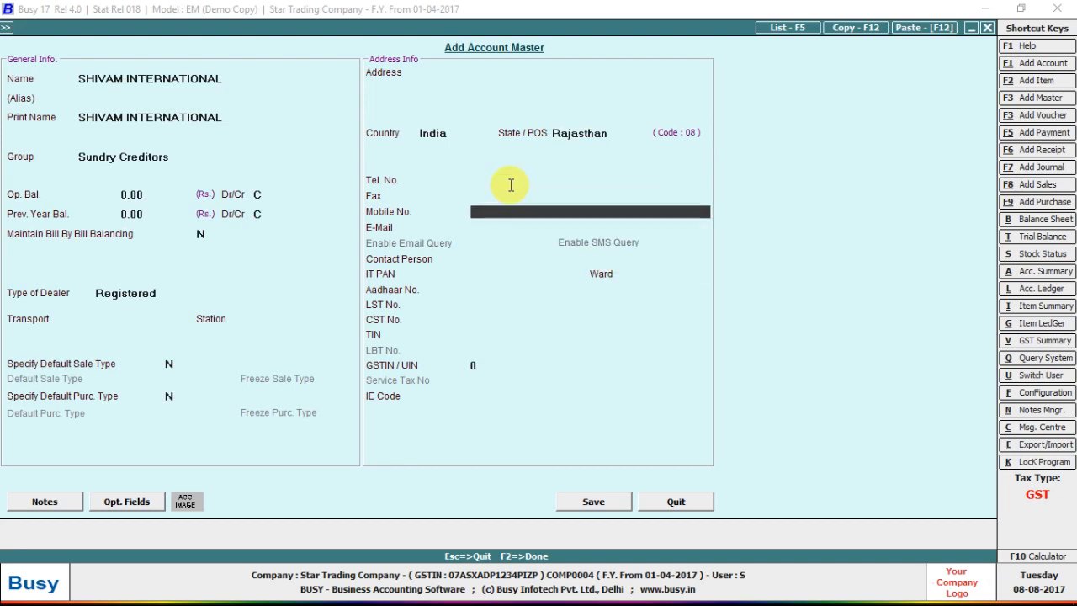
pyautogui.press('Return')
pyautogui.press('Return')
pyautogui.press('Return')
pyautogui.press('Return')
pyautogui.press('Return')
pyautogui.press('Return')
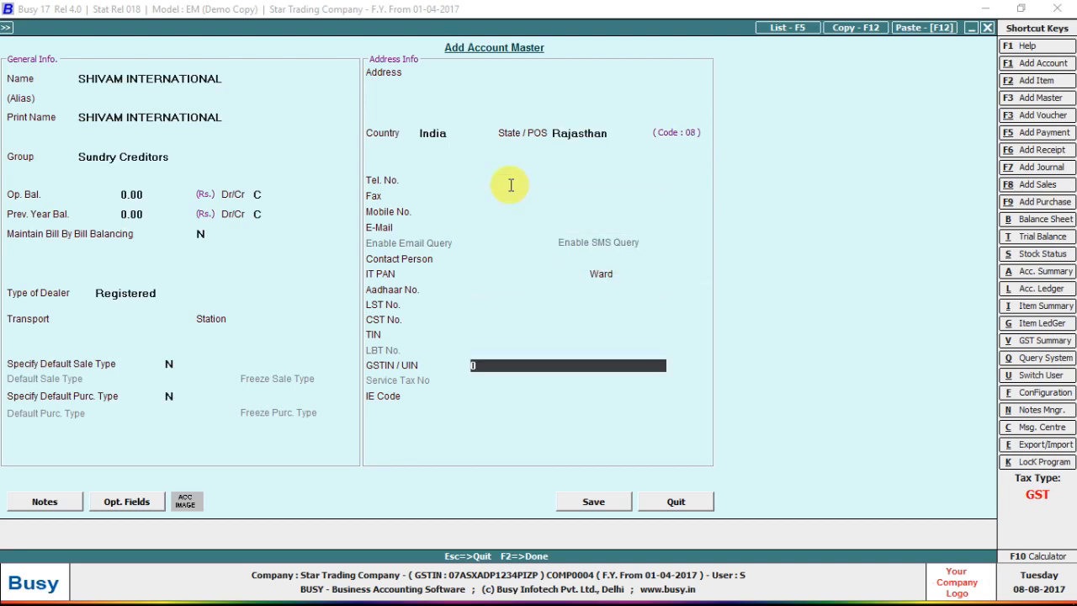
pyautogui.write('ASS')
pyautogui.press('Return')
pyautogui.press('Return')
pyautogui.press('Return')
pyautogui.press('Return')
pyautogui.press('Return')
pyautogui.press('Return')
pyautogui.press('Return')
pyautogui.press('Return')
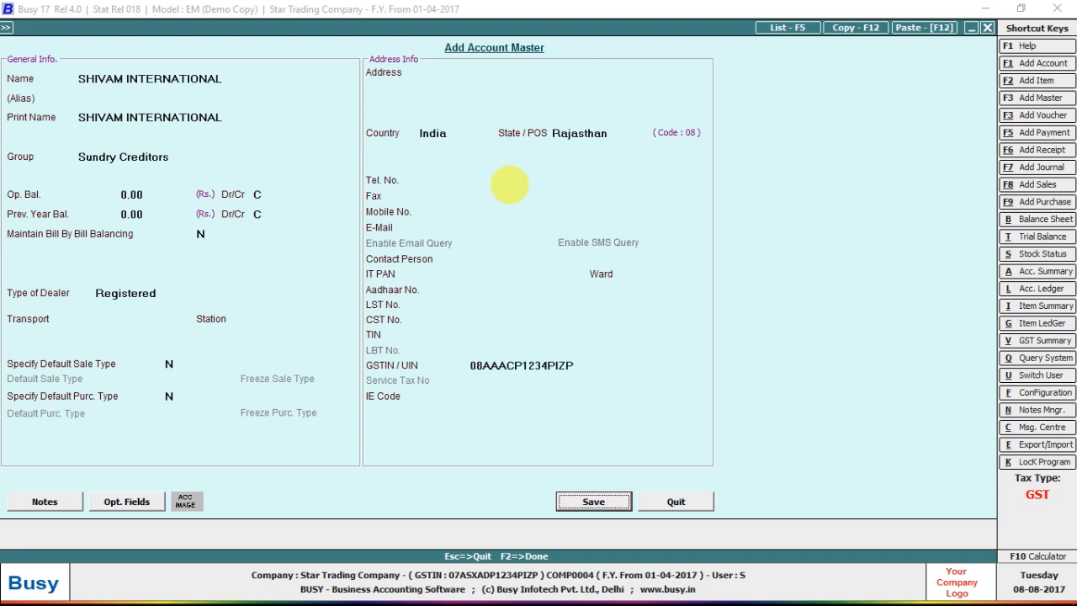
# Save the SHIVAM INTERNATIONAL account as the voucher's party and leave the transport details blank.
pyautogui.press('Return')
pyautogui.press('Return')
pyautogui.press('Return')
pyautogui.press('Return')
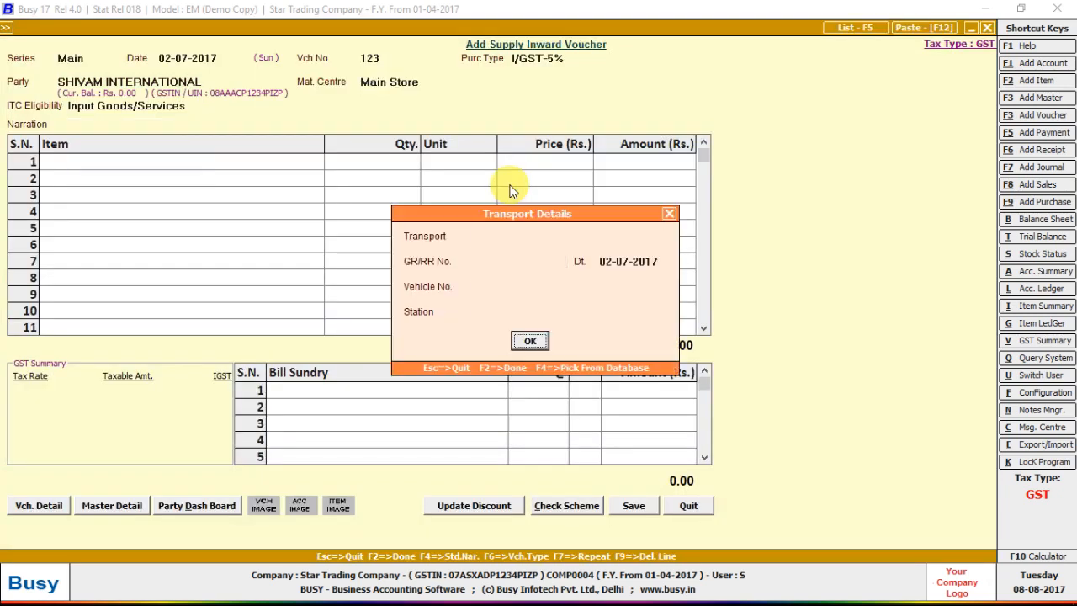
# Start a new item named CHAIN with the same print name and no alias.
pyautogui.hotkey('alt', 'F2')
pyautogui.write('CHIA')
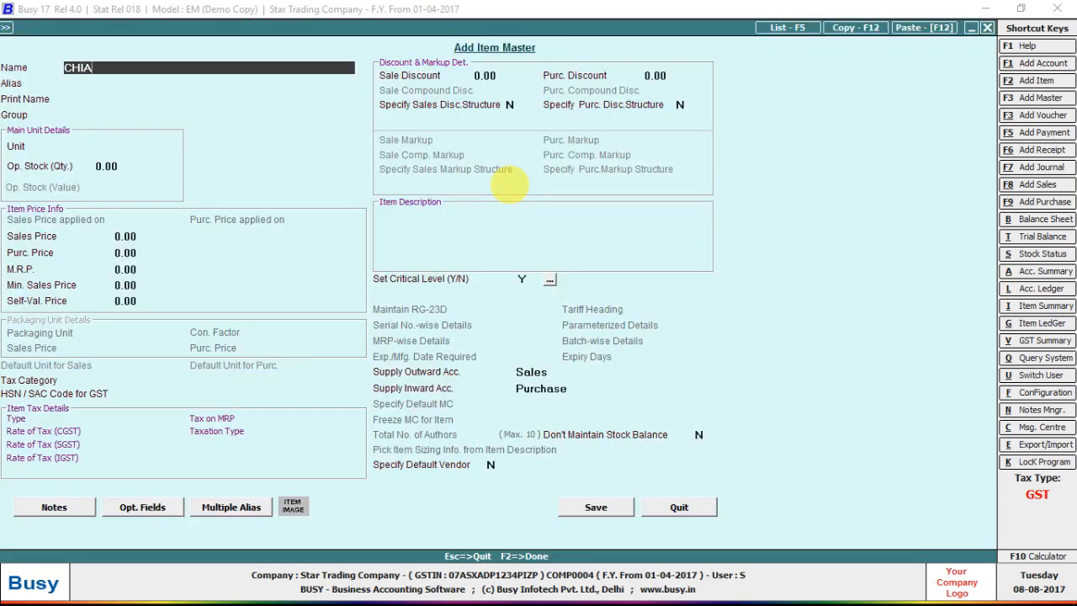
pyautogui.press('BackSpace')
pyautogui.write('AIN')
pyautogui.press('Return')
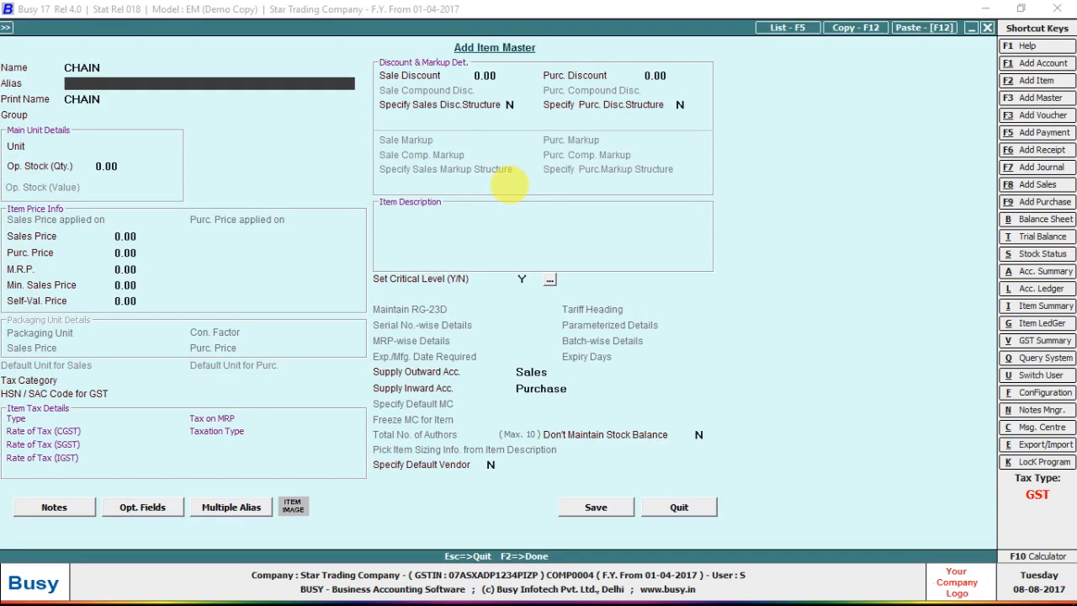
pyautogui.press('Return')
pyautogui.press('Return')
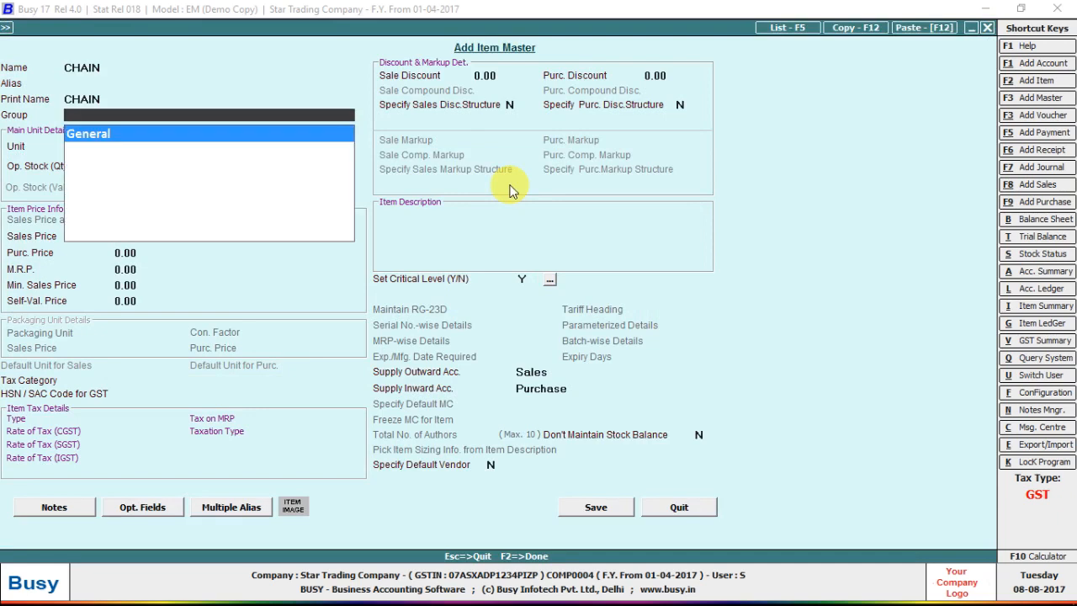
# Start a new item group named RAW MATTERIAL with no alias and make it a primary group.
pyautogui.press('F3')
pyautogui.write('R')
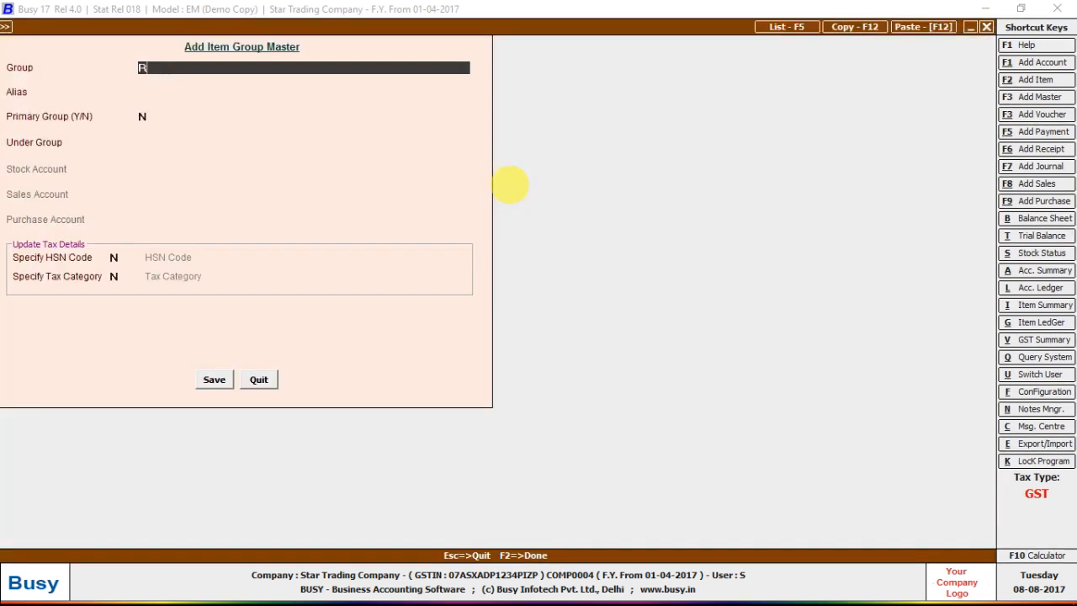
pyautogui.write('AW MATTERAIAL')
pyautogui.press('Return')
pyautogui.press('Return')
pyautogui.write('Y')
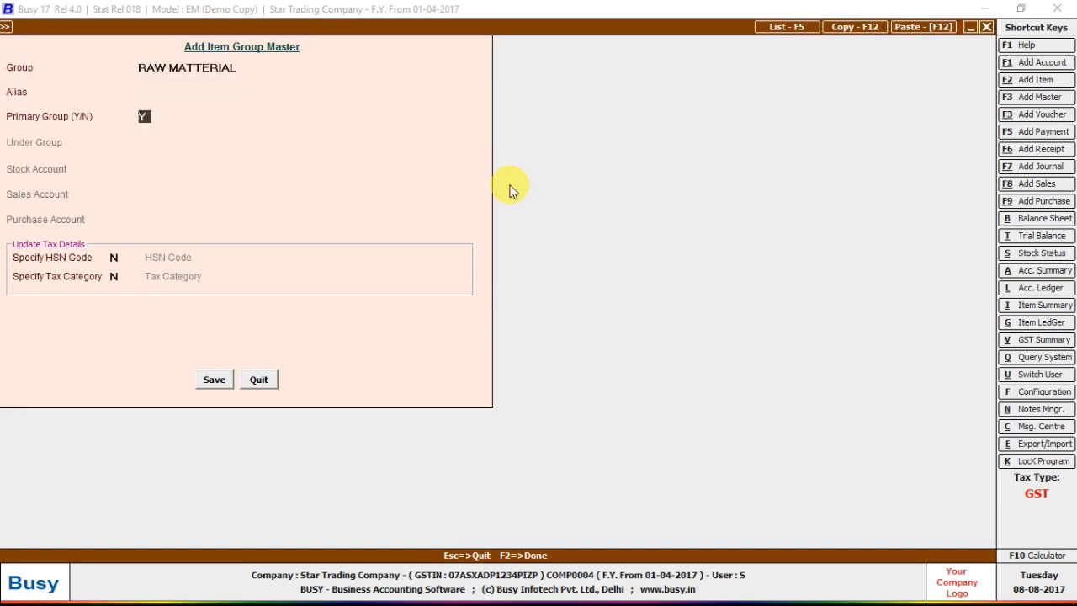
# Specify HSN code 960001 for the item group, leave its tax category unspecified, and save the group.
pyautogui.press('Return')
pyautogui.write('Y')
pyautogui.press('Return')
pyautogui.press('Return')
pyautogui.press('Return')
pyautogui.write('9')
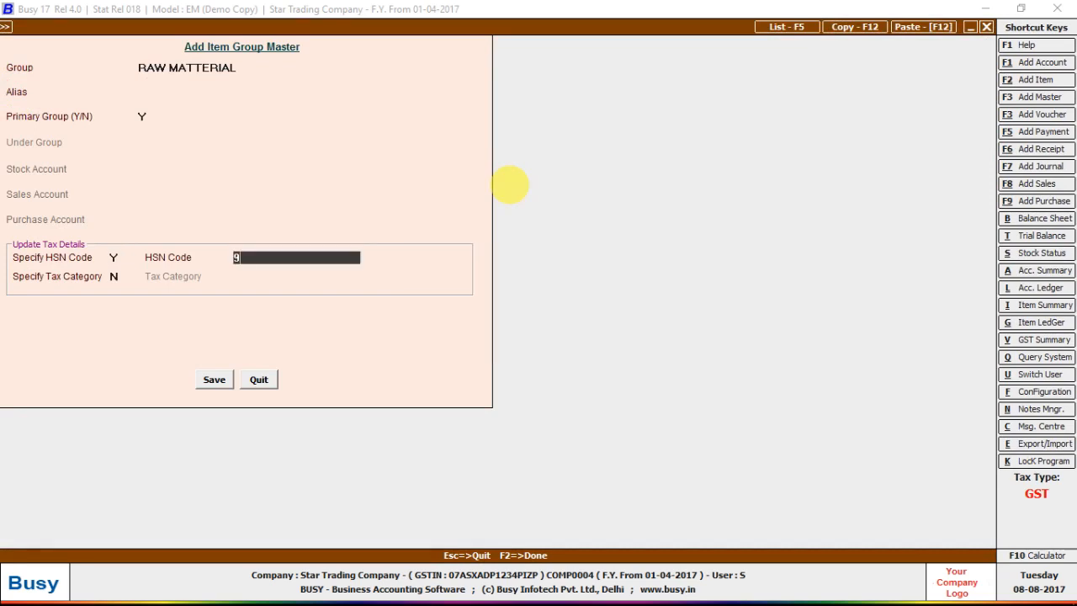
pyautogui.press('Return')
pyautogui.press('Return')
pyautogui.press('Return')
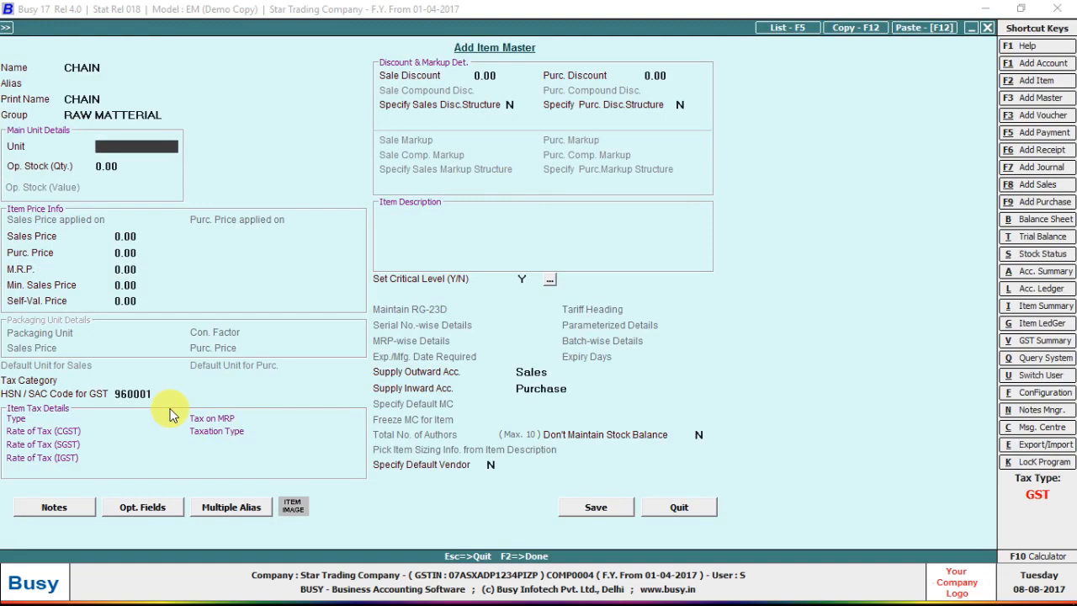
# Set the CHAIN item's unit to Pcs. and its purchase price to 20, leaving opening stock and other prices at zero.
pyautogui.write('P')
pyautogui.press('Return')
pyautogui.press('Return')
pyautogui.write('9')
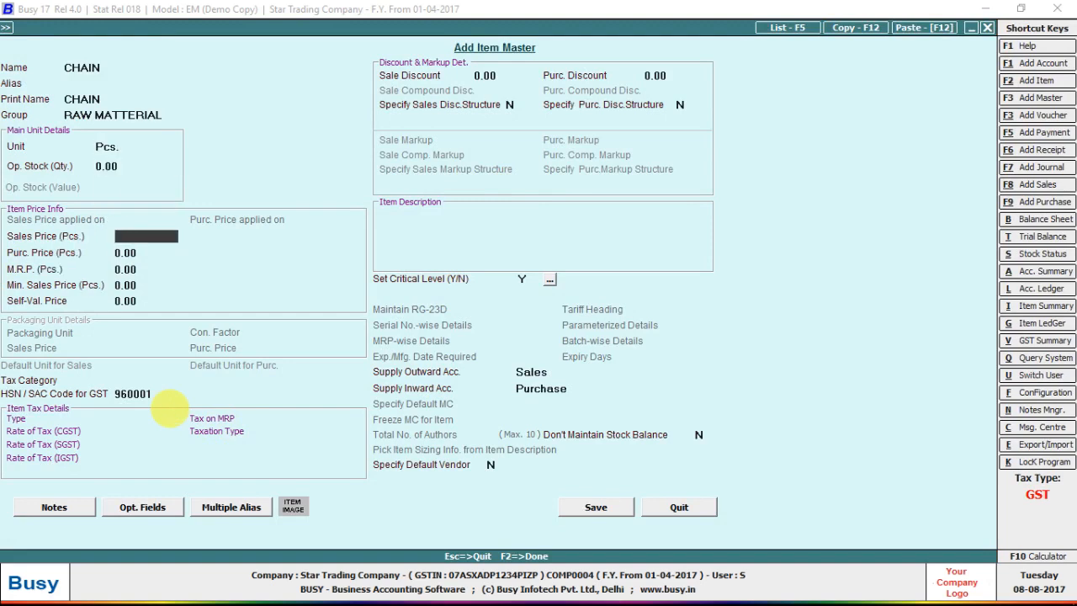
pyautogui.press('Return')
pyautogui.write('20')
pyautogui.press('Return')
pyautogui.press('Return')
pyautogui.press('Return')
pyautogui.press('Return')
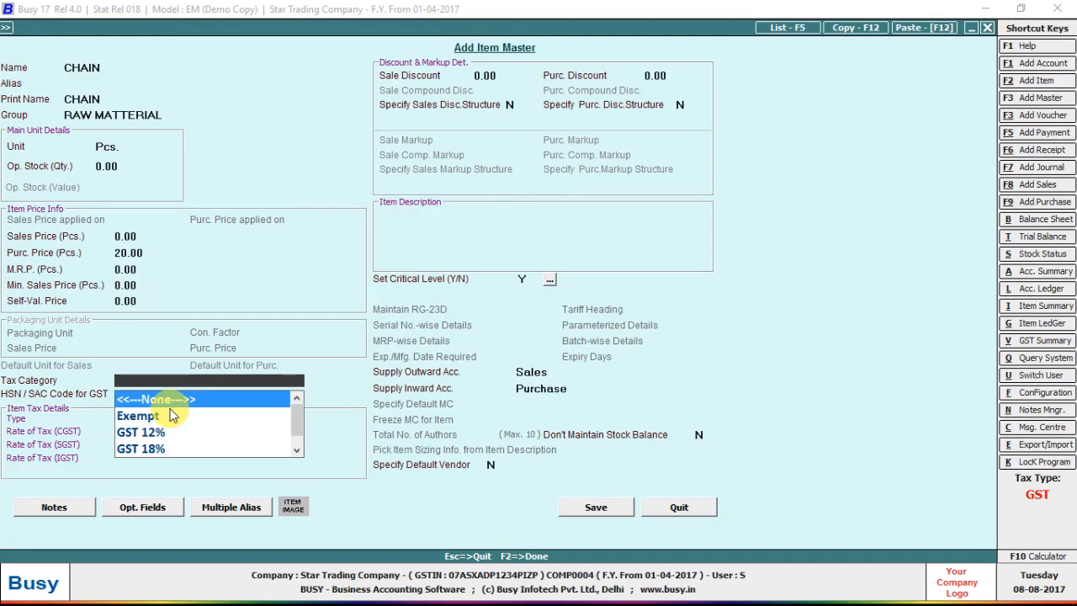
# Assign the 5% GST tax category to the CHAIN item and save it into the voucher.
pyautogui.write('5')
pyautogui.press('Return')
pyautogui.press('F2')
pyautogui.press('Return')
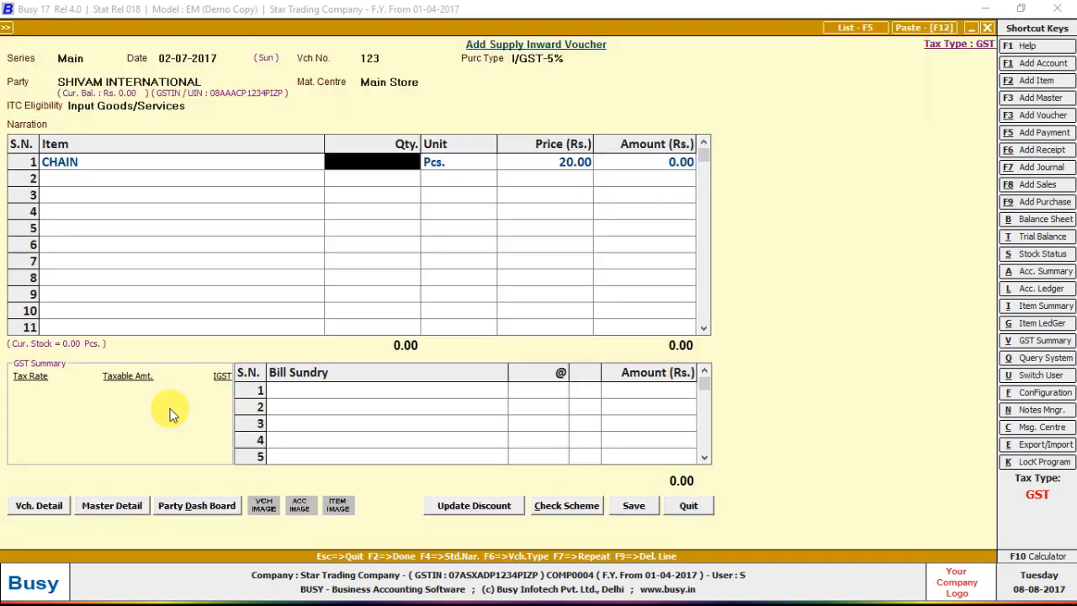
# Enter a quantity of 10,000 for CHAIN at its default price.
pyautogui.write('10,000')
pyautogui.press('Return')
pyautogui.press('Return')
pyautogui.press('Return')
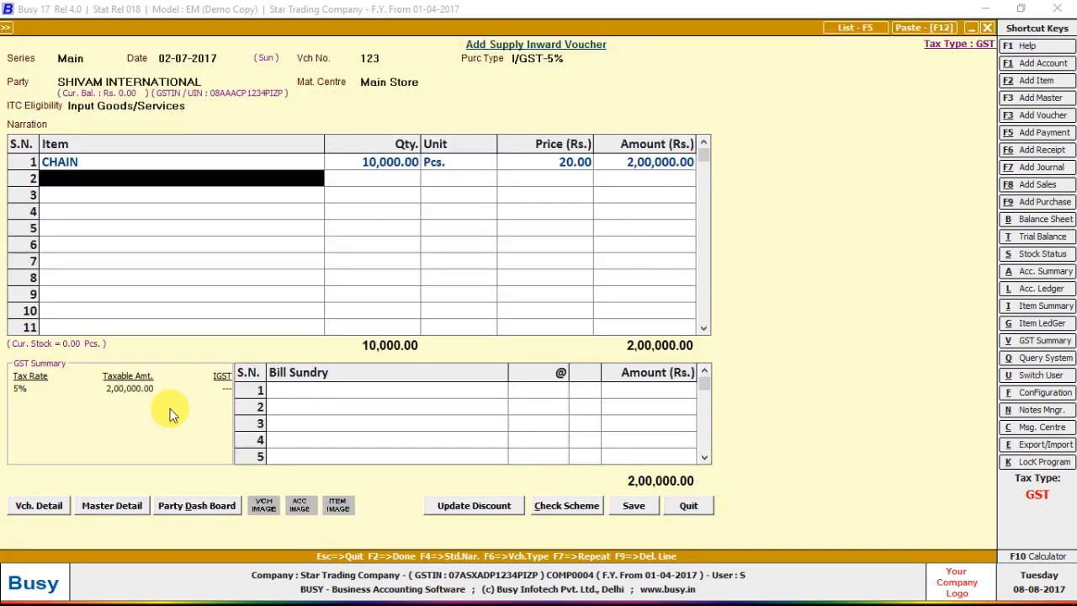
# Start a new item named ASTER with the same print name and no alias for the voucher's second line.
pyautogui.press('F4')
pyautogui.press('Escape')
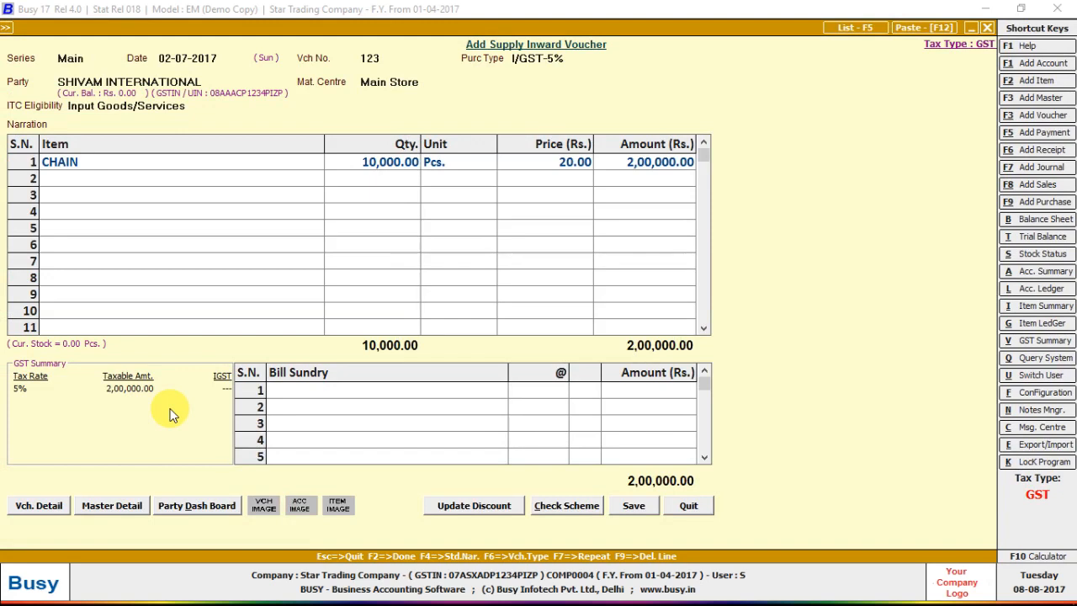
pyautogui.hotkey('alt', 'f2')
pyautogui.write('AS')
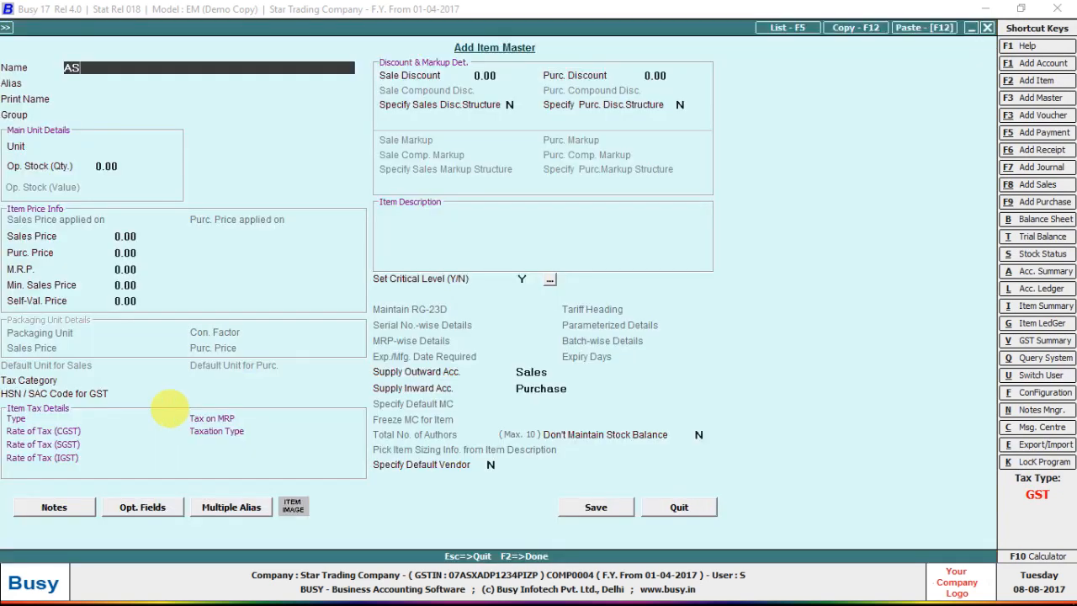
pyautogui.write('TER')
pyautogui.press('Return')
pyautogui.press('Return')
pyautogui.press('Return')
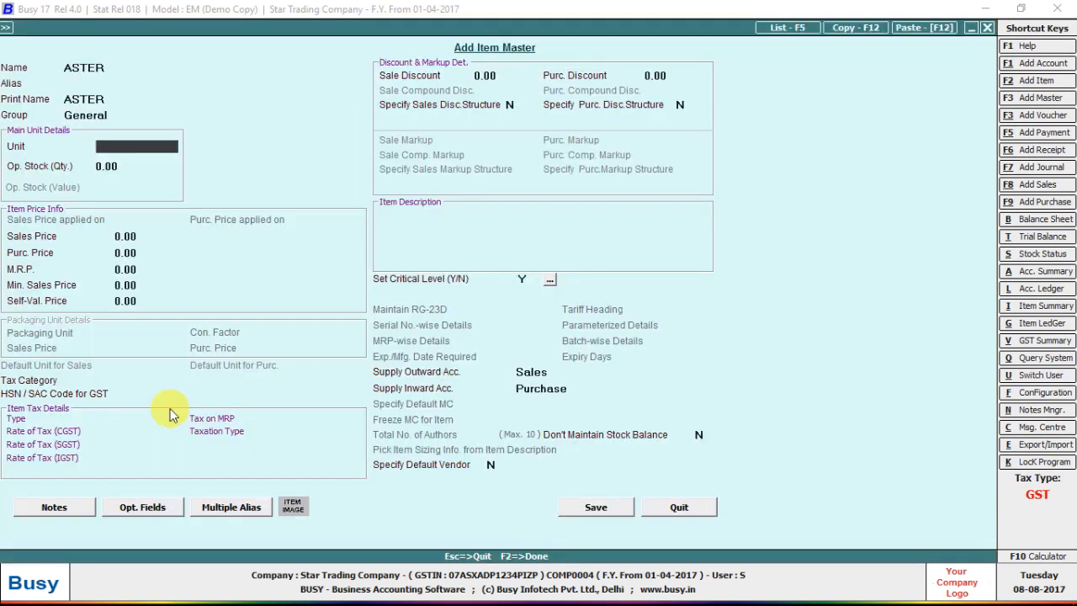
# Put the ASTER item in the RAW MATTERIAL group with Metre as its unit and save it.
pyautogui.press('Up')
pyautogui.write('R')
pyautogui.press('Return')
pyautogui.write('M')
pyautogui.press('Return')
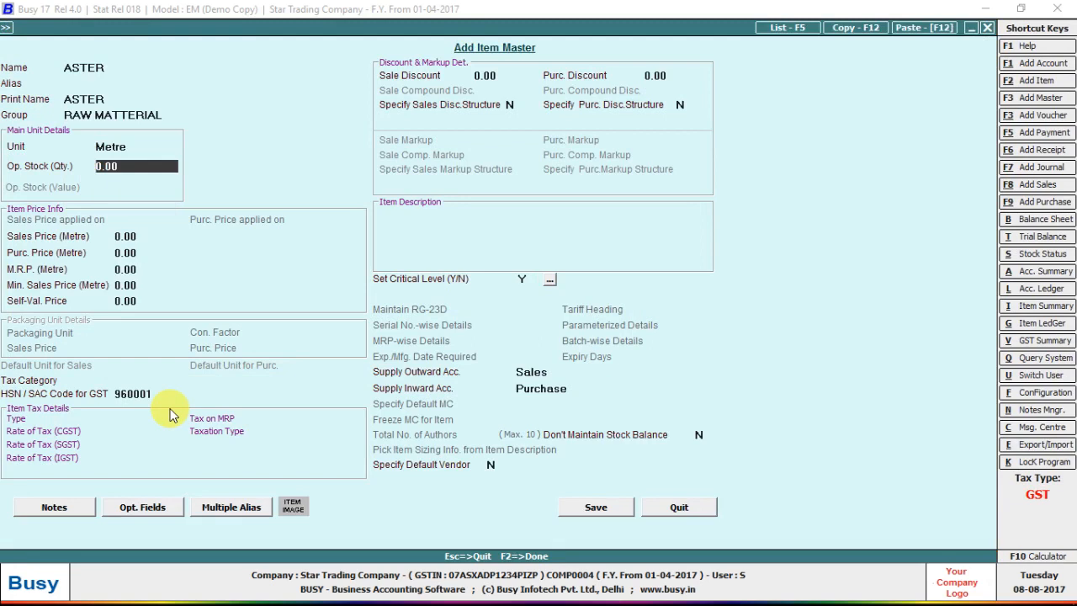
pyautogui.press('F2')
# Enter a quantity of 1,000 and a price of 50 for ASTER.
pyautogui.write('1000')
pyautogui.press('Return')
pyautogui.press('Return')
pyautogui.press('Return')
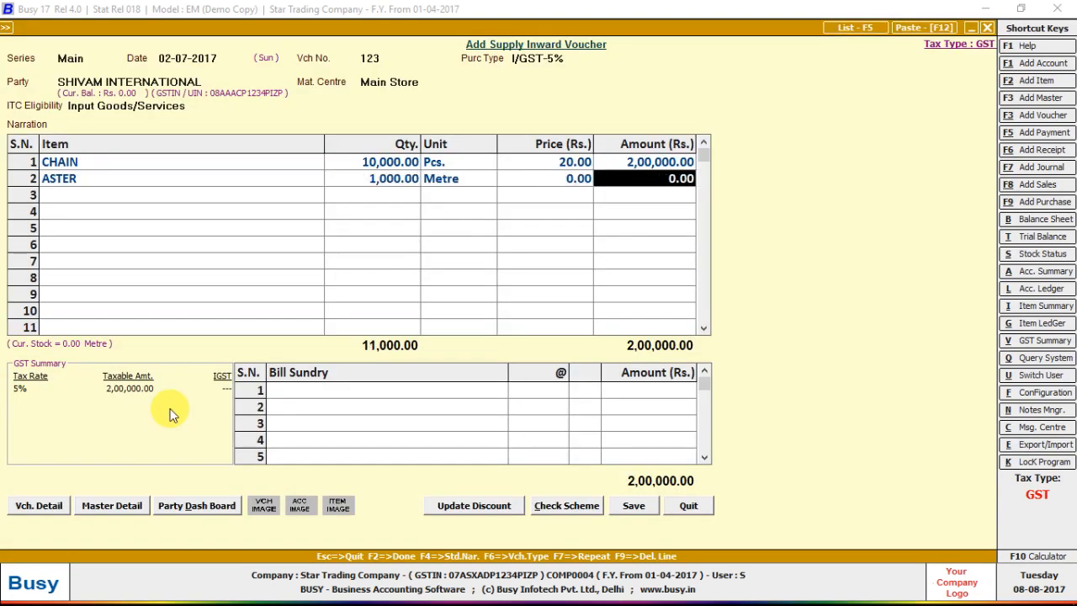
pyautogui.press('Up')
pyautogui.write('50')
pyautogui.press('Return')
pyautogui.press('Return')
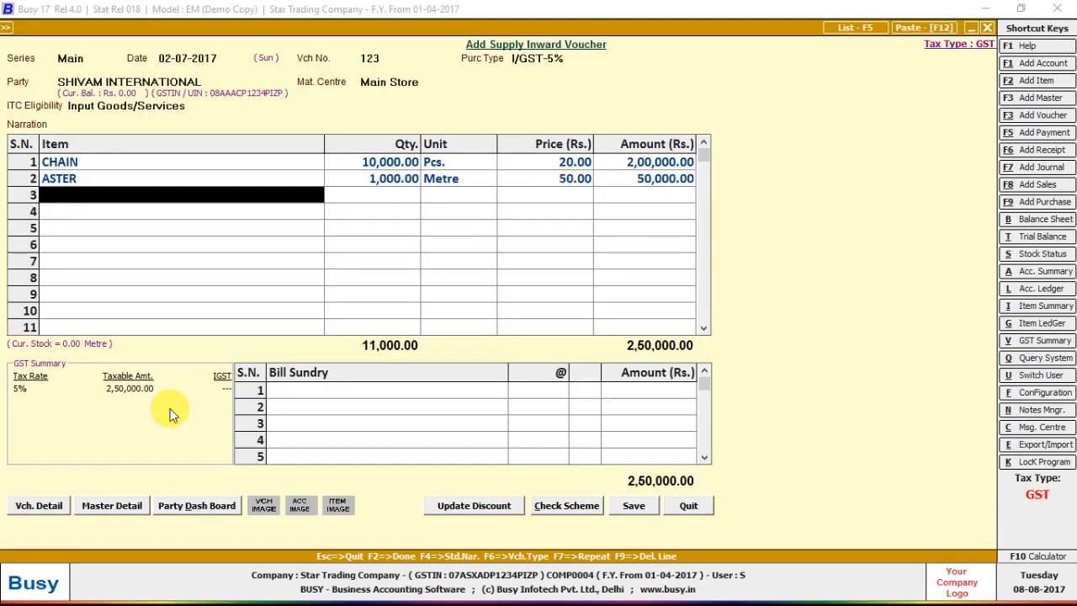
# Start a new item named BUTTON with the same print name and no alias for the voucher's third line.
pyautogui.press('F3')
pyautogui.write('BUST')
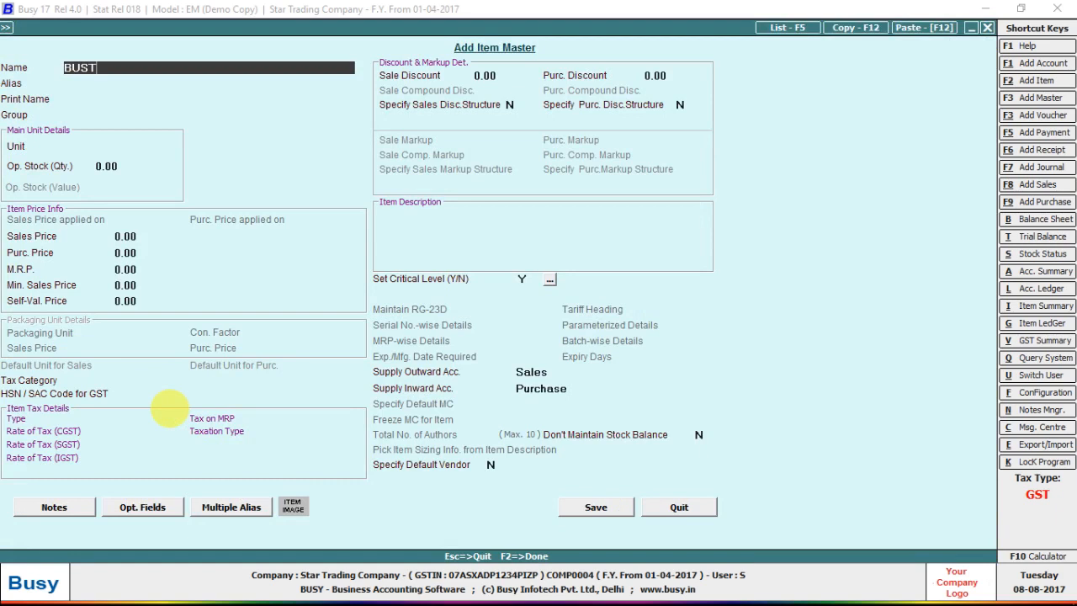
pyautogui.press('BackSpace')
pyautogui.write('TTON')
pyautogui.press('Return')
pyautogui.press('Return')
pyautogui.press('Return')
pyautogui.press('Return')
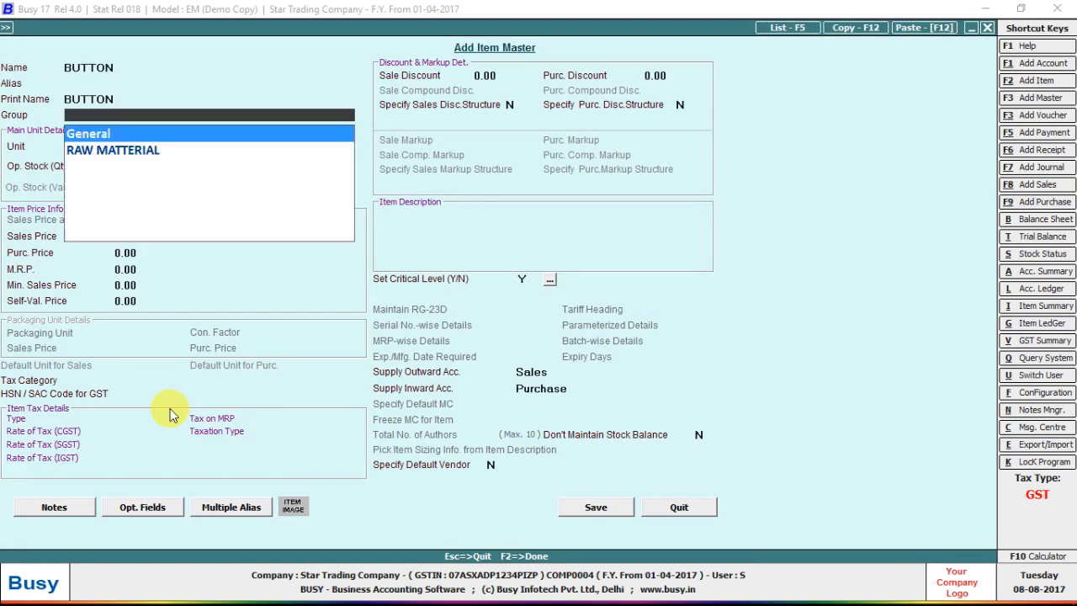
# Put the BUTTON item in the RAW MATTERIAL group and set its unit to Pcs. with no opening stock.
pyautogui.press('Up')
pyautogui.press('Down')
pyautogui.press('Return')
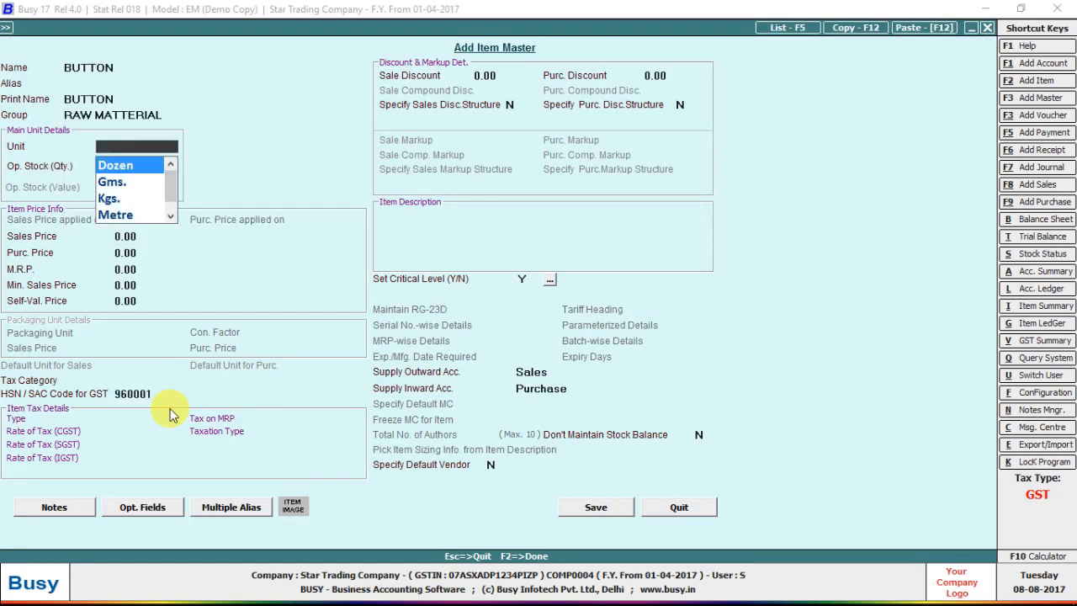
pyautogui.press('Return')
pyautogui.press('Up')
pyautogui.press('Up')
pyautogui.write('p')
pyautogui.press('Return')
pyautogui.press('Return')
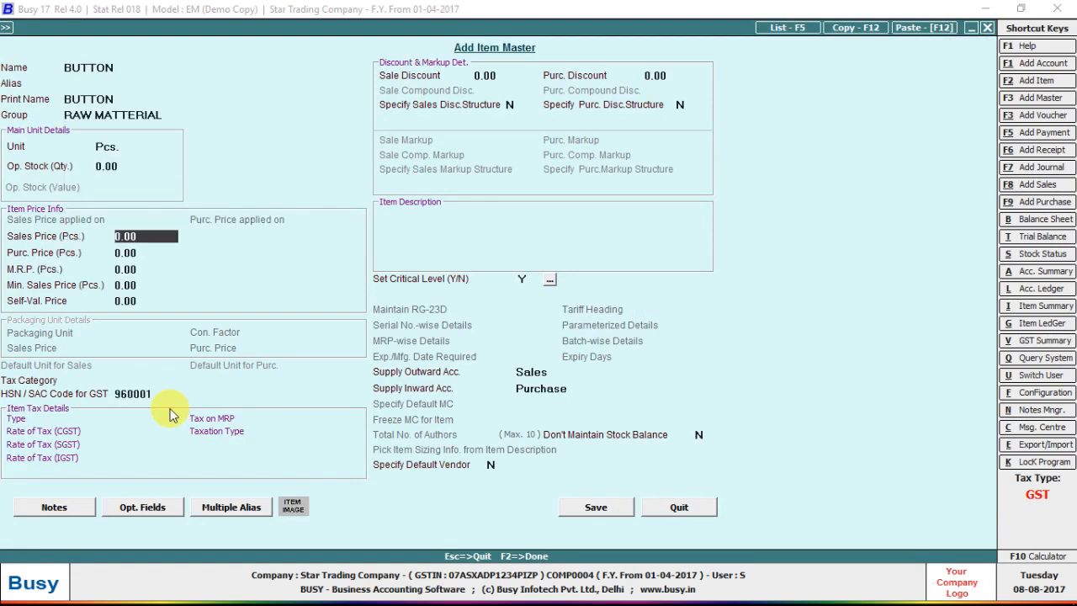
# Set the BUTTON item's purchase price to 1.20 and save the item.
pyautogui.press('Return')
pyautogui.write('1.2')
pyautogui.press('Return')
pyautogui.press('F2')
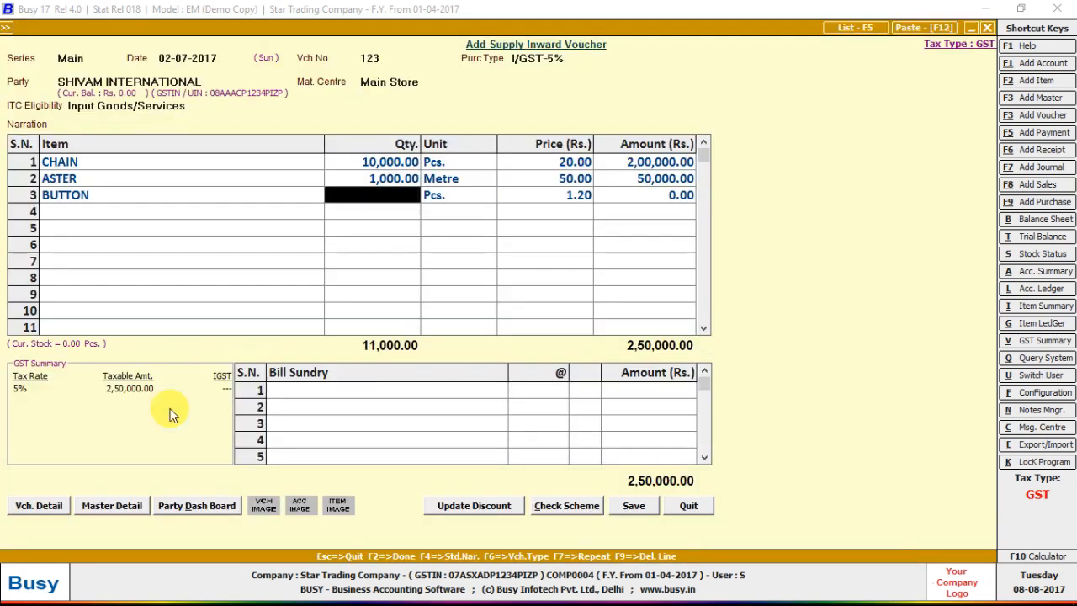
# Enter a quantity of 1,00,000 for BUTTON at its default price and finish the item list.
pyautogui.write('1,00,000')
pyautogui.press('Return')
pyautogui.press('Return')
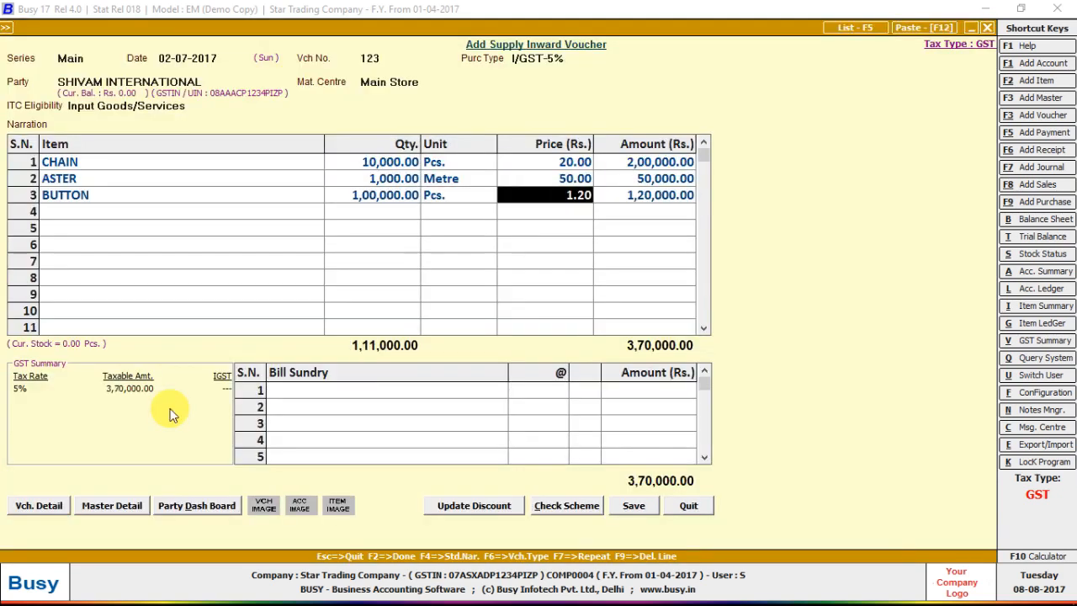
pyautogui.press('Return')
pyautogui.press('Return')
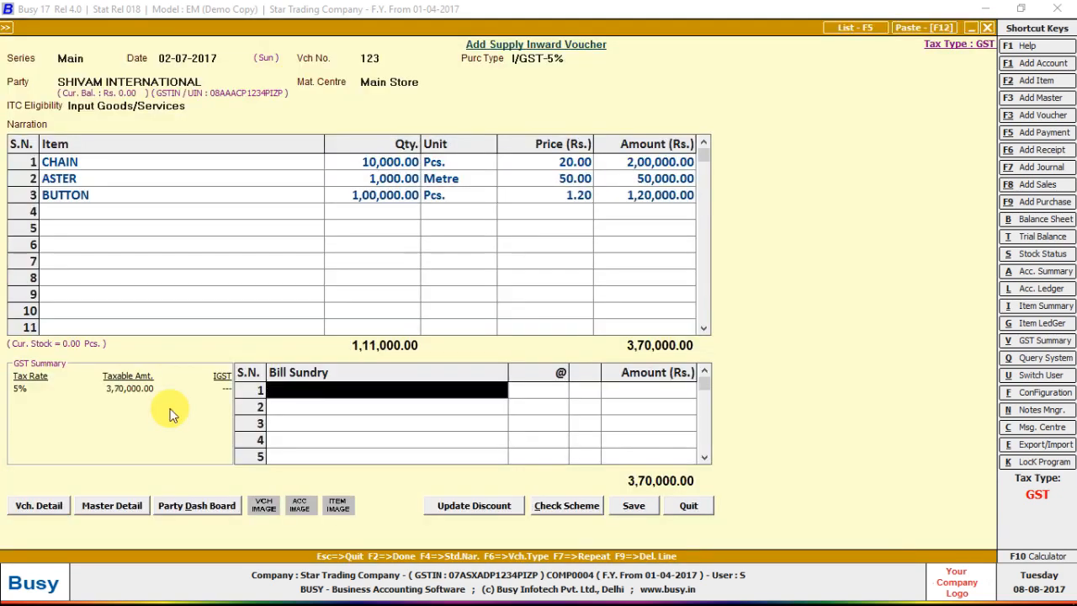
# Add the IGST bill sundry at 5% and save the voucher with a blank purchase bill number, continuing without the party's PAN.
pyautogui.press('F4')
pyautogui.press('Return')
pyautogui.press('F2')
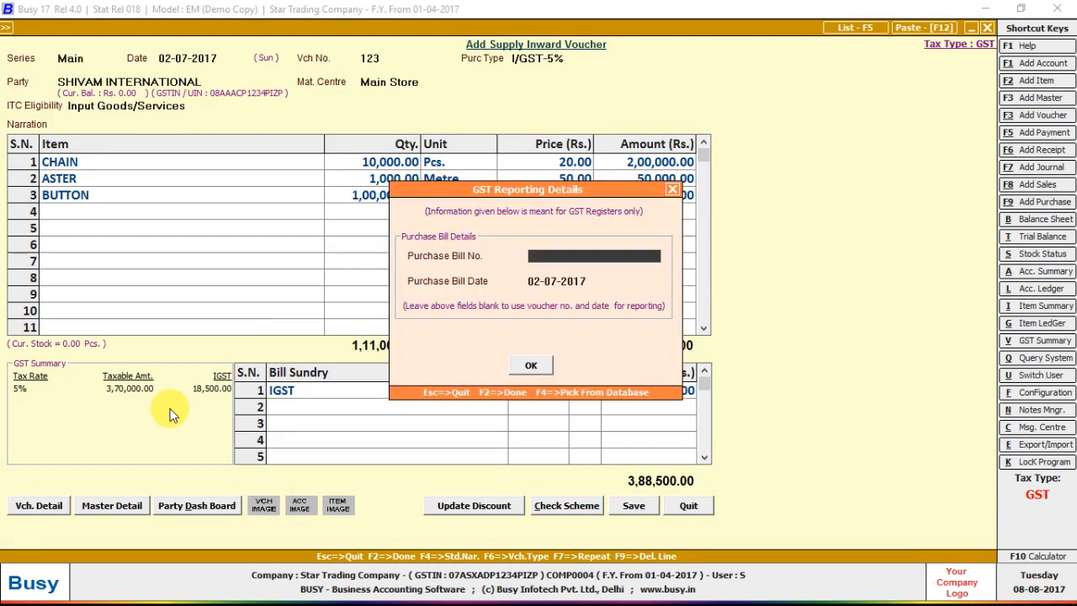
pyautogui.press('F2')
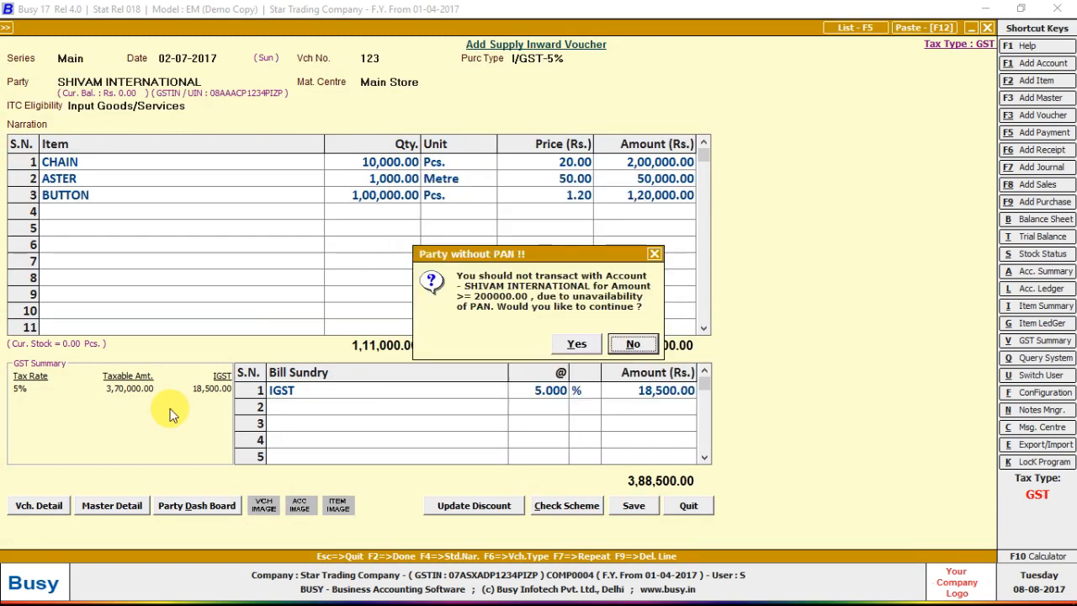
pyautogui.press('Return')
pyautogui.press('Return')
pyautogui.press('Escape')
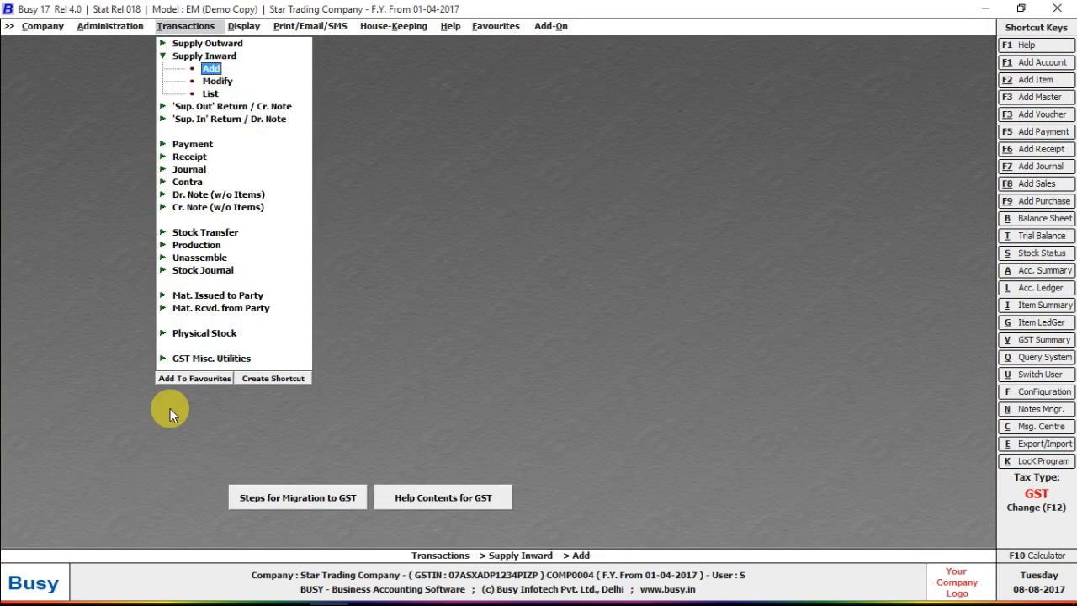
# Look through the transaction types for Mat. Issued to Party.
pyautogui.press('Escape')
pyautogui.press('Down')
pyautogui.press('Down')
pyautogui.press('Down')
pyautogui.press('Down')
pyautogui.press('Down')
pyautogui.press('Down')
pyautogui.press('Down')
pyautogui.press('Down')
pyautogui.press('Down')
pyautogui.press('Down')
pyautogui.press('Down')
pyautogui.press('Down')
pyautogui.press('Down')
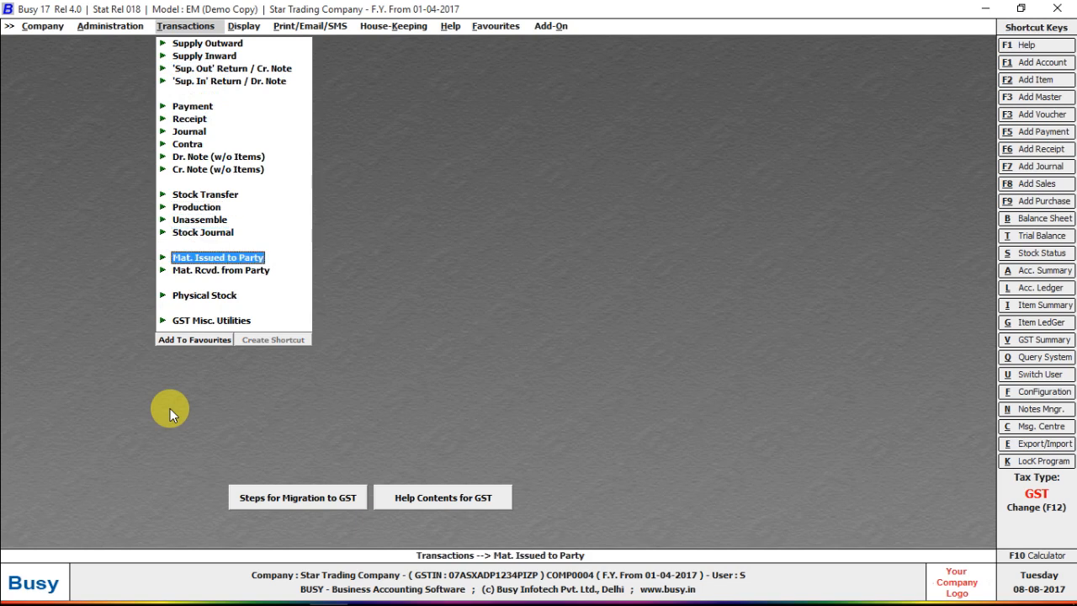
pyautogui.press('Left')
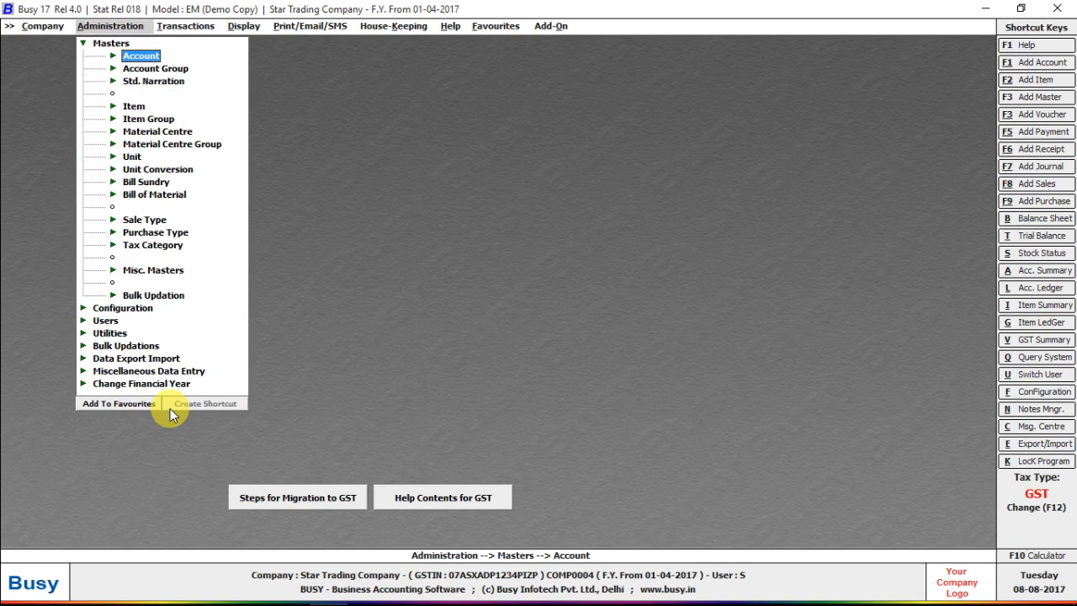
pyautogui.press('Escape')
pyautogui.press('Down')
pyautogui.press('Down')
pyautogui.press('Return')
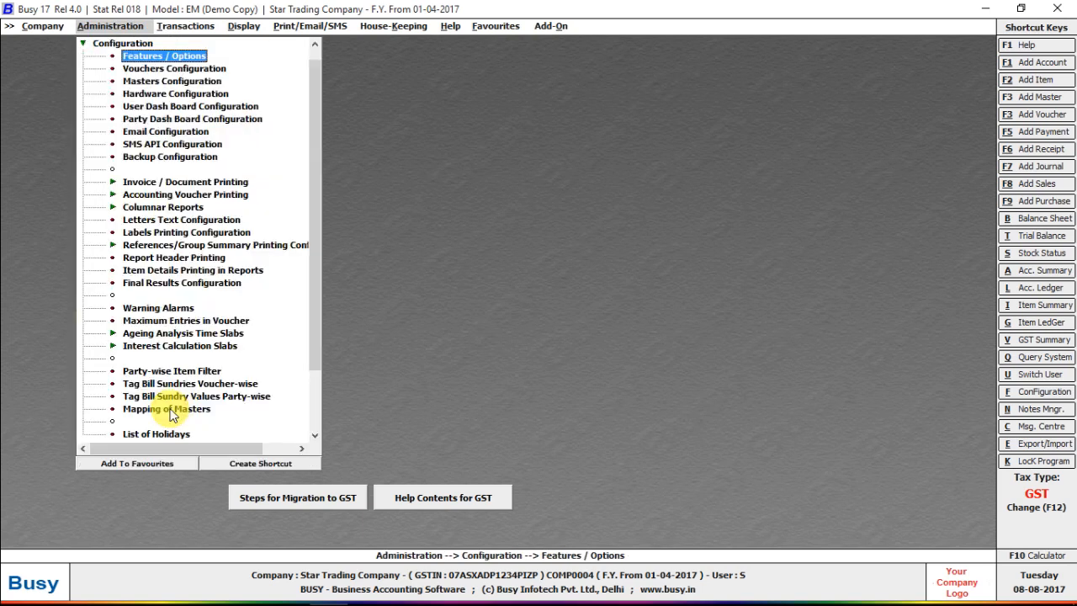
pyautogui.press('Return')
pyautogui.press('Escape')
pyautogui.press('Escape')
pyautogui.press('Escape')
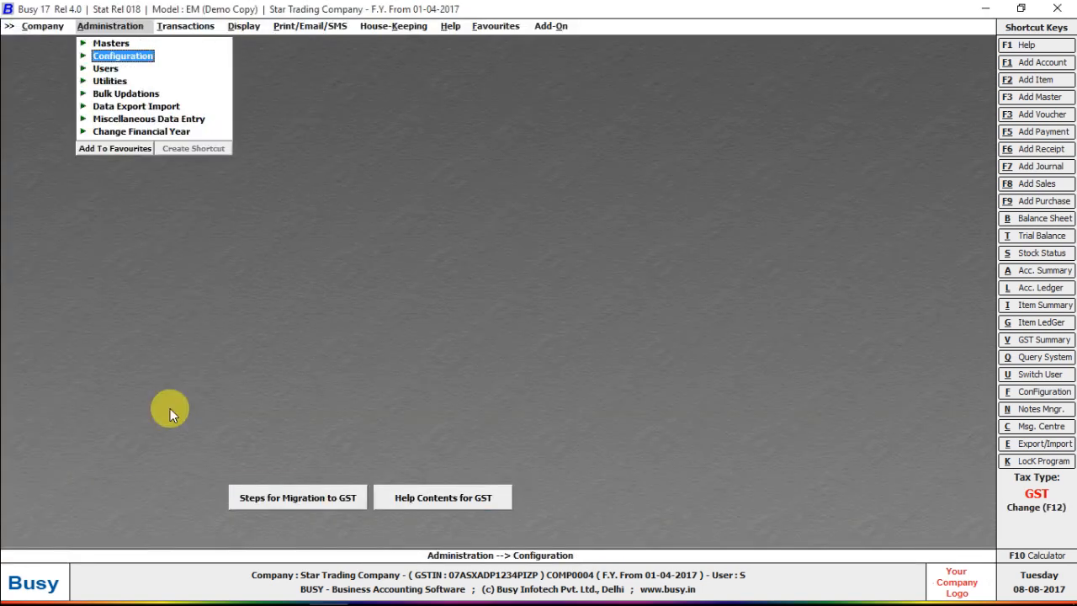
# Open the Inventory section of the Features / Options configuration.
pyautogui.press('Down')
pyautogui.press('Down')
pyautogui.press('Return')
pyautogui.press('Return')
pyautogui.press('Down')
pyautogui.press('Down')
pyautogui.press('Down')
pyautogui.press('Down')
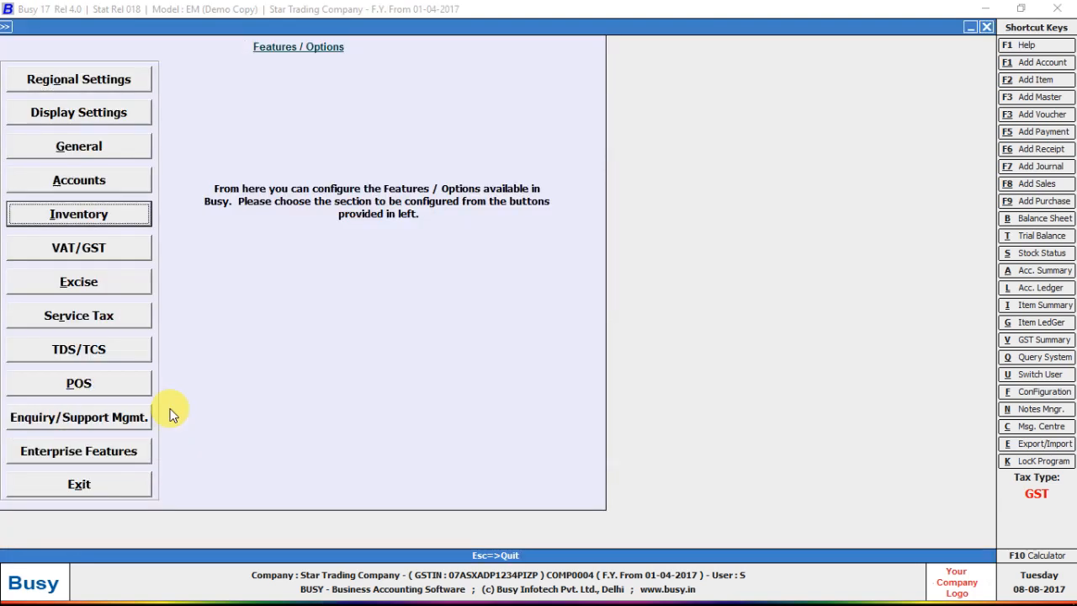
pyautogui.press('Down')
pyautogui.press('Up')
pyautogui.press('Return')
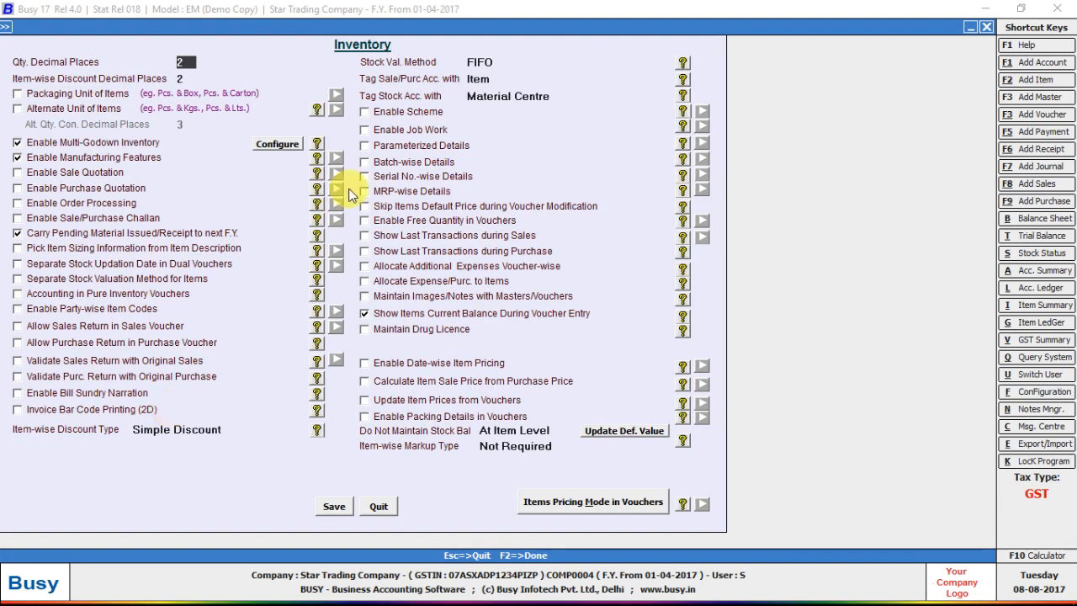
# Enable job work from outside parties and allow job work entries to be adjusted in purchase vouchers.
pyautogui.click(399, 151)
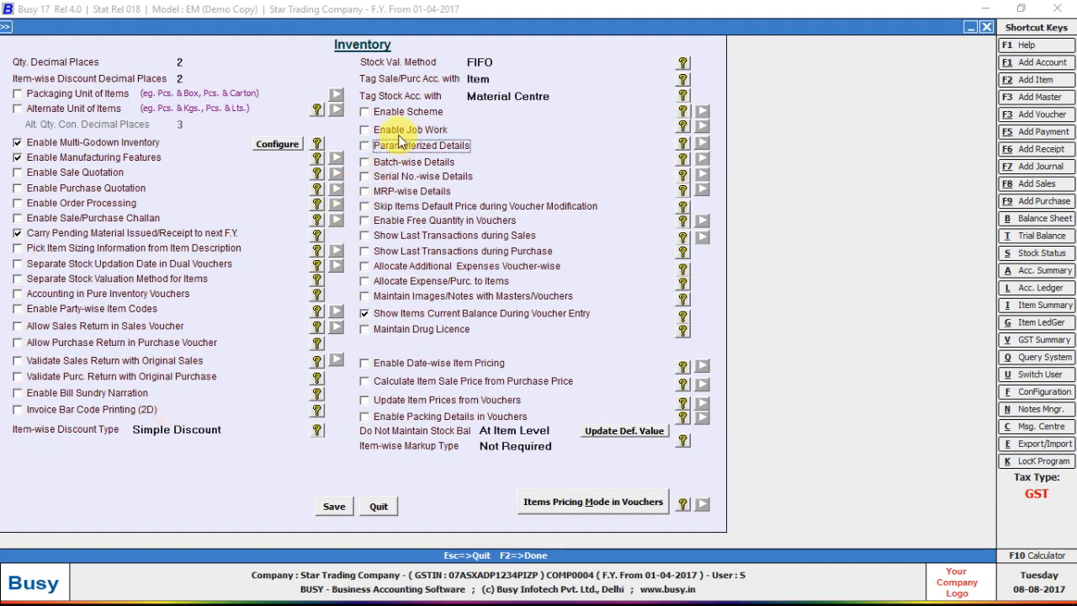
pyautogui.click(399, 135)
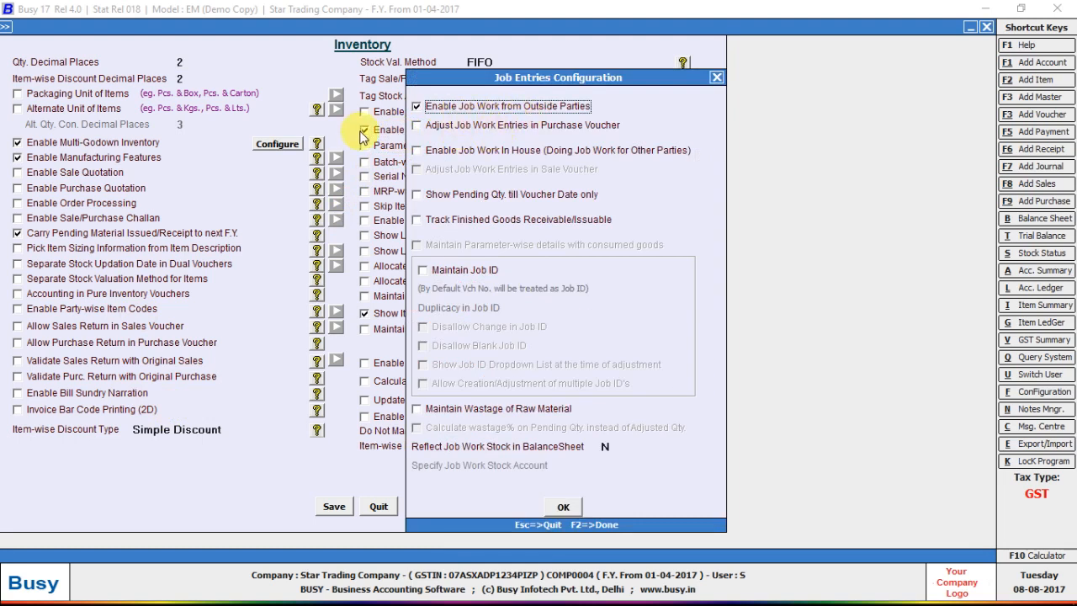
pyautogui.click(460, 126)
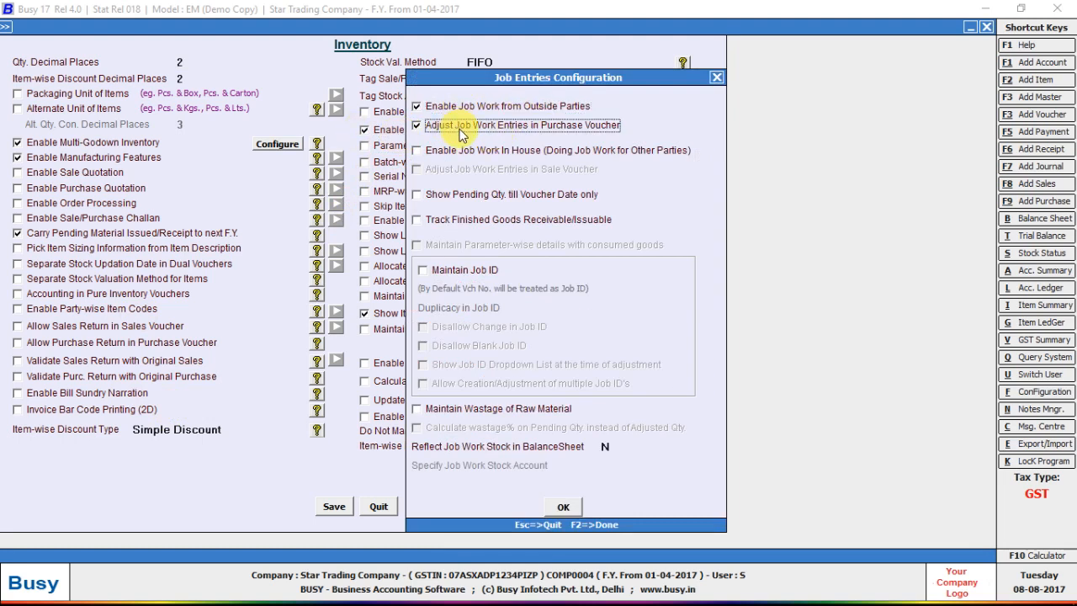
# Enable showing pending quantity till voucher date only, tracking finished goods receivable/issuable, and maintaining the Job ID.
pyautogui.click(467, 200)
pyautogui.click(469, 222)
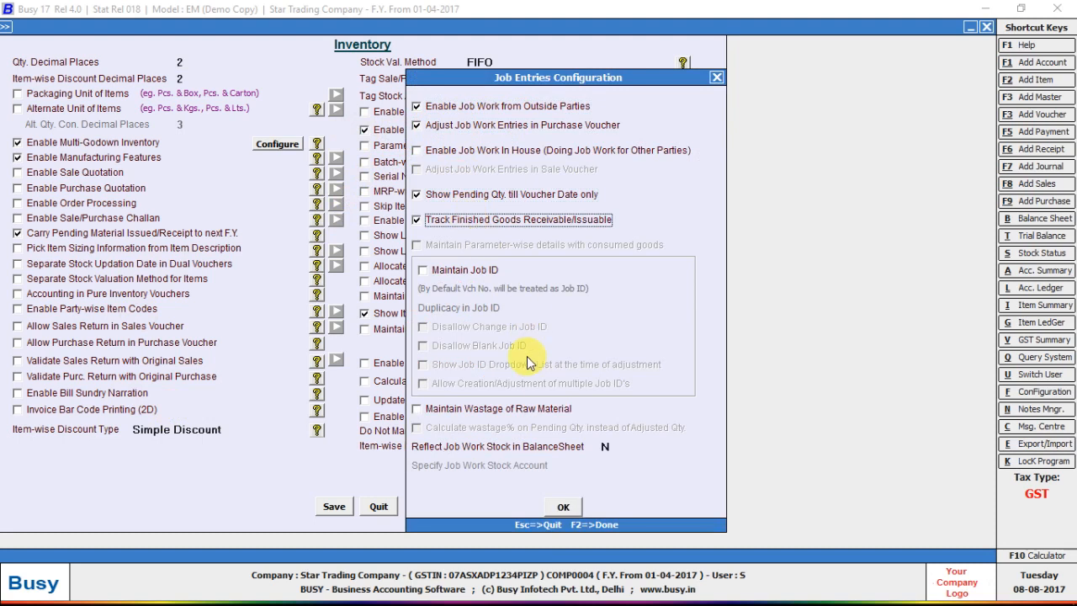
pyautogui.click(486, 270)
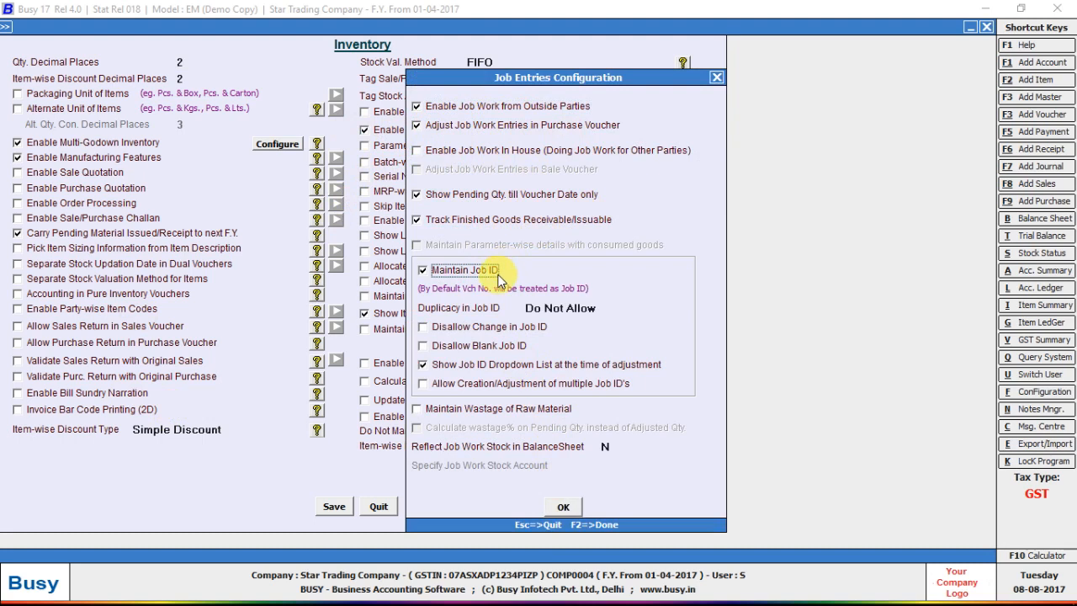
# Confirm the job entries configuration, try to enable accounting in pure inventory vouchers without selecting any voucher type, and save the Inventory settings.
pyautogui.click(563, 505)
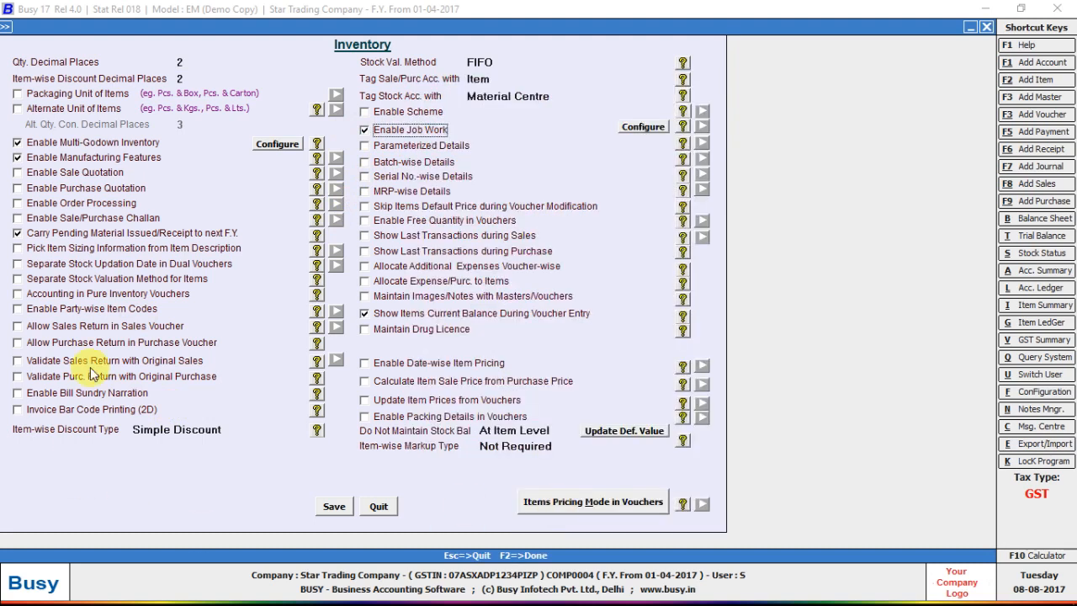
pyautogui.click(133, 293)
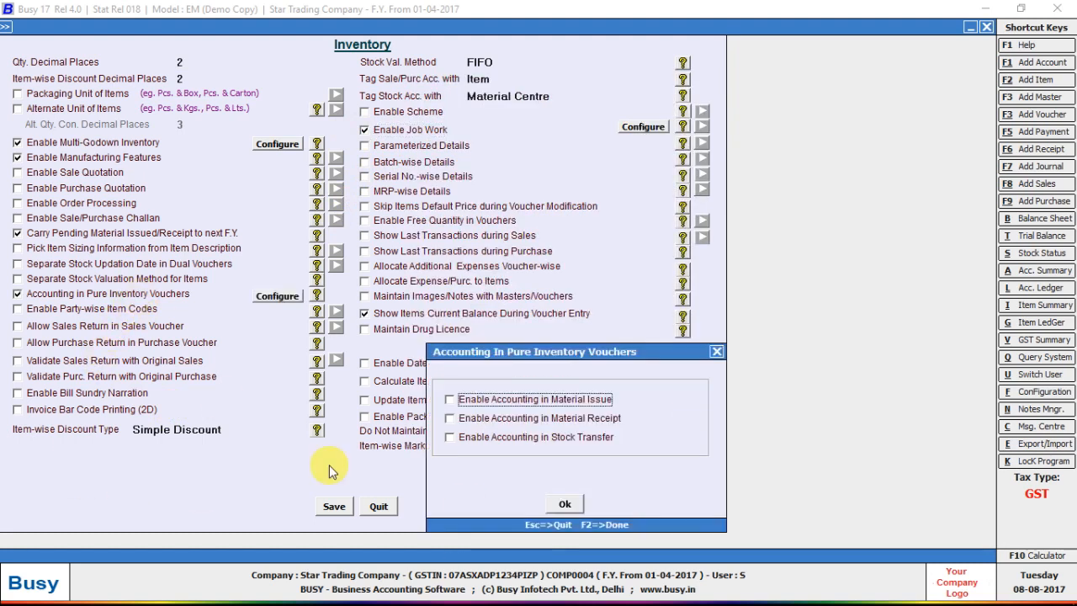
pyautogui.click(564, 503)
pyautogui.click(313, 508)
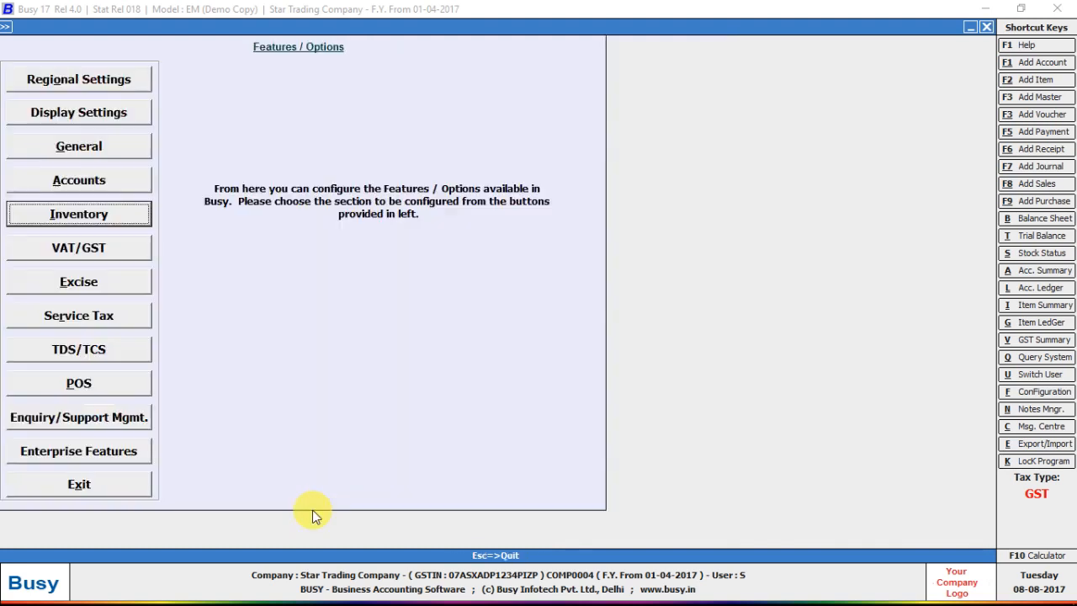
# Reopen the Inventory settings and enable accounting in pure inventory vouchers for Material Issue, Material Receipt and Stock Transfer.
pyautogui.press('Return')
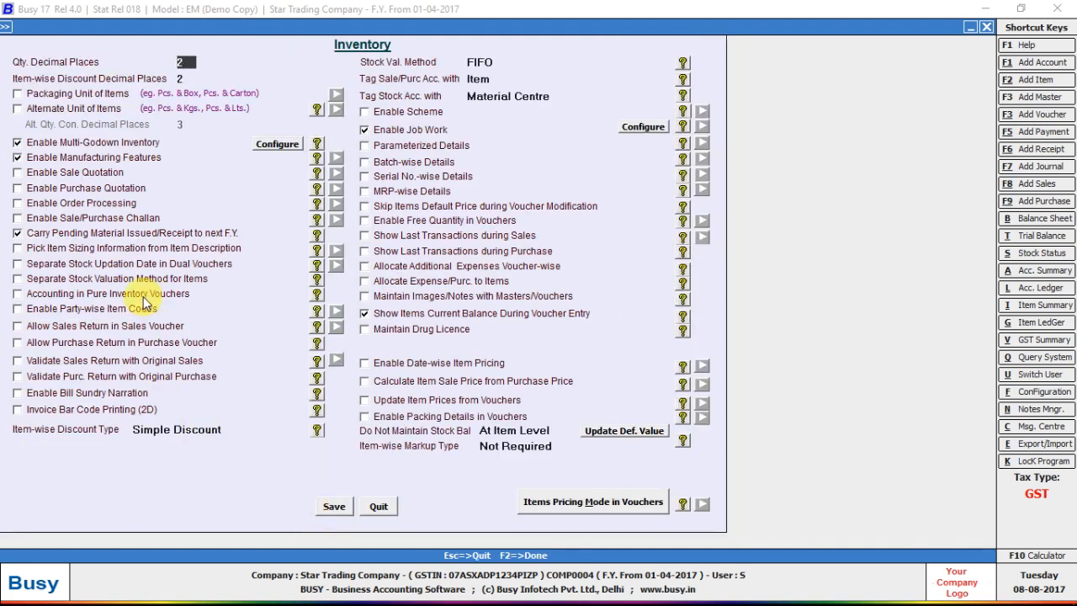
pyautogui.click(143, 293)
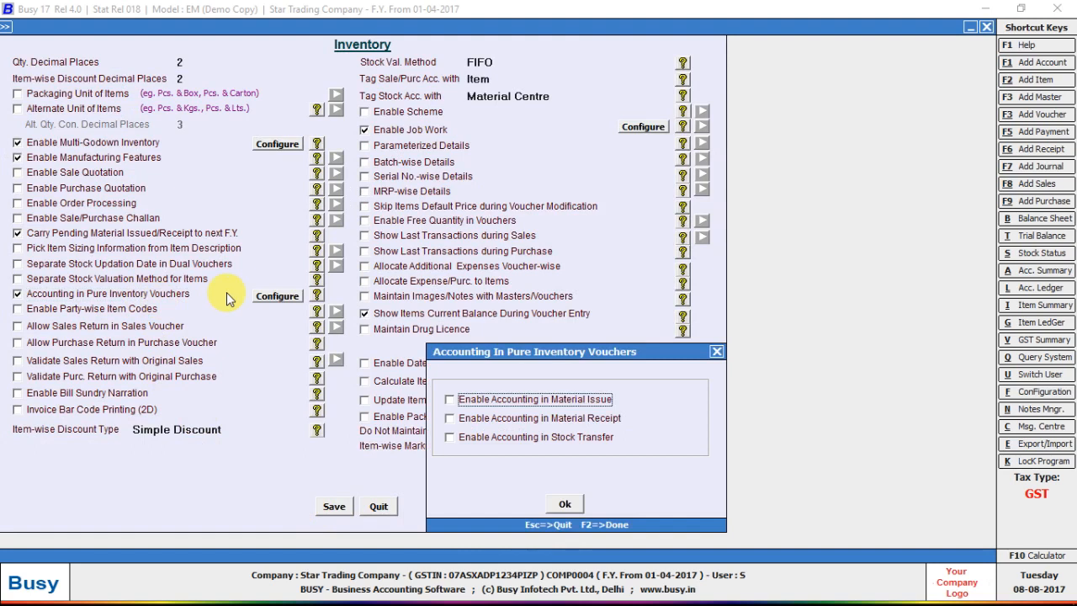
pyautogui.click(589, 398)
pyautogui.click(589, 417)
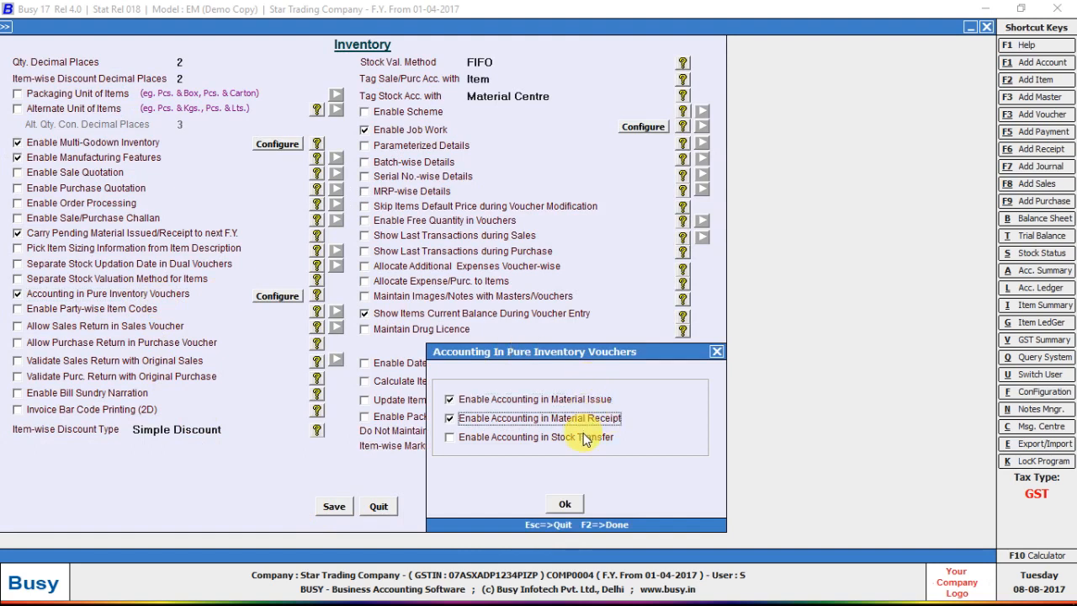
pyautogui.click(587, 437)
pyautogui.click(564, 503)
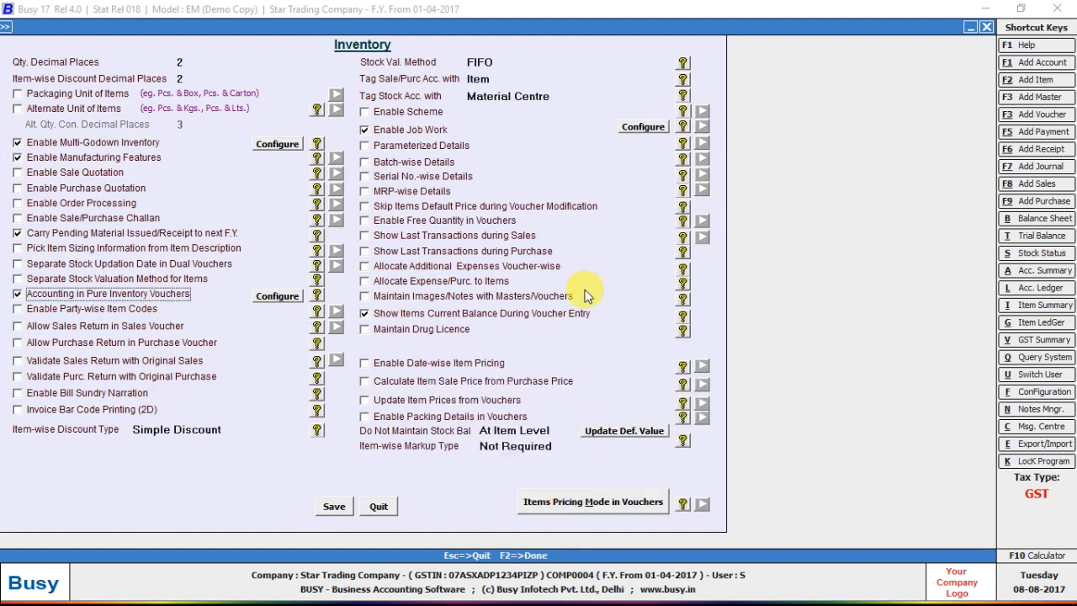
# Check the job work configuration and the items pricing mode in vouchers, and save and close the Inventory settings.
pyautogui.click(640, 127)
pyautogui.click(562, 507)
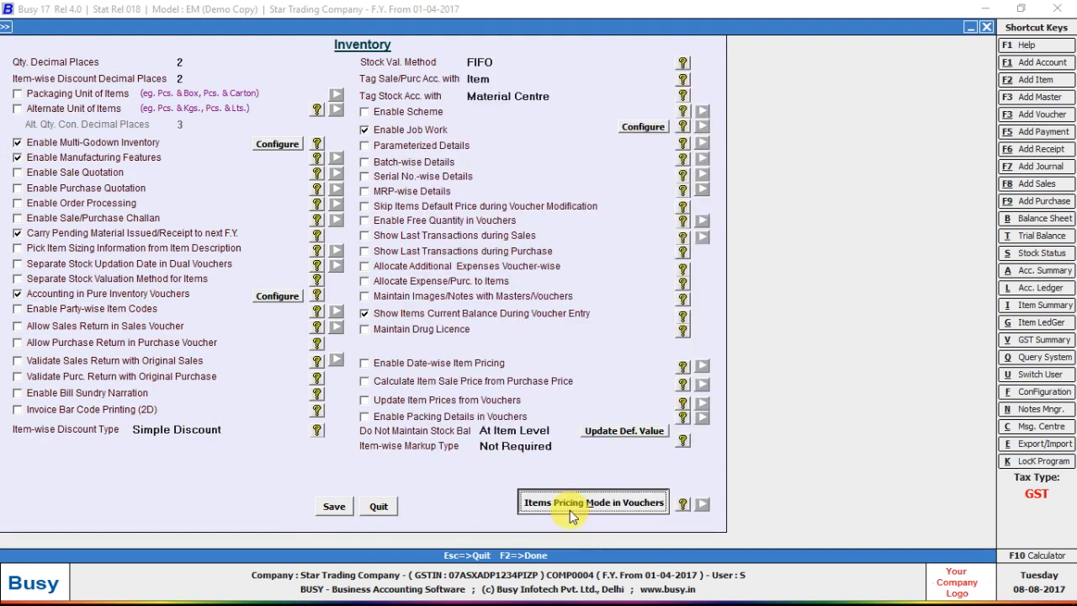
pyautogui.click(570, 510)
pyautogui.click(447, 488)
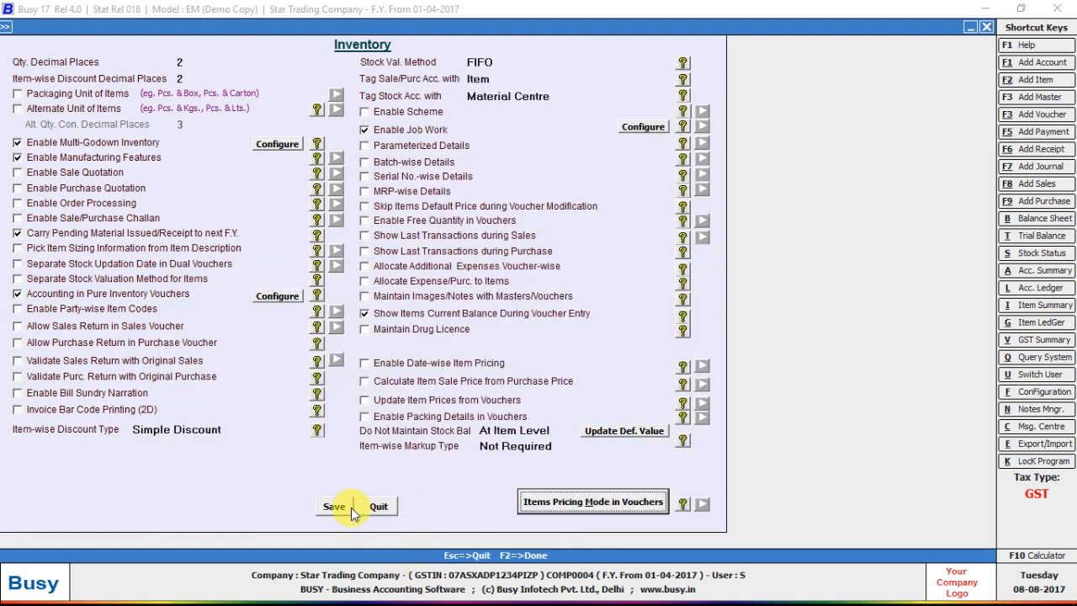
pyautogui.click(402, 503)
pyautogui.press('Escape')
# Open a new Mat. Issued to Party voucher in the Main series.
pyautogui.press('Right')
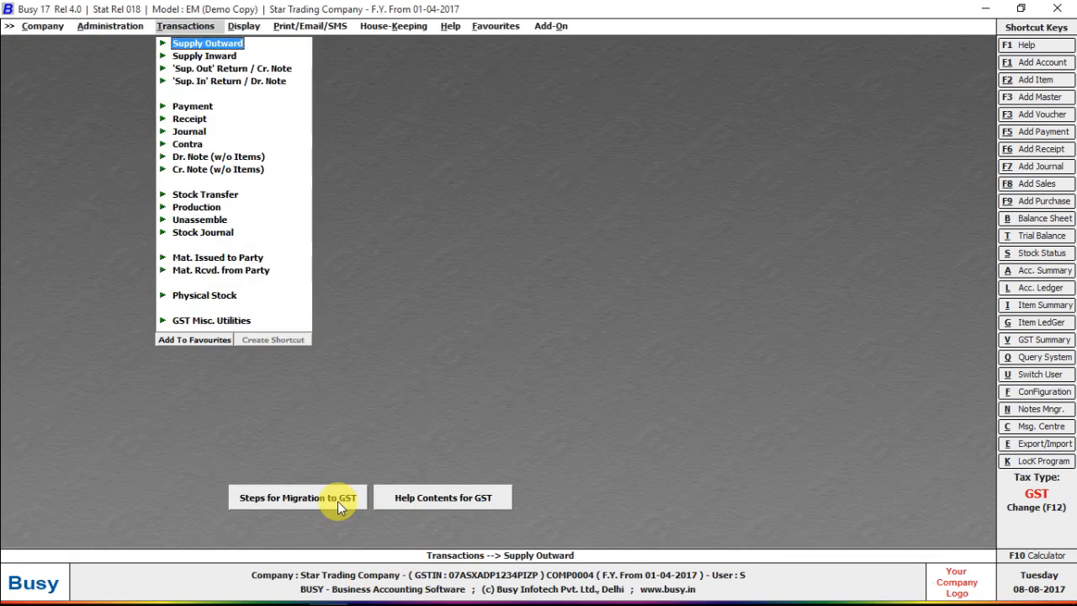
pyautogui.press('Down')
pyautogui.press('Down')
pyautogui.press('Down')
pyautogui.press('Down')
pyautogui.press('Down')
pyautogui.press('Down')
pyautogui.press('Down')
pyautogui.press('Down')
pyautogui.press('Down')
pyautogui.press('Down')
pyautogui.press('Down')
pyautogui.press('Down')
pyautogui.press('Down')
pyautogui.press('Down')
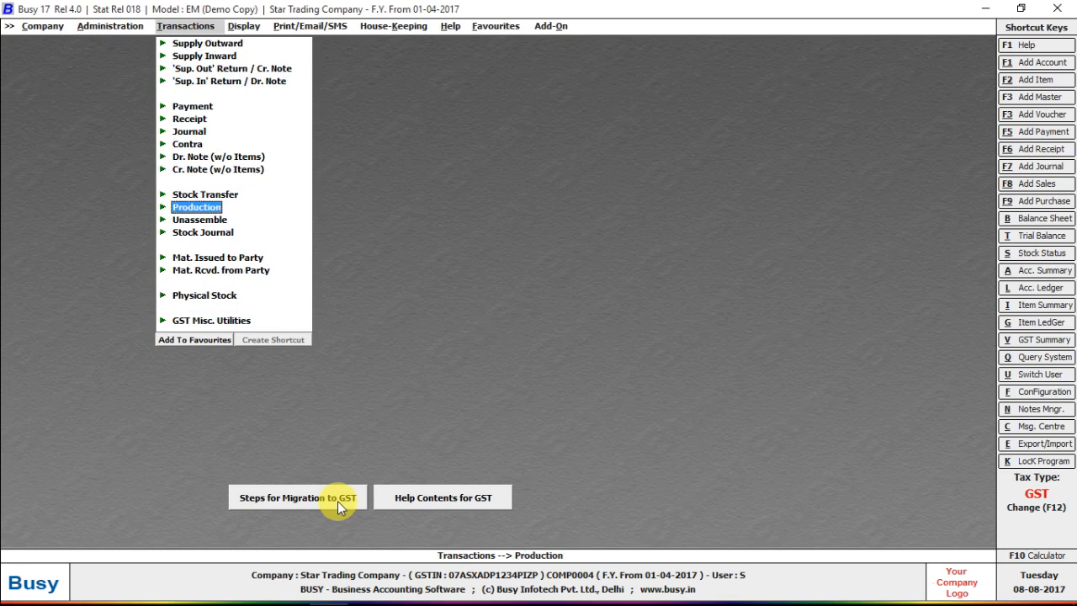
pyautogui.press('Return')
pyautogui.press('Return')
pyautogui.press('Return')
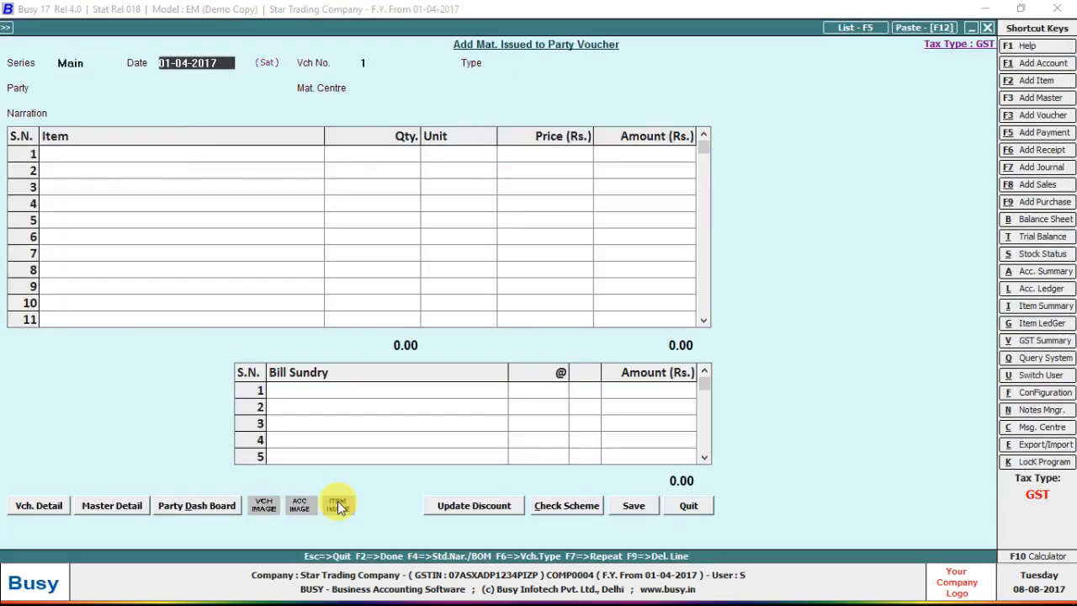
# Date the voucher 01-07-2017 and set its type to Issued for Job Work.
pyautogui.write('1-07')
pyautogui.press('Return')
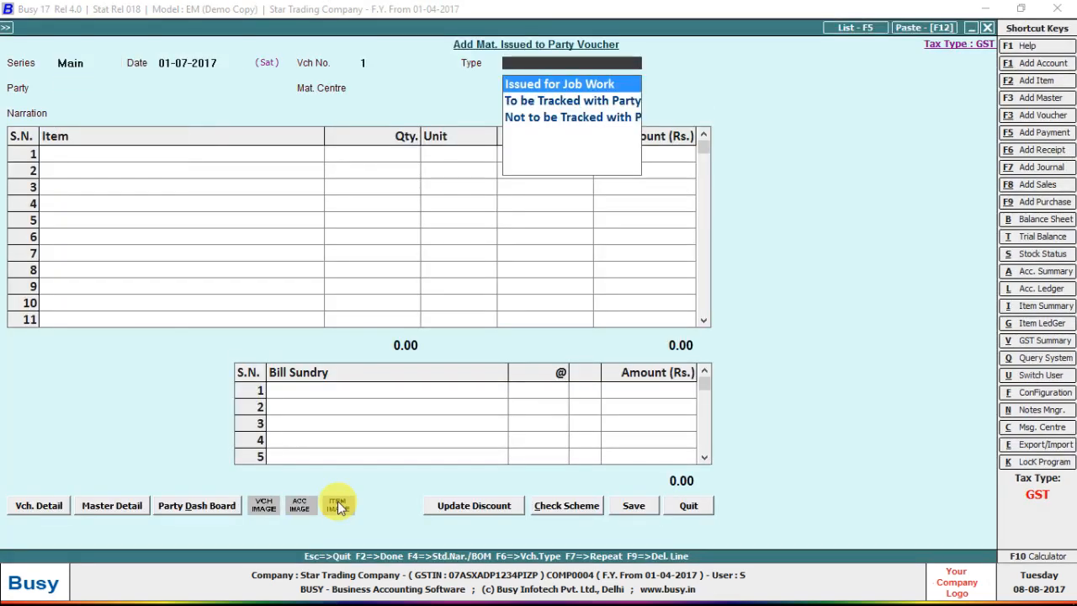
pyautogui.press('Return')
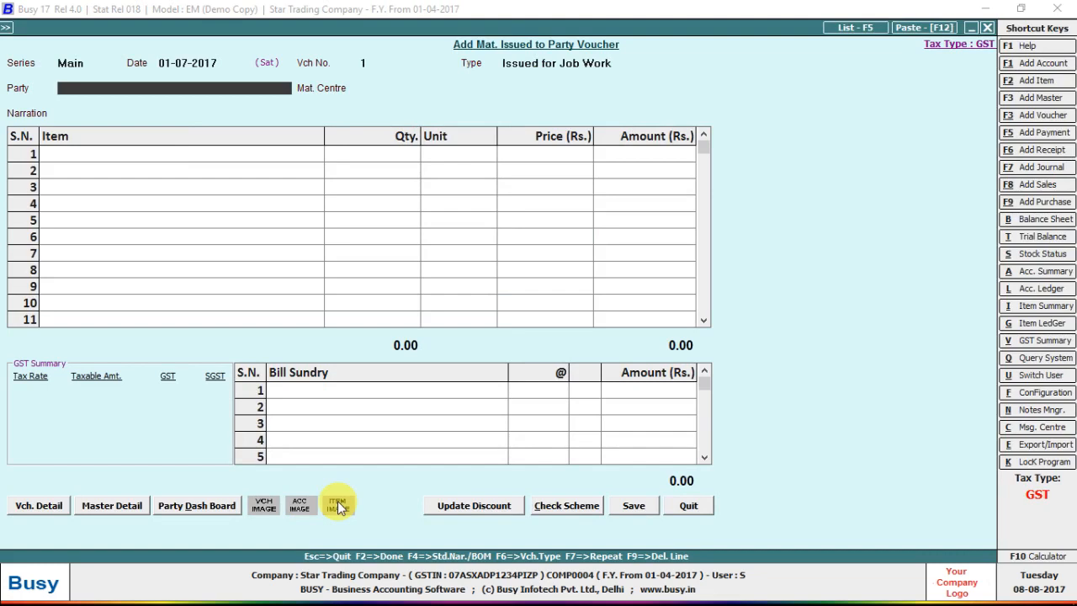
# Create a new account from the Party field with the job worker's name and put it in the Sundry Creditors group.
pyautogui.write('AN')
pyautogui.press('BackSpace')
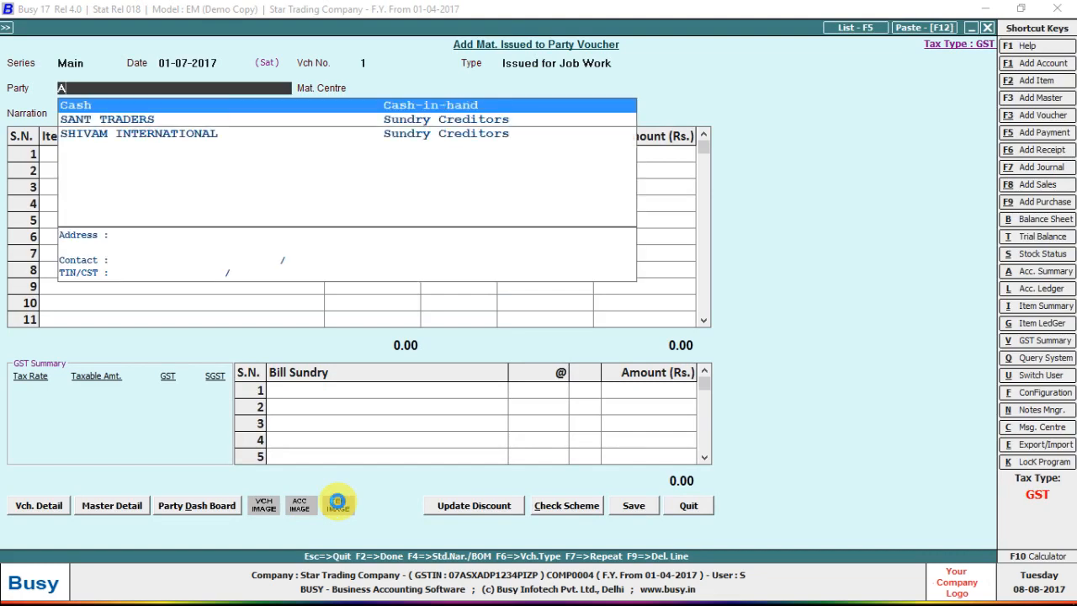
pyautogui.press('F1')
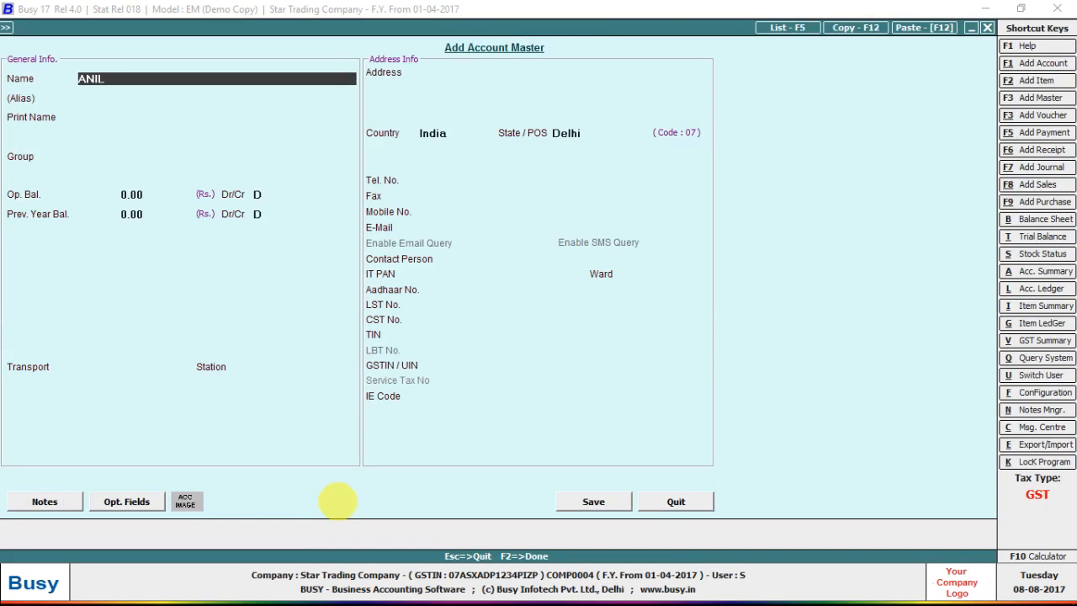
pyautogui.press('Return')
pyautogui.press('Return')
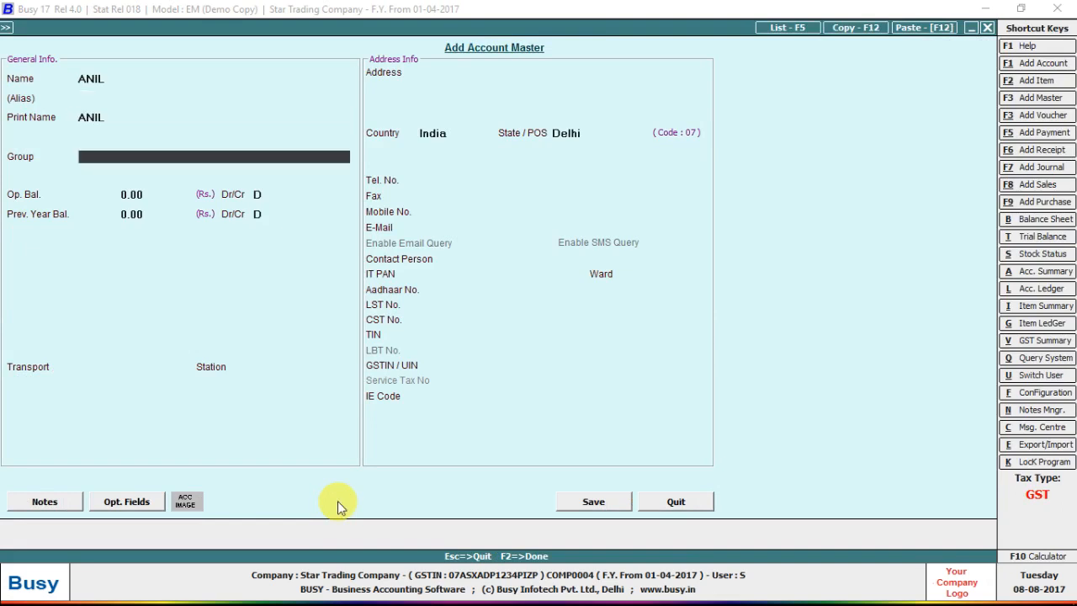
pyautogui.write('su')
pyautogui.press('Return')
pyautogui.press('Return')
pyautogui.press('Return')
pyautogui.press('Return')
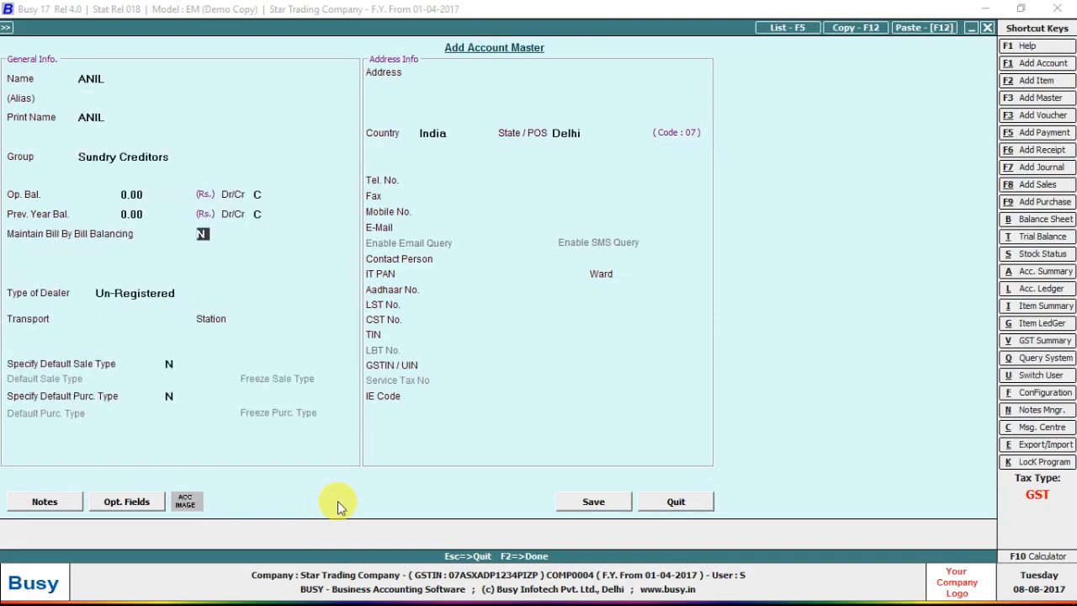
# Set bill-by-bill balancing to N, keep the dealer type Un-Registered, leave the address details blank, and save the new account.
pyautogui.write('n')
pyautogui.press('Return')
pyautogui.press('Return')
pyautogui.press('Return')
pyautogui.press('Return')
pyautogui.press('Return')
pyautogui.press('Return')
pyautogui.press('Return')
pyautogui.press('Return')
pyautogui.press('Return')
pyautogui.press('Return')
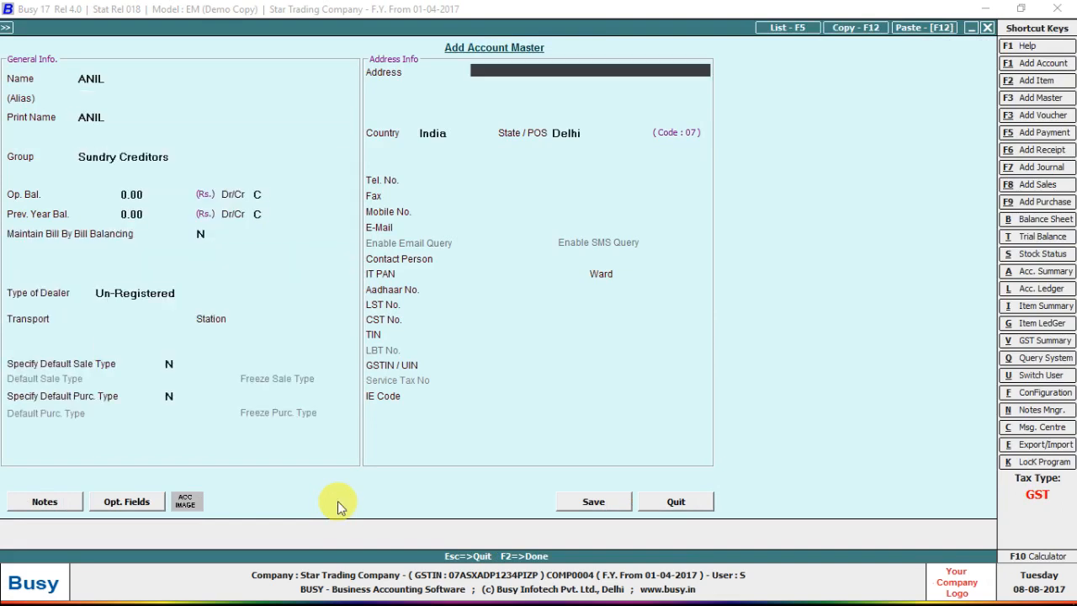
pyautogui.press('F2')
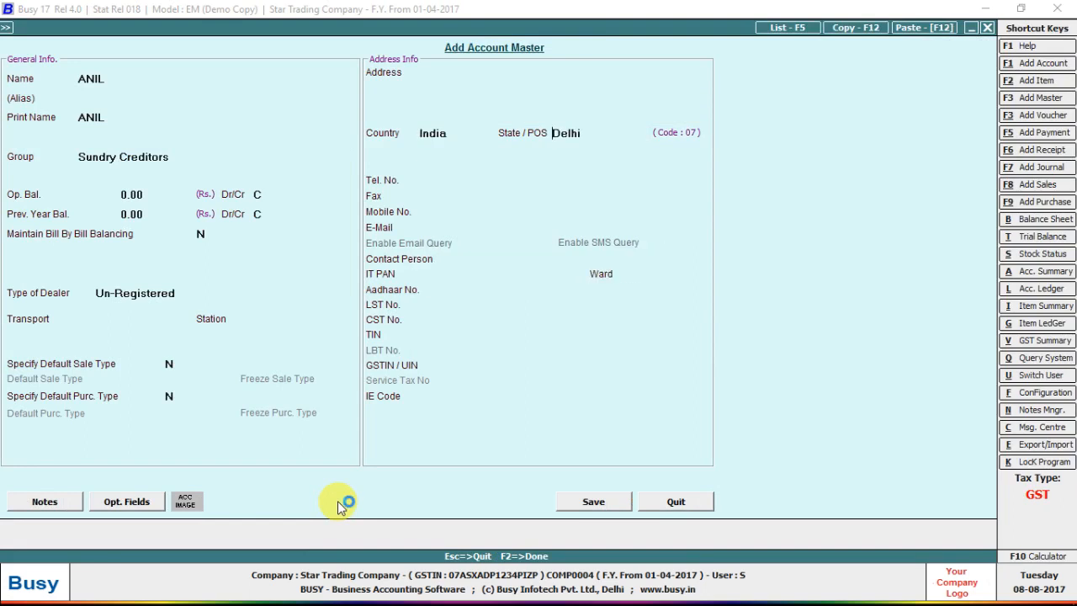
# Choose Main Store as the material centre and enter the party's name as Job ID with delivery date 01-07-2017.
pyautogui.press('Return')
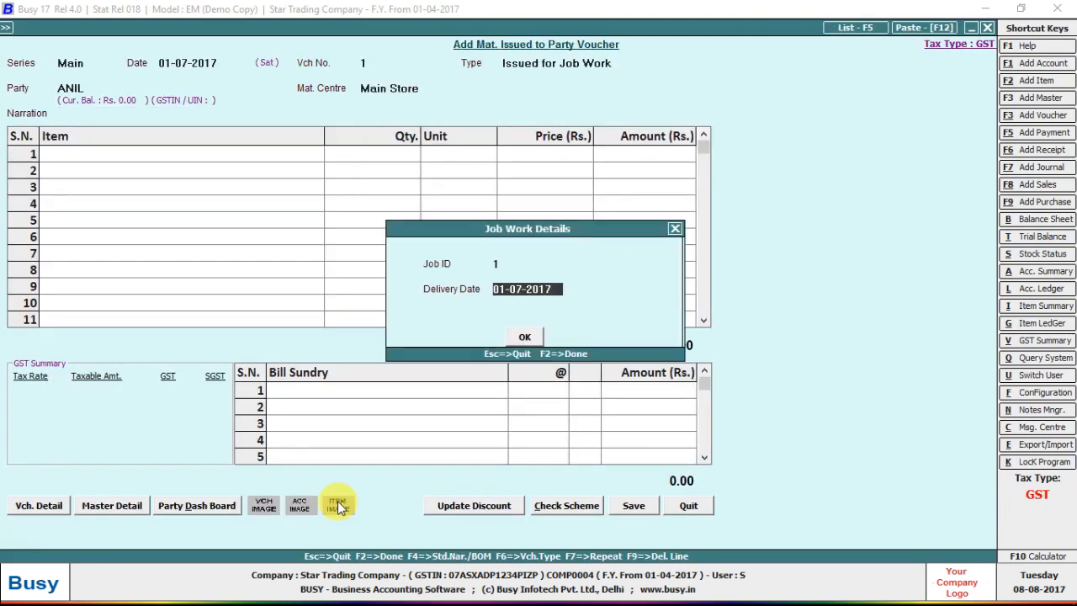
pyautogui.hotkey('shift', 'Tab')
pyautogui.write('AN')
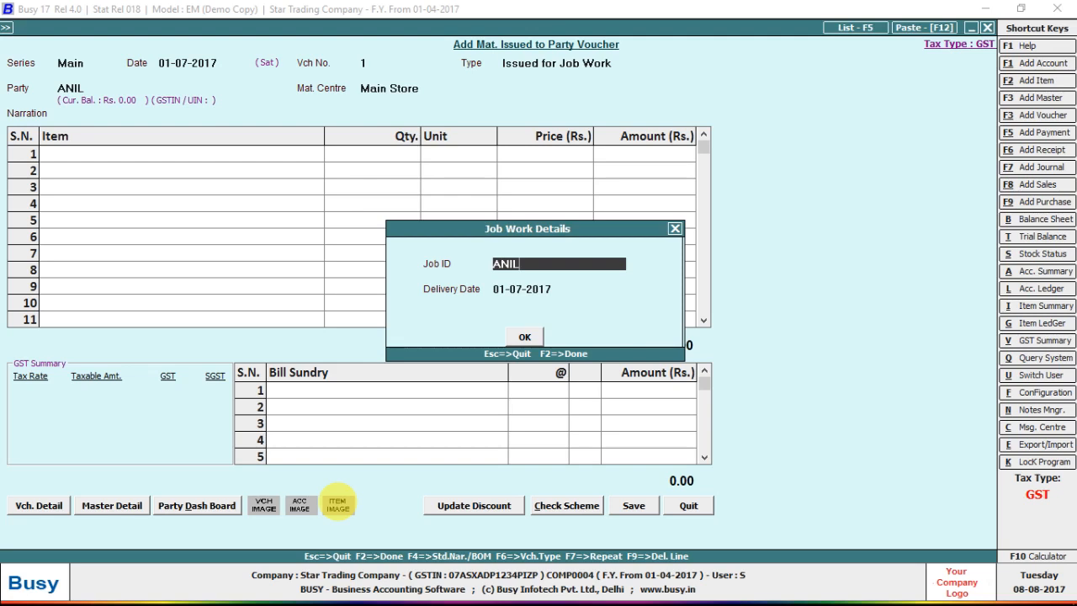
pyautogui.press('Return')
pyautogui.press('Return')
pyautogui.press('Return')
# Leave the transport, GR/RR number, vehicle and station blank and confirm the transport details.
pyautogui.press('Return')
pyautogui.press('Return')
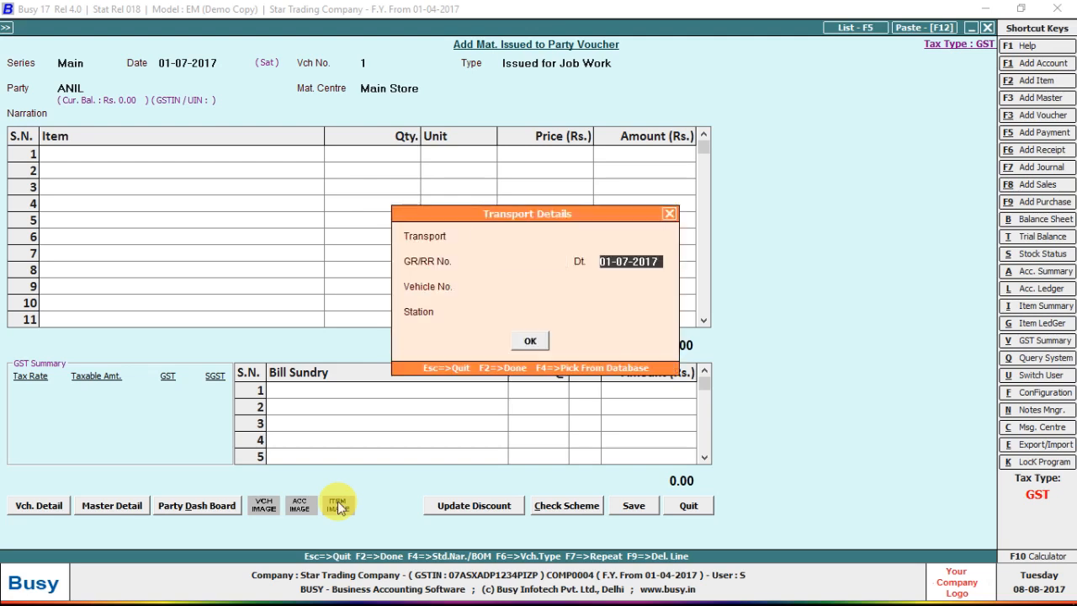
pyautogui.press('Return')
pyautogui.press('Return')
pyautogui.press('Return')
pyautogui.press('Return')
pyautogui.press('Down')
pyautogui.press('Down')
pyautogui.press('Return')
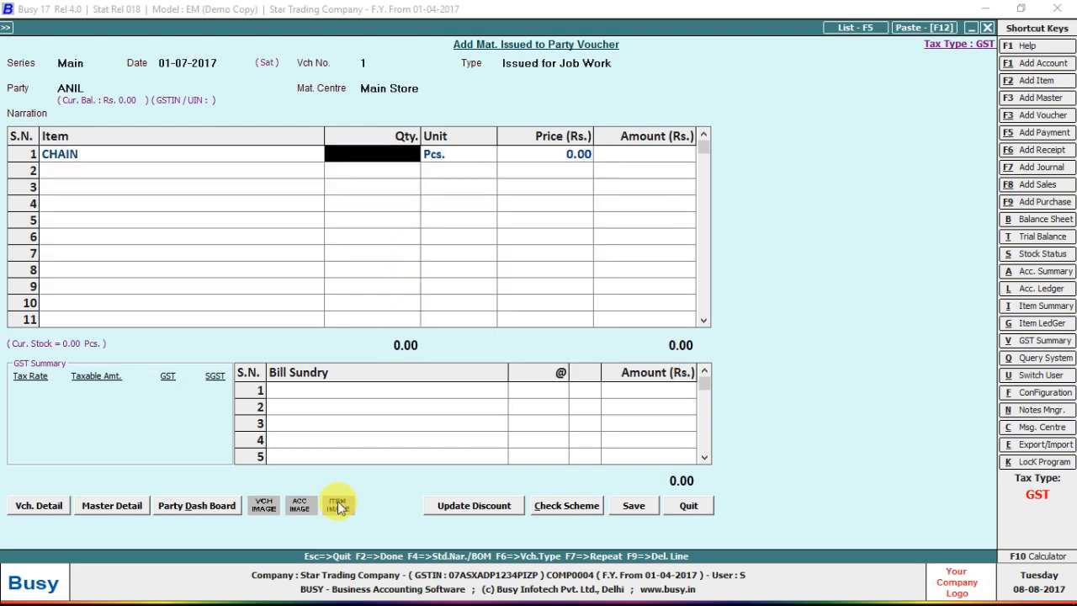
# Set the voucher's first item to CLOTH with a quantity of 5000 metres.
pyautogui.press('Left')
pyautogui.write('c')
pyautogui.press('Down')
pyautogui.press('Return')
pyautogui.write('1')
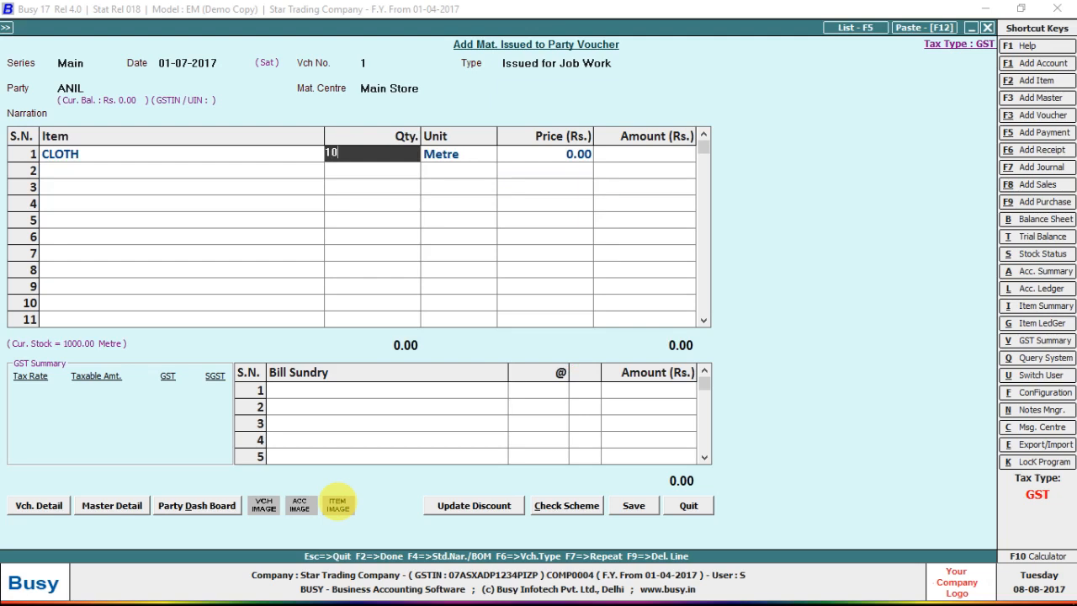
pyautogui.write('00')
pyautogui.press('BackSpace')
pyautogui.press('BackSpace')
pyautogui.write('5')
pyautogui.press('BackSpace')
pyautogui.press('BackSpace')
pyautogui.write('5000')
pyautogui.press('Return')
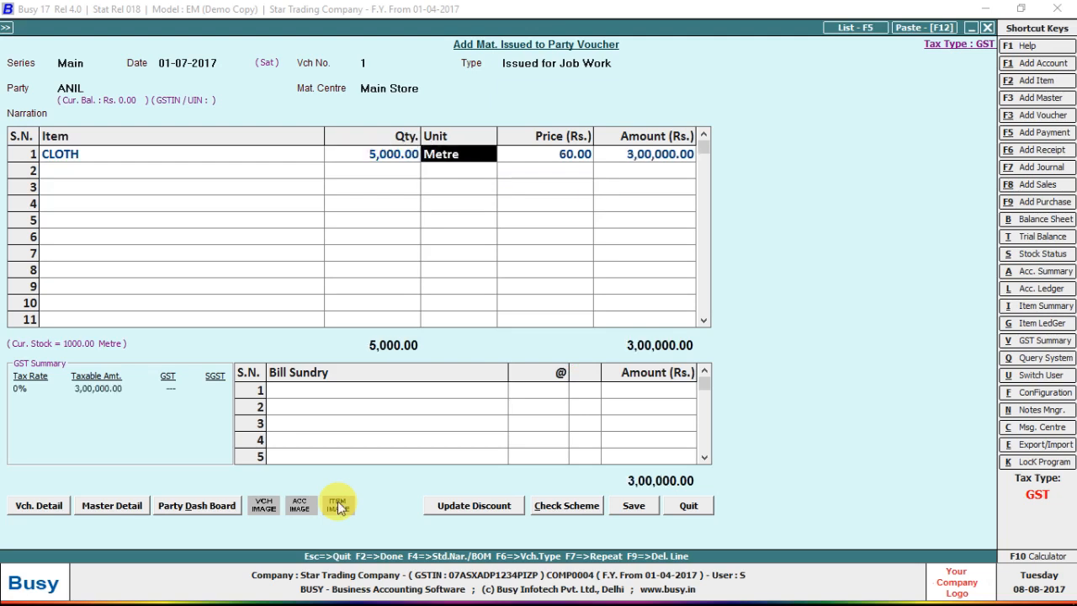
# Correct the CLOTH quantity to 500 metres.
pyautogui.press('Down')
pyautogui.press('Left')
pyautogui.press('Up')
pyautogui.write('500')
pyautogui.press('Return')
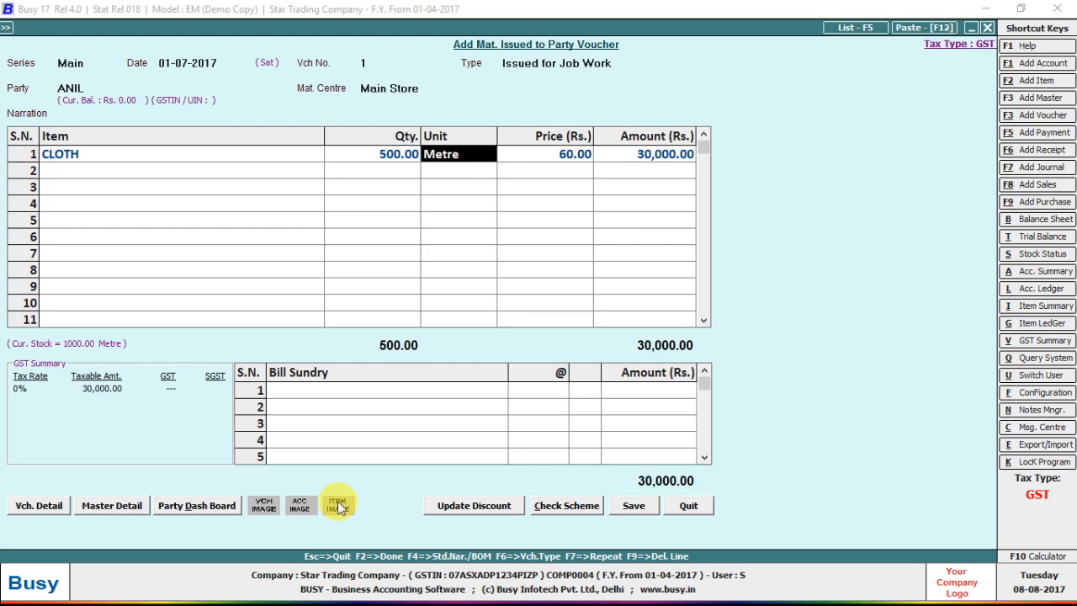
# Accept the CLOTH price and amount and add ASTER as the second item.
pyautogui.press('Return')
pyautogui.press('Return')
pyautogui.write('A')
pyautogui.press('Return')
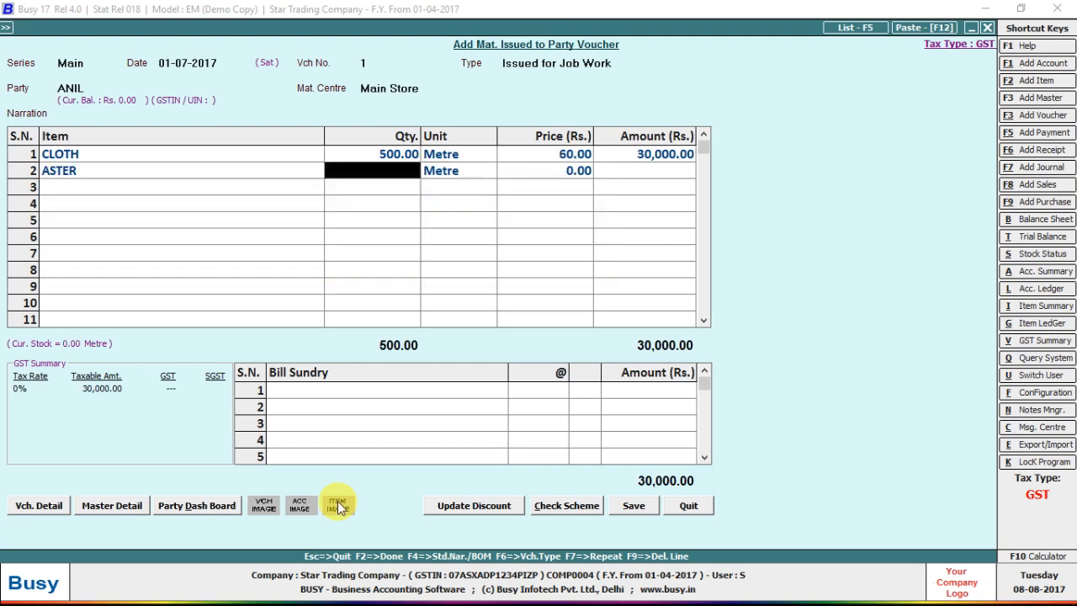
# Go back to the voucher header and change the date to 10-07-2017.
pyautogui.press('Escape')
pyautogui.press('Escape')
pyautogui.press('Escape')
pyautogui.press('Escape')
pyautogui.press('Escape')
pyautogui.press('Escape')
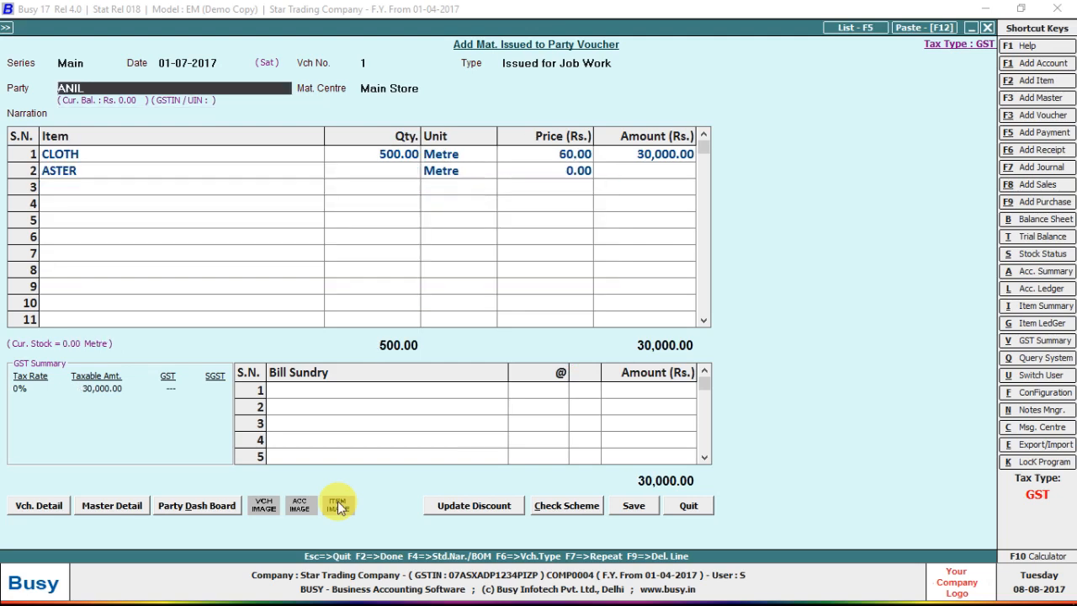
pyautogui.write('2')
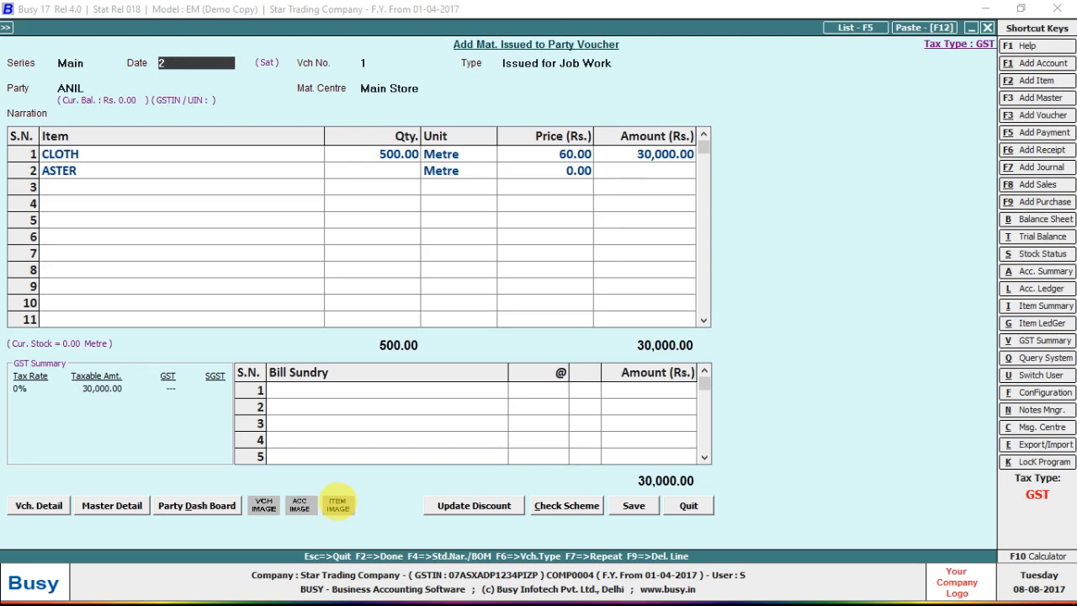
pyautogui.write('10-7')
pyautogui.press('Return')
pyautogui.press('Return')
pyautogui.press('Return')
pyautogui.press('Return')
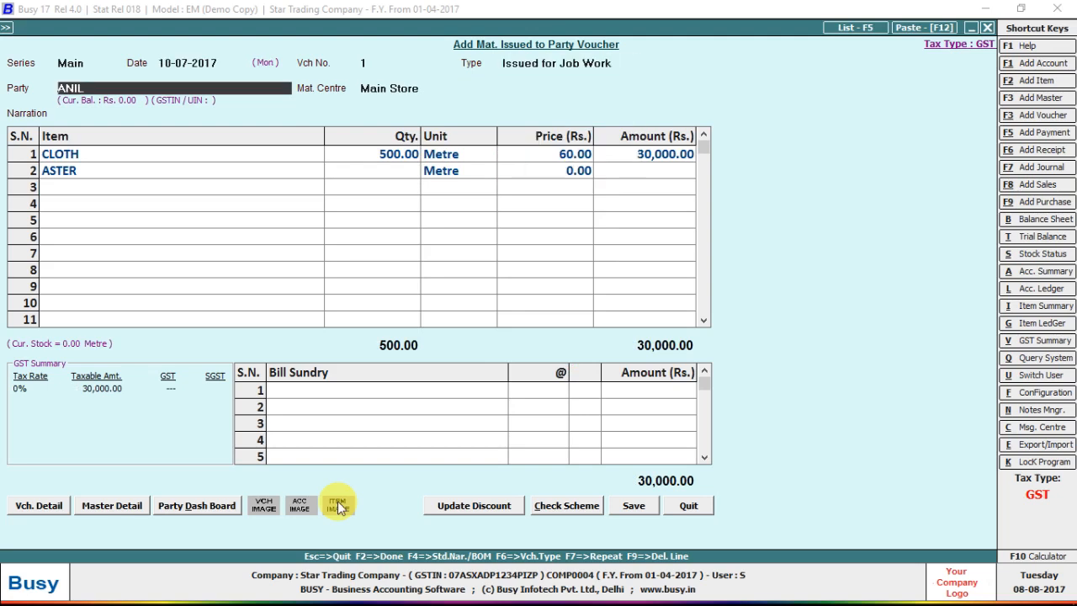
# Keep the party, material centre and job work details as entered and confirm the blank transport details again.
pyautogui.press('Return')
pyautogui.press('Return')
pyautogui.press('Return')
pyautogui.press('Return')
pyautogui.press('Return')
pyautogui.press('Return')
pyautogui.press('Return')
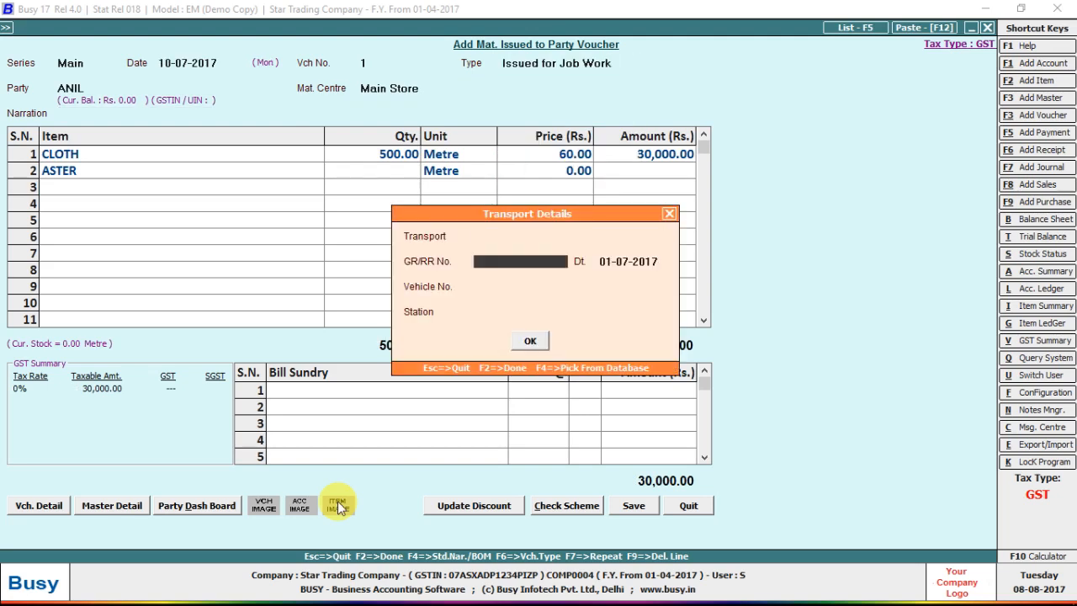
pyautogui.press('Return')
pyautogui.press('Return')
# Set the ASTER quantity to 500 metres and accept its price and amount.
pyautogui.press('Left')
pyautogui.press('Left')
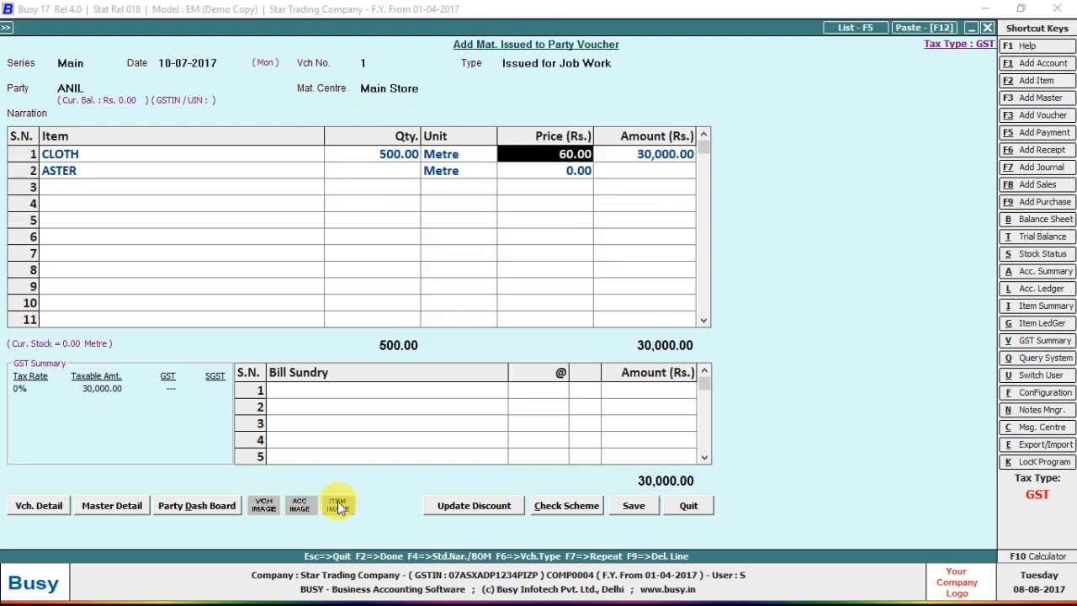
pyautogui.press('Return')
pyautogui.press('Return')
pyautogui.press('Return')
pyautogui.write('500')
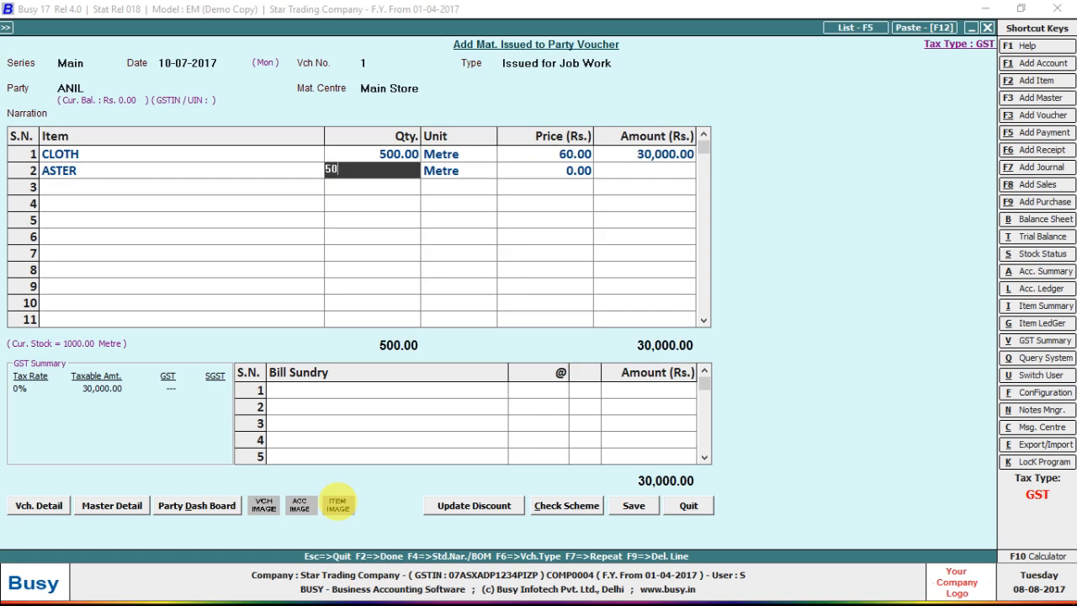
pyautogui.press('Return')
pyautogui.press('Return')
pyautogui.press('Return')
pyautogui.press('Return')
# Add BUTTON as the third item with a quantity of 5,000 pieces and accept its price and amount.
pyautogui.press('space')
pyautogui.press('Down')
pyautogui.press('Down')
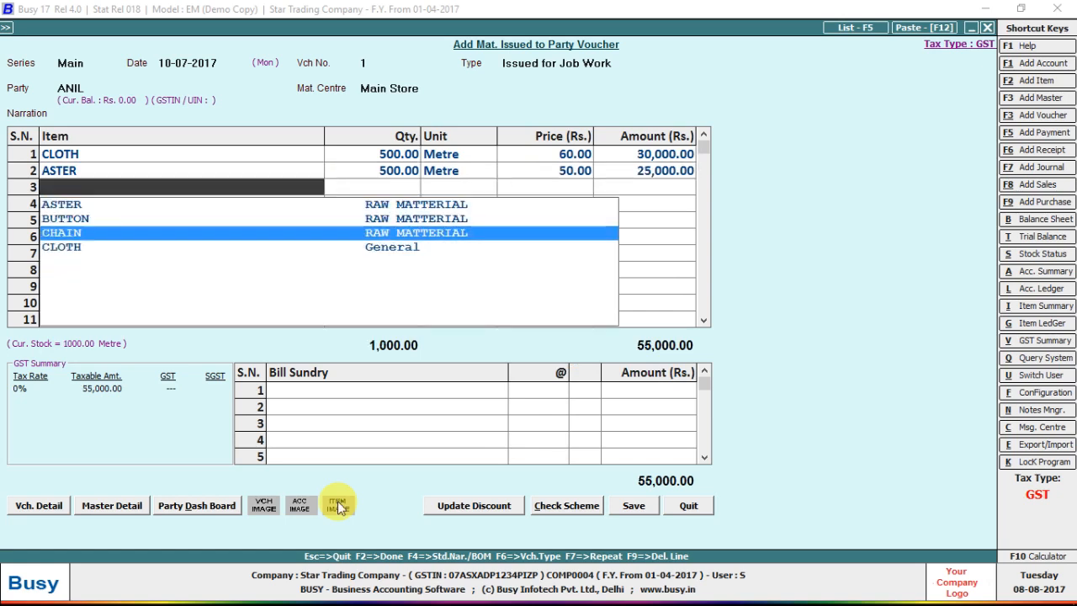
pyautogui.press('Up')
pyautogui.press('Return')
pyautogui.write('50000')
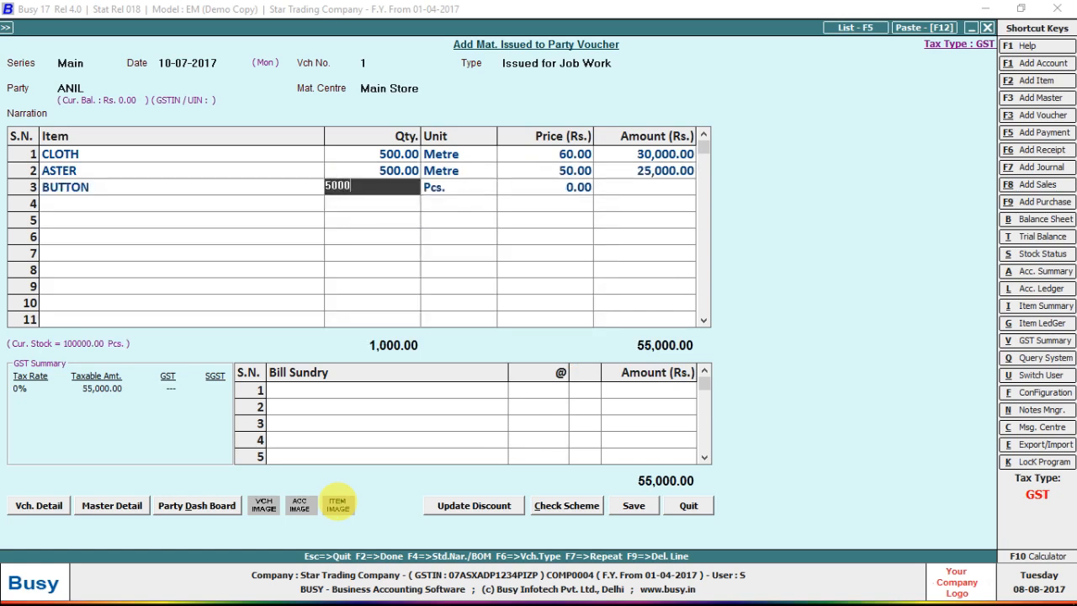
pyautogui.press('Return')
pyautogui.press('Return')
pyautogui.press('Return')
pyautogui.press('Return')
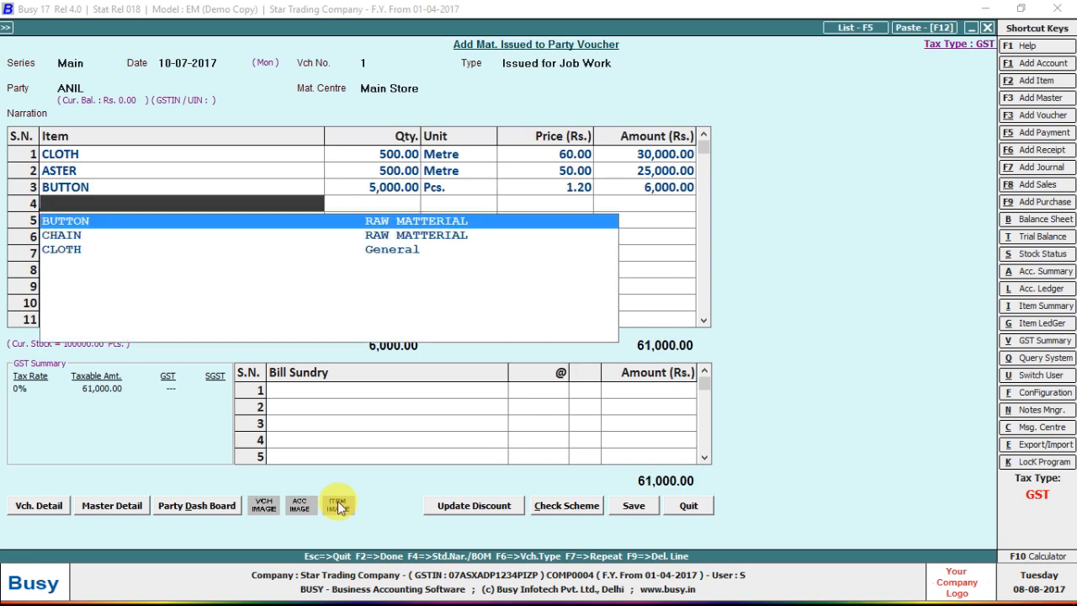
# Add CHAIN as the fourth item and set its quantity to 5,000 pieces.
pyautogui.press('Escape')
pyautogui.press('Up')
pyautogui.press('Down')
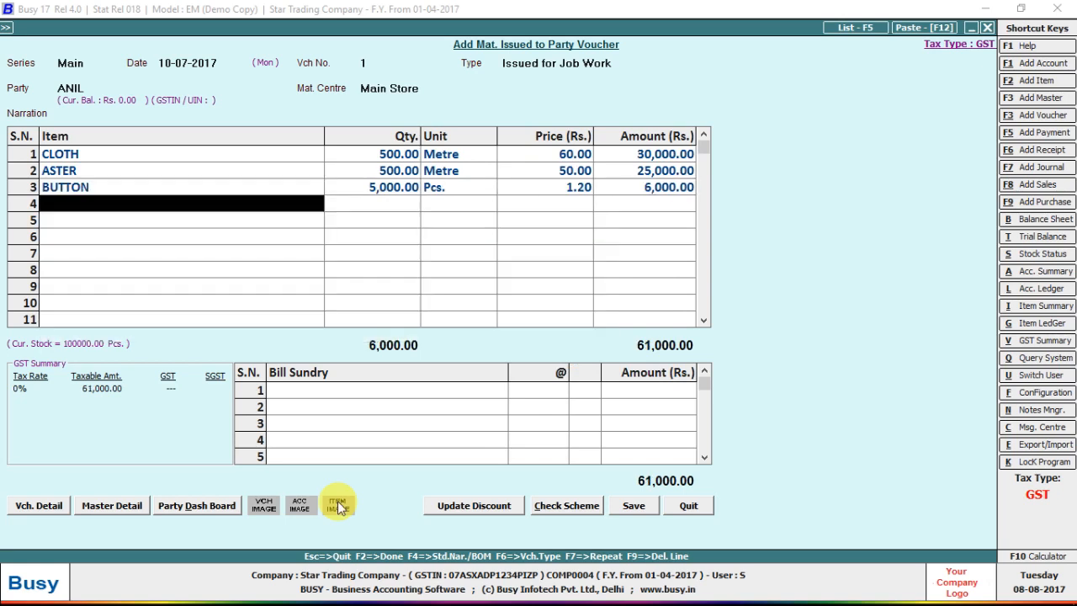
pyautogui.write('c')
pyautogui.press('Return')
pyautogui.write('50000')
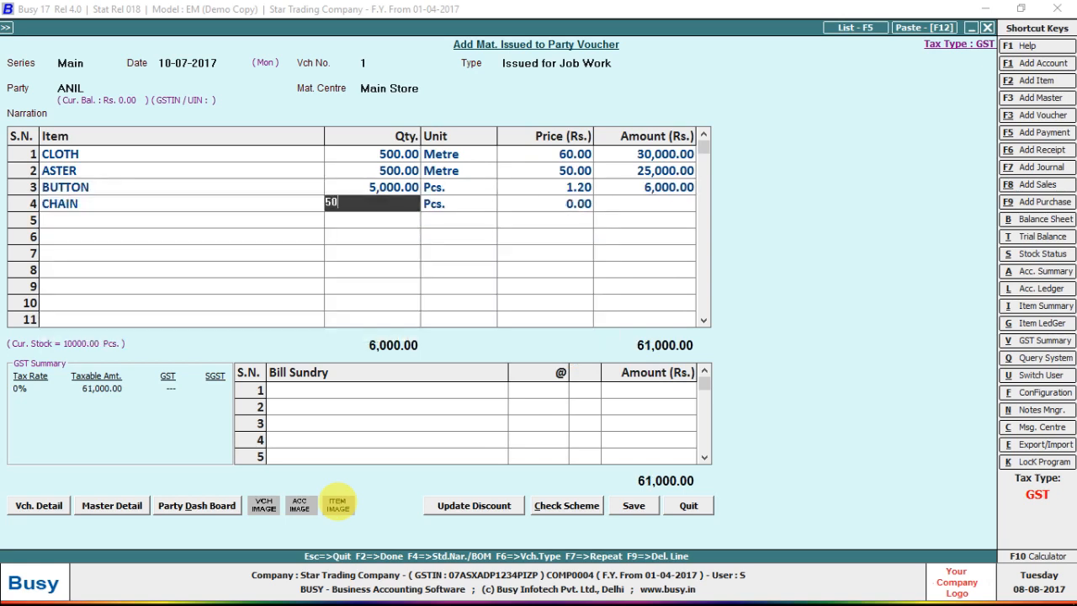
pyautogui.press('Return')
pyautogui.press('Left')
pyautogui.write('5000')
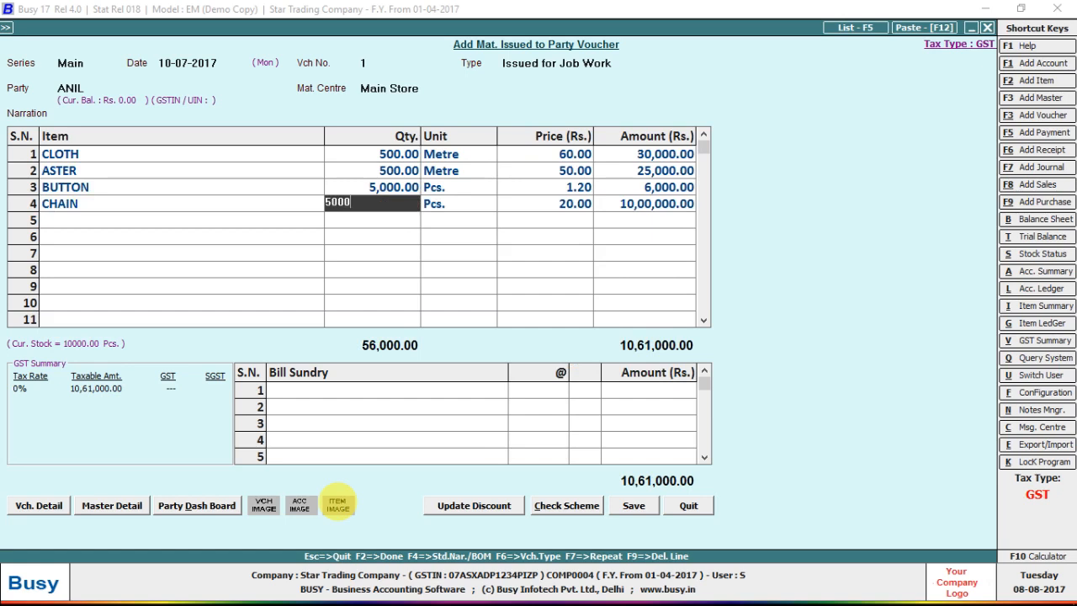
# Set the job work delivery date to 10-07-2017 and proceed to the finished goods to be received.
pyautogui.press('F2')
pyautogui.press('F2')
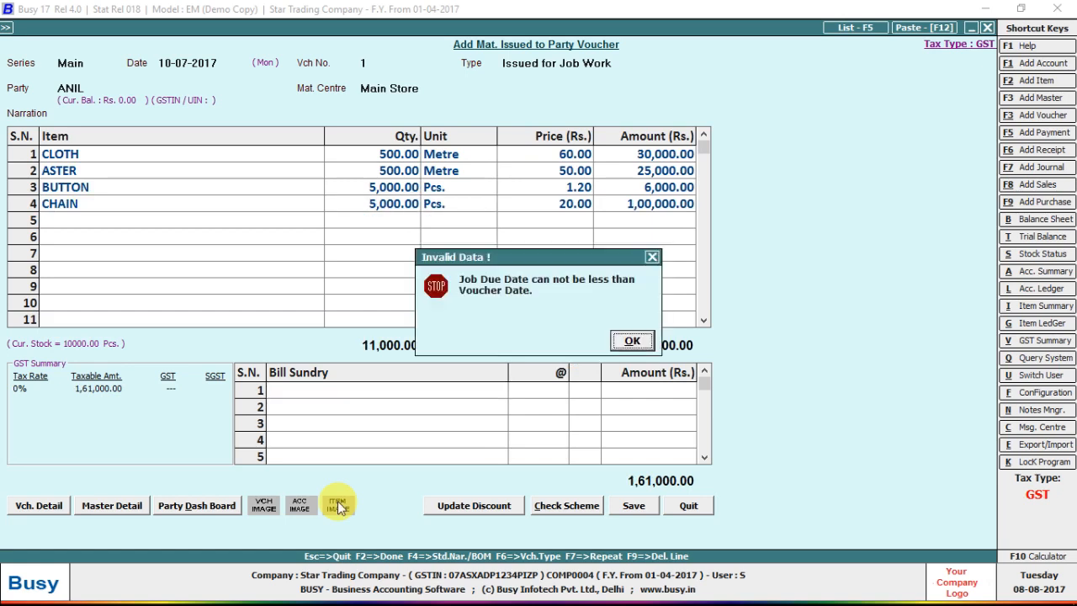
pyautogui.press('Return')
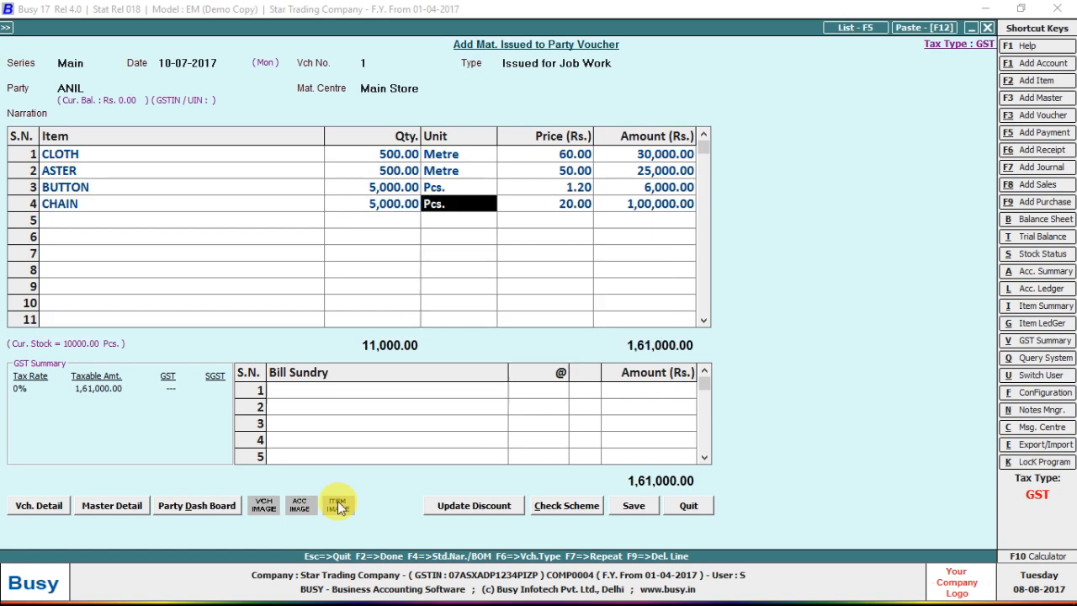
pyautogui.press('Return')
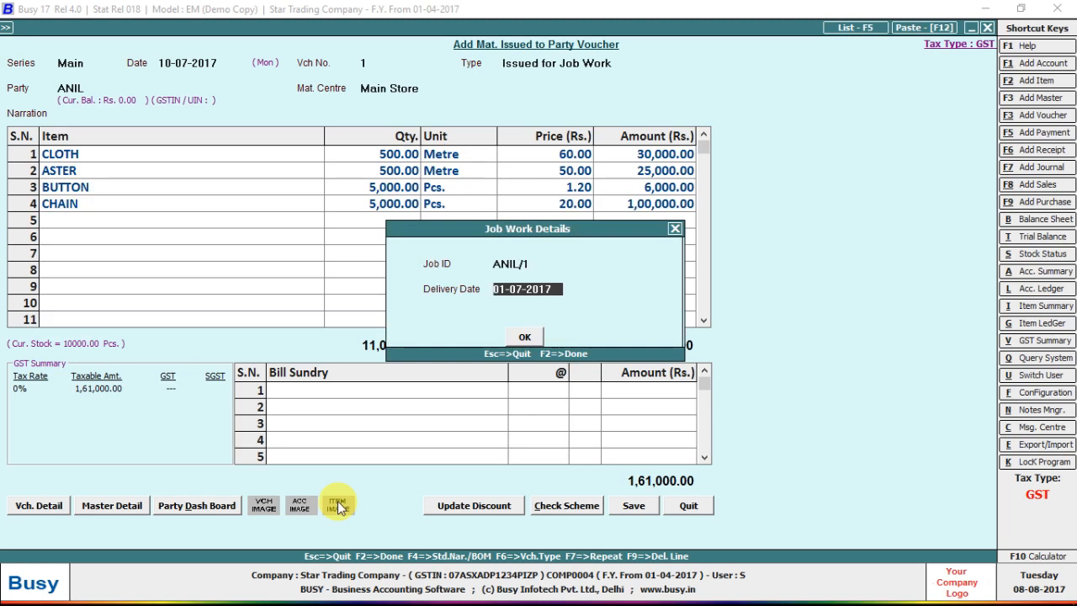
pyautogui.write('10-07-2017')
pyautogui.press('Return')
pyautogui.press('Return')
pyautogui.press('Return')
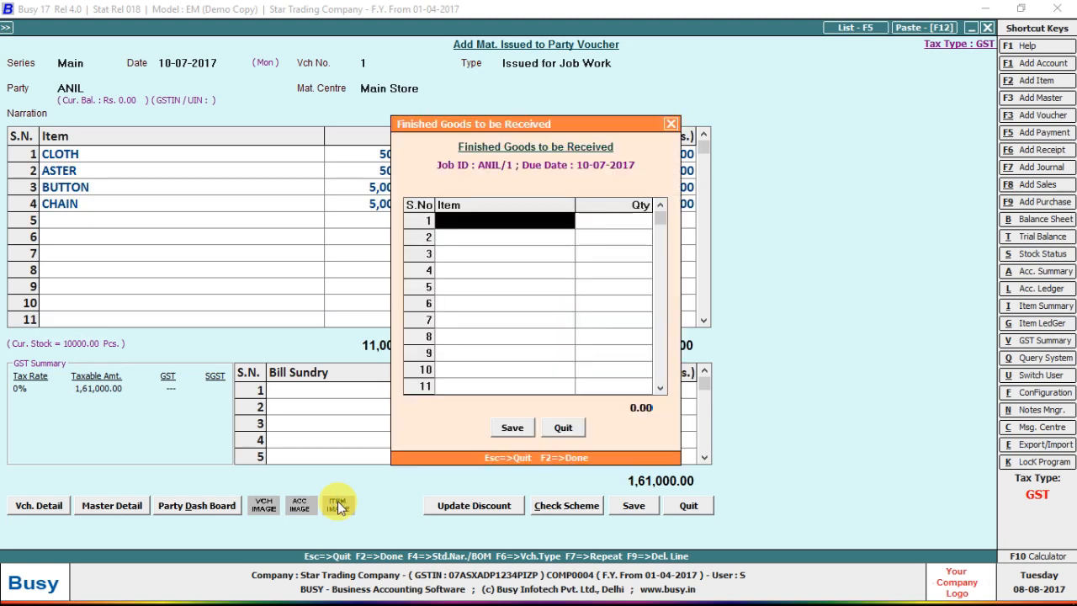
# Create a finished goods item named SHIRT /NARROW/731, keeping the same print name and no alias.
pyautogui.press('F2')
pyautogui.write('S')
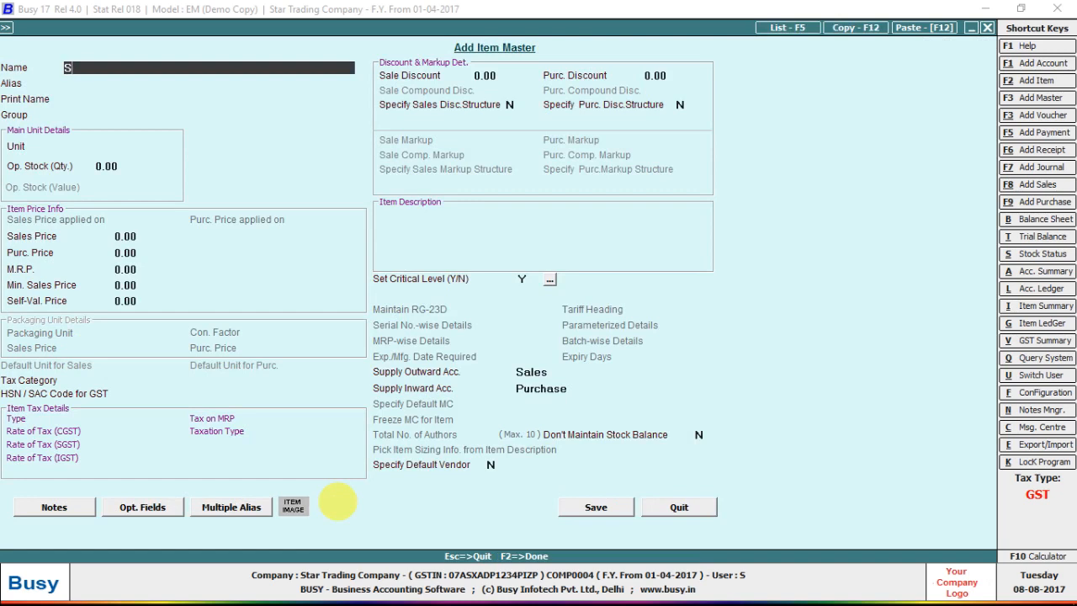
pyautogui.write('HIRT /NARROW')
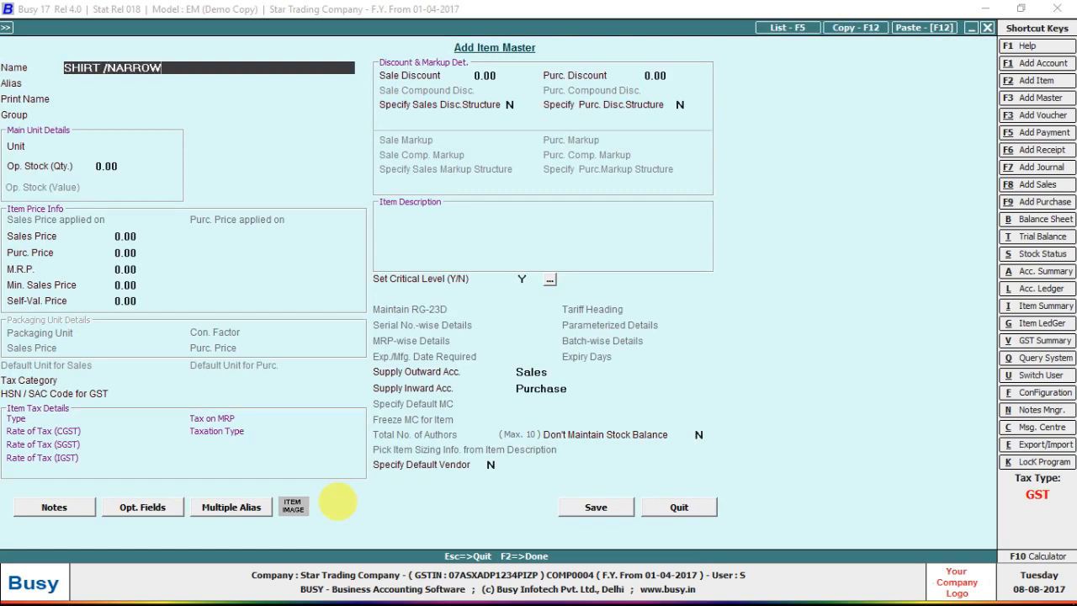
pyautogui.write('/731')
pyautogui.press('Return')
pyautogui.press('Return')
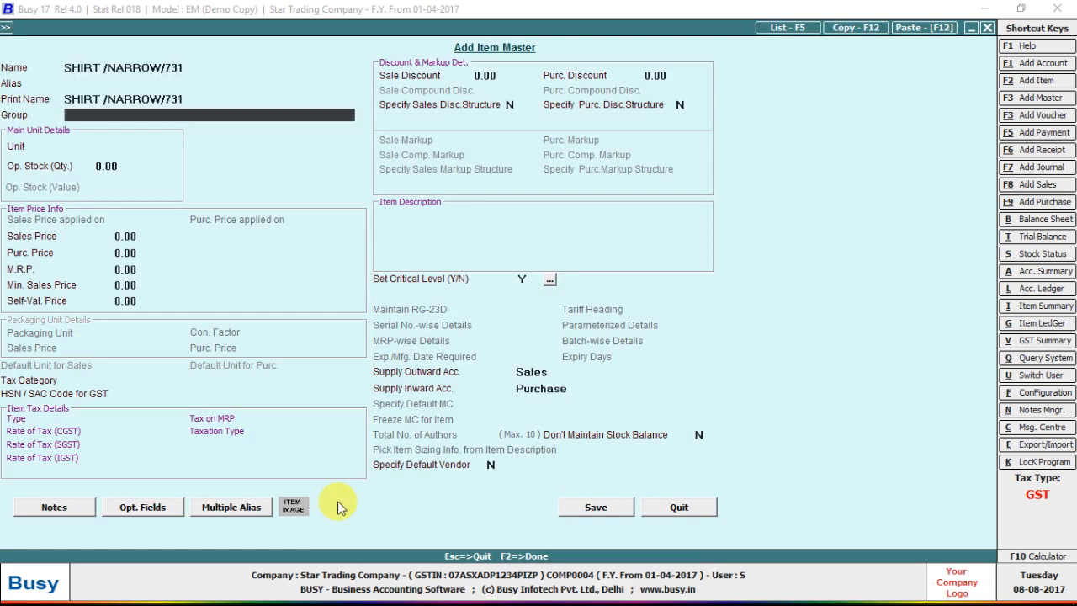
# Create the item group FINISHED GOODS for the shirt and make it a primary group.
pyautogui.press('F3')
pyautogui.write('FIN')
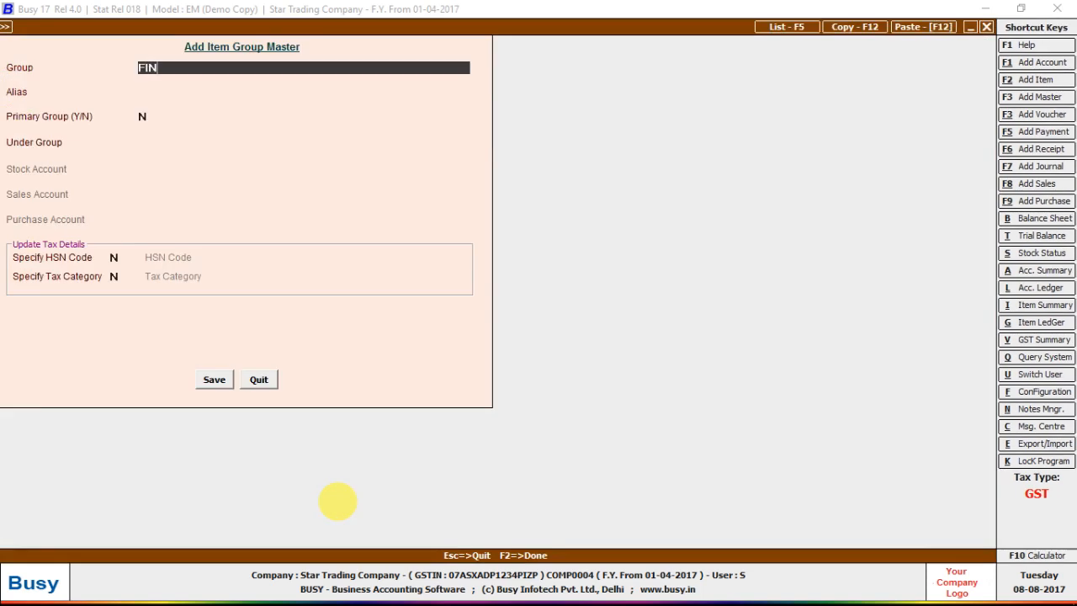
pyautogui.write('ISHED GOODS')
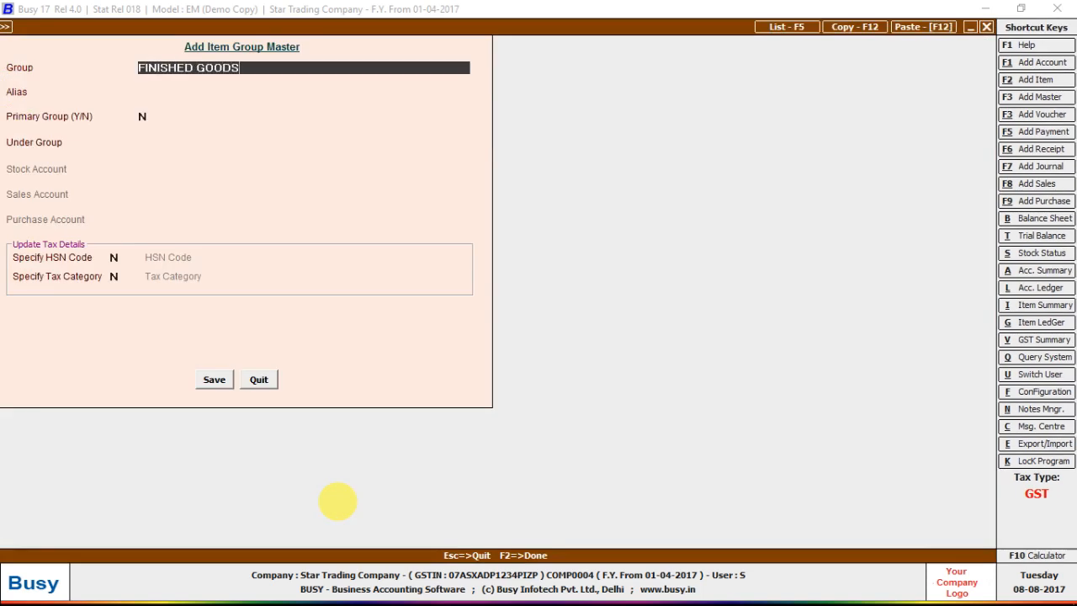
pyautogui.press('Return')
pyautogui.press('Return')
pyautogui.press('Return')
pyautogui.press('Up')
pyautogui.write('Y')
# Enable the HSN code for the new item group, enter 9601478 and save the group.
pyautogui.press('Return')
pyautogui.write('Y')
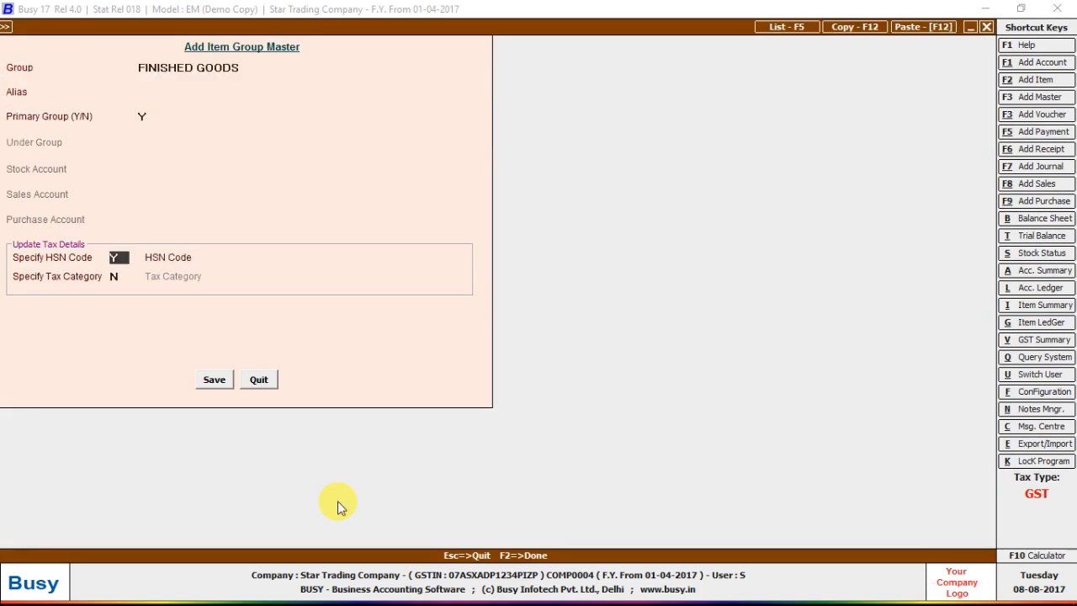
pyautogui.press('Return')
pyautogui.write('9601478')
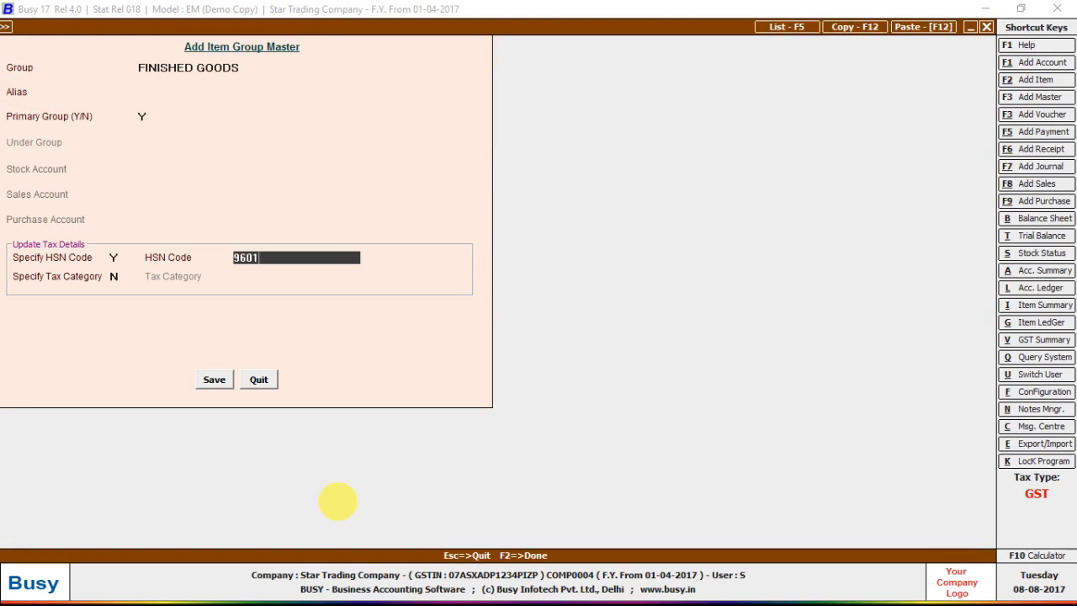
pyautogui.press('Return')
pyautogui.press('Return')
pyautogui.press('Return')
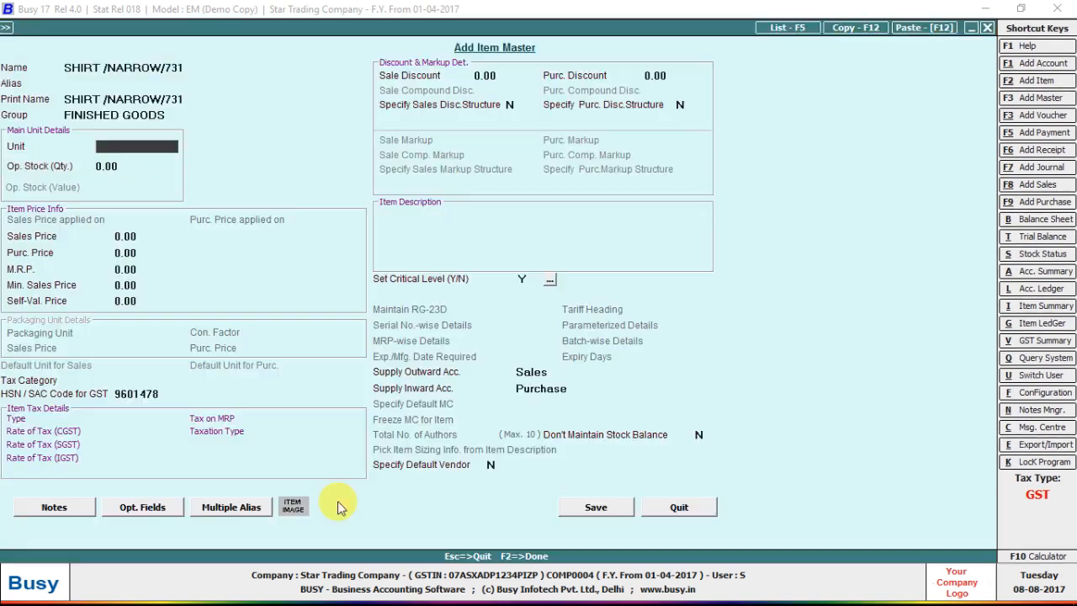
# Set the shirt's unit to Pcs., leave stock and prices at zero, choose tax category GST 5% and save the item.
pyautogui.press('Return')
pyautogui.press('Up')
pyautogui.write('P')
pyautogui.press('Return')
pyautogui.press('Return')
pyautogui.press('Return')
pyautogui.press('Return')
pyautogui.press('Return')
pyautogui.press('Return')
pyautogui.press('Return')
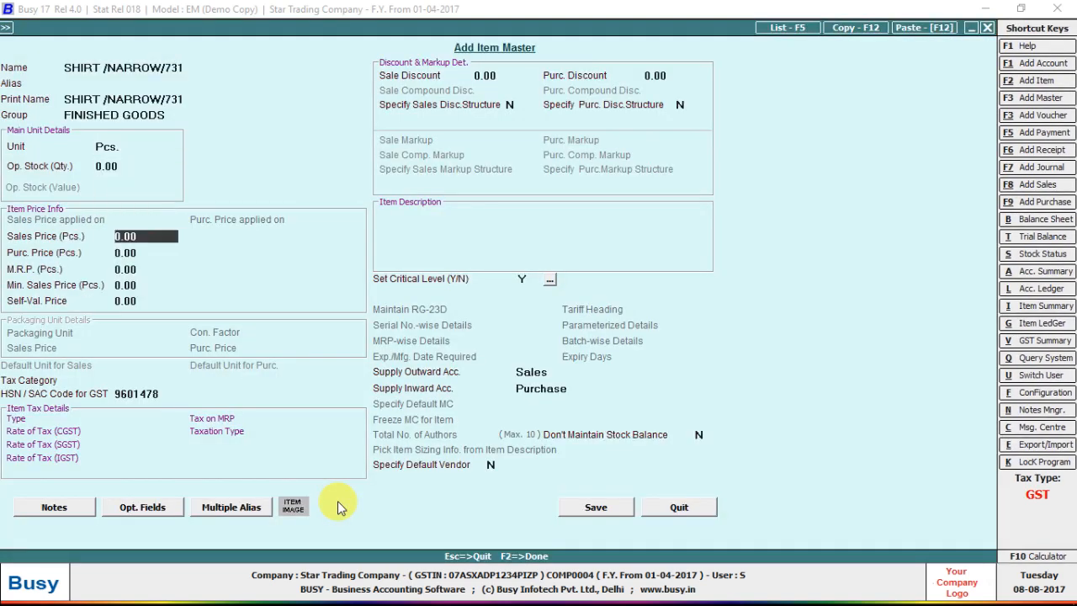
pyautogui.press('Return')
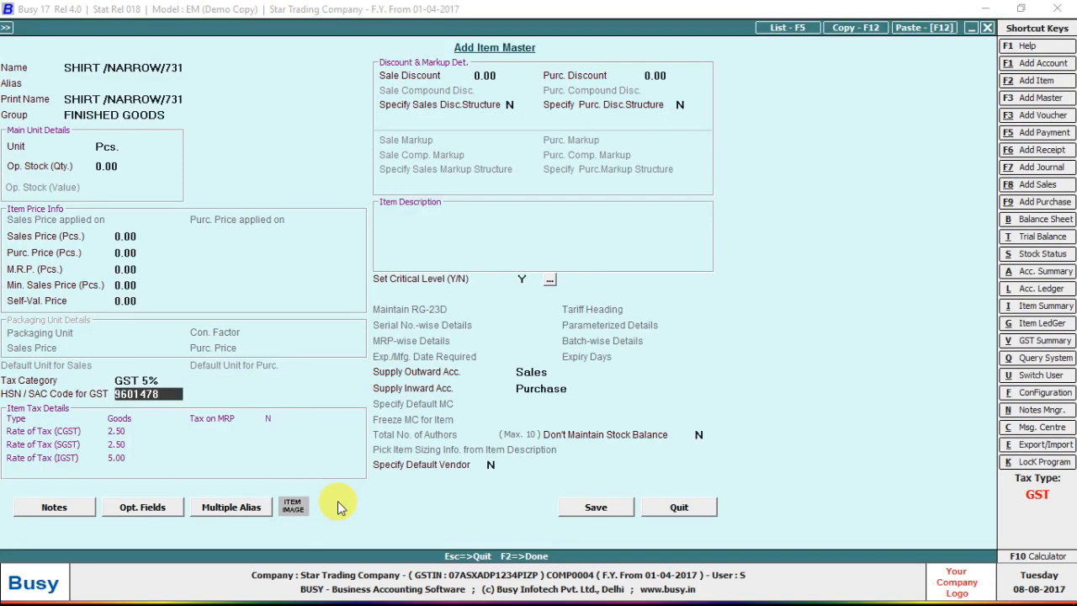
pyautogui.press('Return')
pyautogui.press('Return')
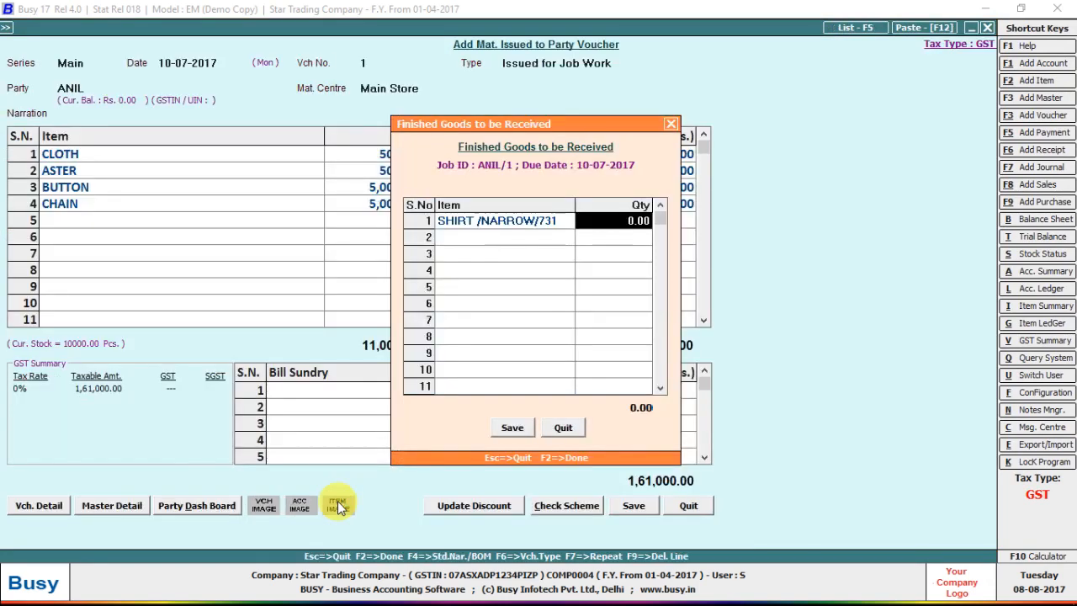
# Set the shirt quantity to be received to 200 and save the finished goods list and the voucher.
pyautogui.write('200')
pyautogui.press('Return')
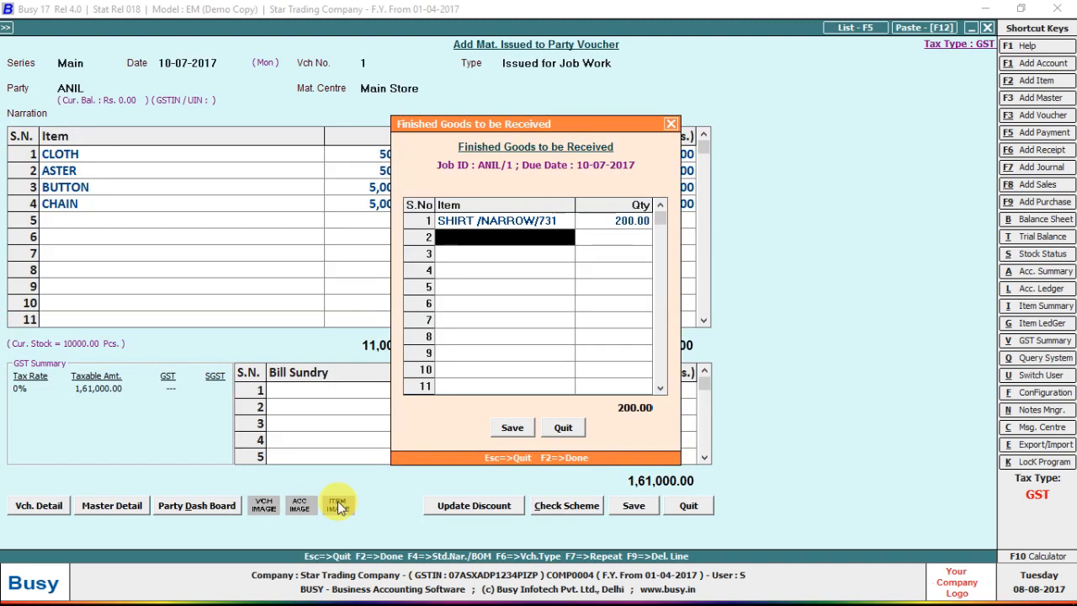
pyautogui.press('Return')
pyautogui.press('Return')
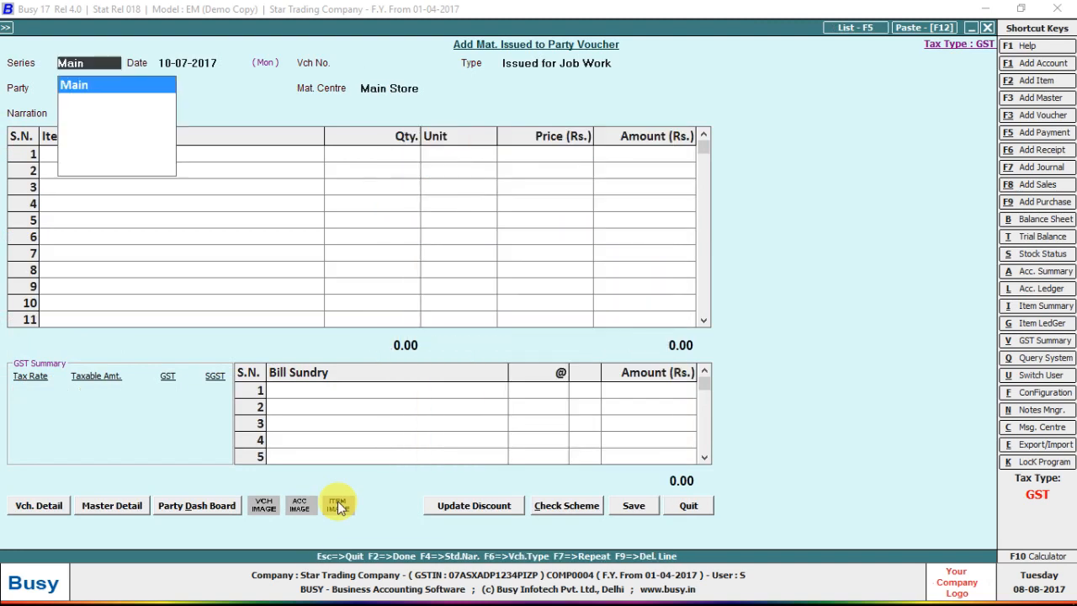
# Start the second job work issue voucher in the Main series with date 12-07-2017.
pyautogui.press('Return')
pyautogui.press('Return')
pyautogui.press('Return')
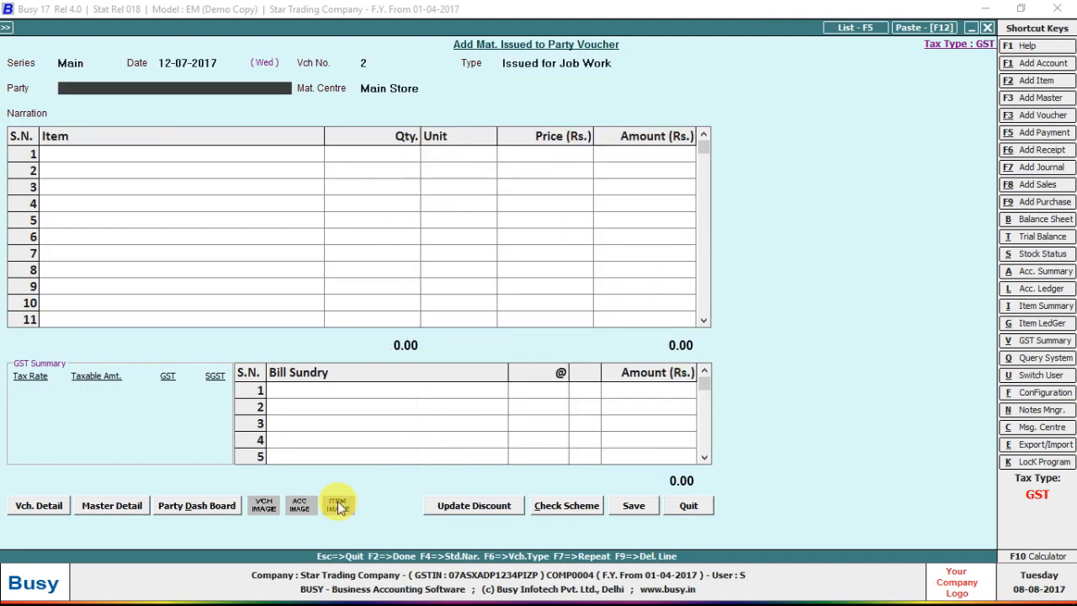
# Create a party account with the job worker's name under Sundry Creditors, keeping the opening balances at zero.
pyautogui.press('F3')
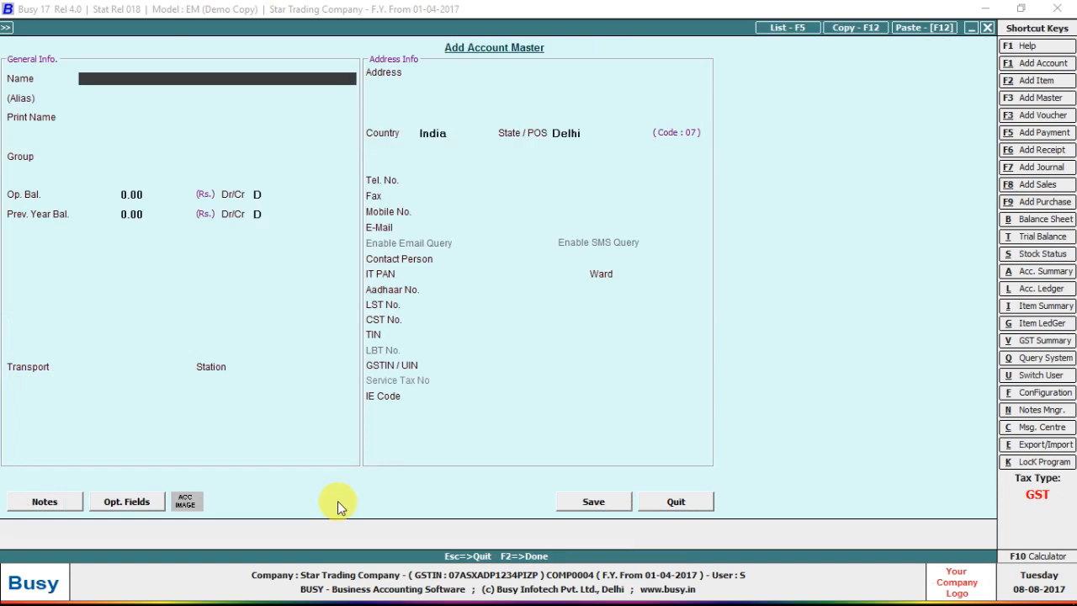
pyautogui.write('MOHIT')
pyautogui.press('Return')
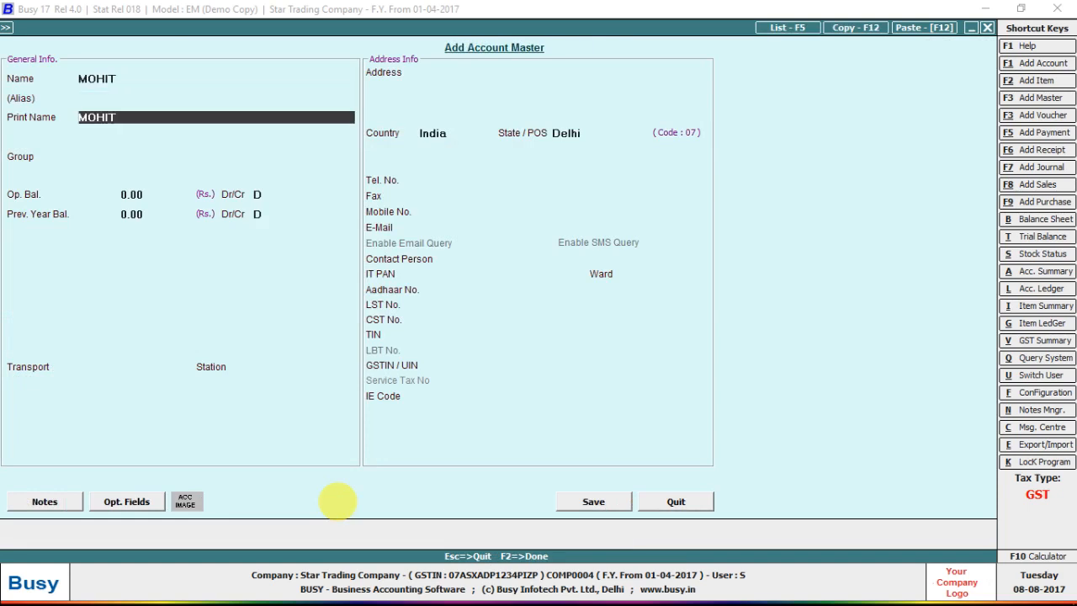
pyautogui.press('Return')
pyautogui.write('Su')
pyautogui.press('Return')
pyautogui.press('Return')
pyautogui.press('Return')
pyautogui.press('Return')
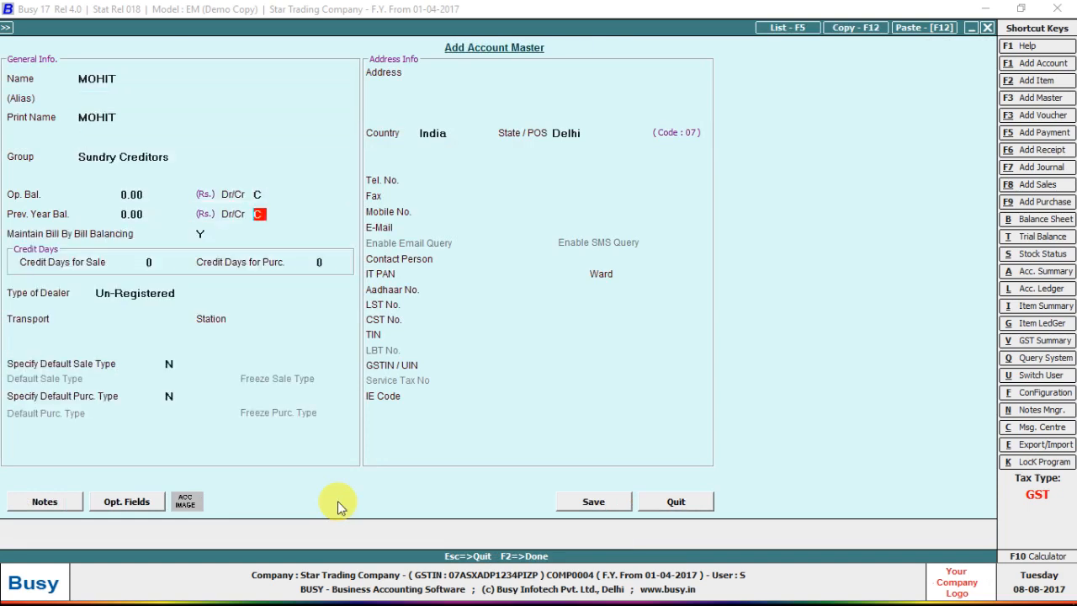
# Turn off bill-by-bill balancing for the party and set the dealer type to Registered.
pyautogui.press('Return')
pyautogui.press('Up')
pyautogui.press('Return')
pyautogui.press('Return')
pyautogui.press('Return')
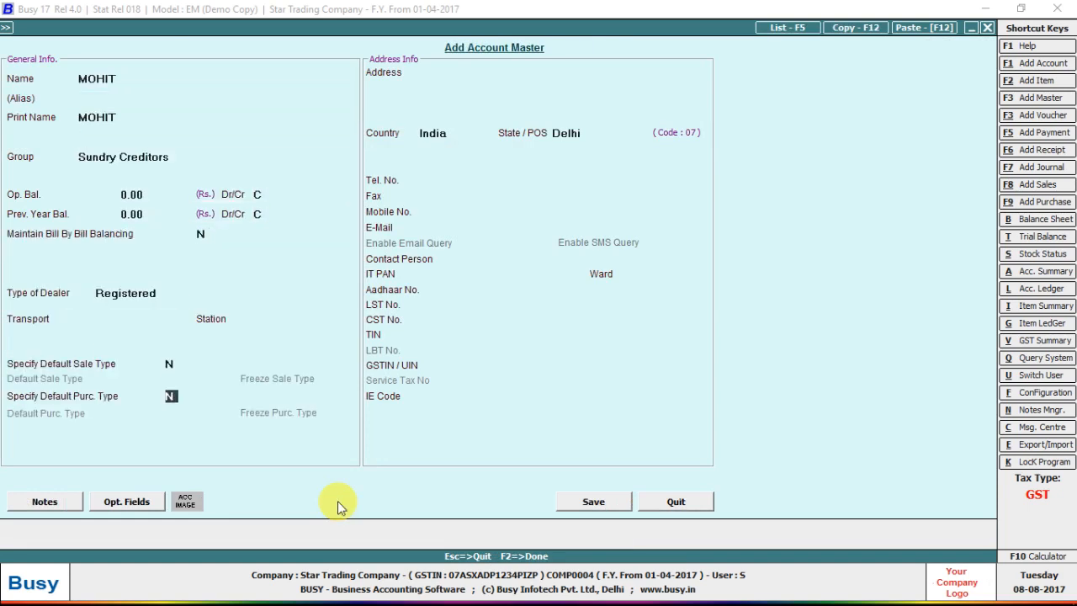
# Leave the party's address and contact details blank, enter its GSTIN and save the account.
pyautogui.press('Return')
pyautogui.press('Return')
pyautogui.press('Return')
pyautogui.press('Return')
pyautogui.press('Return')
pyautogui.press('Return')
pyautogui.press('Return')
pyautogui.press('Return')
pyautogui.press('Return')
pyautogui.press('Return')
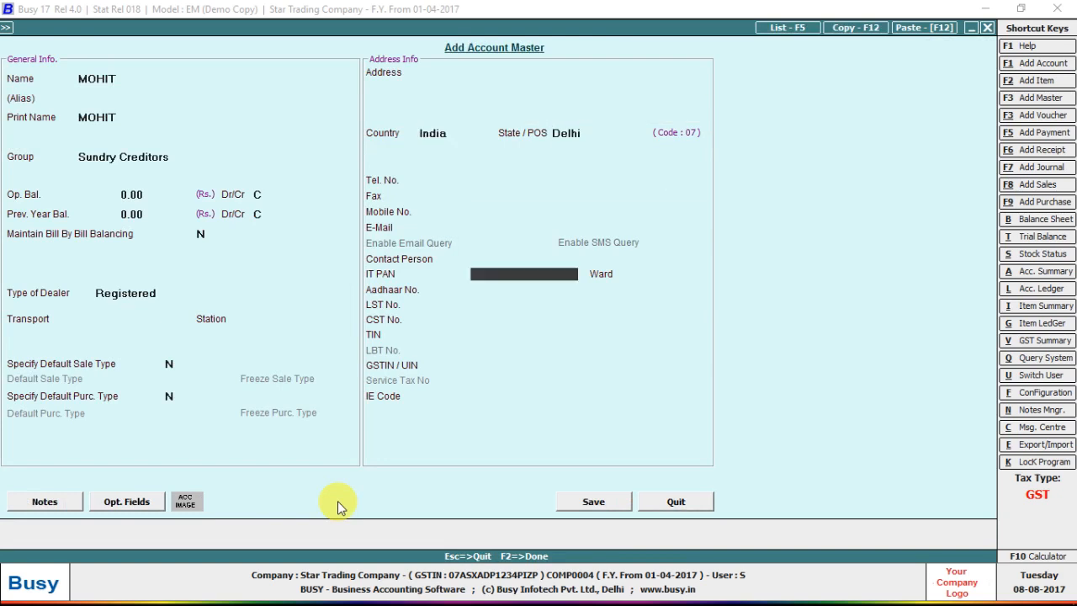
pyautogui.press('Return')
pyautogui.press('Return')
pyautogui.press('Up')
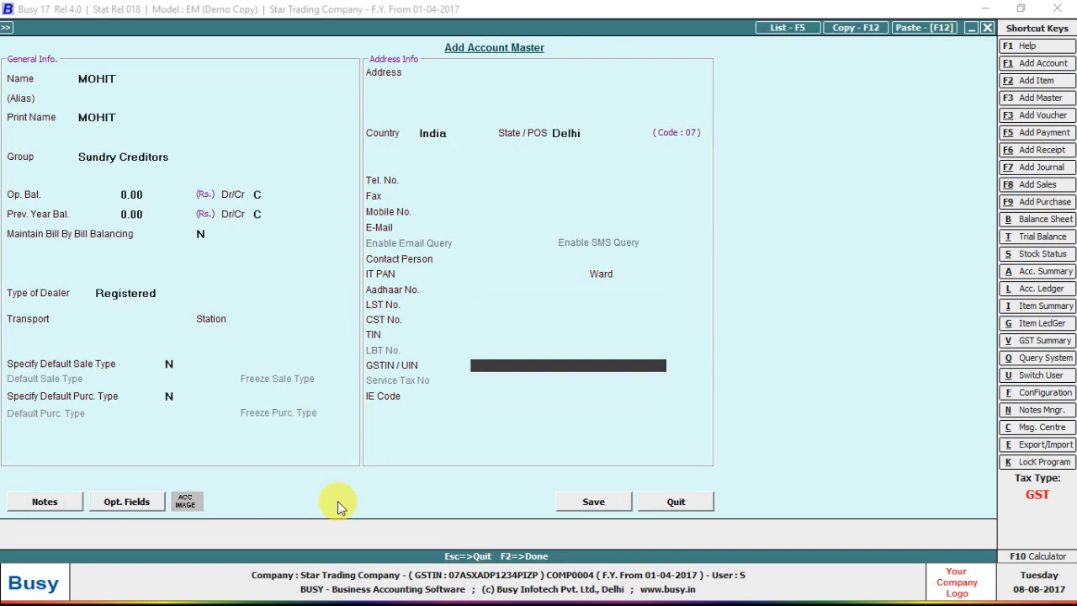
pyautogui.write('07ASDAD1233')
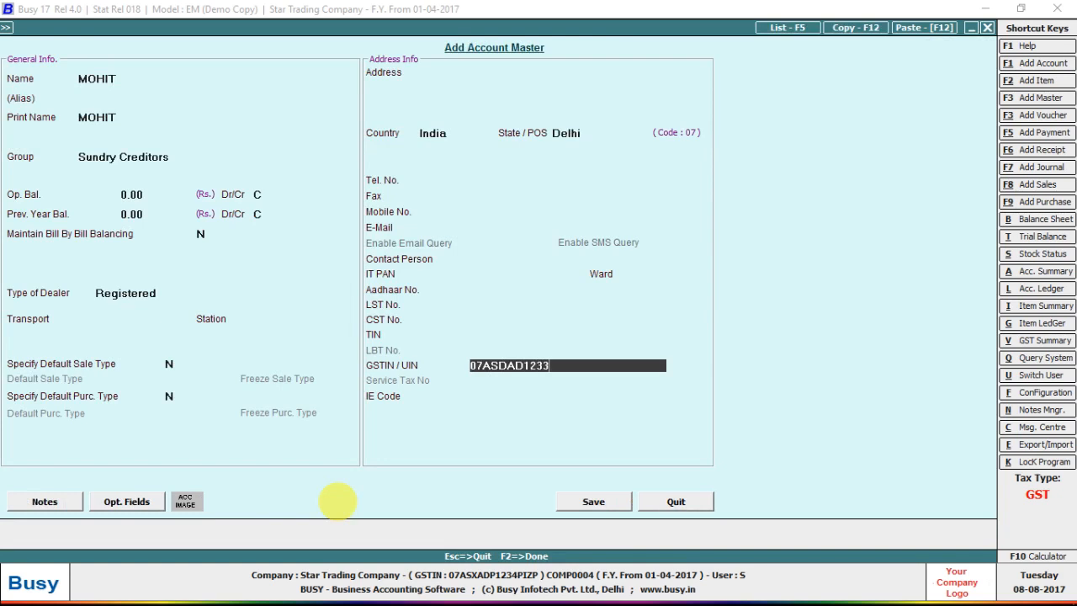
pyautogui.write('P1Z')
pyautogui.press('BackSpace')
pyautogui.press('BackSpace')
pyautogui.write('IP')
pyautogui.press('BackSpace')
pyautogui.write('ZP')
pyautogui.press('F2')
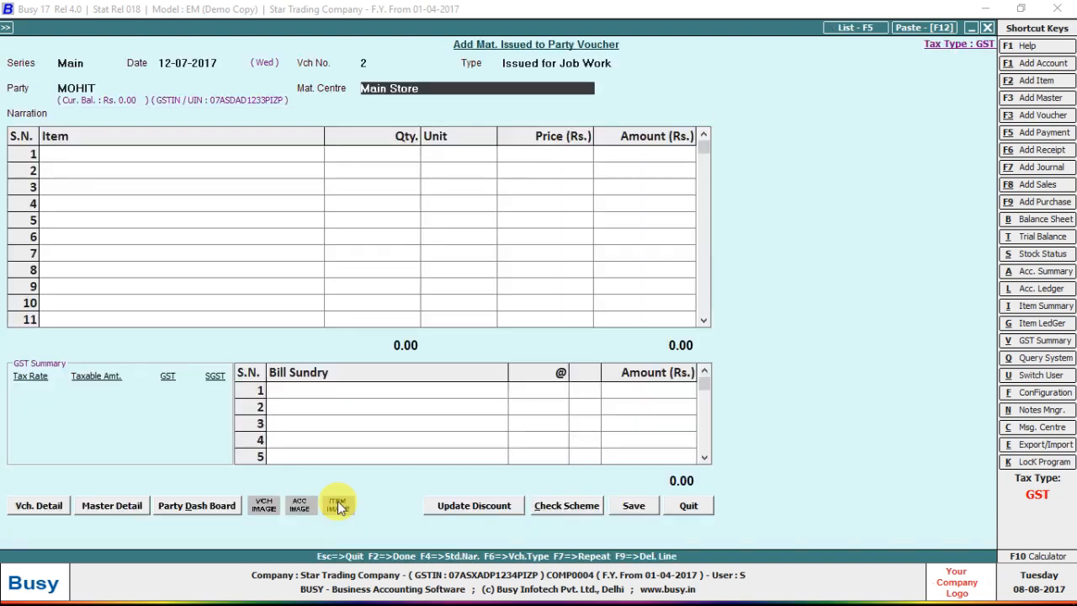
# Keep Main Store as the material centre, enter the job ID based on the party's name and accept delivery date 12-07-2017.
pyautogui.press('Return')
pyautogui.press('Return')
pyautogui.press('Return')
pyautogui.press('Up')
pyautogui.press('Up')
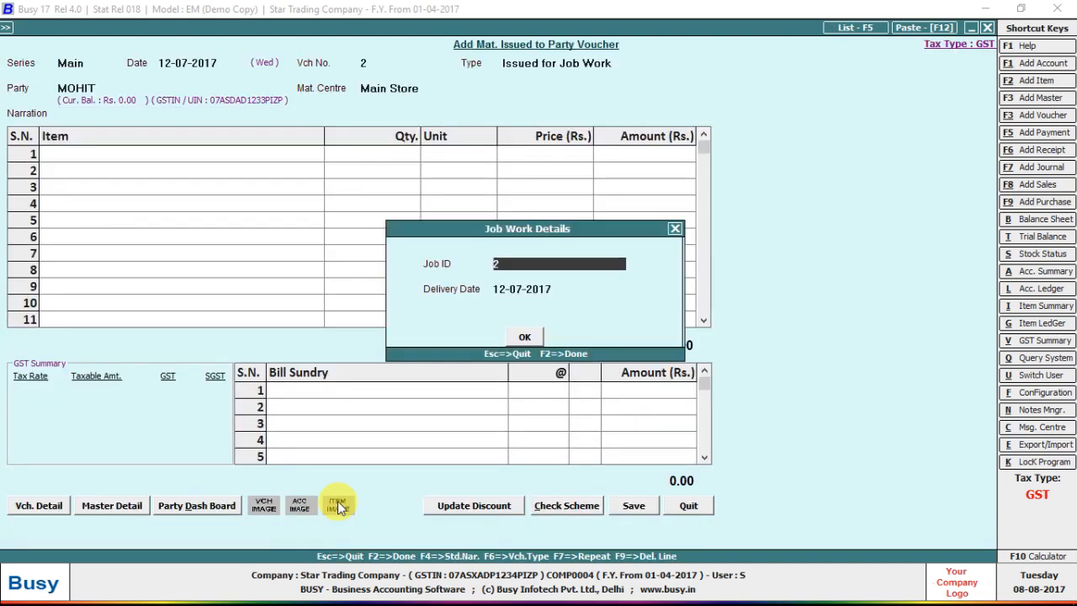
pyautogui.write('MOHIT17')
pyautogui.press('Return')
pyautogui.press('Return')
pyautogui.press('Return')
# Go through the transport details of the second voucher, leaving them blank.
pyautogui.press('Return')
pyautogui.press('Return')
pyautogui.press('Return')
pyautogui.press('Return')
pyautogui.press('Return')
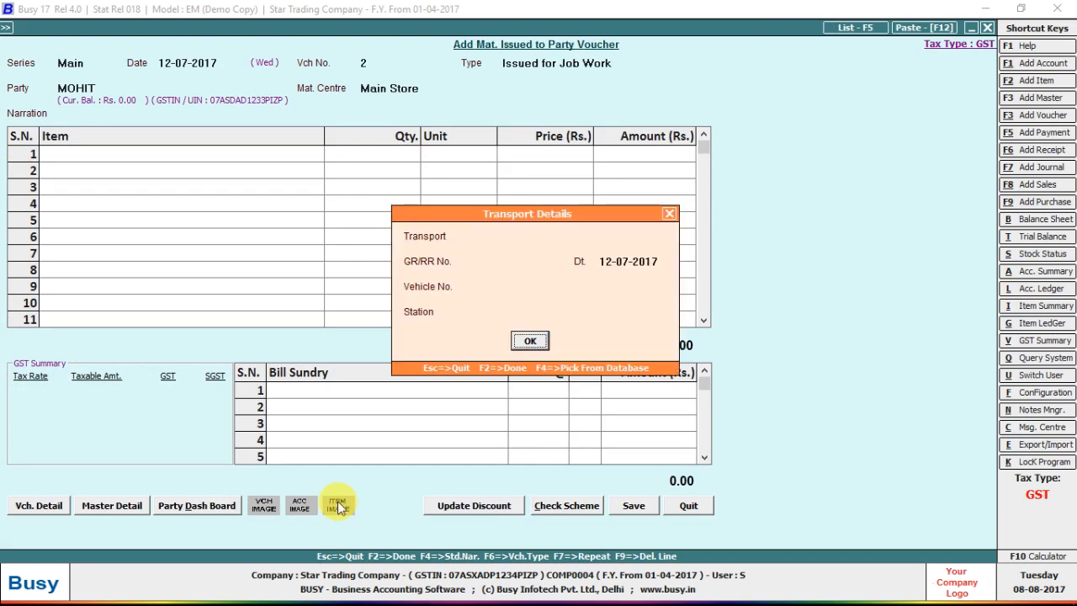
# Add ASTER as the first issued item with a quantity of 500 metres, accepting its default price.
pyautogui.press('Return')
pyautogui.write('500')
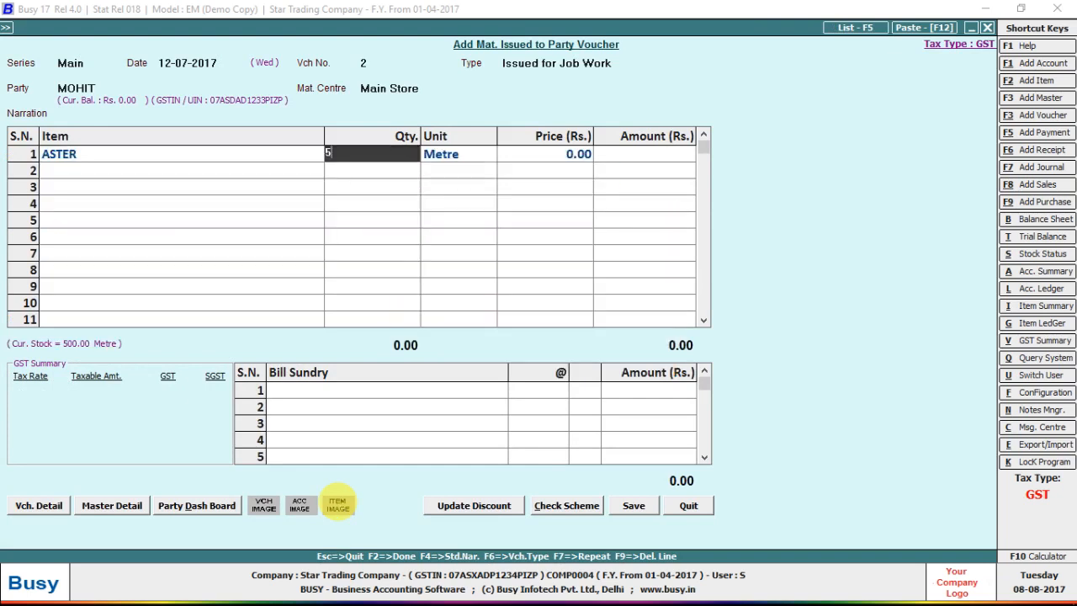
pyautogui.press('Return')
pyautogui.press('Return')
pyautogui.press('Return')
pyautogui.press('Return')
# Add BUTTON as the second issued item with a quantity of 95,000 pieces, accepting its default price.
pyautogui.press('Down')
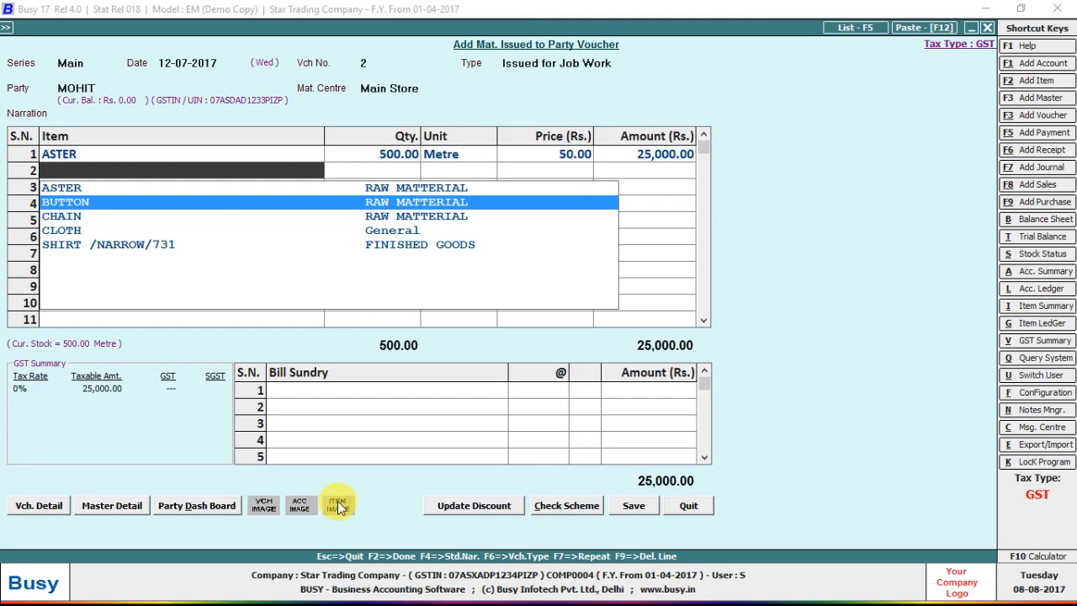
pyautogui.press('Return')
pyautogui.write('95000')
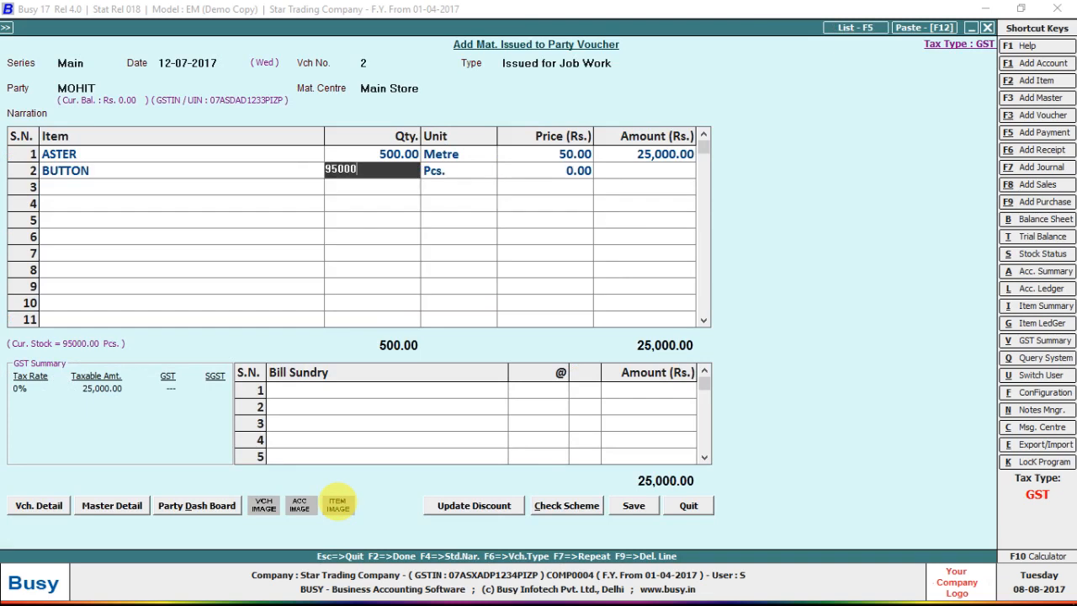
pyautogui.press('Return')
pyautogui.press('Return')
pyautogui.press('Return')
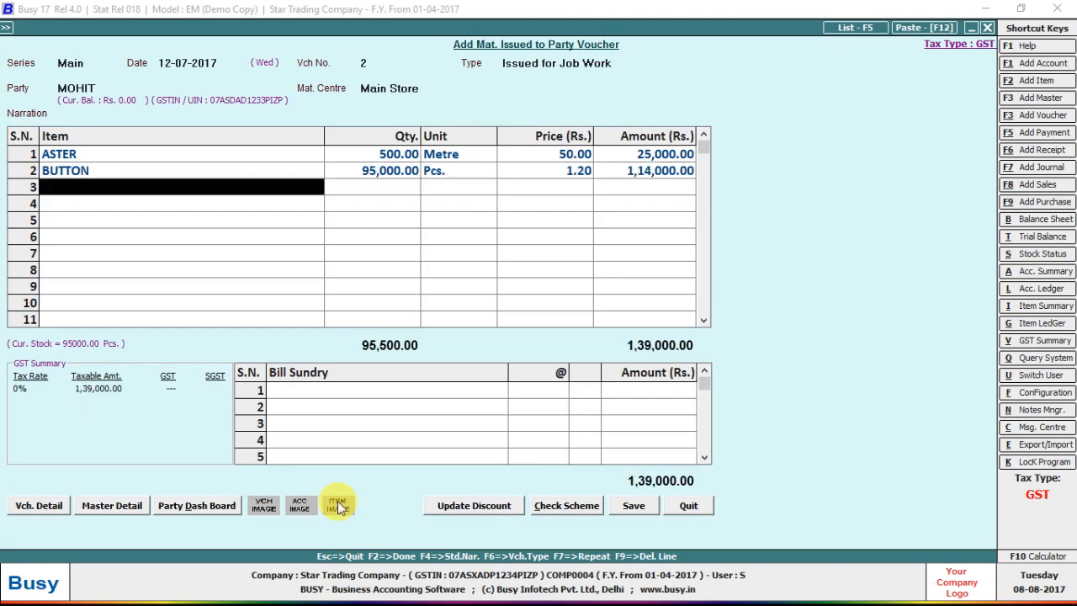
# Add CHAIN as the third issued item with a quantity of 5,000 pieces, accepting its default price.
pyautogui.press('Down')
pyautogui.press('Return')
pyautogui.write('5,00')
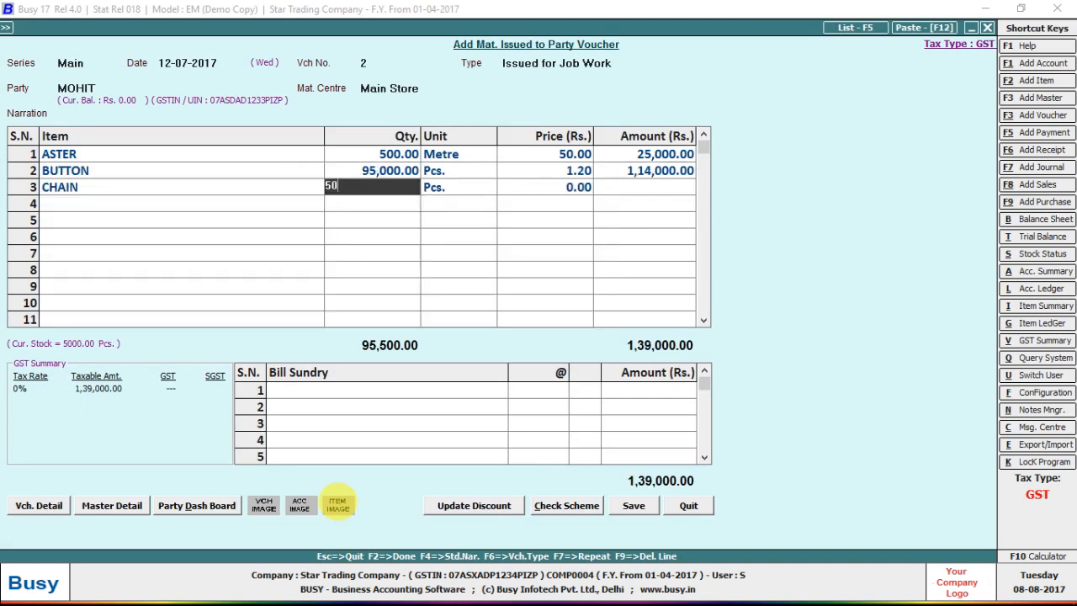
pyautogui.write('0')
pyautogui.press('Return')
pyautogui.press('Return')
pyautogui.press('Return')
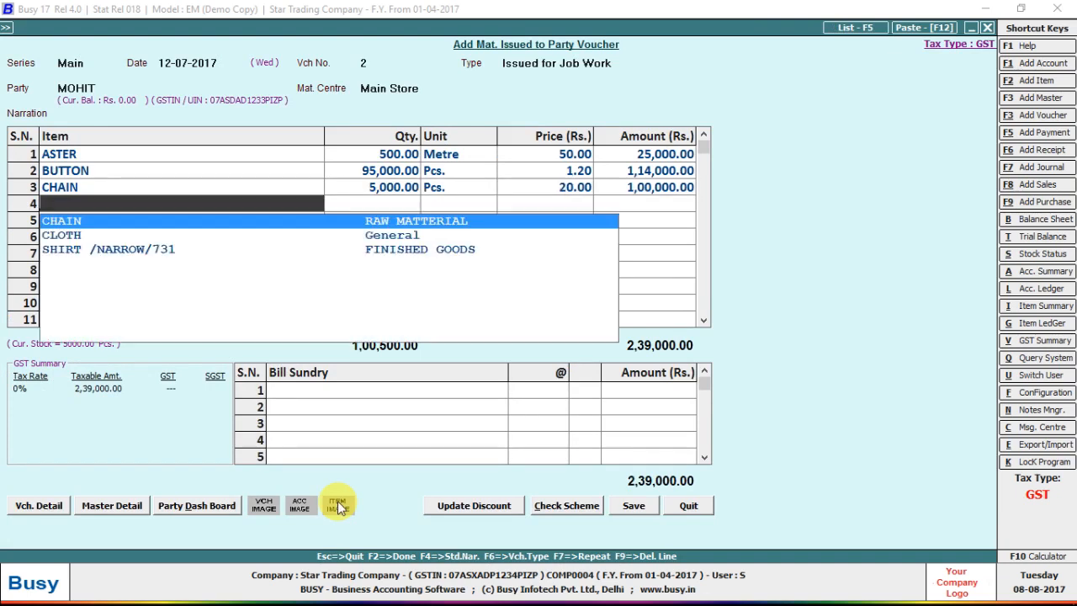
# Add CLOTH as the fourth issued item with a quantity of 500 metres, accepting its default price.
pyautogui.press('Down')
pyautogui.press('Down')
pyautogui.press('Up')
pyautogui.press('Return')
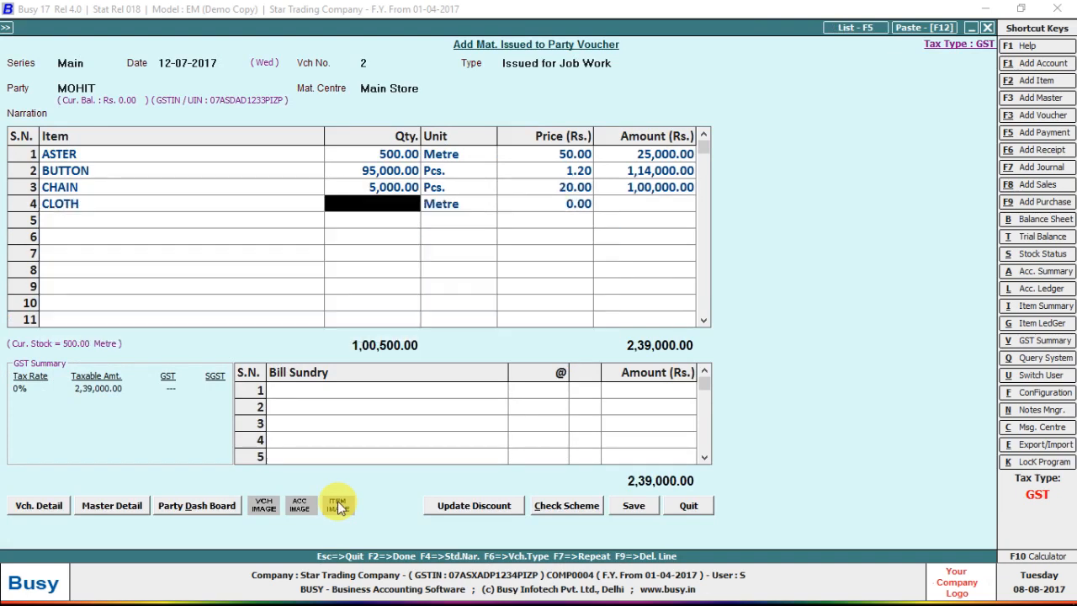
pyautogui.write('500')
pyautogui.press('Return')
pyautogui.press('Return')
pyautogui.press('Return')
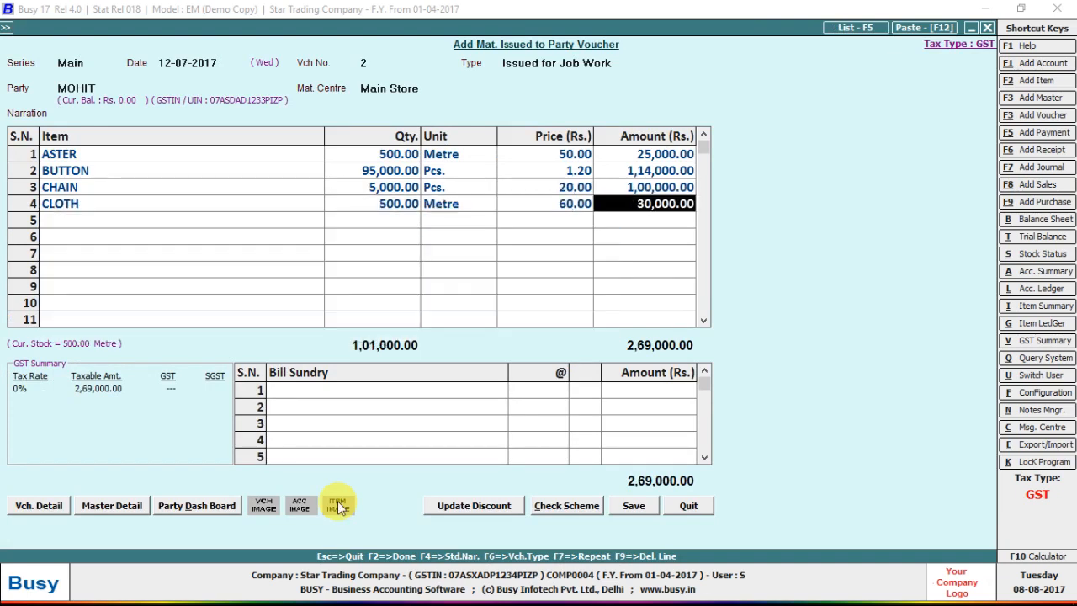
# Skip the bill sundries and enter SHIRT /NARROW/731 with quantity 200 as the finished goods to be received.
pyautogui.press('Return')
pyautogui.press('Return')
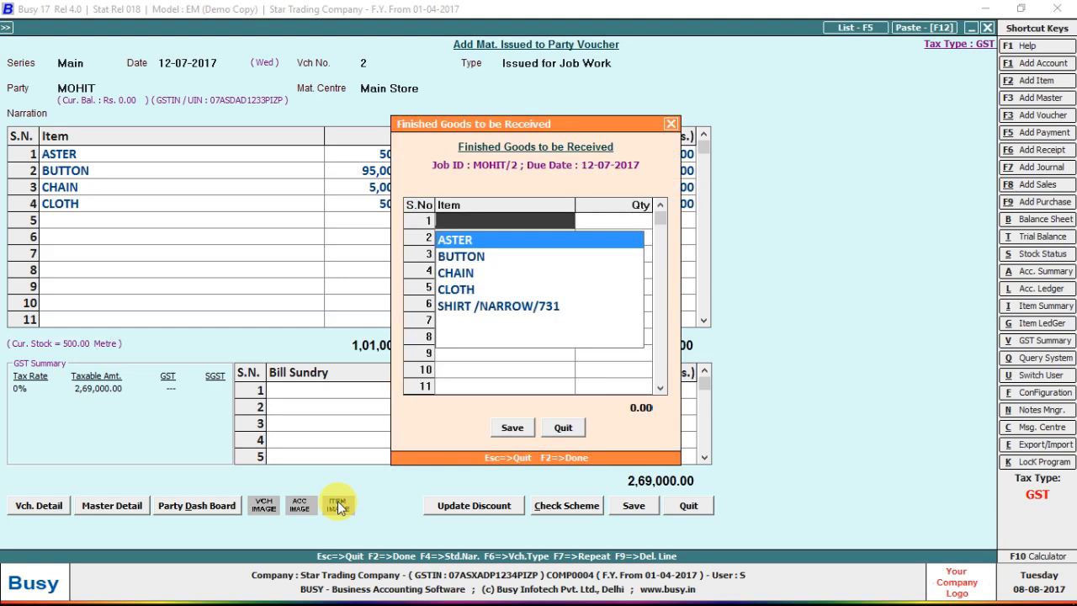
pyautogui.press('Down')
pyautogui.press('Down')
pyautogui.press('Down')
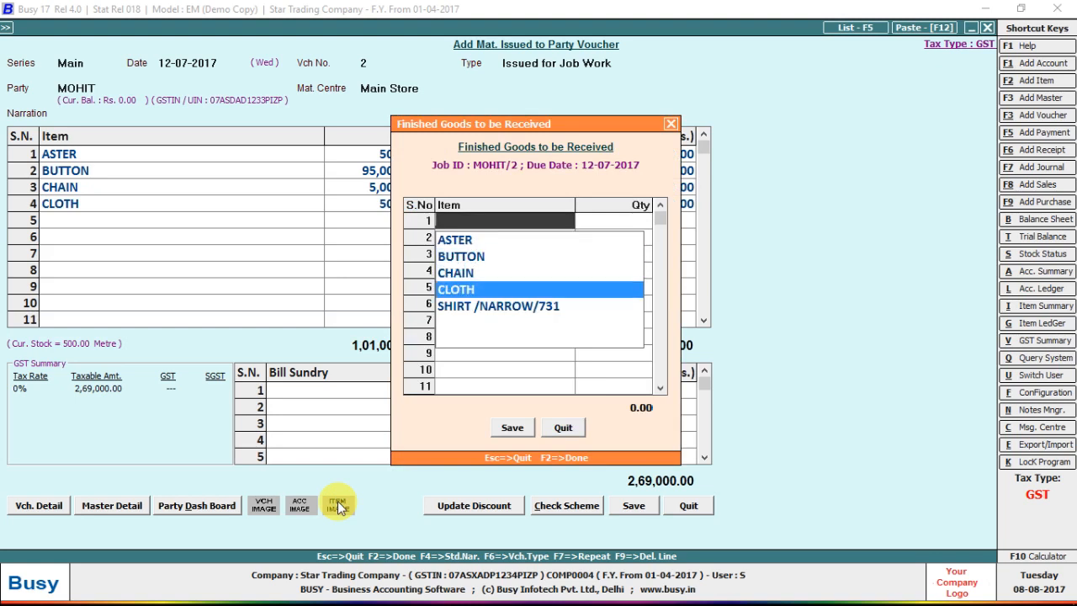
pyautogui.press('Down')
pyautogui.press('Return')
pyautogui.write('200')
pyautogui.press('F2')
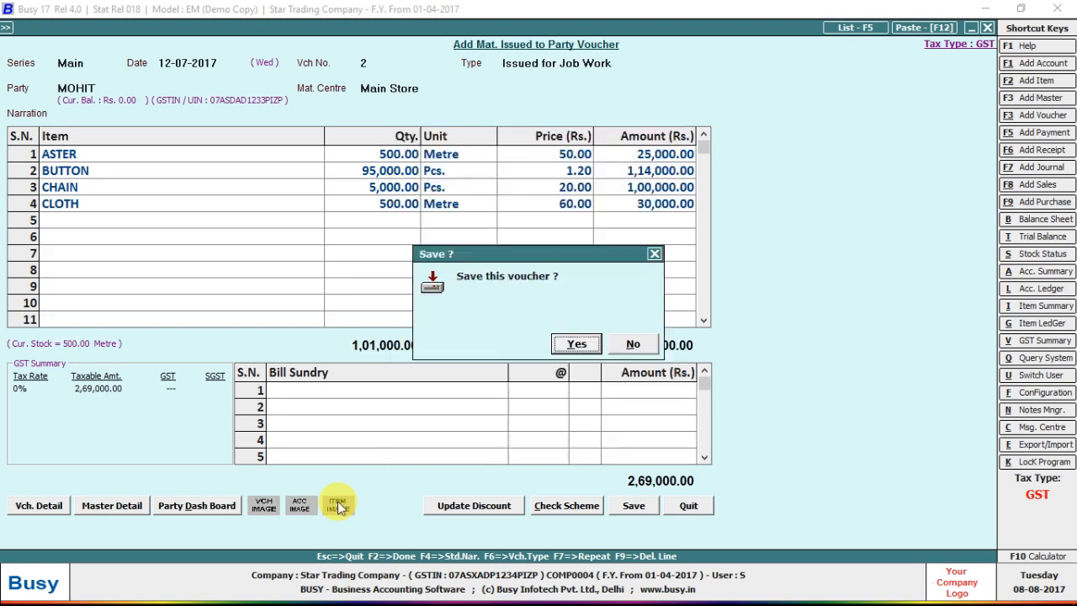
# Save the material-issued voucher and leave voucher entry.
pyautogui.press('Return')
pyautogui.press('Escape')
pyautogui.press('Escape')
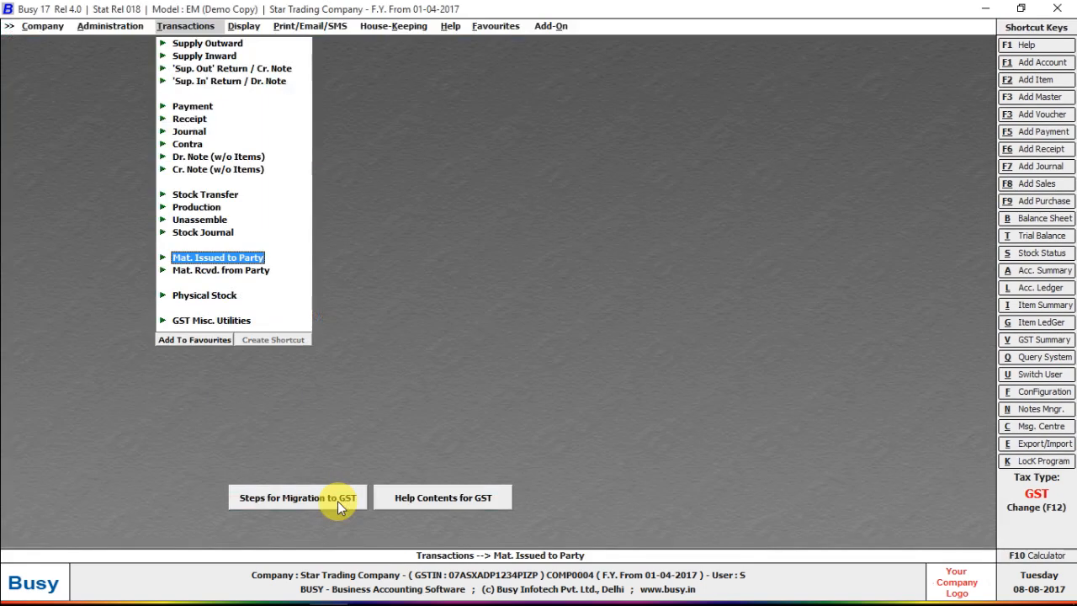
# Start a new material-received-from-party voucher in the Main series, dated 12-07-2017.
pyautogui.press('Down')
pyautogui.press('Return')
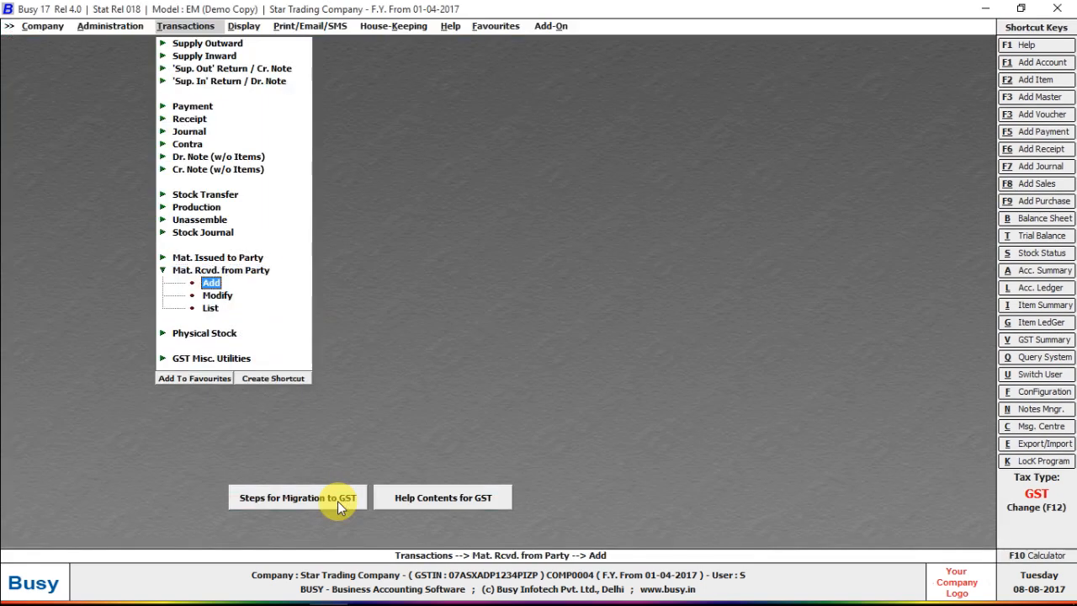
pyautogui.press('Return')
pyautogui.press('Return')
pyautogui.write('12')
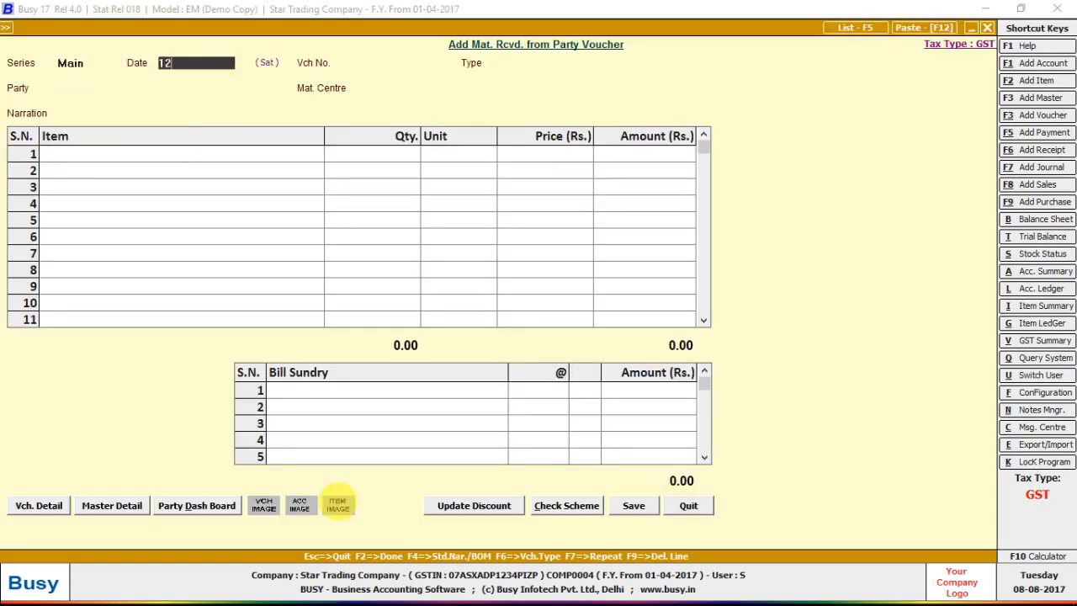
pyautogui.write('-7')
pyautogui.press('Return')
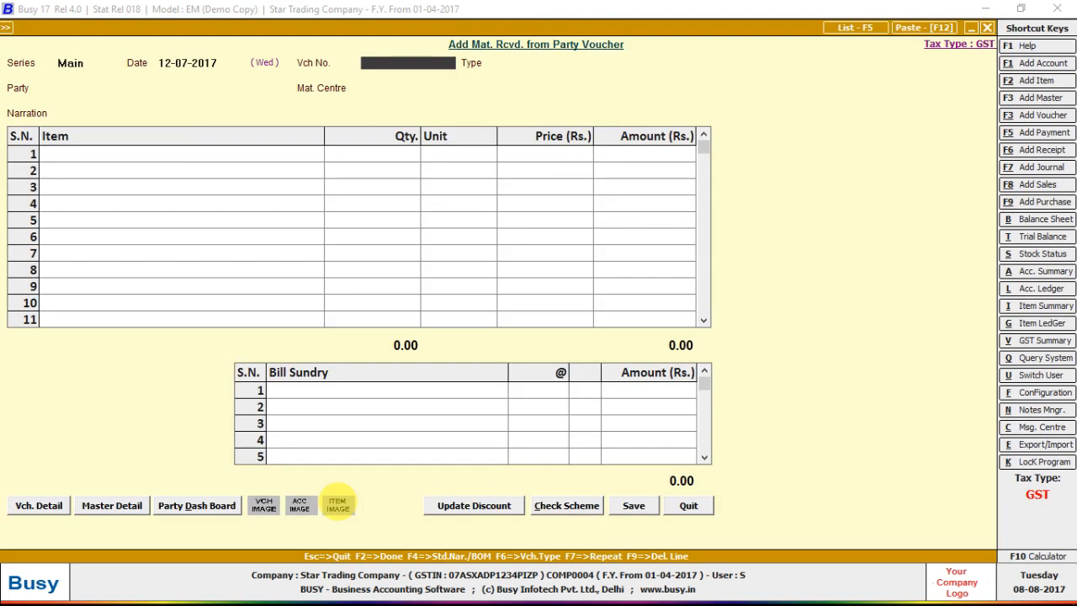
# Number the voucher 1254, set its type to Rcvd. after Job Work and select the party whose name starts with A.
pyautogui.write('1254')
pyautogui.press('Return')
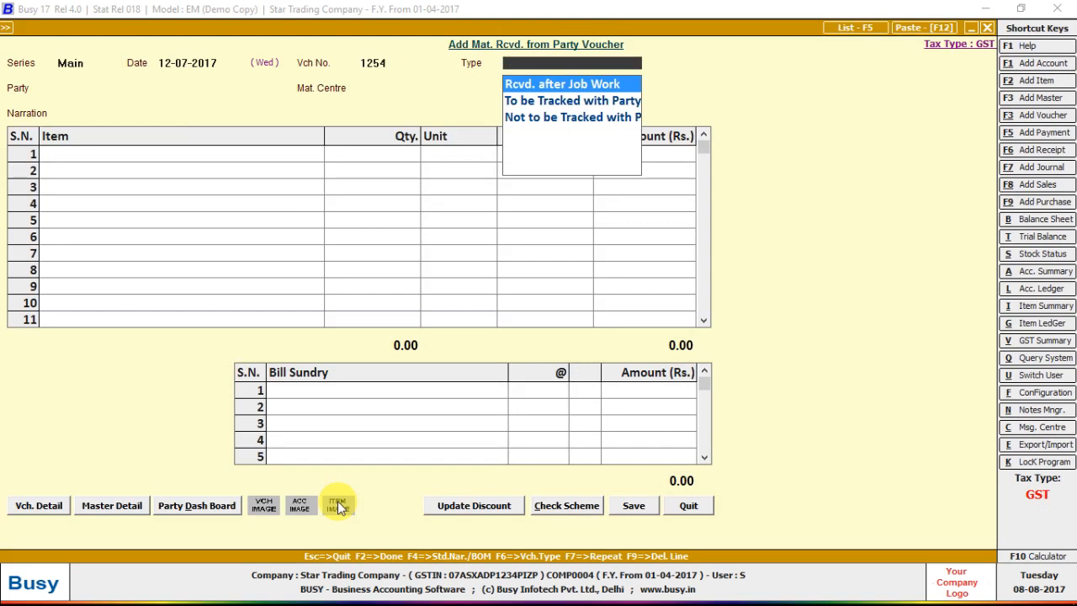
pyautogui.press('Return')
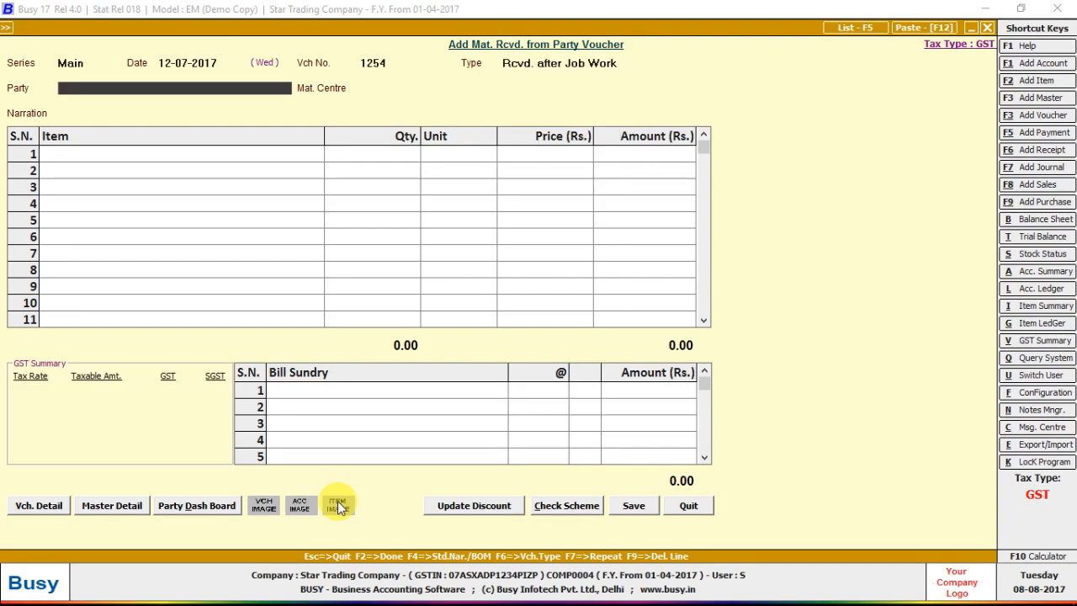
pyautogui.write('A')
pyautogui.press('Return')
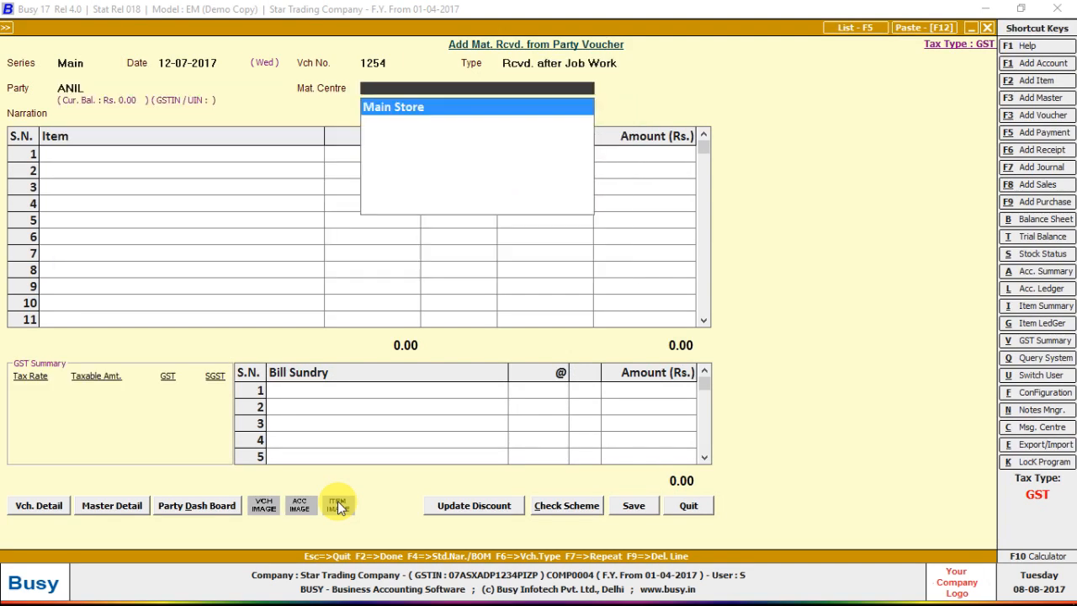
# Keep Main Store as the material centre and leave the remaining header details of the received voucher blank.
pyautogui.press('Return')
pyautogui.press('Return')
pyautogui.press('Return')
pyautogui.press('Return')
pyautogui.press('Return')
pyautogui.press('Return')
pyautogui.press('Return')
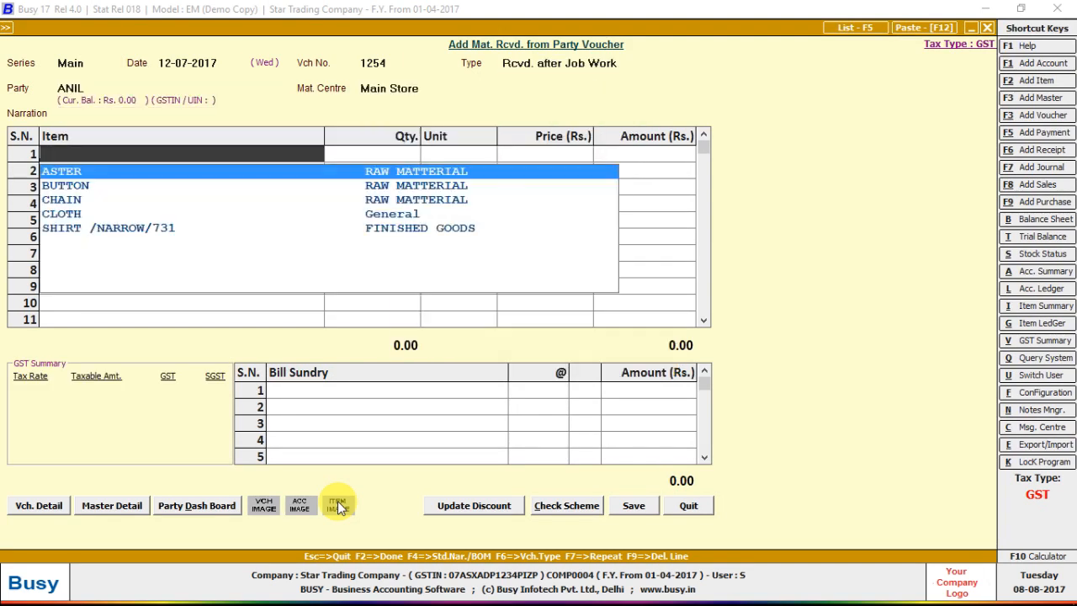
# Add SHIRT /NARROW/731 as the received item with quantity 200 Pcs. and open its material consumption details.
pyautogui.press('Down')
pyautogui.press('Down')
pyautogui.press('Down')
pyautogui.press('Down')
pyautogui.press('Return')
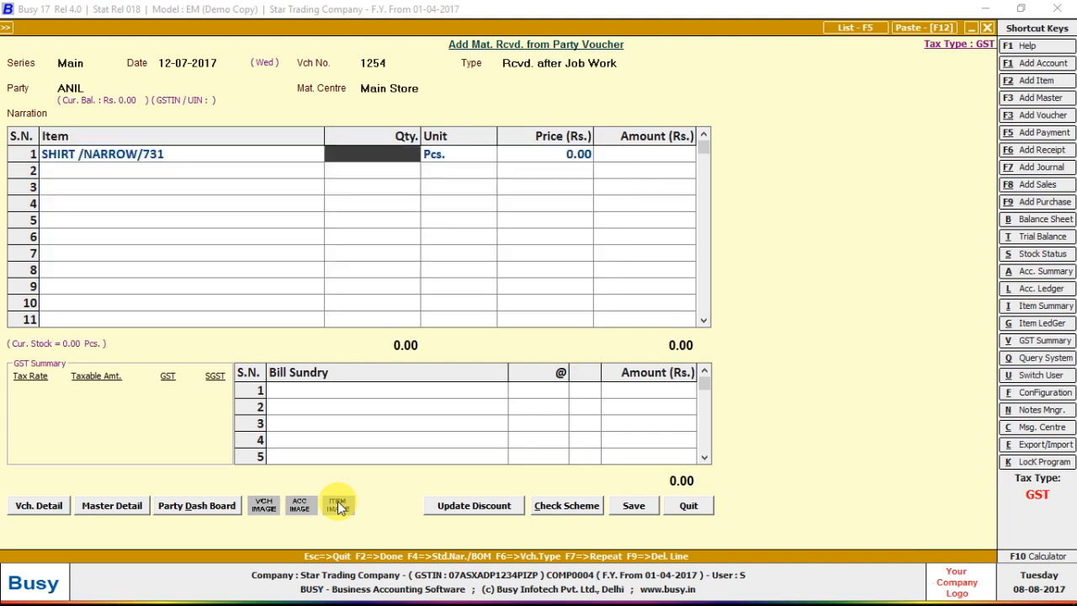
pyautogui.write('200')
pyautogui.press('Return')
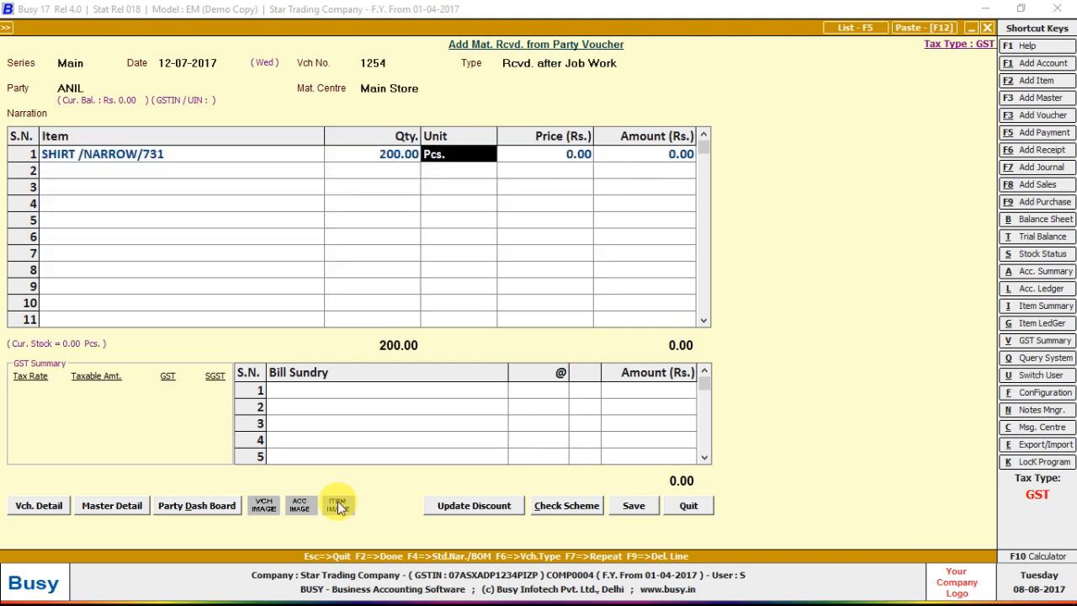
pyautogui.press('Return')
pyautogui.press('Return')
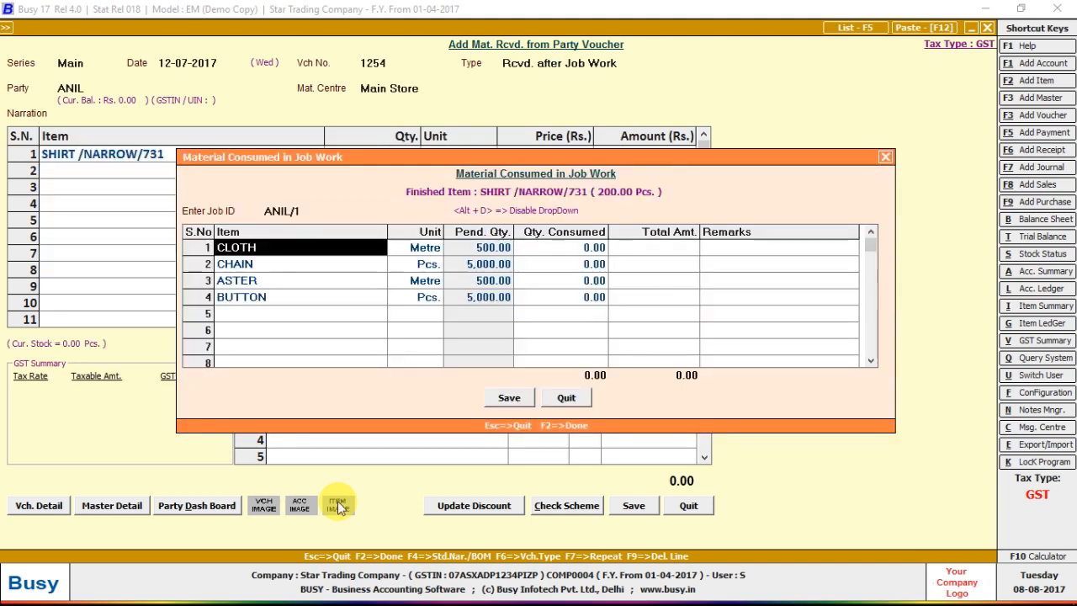
# Set the consumed quantity of CLOTH to 400 metres for the shirt job, bringing up the calculator for it.
pyautogui.press('Return')
pyautogui.press('Return')
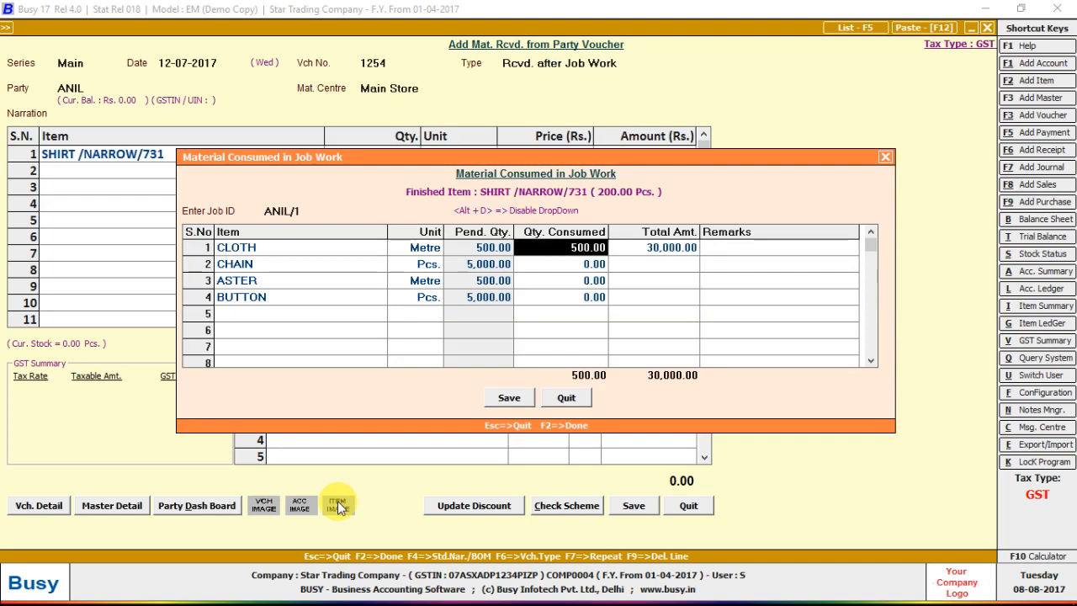
pyautogui.press('F10')
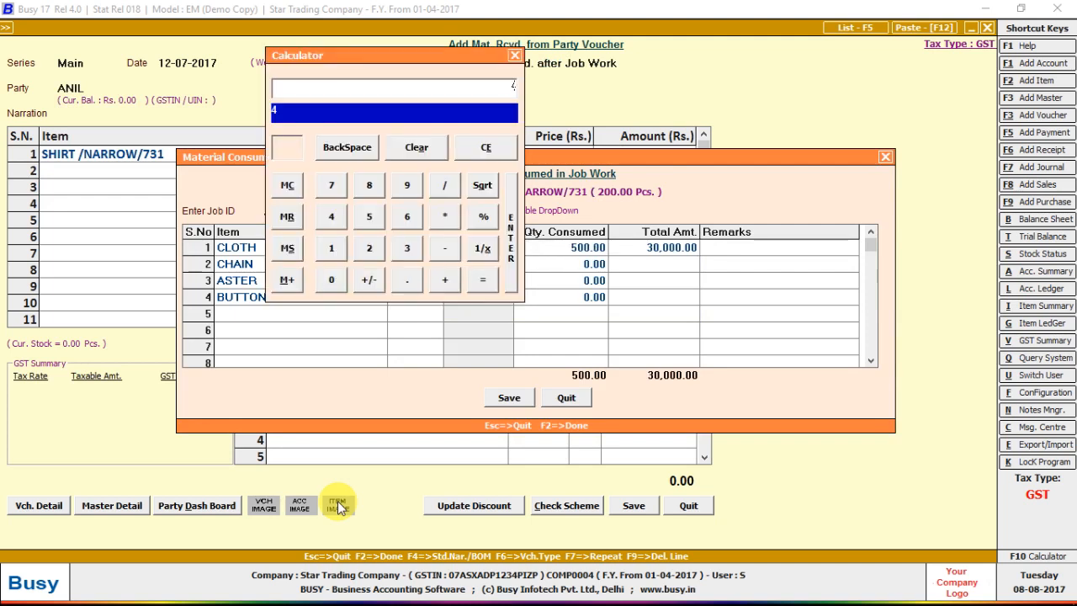
pyautogui.write('00')
pyautogui.press('Return')
pyautogui.press('Return')
pyautogui.press('Return')
pyautogui.press('Return')
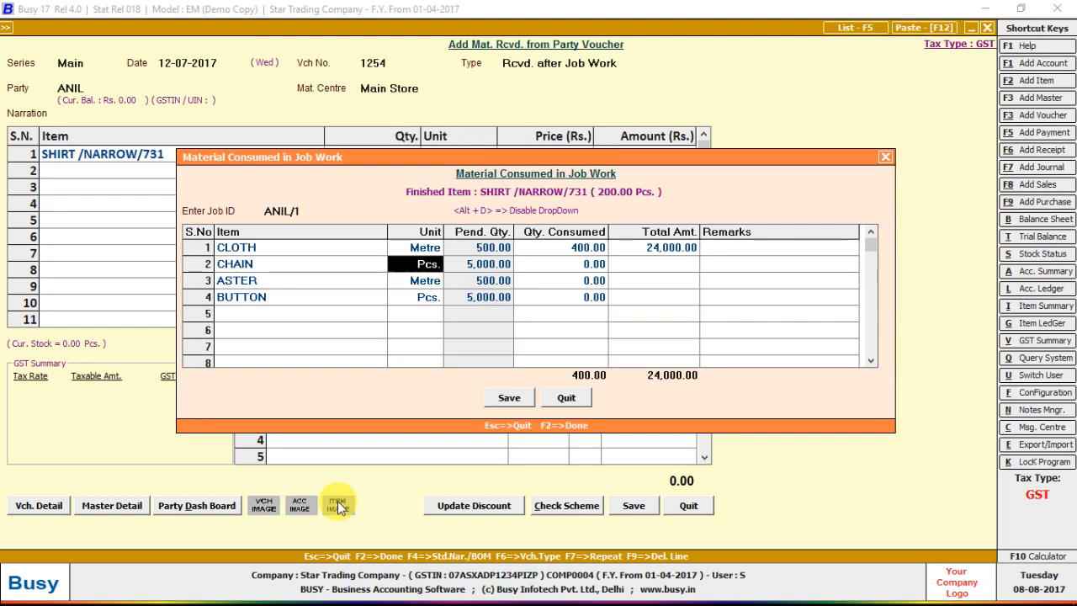
# Set the consumed quantity of CHAIN to 200 pieces and leave its remarks blank.
pyautogui.press('Return')
pyautogui.write('200')
pyautogui.press('Return')
pyautogui.press('Return')
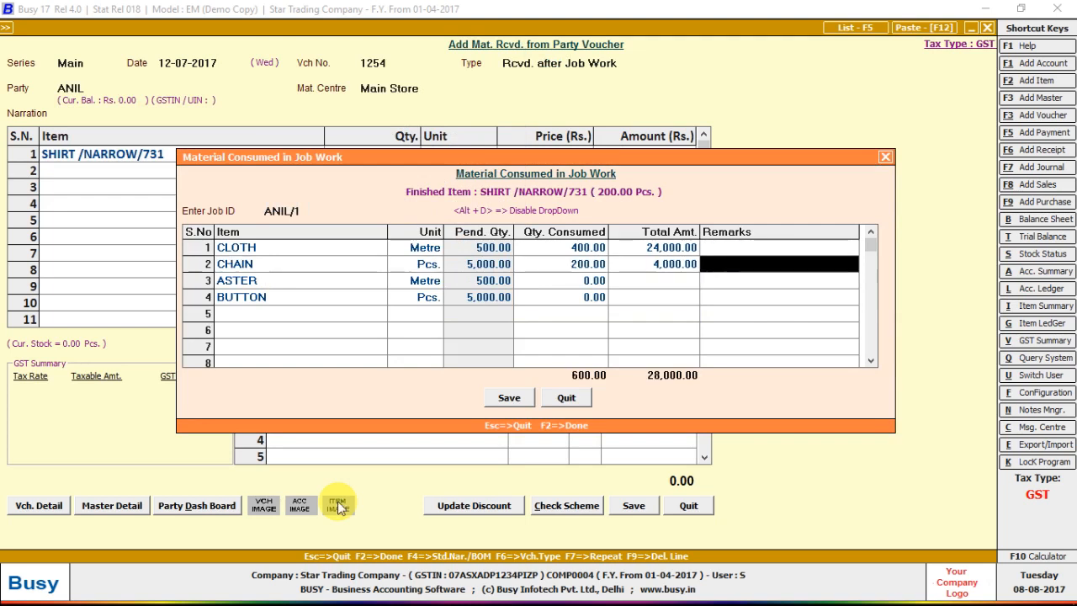
pyautogui.press('Return')
# Set the consumed quantity of ASTER to 200 metres and leave its remarks blank.
pyautogui.press('Return')
pyautogui.press('Return')
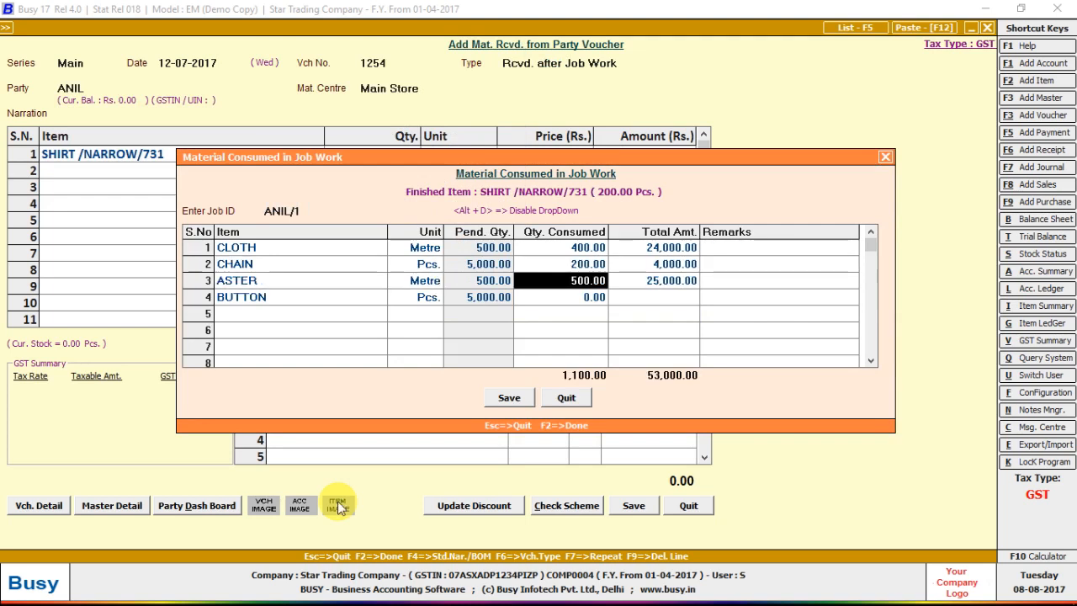
pyautogui.write('200')
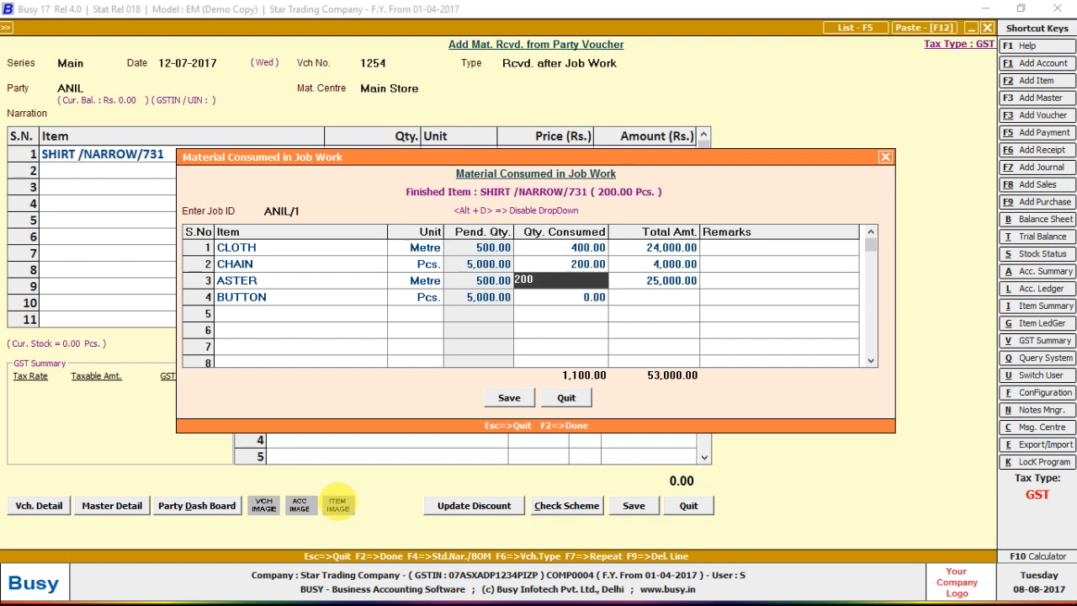
pyautogui.press('Return')
pyautogui.press('Return')
pyautogui.press('Return')
# Set the consumed quantity of BUTTON to 2,500 pieces and save the consumed materials.
pyautogui.press('Return')
pyautogui.press('Return')
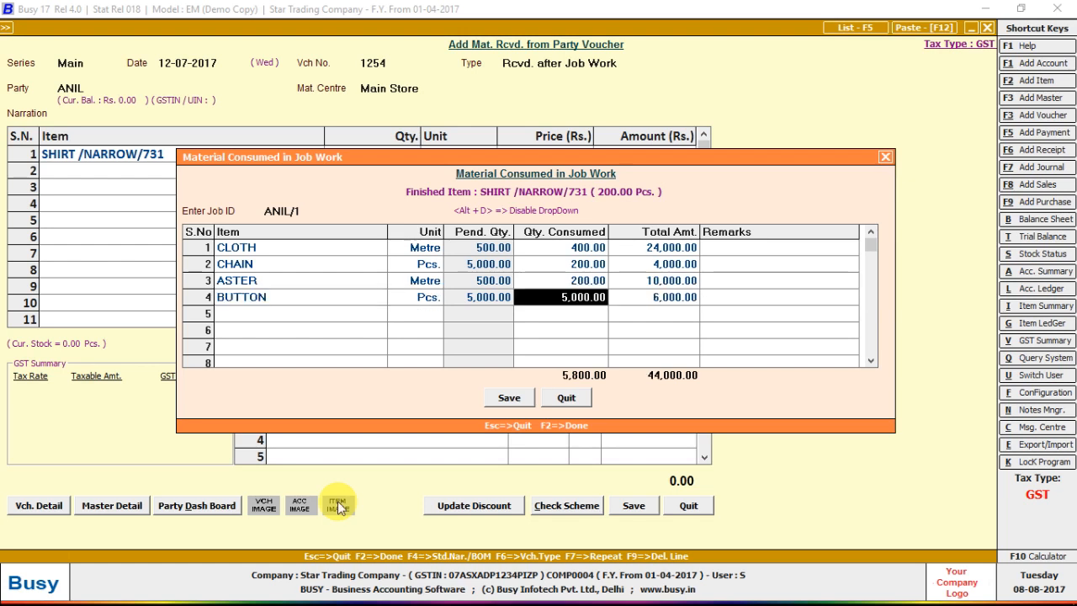
pyautogui.write('2500')
pyautogui.press('Return')
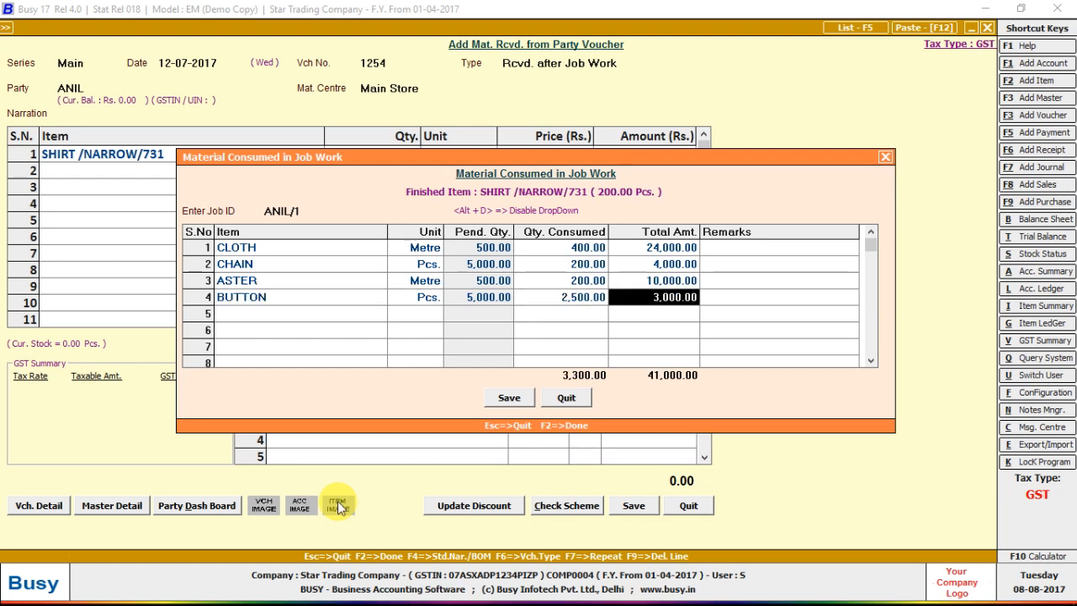
pyautogui.press('F2')
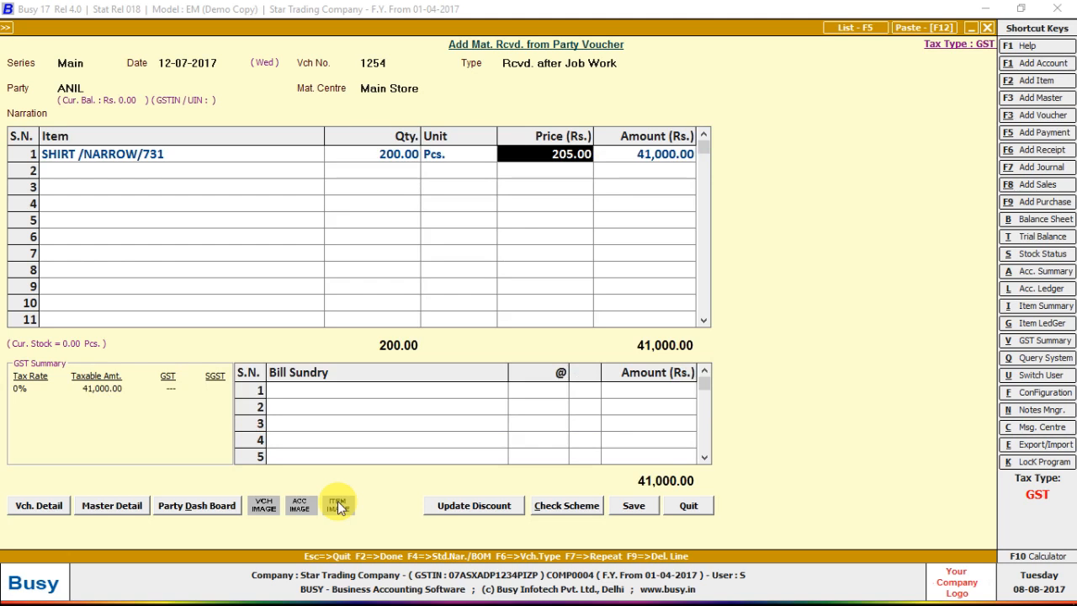
# Accept the shirt line's calculated price and amount, and go on to the bill sundry entries.
pyautogui.press('Return')
pyautogui.press('Return')
pyautogui.press('Return')
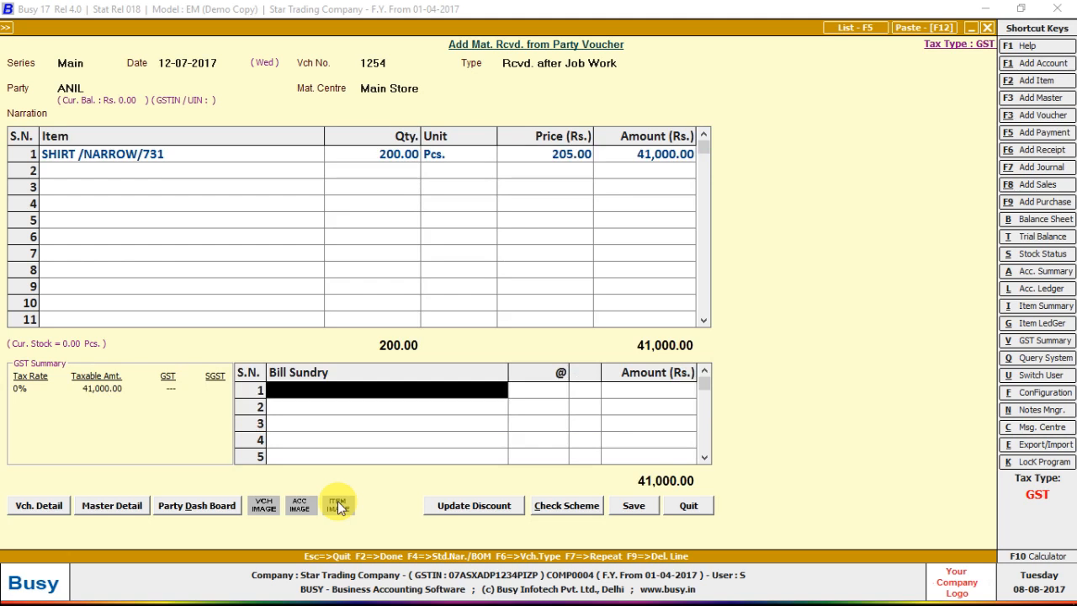
# Enable allocating expenses/purchases to items in the inventory options, save, and return to the voucher.
pyautogui.press('Up')
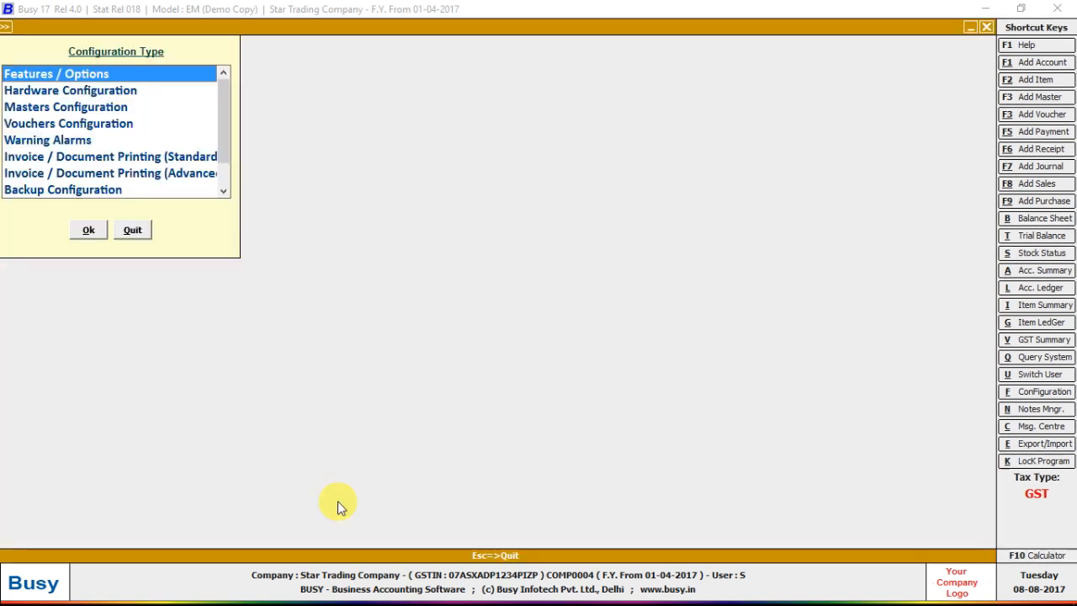
pyautogui.press('Return')
pyautogui.press('Down')
pyautogui.press('Down')
pyautogui.press('Down')
pyautogui.press('Down')
pyautogui.press('Return')
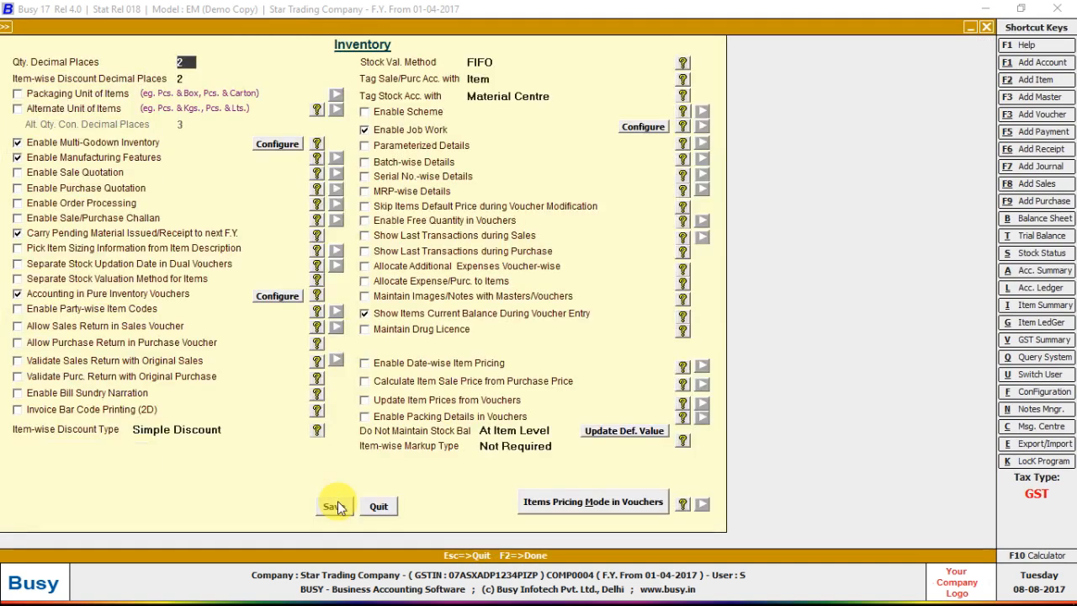
pyautogui.click(387, 287)
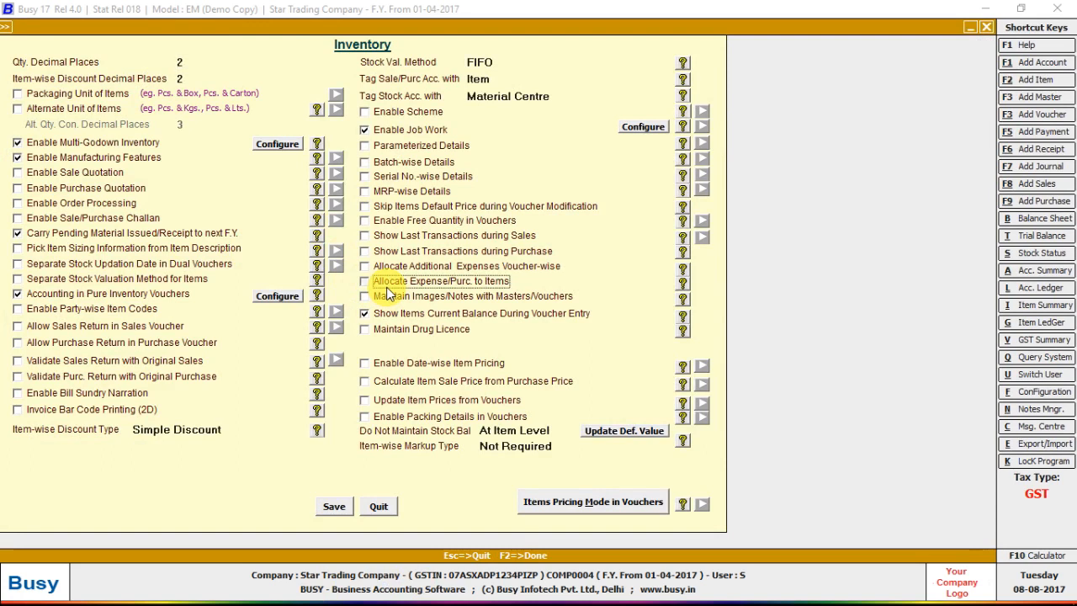
pyautogui.click(334, 506)
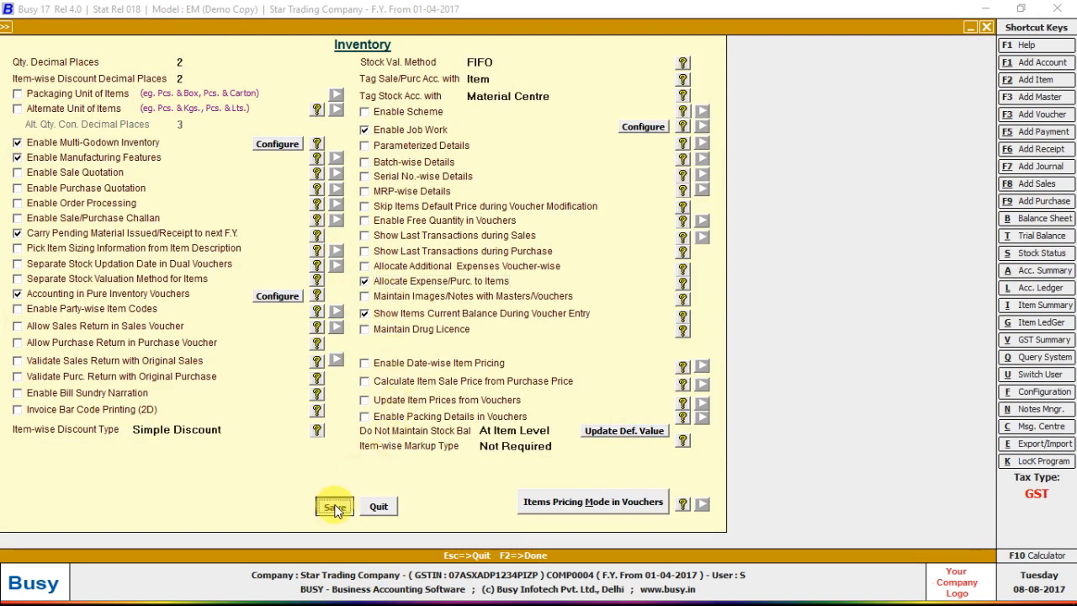
pyautogui.press('Escape')
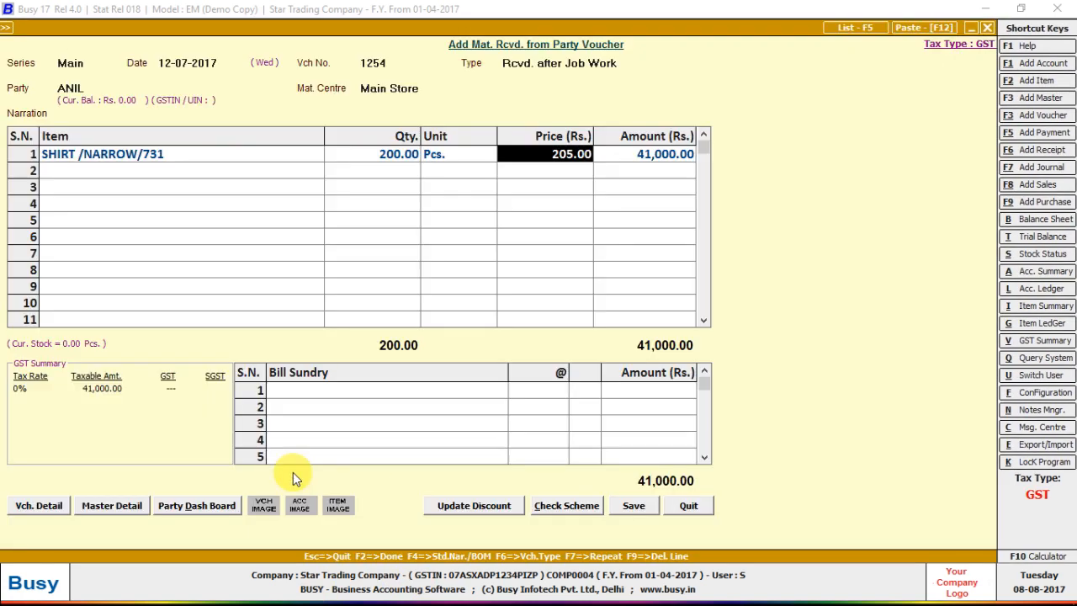
# Reopen the materials consumed for the shirt line of the received-material voucher.
pyautogui.hotkey('shift', 'Tab')
pyautogui.hotkey('shift', 'Tab')
pyautogui.hotkey('alt', 'm')
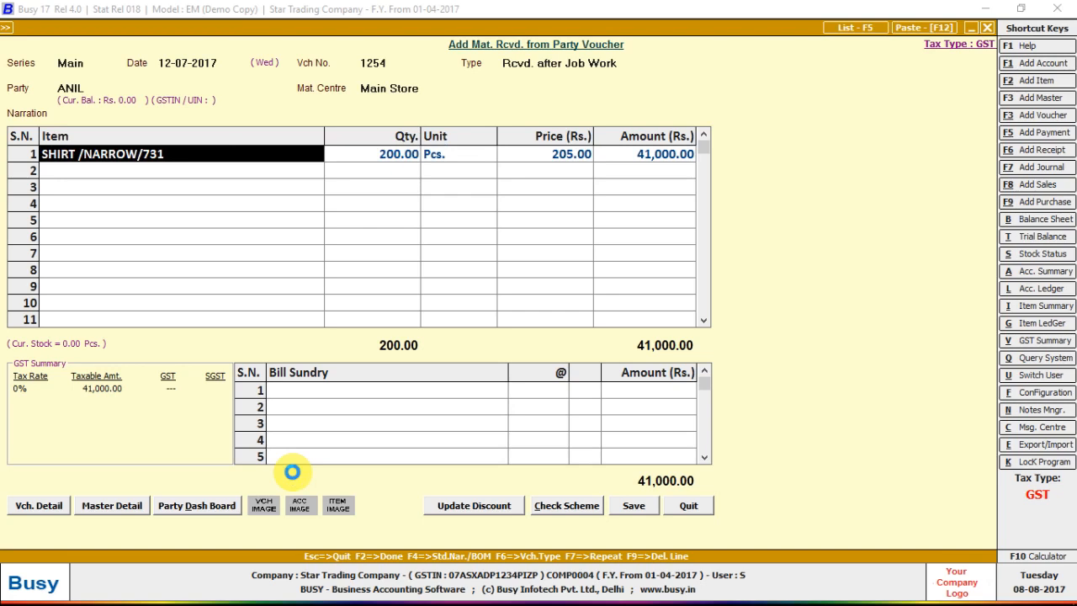
pyautogui.press('F2')
pyautogui.press('Return')
pyautogui.press('Tab')
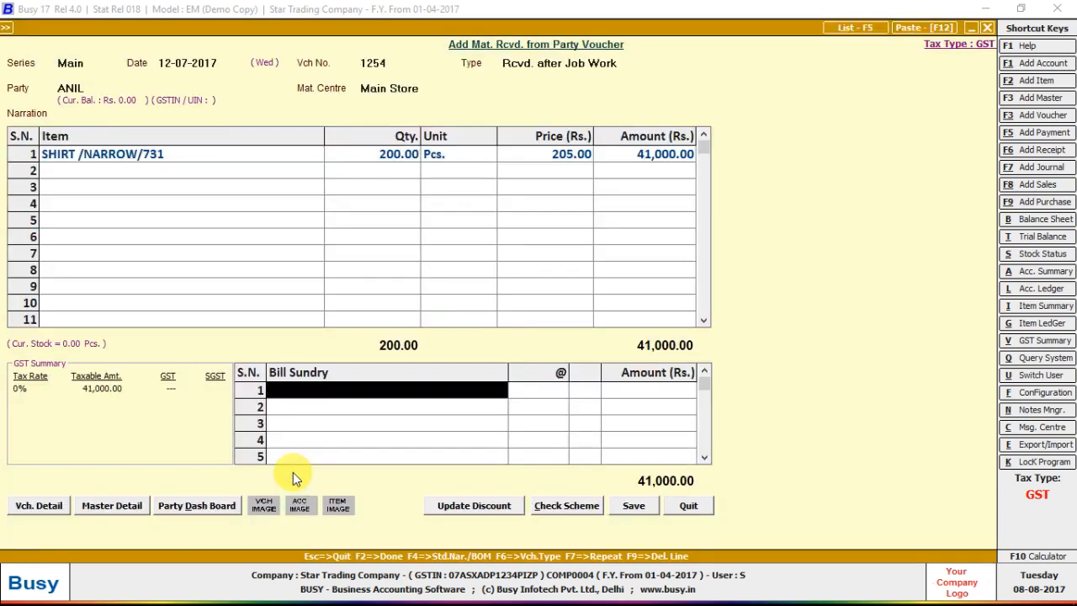
pyautogui.hotkey('shift', 'Tab')
pyautogui.press('Return')
pyautogui.press('Return')
pyautogui.press('Return')
pyautogui.press('Return')
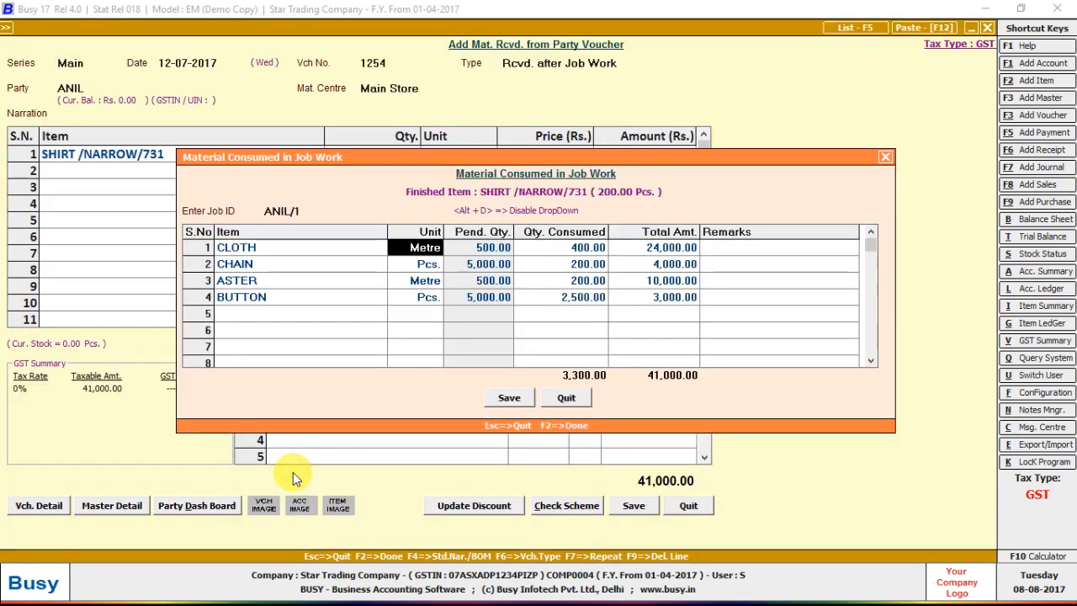
# Accept the consumed materials and save the received-material voucher.
pyautogui.press('F2')
pyautogui.press('F2')
pyautogui.press('F2')
pyautogui.press('Return')
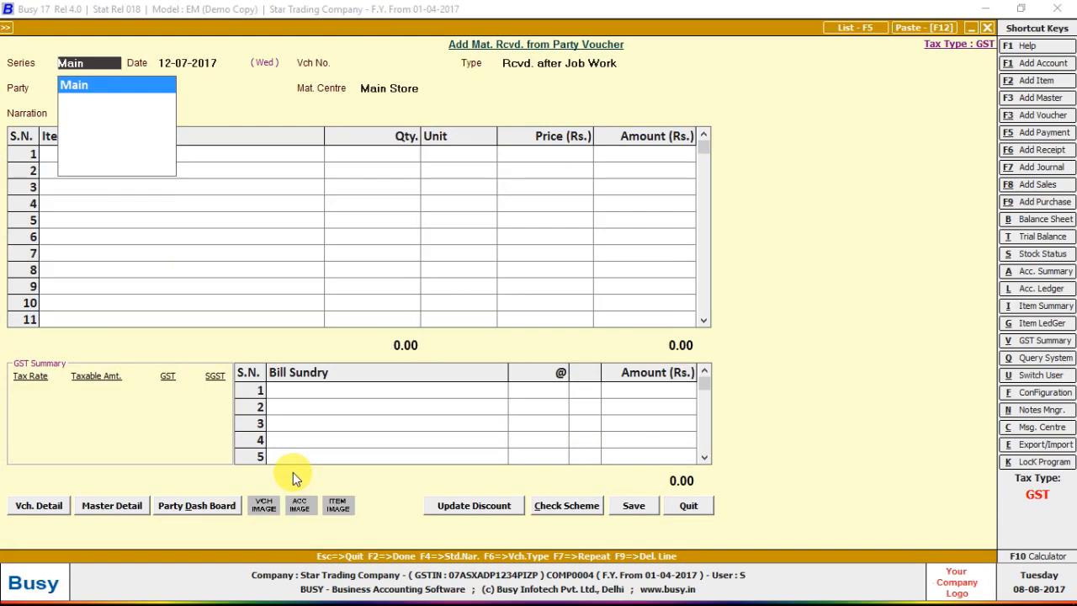
# Open the saved received-material voucher dated 12-07-2017 for modification.
pyautogui.press('Escape')
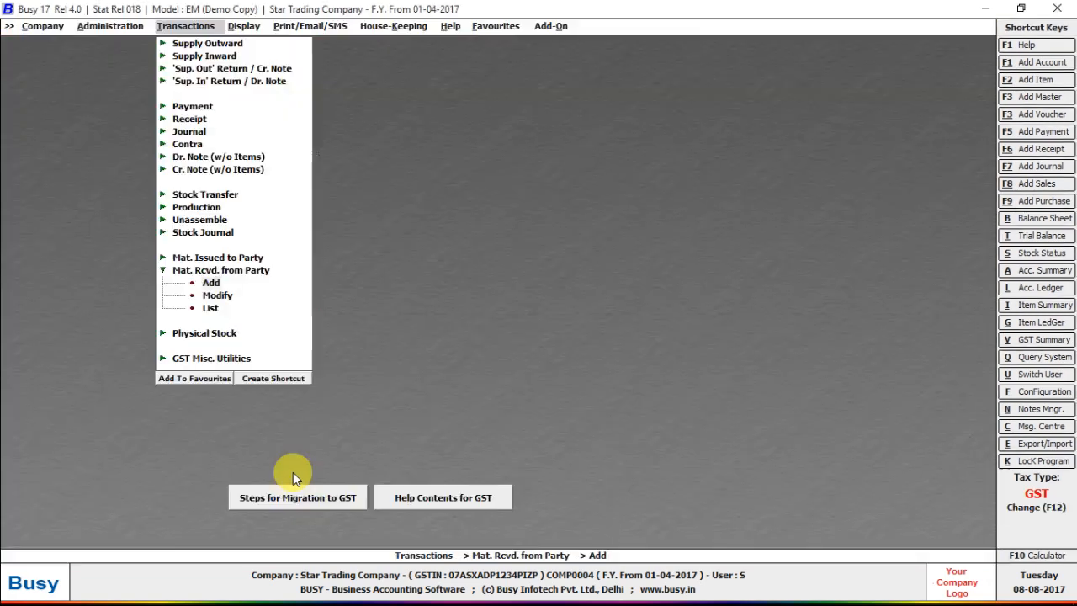
pyautogui.press('Down')
pyautogui.press('Return')
pyautogui.press('Return')
pyautogui.press('Return')
pyautogui.press('Return')
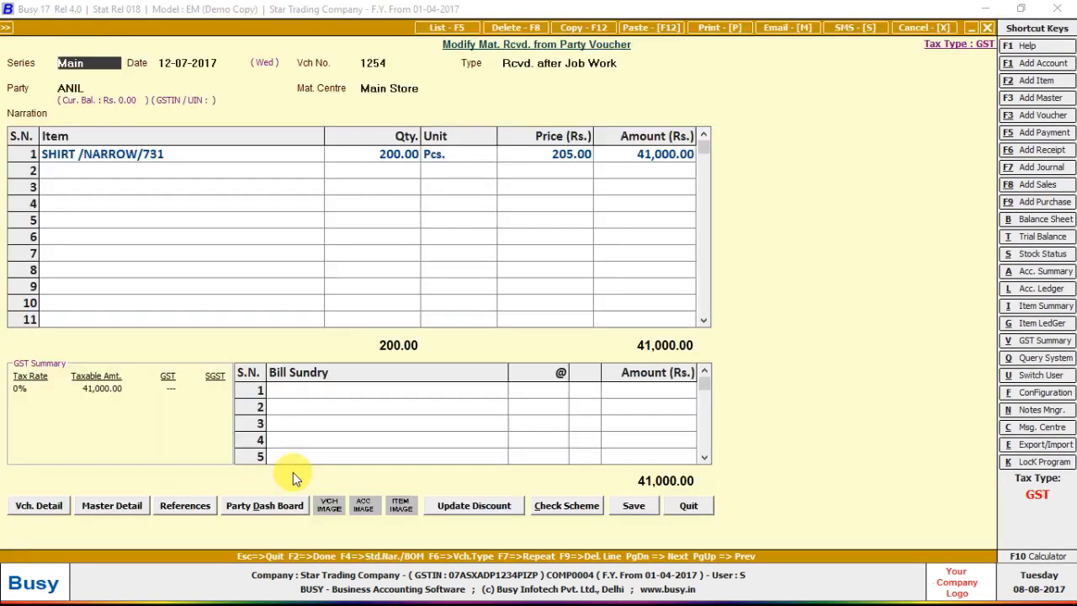
# Go through the voucher's header, shirt line and consumed materials to the bill sundry entries, and close the voucher.
pyautogui.press('Return')
pyautogui.press('Return')
pyautogui.press('Return')
pyautogui.press('Return')
pyautogui.press('Return')
pyautogui.press('Return')
pyautogui.press('Return')
pyautogui.press('Return')
pyautogui.press('Return')
pyautogui.press('Return')
pyautogui.press('Return')
pyautogui.press('Return')
pyautogui.press('Return')
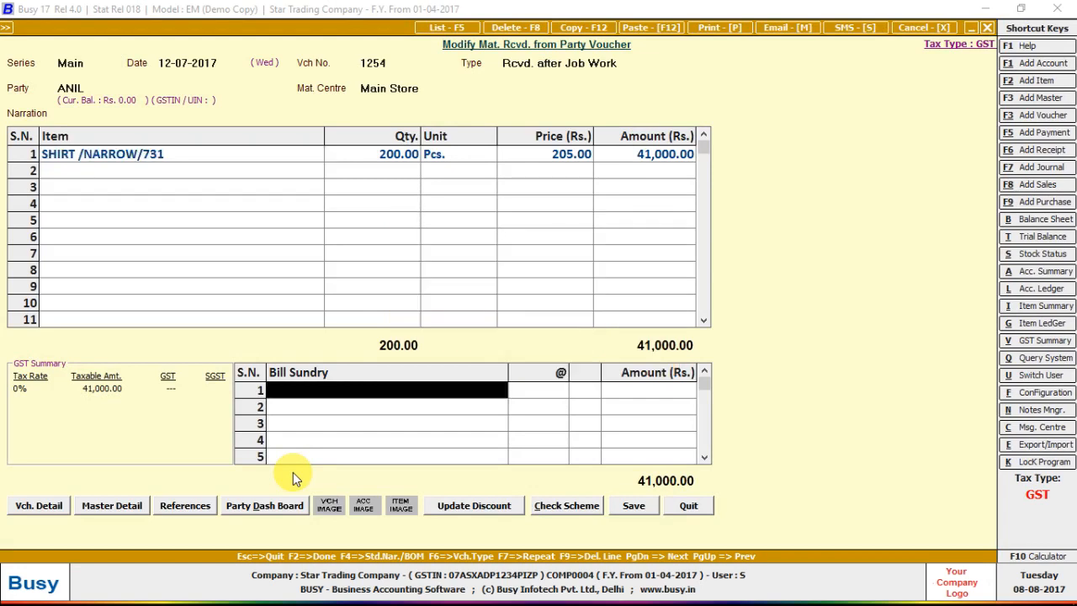
pyautogui.press('Return')
pyautogui.press('Return')
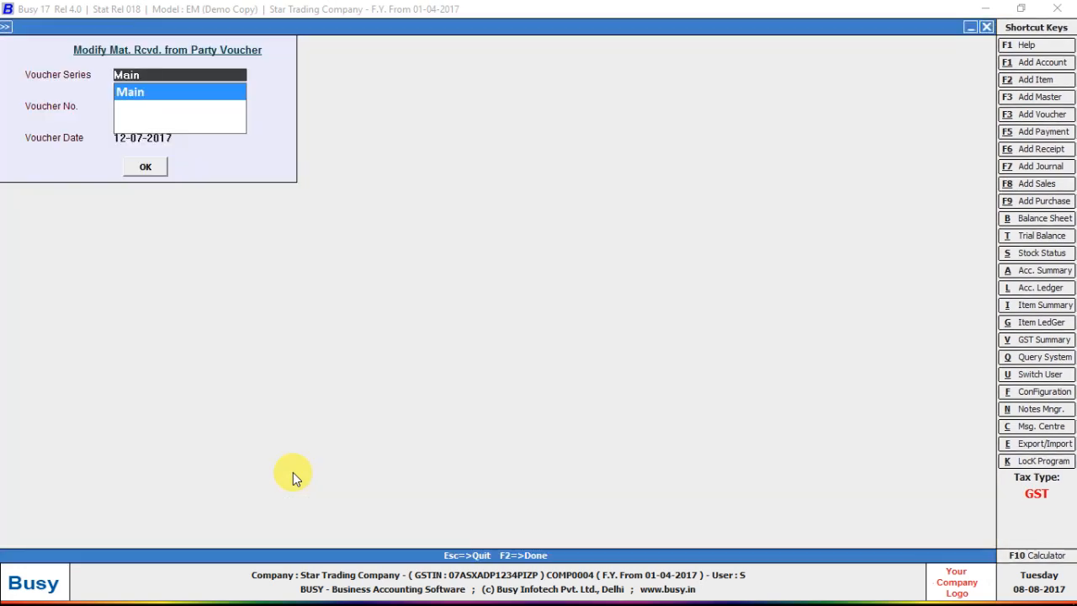
pyautogui.press('Escape')
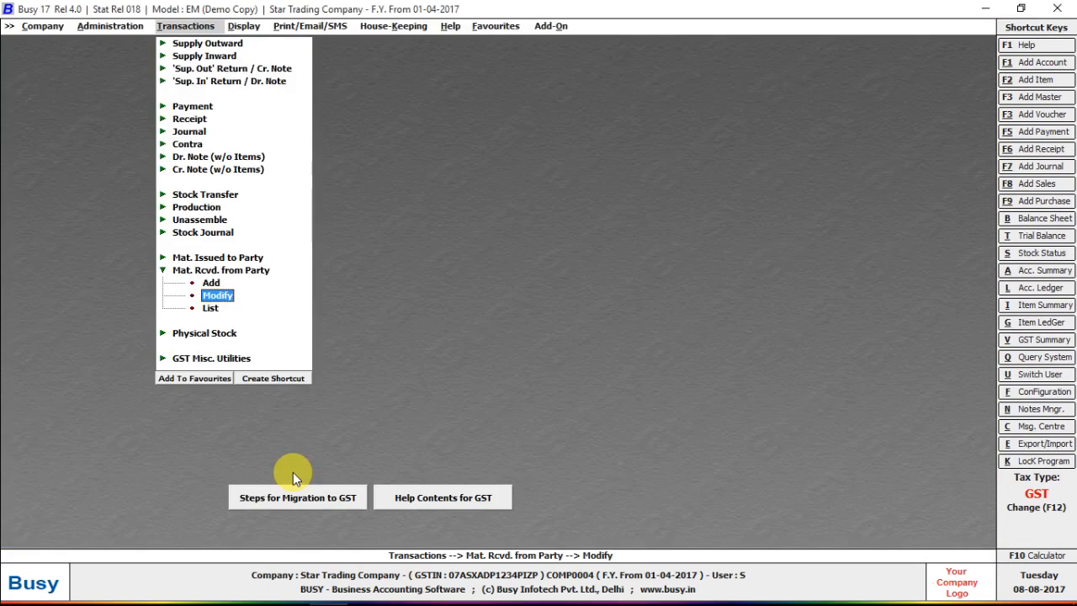
pyautogui.press('Up')
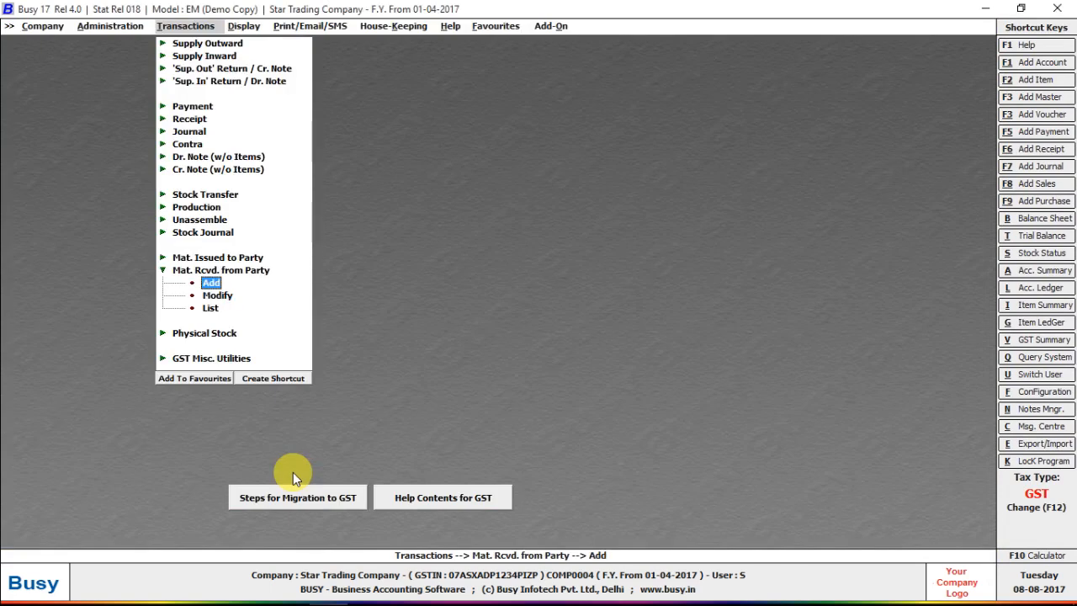
pyautogui.press('Return')
pyautogui.press('Return')
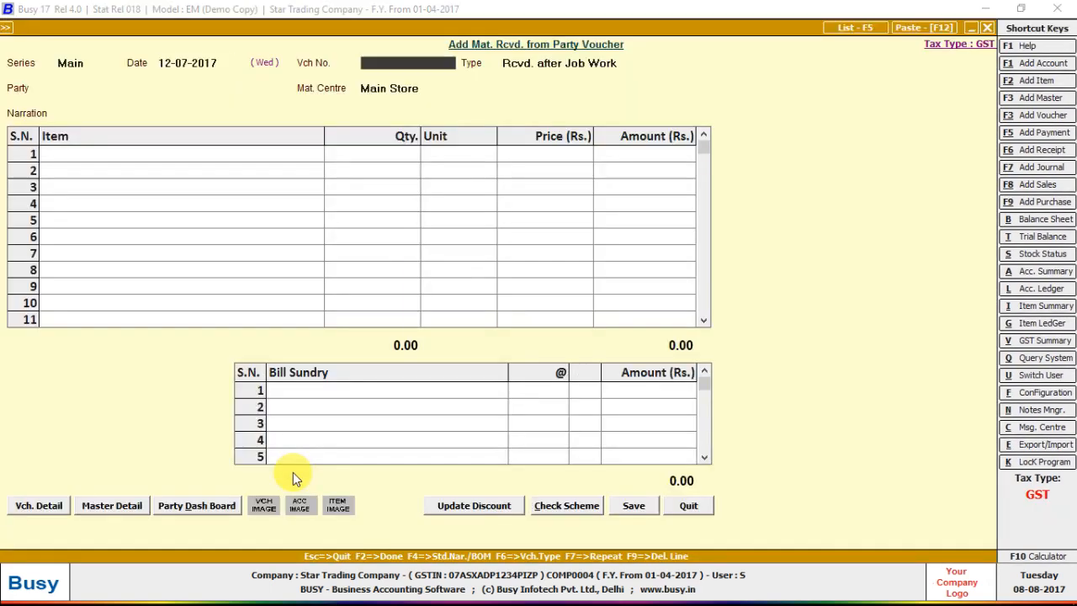
pyautogui.press('Return')
pyautogui.press('y')
pyautogui.press('Escape')
pyautogui.press('Return')
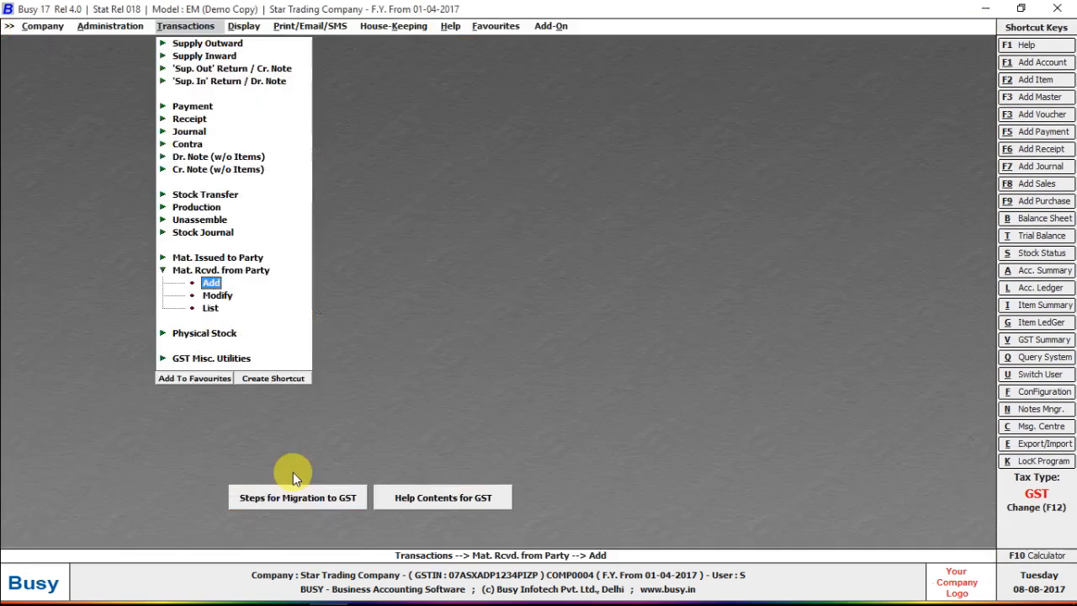
# Start a new Supply Inward voucher.
pyautogui.press('Escape')
pyautogui.press('Up')
pyautogui.press('Up')
pyautogui.press('Up')
pyautogui.press('Up')
pyautogui.press('Up')
pyautogui.press('Up')
pyautogui.press('Up')
pyautogui.press('Up')
pyautogui.press('Up')
pyautogui.press('Up')
pyautogui.press('Up')
pyautogui.press('Up')
pyautogui.press('Up')
pyautogui.press('Up')
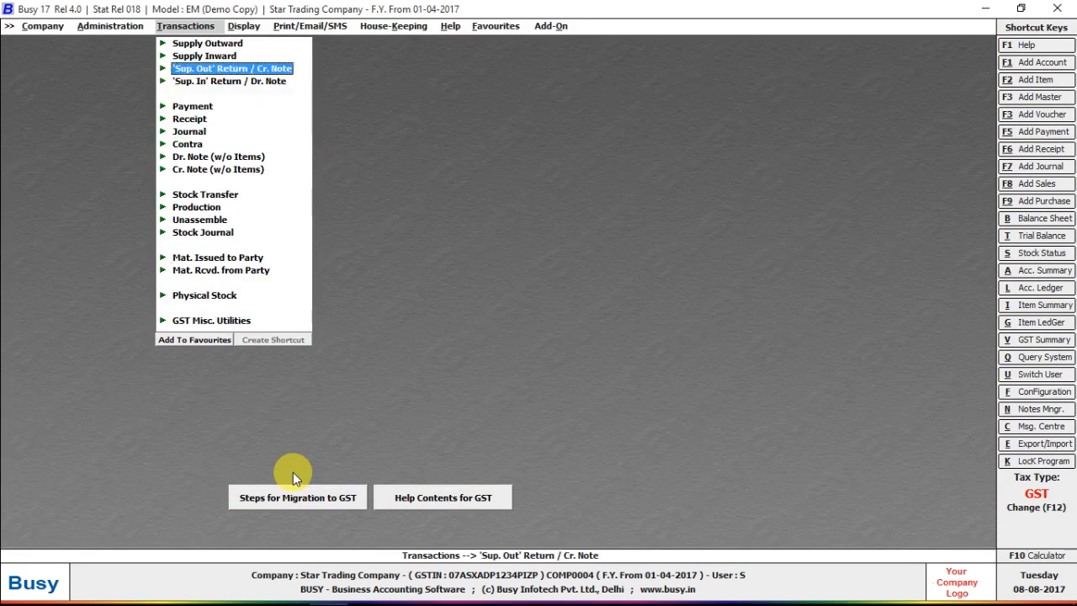
pyautogui.press('Return')
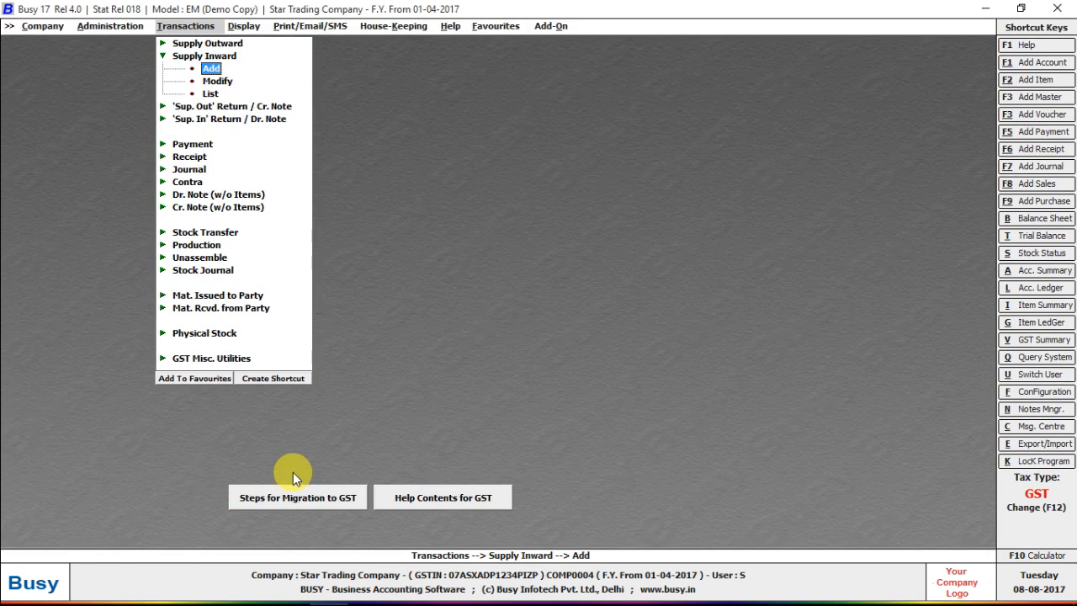
pyautogui.press('Return')
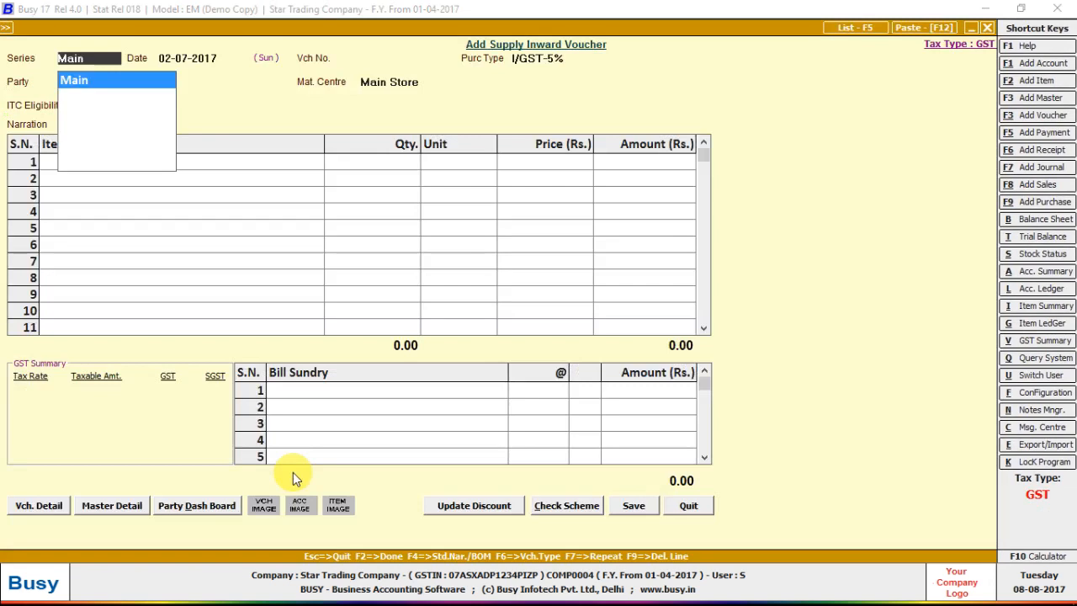
# Date the Supply Inward voucher 20-07-2017, number it 123 despite the duplicate, and choose purchase type L/GST-5%.
pyautogui.press('Return')
pyautogui.write('20-')
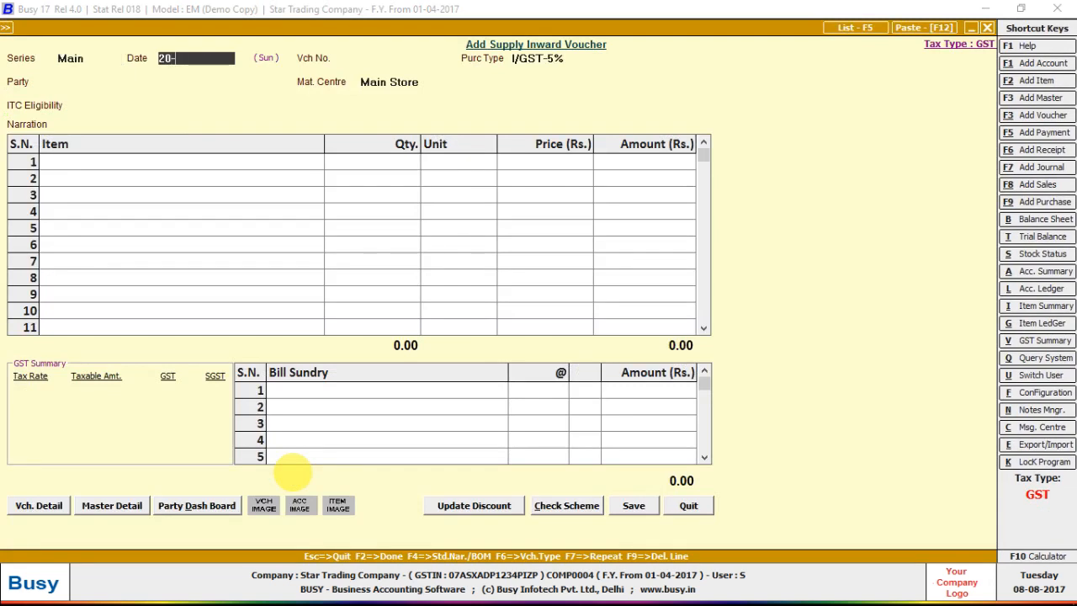
pyautogui.press('Return')
pyautogui.write('123')
pyautogui.press('Return')
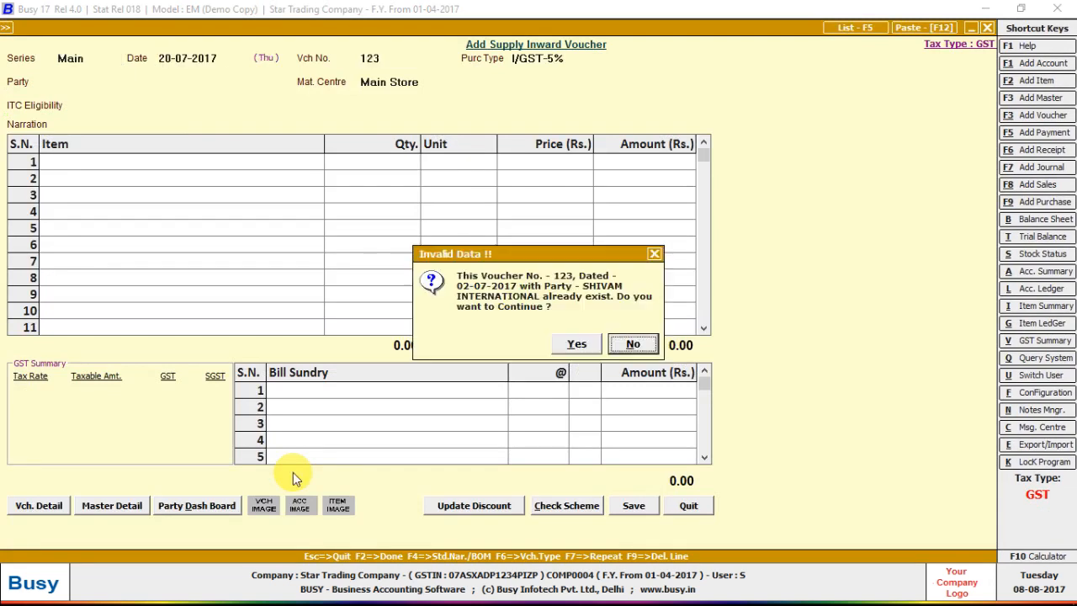
pyautogui.press('Left')
pyautogui.press('Return')
pyautogui.write('L')
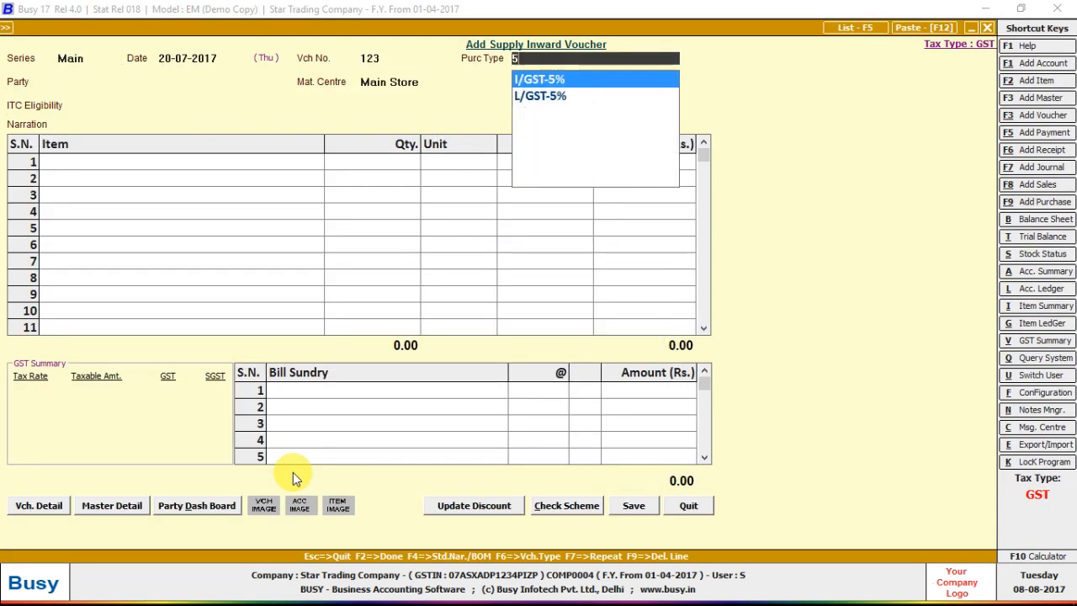
pyautogui.press('Return')
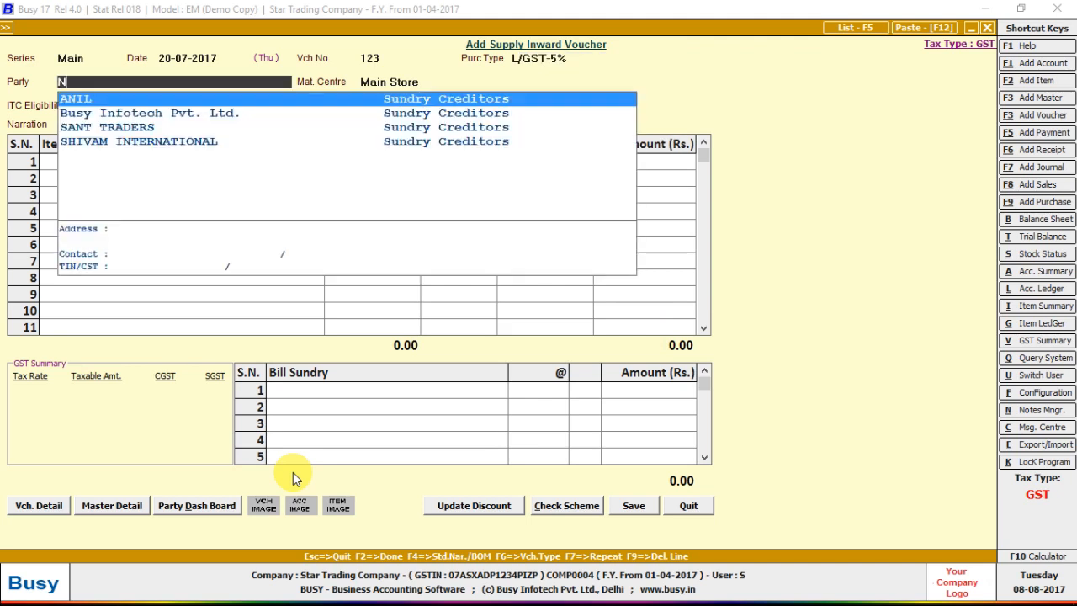
# Choose the second job worker's creditor account as the party and keep the Main Store material centre.
pyautogui.write('MOHI')
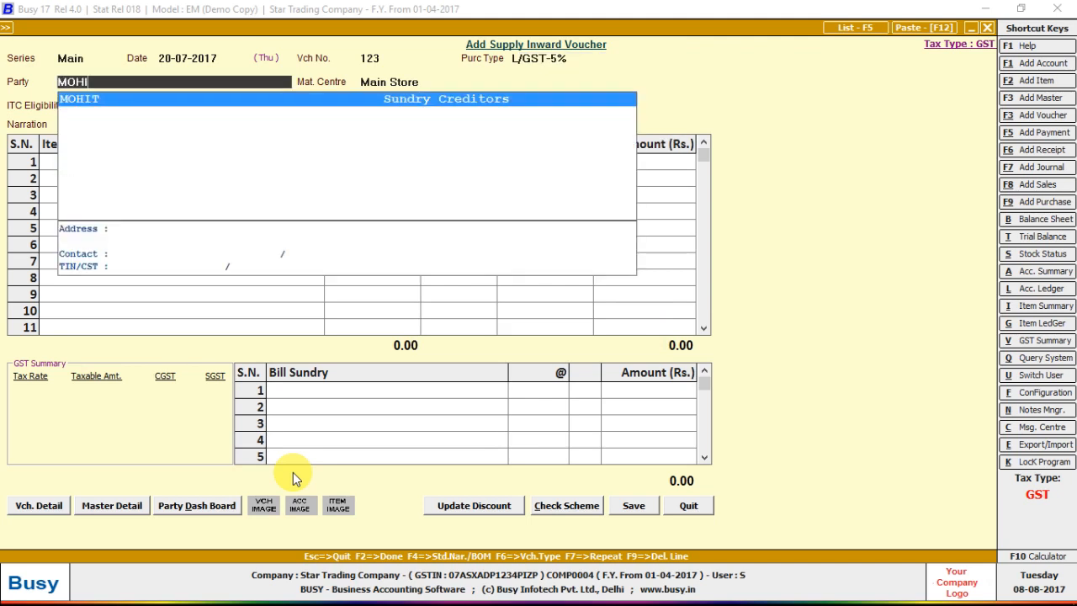
pyautogui.press('Return')
pyautogui.press('Return')
# Add the item SHIRT /NARROW/731 with a quantity of 200 pieces.
pyautogui.press('Down')
pyautogui.press('Down')
pyautogui.press('Down')
pyautogui.press('Down')
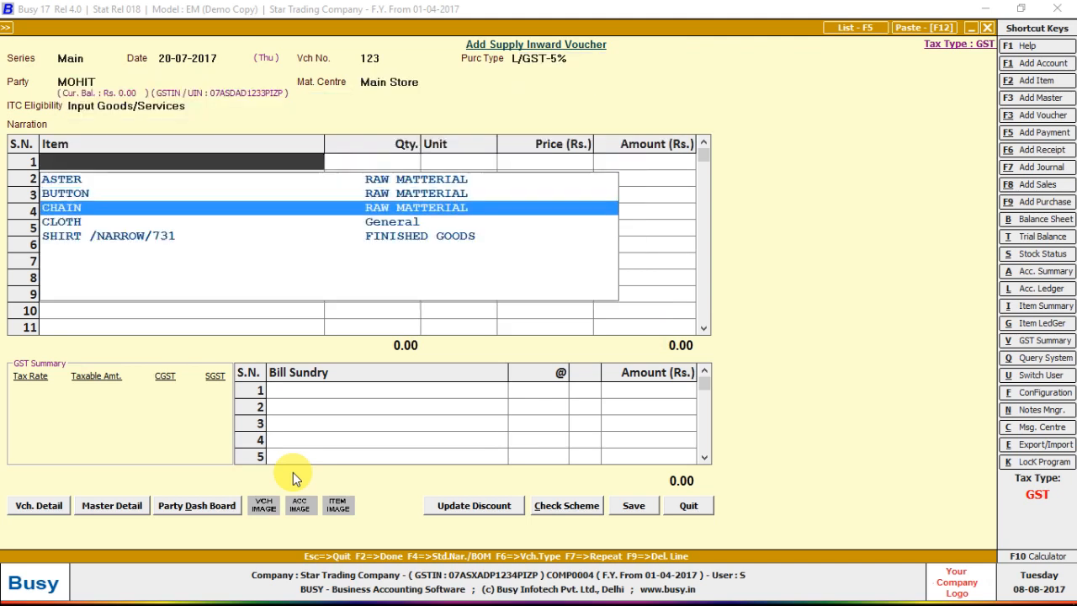
pyautogui.press('Return')
pyautogui.write('200')
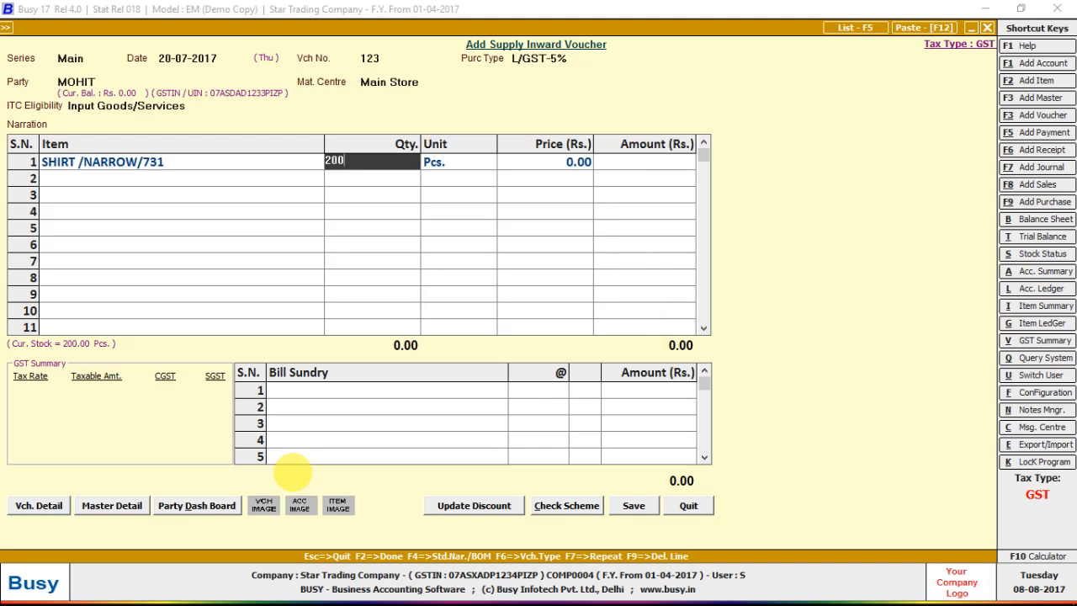
# Accept the pending job ID for the shirts and set the consumed quantity of CLOTH to 300 metres.
pyautogui.press('Return')
pyautogui.press('Return')
pyautogui.press('Return')
pyautogui.press('Return')
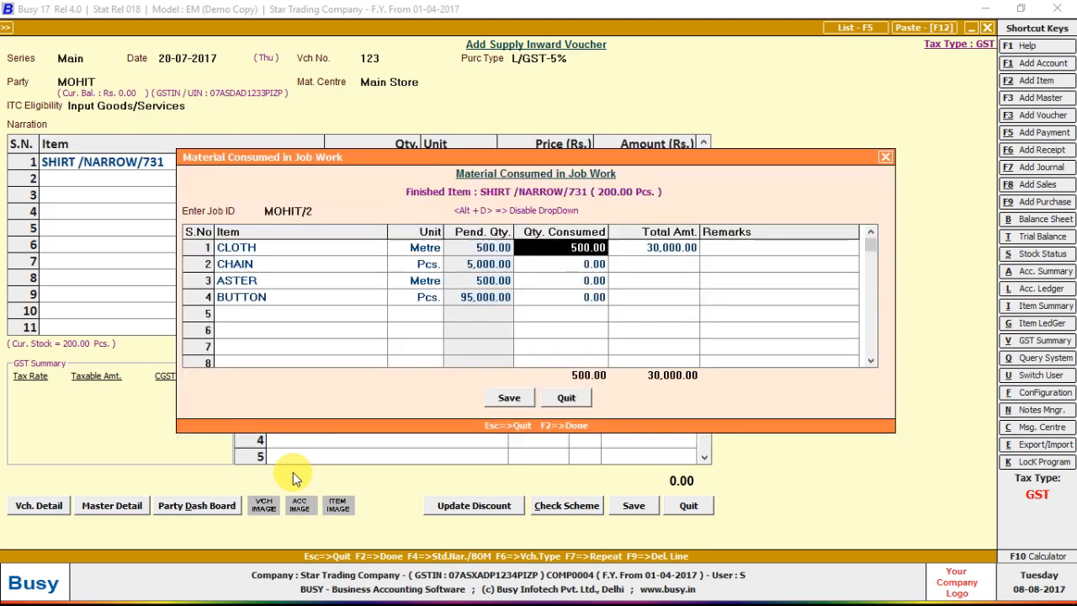
pyautogui.write('300')
pyautogui.press('Return')
pyautogui.press('Return')
# Set the consumed quantity of CHAIN to 2,000 pieces.
pyautogui.press('Return')
pyautogui.press('Return')
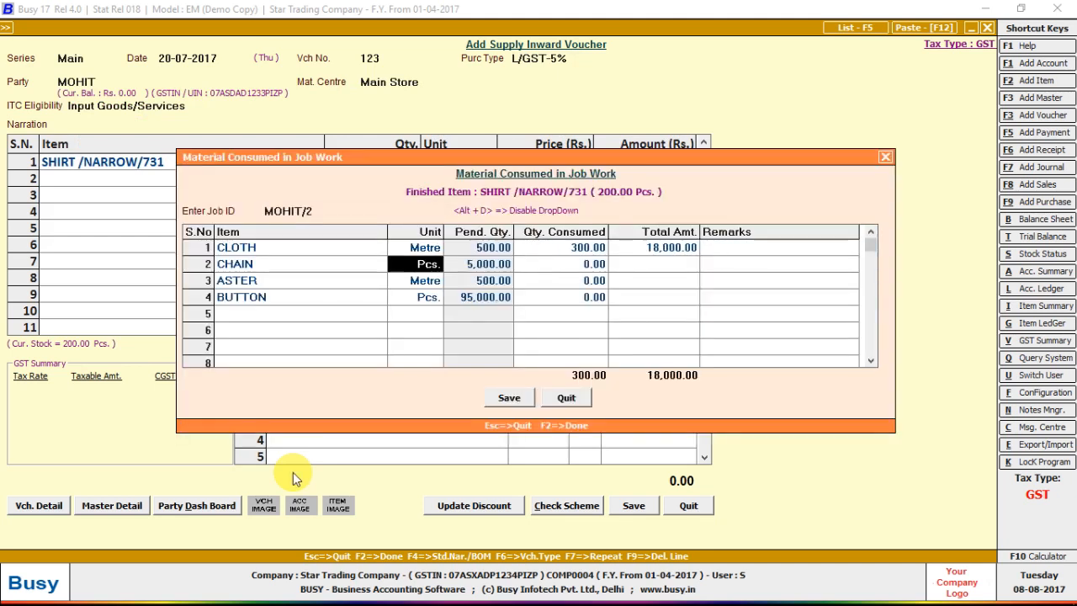
pyautogui.write('2000')
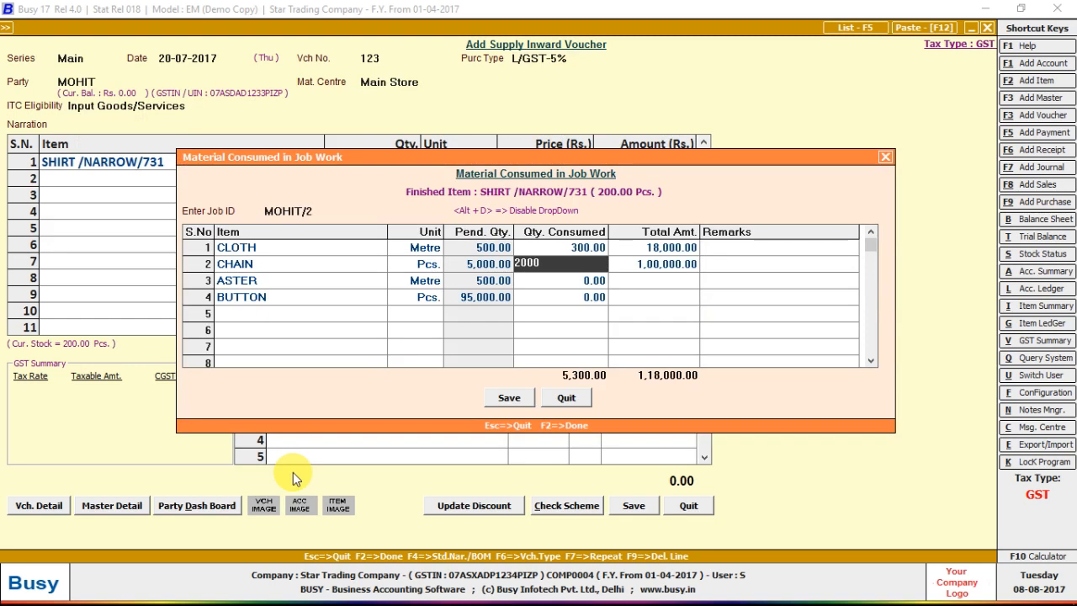
pyautogui.press('Return')
pyautogui.press('Return')
# Set the consumed quantity of ASTER to 400 metres.
pyautogui.press('Return')
pyautogui.press('Return')
pyautogui.press('Return')
pyautogui.press('Return')
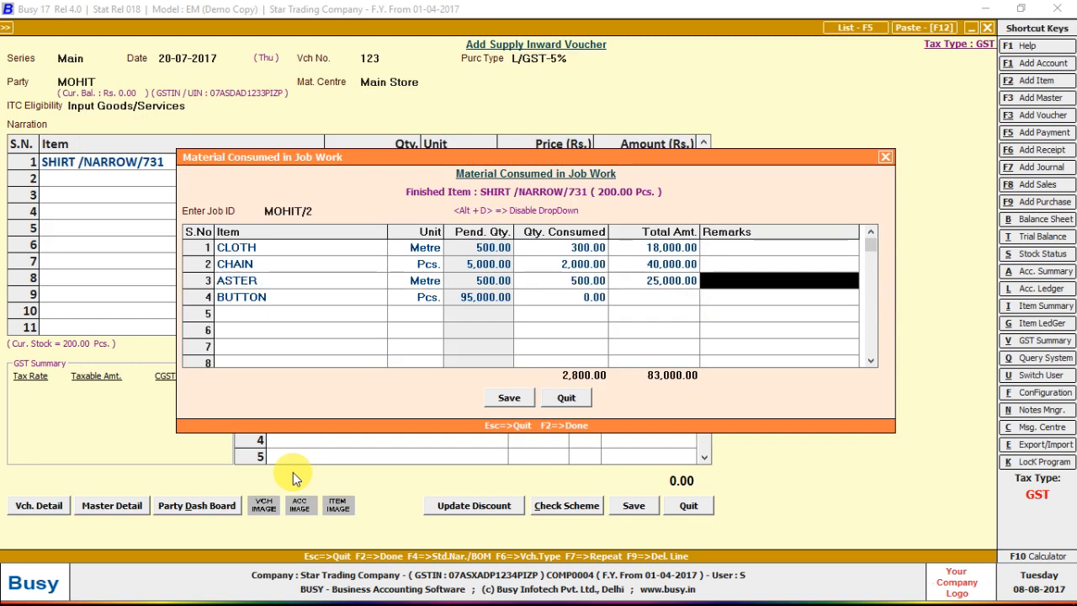
pyautogui.hotkey('shift', 'Tab')
pyautogui.hotkey('shift', 'Tab')
pyautogui.write('400')
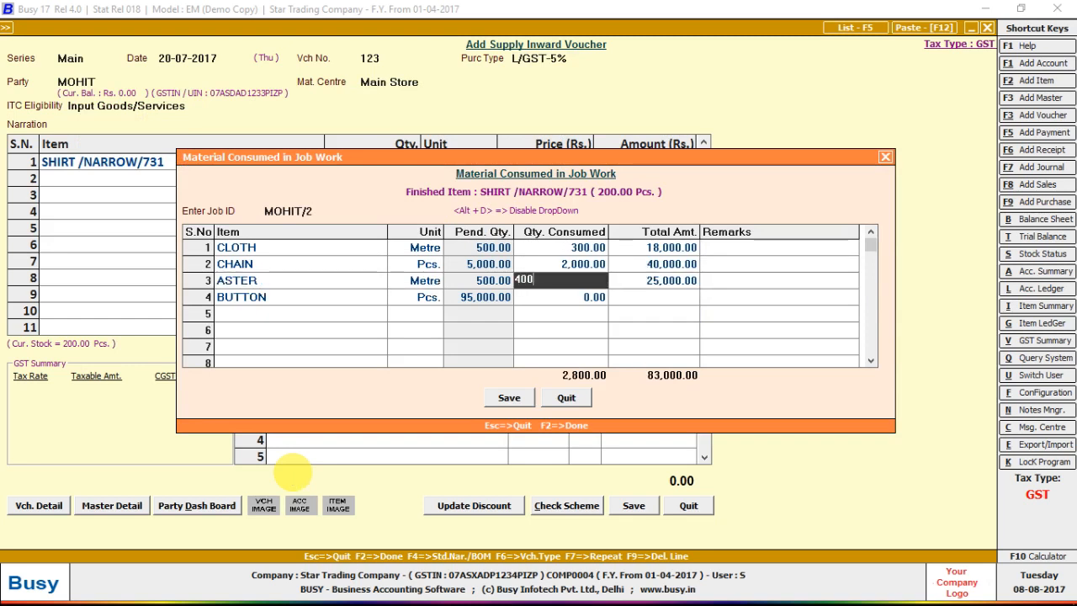
pyautogui.press('Return')
pyautogui.press('Return')
# Set the consumed quantity of BUTTON to 600 pieces and save the consumed materials.
pyautogui.press('Return')
pyautogui.press('Return')
pyautogui.press('Return')
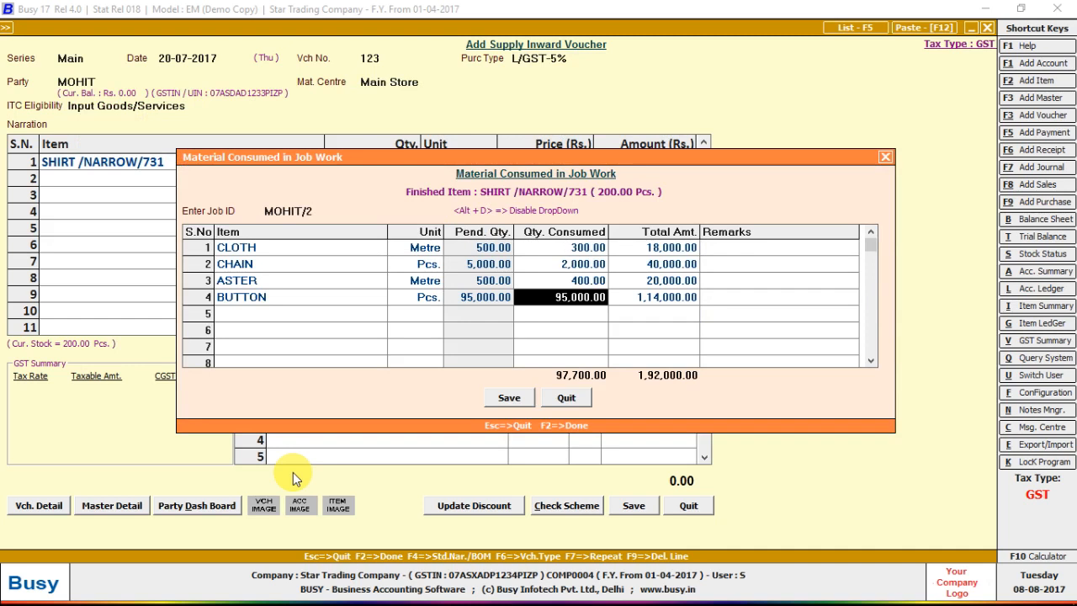
pyautogui.write('600')
pyautogui.press('Return')
pyautogui.press('F2')
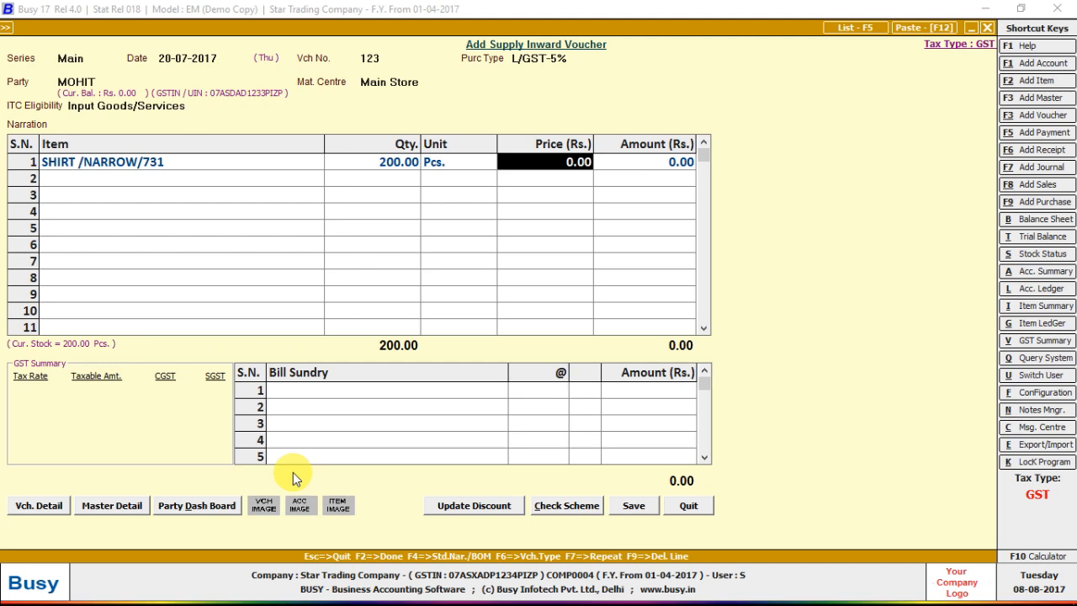
# Set the job-work price of the 200 shirts to Rs. 50 per piece.
pyautogui.write('50')
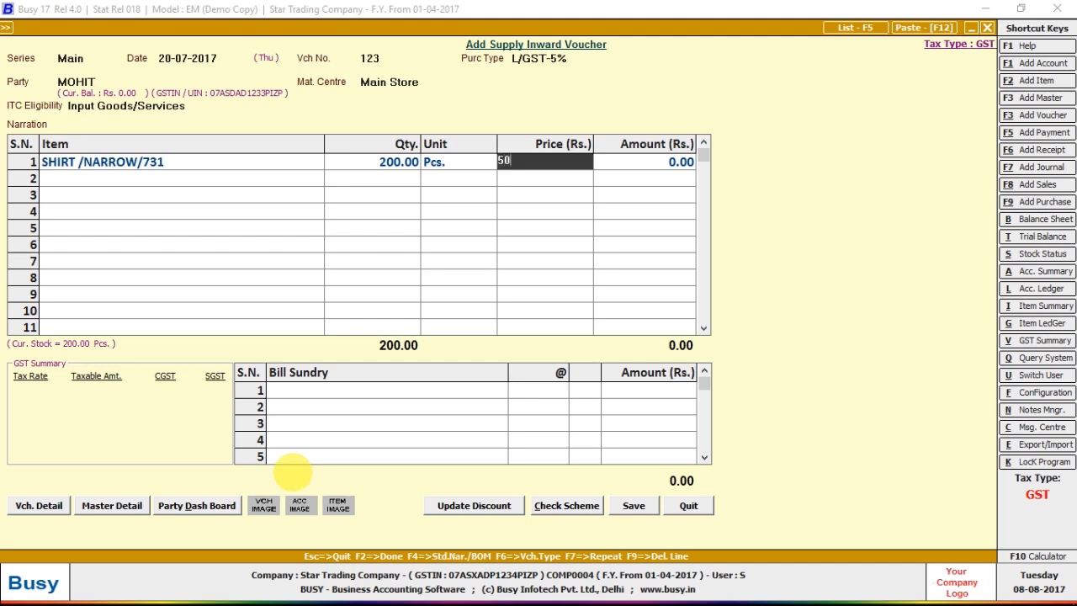
pyautogui.press('Return')
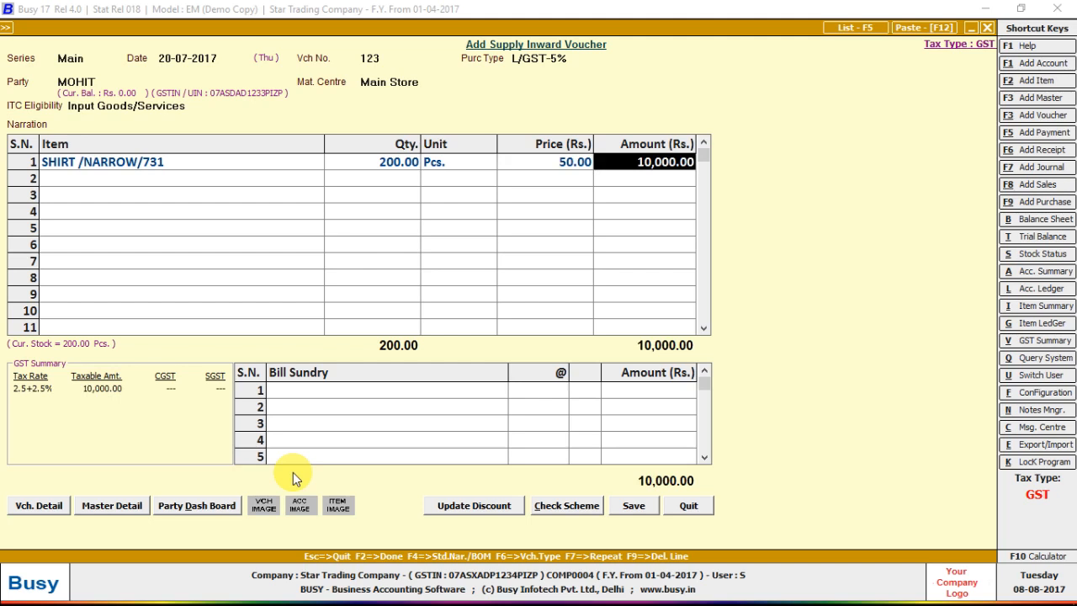
pyautogui.press('Return')
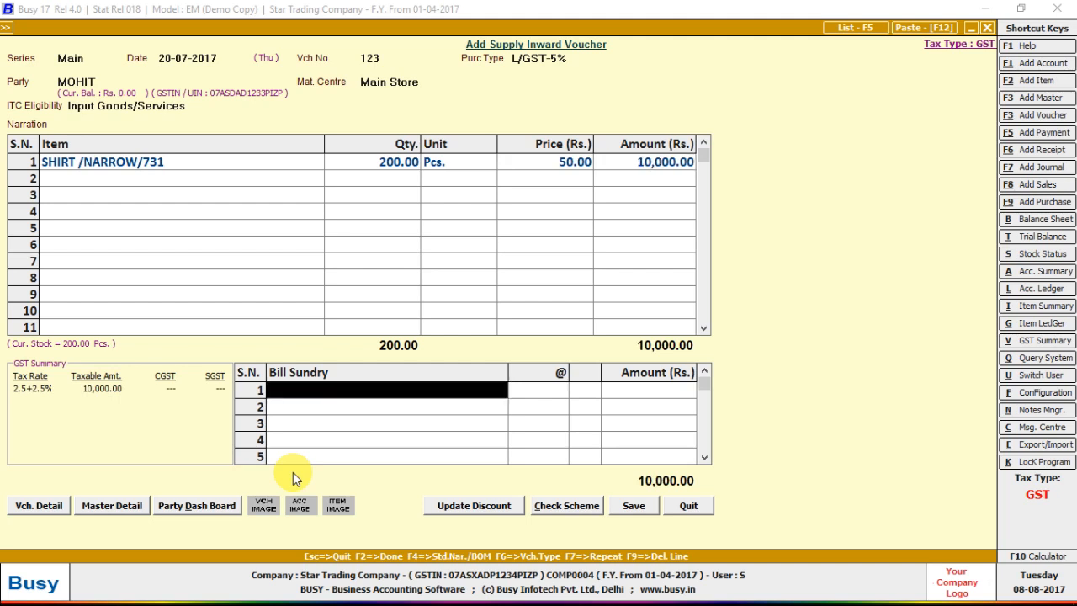
# Add CGST at 2.5 % as the first bill sundry of the supply inward voucher.
pyautogui.write('O')
pyautogui.press('BackSpace')
pyautogui.write('CG')
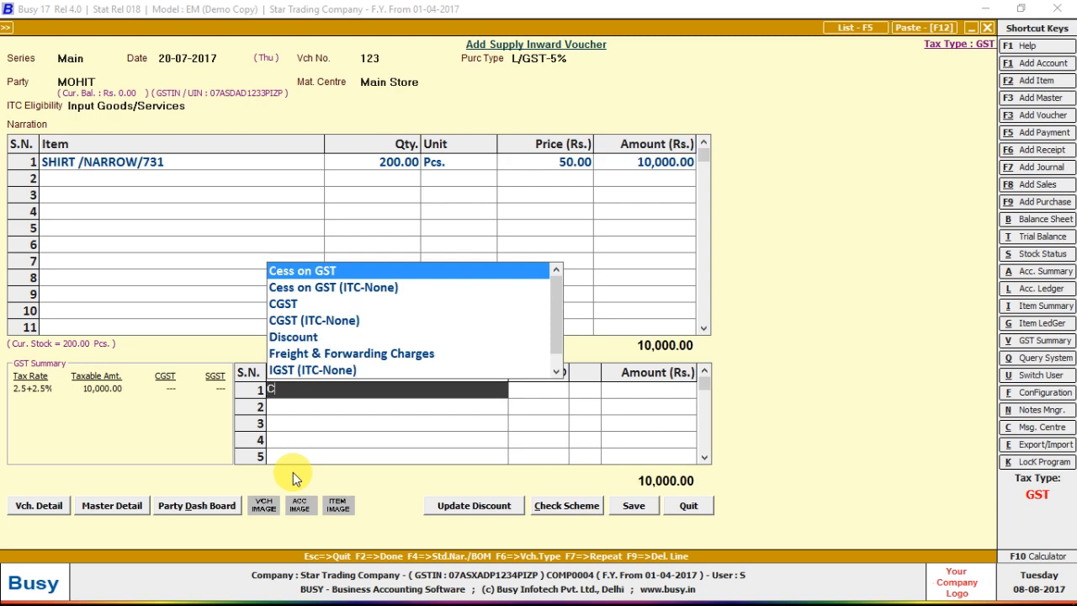
pyautogui.press('Down')
pyautogui.press('Down')
pyautogui.press('Return')
pyautogui.press('Return')
pyautogui.press('Return')
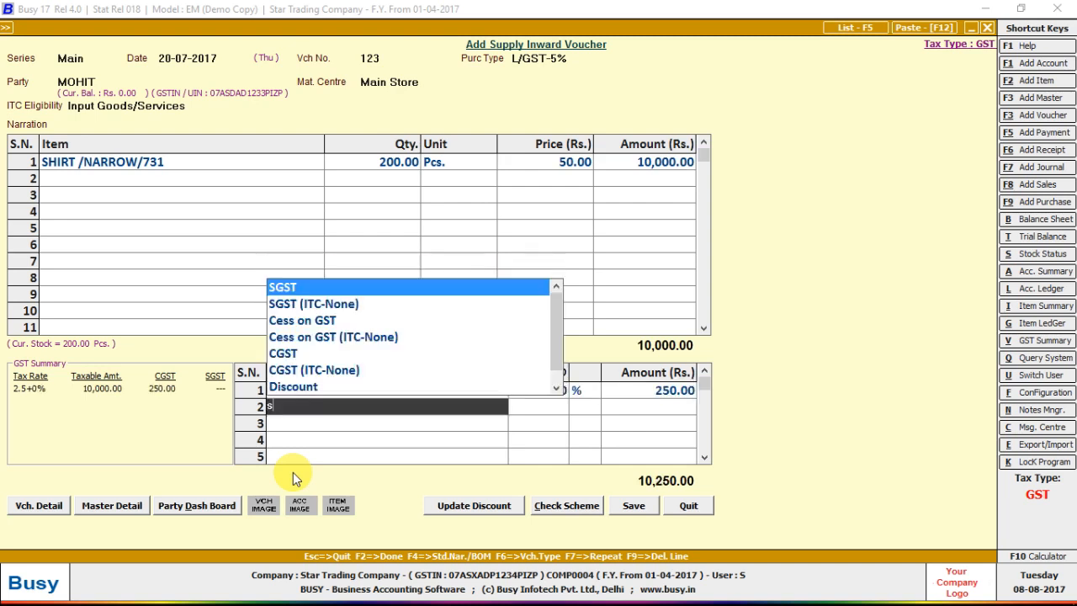
# Add SGST at 2.5 % as the second bill sundry and save the voucher with its GST reporting details.
pyautogui.write('SGST')
pyautogui.press('Return')
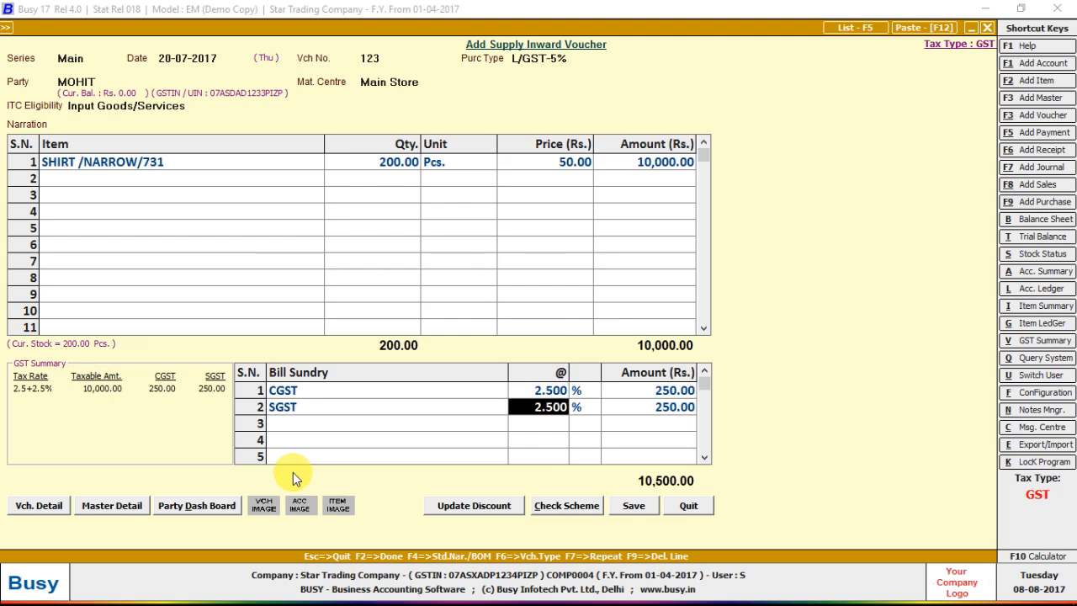
pyautogui.press('F2')
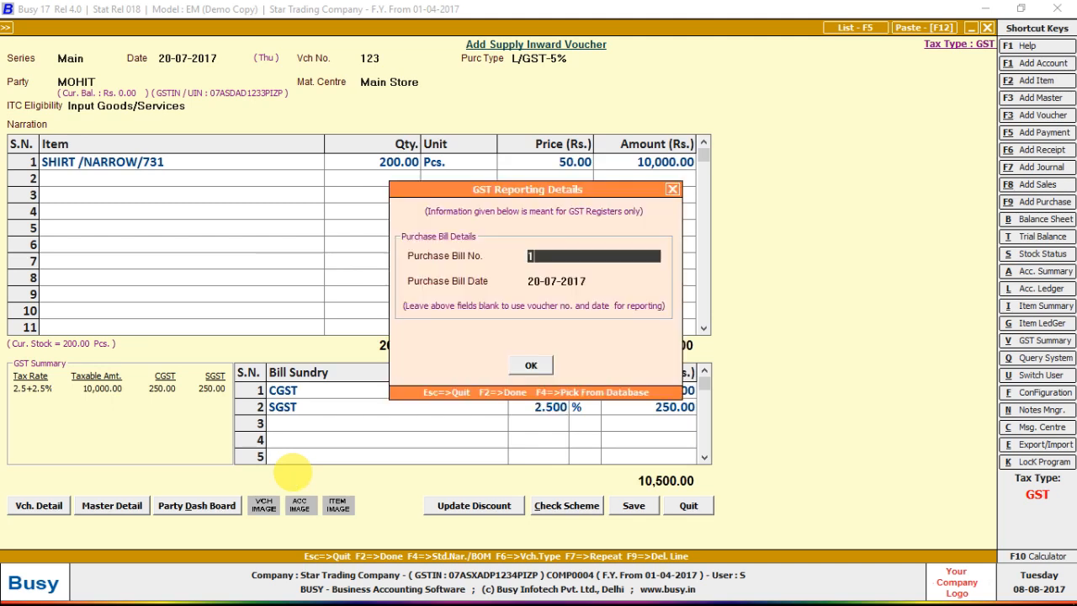
pyautogui.press('F2')
pyautogui.press('Return')
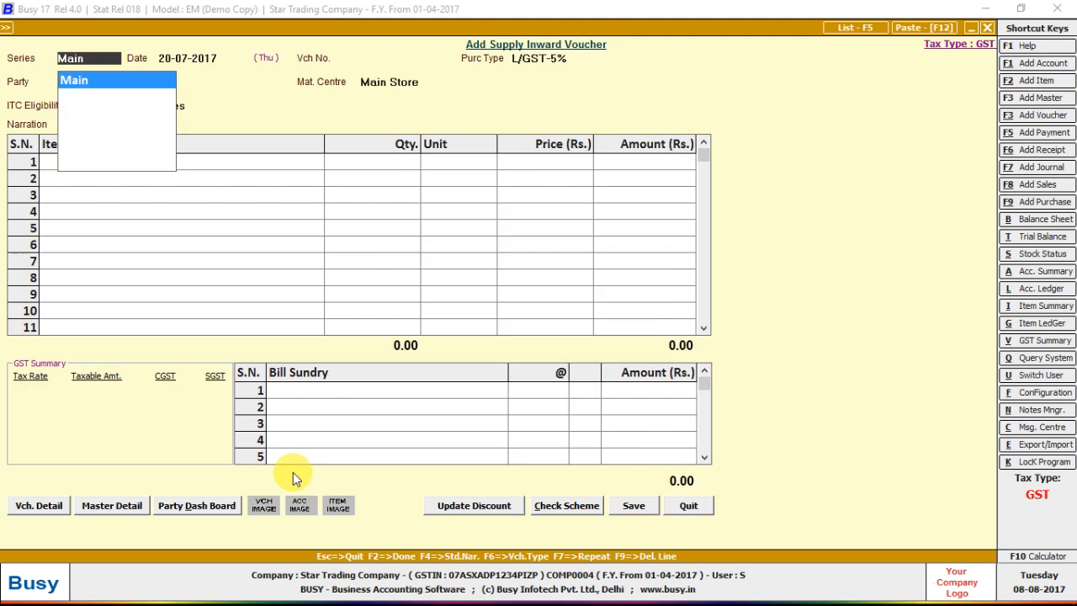
# Leave voucher entry and open the Job Register among the out-side job work reports.
pyautogui.press('Escape')
pyautogui.press('Escape')
pyautogui.press('Right')
pyautogui.press('Down')
pyautogui.press('Down')
pyautogui.press('Down')
pyautogui.press('Down')
pyautogui.press('Down')
pyautogui.press('Down')
pyautogui.press('Down')
pyautogui.press('Down')
pyautogui.press('Down')
pyautogui.press('Down')
pyautogui.press('Down')
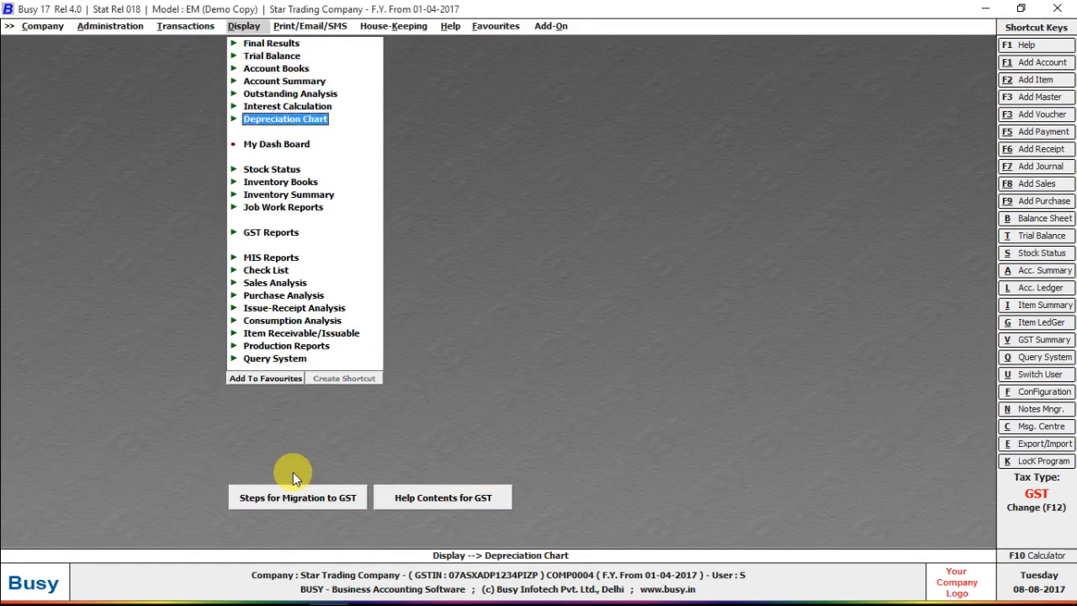
pyautogui.press('Return')
pyautogui.press('Return')
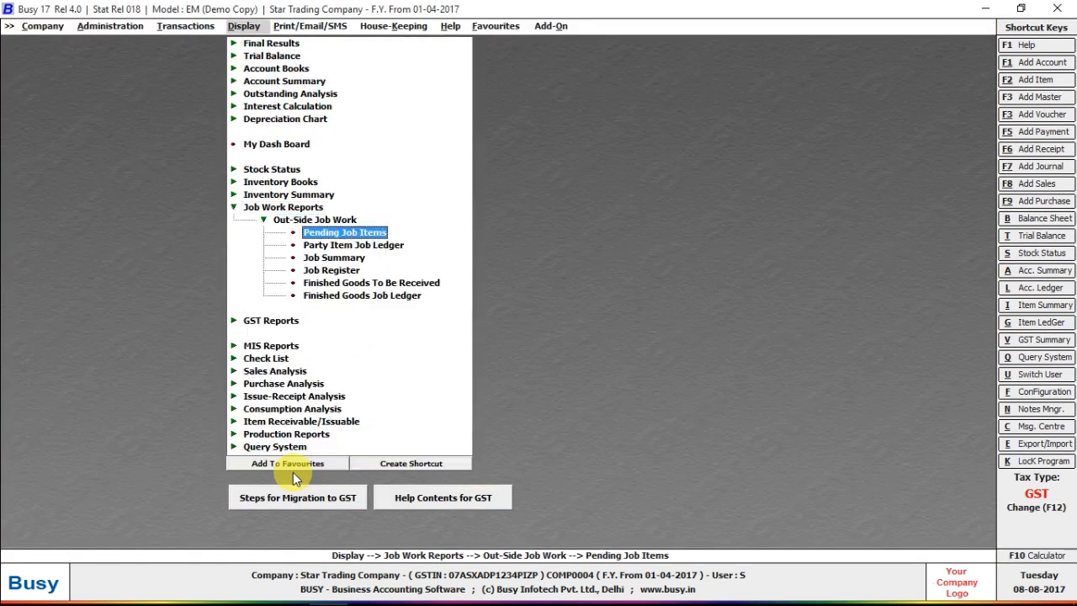
pyautogui.press('Down')
pyautogui.press('Down')
pyautogui.press('Down')
pyautogui.press('Return')
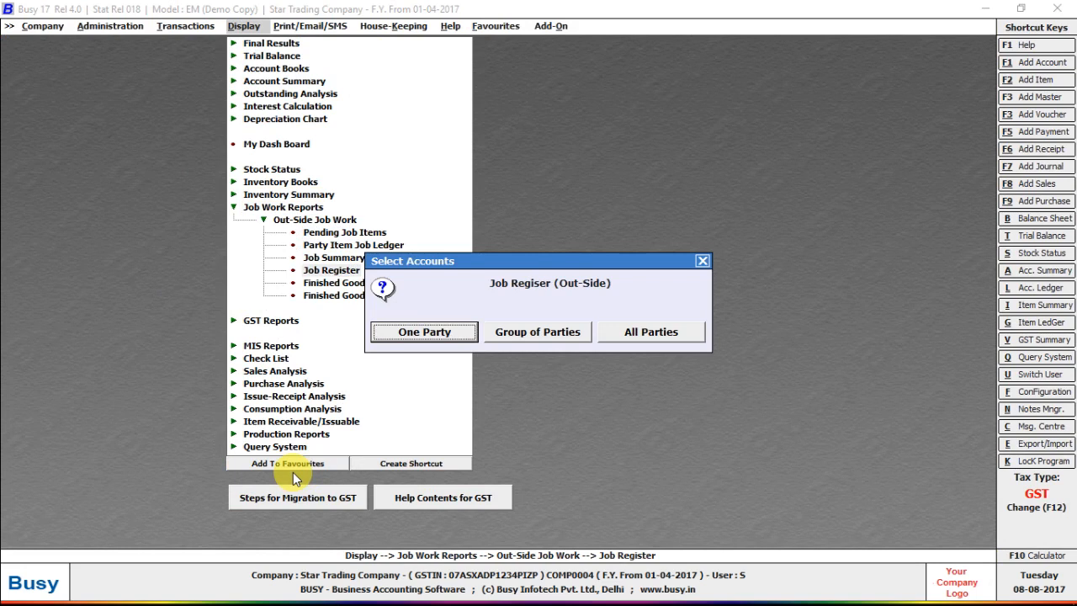
# Display the Job Register for the single job worker who made the shirts, covering all job IDs.
pyautogui.press('Return')
pyautogui.press('Down')
pyautogui.press('Down')
pyautogui.press('Down')
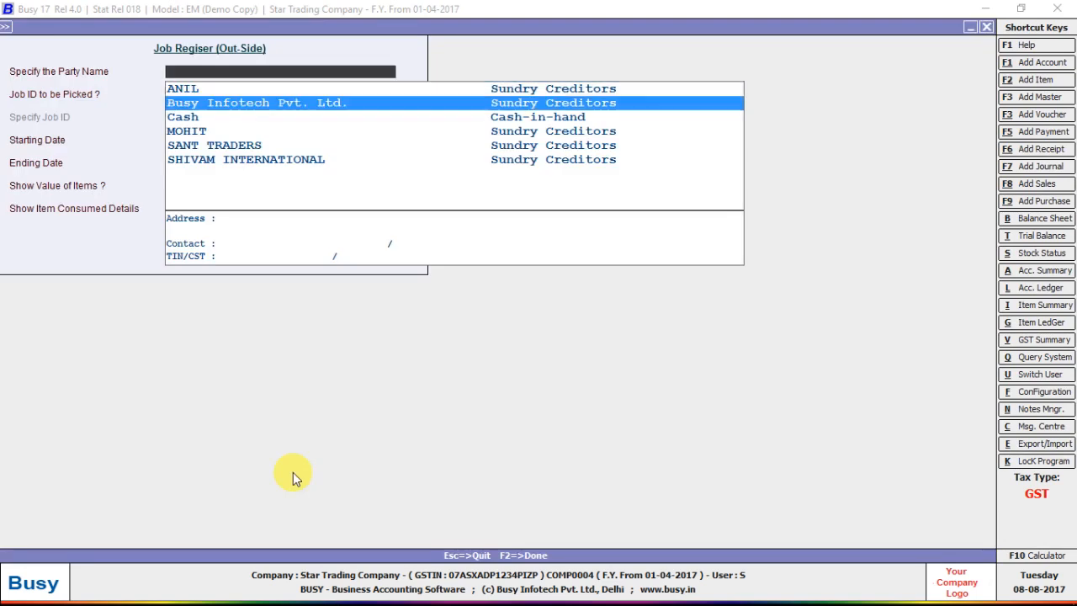
pyautogui.press('Return')
pyautogui.press('F2')
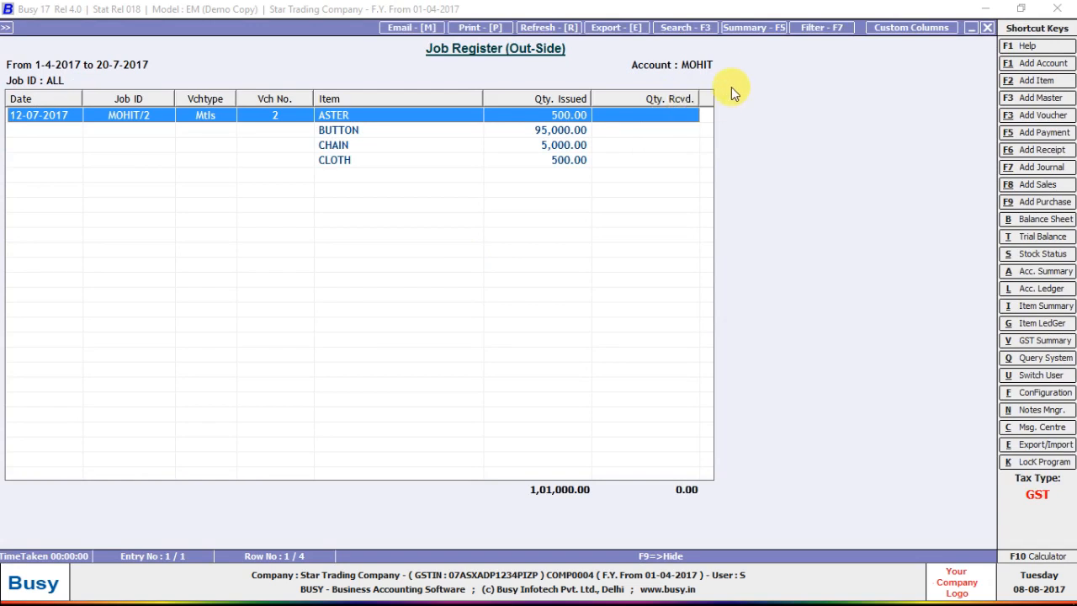
# Redisplay the job worker's register with the ending date 30-07-2017 and examine the issued and received item quantities.
pyautogui.press('Escape')
pyautogui.press('Return')
pyautogui.press('Return')
pyautogui.press('Return')
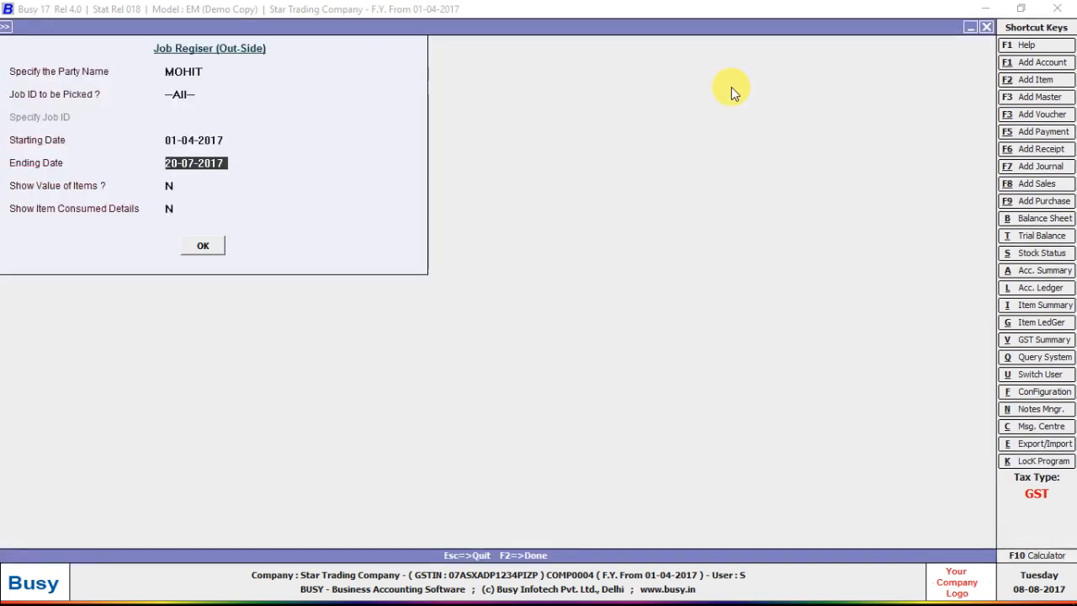
pyautogui.write('30-')
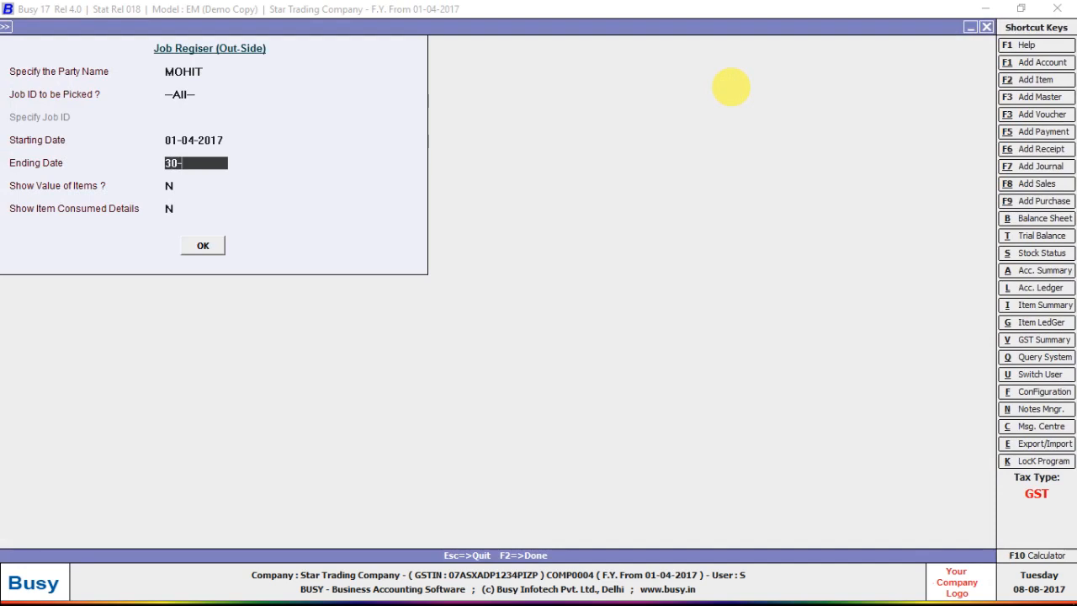
pyautogui.press('Return')
pyautogui.press('Return')
pyautogui.press('Return')
pyautogui.press('Return')
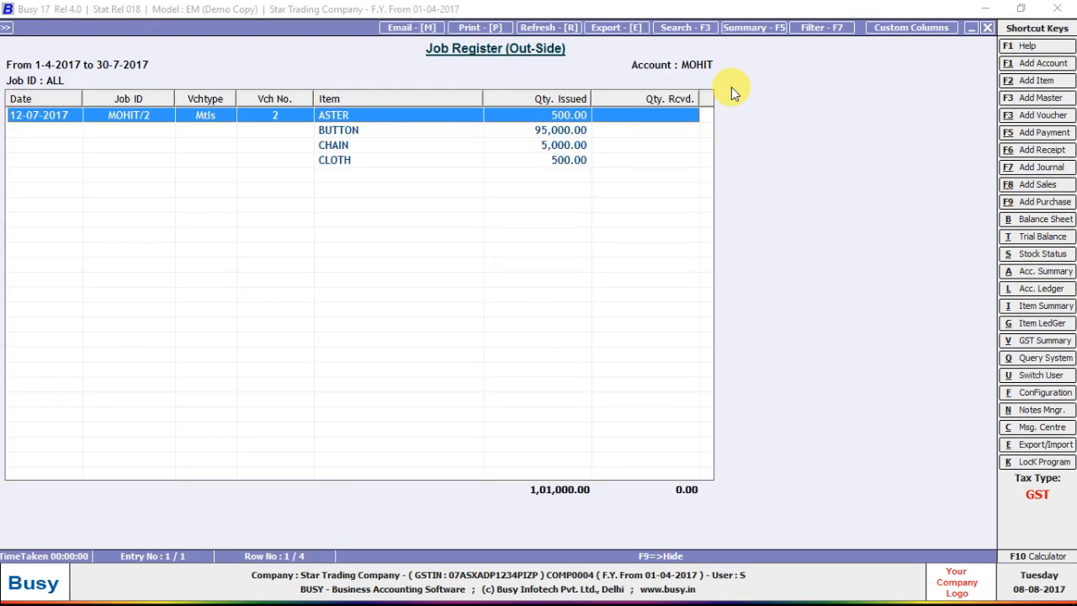
pyautogui.press('Down')
pyautogui.press('Down')
pyautogui.press('Down')
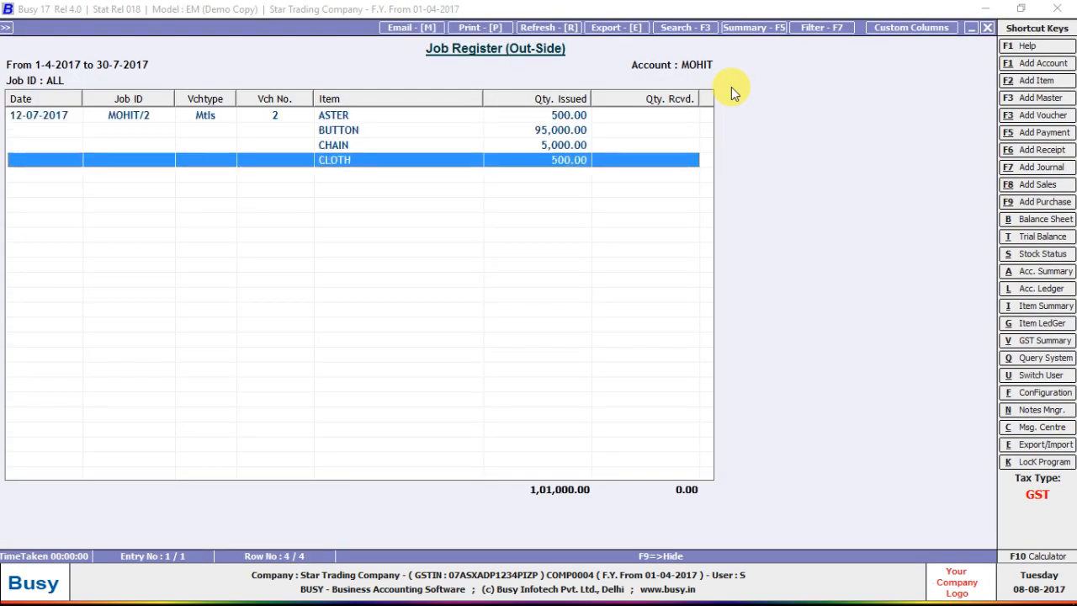
# Reopen the Job Register for the same job worker with the period 01-04-2017 to 20-07-2017.
pyautogui.press('Escape')
pyautogui.press('Escape')
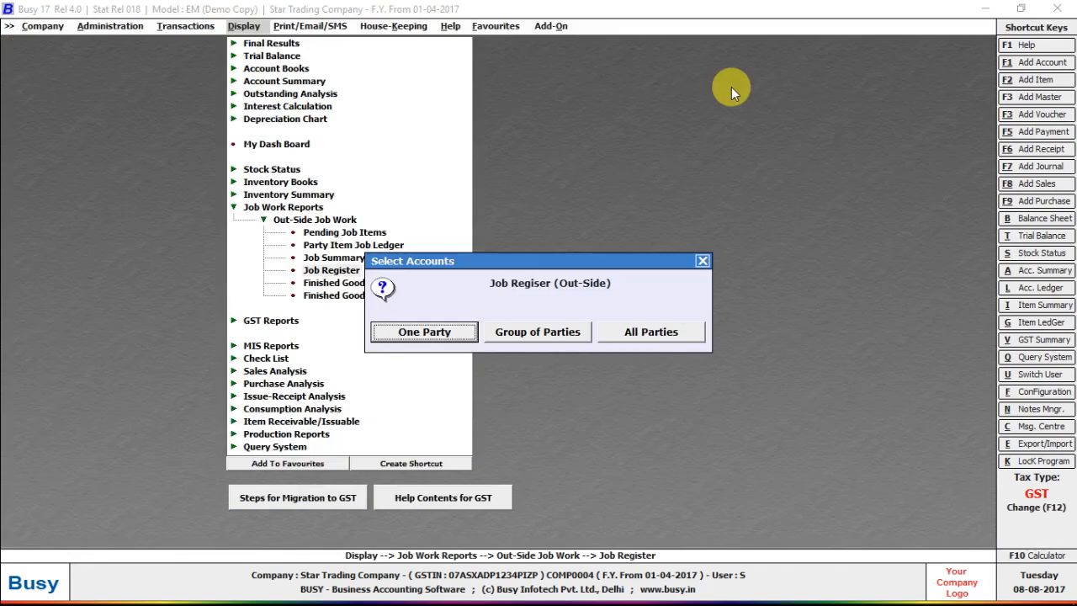
pyautogui.press('Escape')
pyautogui.press('Return')
pyautogui.press('Return')
pyautogui.press('Return')
pyautogui.press('Return')
pyautogui.press('Return')
pyautogui.press('Return')
pyautogui.press('Return')
pyautogui.press('Return')
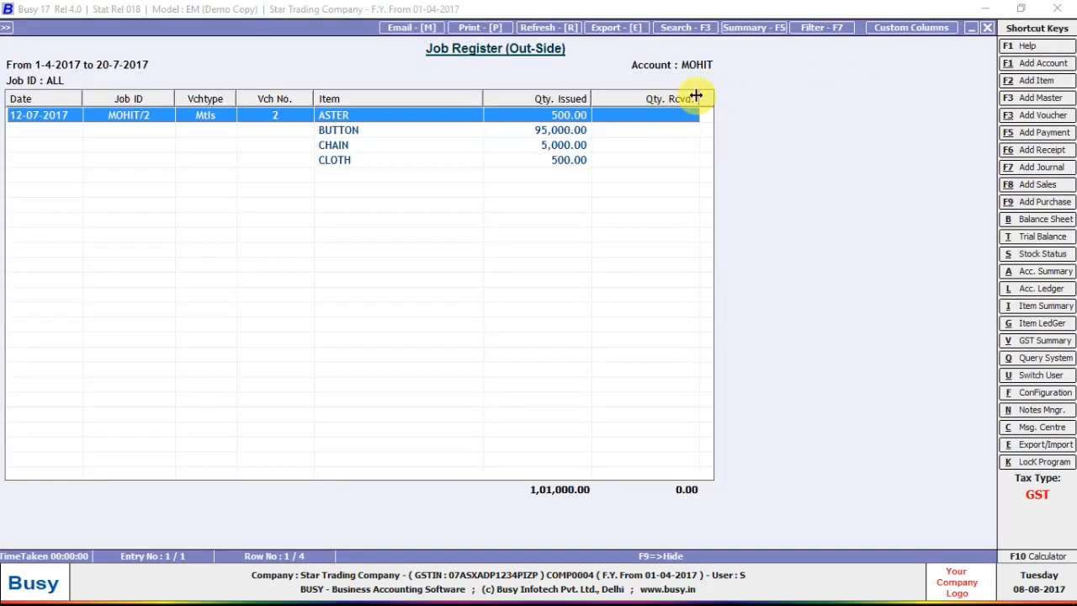
# Widen the Qty. Rcvd. column of the Job Register to inspect it and close the report.
pyautogui.moveTo(698, 98)
pyautogui.mouseDown()
pyautogui.moveTo(637, 97)
pyautogui.moveTo(711, 95)
pyautogui.mouseUp()
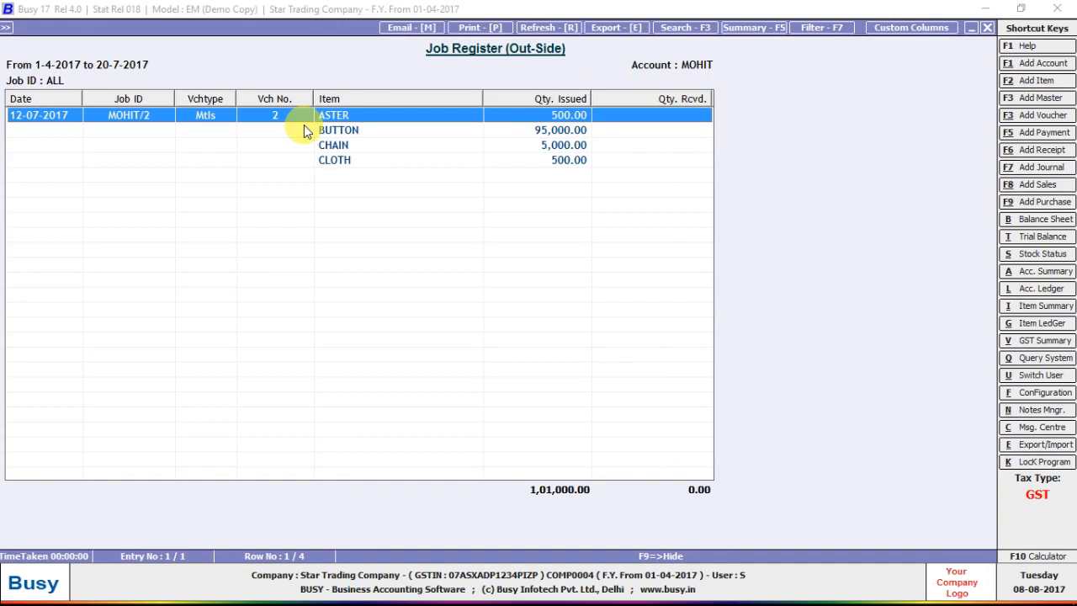
pyautogui.moveTo(314, 99); pyautogui.dragTo(287, 98)
pyautogui.press('Escape')
pyautogui.press('Escape')
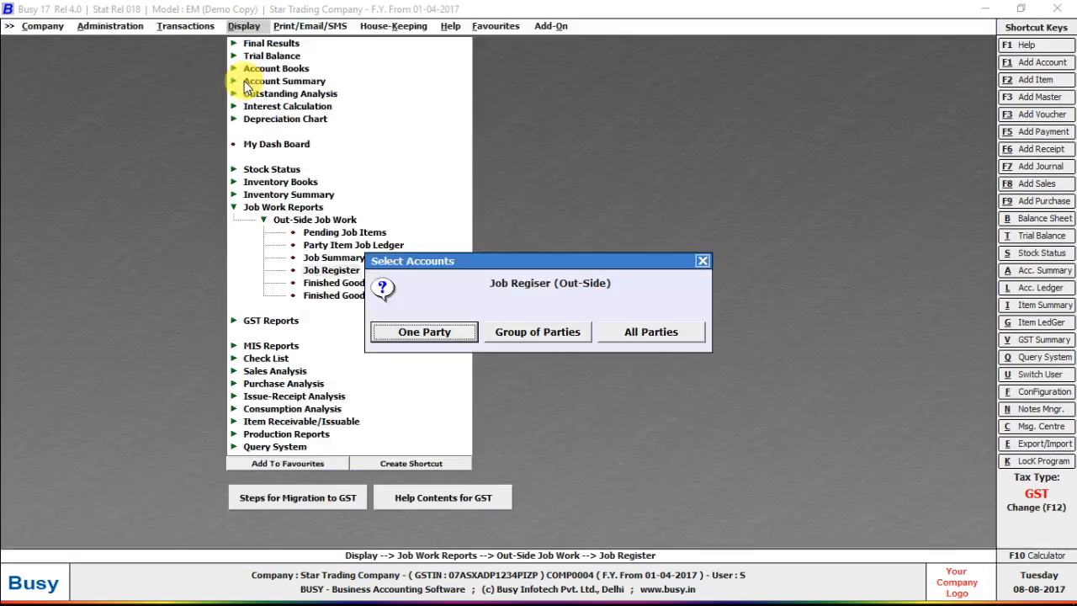
pyautogui.press('Escape')
pyautogui.press('Up')
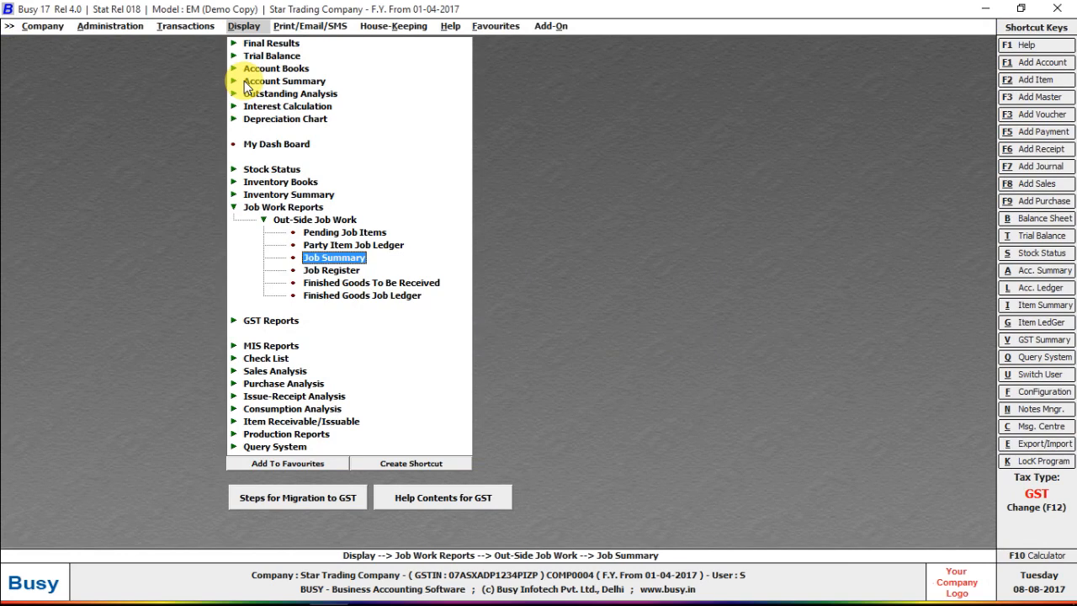
pyautogui.press('Up')
pyautogui.press('Return')
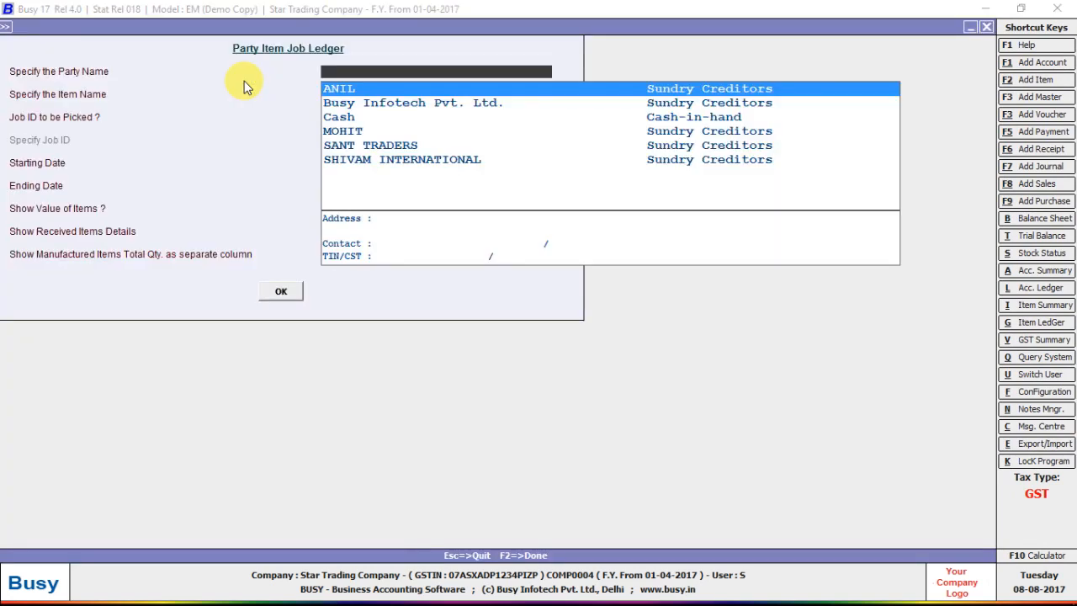
pyautogui.press('Down')
pyautogui.press('Down')
pyautogui.press('Down')
pyautogui.press('Return')
pyautogui.press('Return')
pyautogui.press('Return')
pyautogui.press('Return')
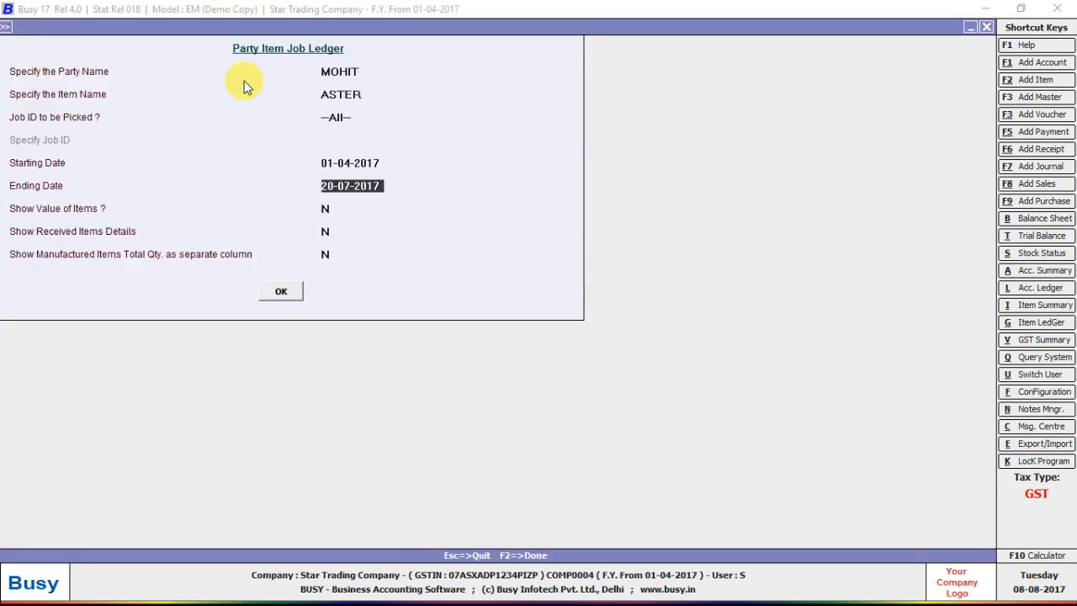
pyautogui.press('Up')
pyautogui.press('Up')
pyautogui.press('Up')
pyautogui.press('Up')
pyautogui.press('Escape')
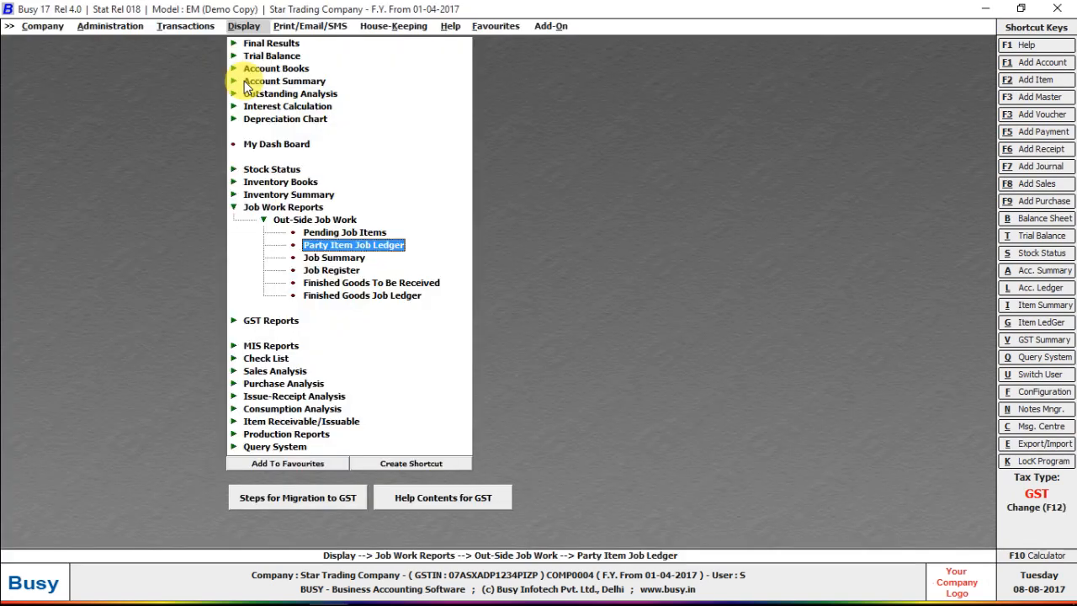
# View the same job worker's Job Register for all job IDs without item values or consumed-item details and close it.
pyautogui.press('Up')
pyautogui.press('Down')
pyautogui.press('Down')
pyautogui.press('Down')
pyautogui.press('Return')
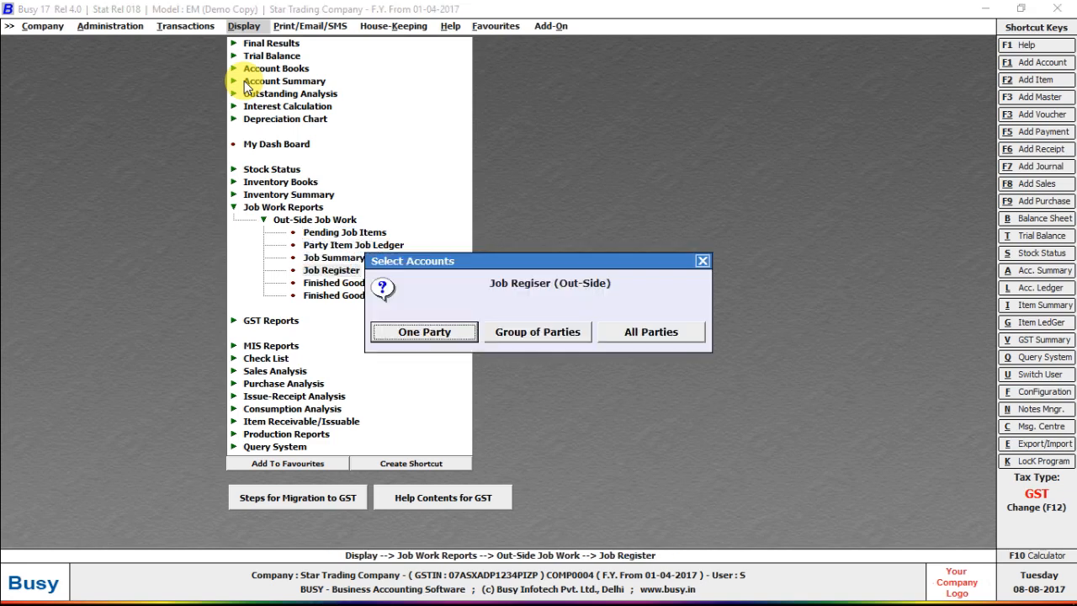
pyautogui.press('Return')
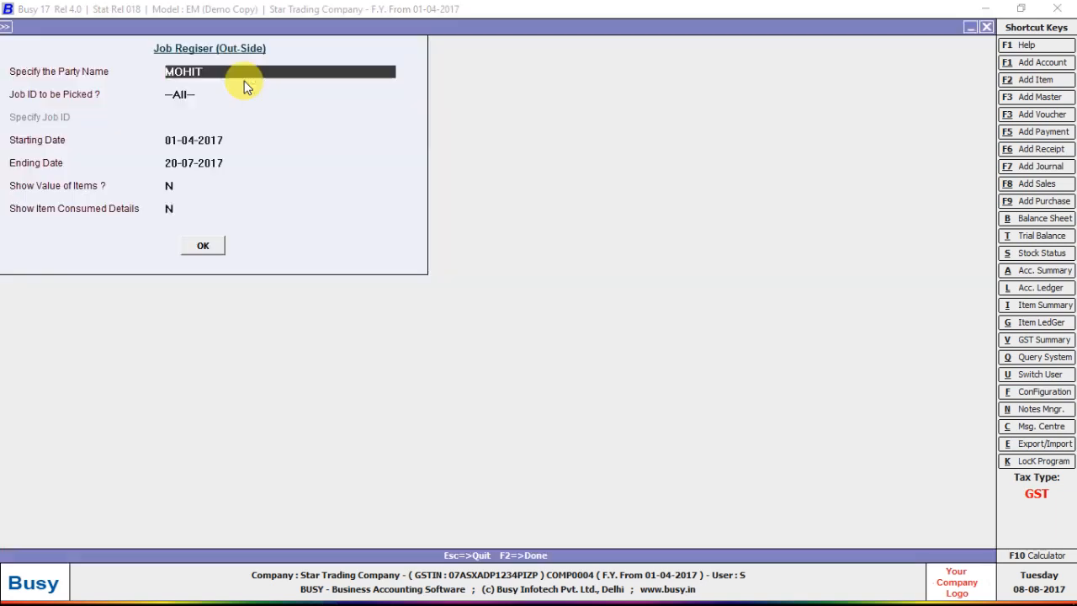
pyautogui.press('Return')
pyautogui.press('Return')
pyautogui.press('Return')
pyautogui.press('Return')
pyautogui.press('Return')
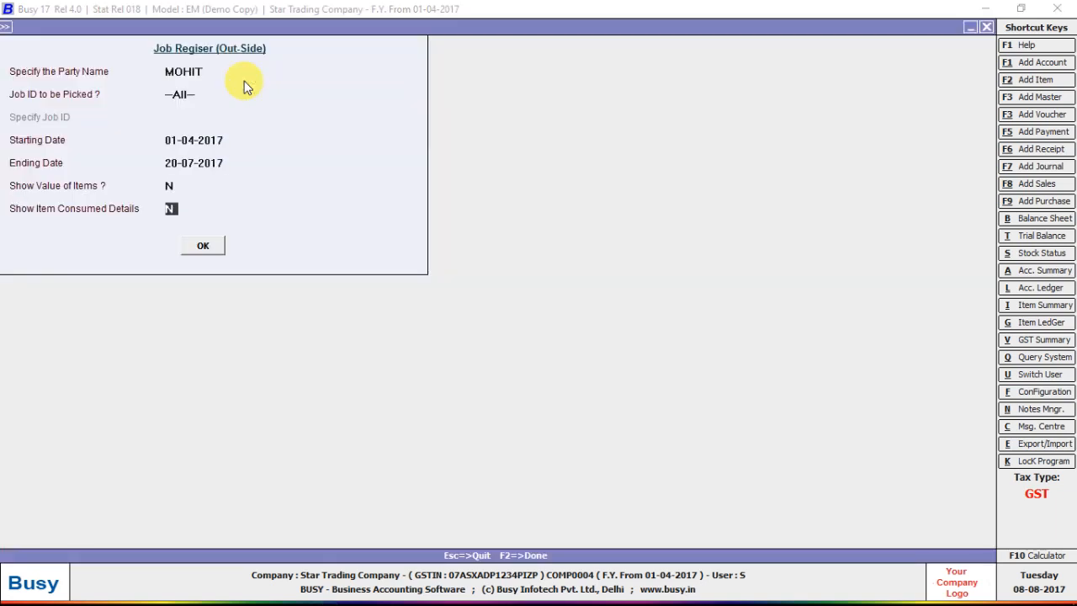
pyautogui.press('Return')
pyautogui.press('Return')
pyautogui.press('Escape')
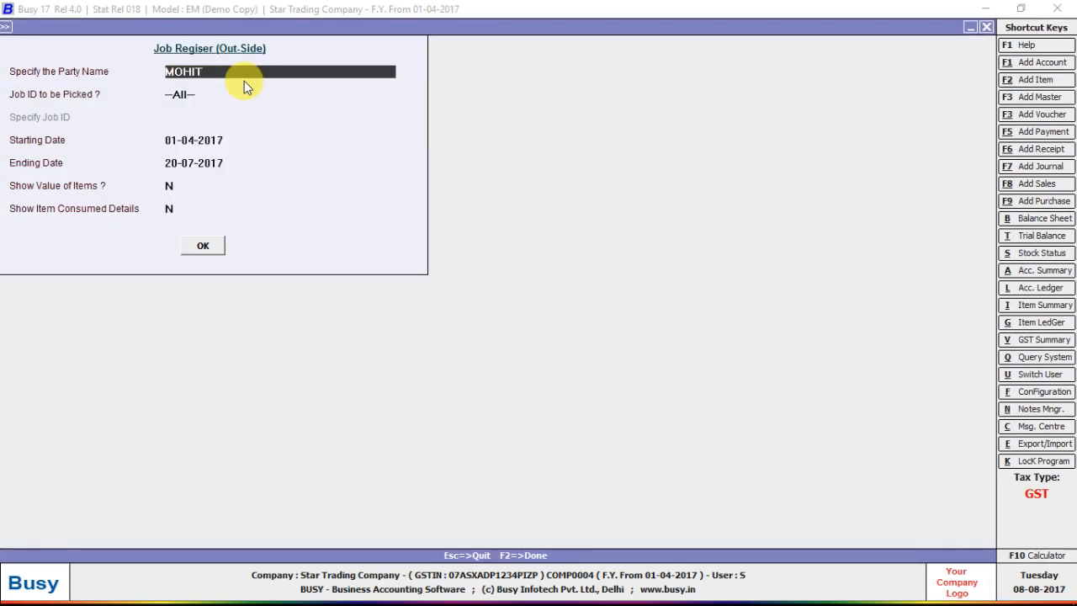
pyautogui.press('Escape')
# View the item-wise Finished Goods To Be Received report for the job worker with all job IDs and close it.
pyautogui.press('Down')
pyautogui.press('Return')
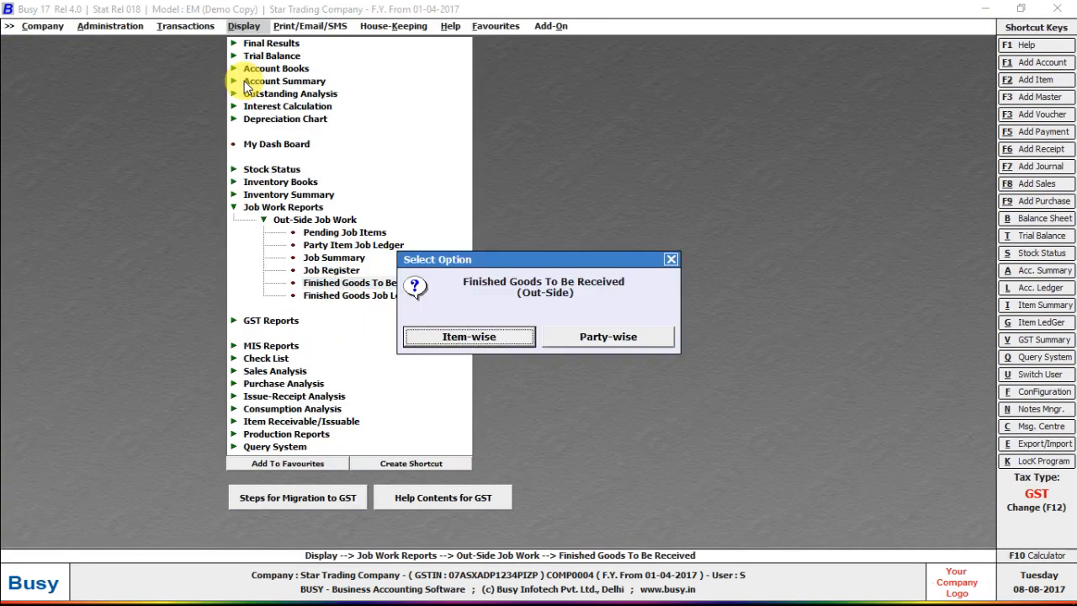
pyautogui.press('Return')
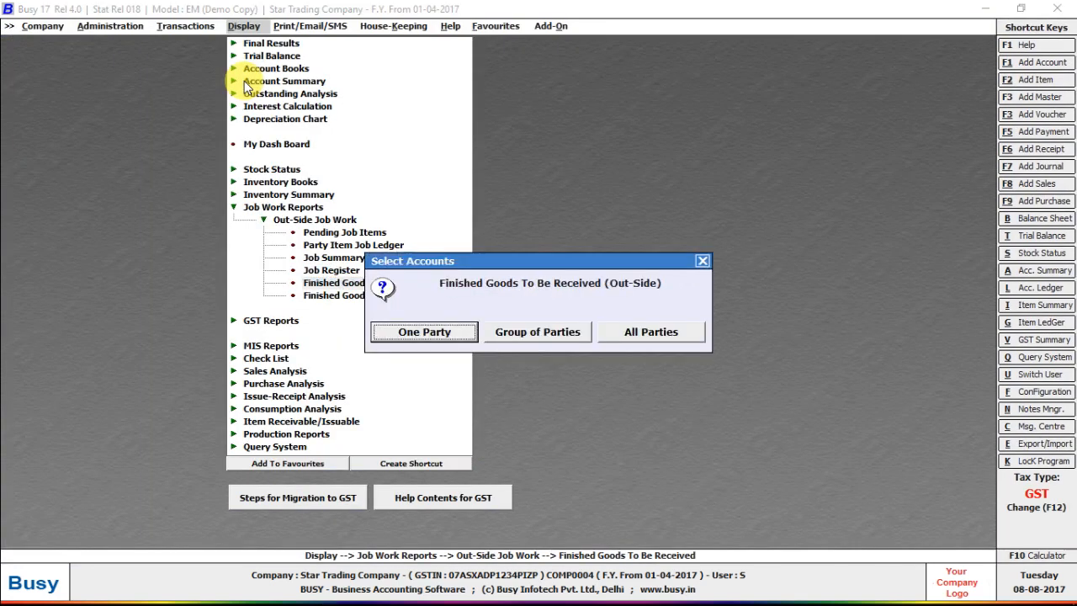
pyautogui.press('Return')
pyautogui.press('Down')
pyautogui.press('Down')
pyautogui.press('Down')
pyautogui.press('Return')
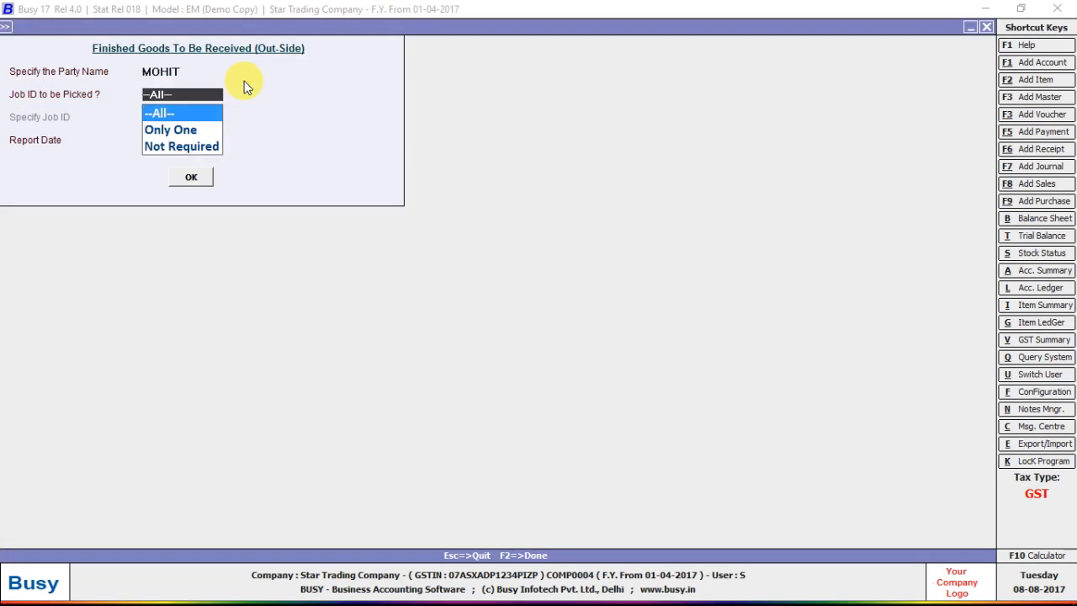
pyautogui.press('Return')
pyautogui.press('F2')
pyautogui.press('Escape')
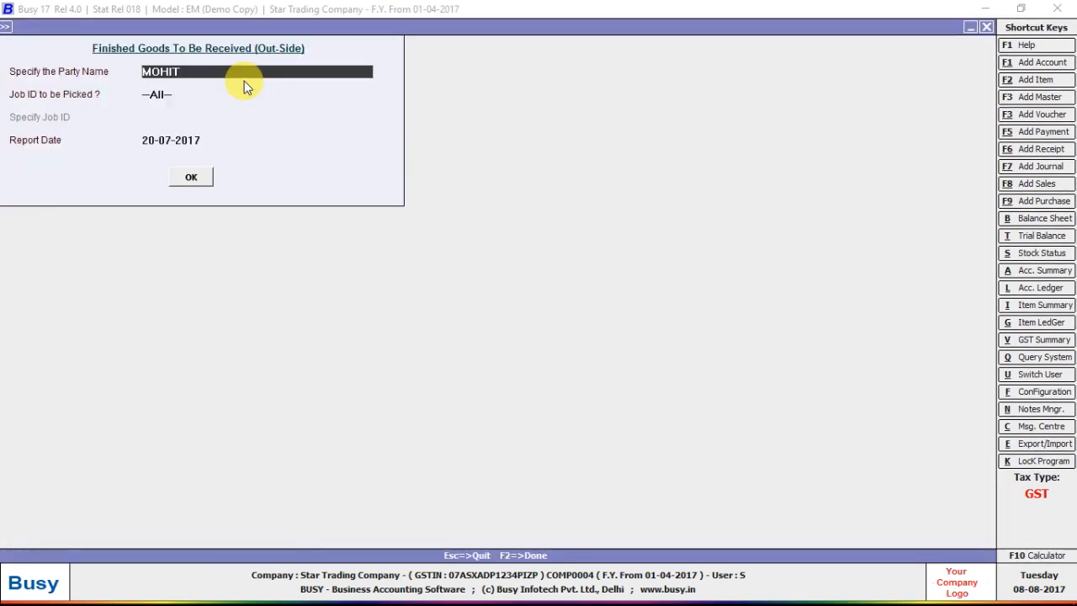
pyautogui.press('Escape')
pyautogui.press('Escape')
pyautogui.press('Escape')
pyautogui.press('Escape')
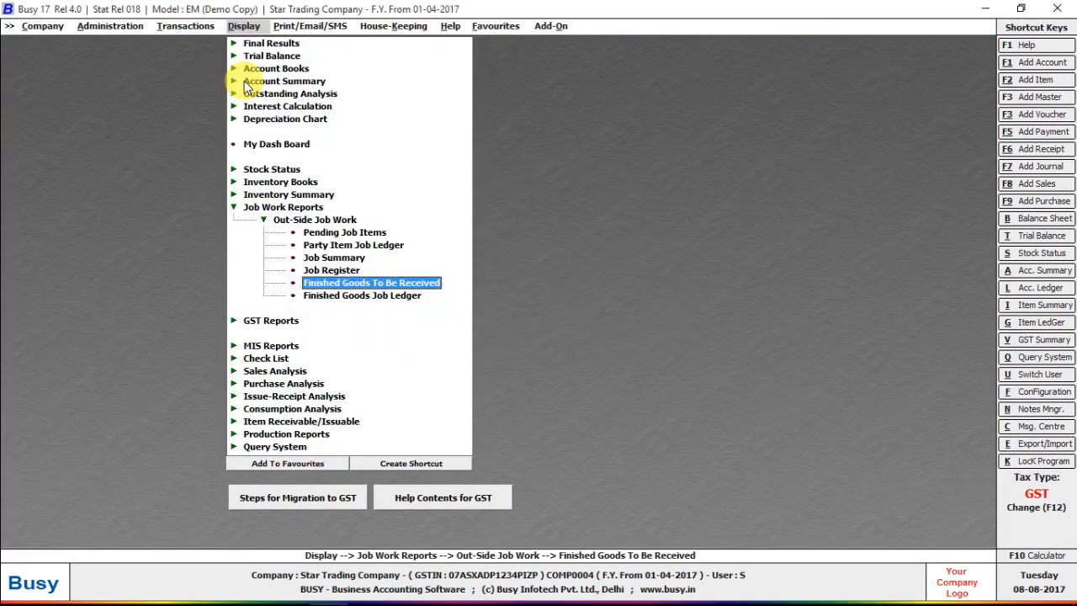
# Open the Finished Goods Job Ledger for outside job work and select the same job worker as the party.
pyautogui.press('Down')
pyautogui.press('Return')
pyautogui.press('Down')
pyautogui.press('Down')
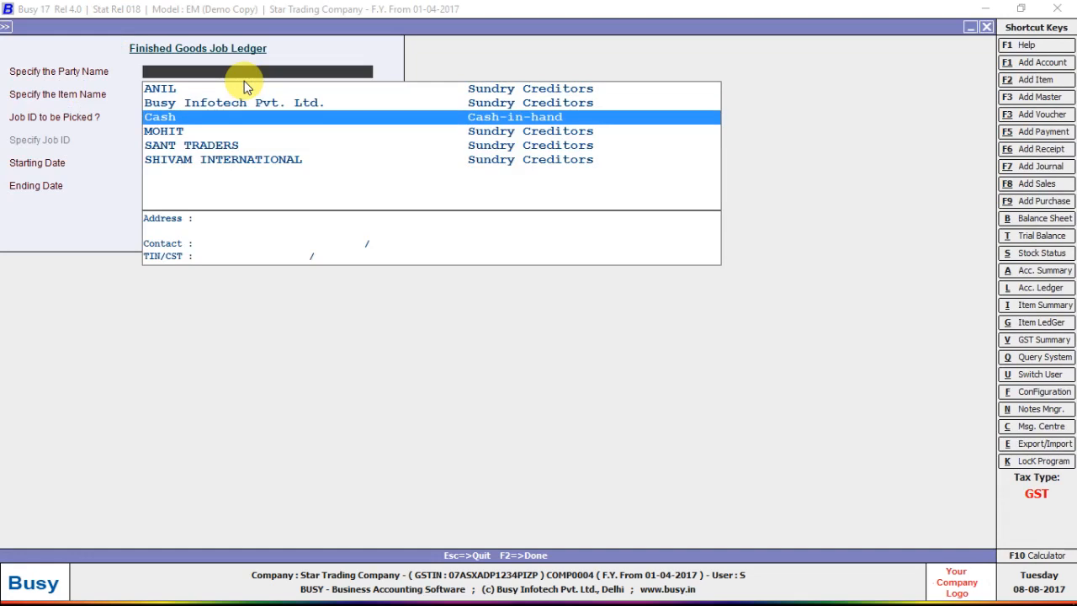
pyautogui.press('Down')
pyautogui.press('Return')
# View the ledger for item ASTER with all job IDs from 01-04-2017 to 20-07-2017 and close it.
pyautogui.press('Return')
pyautogui.press('Return')
pyautogui.press('Up')
pyautogui.press('Up')
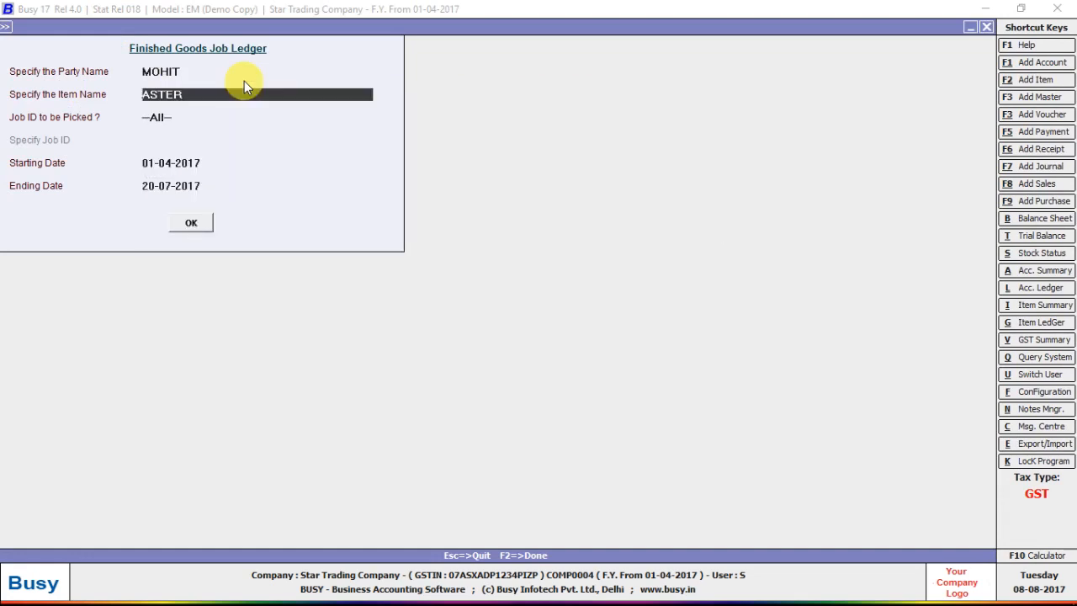
pyautogui.press('Down')
pyautogui.press('Return')
pyautogui.press('Return')
pyautogui.press('Return')
pyautogui.press('Return')
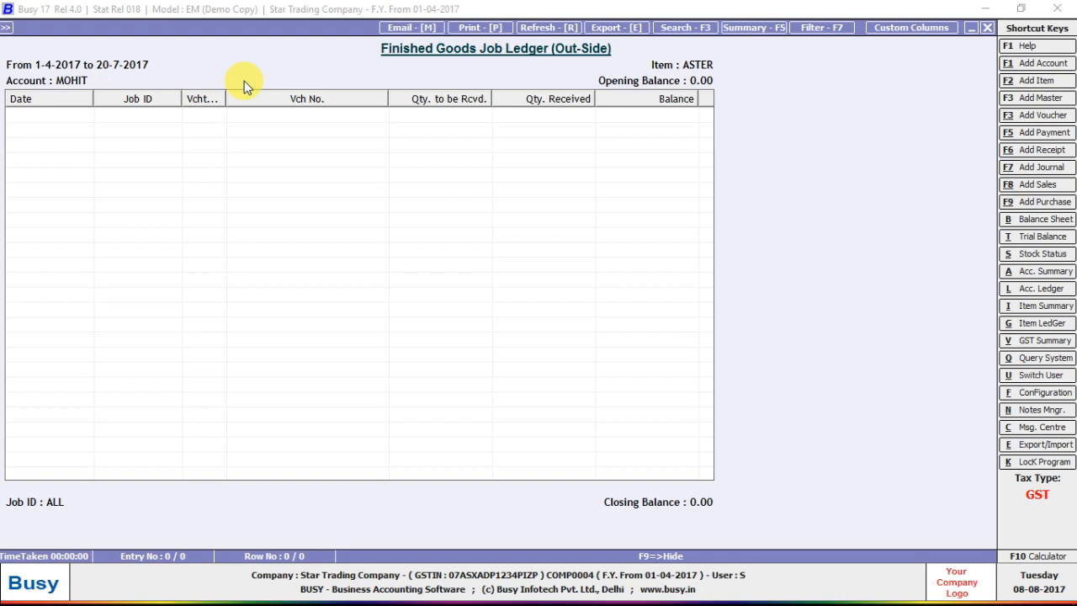
pyautogui.press('Escape')
pyautogui.press('Escape')
# Leave the job work reports and display the GST Summary for 01-04-2017 to 20-07-2017.
pyautogui.press('Up')
pyautogui.press('Up')
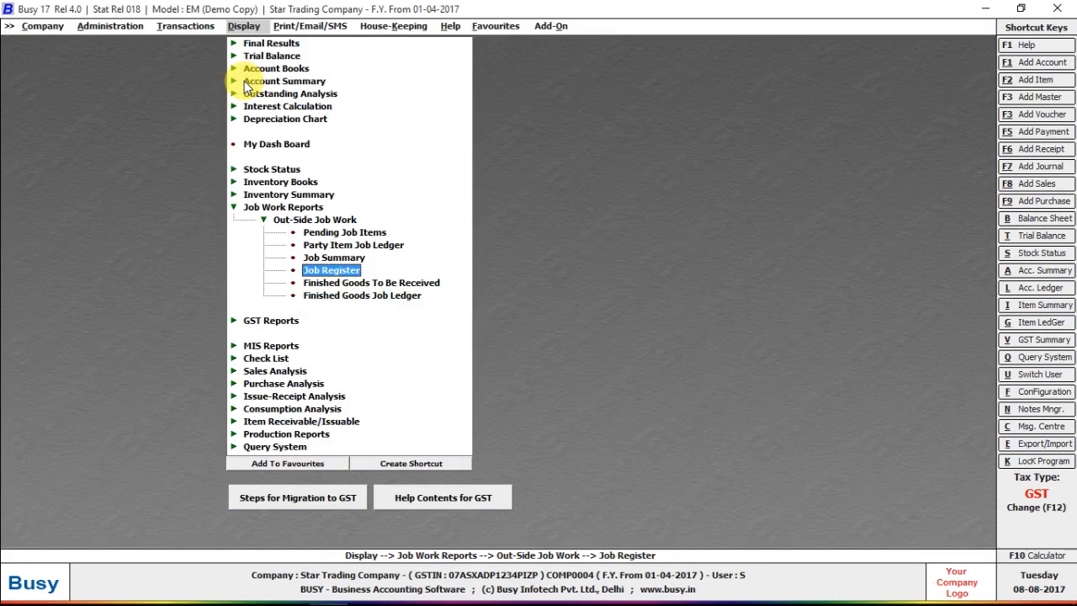
pyautogui.press('Up')
pyautogui.press('Escape')
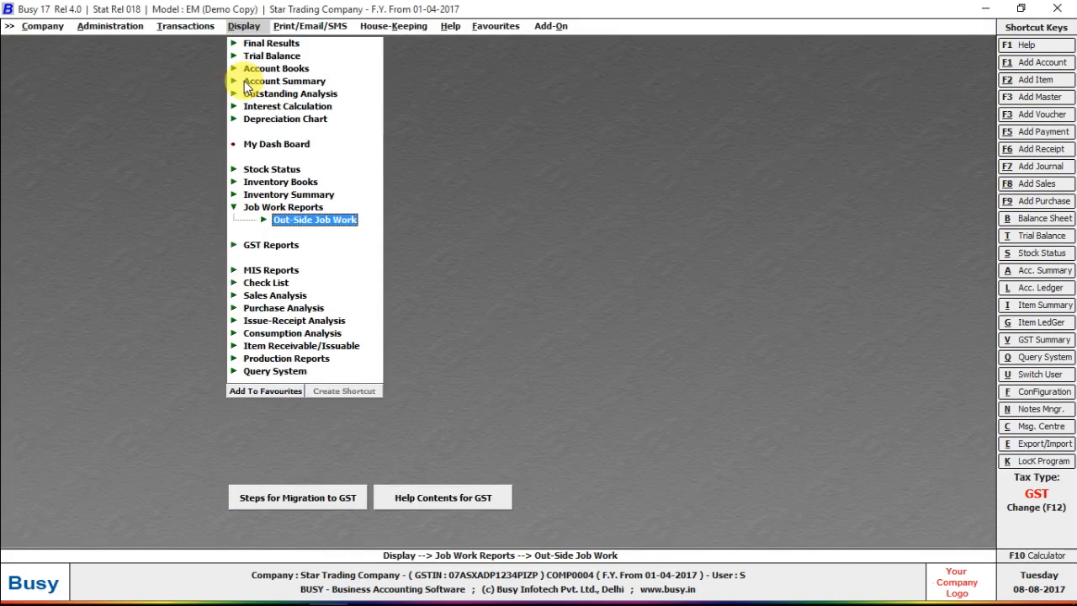
pyautogui.press('Return')
pyautogui.press('Escape')
pyautogui.press('Escape')
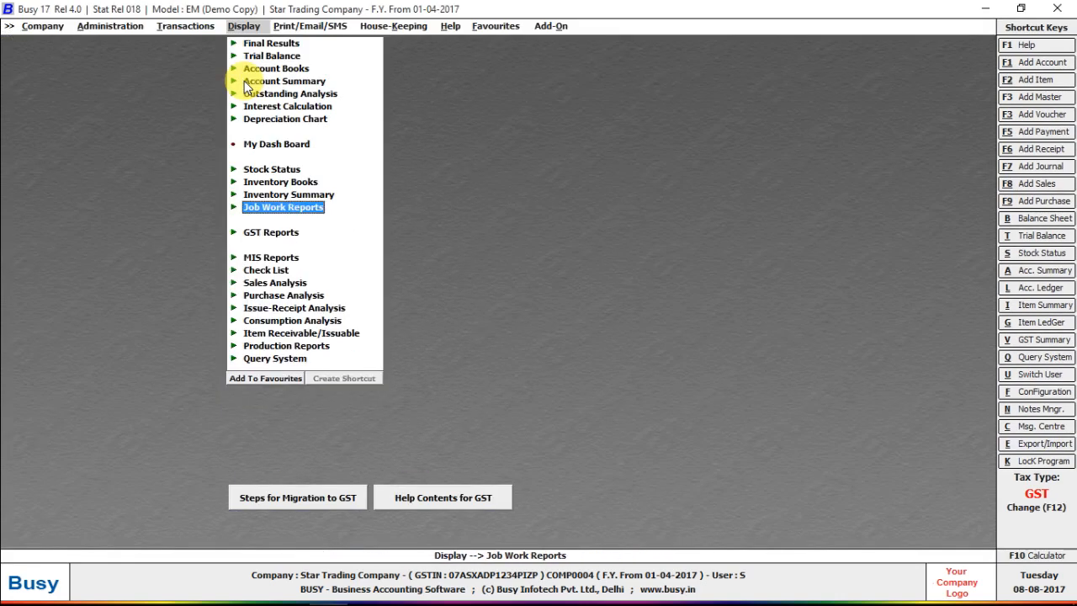
pyautogui.press('Down')
pyautogui.press('Return')
pyautogui.press('Return')
pyautogui.press('Return')
pyautogui.press('Return')
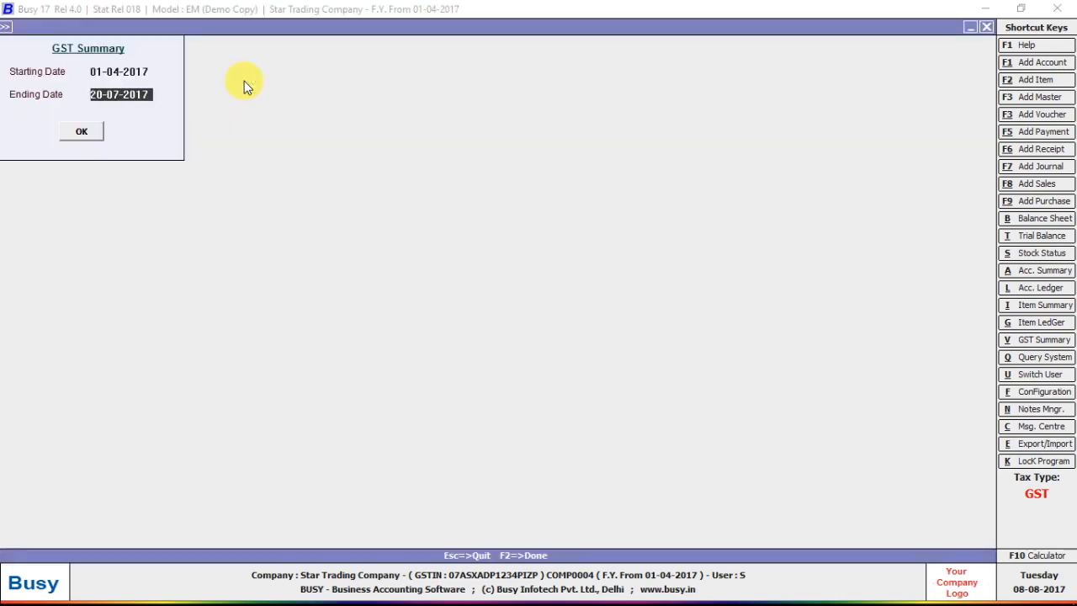
pyautogui.press('Return')
# Examine the Input GST rows and their taxable amounts in the GST Summary.
pyautogui.press('Down')
pyautogui.press('Down')
pyautogui.press('Down')
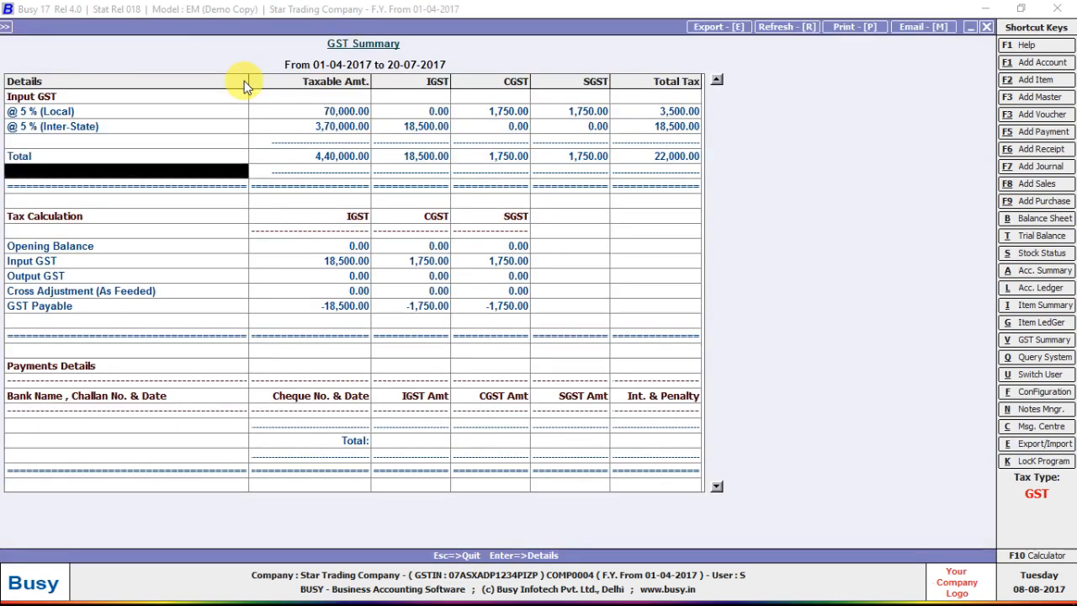
pyautogui.press('Down')
pyautogui.press('Up')
pyautogui.press('Up')
pyautogui.press('Up')
pyautogui.press('Right')
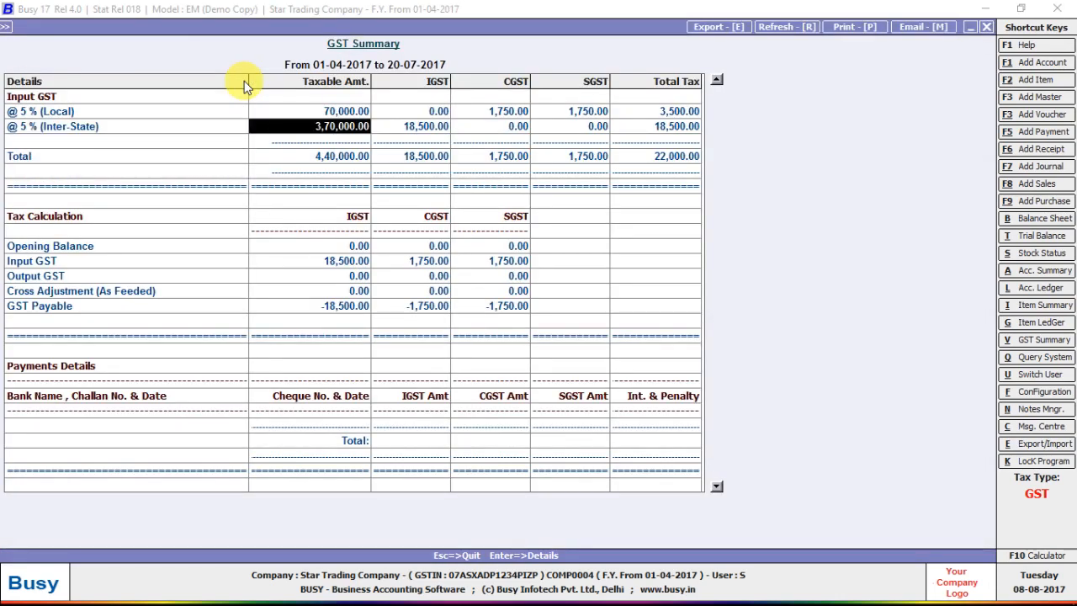
# Drill down into Input GST @ 5 % (Local) and open the job worker's supply inward voucher dated 20-07-2017.
pyautogui.press('Up')
pyautogui.press('Return')
pyautogui.press('Down')
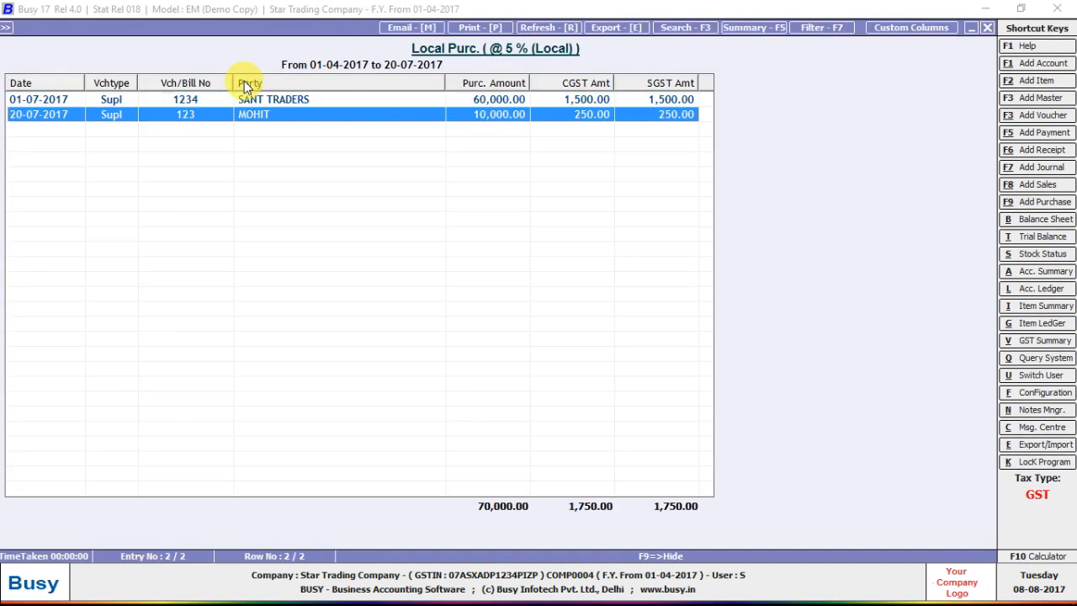
pyautogui.press('Return')
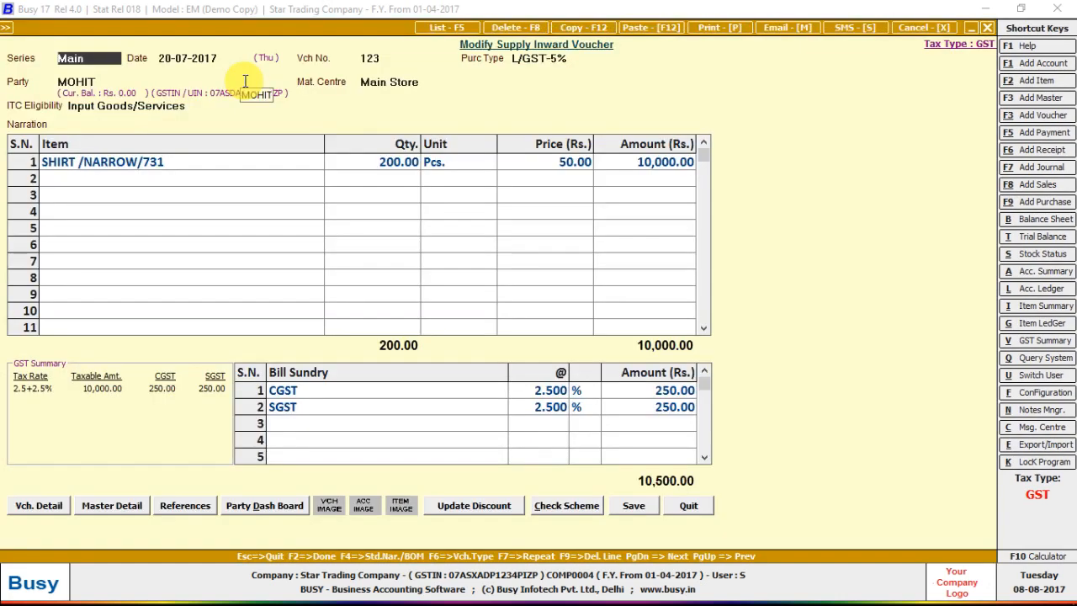
# Close the supply inward voucher and back out of the GST summary reports.
pyautogui.press('Escape')
pyautogui.press('Escape')
pyautogui.press('Escape')
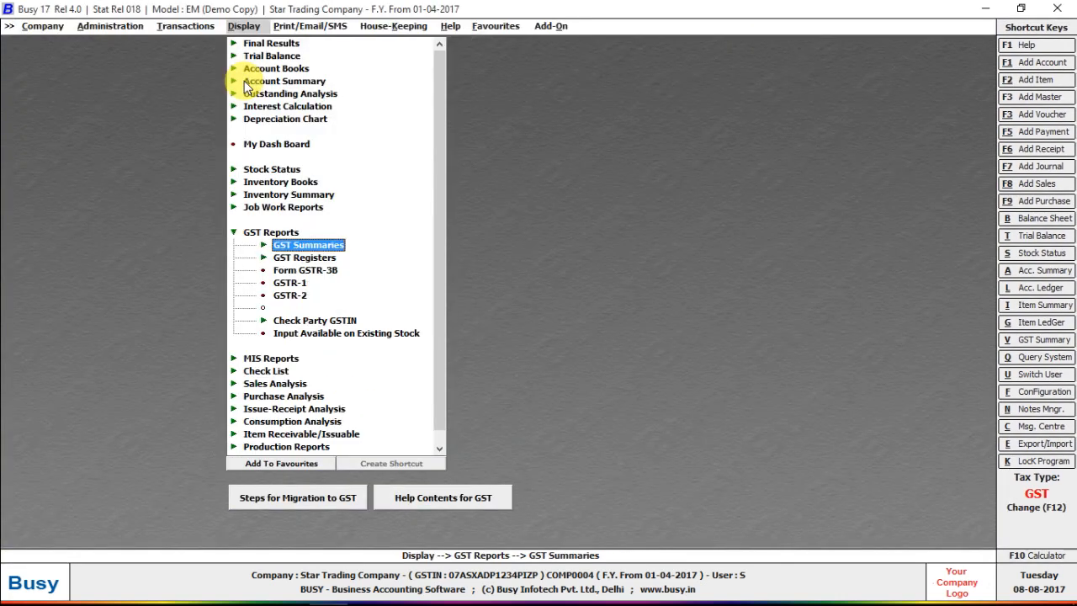
pyautogui.press('Escape')
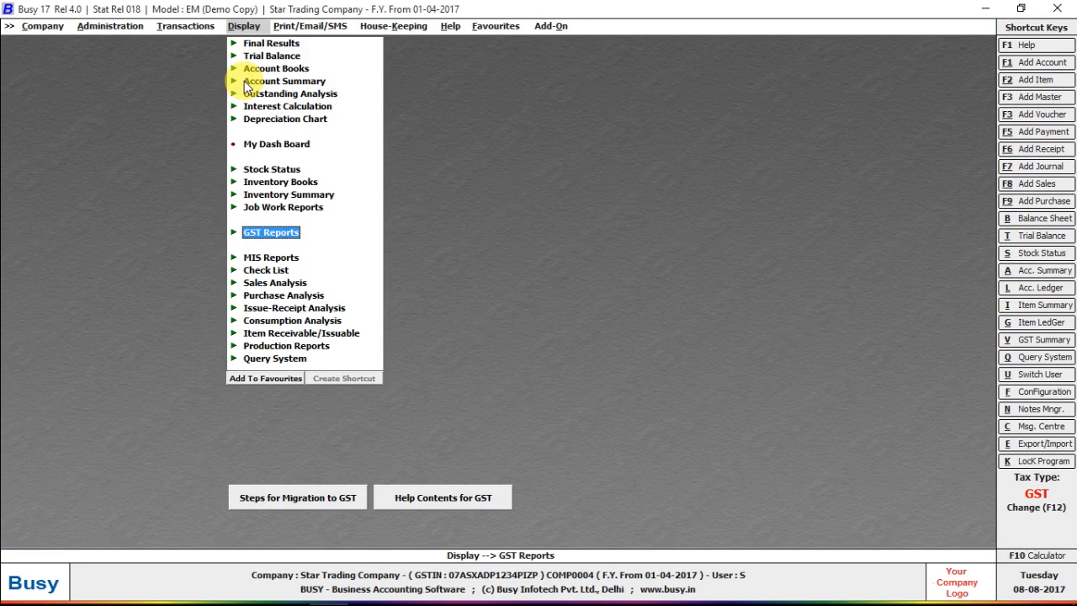
# Start a new journal voucher in the Main series.
pyautogui.press('Left')
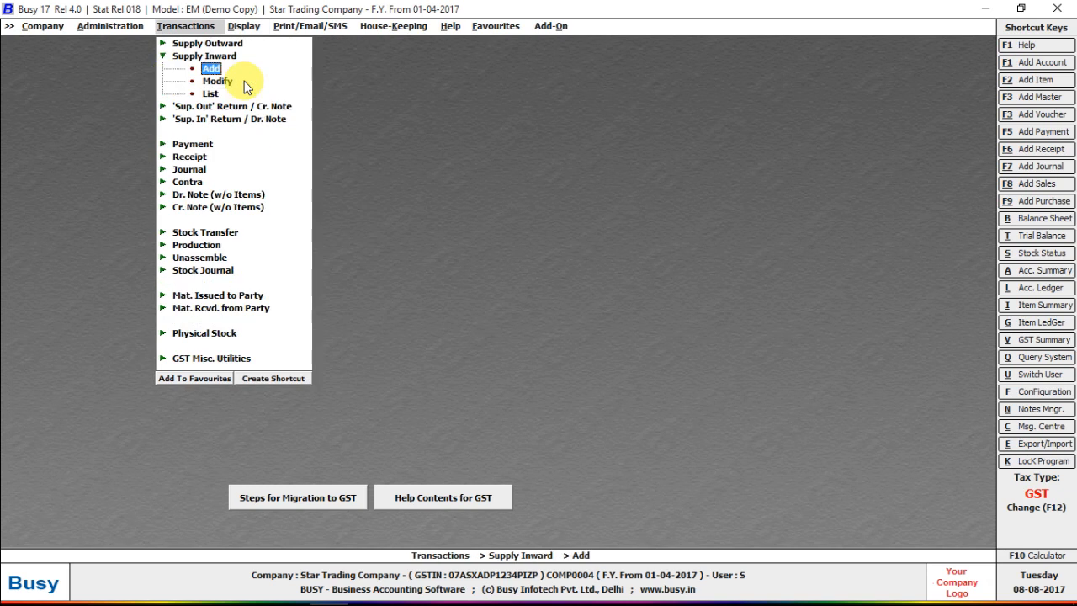
pyautogui.press('Down')
pyautogui.press('Down')
pyautogui.press('Down')
pyautogui.press('Down')
pyautogui.press('Down')
pyautogui.press('Down')
pyautogui.press('Down')
pyautogui.press('Down')
pyautogui.press('Down')
pyautogui.press('Up')
pyautogui.press('Up')
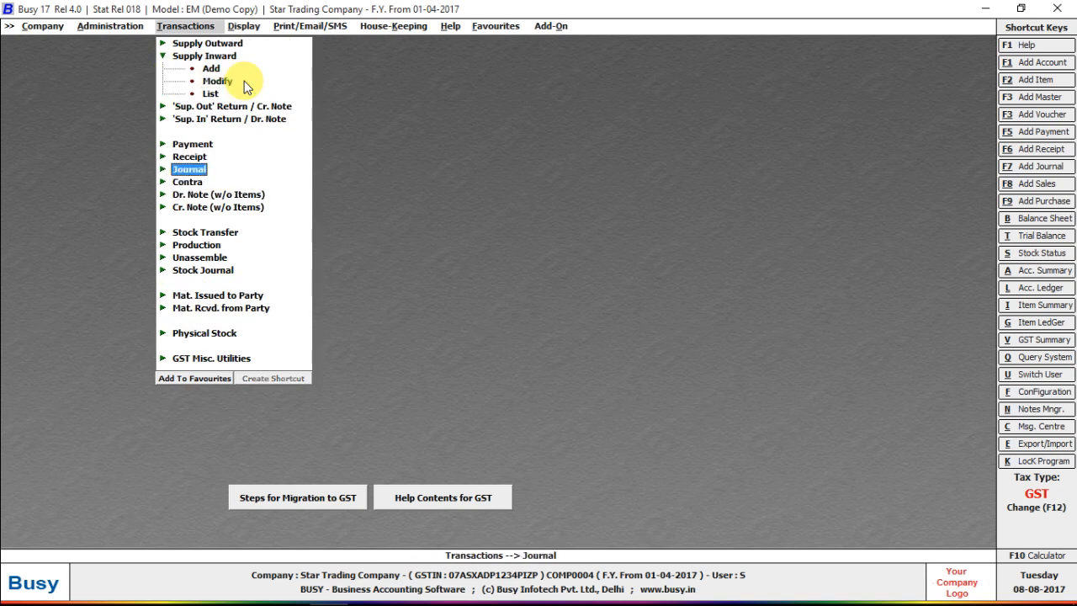
pyautogui.press('Return')
pyautogui.press('Return')
pyautogui.press('Return')
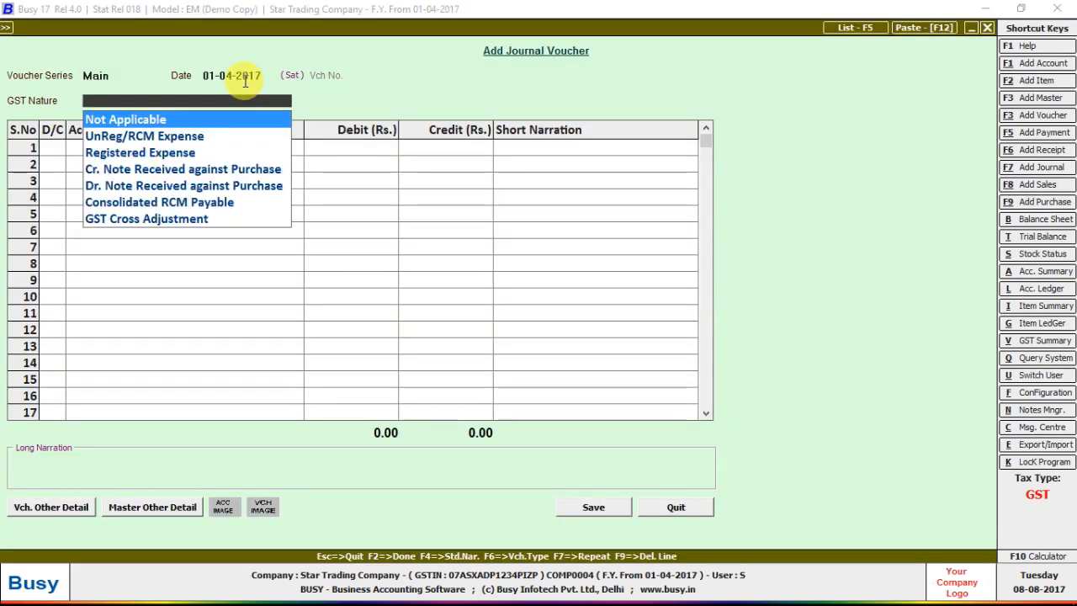
# Set the journal voucher's GST nature to UnReg/RCM Expense.
pyautogui.press('Down')
pyautogui.press('Down')
pyautogui.press('Down')
pyautogui.press('Down')
pyautogui.press('Down')
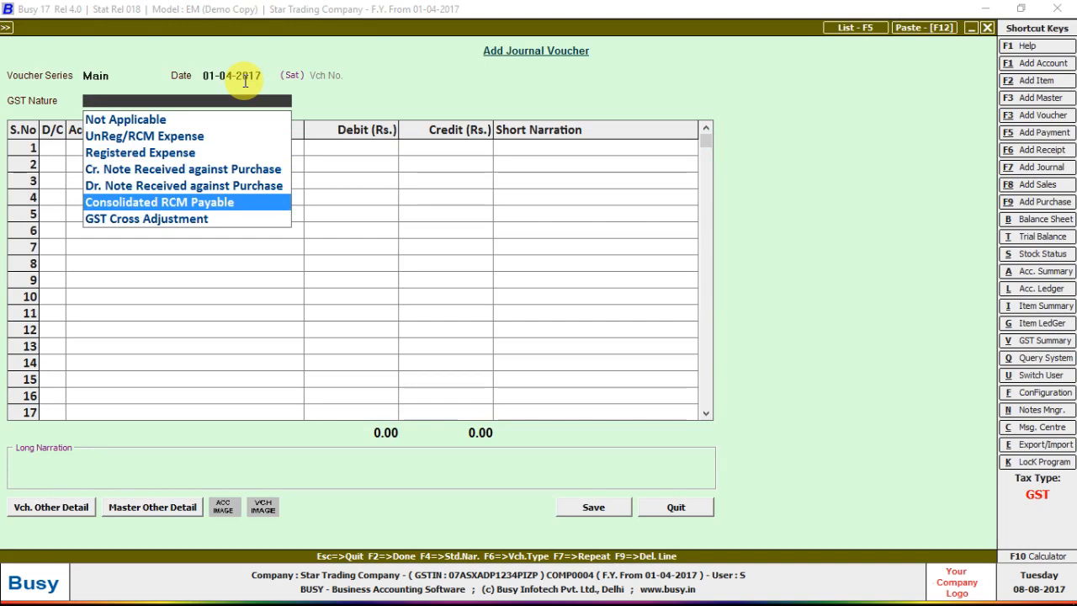
pyautogui.press('Up')
pyautogui.press('Up')
pyautogui.press('Up')
pyautogui.press('Up')
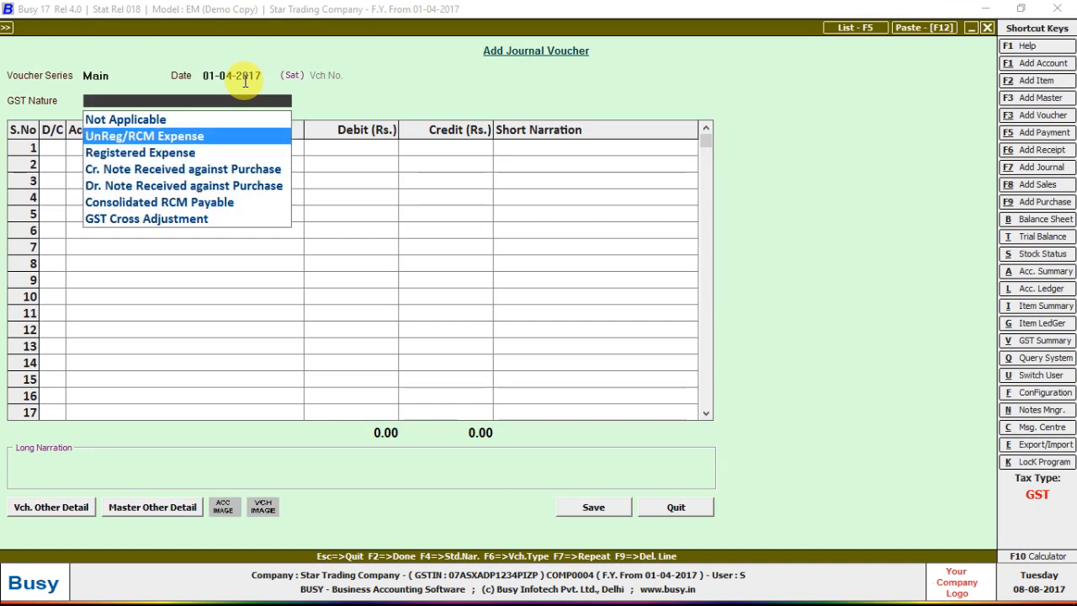
pyautogui.press('Return')
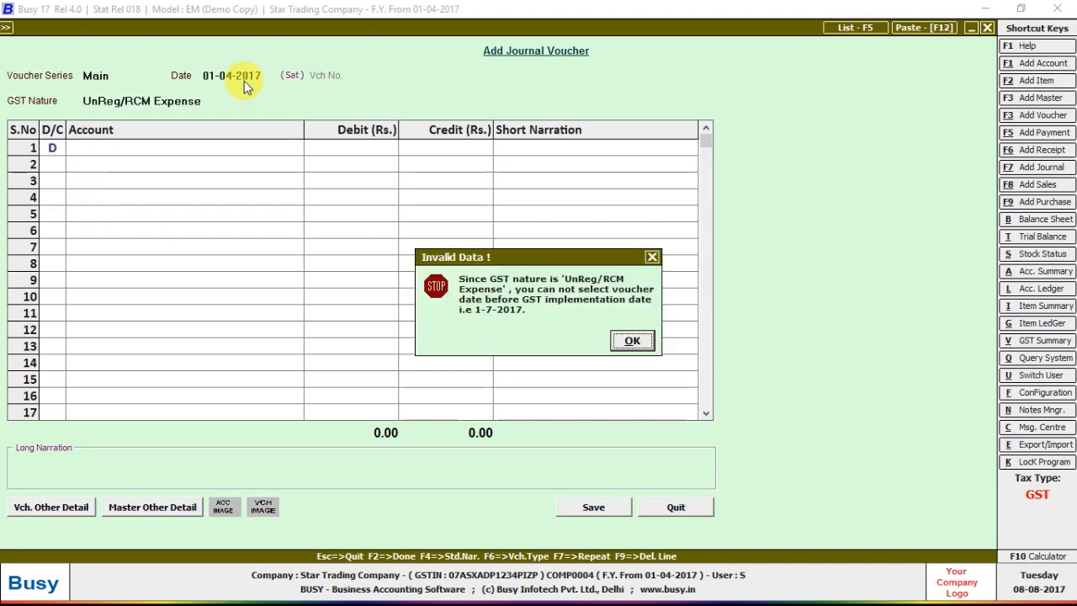
# Change the journal voucher's date to 01-07-2017 and proceed to the account of the first debit line.
pyautogui.press('Return')
pyautogui.press('Return')
pyautogui.write('1-7')
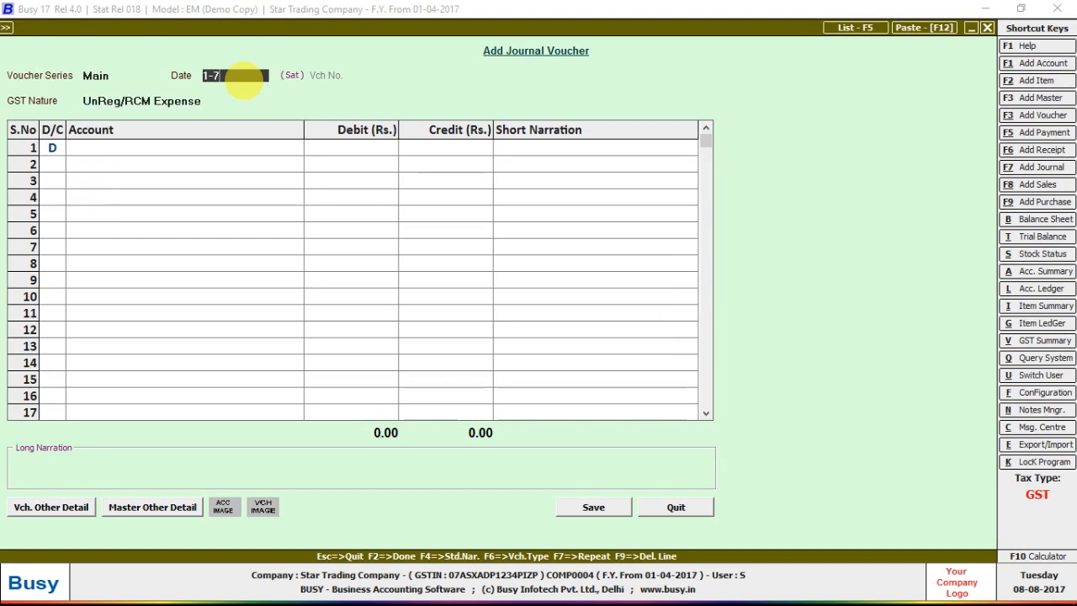
pyautogui.press('Return')
pyautogui.press('Return')
pyautogui.press('Return')
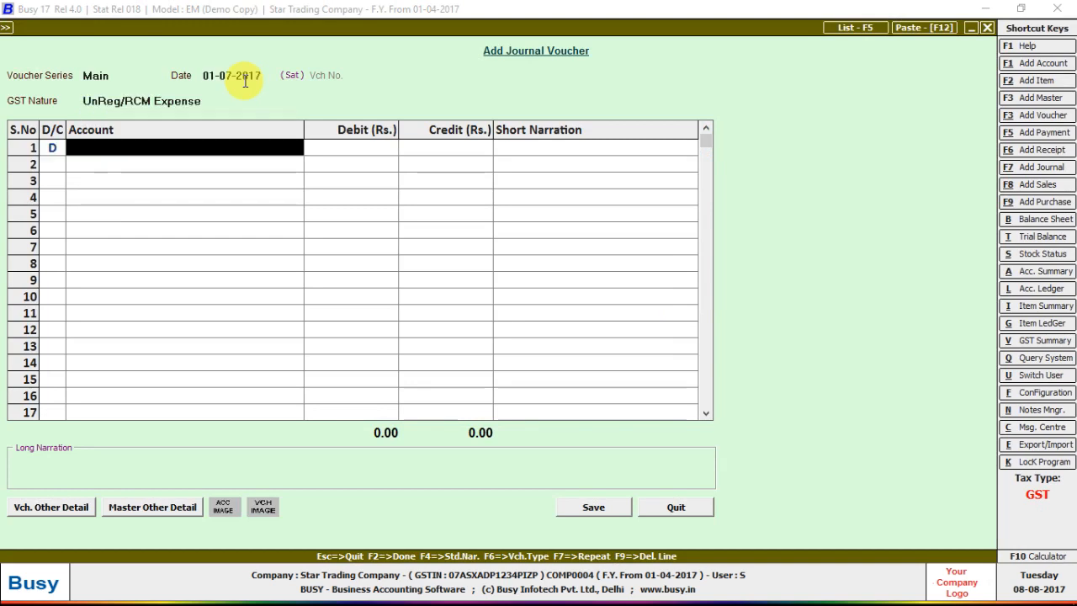
# Debit the unregistered sundry creditor's account on the first line with the calculated amount 200*50.
pyautogui.press('Down')
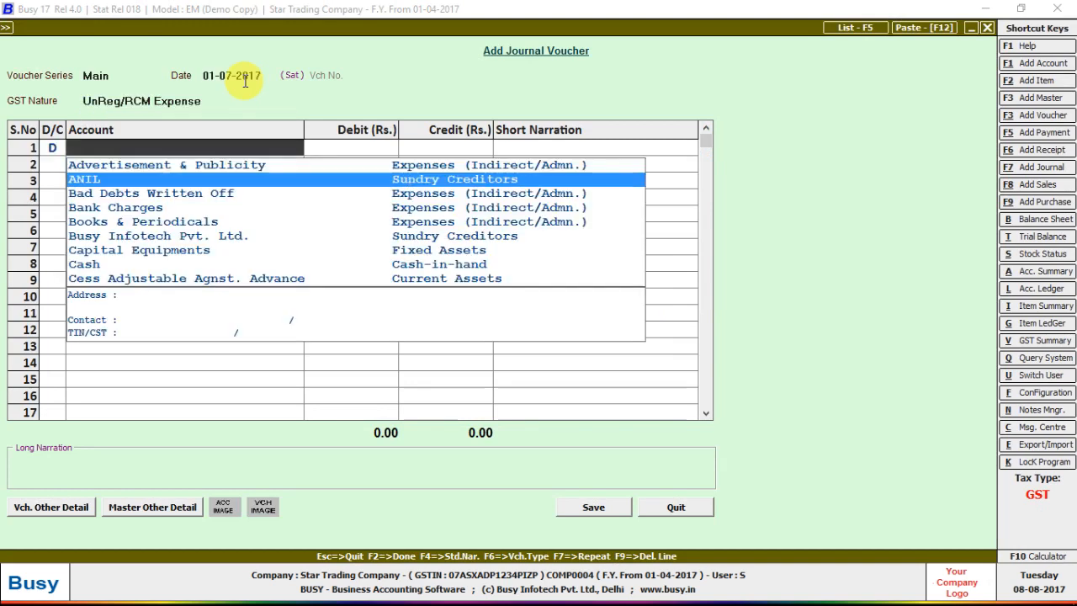
pyautogui.press('Return')
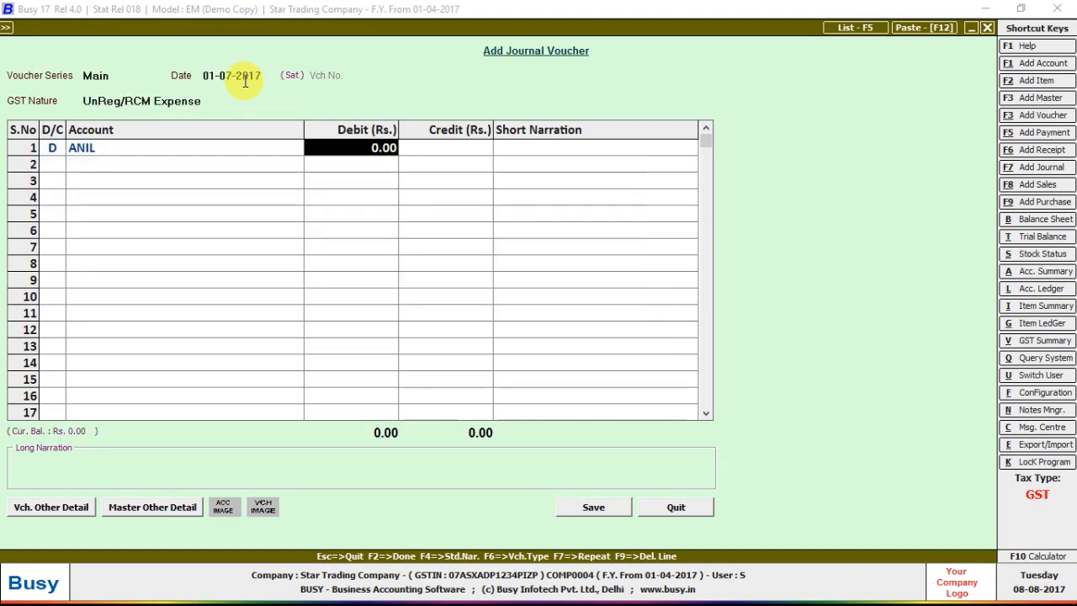
pyautogui.press('F10')
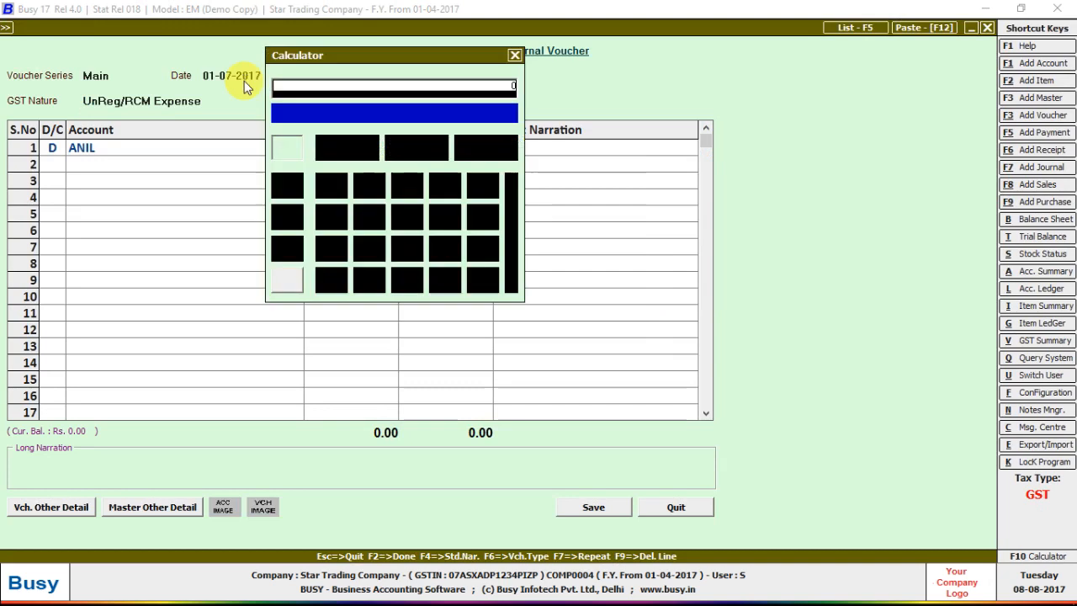
pyautogui.write('200*50')
pyautogui.press('Return')
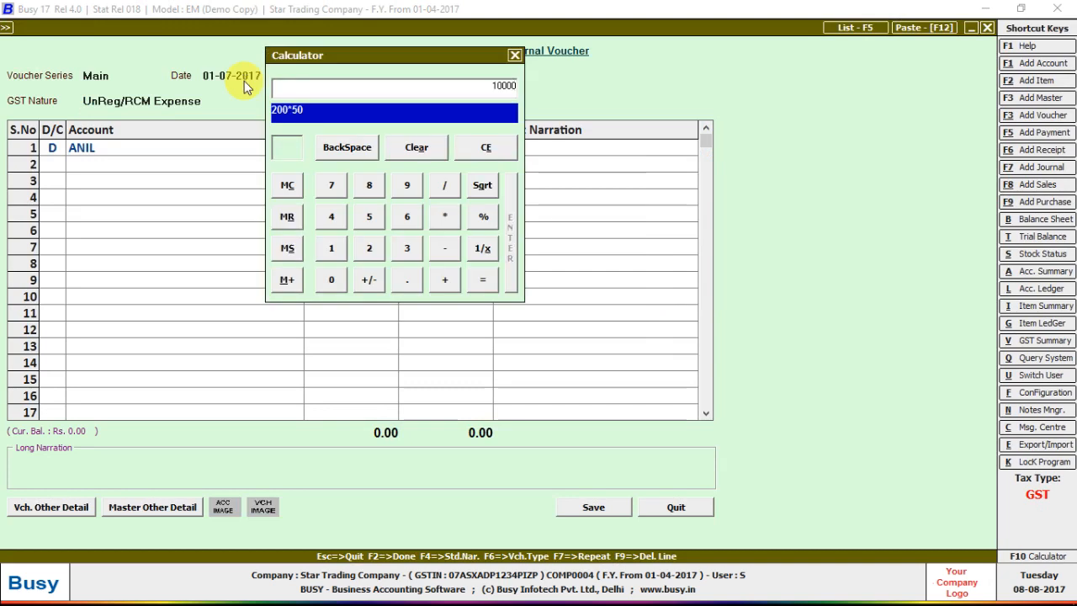
pyautogui.press('Return')
pyautogui.press('Return')
pyautogui.press('Return')
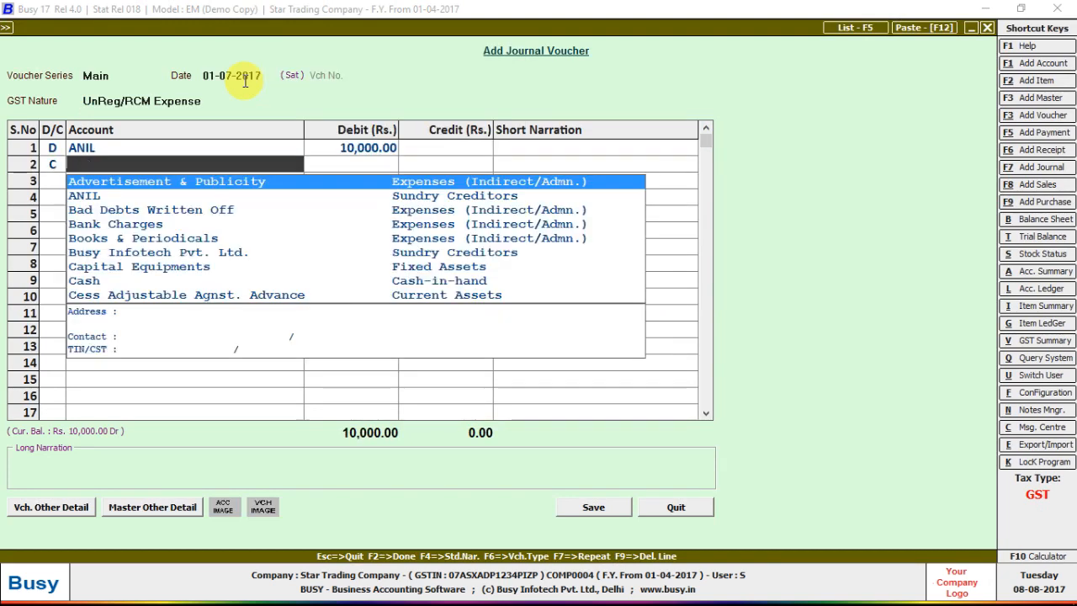
# Credit the Cash account with 10,000.00 on the second line of the journal voucher.
pyautogui.write('CAS')
pyautogui.press('Return')
pyautogui.press('Return')
pyautogui.press('Return')
pyautogui.press('Return')
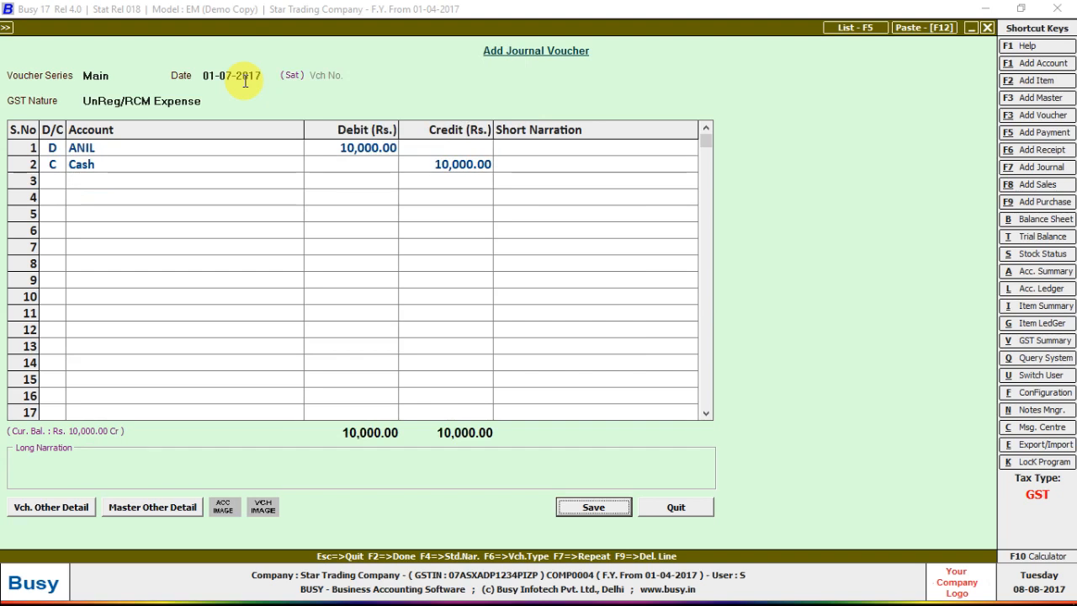
# Try to save the journal voucher and decline to continue with the invalid reverse charge nature.
pyautogui.press('Return')
pyautogui.press('Left')
pyautogui.press('Return')
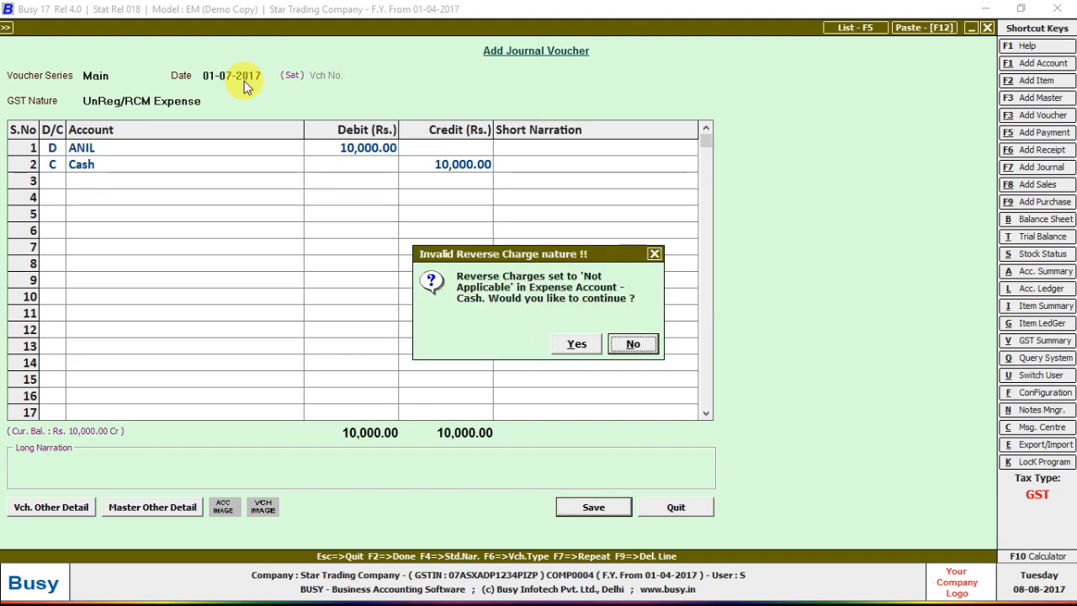
pyautogui.press('Left')
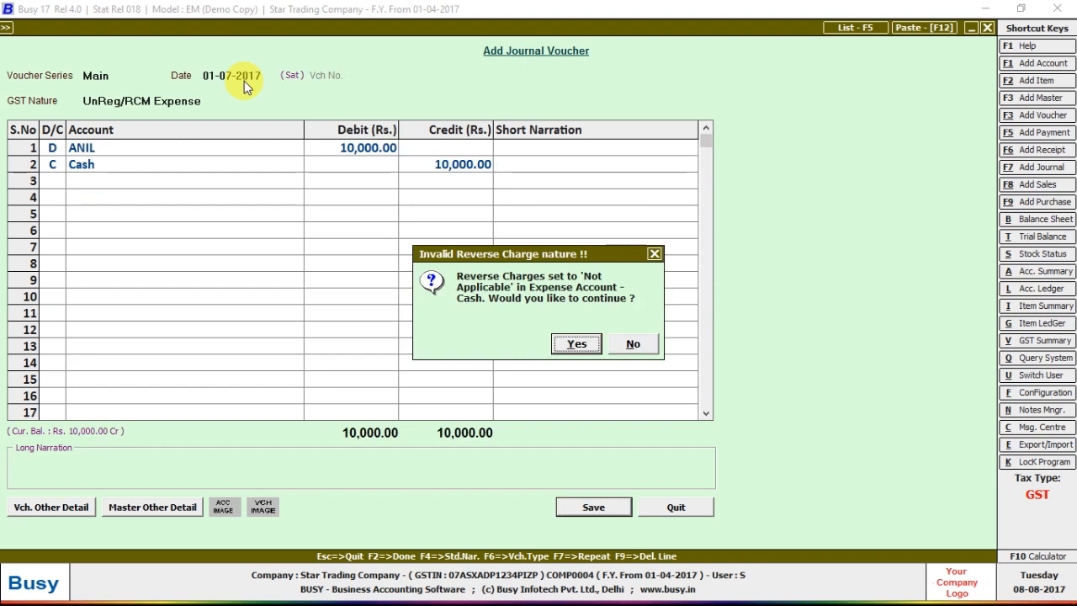
pyautogui.press('Right')
pyautogui.press('Return')
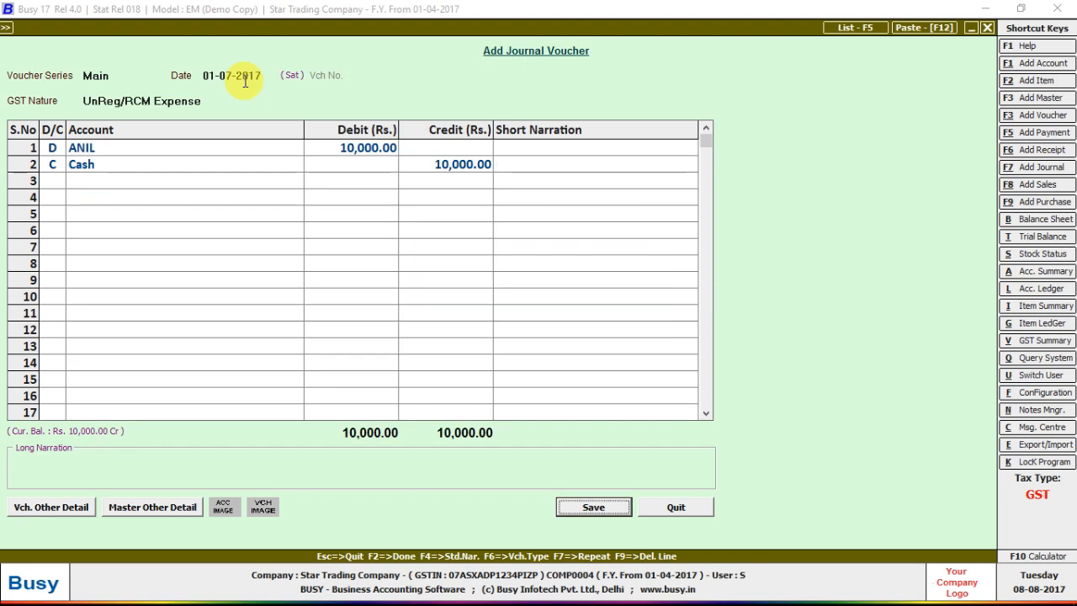
# Check the group in the account master of the party debited on the first line.
pyautogui.press('Up')
pyautogui.press('Up')
pyautogui.press('Up')
pyautogui.press('Return')
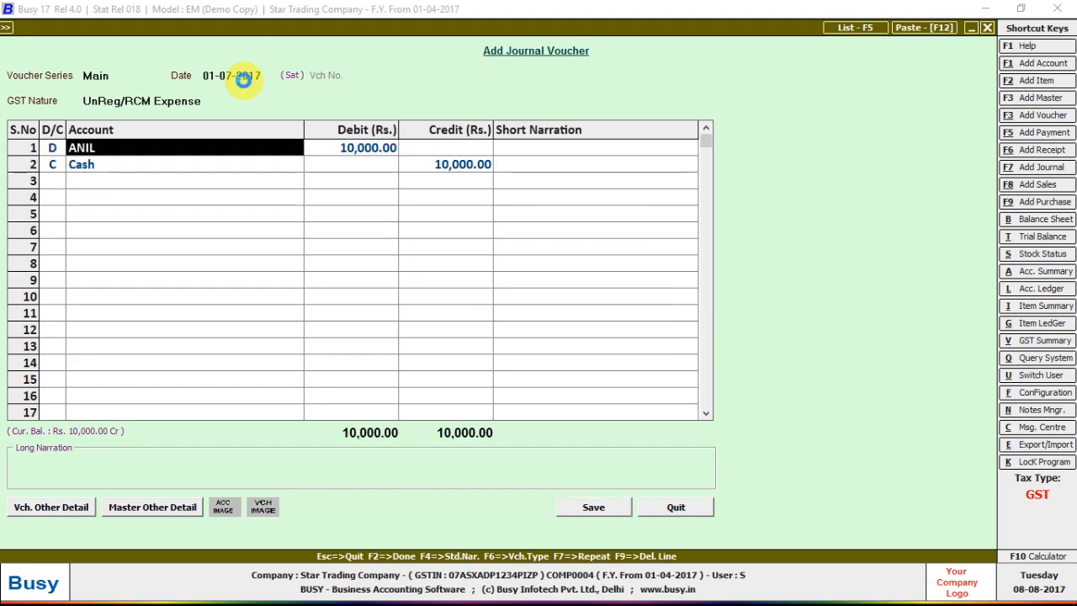
pyautogui.hotkey('alt', 'm')
pyautogui.press('Return')
pyautogui.press('Return')
pyautogui.press('Return')
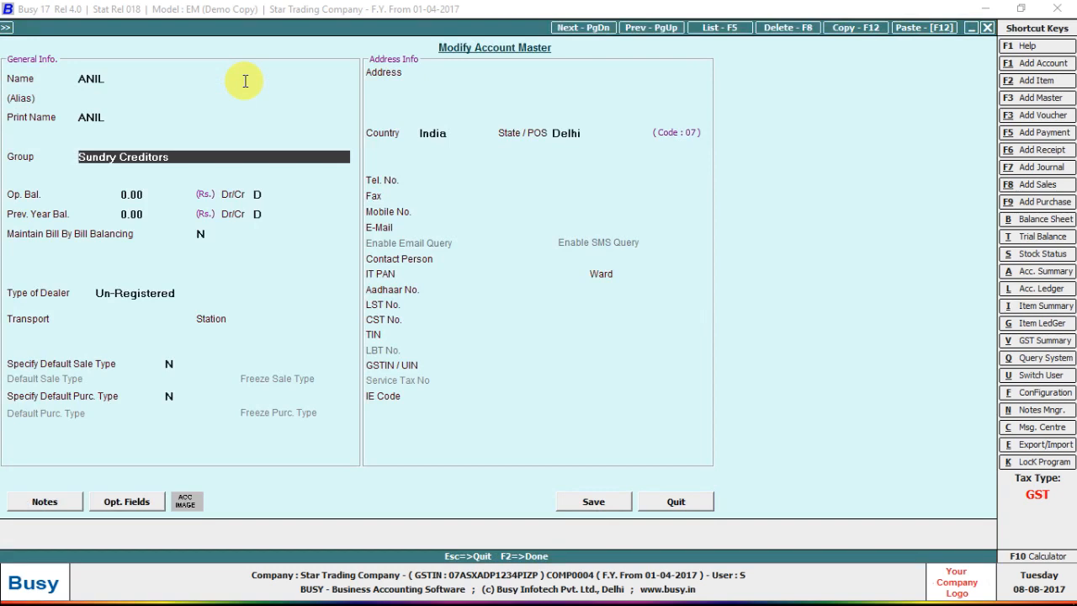
pyautogui.press('Escape')
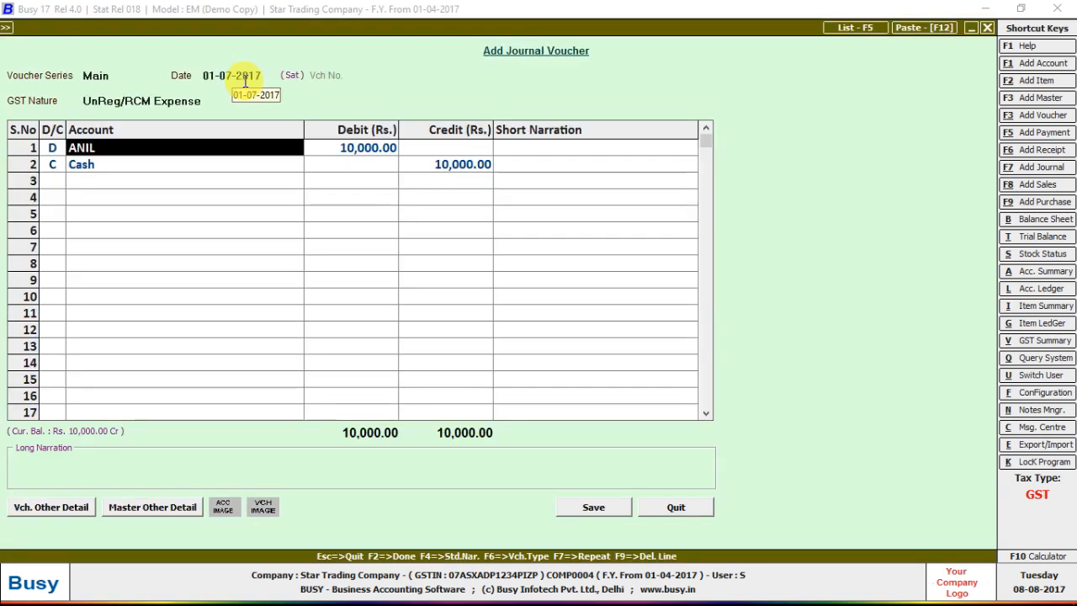
# Create the account JOB WORK under the group Expenses (Indirect/Admn.) and use it on the first debit line.
pyautogui.hotkey('alt', 'c')
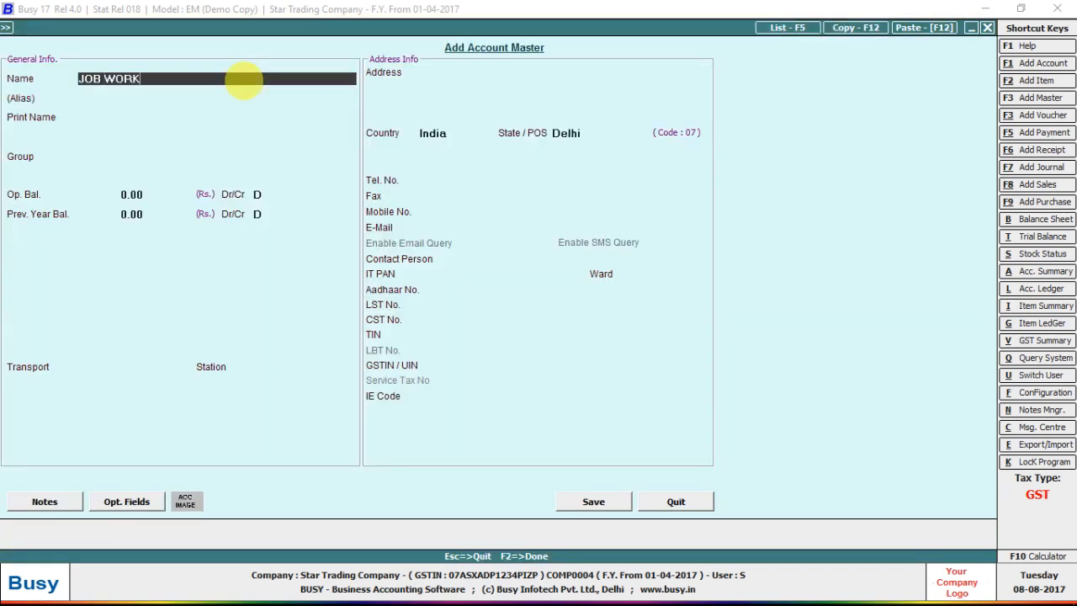
pyautogui.press('Return')
pyautogui.press('Return')
pyautogui.press('Return')
pyautogui.write('EX')
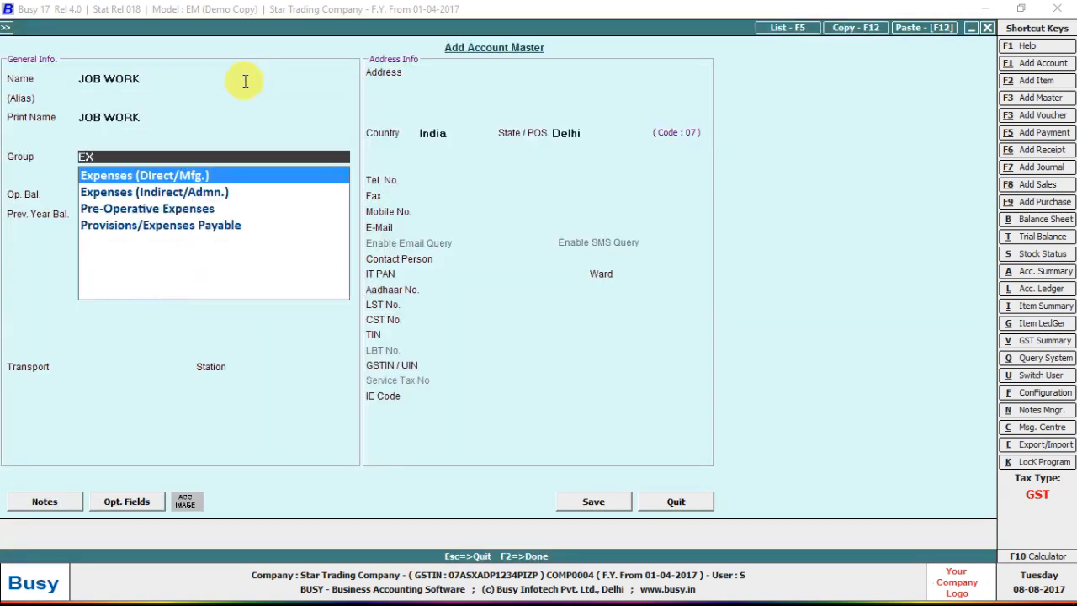
pyautogui.press('Down')
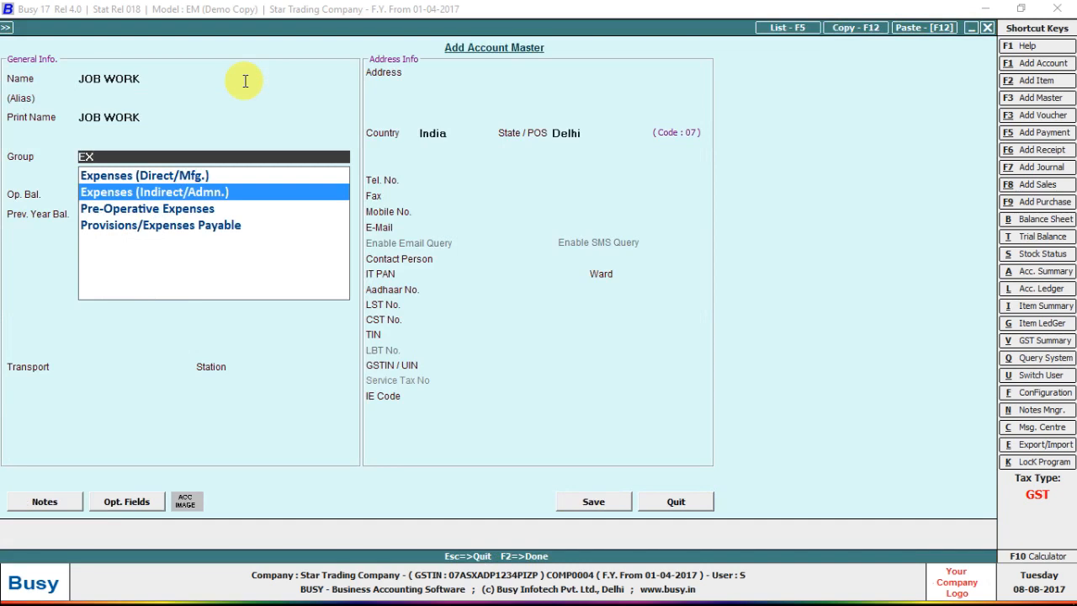
pyautogui.press('Return')
pyautogui.press('F2')
pyautogui.press('Return')
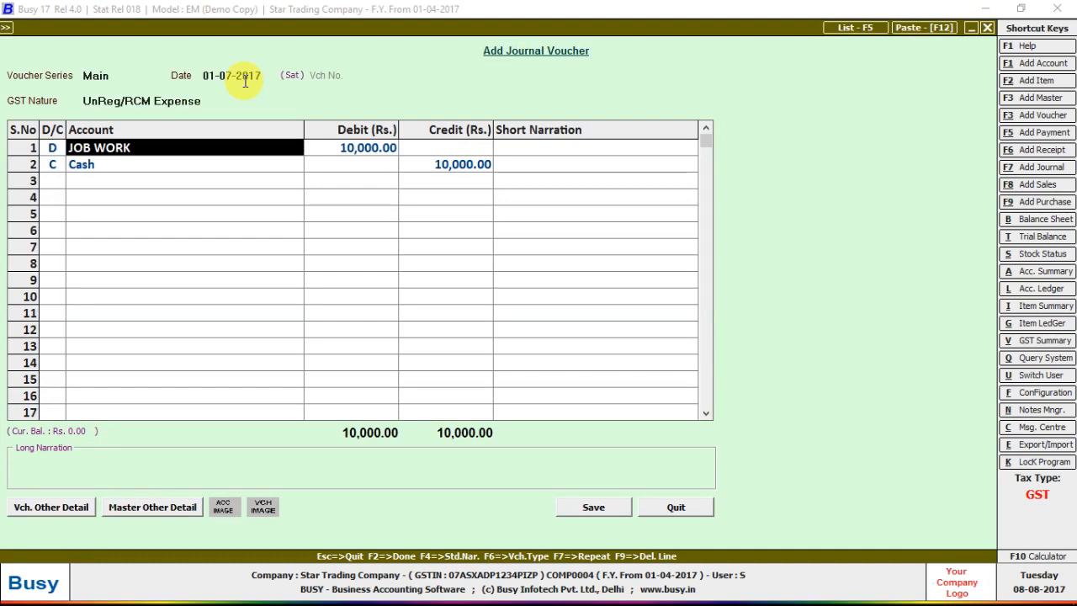
# Replace Cash on the second line with the account of the party from the supply inward voucher.
pyautogui.press('Return')
pyautogui.press('Return')
pyautogui.press('Return')
pyautogui.press('Return')
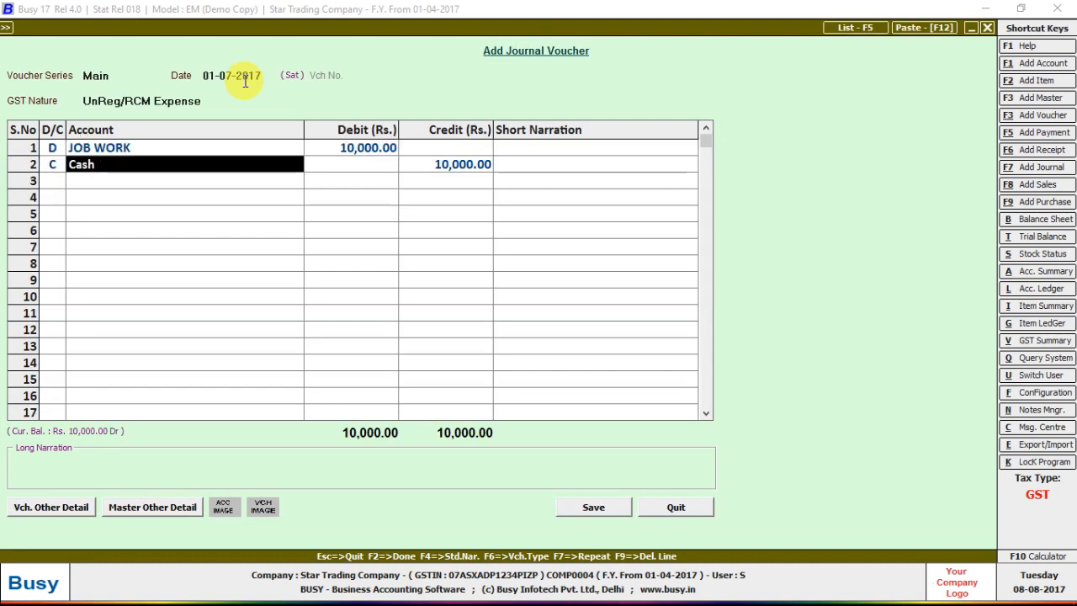
pyautogui.write('mohi')
pyautogui.press('Return')
pyautogui.press('Left')
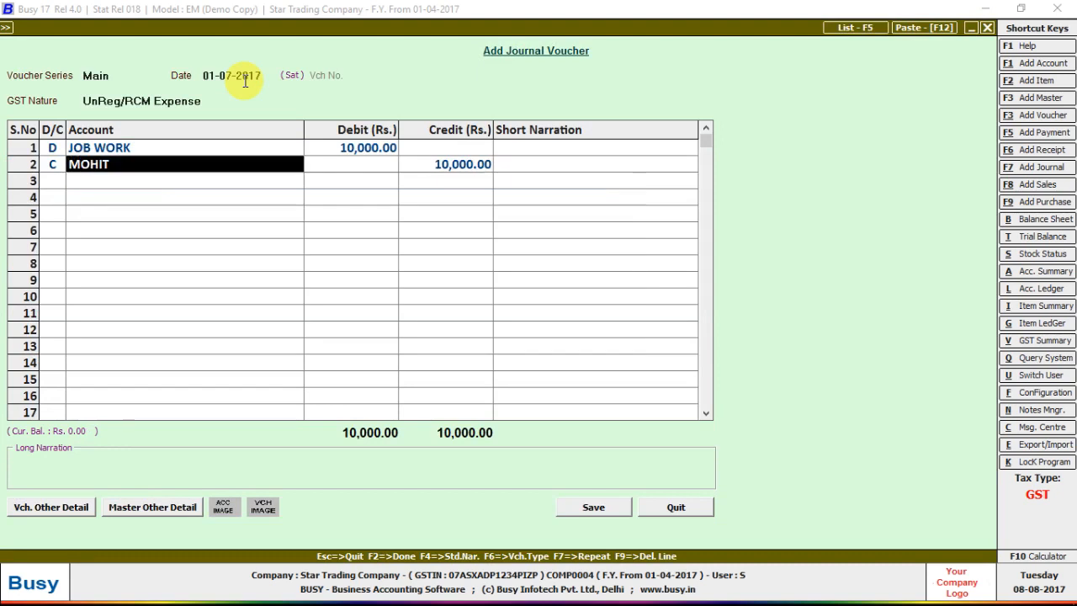
# Change the credited account on the second line to the unregistered sundry creditor and complete the line for 10,000.00.
pyautogui.write('aB')
pyautogui.press('BackSpace')
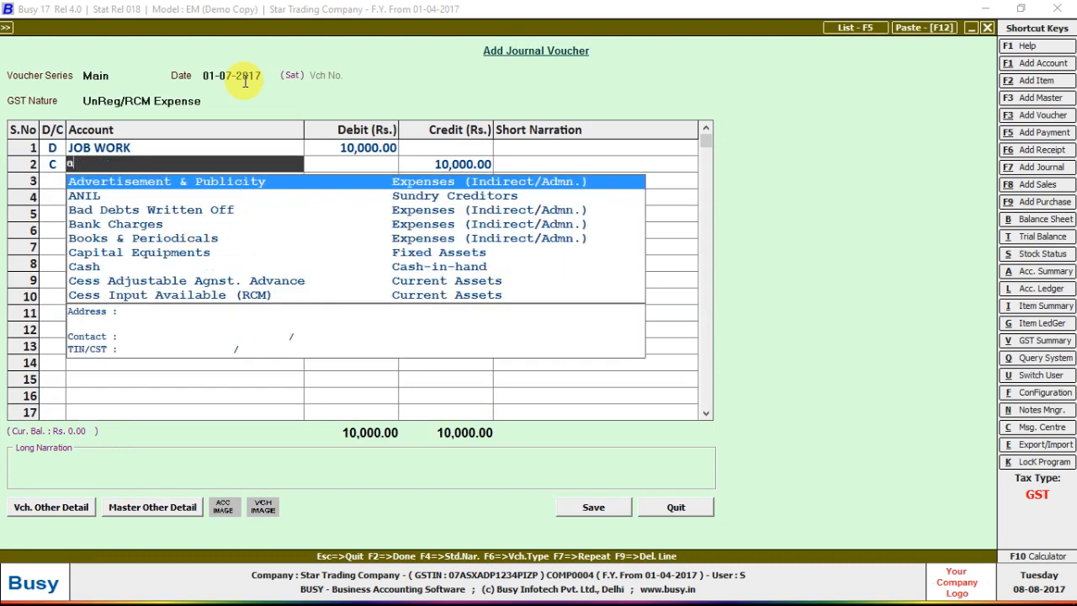
pyautogui.write('nil')
pyautogui.press('Return')
pyautogui.press('Return')
pyautogui.press('Return')
pyautogui.press('Return')
pyautogui.press('Return')
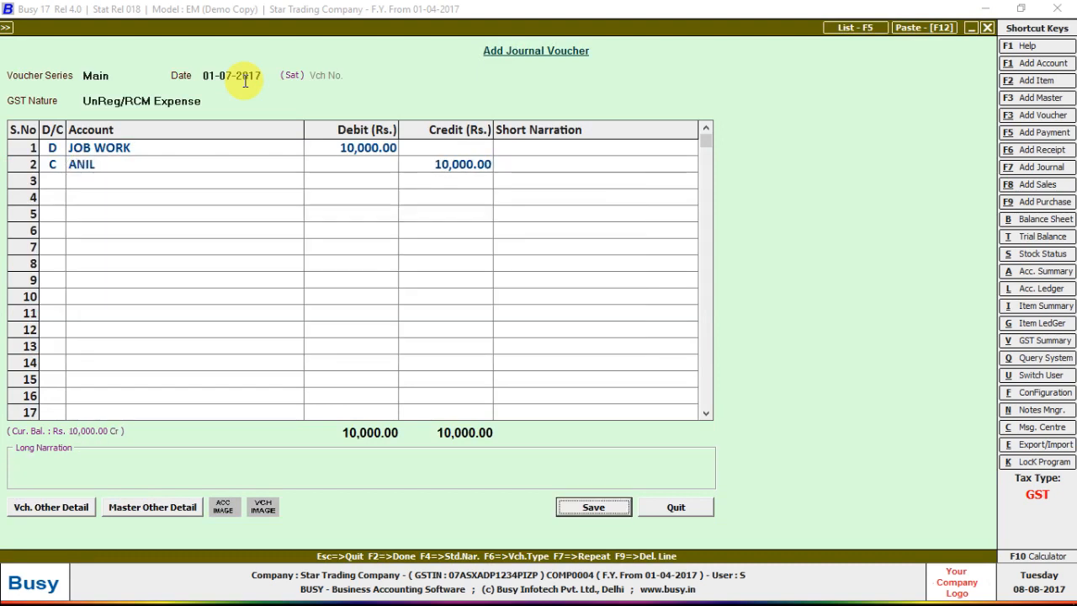
# Try to save the journal voucher despite the reverse charge nature, and quit the voucher.
pyautogui.press('Return')
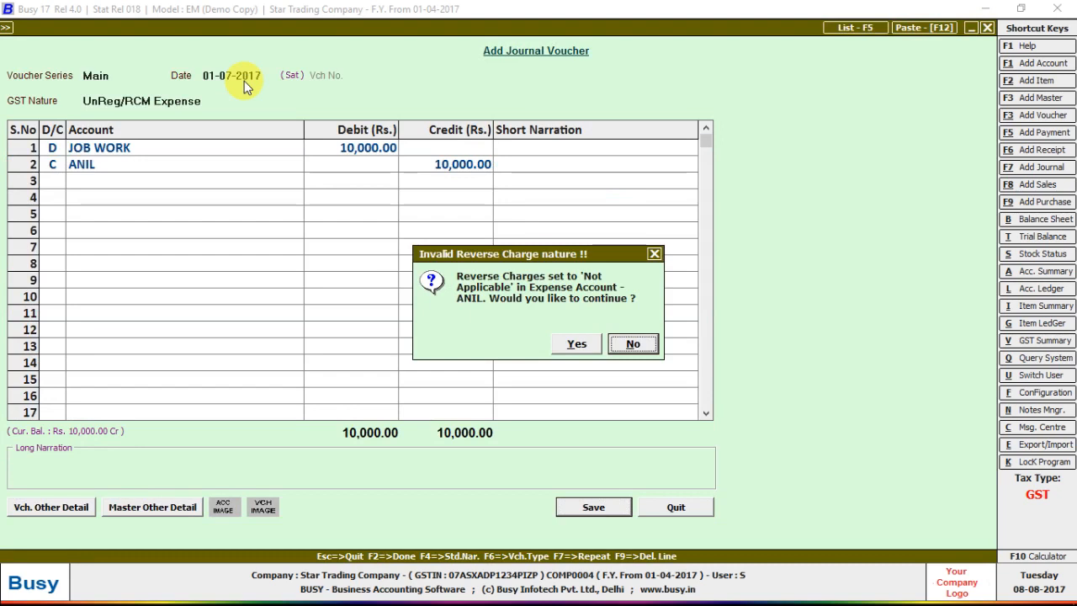
pyautogui.press('Left')
pyautogui.press('Return')
pyautogui.press('Escape')
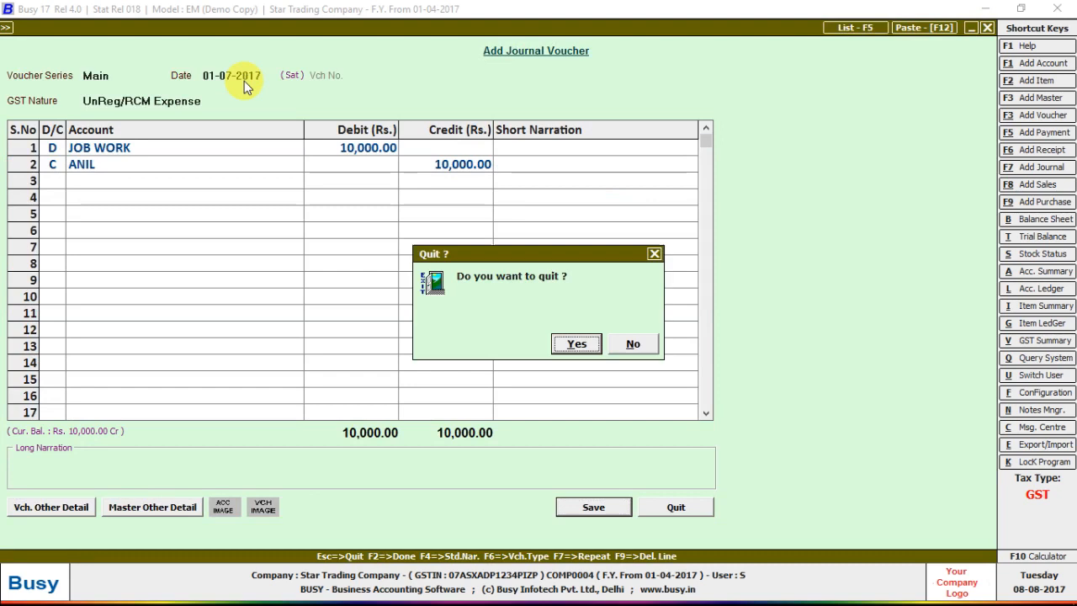
pyautogui.press('Return')
# Begin a fresh journal voucher dated 01-07-2017 with the GST nature UnReg/RCM Expense.
pyautogui.press('Return')
pyautogui.write('01-07-2017')
pyautogui.press('Return')
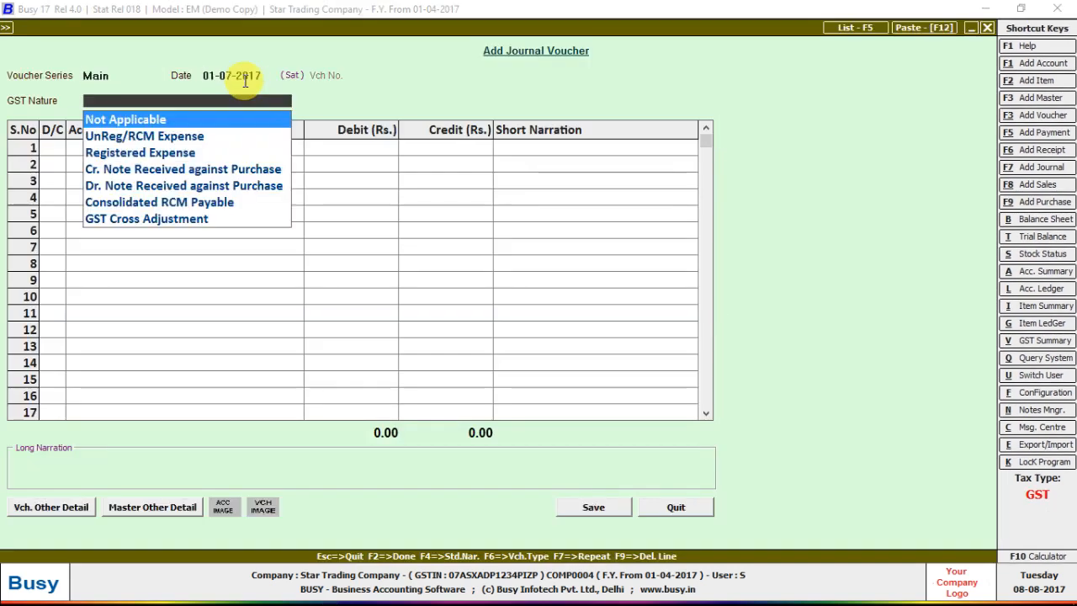
pyautogui.press('Down')
pyautogui.press('Return')
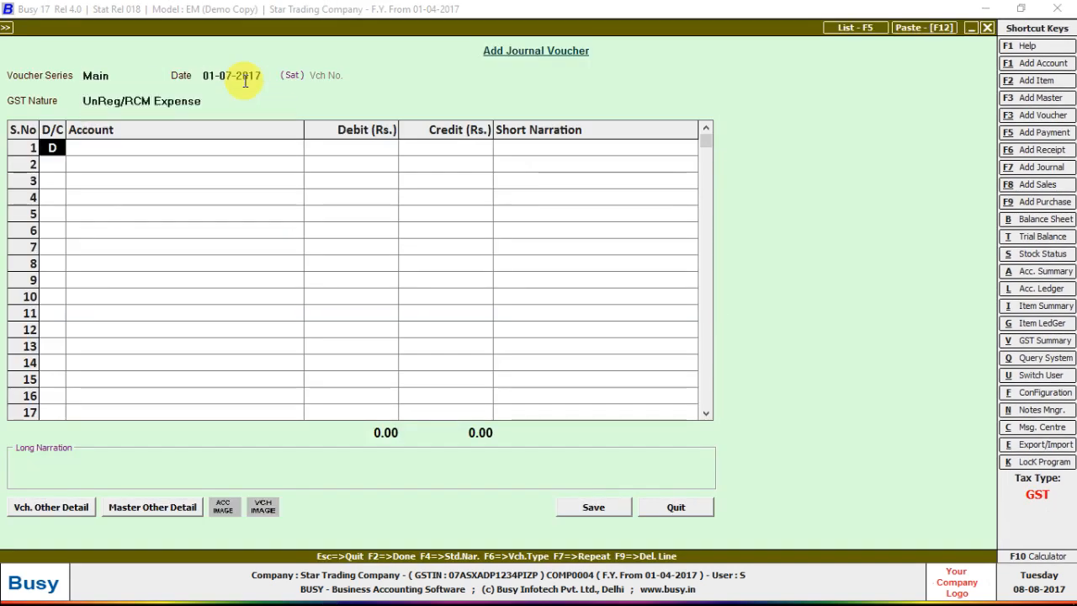
# Debit the JOB WORK account with 10,000.00 on the first line of the journal voucher.
pyautogui.press('Return')
pyautogui.write('J')
pyautogui.press('Return')
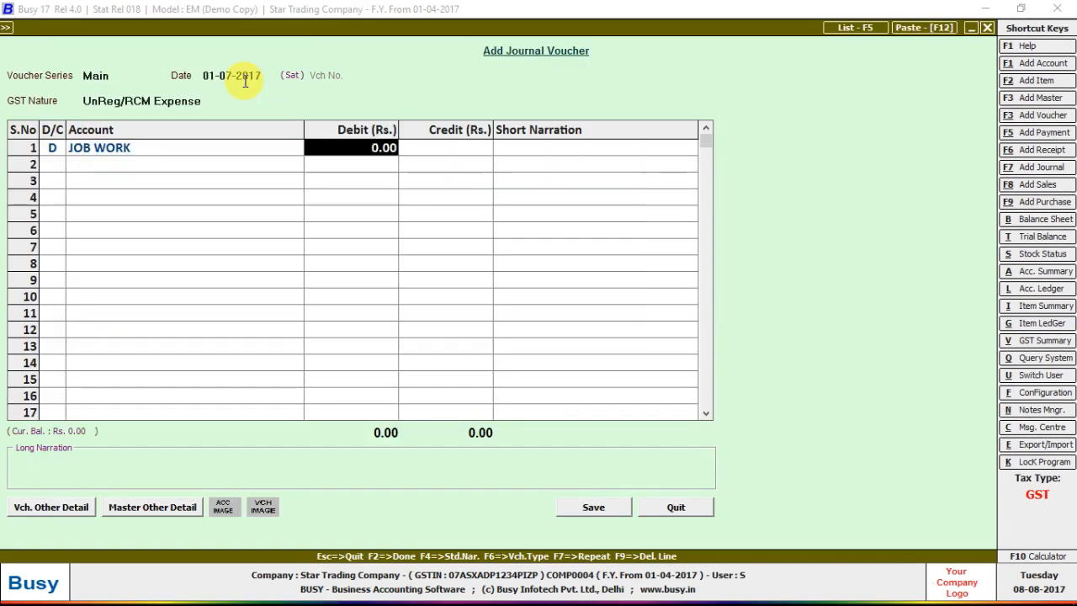
pyautogui.write('10,000')
pyautogui.press('Return')
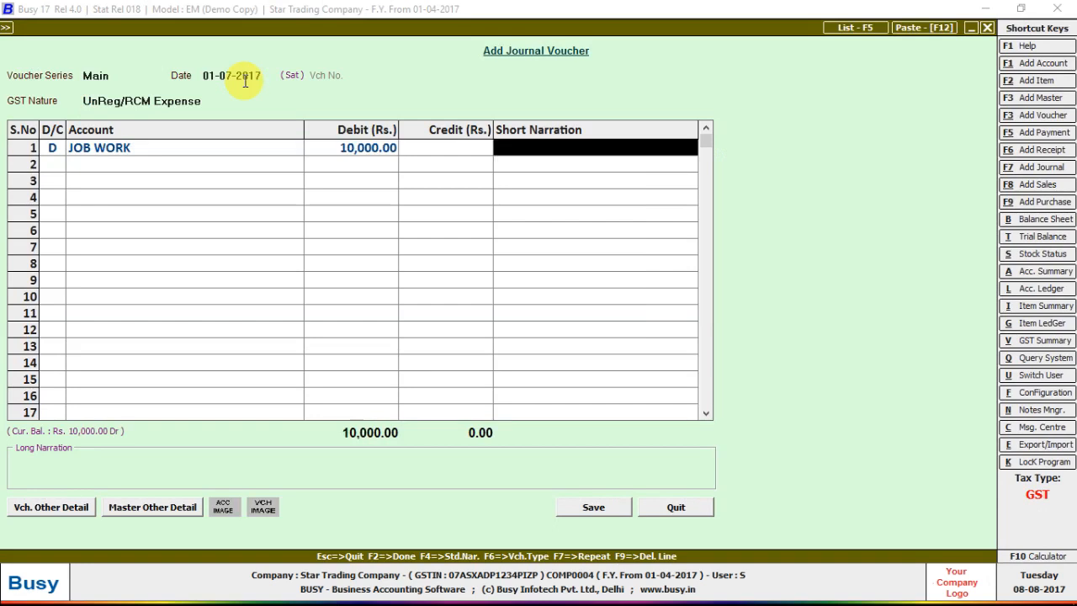
# Credit the unregistered sundry creditor with 10,000.00 on the second line and try to save the voucher.
pyautogui.press('Return')
pyautogui.press('Return')
pyautogui.press('Down')
pyautogui.press('Return')
pyautogui.press('Return')
pyautogui.press('Return')
pyautogui.press('Return')
pyautogui.press('Return')
pyautogui.press('Return')
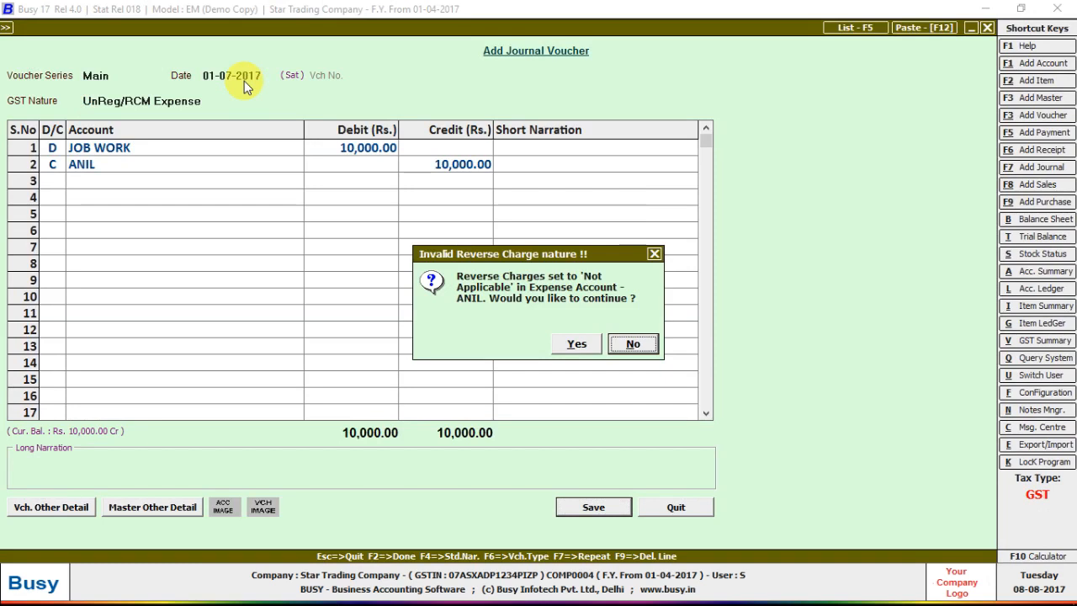
pyautogui.press('Return')
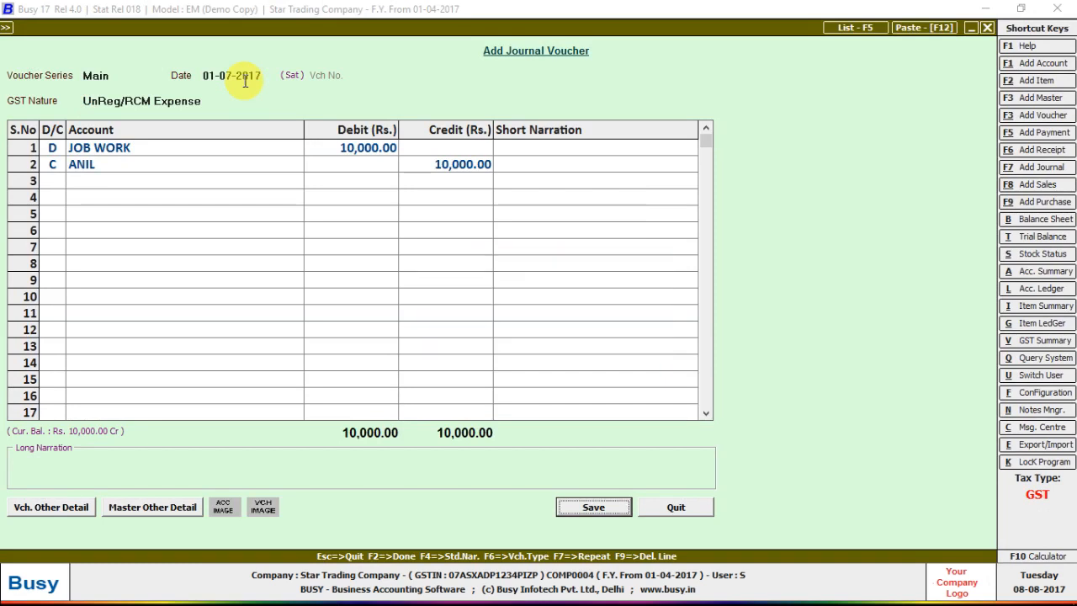
# Examine the credited party's account master, including its type of dealer, and leave it without changes.
pyautogui.hotkey('ctrl', 'Return')
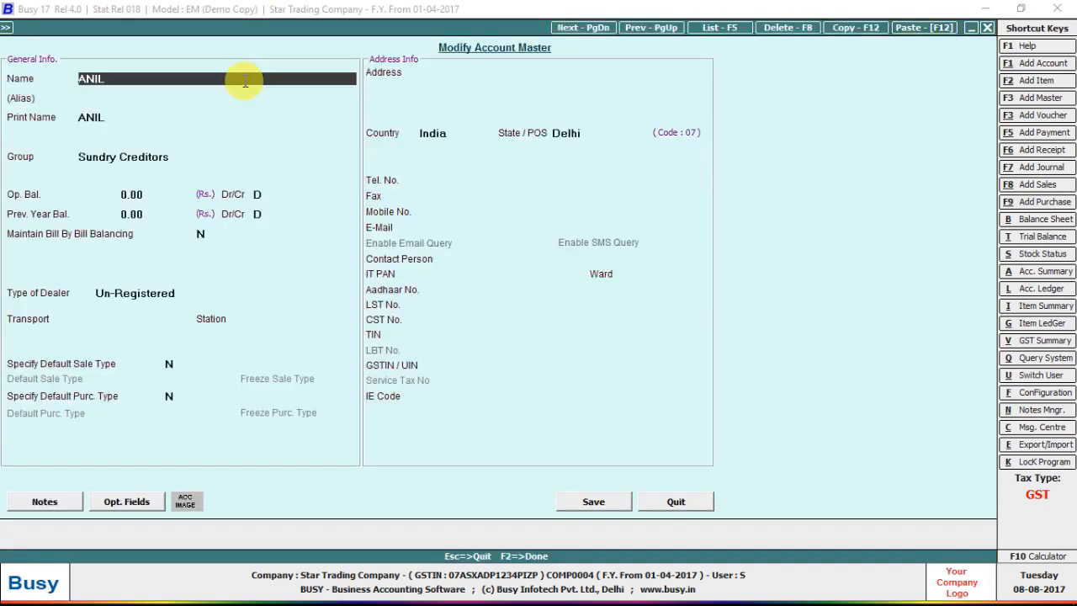
pyautogui.press('Return')
pyautogui.press('Return')
pyautogui.press('Return')
pyautogui.press('Return')
pyautogui.press('Return')
pyautogui.press('Return')
pyautogui.press('Return')
pyautogui.press('Return')
pyautogui.press('Return')
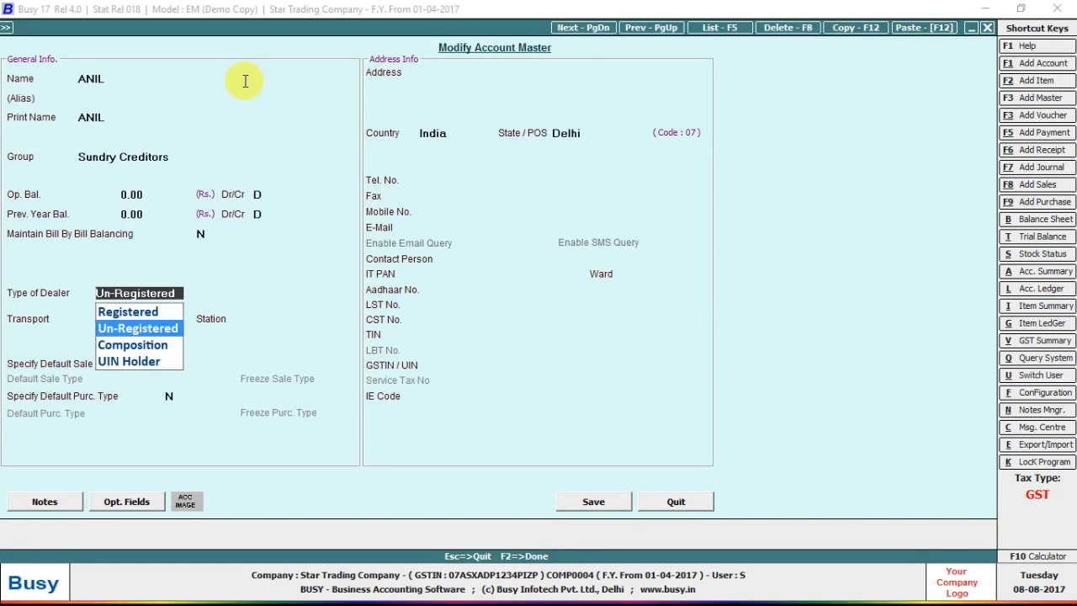
pyautogui.press('Up')
pyautogui.press('Up')
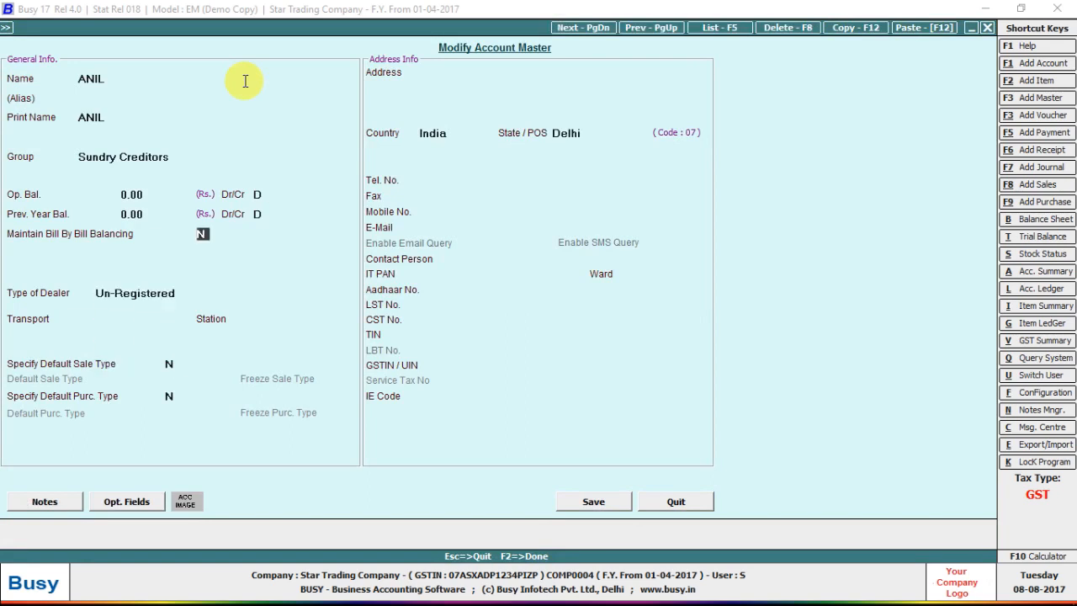
pyautogui.press('Up')
pyautogui.press('Escape')
pyautogui.press('Return')
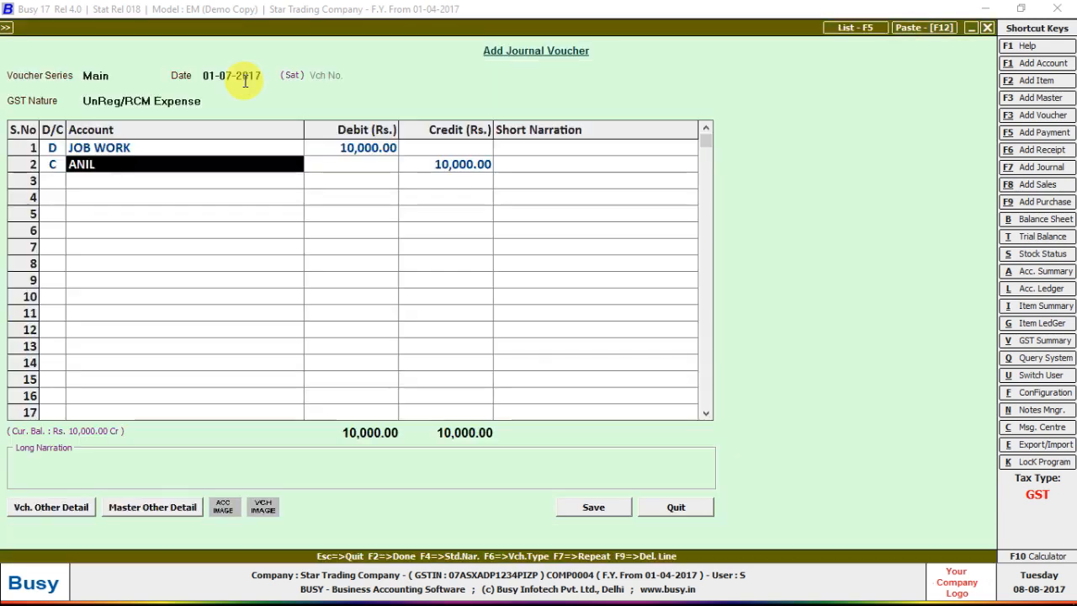
# Open the credited party's account master for modification and set its group to Expenses (Direct/Mfg.).
pyautogui.hotkey('alt', 'm')
pyautogui.press('Return')
pyautogui.press('Return')
pyautogui.press('Return')
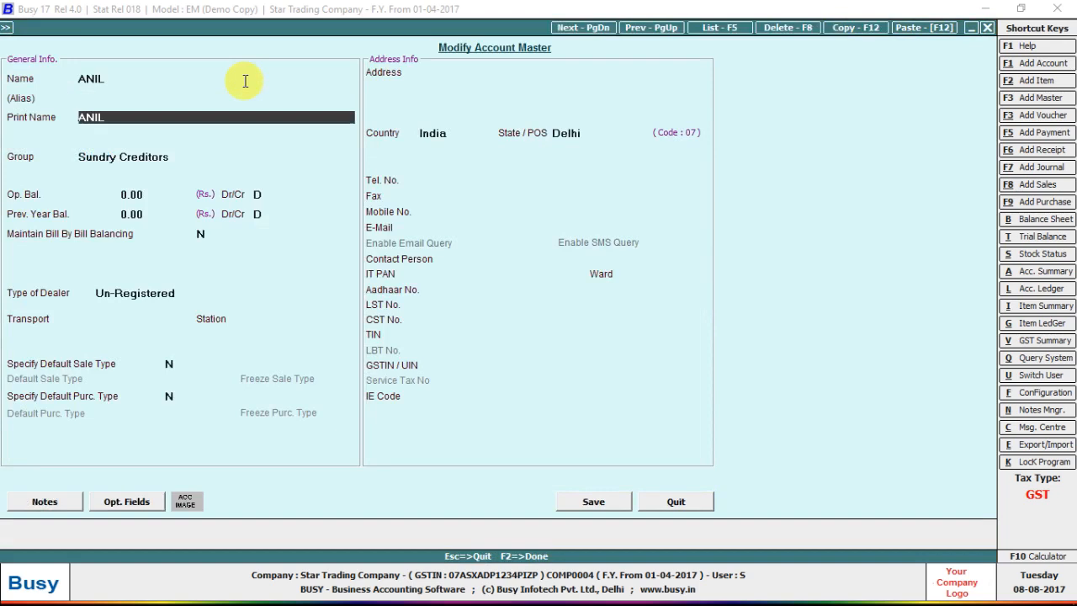
pyautogui.write('ex')
pyautogui.press('Return')
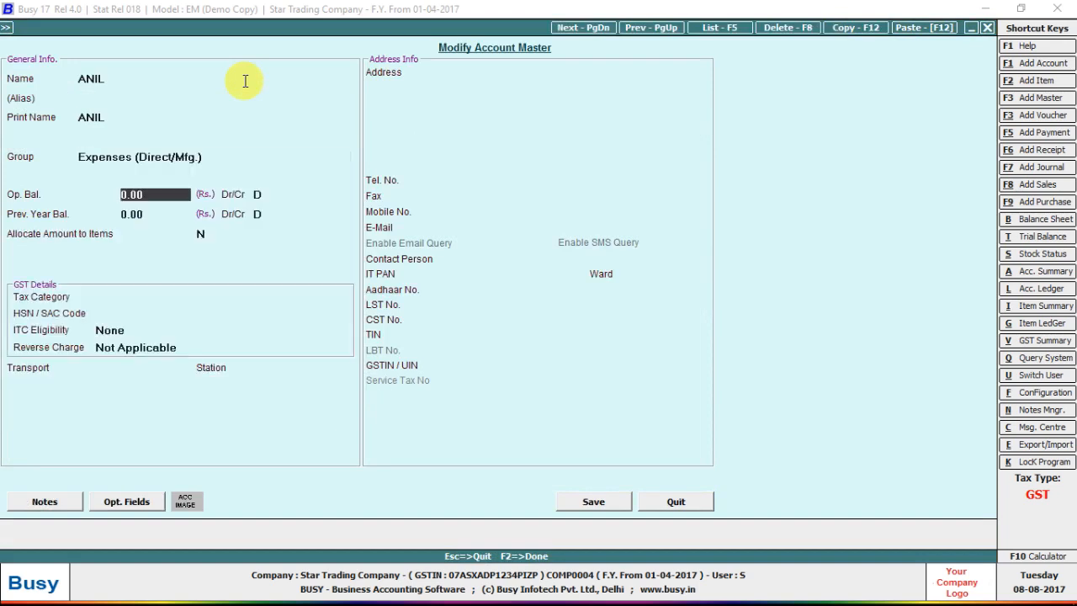
# Set the tax category to GST 5% in the account's GST details, leaving the HSN / SAC code blank.
pyautogui.press('Return')
pyautogui.press('Return')
pyautogui.press('Return')
pyautogui.press('Return')
pyautogui.press('Return')
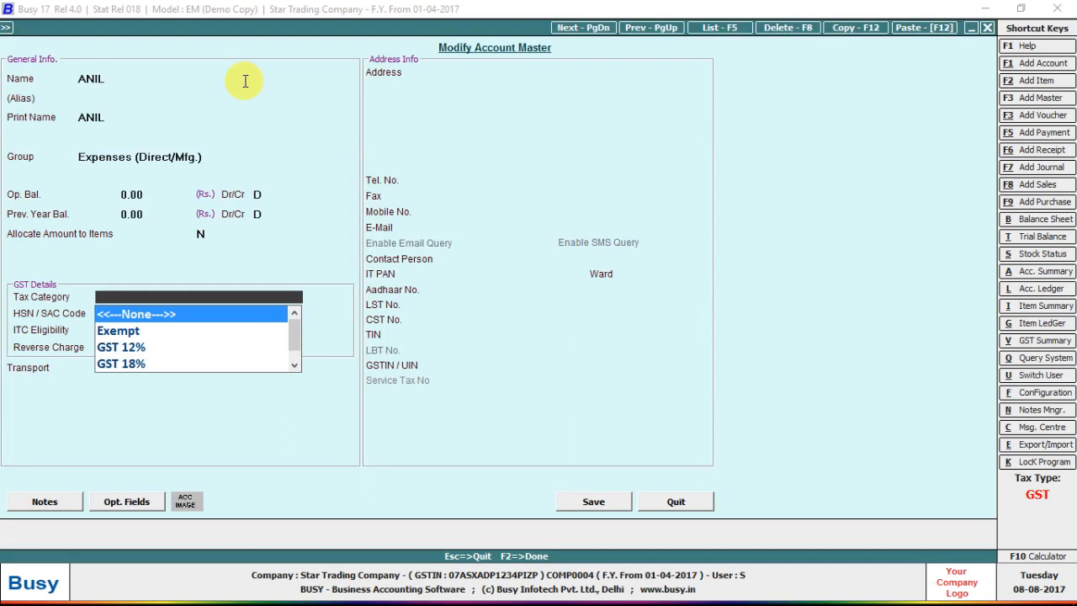
pyautogui.press('Down')
pyautogui.press('Down')
pyautogui.press('Down')
pyautogui.press('Down')
pyautogui.press('Down')
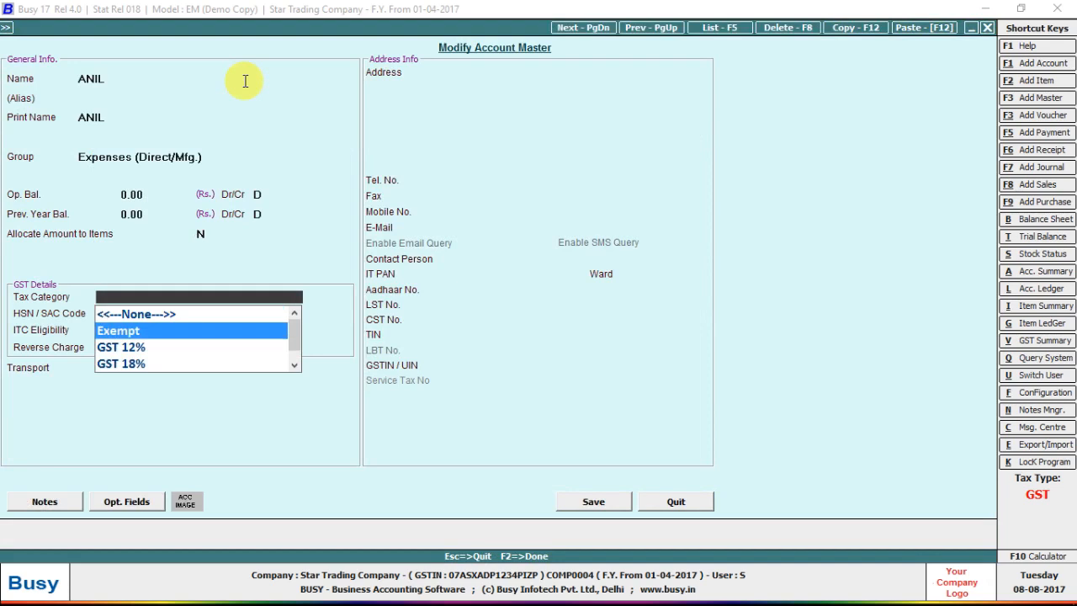
pyautogui.press('Return')
pyautogui.press('Return')
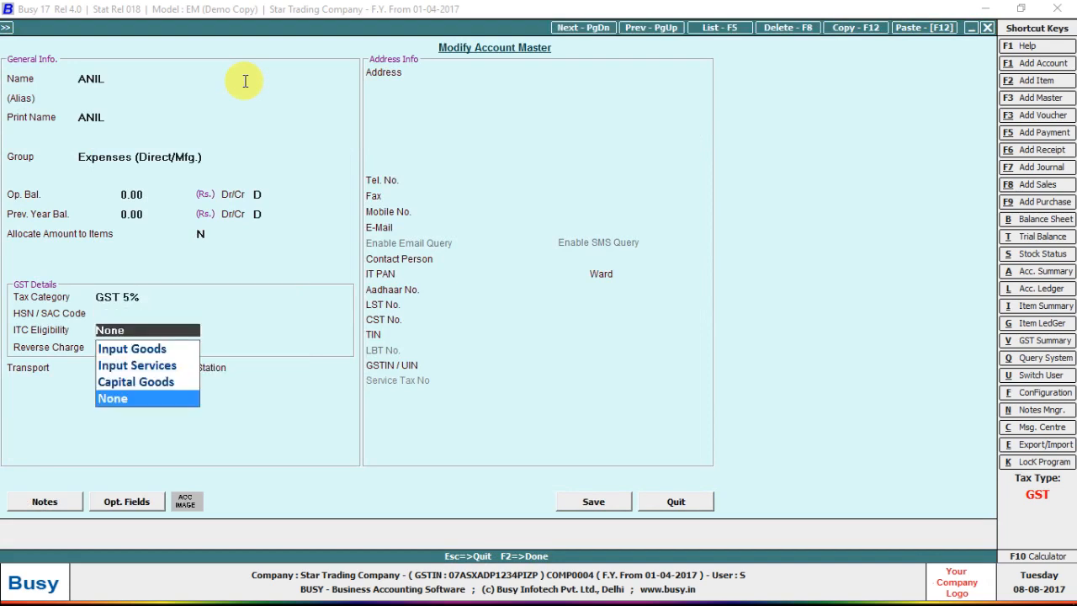
# Set the account's ITC eligibility to Input Services.
pyautogui.hotkey('shift', 'Tab')
pyautogui.press('Return')
pyautogui.press('Up')
pyautogui.press('Up')
pyautogui.press('Up')
pyautogui.press('Down')
pyautogui.press('Return')
pyautogui.press('Return')
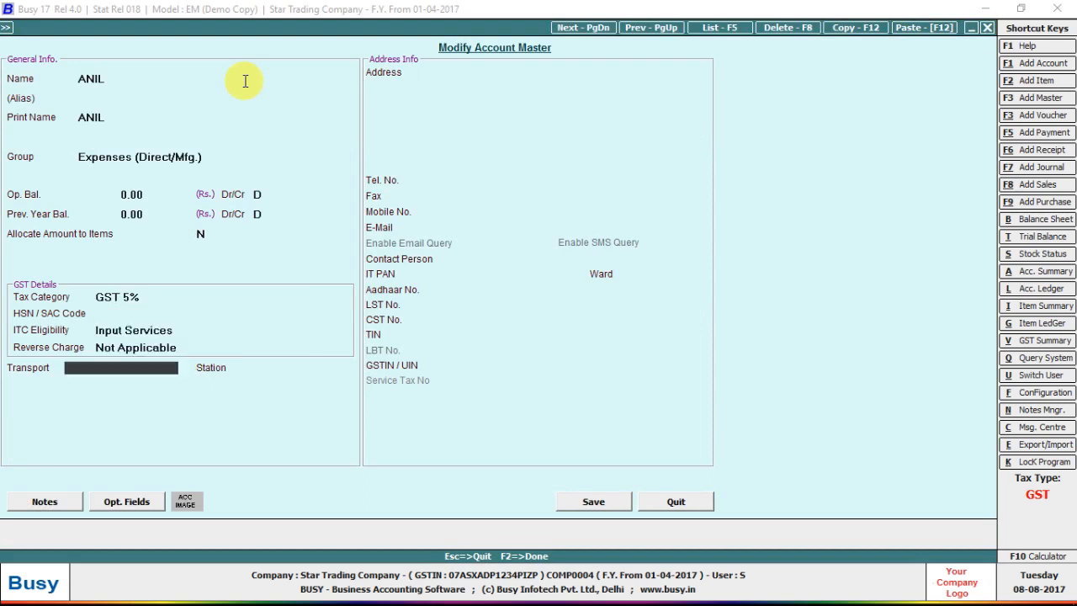
# Set the account's reverse charge to Based on Daily Limit and save the master.
pyautogui.hotkey('shift', 'Tab')
pyautogui.press('Up')
pyautogui.press('Up')
pyautogui.press('Up')
pyautogui.press('Return')
pyautogui.press('F2')
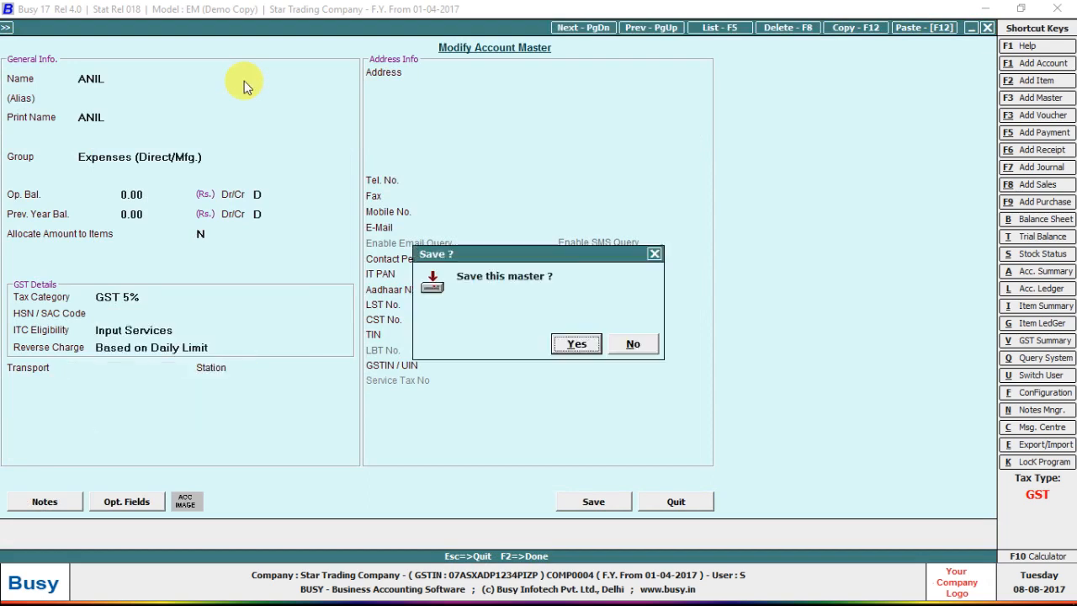
pyautogui.press('Return')
# Save the journal voucher, accepting the invalid reverse charge nature, and quit voucher entry.
pyautogui.press('Return')
pyautogui.press('Return')
pyautogui.press('Return')
pyautogui.press('Return')
pyautogui.press('Return')
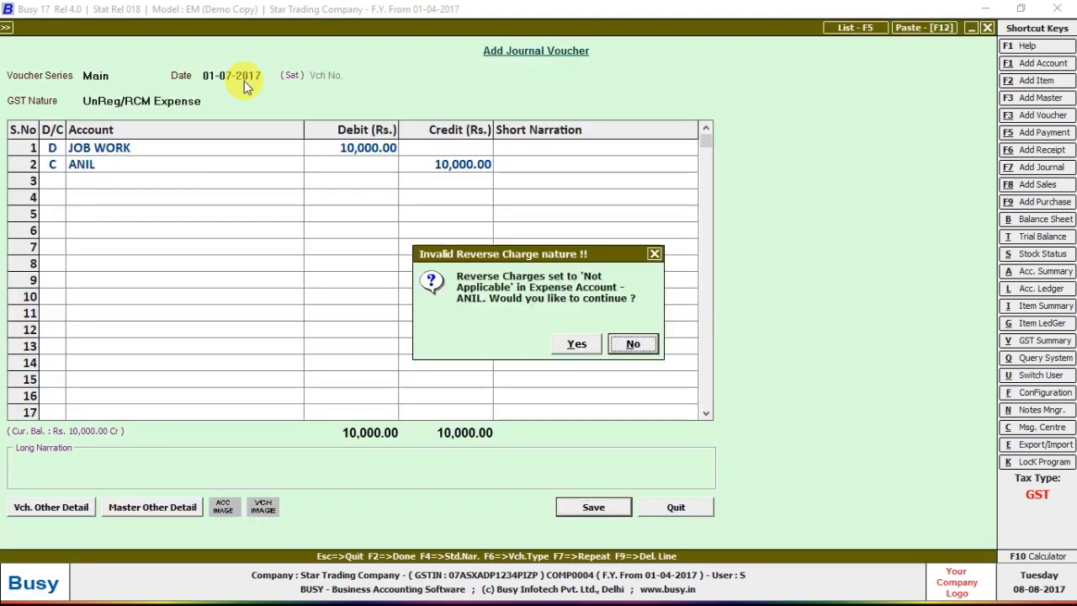
pyautogui.press('y')
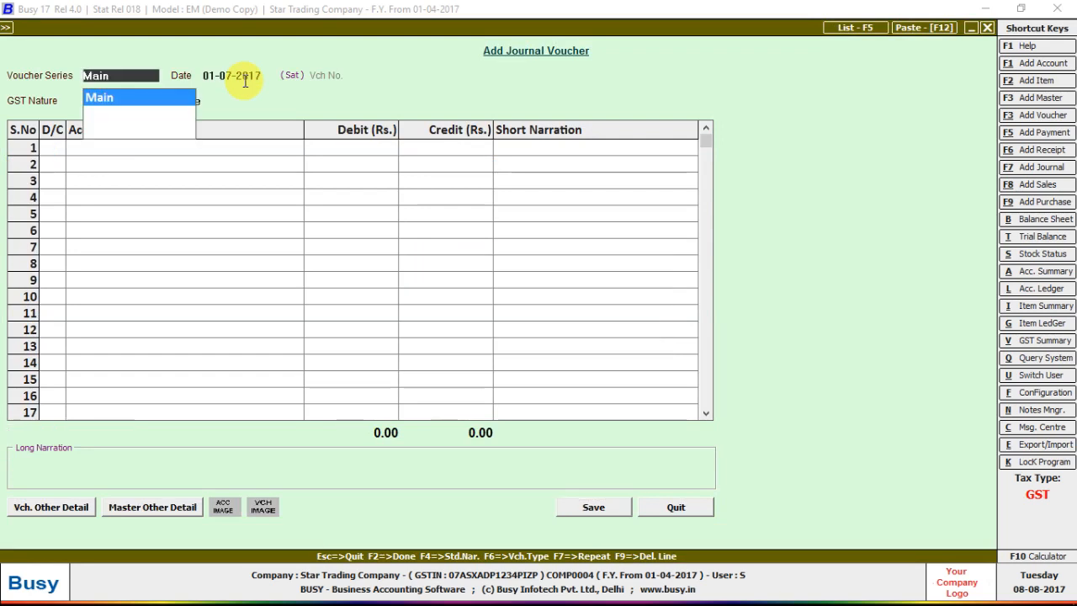
pyautogui.press('Escape')
pyautogui.press('Escape')
# Run the consolidated RCM payable check for 01-04-2017 to 20-07-2017, and close it.
pyautogui.press('Down')
pyautogui.press('Down')
pyautogui.press('Down')
pyautogui.press('Down')
pyautogui.press('Down')
pyautogui.press('Down')
pyautogui.press('Down')
pyautogui.press('Down')
pyautogui.press('Down')
pyautogui.press('Down')
pyautogui.press('Down')
pyautogui.press('Down')
pyautogui.press('Down')
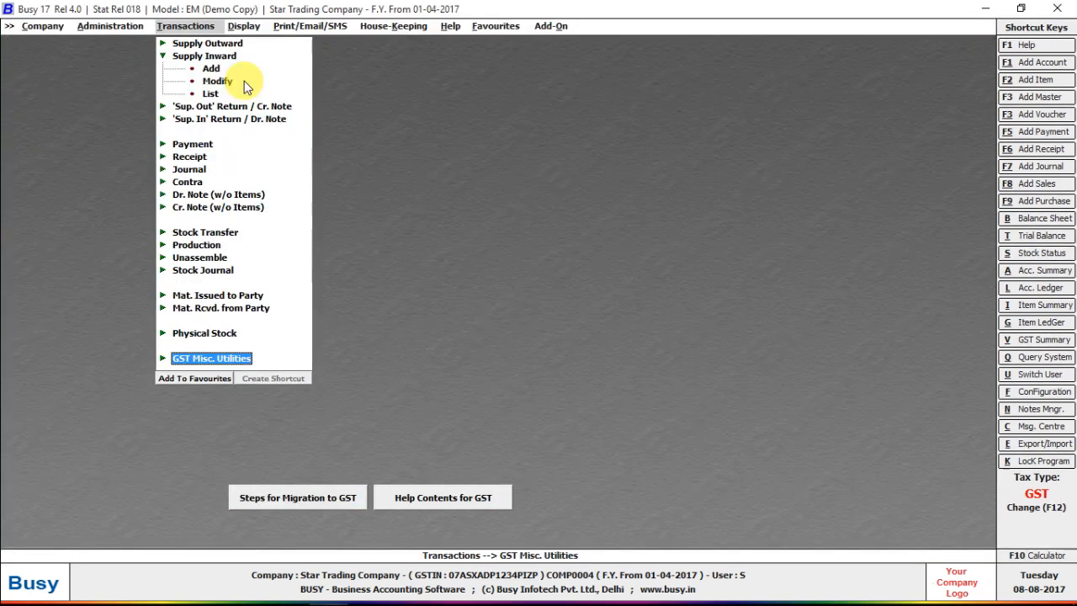
pyautogui.press('Return')
pyautogui.press('Return')
pyautogui.press('Return')
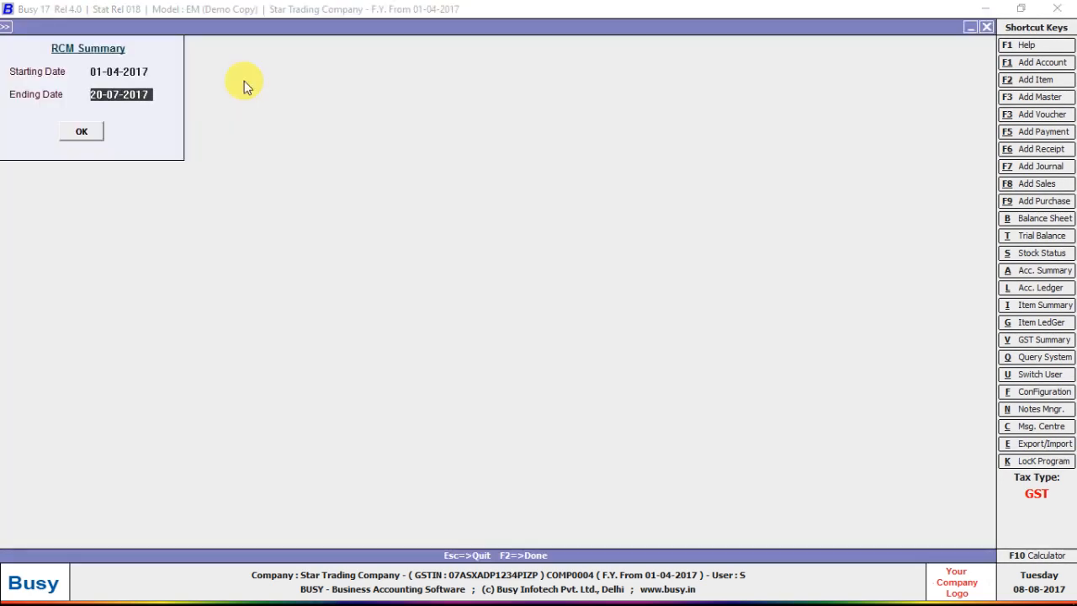
pyautogui.press('Return')
pyautogui.press('Return')
pyautogui.press('Escape')
pyautogui.press('Return')
pyautogui.press('Escape')
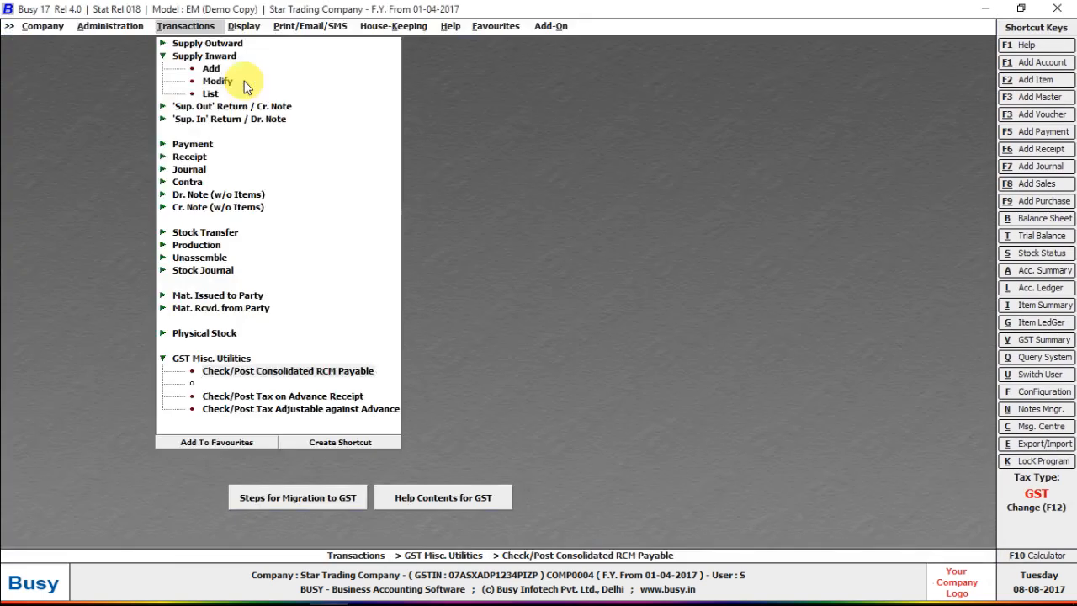
# Open the journal voucher dated 01-07-2017 in the Main series for modification.
pyautogui.press('Up')
pyautogui.press('Up')
pyautogui.press('Up')
pyautogui.press('Up')
pyautogui.press('Up')
pyautogui.press('Up')
pyautogui.press('Up')
pyautogui.press('Up')
pyautogui.press('Up')
pyautogui.press('Up')
pyautogui.press('Up')
pyautogui.press('Up')
pyautogui.press('Return')
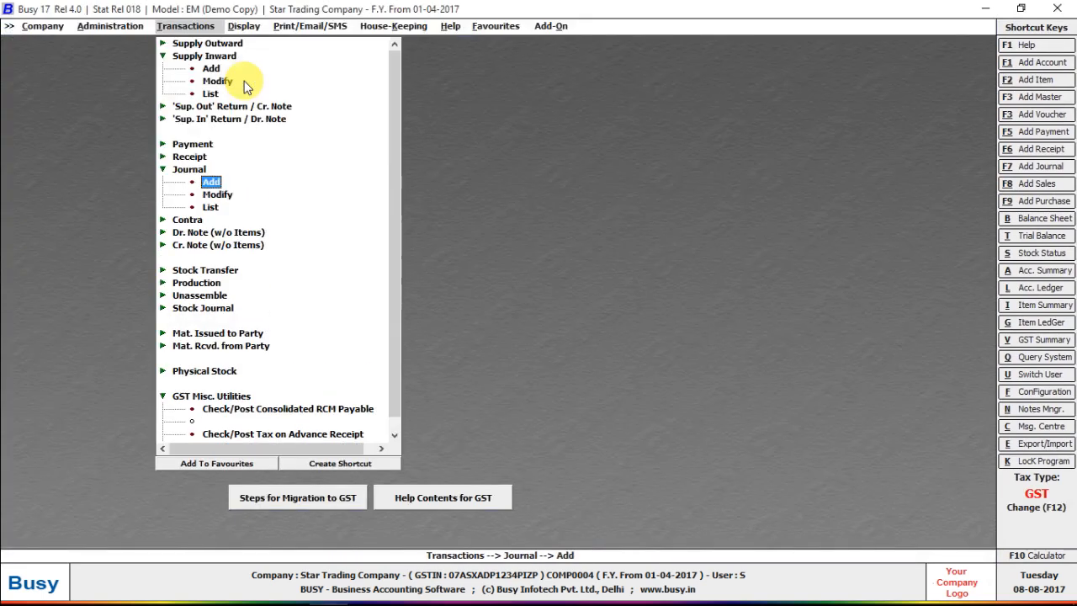
pyautogui.press('Down')
pyautogui.press('Return')
pyautogui.press('Return')
pyautogui.press('Return')
pyautogui.press('Return')
pyautogui.press('Return')
pyautogui.press('Return')
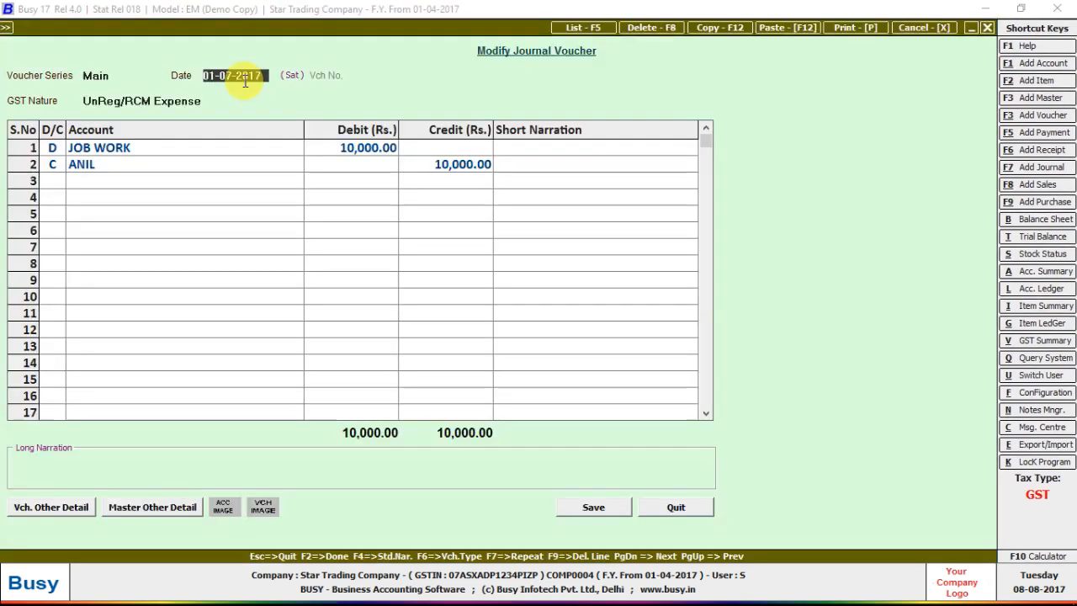
# Save the journal voucher again with the GST nature UnReg/RCM Expense and both 10,000.00 lines kept, and leave voucher modification.
pyautogui.press('Return')
pyautogui.press('Return')
pyautogui.press('Up')
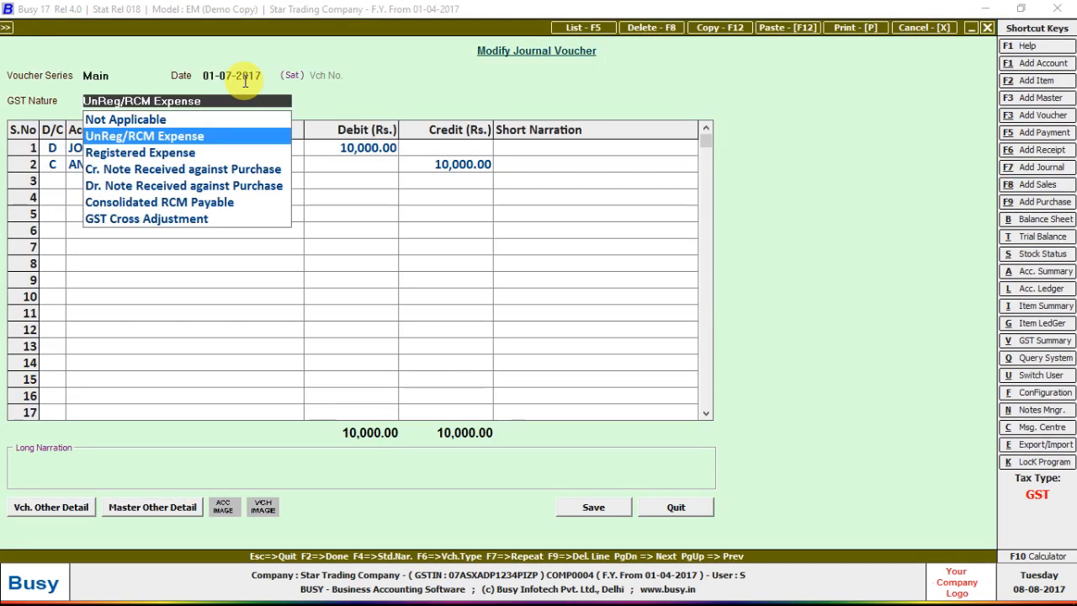
pyautogui.press('Return')
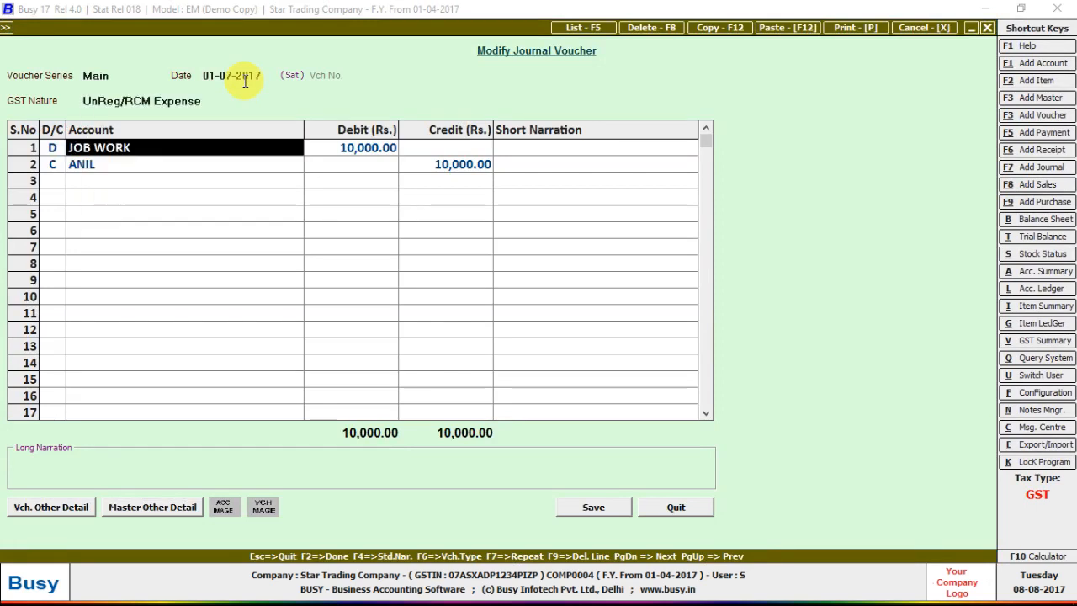
pyautogui.press('Return')
pyautogui.press('Return')
pyautogui.press('Return')
pyautogui.press('Return')
pyautogui.press('Return')
pyautogui.press('Return')
pyautogui.press('Return')
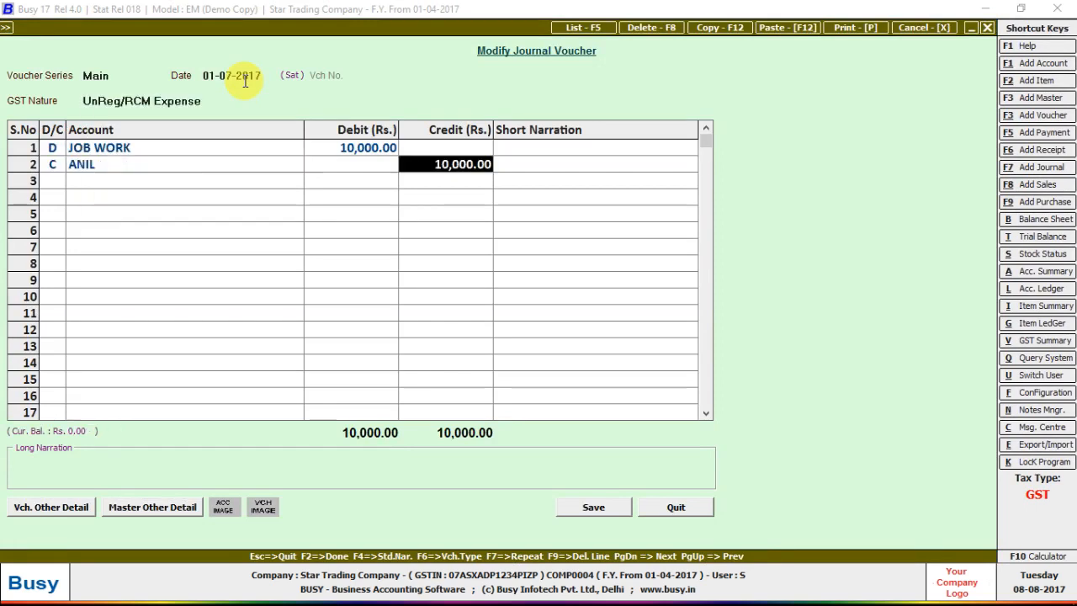
pyautogui.press('Return')
pyautogui.press('Return')
pyautogui.press('Return')
pyautogui.press('Return')
pyautogui.press('Return')
pyautogui.press('Return')
pyautogui.press('Return')
pyautogui.press('Return')
pyautogui.press('Return')
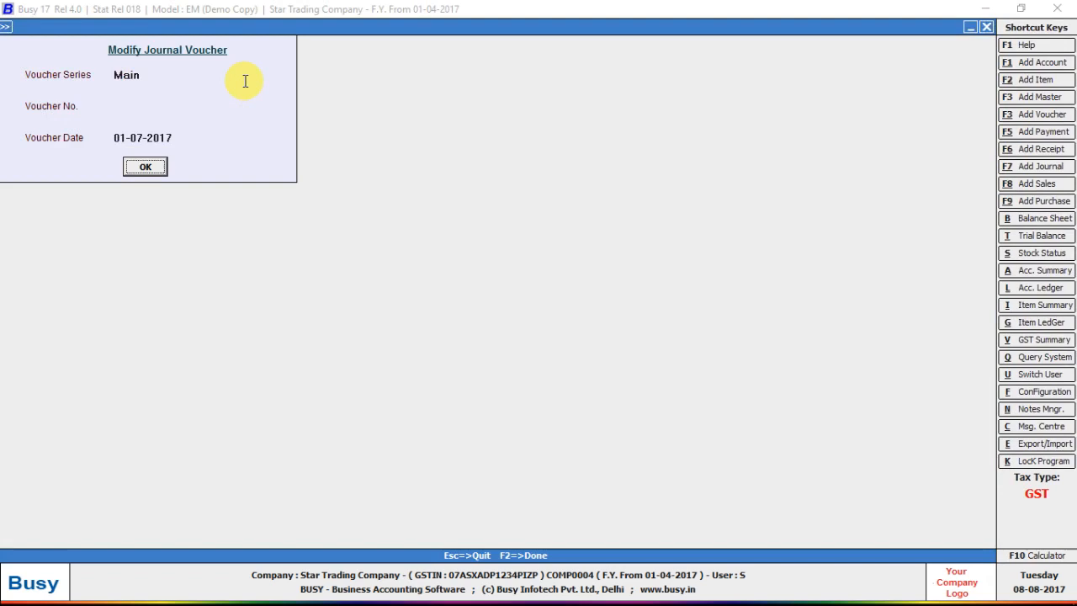
pyautogui.press('Return')
pyautogui.press('Return')
pyautogui.press('Return')
pyautogui.press('Return')
pyautogui.press('Return')
pyautogui.press('Return')
pyautogui.press('Return')
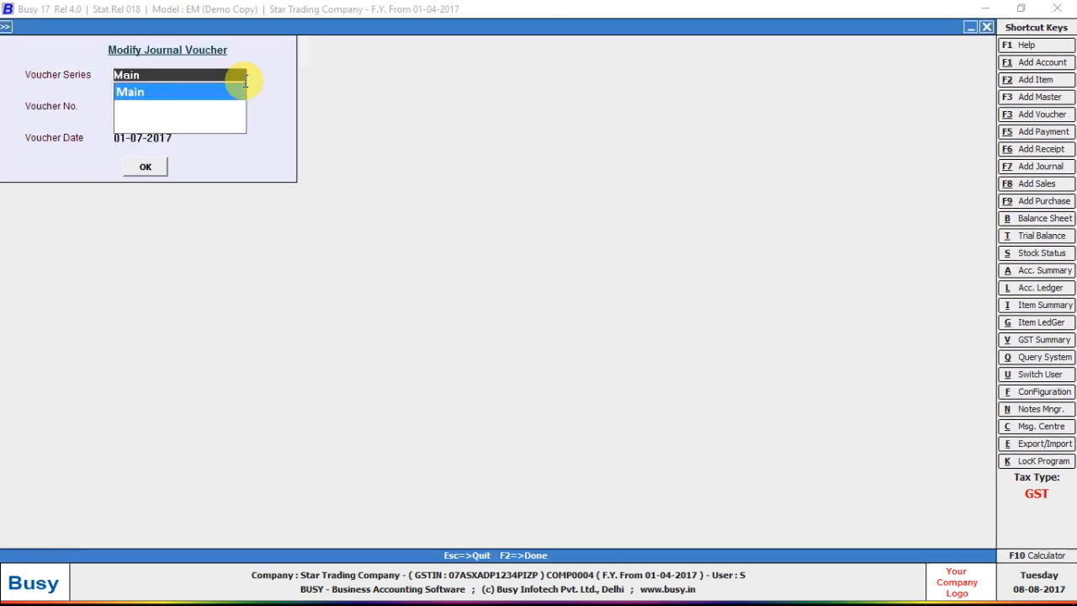
pyautogui.press('Return')
pyautogui.press('Escape')
pyautogui.press('Escape')
# Run the consolidated RCM payable check for 01-04-2017 to 20-07-2017 again, and close the summary.
pyautogui.press('Down')
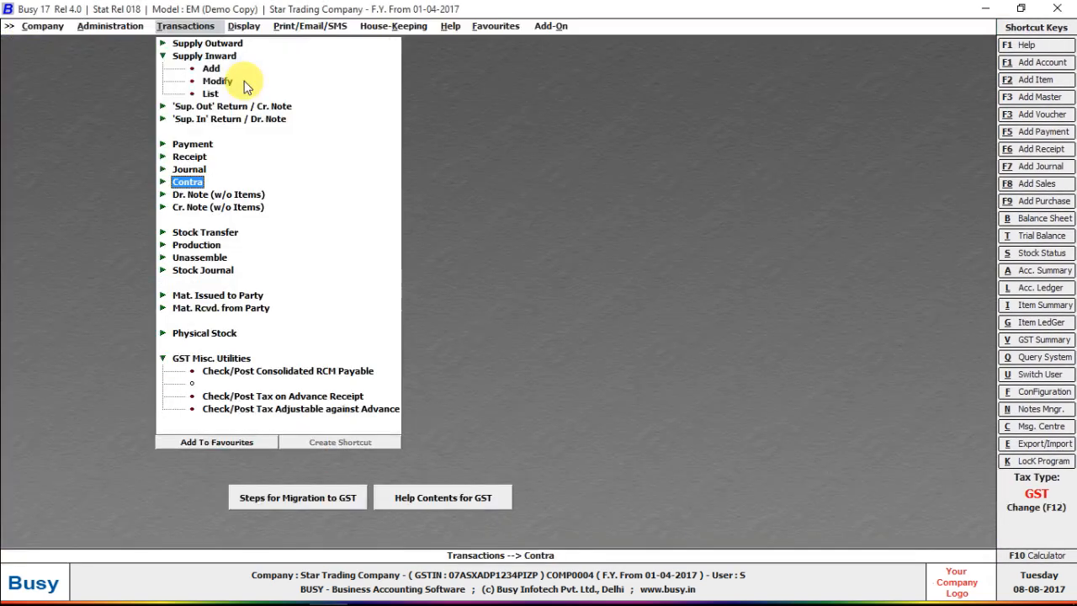
pyautogui.press('Down')
pyautogui.press('Down')
pyautogui.press('Down')
pyautogui.press('Down')
pyautogui.press('Down')
pyautogui.press('Down')
pyautogui.press('Down')
pyautogui.press('Down')
pyautogui.press('Down')
pyautogui.press('Down')
pyautogui.press('Down')
pyautogui.press('Down')
pyautogui.press('Down')
pyautogui.press('Up')
pyautogui.press('Up')
pyautogui.press('Return')
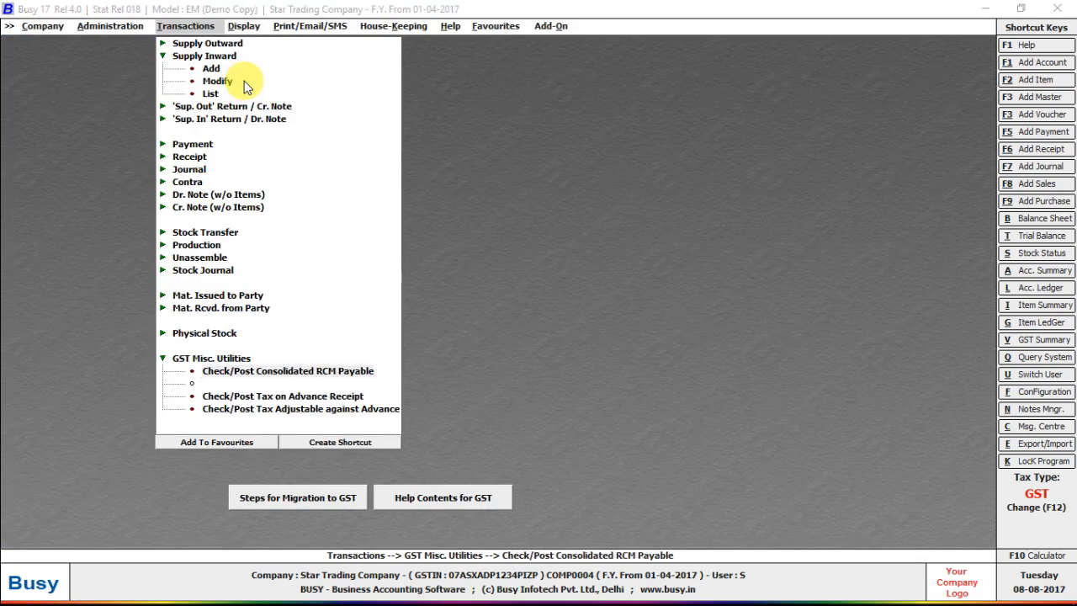
pyautogui.press('Return')
pyautogui.write('20-07-2017')
pyautogui.press('Return')
pyautogui.press('Return')
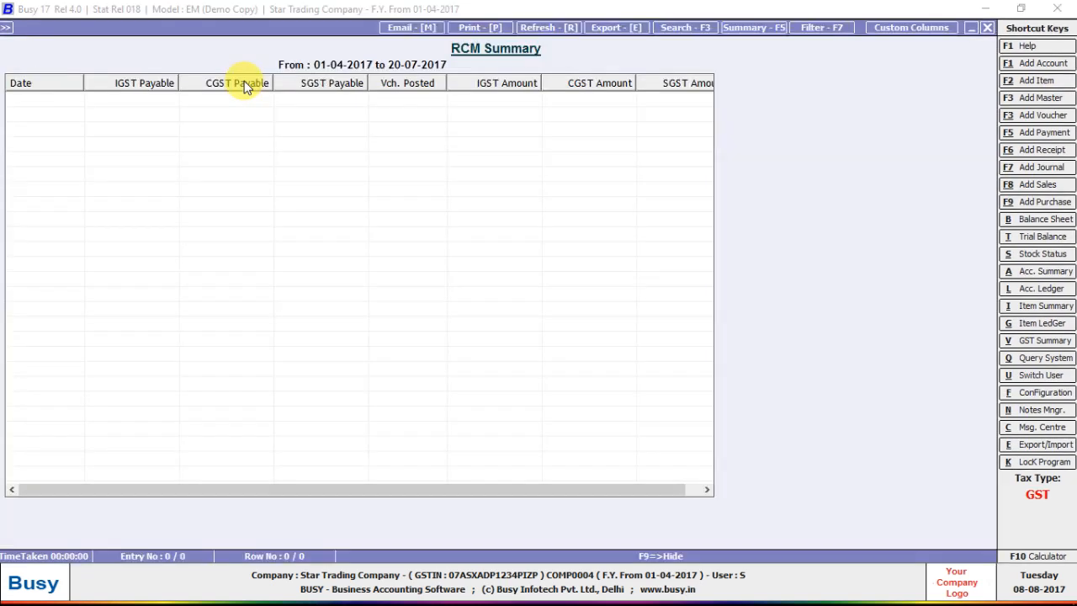
pyautogui.press('Escape')
pyautogui.press('Escape')
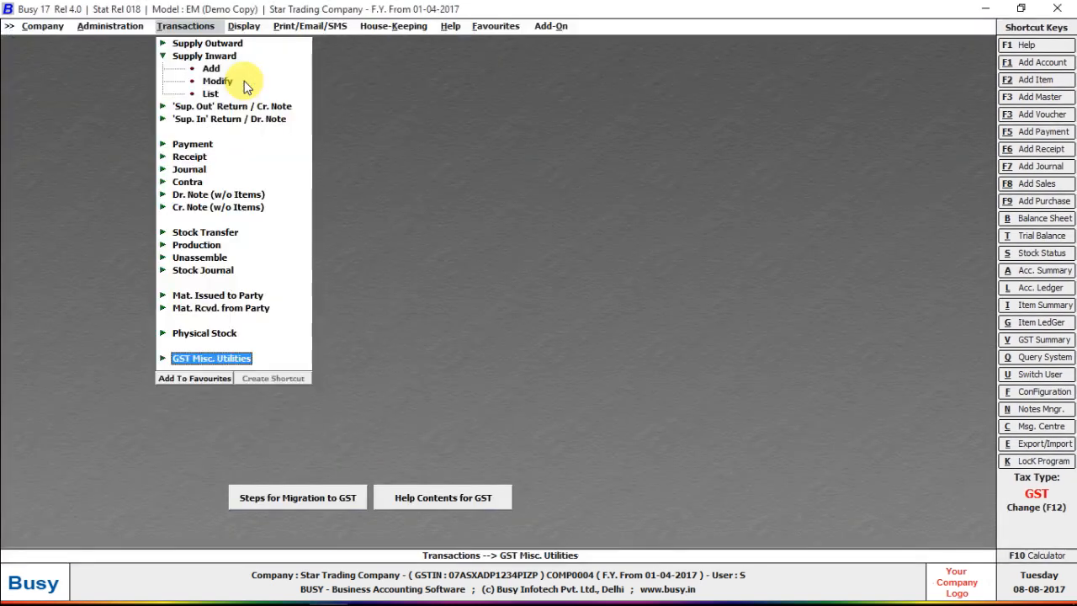
pyautogui.press('Up')
pyautogui.press('Up')
pyautogui.press('Up')
pyautogui.press('Up')
pyautogui.press('Up')
pyautogui.press('Up')
pyautogui.press('Up')
pyautogui.press('Up')
pyautogui.press('Up')
pyautogui.press('Up')
pyautogui.press('Up')
pyautogui.press('Up')
pyautogui.press('Return')
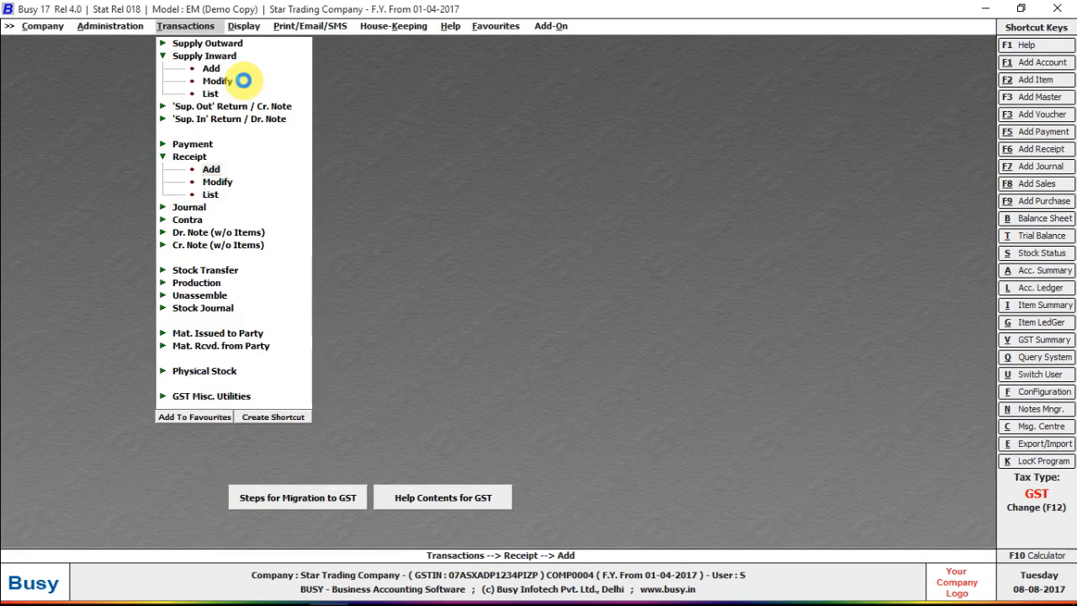
pyautogui.press('Return')
pyautogui.press('Return')
pyautogui.write('1-7')
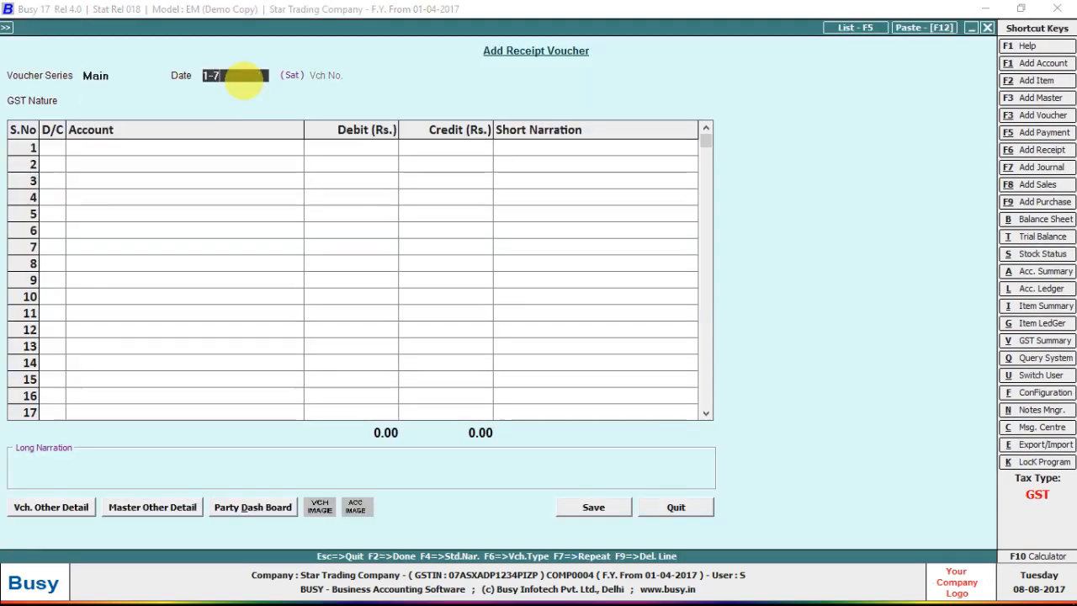
pyautogui.press('Return')
pyautogui.press('Escape')
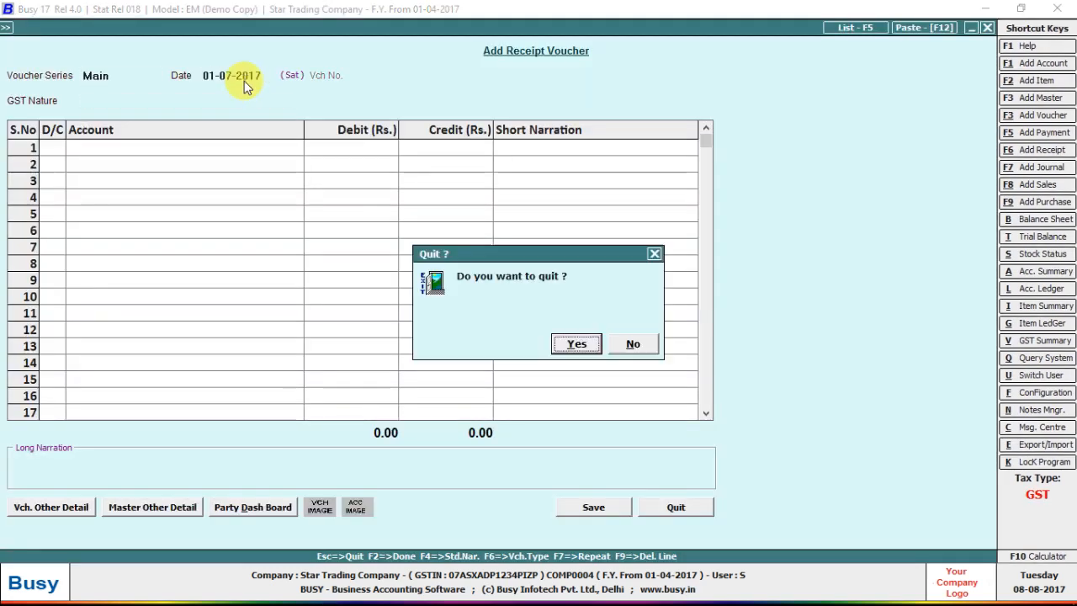
pyautogui.press('Return')
# Start a new journal voucher in the Main series dated 12-07-2017 with the GST nature Registered Expense.
pyautogui.press('Down')
pyautogui.press('Down')
pyautogui.press('Down')
pyautogui.press('Return')
pyautogui.press('Return')
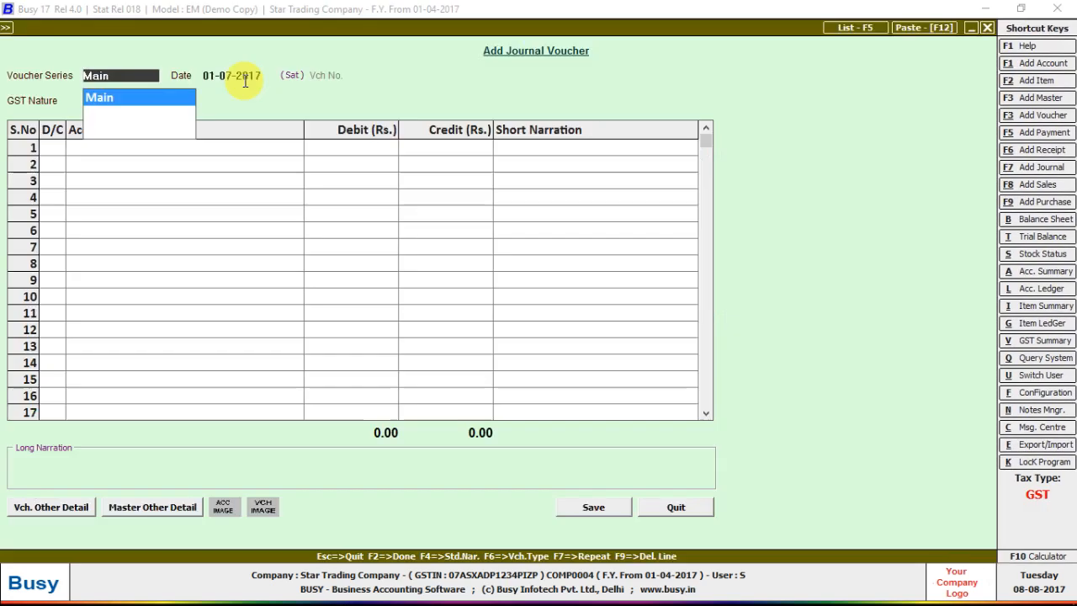
pyautogui.press('Return')
pyautogui.press('Return')
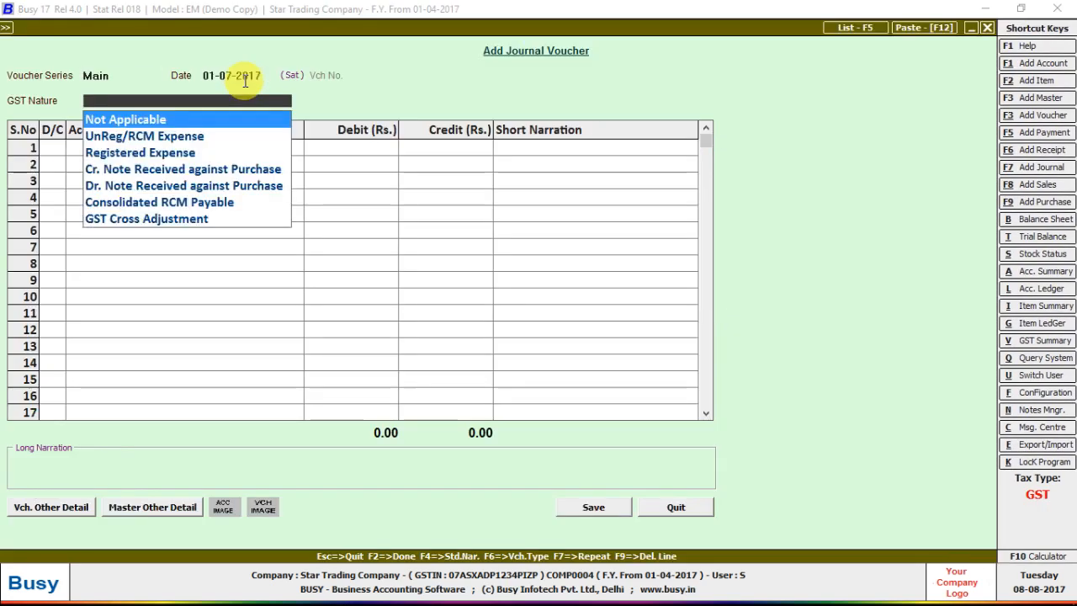
pyautogui.press('Escape')
pyautogui.write('12-07')
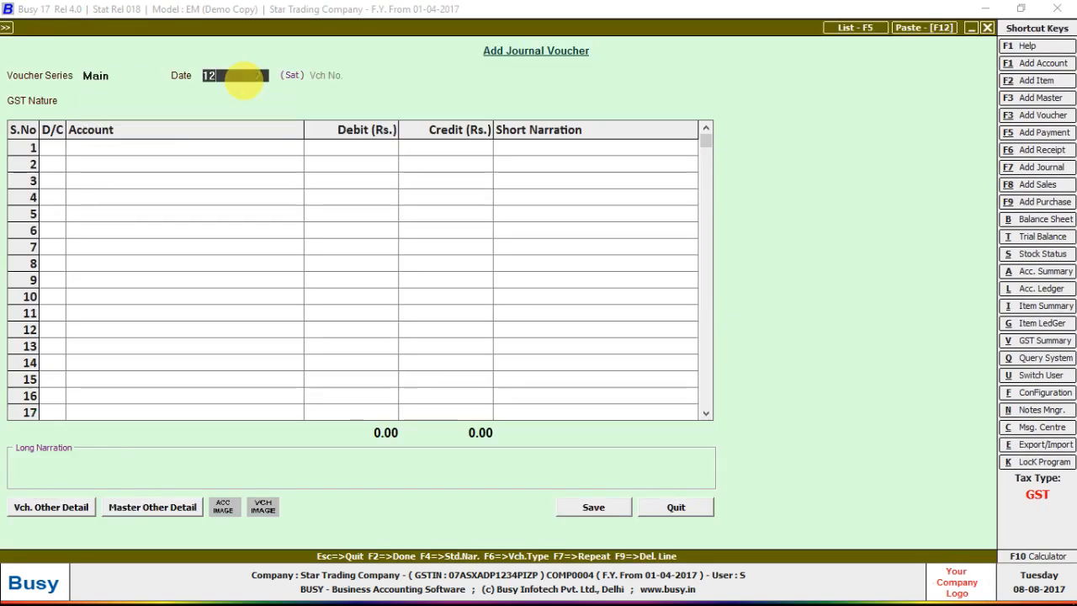
pyautogui.press('Return')
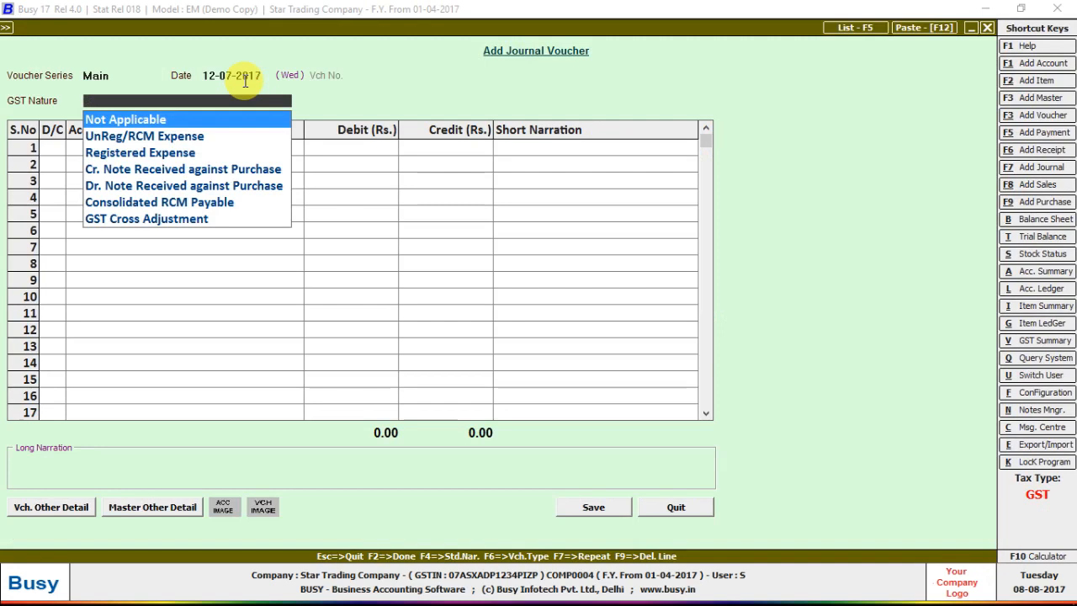
pyautogui.press('Down')
pyautogui.press('Down')
pyautogui.press('Return')
pyautogui.press('Return')
# Debit the JOB WORK account with 12,000.00 on the first line of the new journal voucher.
pyautogui.write('a')
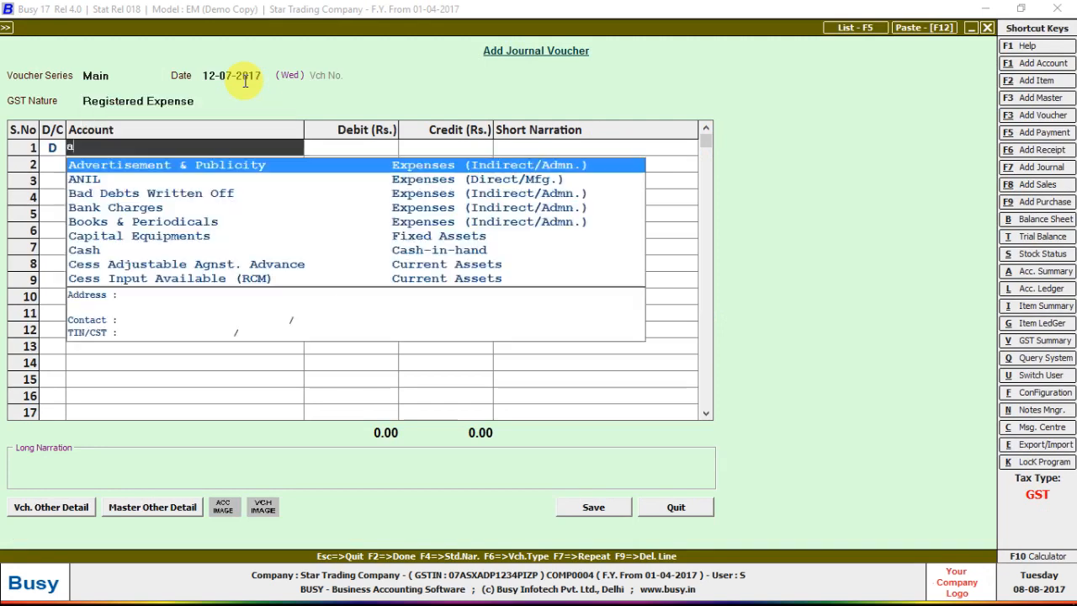
pyautogui.press('BackSpace')
pyautogui.write('j')
pyautogui.press('Return')
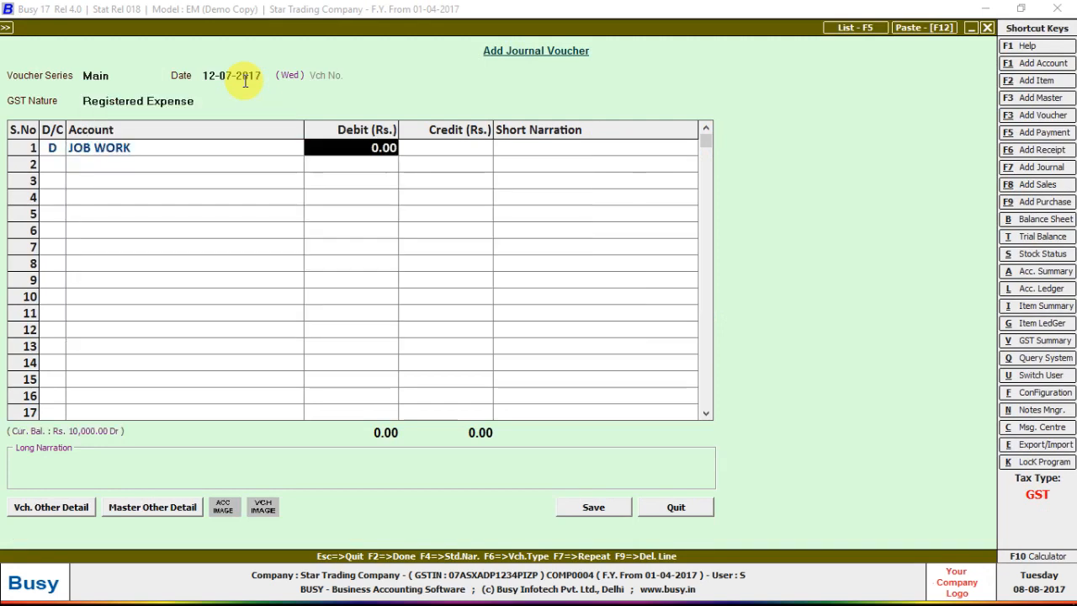
pyautogui.write('12,000')
pyautogui.press('Return')
pyautogui.press('Return')
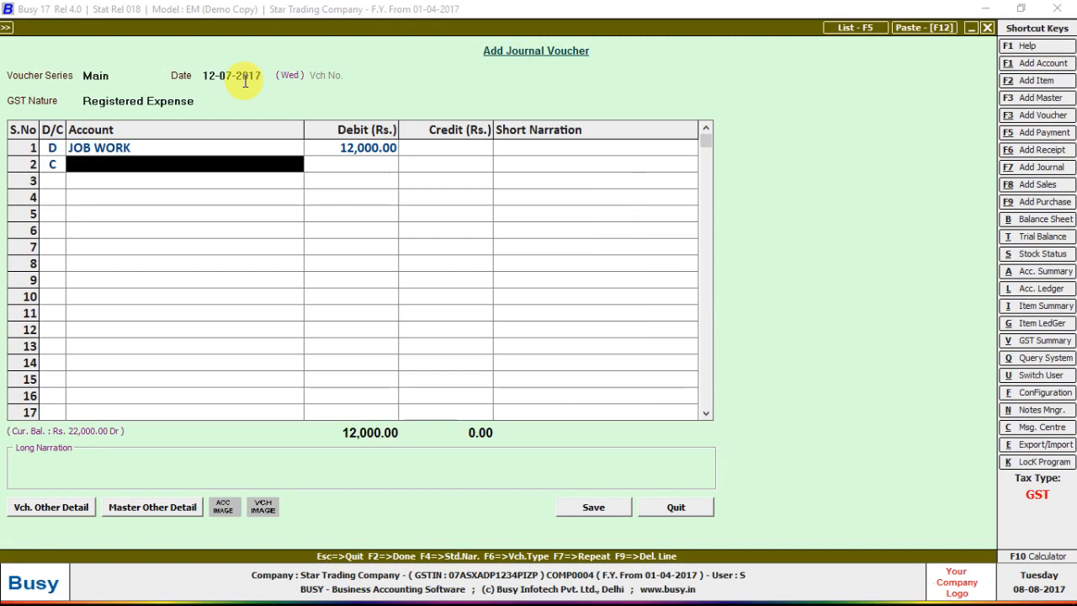
# Credit the party's account with 12,000.00 on the second line, and quit the new voucher without saving it.
pyautogui.write('an')
pyautogui.press('Return')
pyautogui.press('Return')
pyautogui.press('Return')
pyautogui.press('Return')
pyautogui.press('Return')
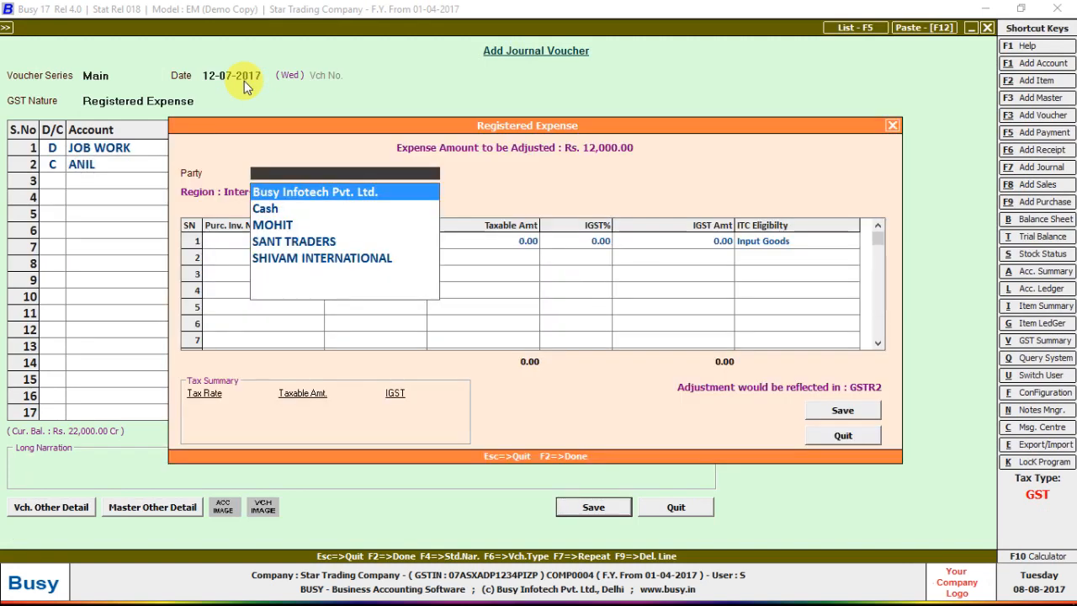
pyautogui.press('Escape')
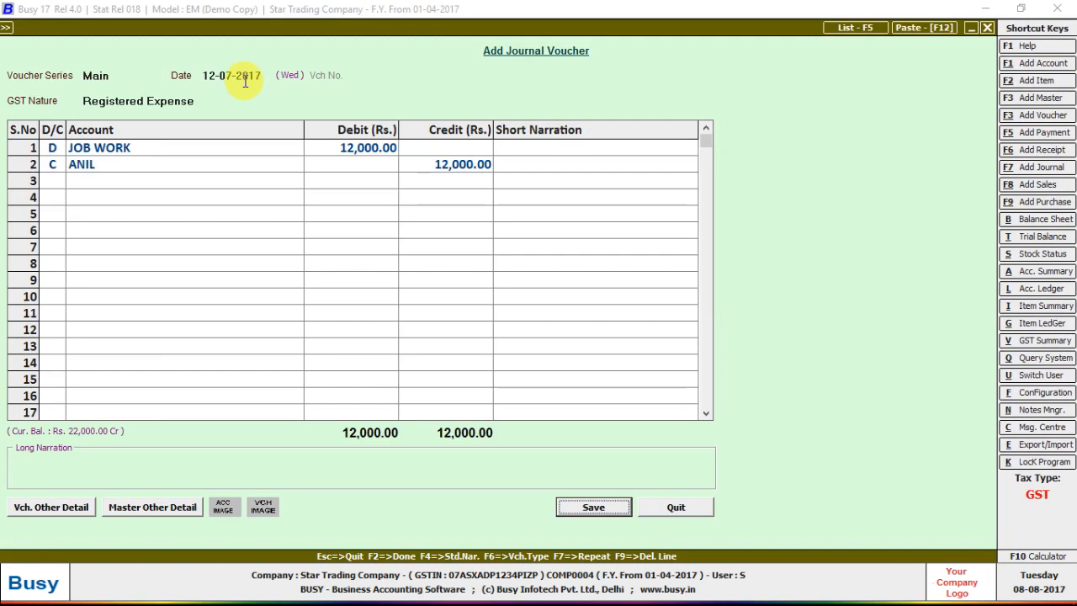
pyautogui.press('Escape')
pyautogui.press('Return')
# Open the existing journal voucher dated 01-07-2017 in the Main series for modification.
pyautogui.press('Down')
pyautogui.press('Return')
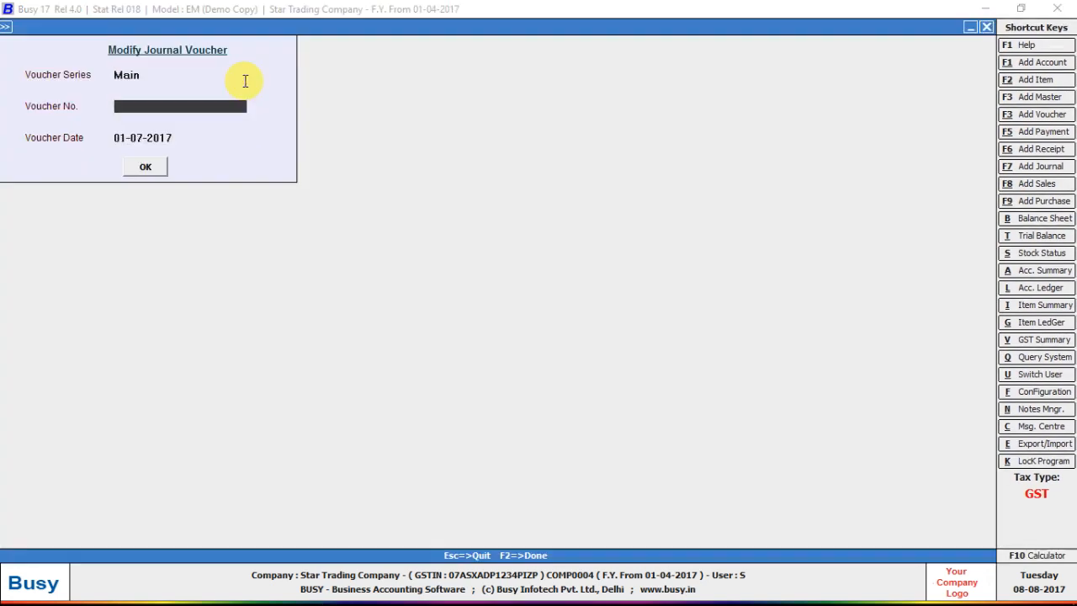
pyautogui.press('Return')
pyautogui.press('Return')
pyautogui.press('Return')
pyautogui.press('Return')
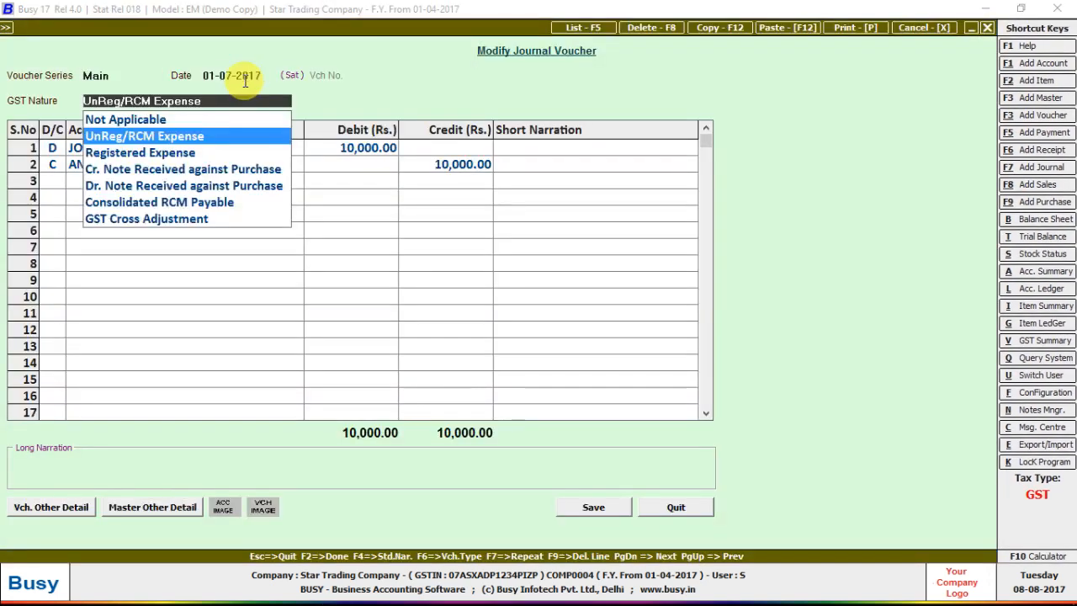
# Change the voucher's GST nature to Registered Expense, keeping the JOB WORK debit line.
pyautogui.press('Down')
pyautogui.press('Return')
pyautogui.press('Return')
pyautogui.press('Return')
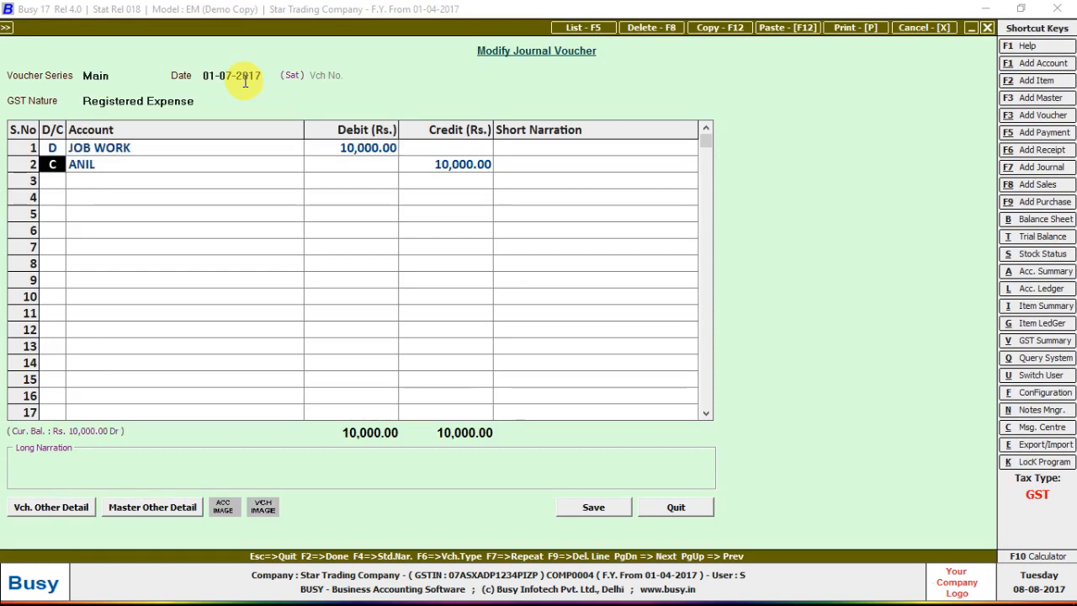
# Check which parties can be selected in the voucher's Registered Expense details, and close the details.
pyautogui.press('Return')
pyautogui.press('Return')
pyautogui.press('Return')
pyautogui.press('Return')
pyautogui.press('Return')
pyautogui.press('Return')
pyautogui.press('Return')
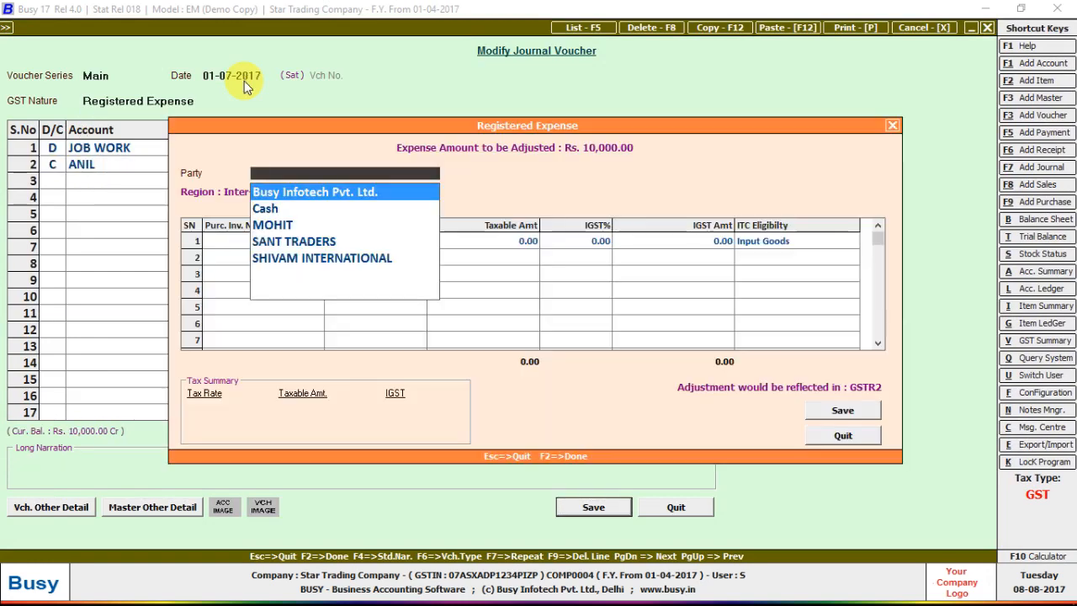
pyautogui.press('Down')
pyautogui.press('Down')
pyautogui.press('Down')
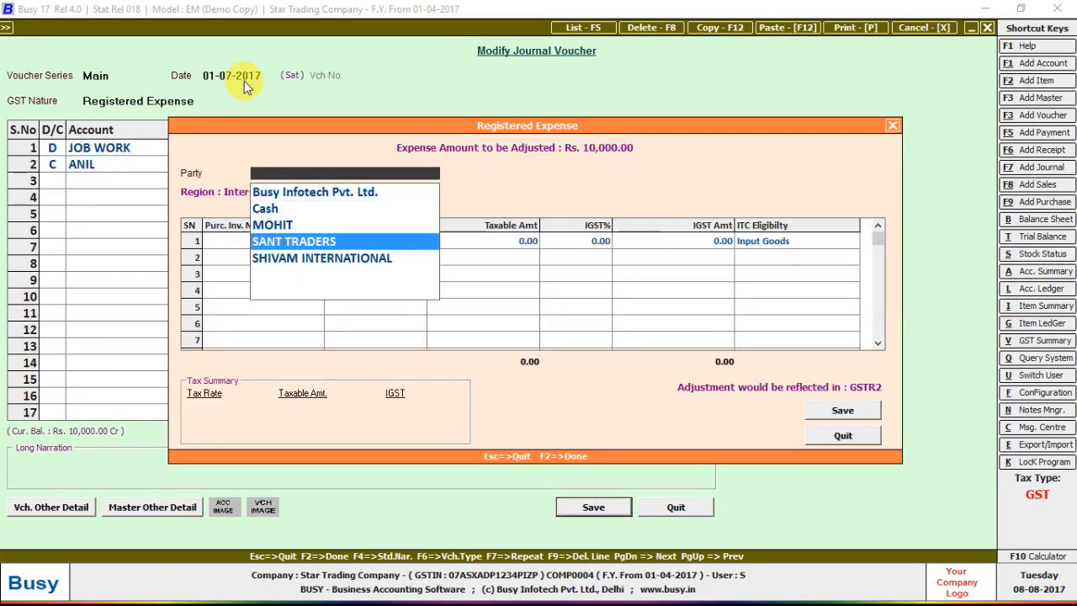
pyautogui.press('Down')
pyautogui.press('Escape')
# Modify the credited party's account master to move it to the Sundry Creditors group, and save it.
pyautogui.press('Up')
pyautogui.press('Up')
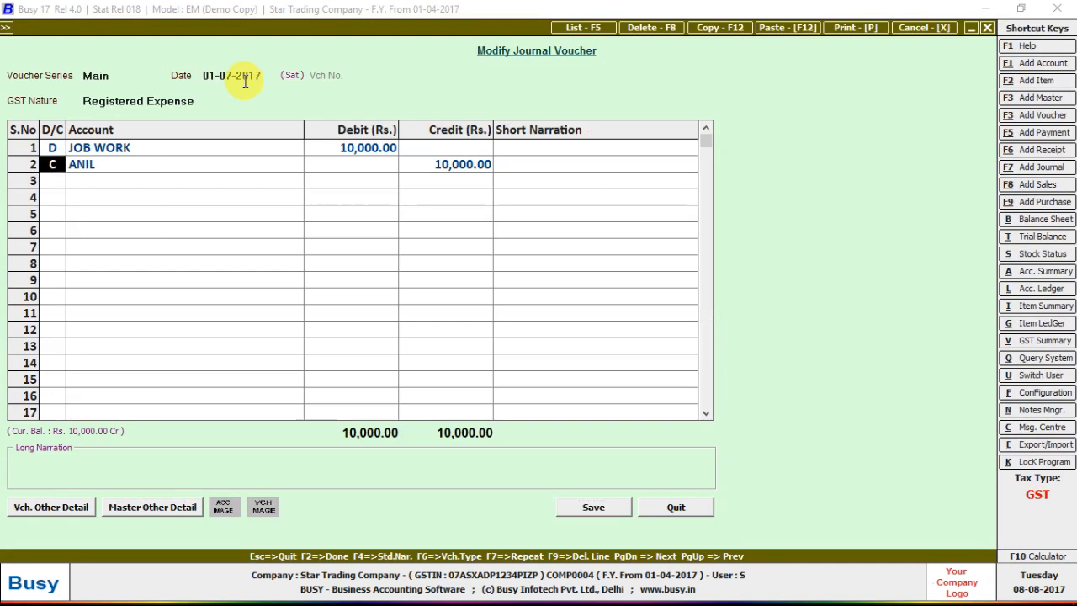
pyautogui.press('Return')
pyautogui.hotkey('alt', 'm')
pyautogui.press('Return')
pyautogui.press('Return')
pyautogui.press('Return')
pyautogui.write('SUN')
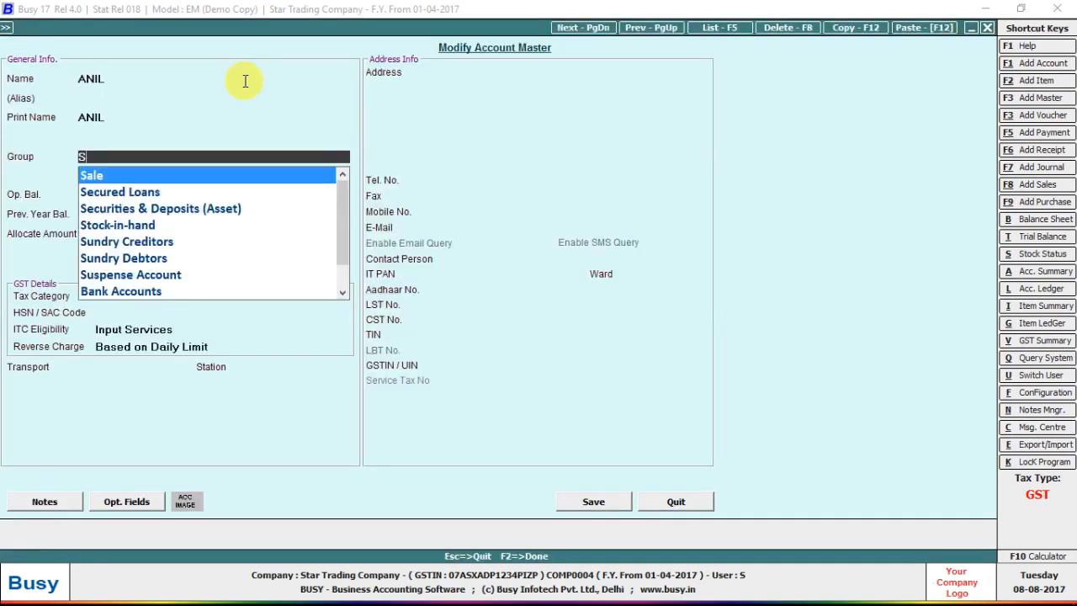
pyautogui.press('Return')
pyautogui.press('Return')
pyautogui.press('Return')
pyautogui.press('Return')
pyautogui.press('F2')
pyautogui.press('Return')
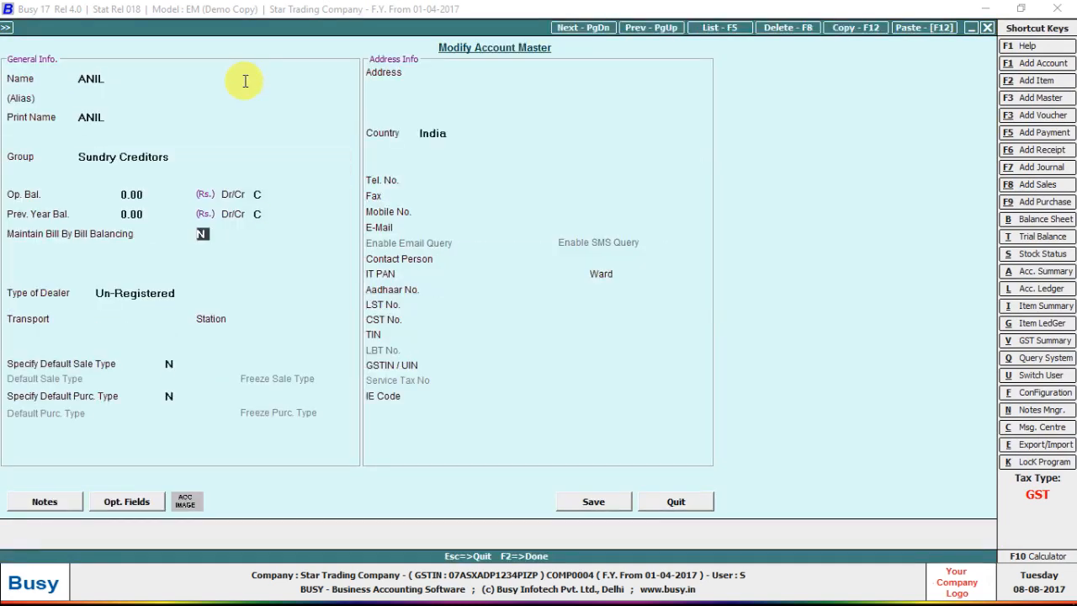
pyautogui.press('F2')
pyautogui.press('Left')
pyautogui.press('Return')
# Reopen the voucher's Registered Expense details and select the credited party as the party.
pyautogui.press('Return')
pyautogui.press('Return')
pyautogui.press('Return')
pyautogui.press('Return')
pyautogui.press('Return')
pyautogui.press('Return')
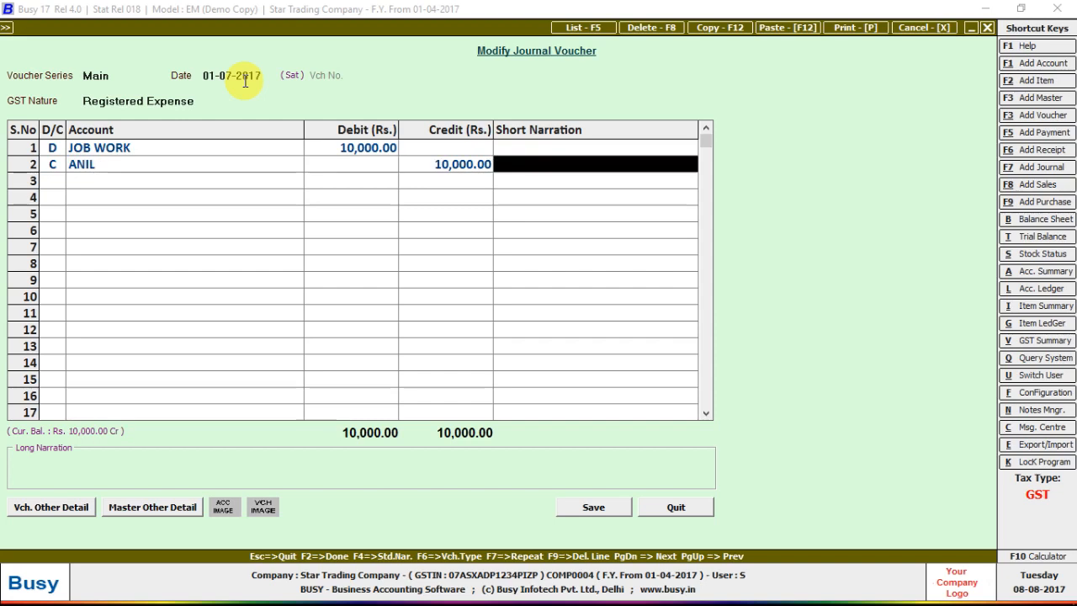
pyautogui.press('Down')
pyautogui.press('Down')
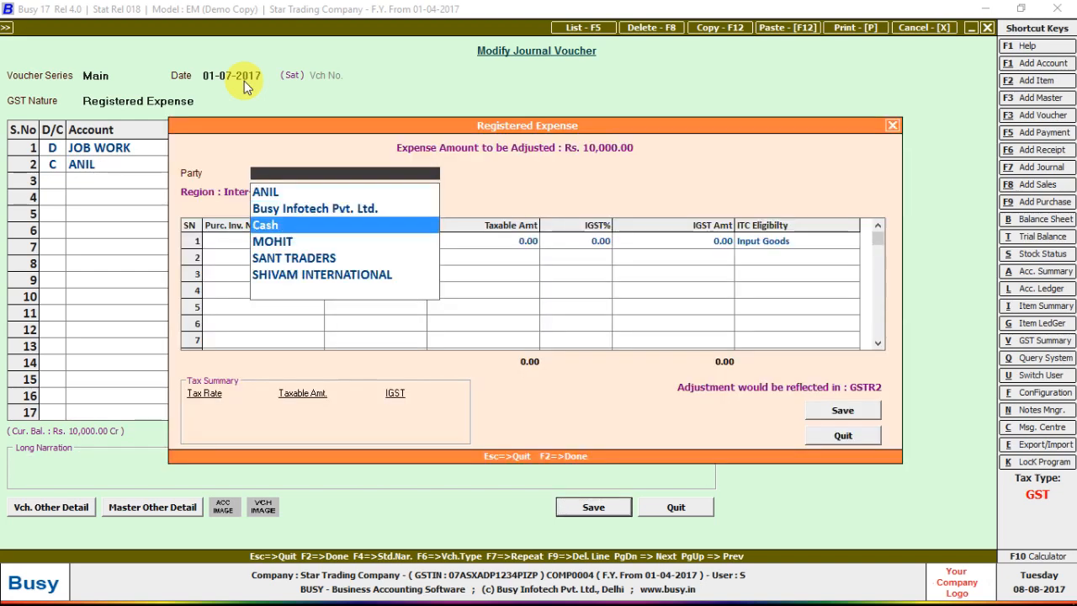
pyautogui.press('Up')
pyautogui.press('Up')
pyautogui.press('Return')
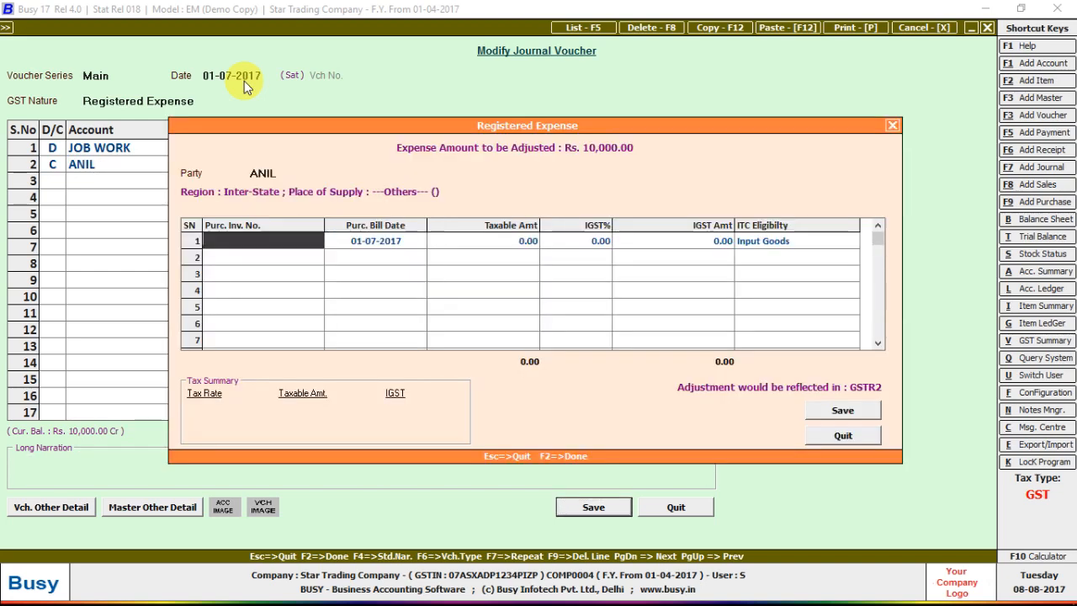
# Enter purchase invoice number 1 in the first row of the expense details, keeping the bill date 01-07-2017.
pyautogui.press('Return')
pyautogui.press('Return')
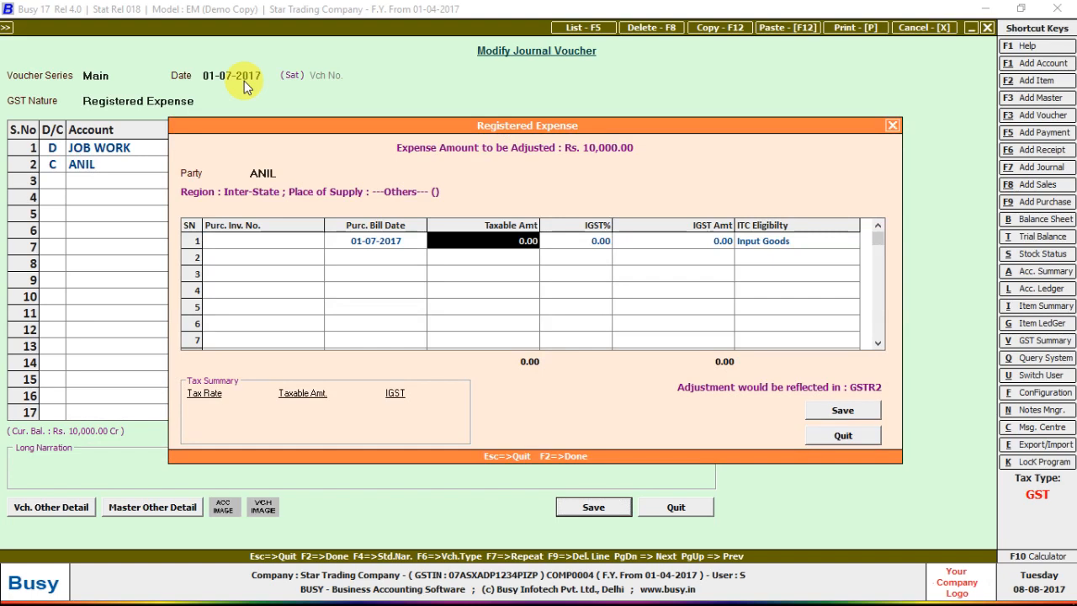
pyautogui.press('Return')
pyautogui.press('Return')
pyautogui.press('Return')
pyautogui.press('Return')
pyautogui.press('Return')
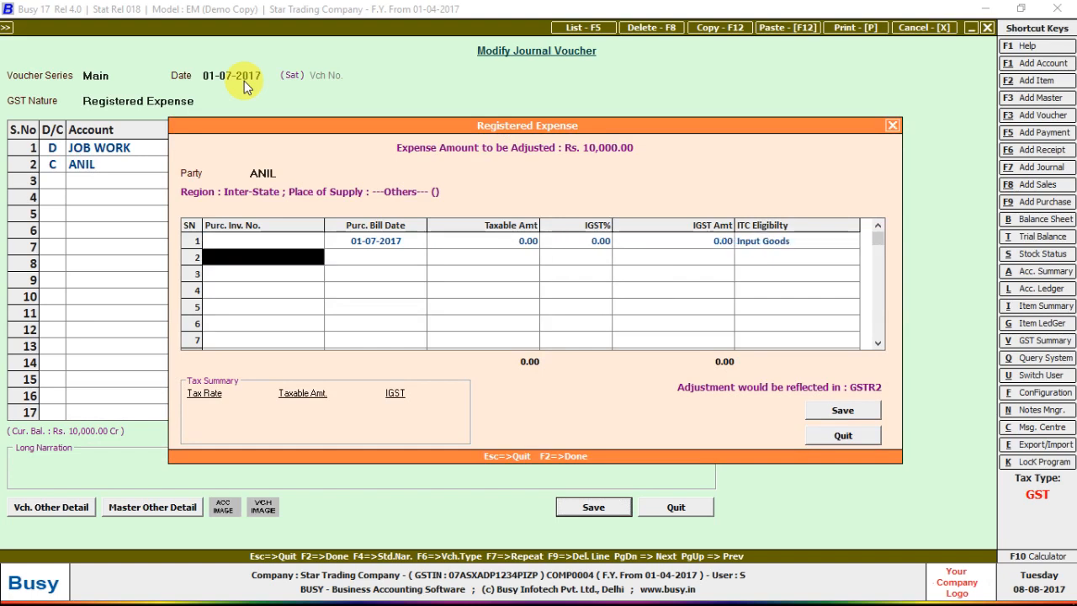
pyautogui.press('Return')
pyautogui.press('Up')
pyautogui.write('1')
pyautogui.press('Return')
pyautogui.press('Return')
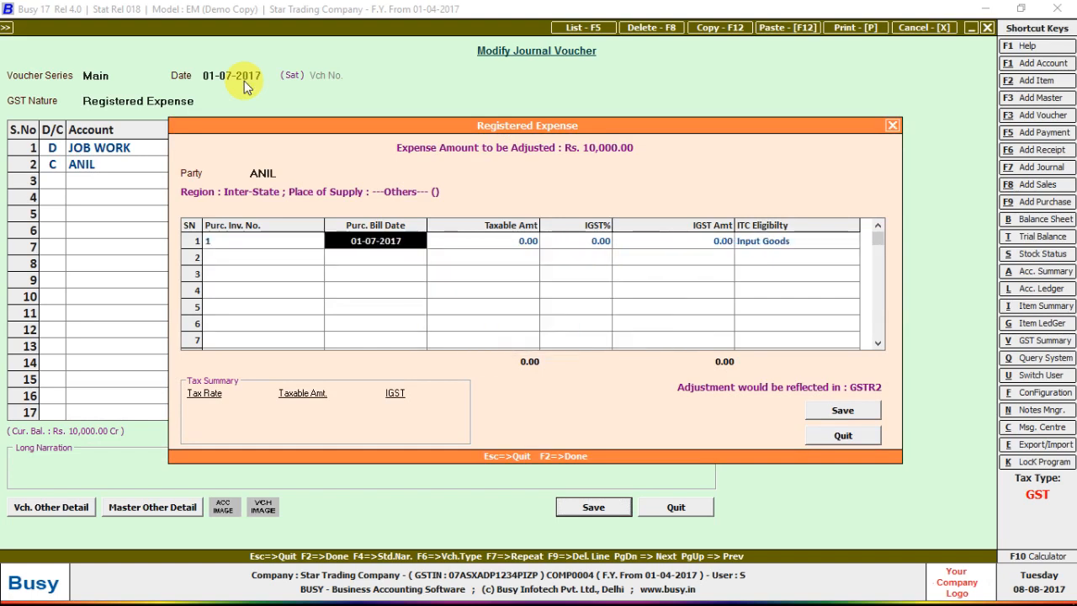
pyautogui.press('Return')
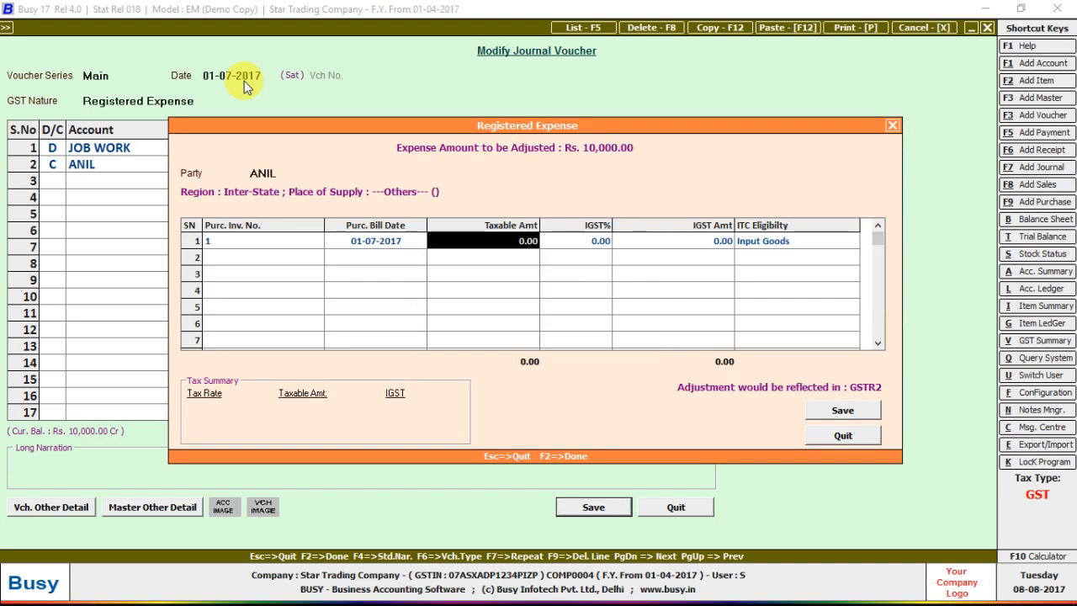
# Set the taxable amount to 10,000 and IGST to 5%, try to save the expense details, and decline to continue.
pyautogui.write('10000')
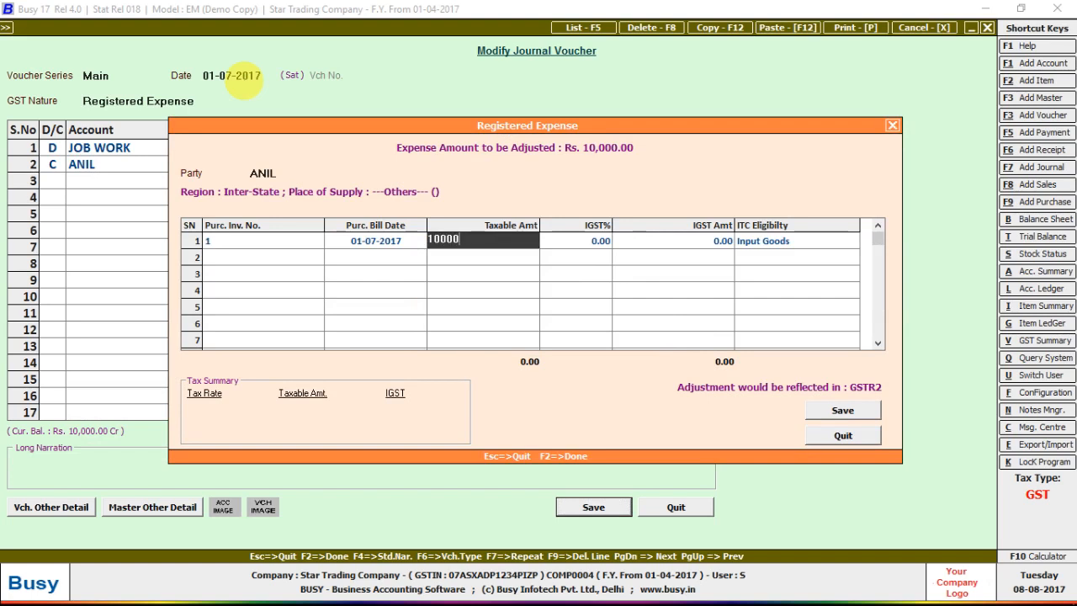
pyautogui.press('Return')
pyautogui.write('5')
pyautogui.press('Return')
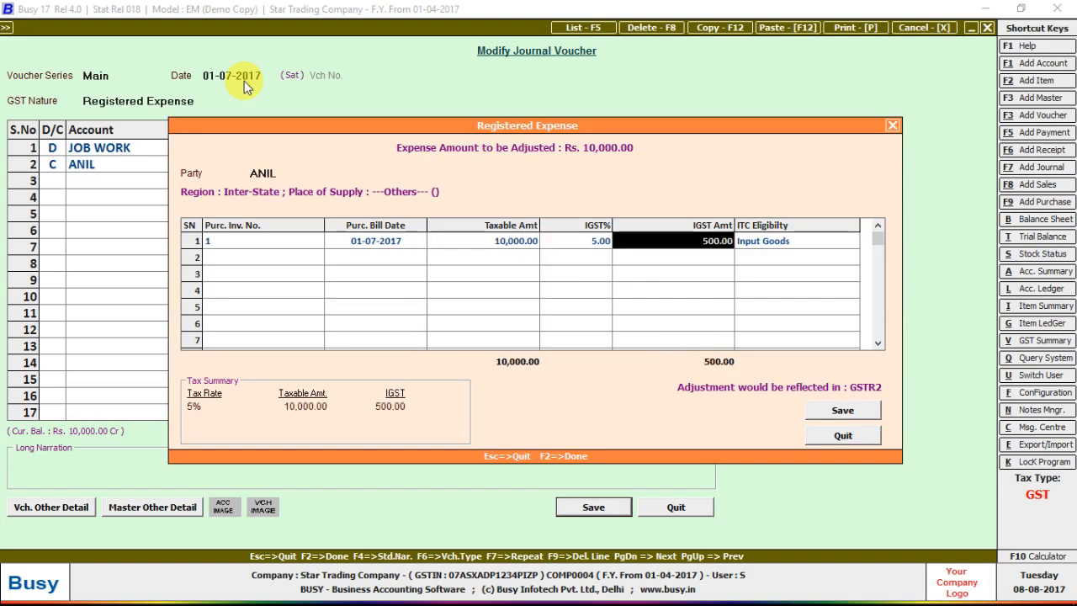
pyautogui.press('F2')
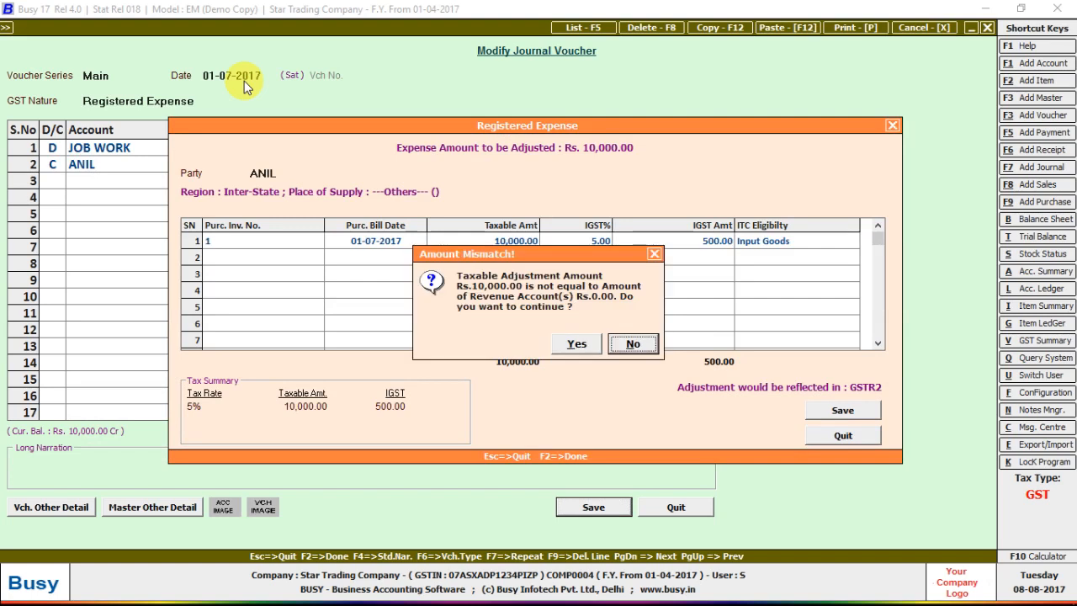
pyautogui.press('Return')
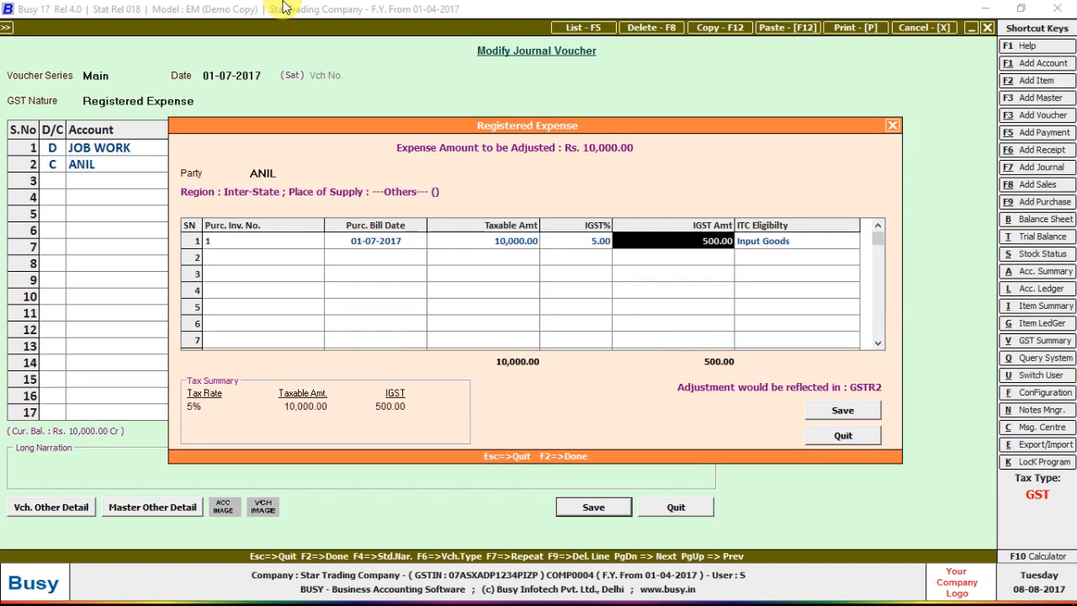
# Move the Registered Expense dialog clear of the voucher lines, try to save the expense details, and decline to continue.
pyautogui.moveTo(380, 120); pyautogui.dragTo(346, 188)
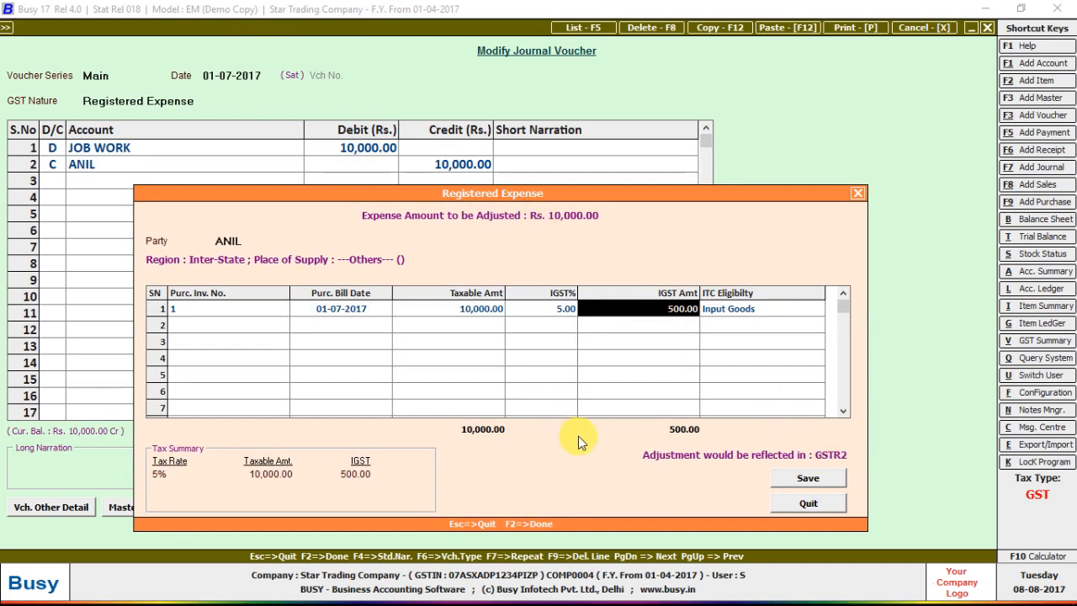
pyautogui.click(790, 480)
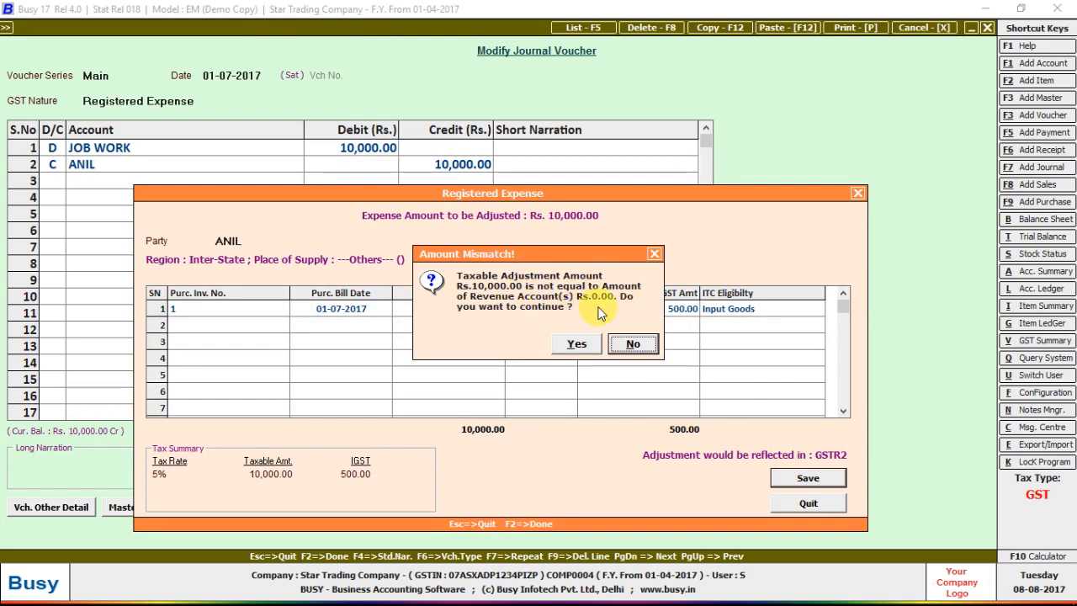
pyautogui.press('Return')
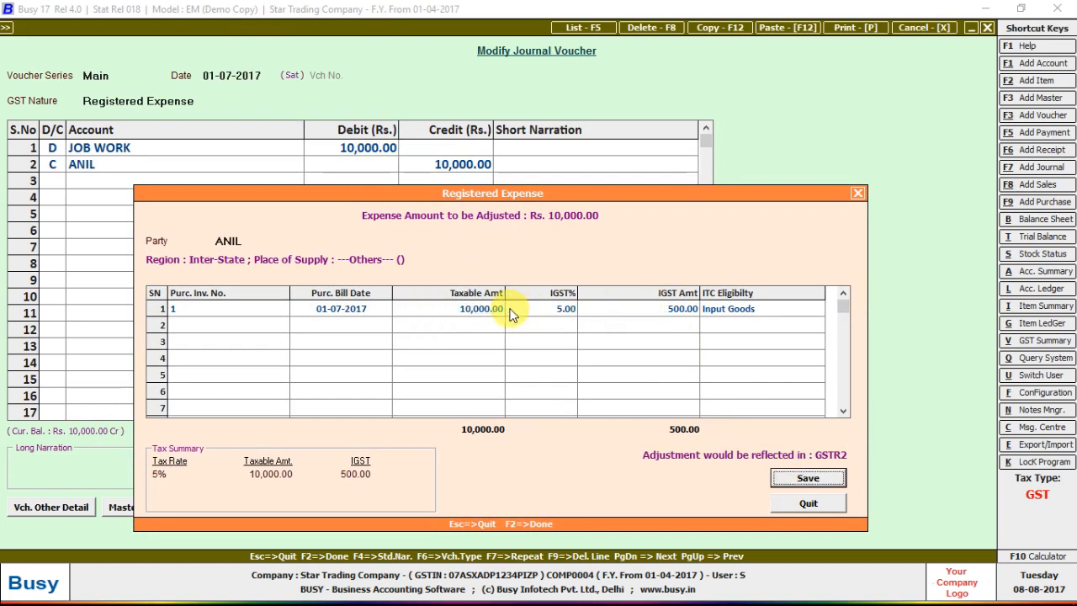
# Recheck the first row's taxable amount and IGST rate, try to save the expense details, and decline the IGST amount mismatch.
pyautogui.click(477, 307)
pyautogui.click(551, 309)
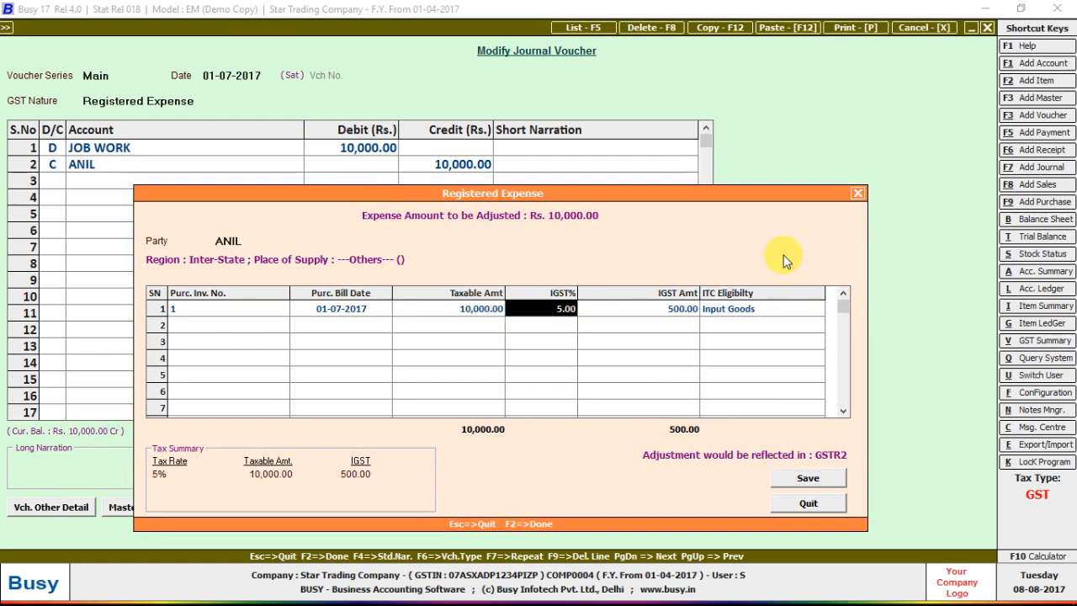
pyautogui.press('Return')
pyautogui.press('Return')
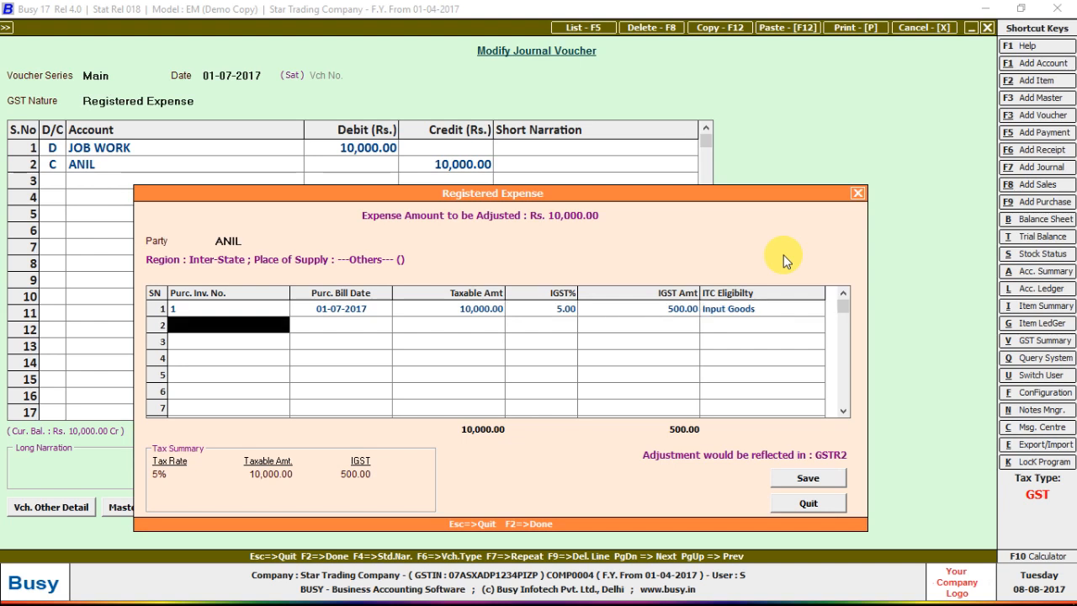
pyautogui.press('Return')
pyautogui.press('Return')
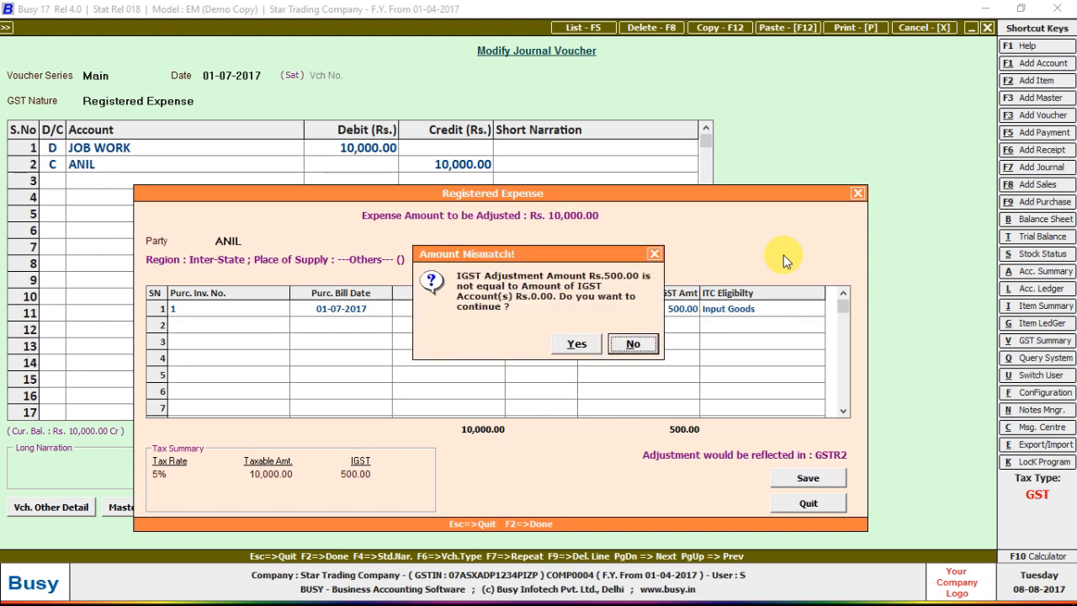
pyautogui.press('Return')
# Go through the first expense row's fields once more, retry saving, and decline the taxable amount mismatch.
pyautogui.press('Up')
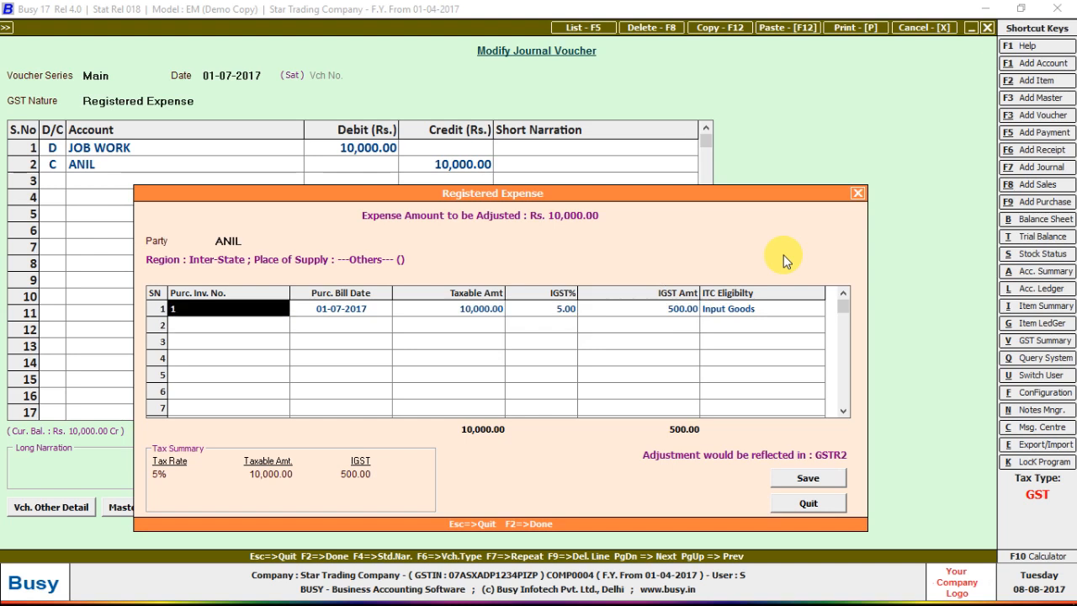
pyautogui.press('Return')
pyautogui.press('Return')
pyautogui.press('Return')
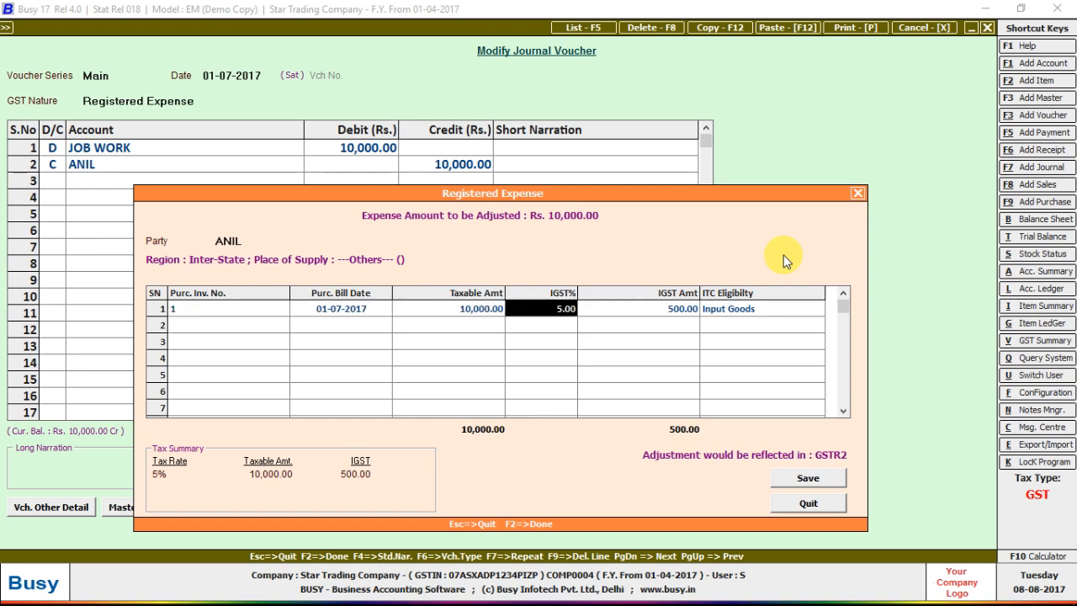
pyautogui.press('Return')
pyautogui.press('Return')
pyautogui.press('Return')
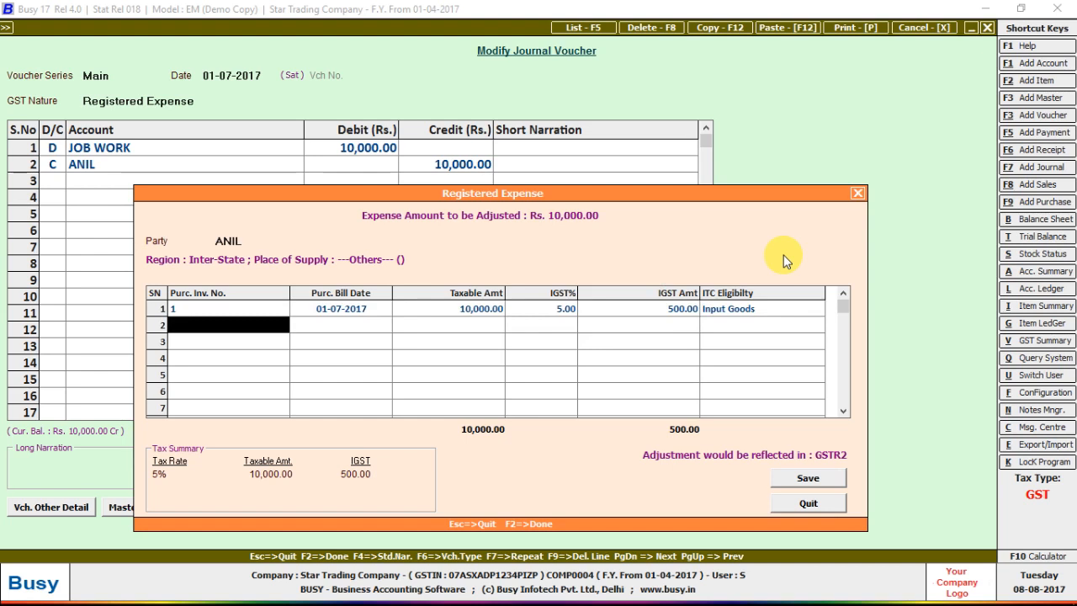
pyautogui.press('Return')
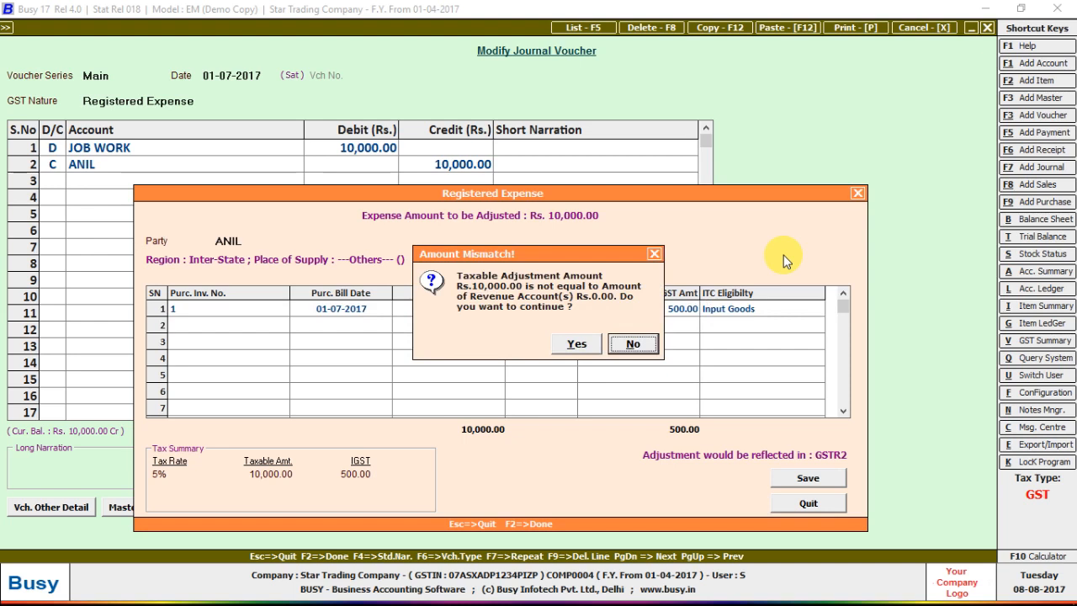
pyautogui.press('Return')
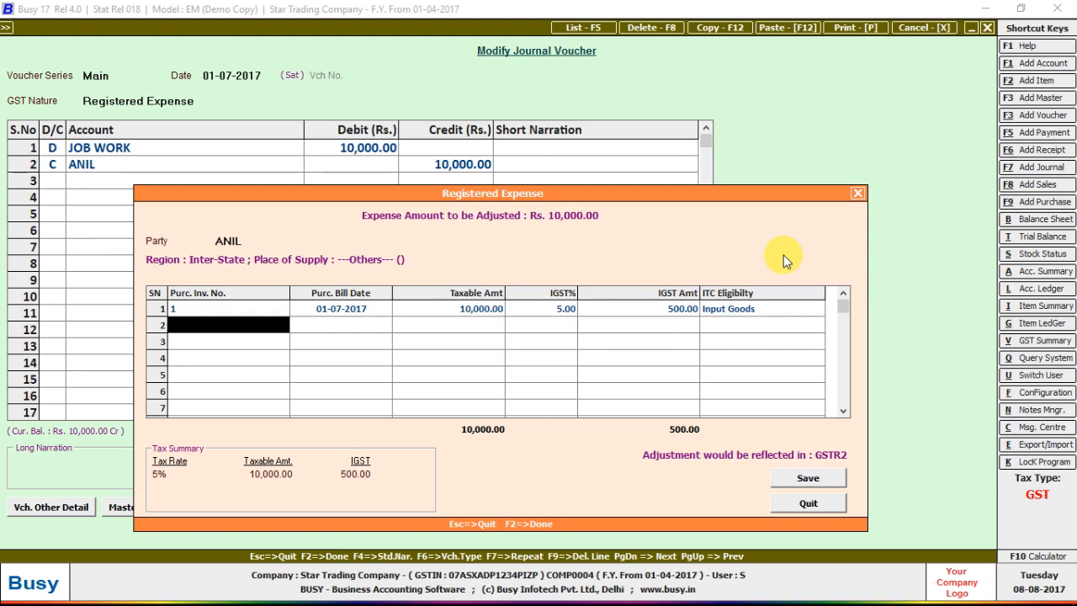
# Save the Registered Expense details, choosing to continue past both the taxable amount and IGST amount mismatches.
pyautogui.press('Up')
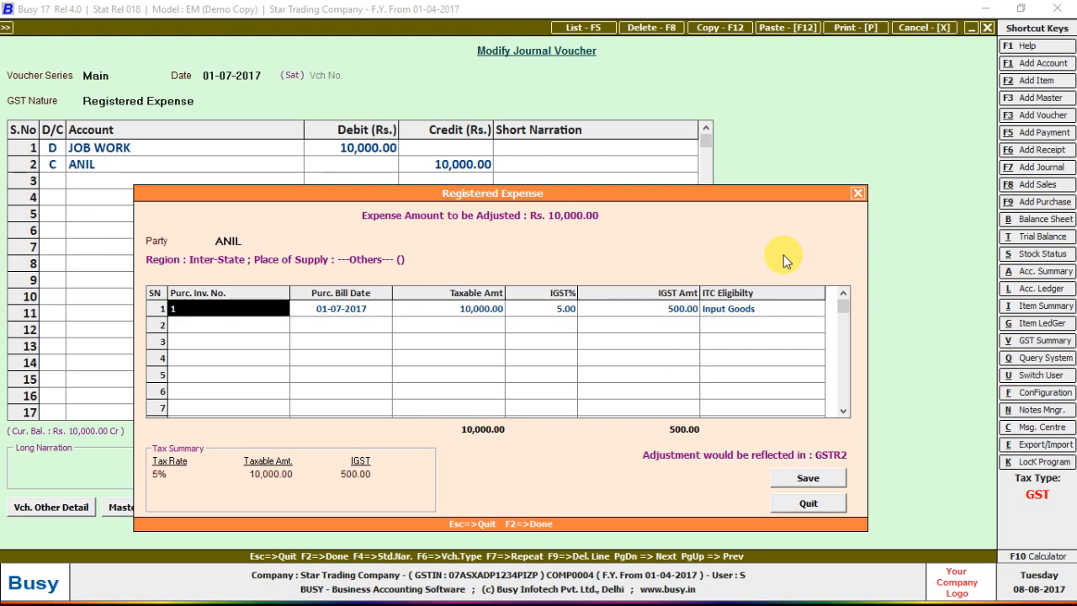
pyautogui.press('F2')
pyautogui.press('Left')
pyautogui.press('Return')
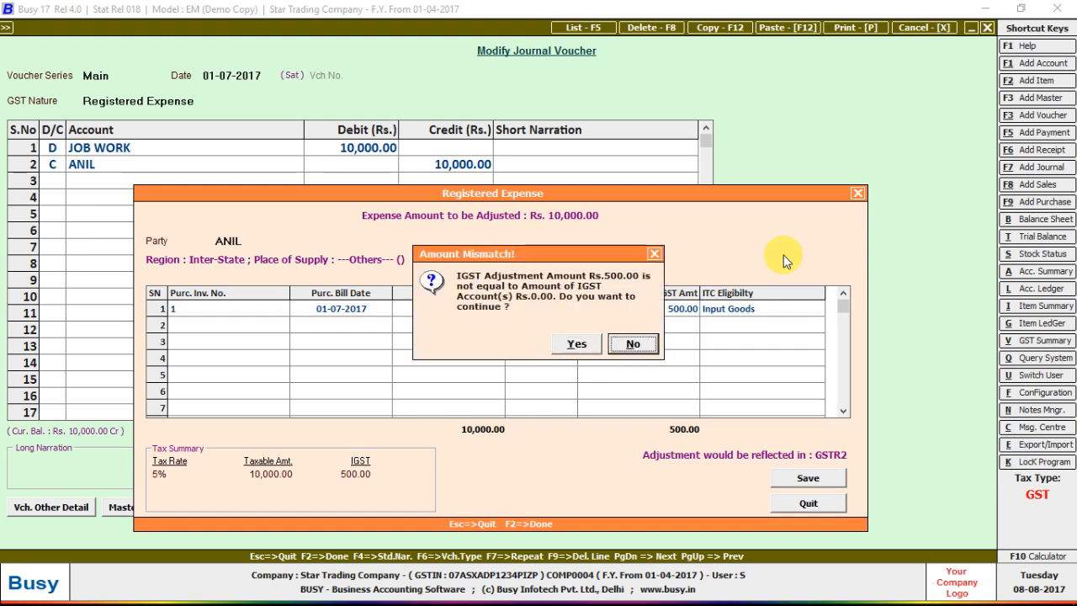
pyautogui.press('Left')
pyautogui.press('Return')
# Save the journal voucher and reopen the Main series voucher dated 01-07-2017 at its first account line.
pyautogui.press('Return')
pyautogui.press('Return')
pyautogui.press('Return')
pyautogui.press('Return')
pyautogui.press('Return')
pyautogui.press('Return')
pyautogui.press('Return')
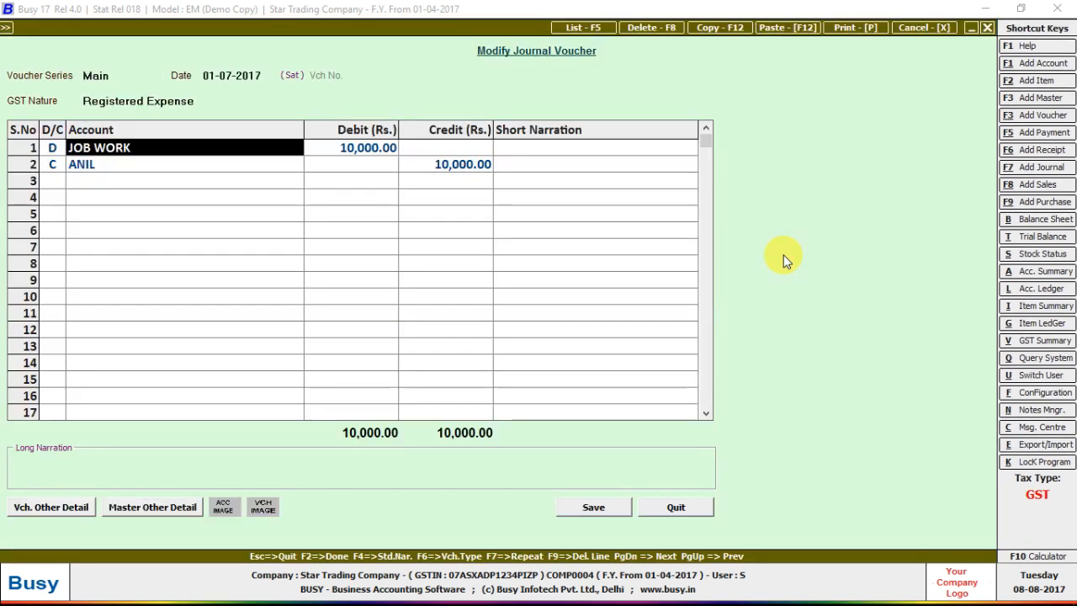
# Open the debited JOB WORK account's master for modification from the voucher line and save it.
pyautogui.press('space')
pyautogui.write('M')
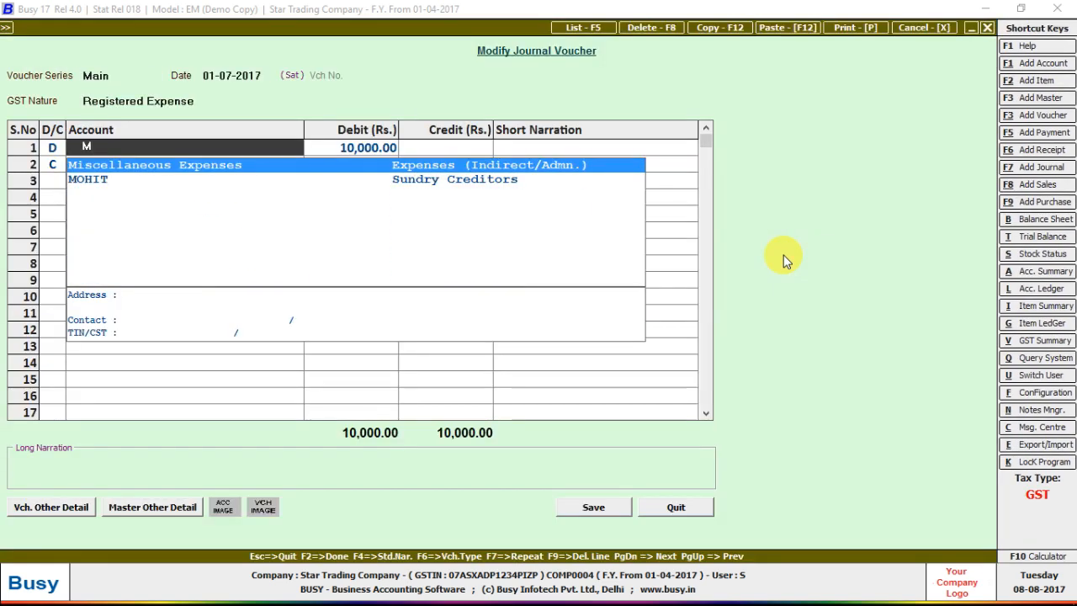
pyautogui.press('BackSpace')
pyautogui.write('JO')
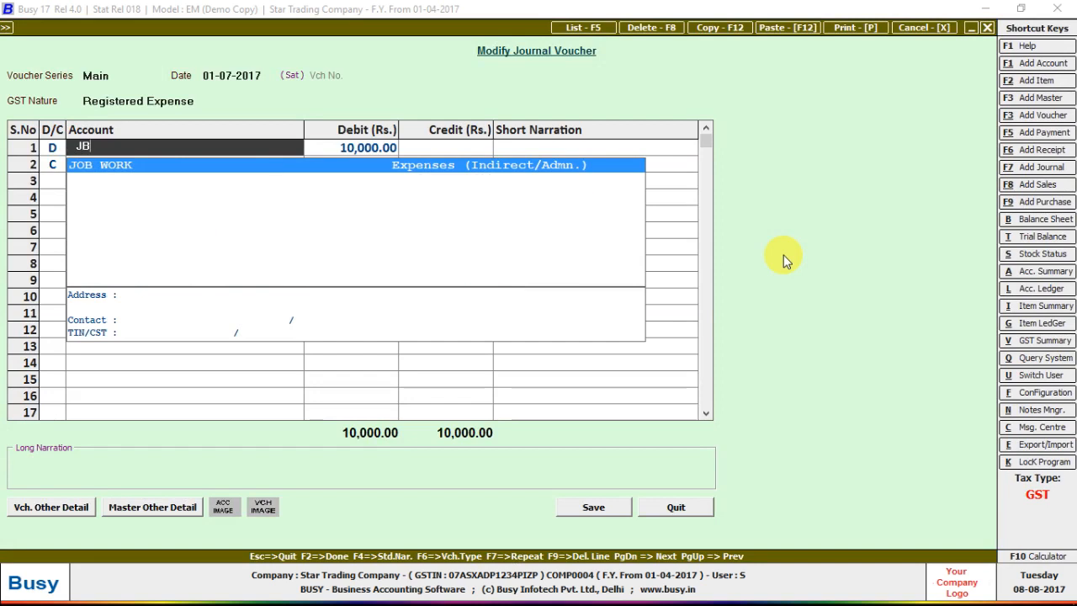
pyautogui.press('Return')
pyautogui.hotkey('alt', 'm')
pyautogui.press('Return')
pyautogui.press('Return')
pyautogui.press('Return')
pyautogui.press('Return')
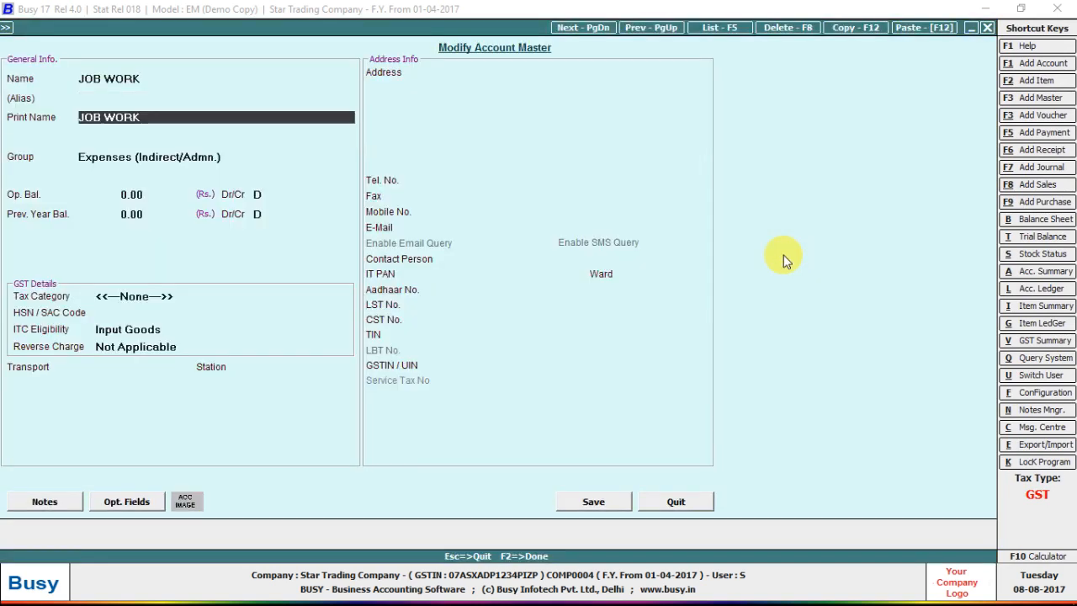
pyautogui.press('F2')
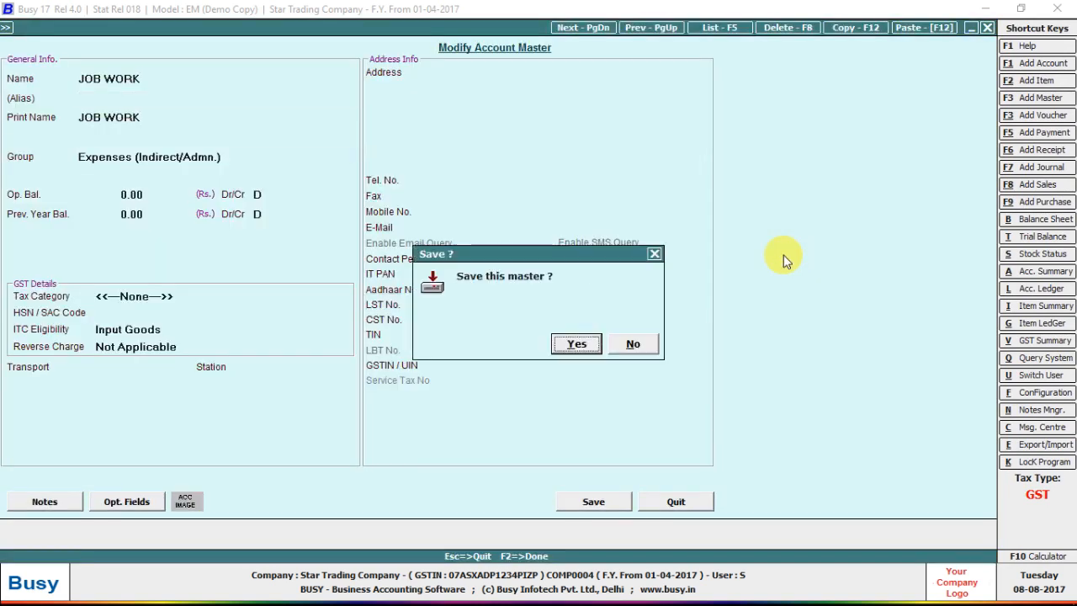
pyautogui.press('Return')
# Reopen the voucher's Registered Expense details and keep the credited party as the party.
pyautogui.press('Return')
pyautogui.press('Return')
pyautogui.press('Return')
pyautogui.press('Return')
pyautogui.press('Return')
pyautogui.press('Return')
pyautogui.press('Return')
pyautogui.press('Return')
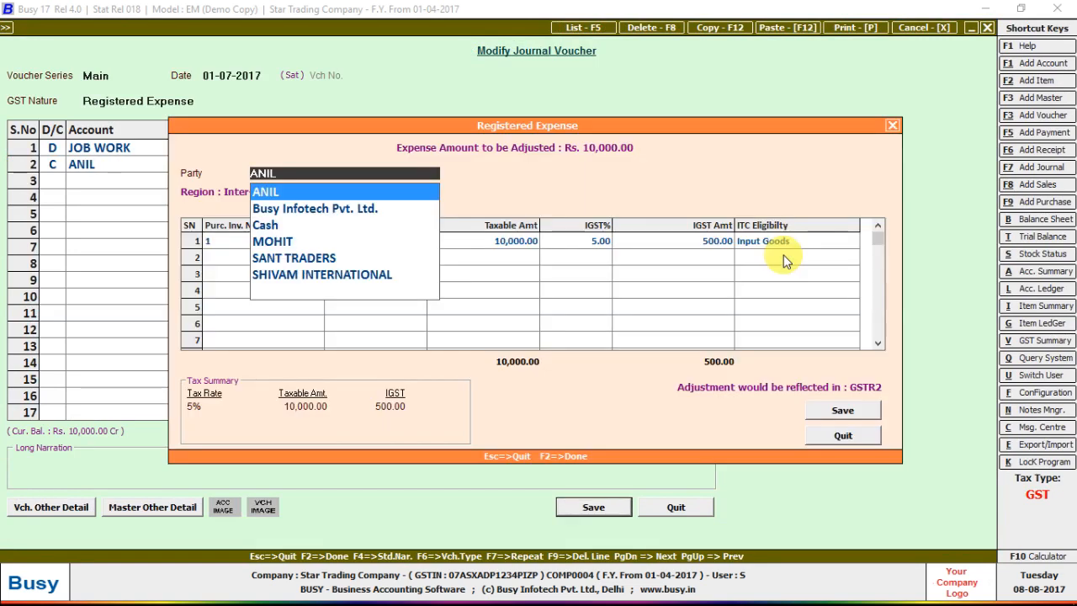
pyautogui.press('Return')
# Re-enter purchase invoice number 1 in the first expense row, save the expense details, and leave voucher modification.
pyautogui.write('1')
pyautogui.press('Return')
pyautogui.press('Return')
pyautogui.press('Return')
pyautogui.press('Return')
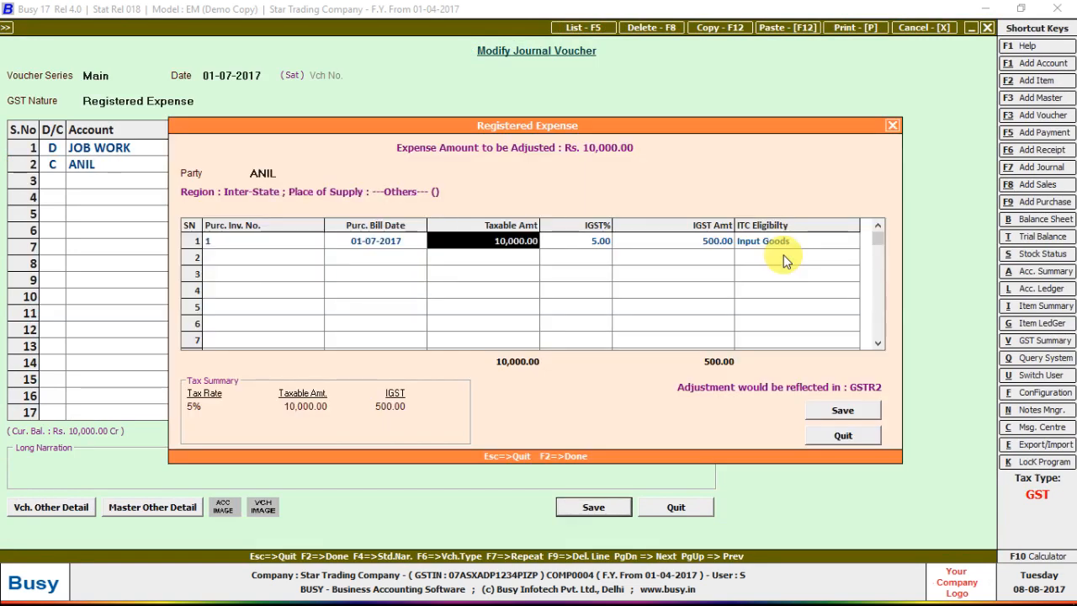
pyautogui.press('Return')
pyautogui.press('Return')
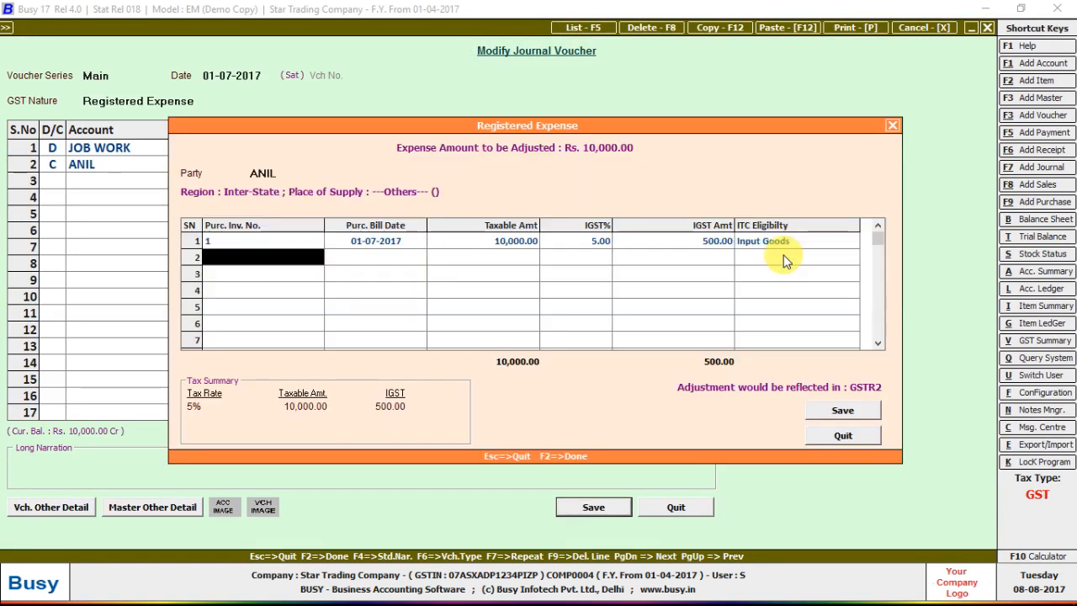
pyautogui.press('F2')
pyautogui.press('y')
pyautogui.press('Escape')
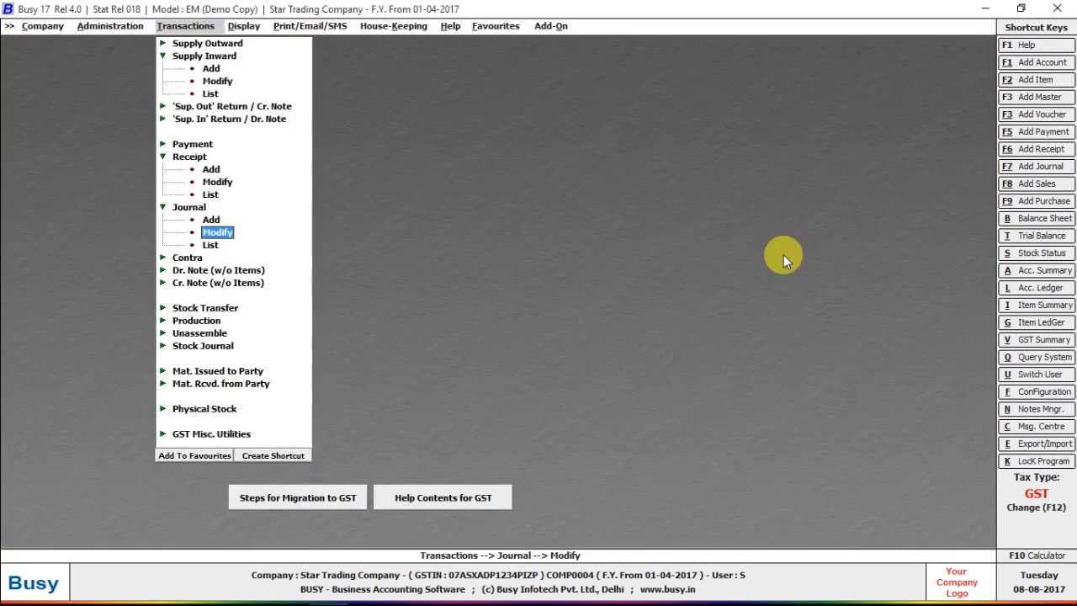
# Open the Inventory section of the Features / Options configuration.
pyautogui.press('Left')
pyautogui.press('Down')
pyautogui.press('Return')
pyautogui.press('Down')
pyautogui.press('Up')
pyautogui.press('Return')
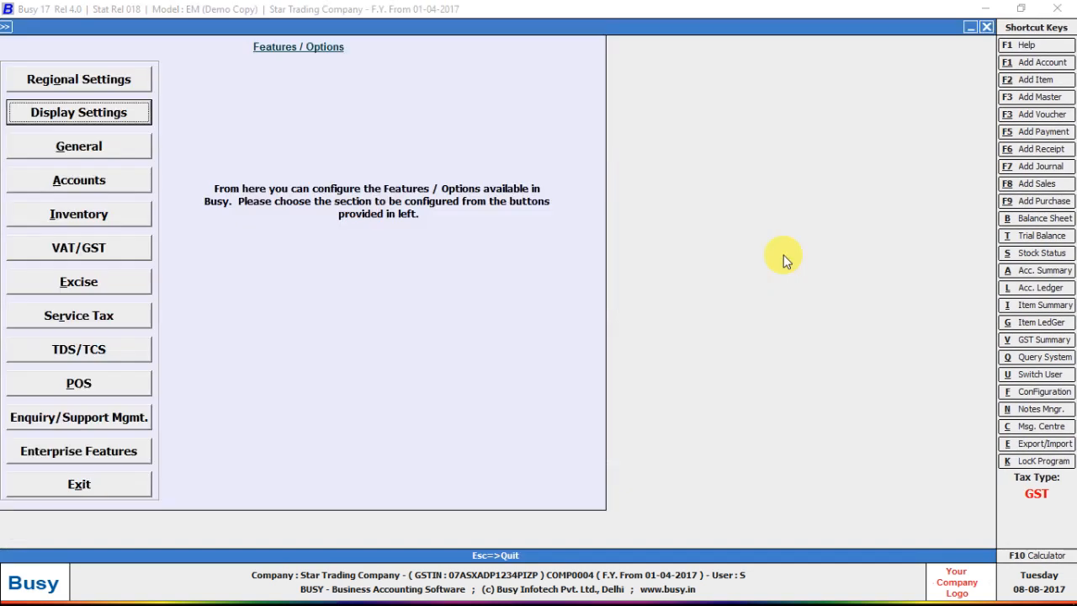
pyautogui.press('Down')
pyautogui.press('Down')
pyautogui.press('Down')
pyautogui.press('Return')
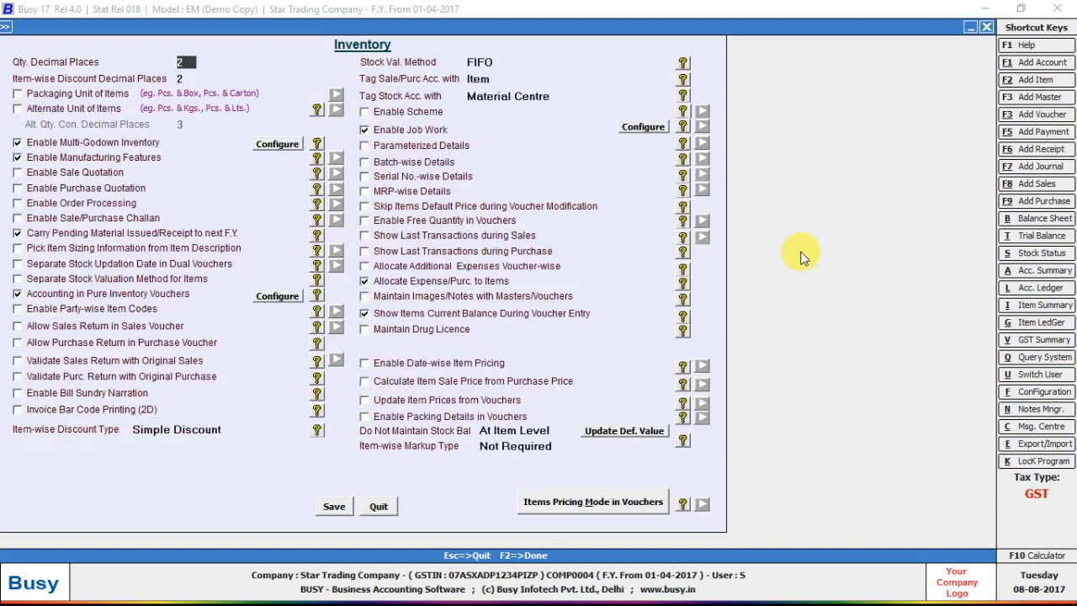
# Select the Allocate Expense/Purc. to Items option, save the inventory settings, and close the configuration.
pyautogui.click(465, 285)
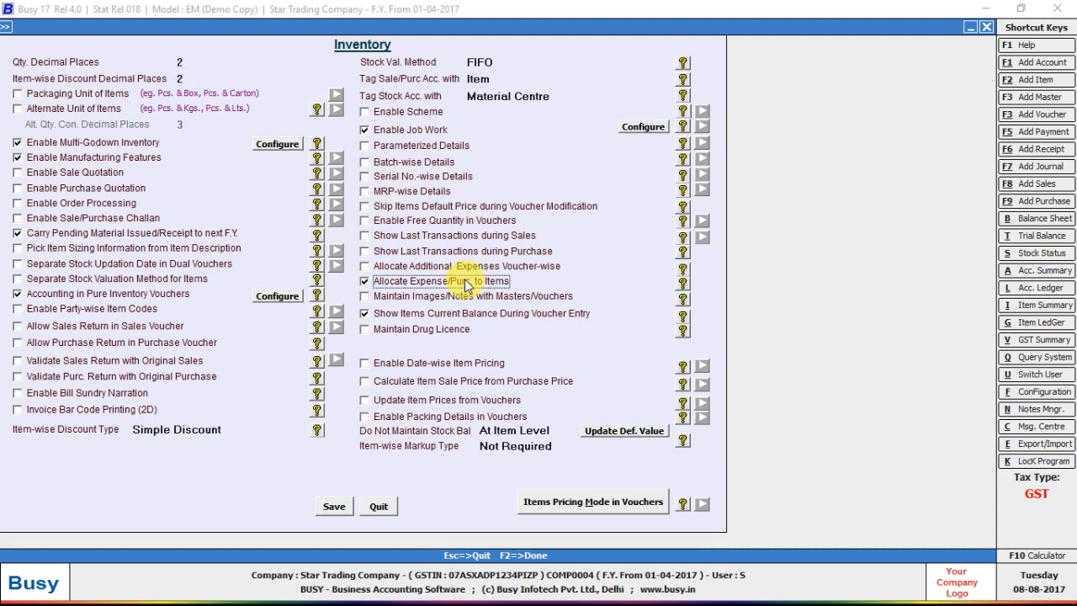
pyautogui.press('F2')
pyautogui.press('Return')
pyautogui.press('Escape')
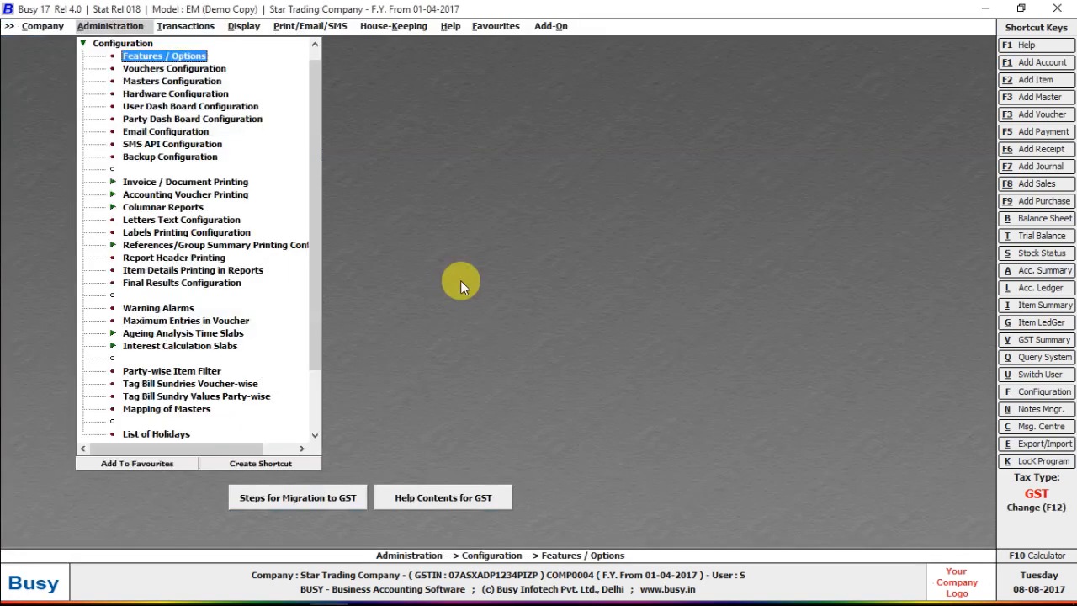
pyautogui.press('Escape')
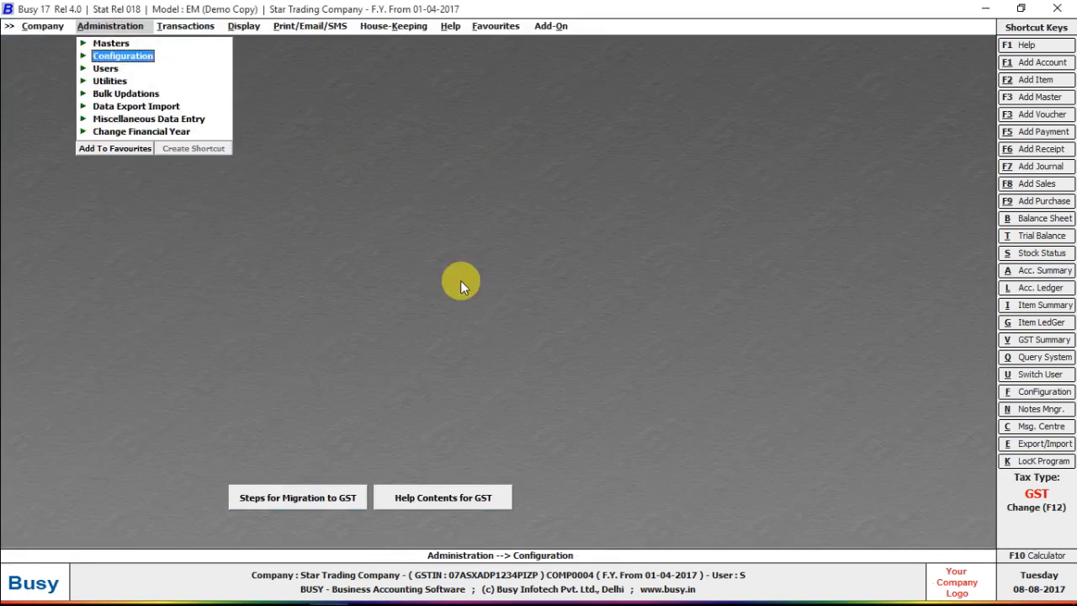
# Open the Main series journal voucher dated 01-07-2017 for modification.
pyautogui.press('Right')
pyautogui.press('Down')
pyautogui.press('Down')
pyautogui.press('Down')
pyautogui.press('Down')
pyautogui.press('Down')
pyautogui.press('Down')
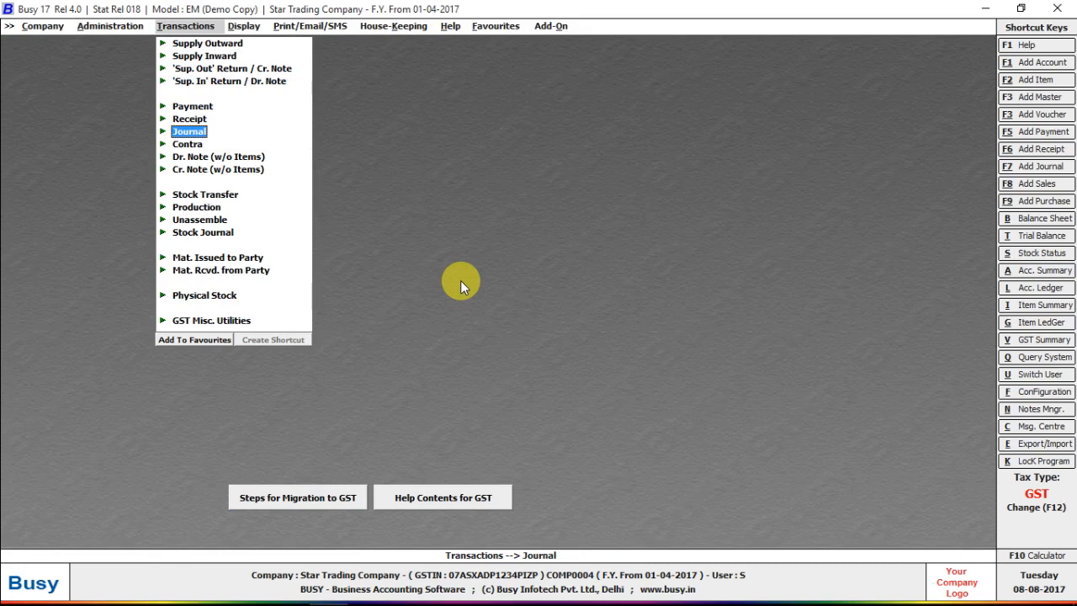
pyautogui.press('Return')
pyautogui.press('Down')
pyautogui.press('Return')
pyautogui.press('Return')
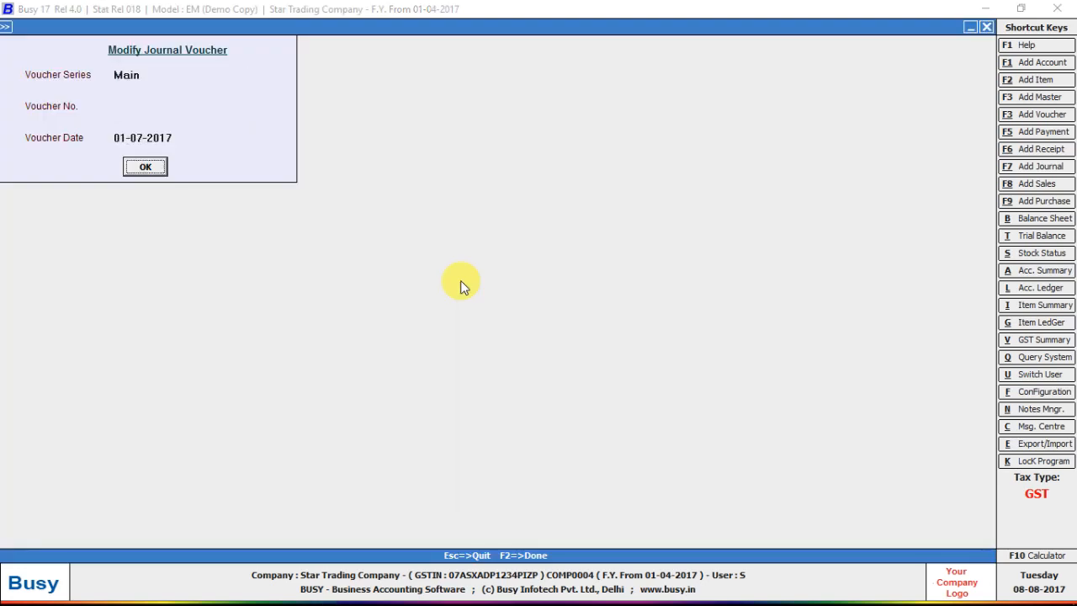
pyautogui.press('Return')
# Go through the voucher's debit and credit lines and bring up its Registered Expense details for the credited party.
pyautogui.press('Return')
pyautogui.press('Return')
pyautogui.press('Return')
pyautogui.press('Return')
pyautogui.press('Return')
pyautogui.press('Return')
pyautogui.press('Return')
pyautogui.press('Return')
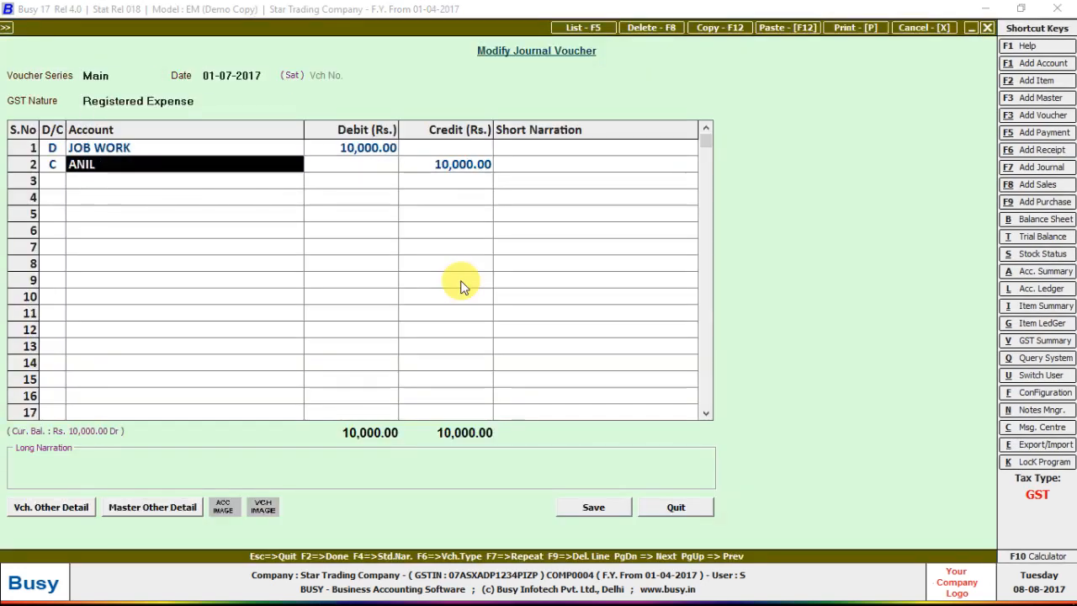
pyautogui.press('Return')
pyautogui.press('Return')
pyautogui.press('Return')
pyautogui.press('Return')
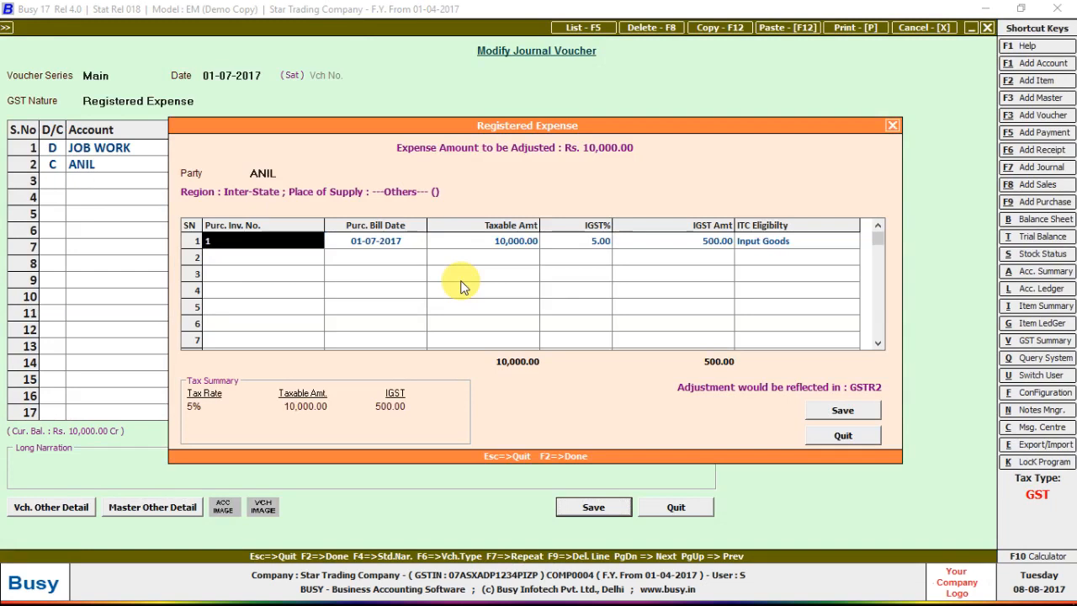
# Save the Registered Expense details and the journal voucher with the existing invoice row.
pyautogui.press('Return')
pyautogui.press('Return')
pyautogui.press('Return')
pyautogui.press('Left')
pyautogui.press('Return')
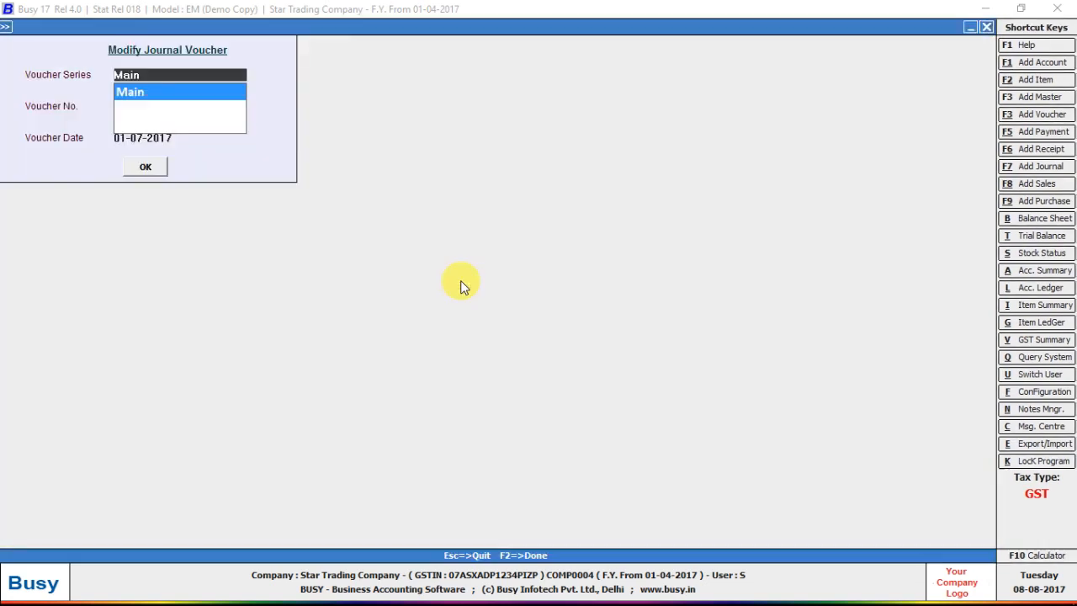
pyautogui.press('Return')
pyautogui.press('Return')
pyautogui.press('Return')
pyautogui.press('Return')
pyautogui.press('Return')
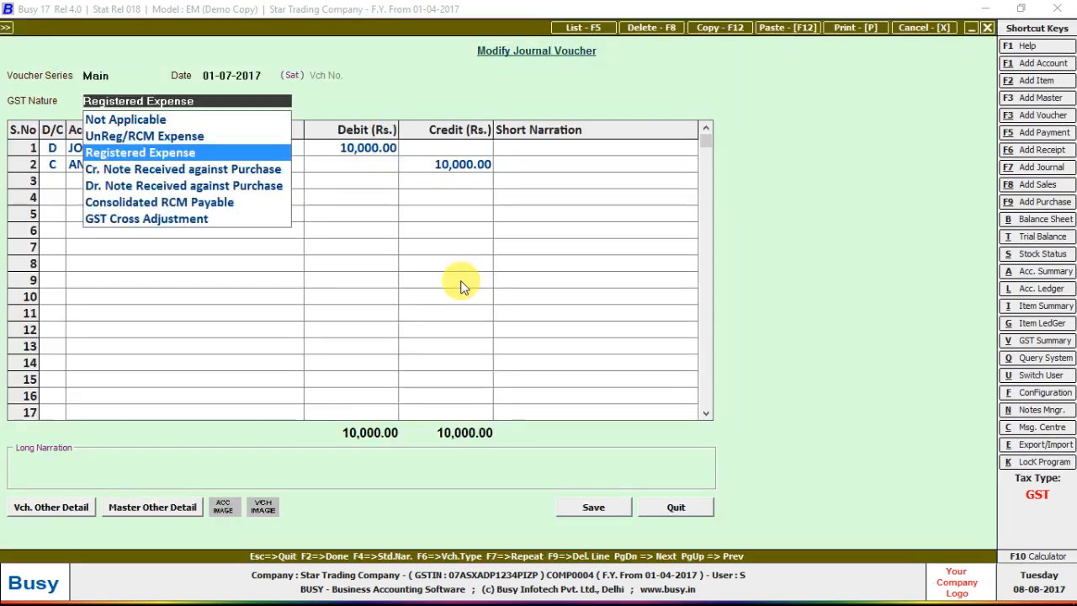
pyautogui.press('Return')
pyautogui.write('M')
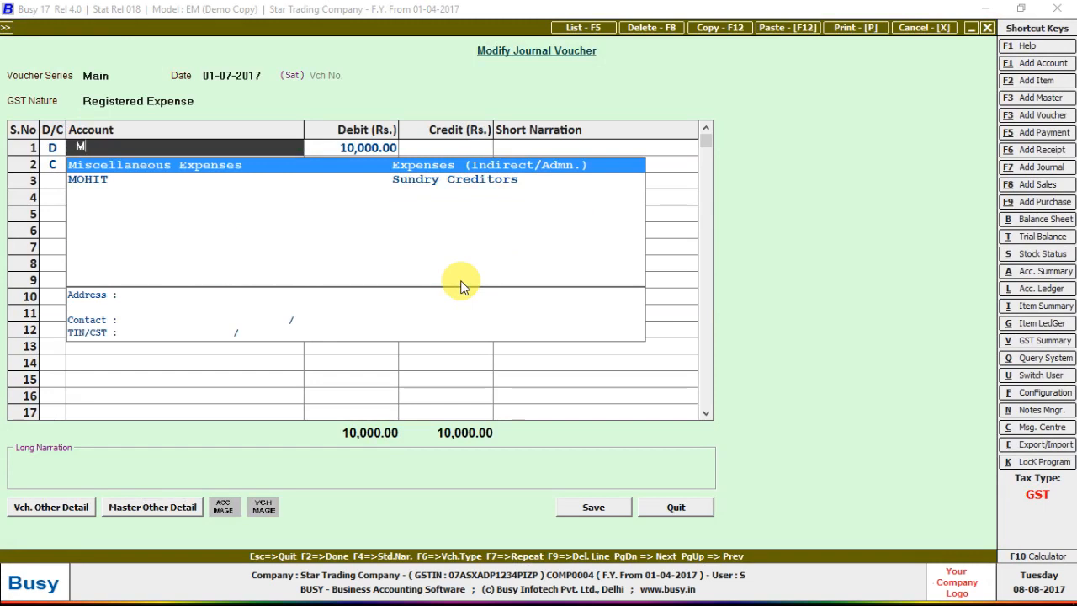
pyautogui.press('Escape')
pyautogui.press('Escape')
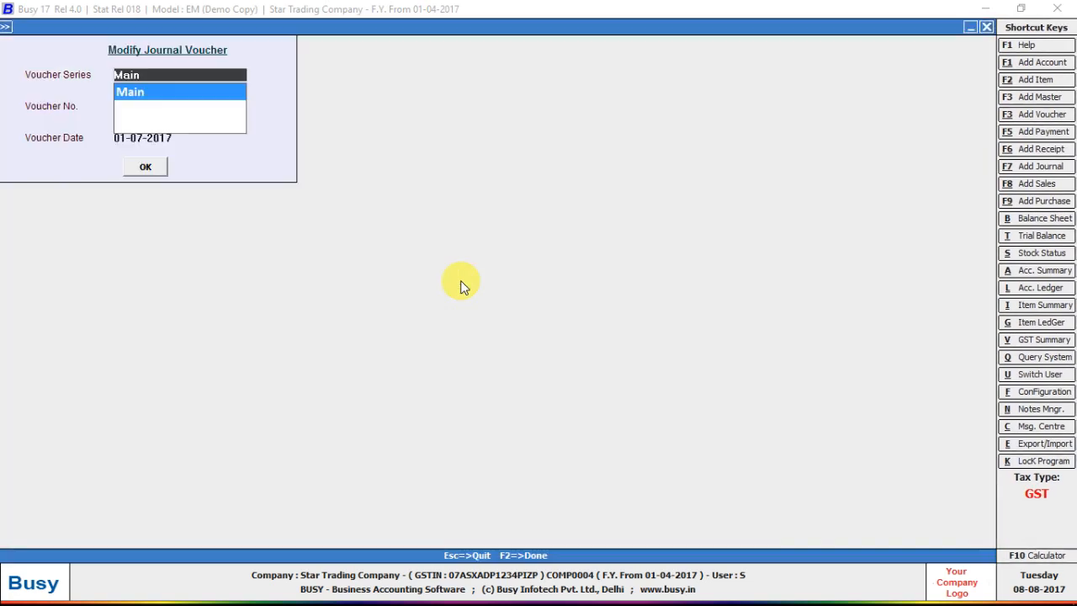
# Bring up the RCM Summary for 01-04-2017 to 20-07-2017, look for consolidated RCM payable entries, and close the report.
pyautogui.press('Escape')
pyautogui.press('Down')
pyautogui.press('Down')
pyautogui.press('Down')
pyautogui.press('Down')
pyautogui.press('Down')
pyautogui.press('Down')
pyautogui.press('Down')
pyautogui.press('Down')
pyautogui.press('Down')
pyautogui.press('Down')
pyautogui.press('Down')
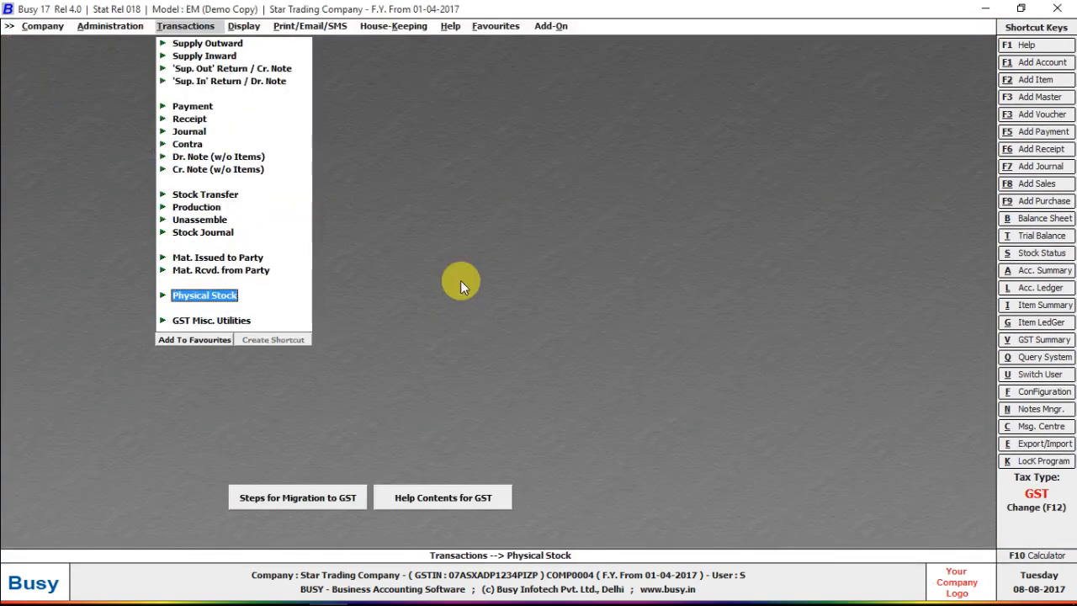
pyautogui.press('Return')
pyautogui.press('Return')
pyautogui.press('Return')
pyautogui.press('Return')
pyautogui.press('Return')
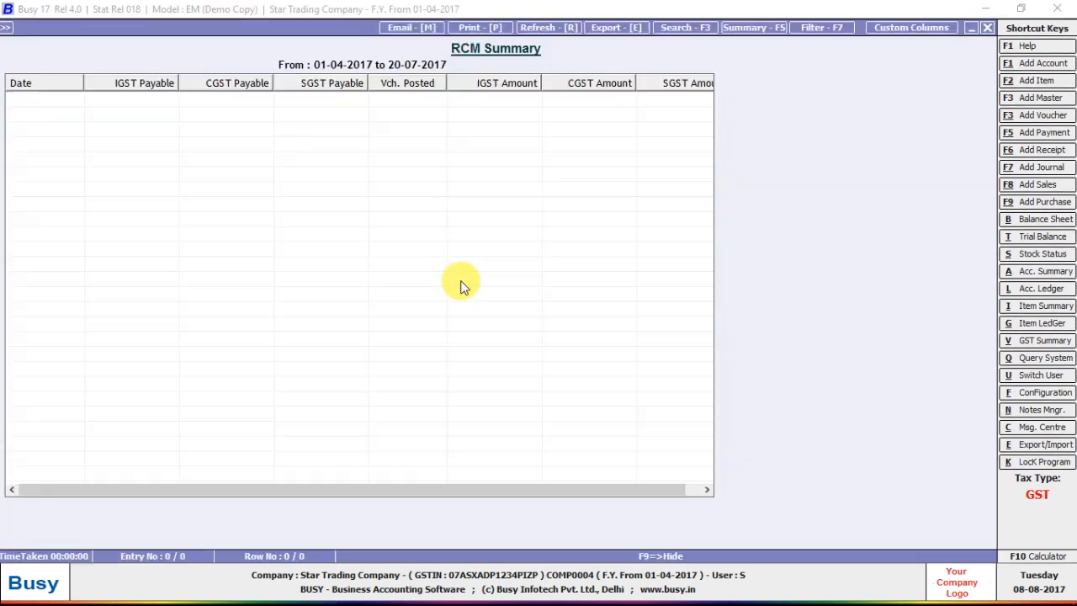
pyautogui.press('Escape')
pyautogui.press('Escape')
pyautogui.press('Escape')
pyautogui.press('Return')
# Reopen the Main series Registered Expense journal voucher dated 01-07-2017 for modification.
pyautogui.press('Up')
pyautogui.press('Up')
pyautogui.press('Up')
pyautogui.press('Up')
pyautogui.press('Up')
pyautogui.press('Up')
pyautogui.press('Up')
pyautogui.press('Up')
pyautogui.press('Up')
pyautogui.press('Up')
pyautogui.press('Up')
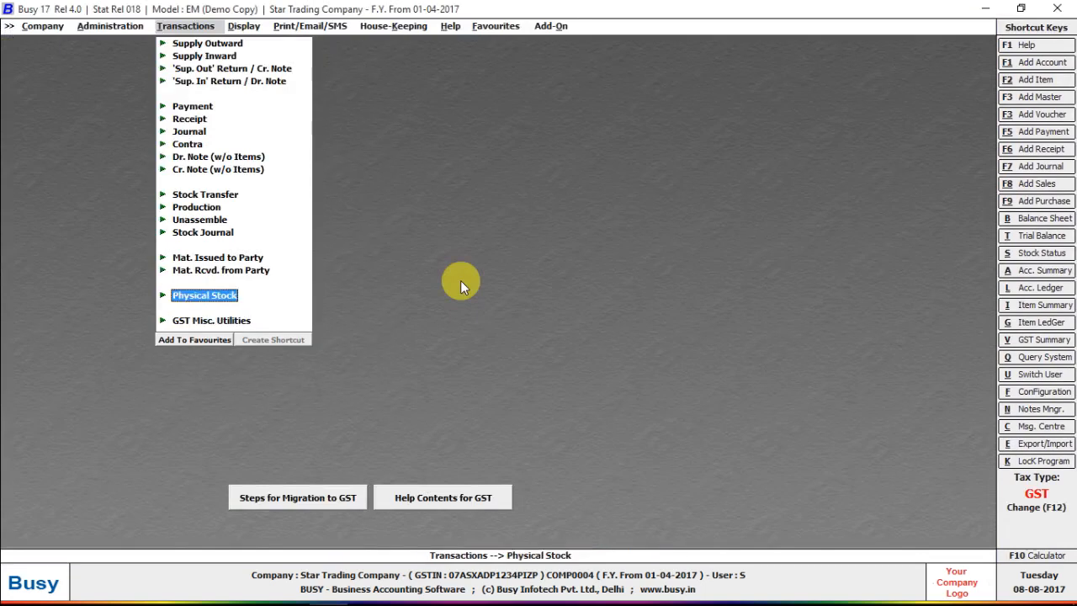
pyautogui.press('Return')
pyautogui.press('Return')
pyautogui.press('Return')
pyautogui.press('Return')
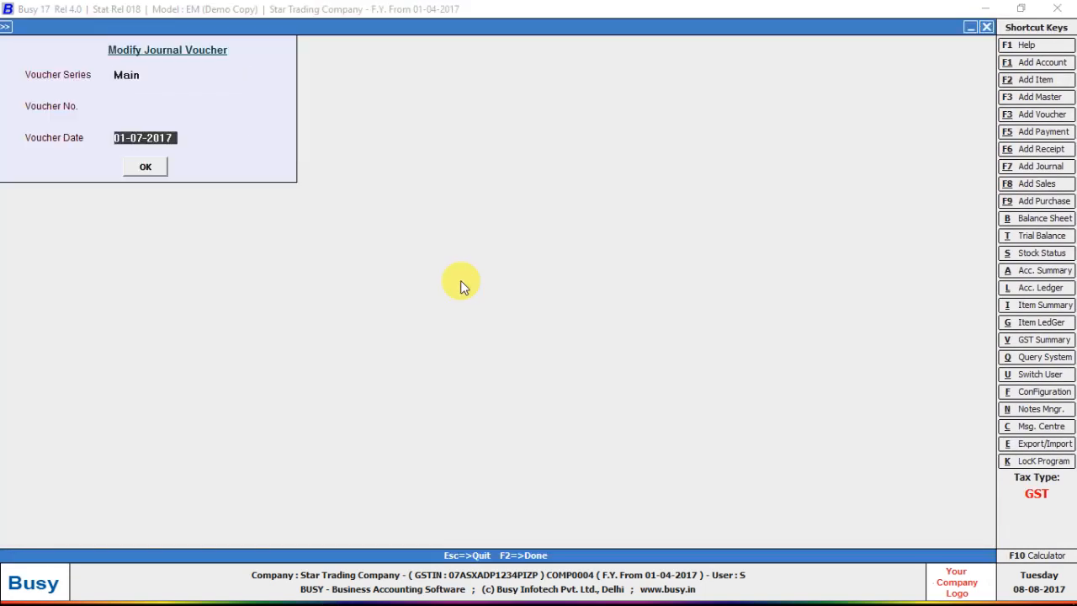
pyautogui.press('Return')
pyautogui.press('Return')
pyautogui.press('Return')
pyautogui.press('Return')
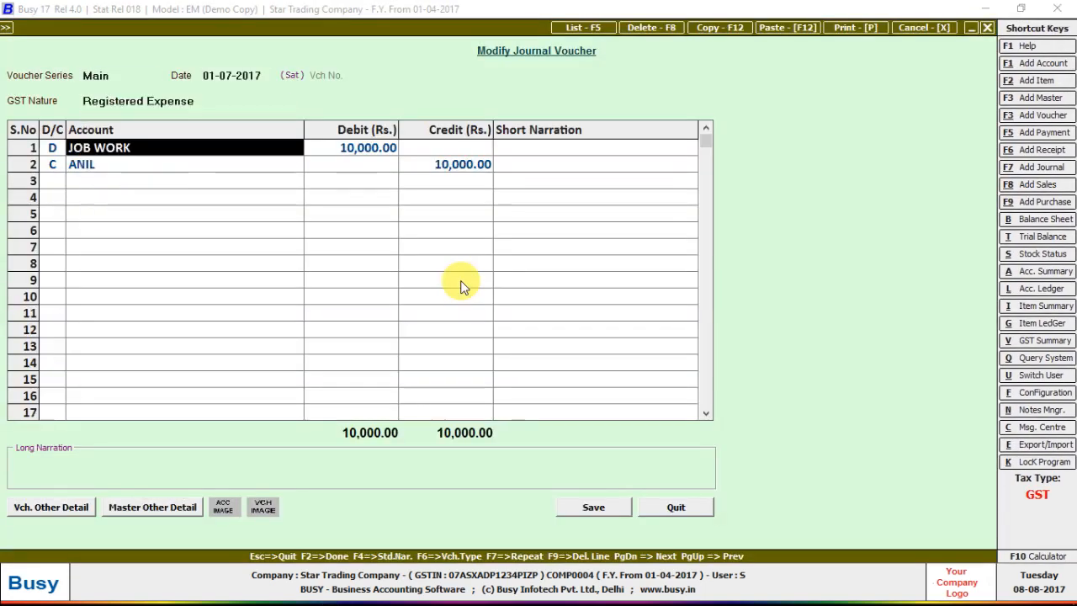
# Change the JOB WORK account master's group to Expenses (Direct/Mfg.) from within the voucher and save the master.
pyautogui.press('Return')
pyautogui.press('Left')
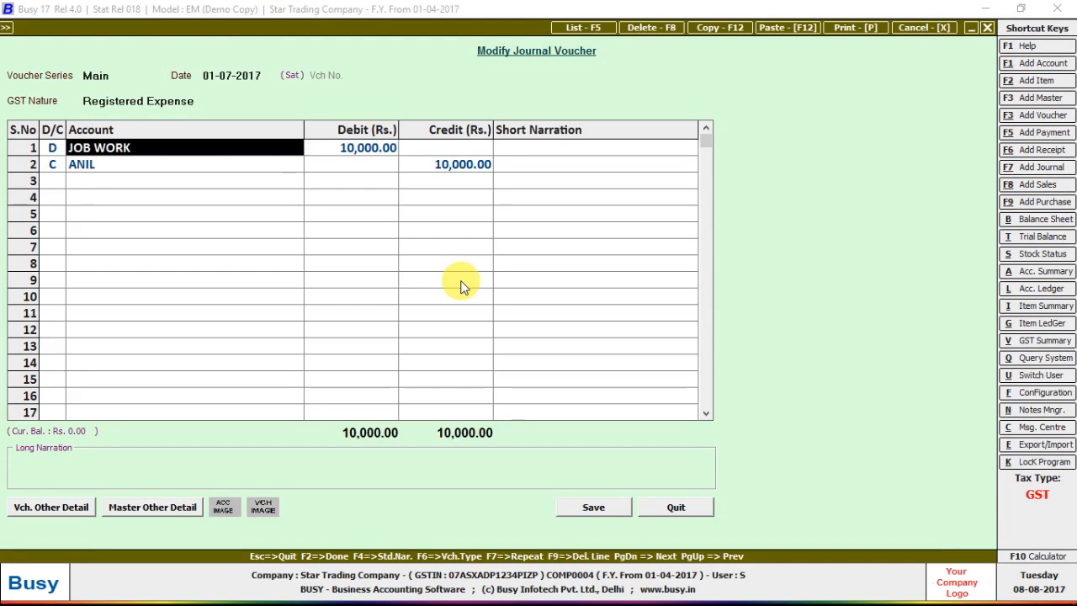
pyautogui.hotkey('alt', 'm')
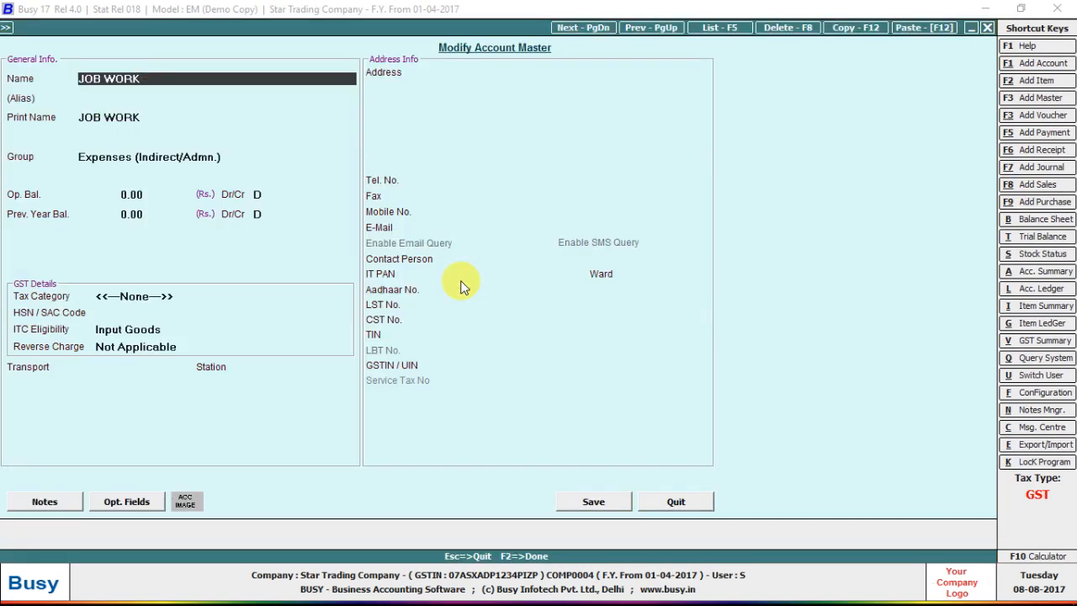
pyautogui.press('Return')
pyautogui.press('Return')
pyautogui.press('Return')
pyautogui.write('EX')
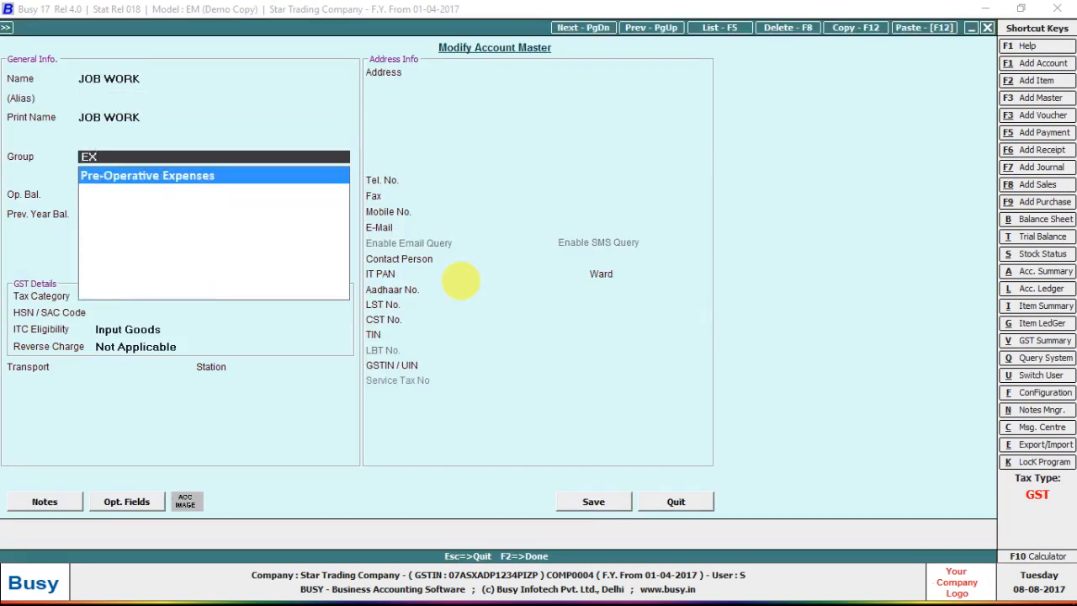
pyautogui.press('BackSpace')
pyautogui.press('Return')
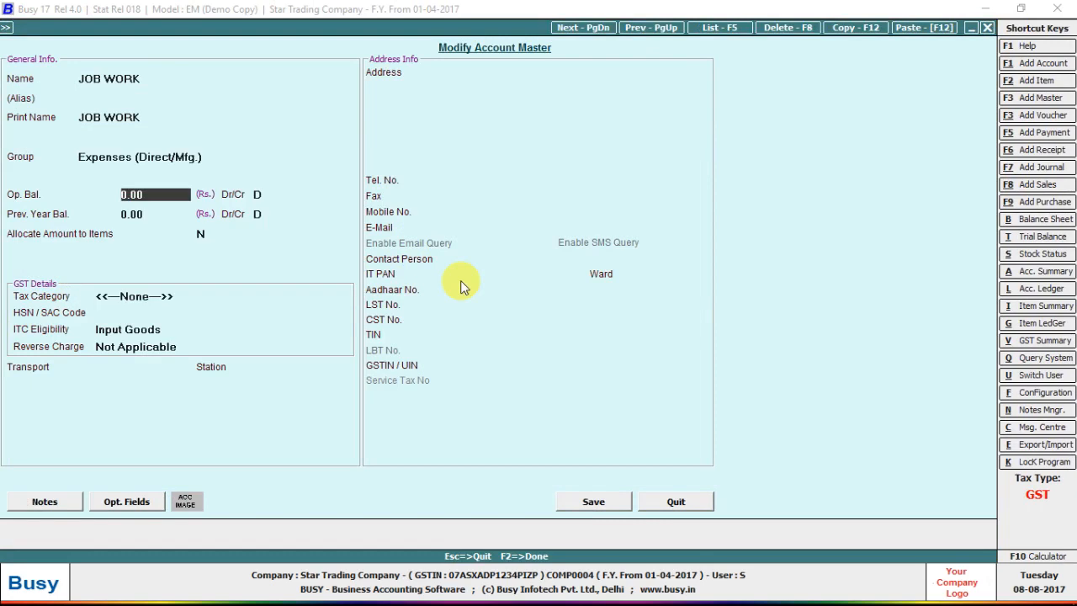
pyautogui.press('F2')
pyautogui.press('Return')
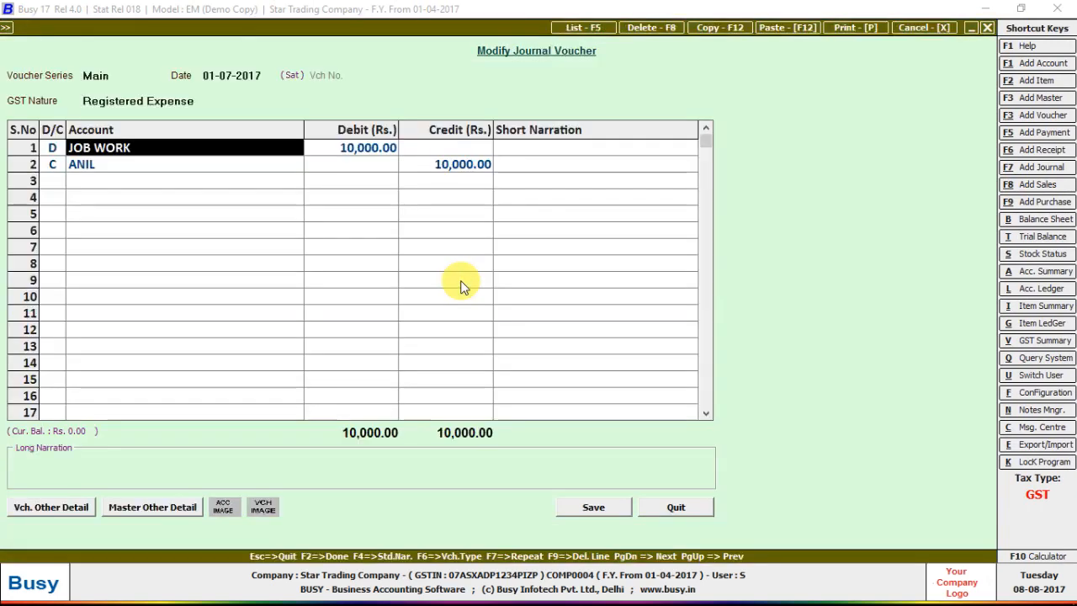
# Try to remove the JOB WORK debit line and clear the credited account, and quit the voucher without saving.
pyautogui.press('F9')
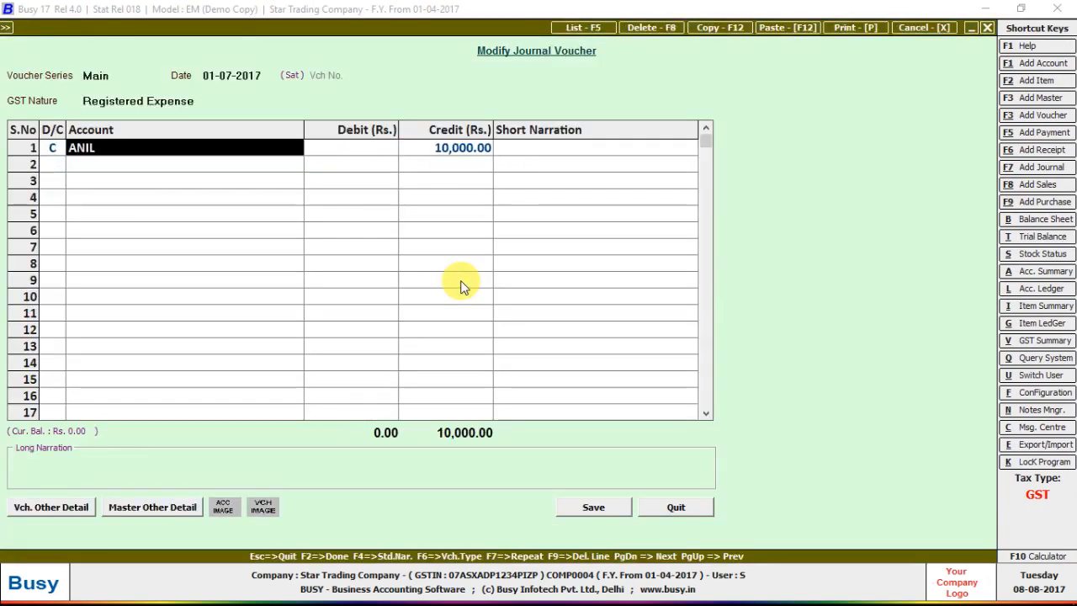
pyautogui.press('BackSpace')
pyautogui.press('Left')
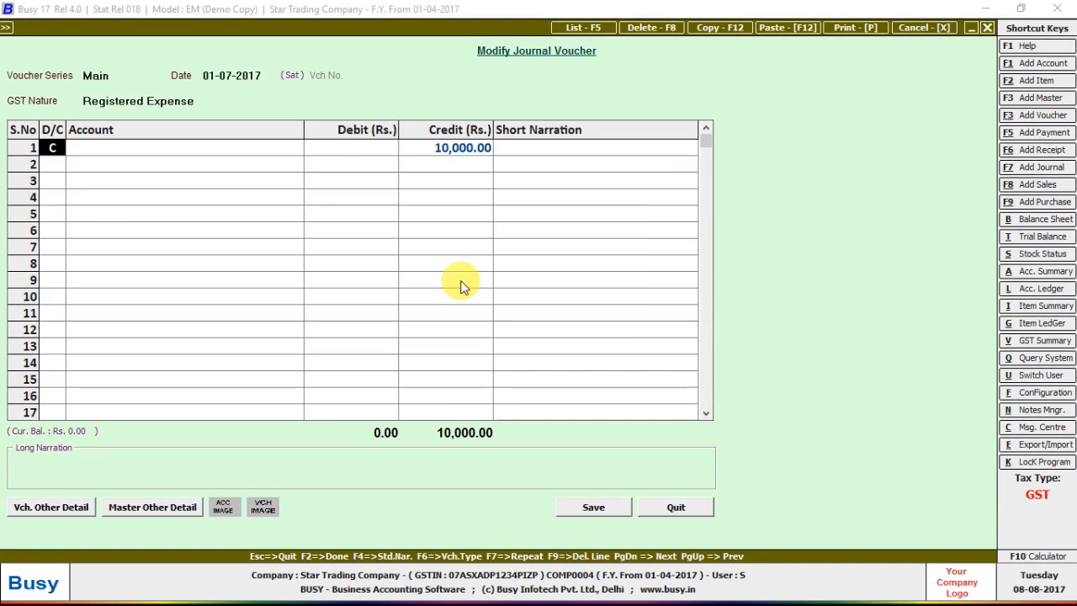
pyautogui.press('Escape')
pyautogui.press('Return')
pyautogui.press('Escape')
pyautogui.press('Escape')
# Start a new Main series journal voucher dated 01-07-2017 with UnReg/RCM Expense as the GST nature.
pyautogui.press('Up')
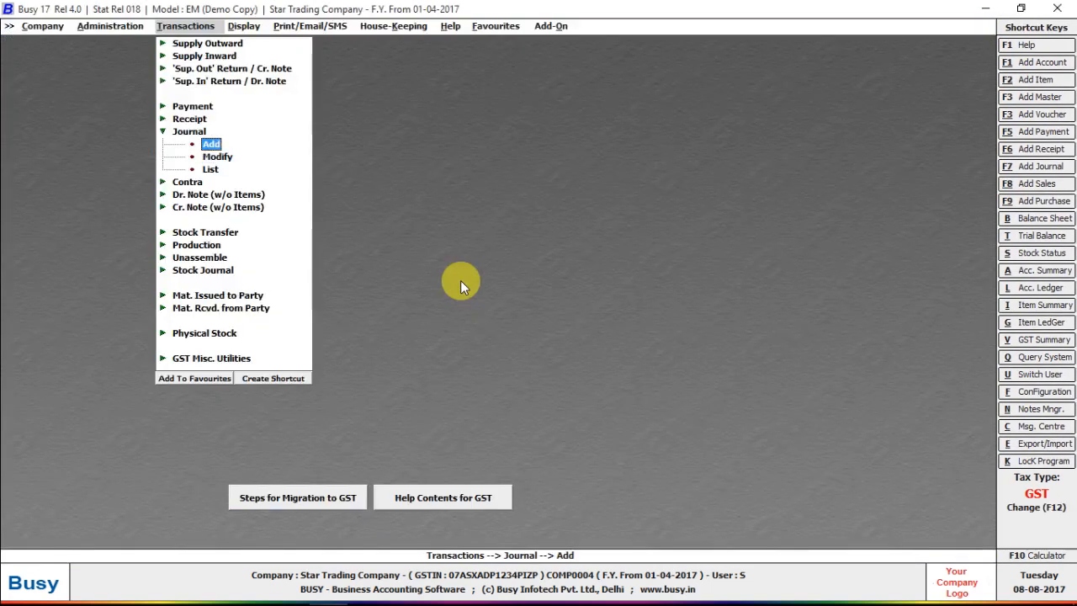
pyautogui.press('Return')
pyautogui.press('Return')
pyautogui.press('Return')
pyautogui.press('Up')
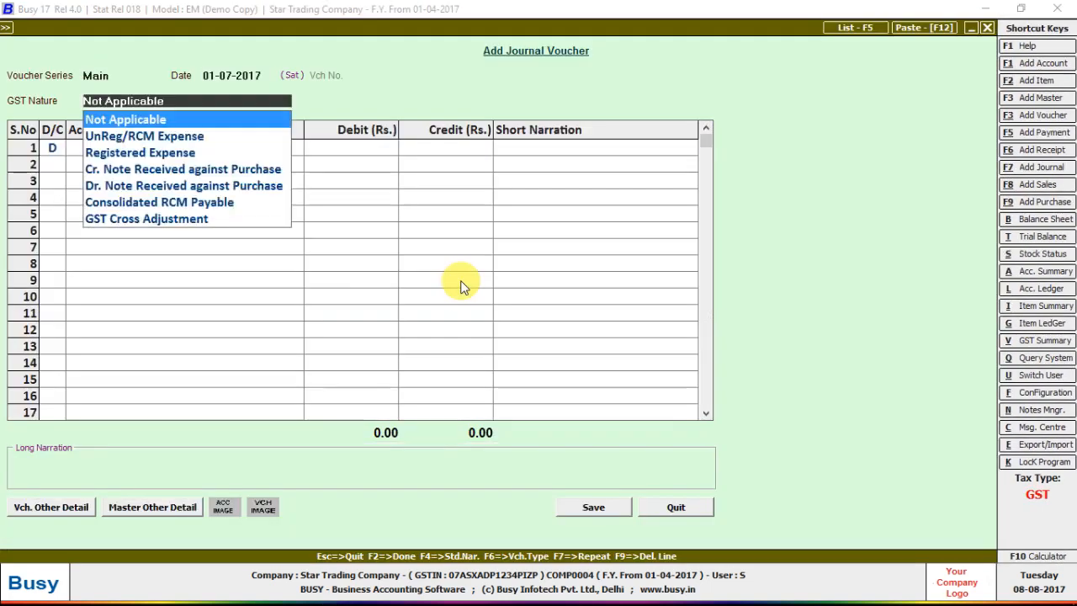
pyautogui.press('Down')
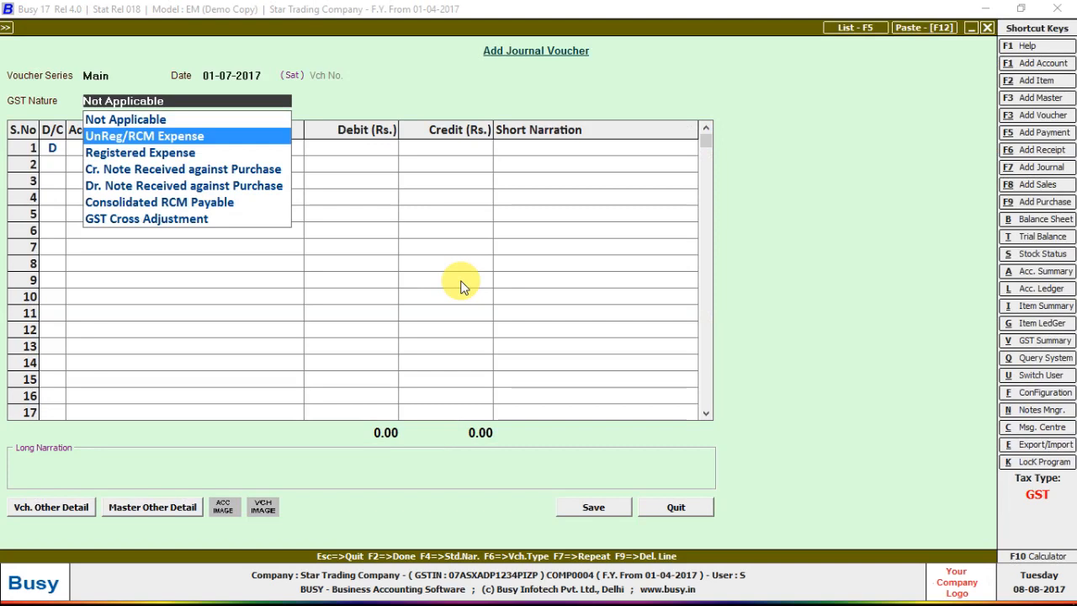
pyautogui.press('Return')
pyautogui.press('Return')
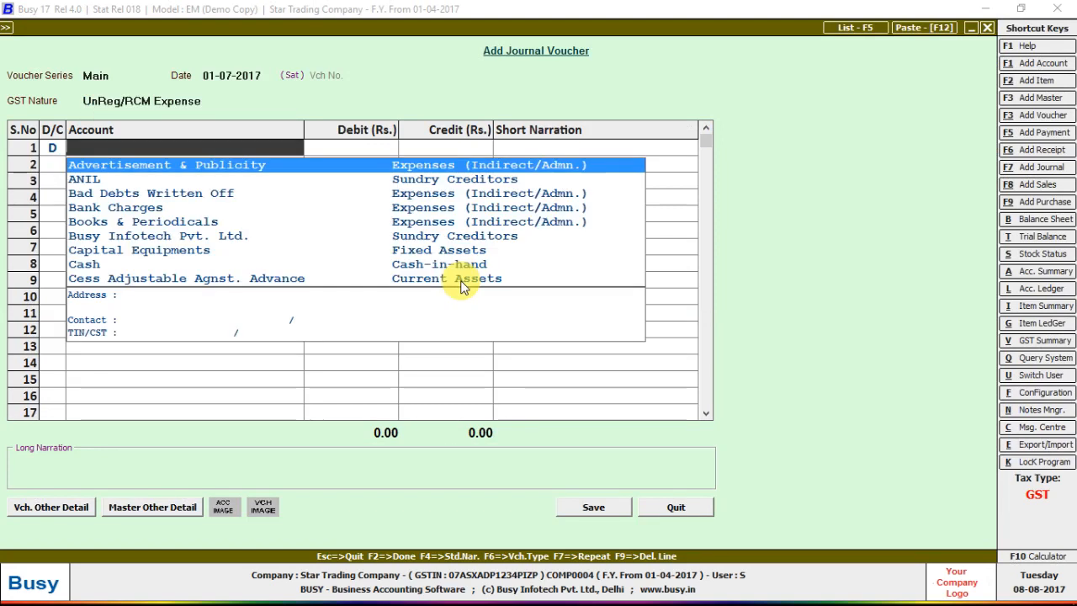
# Debit JOB WORK and credit the sundry creditor with 10,000, try to save, and decline to continue at the reverse charge query.
pyautogui.write('jo')
pyautogui.press('Return')
pyautogui.write('10,0')
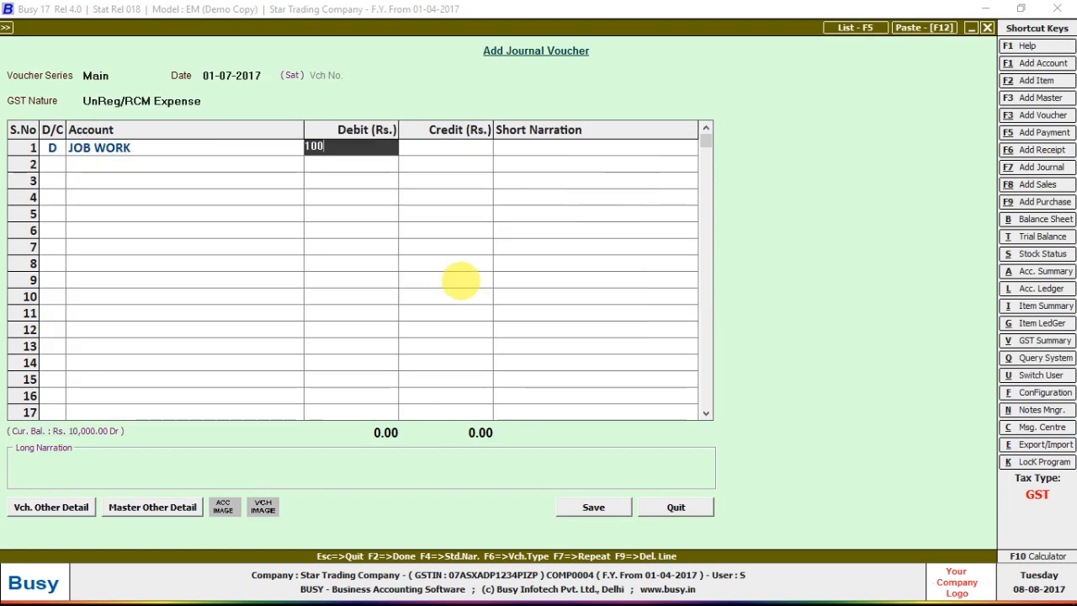
pyautogui.write('00')
pyautogui.press('Return')
pyautogui.press('Return')
pyautogui.press('Return')
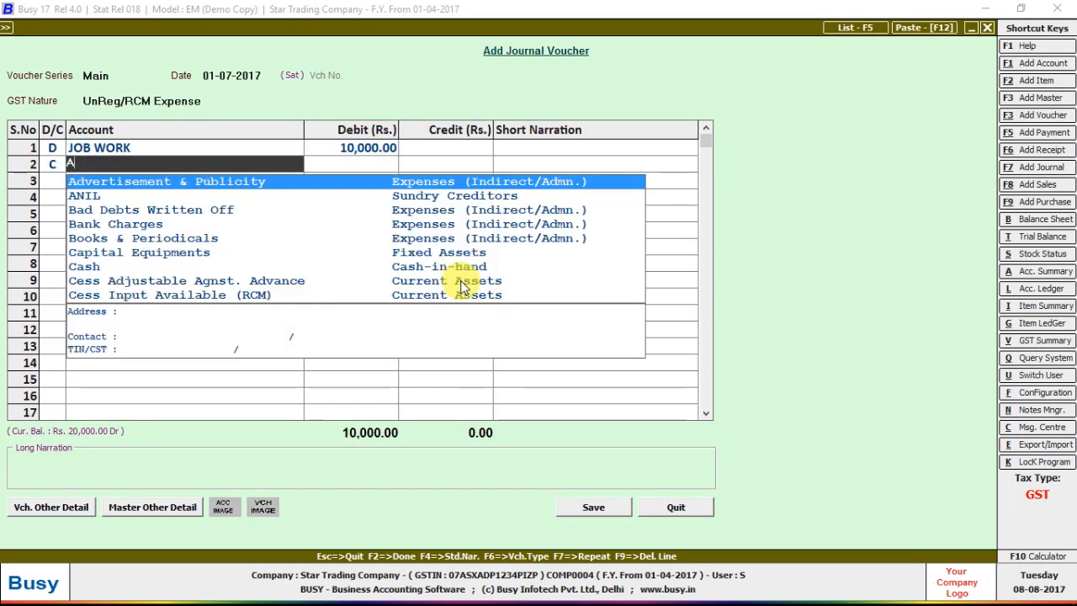
pyautogui.press('Down')
pyautogui.press('Return')
pyautogui.press('Return')
pyautogui.press('Return')
pyautogui.press('Return')
pyautogui.press('Return')
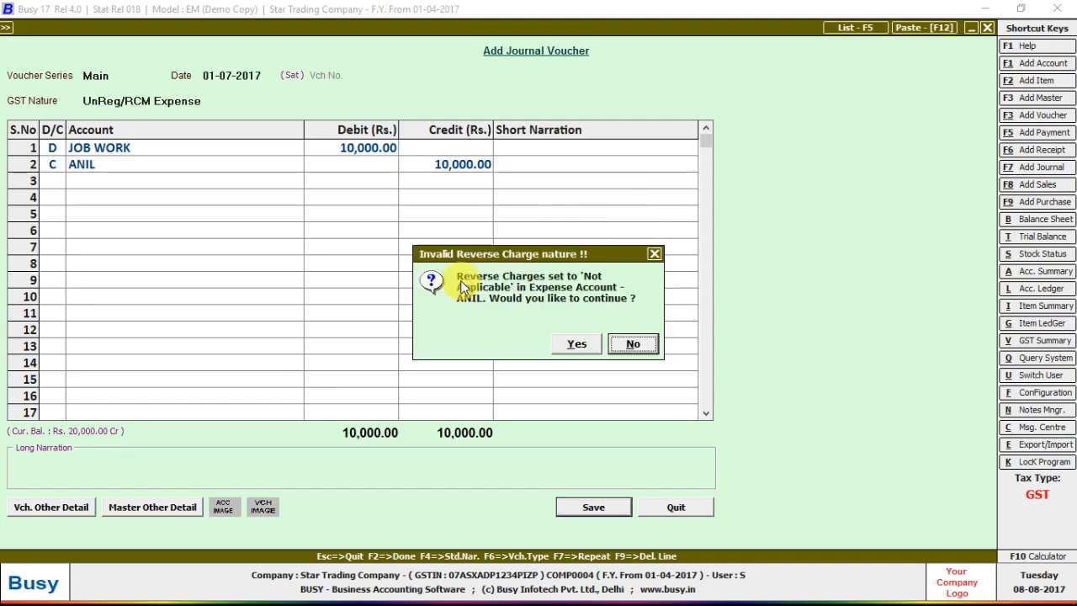
pyautogui.press('Left')
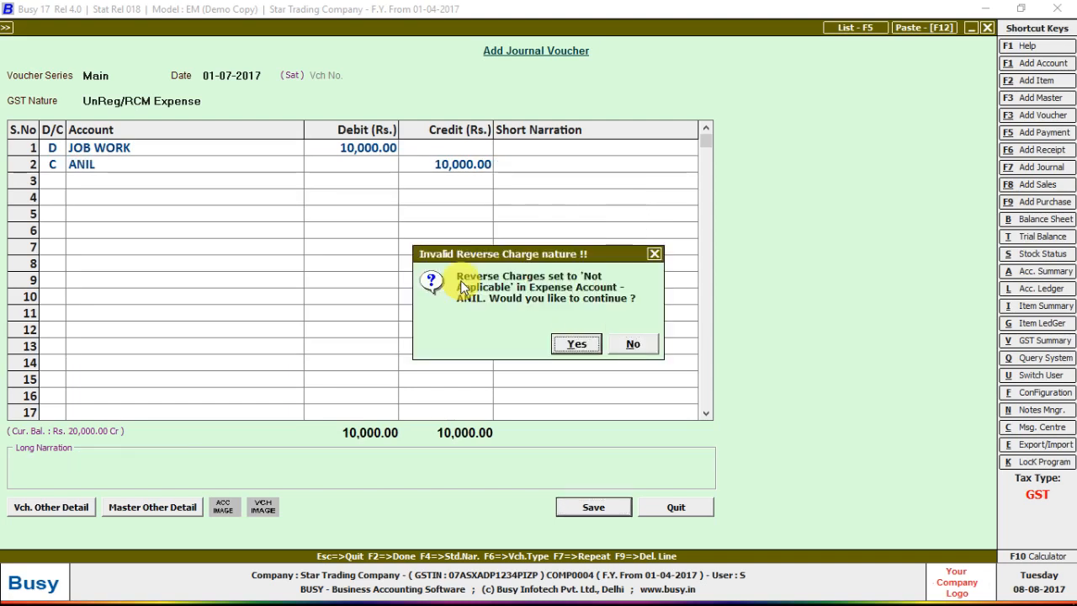
pyautogui.press('Return')
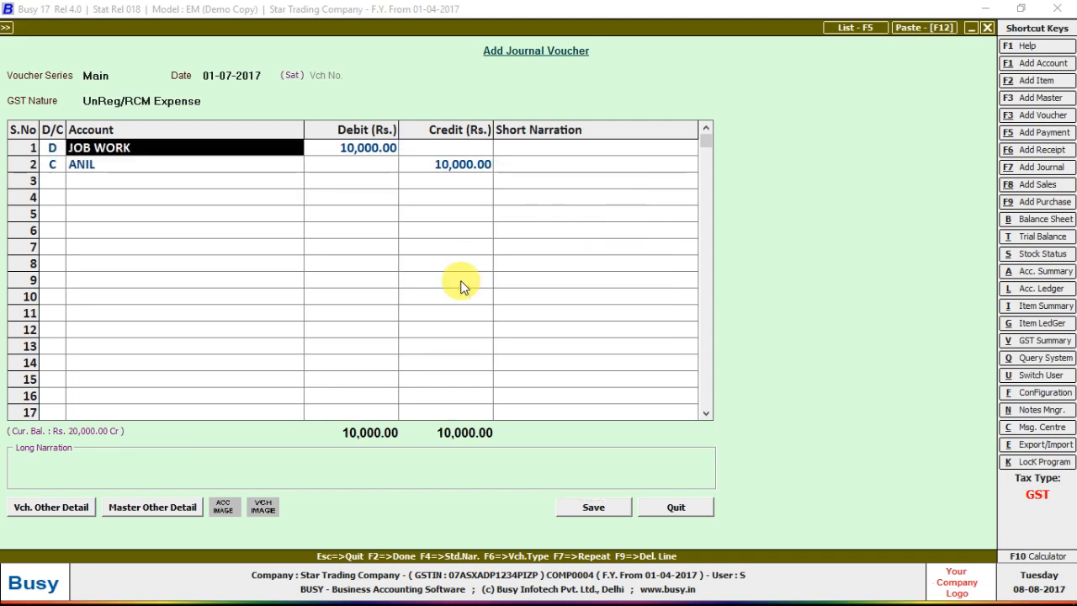
# Open the JOB WORK account master from the debit line and set its Reverse Charge to Based on Daily Limit.
pyautogui.hotkey('alt', 'm')
pyautogui.press('Return')
pyautogui.press('Return')
pyautogui.press('Return')
pyautogui.press('Return')
pyautogui.press('Return')
pyautogui.press('Return')
pyautogui.press('Return')
pyautogui.press('Return')
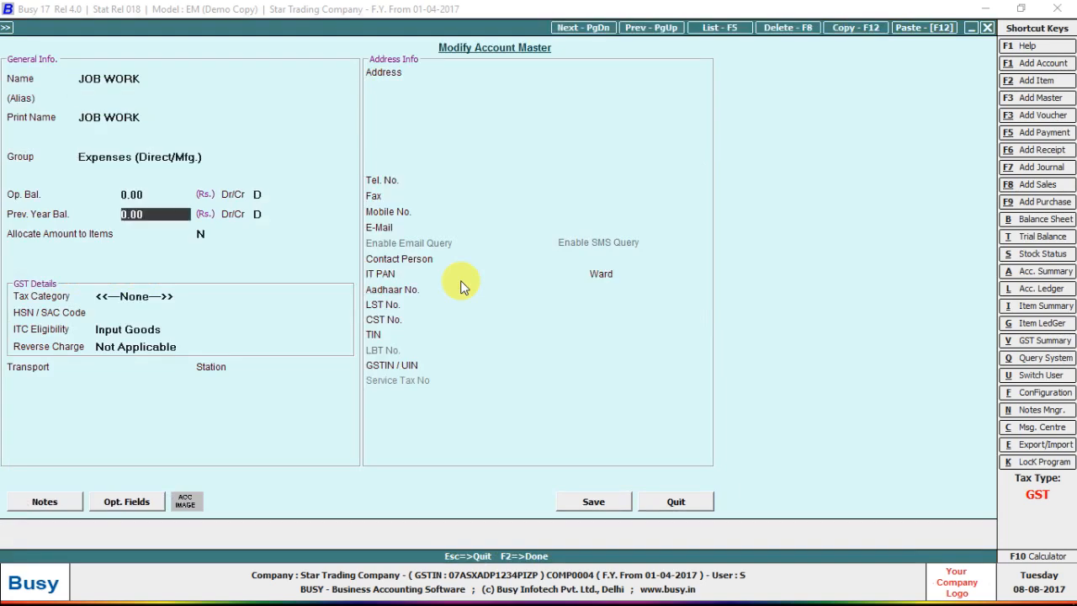
pyautogui.press('Return')
pyautogui.press('Return')
pyautogui.press('Return')
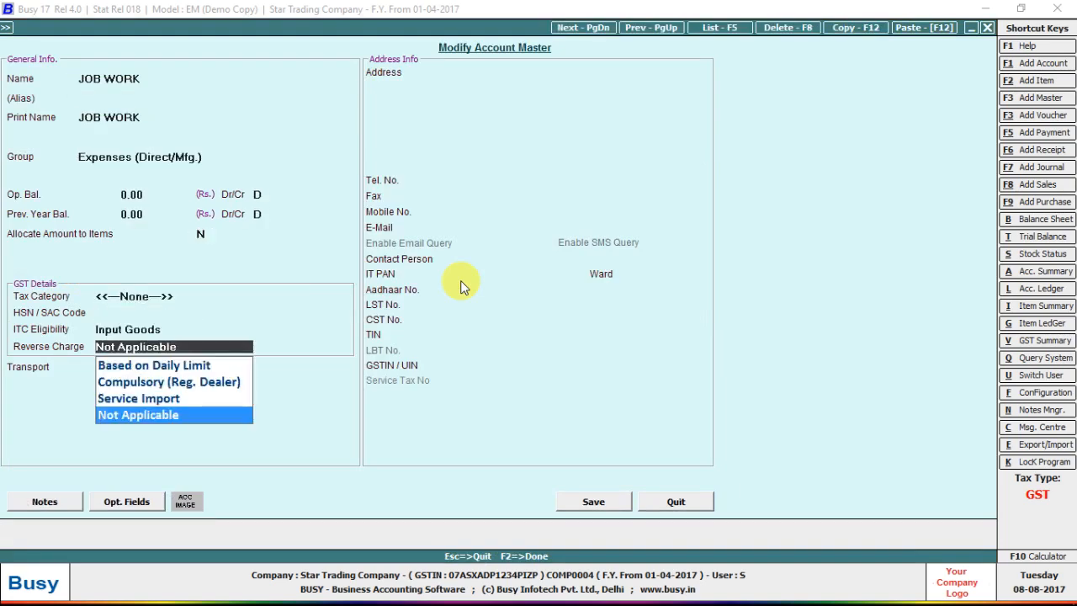
pyautogui.press('Up')
pyautogui.press('Up')
pyautogui.press('Up')
pyautogui.press('Return')
pyautogui.press('Return')
pyautogui.press('Return')
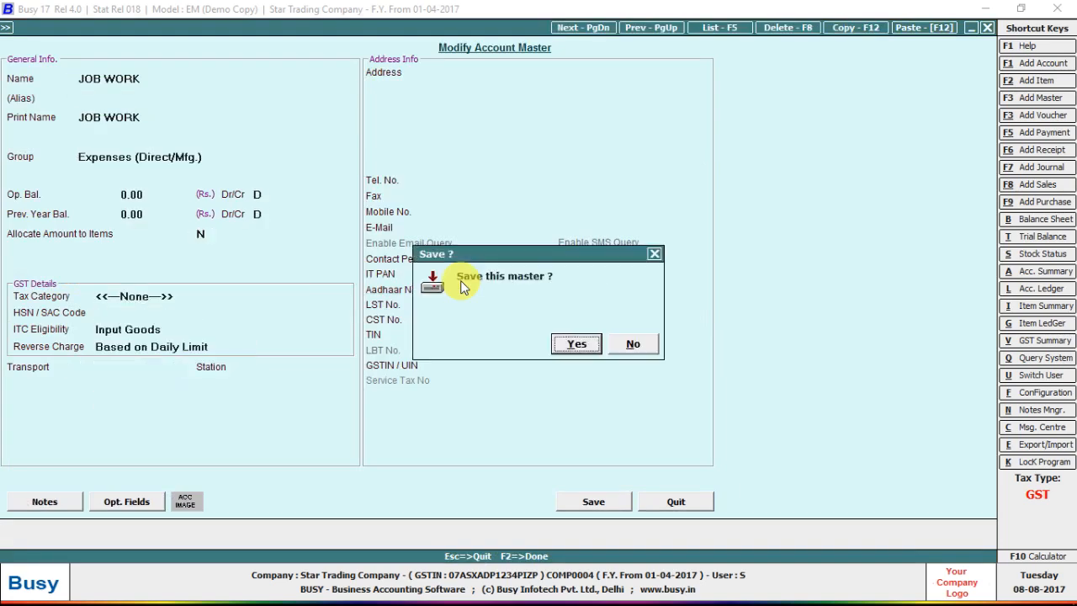
# Set the JOB WORK account's Tax Category to GST 5% and save the master.
pyautogui.press('Escape')
pyautogui.press('Escape')
pyautogui.press('Escape')
pyautogui.press('Escape')
pyautogui.press('Escape')
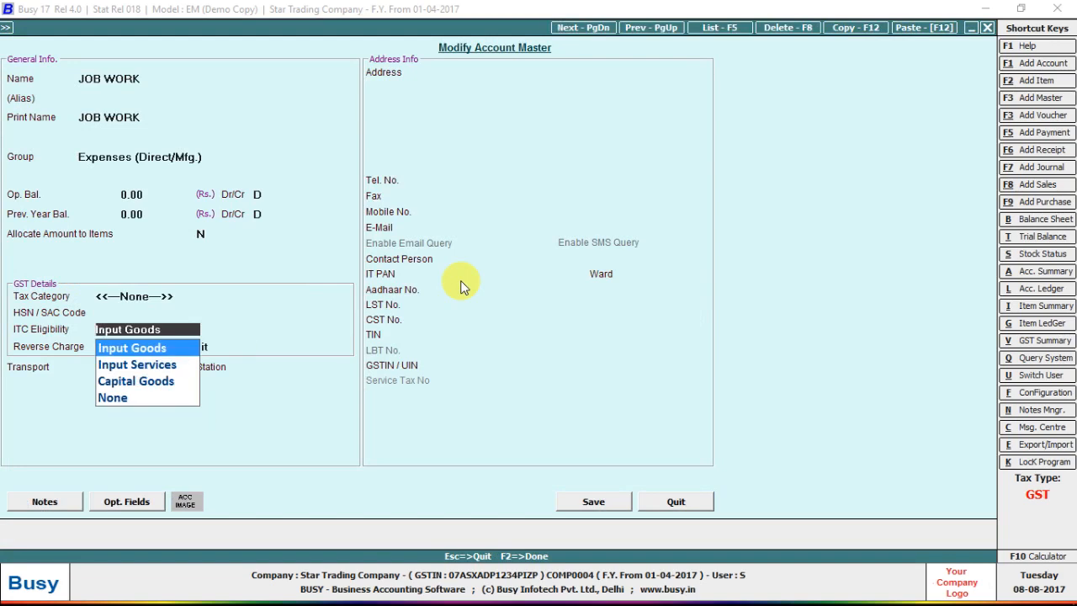
pyautogui.write('5')
pyautogui.press('Return')
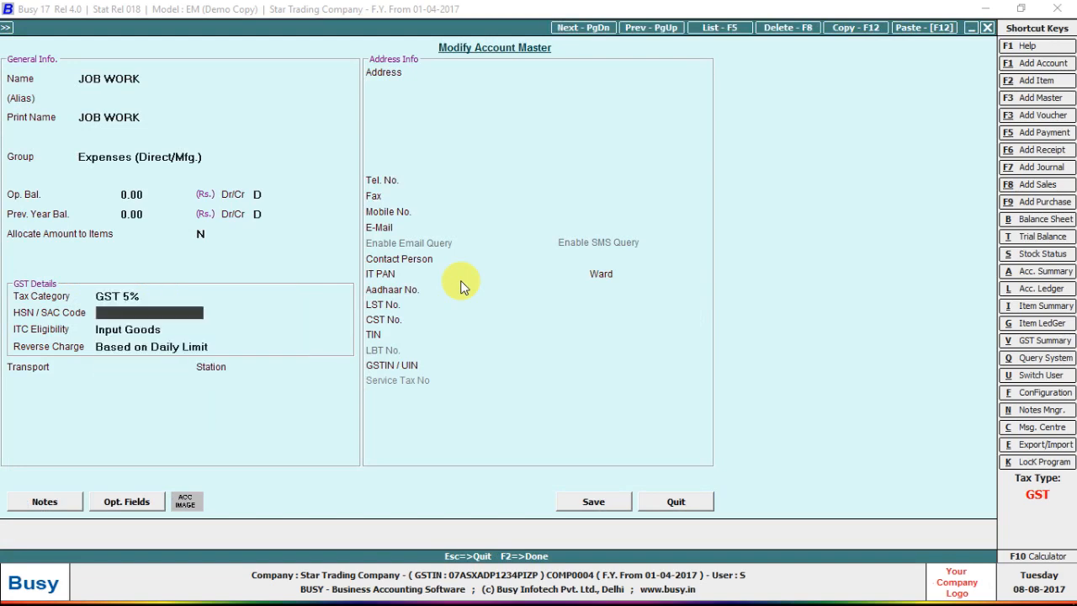
pyautogui.press('F2')
pyautogui.press('Return')
# Try to save the UnReg/RCM voucher again, decline to continue at the reverse charge query, and discard the voucher.
pyautogui.press('Return')
pyautogui.press('Return')
pyautogui.press('Return')
pyautogui.press('Return')
pyautogui.press('Return')
pyautogui.press('Return')
pyautogui.press('Return')
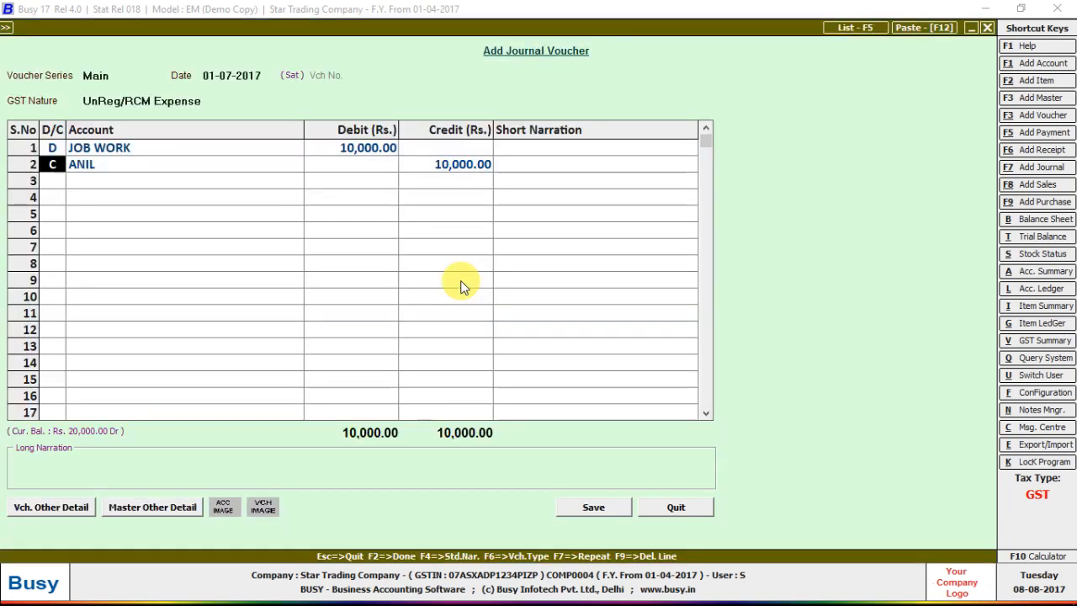
pyautogui.press('Left')
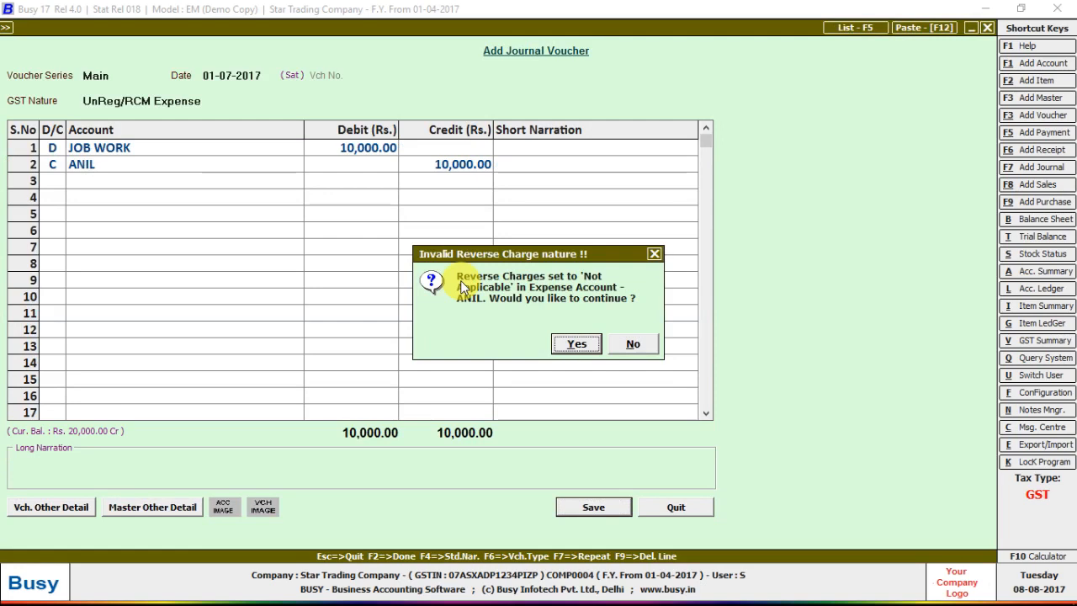
pyautogui.press('Right')
pyautogui.press('Return')
pyautogui.press('Escape')
pyautogui.press('Return')
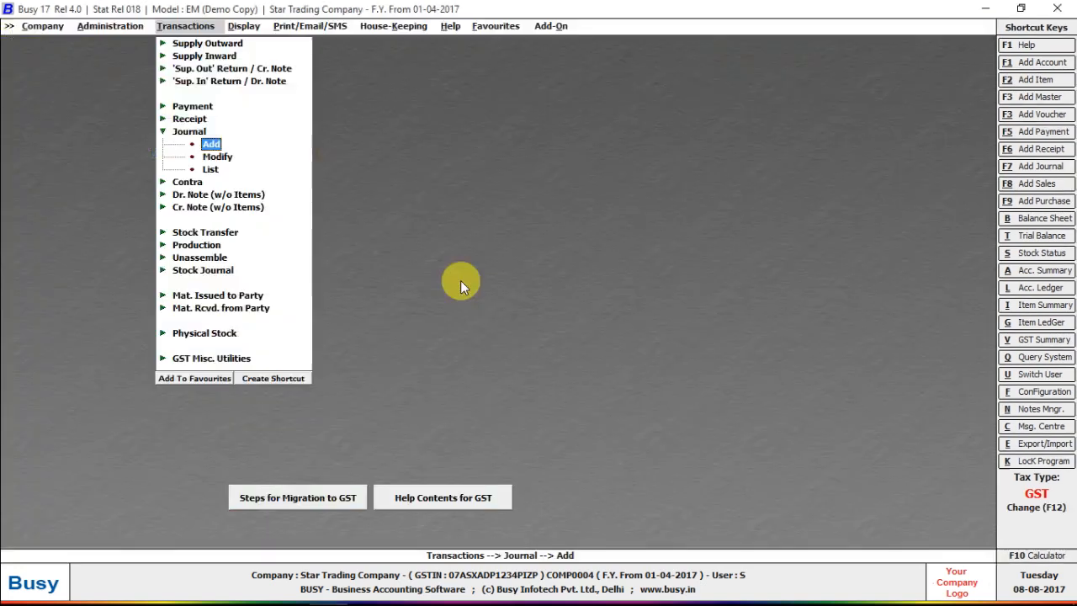
# Add a fresh journal voucher dated 01-07-2017 and choose UnReg/RCM Expense as its GST nature.
pyautogui.press('Return')
pyautogui.press('Return')
pyautogui.press('Return')
pyautogui.press('Return')
pyautogui.press('Return')
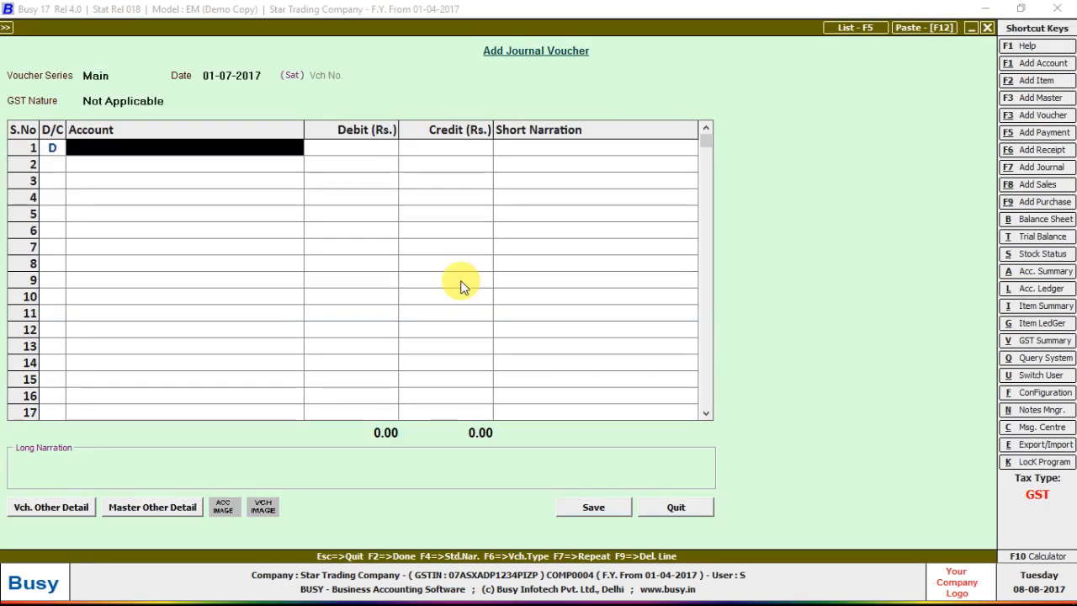
pyautogui.press('Up')
pyautogui.press('Down')
pyautogui.press('Return')
pyautogui.press('Return')
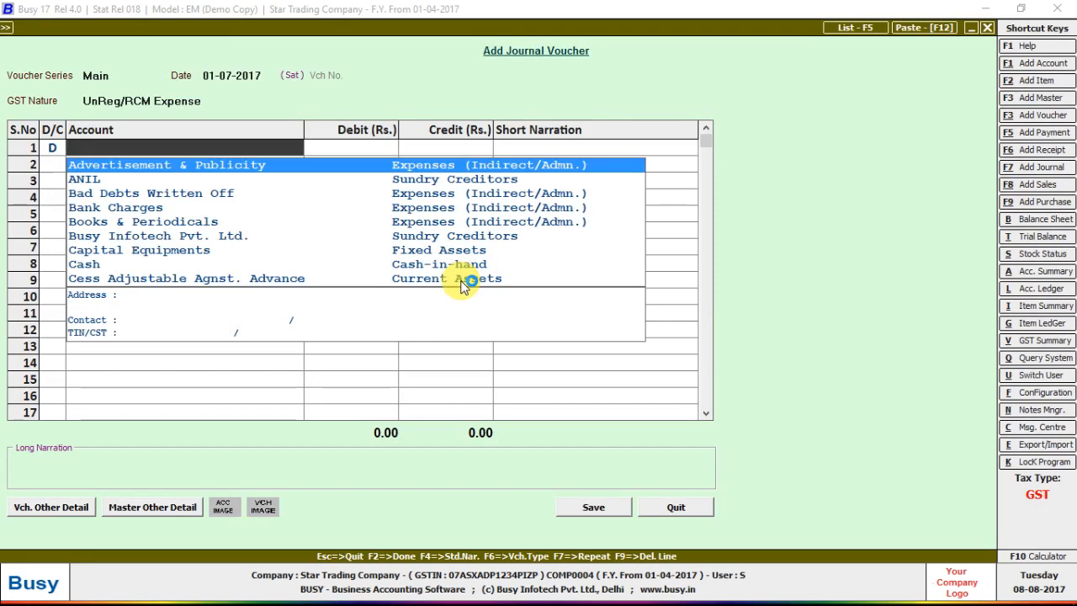
# Debit JOB WORK with 10,000, credit the sundry creditor with 10,000, save the voucher, and leave voucher entry.
pyautogui.write('JO')
pyautogui.press('Return')
pyautogui.write('10000')
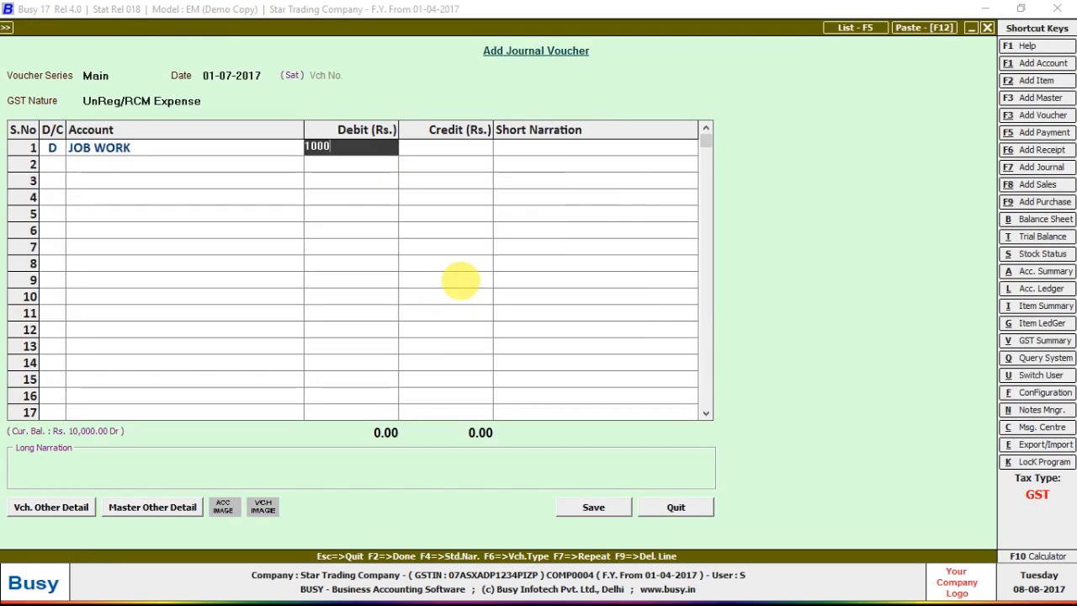
pyautogui.press('Return')
pyautogui.press('Return')
pyautogui.press('Return')
pyautogui.press('Down')
pyautogui.press('Return')
pyautogui.press('Return')
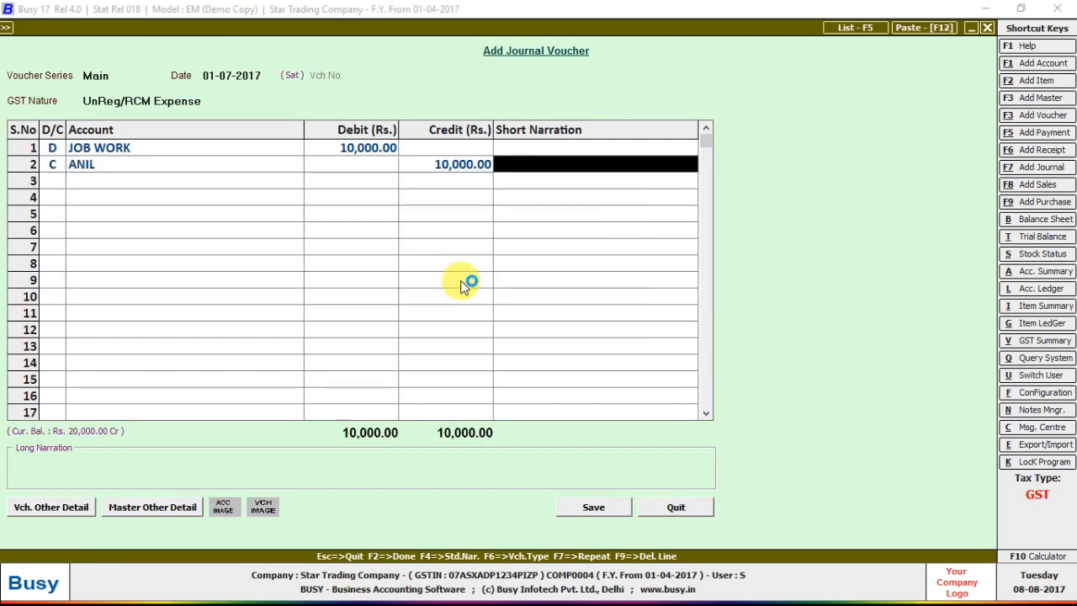
pyautogui.press('F2')
pyautogui.press('Escape')
pyautogui.press('Escape')
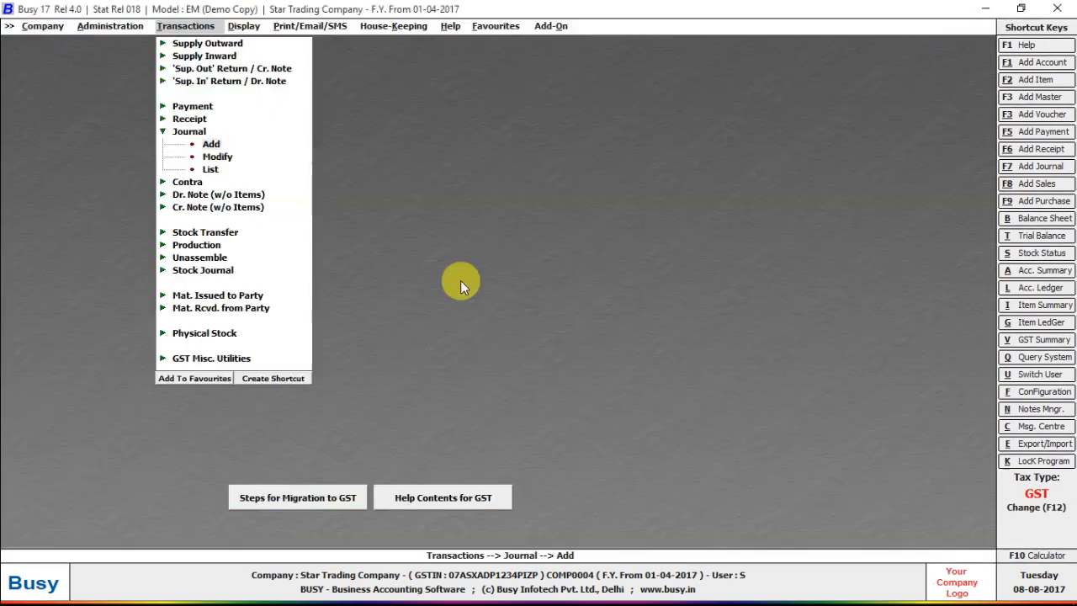
# View the RCM Summary for 01-04-2017 to 20-07-2017 and close the report.
pyautogui.press('Down')
pyautogui.press('Down')
pyautogui.press('Down')
pyautogui.press('Down')
pyautogui.press('Down')
pyautogui.press('Down')
pyautogui.press('Down')
pyautogui.press('Down')
pyautogui.press('Down')
pyautogui.press('Down')
pyautogui.press('Down')
pyautogui.press('Down')
pyautogui.press('Down')
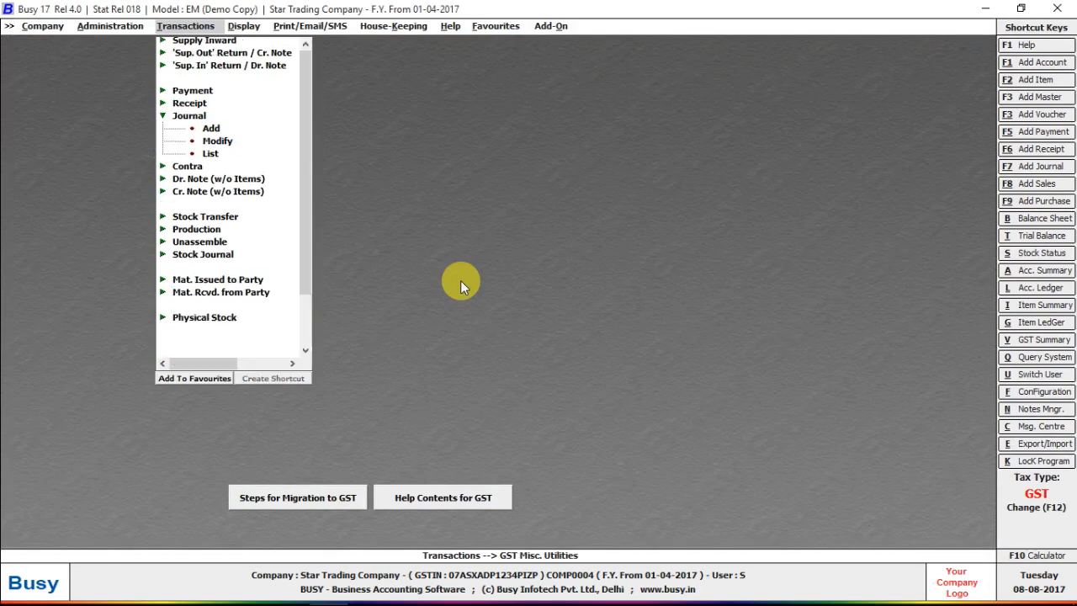
pyautogui.press('Return')
pyautogui.press('Return')
pyautogui.press('Return')
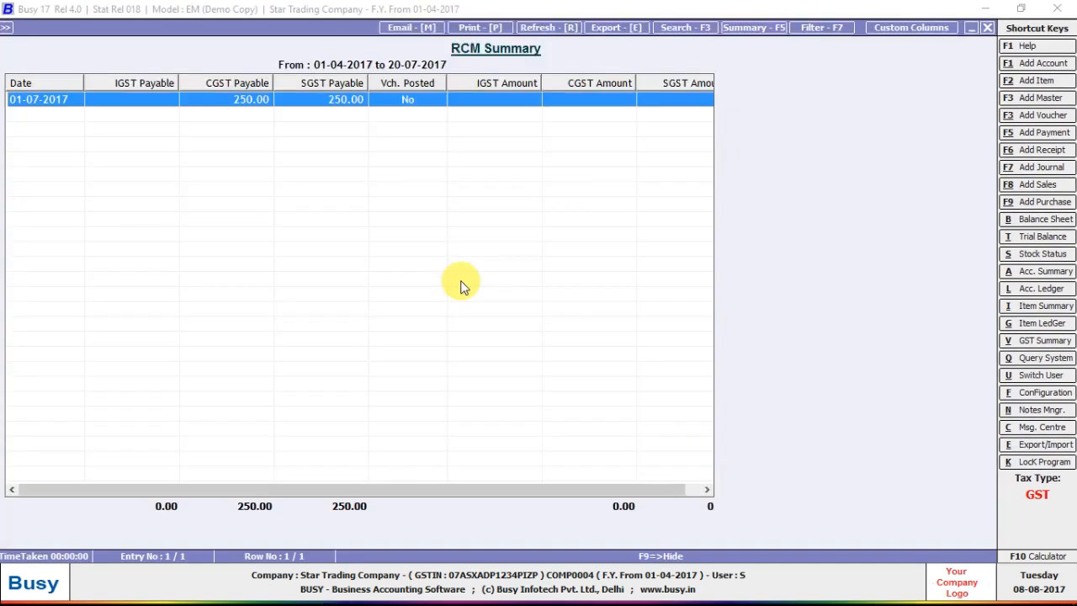
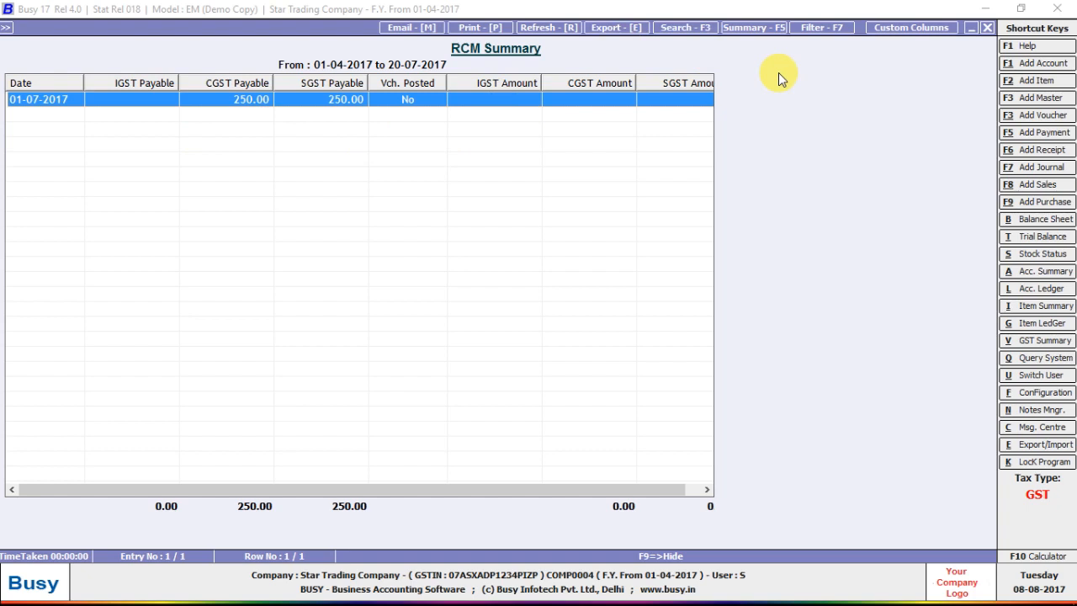
pyautogui.press('Escape')
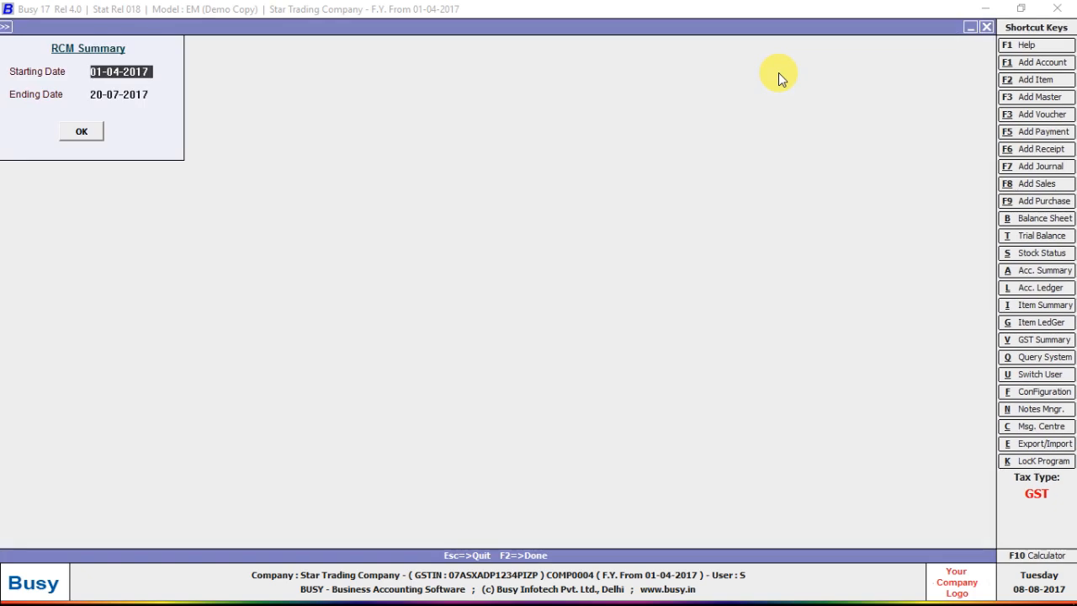
pyautogui.press('Escape')
pyautogui.press('Escape')
# Open the Registered Expense journal voucher dated 01-07-2017 from the Main series for modification.
pyautogui.press('Up')
pyautogui.press('Up')
pyautogui.press('Up')
pyautogui.press('Up')
pyautogui.press('Up')
pyautogui.press('Up')
pyautogui.press('Up')
pyautogui.press('Up')
pyautogui.press('Up')
pyautogui.press('Up')
pyautogui.press('Up')
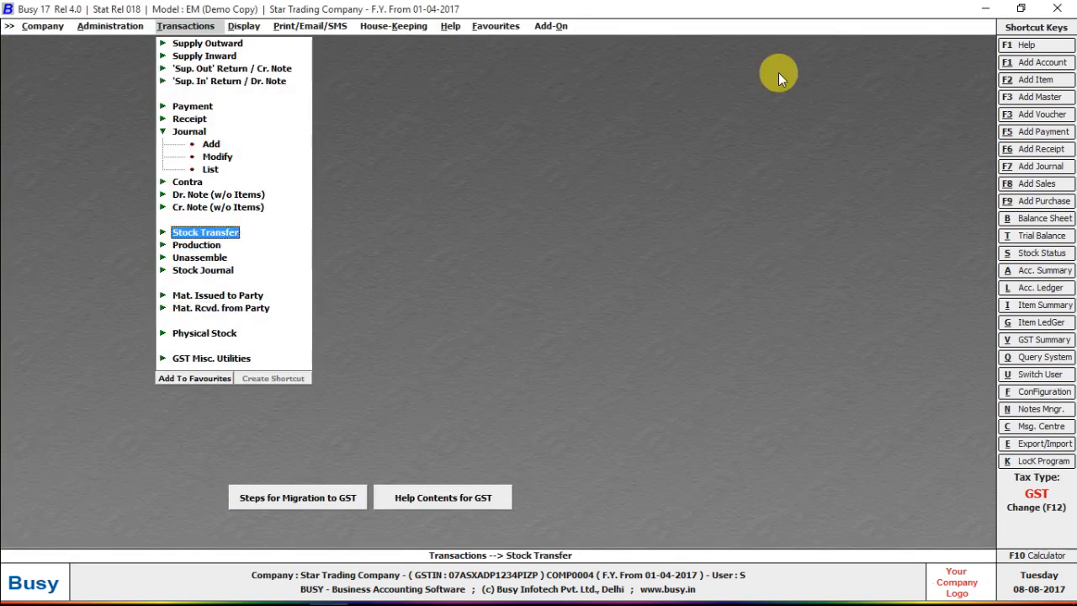
pyautogui.press('Up')
pyautogui.press('Return')
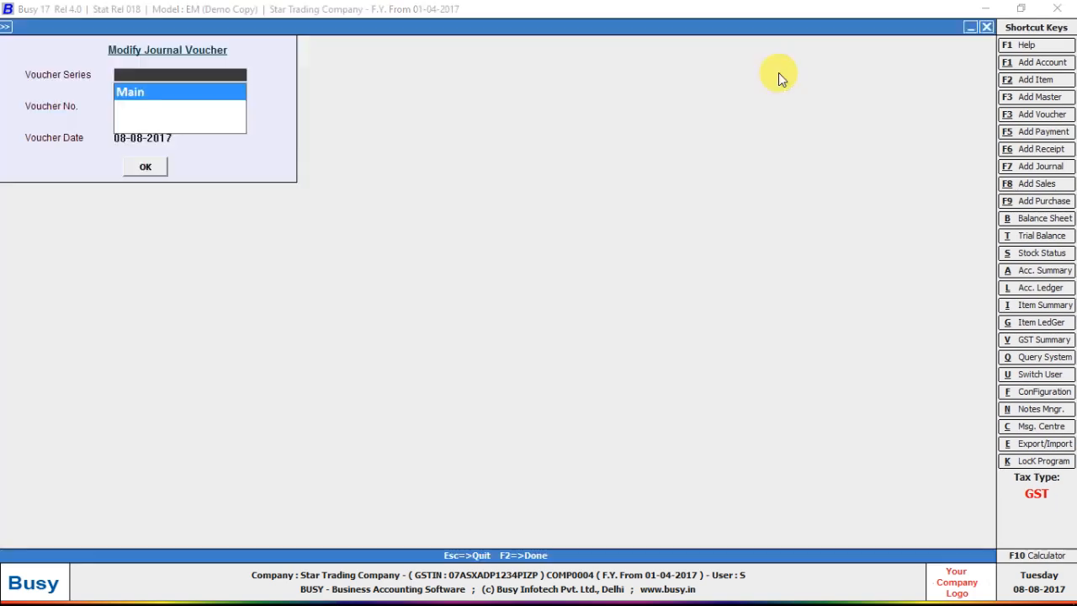
pyautogui.press('Return')
pyautogui.press('Return')
pyautogui.press('Return')
pyautogui.press('Return')
pyautogui.press('Return')
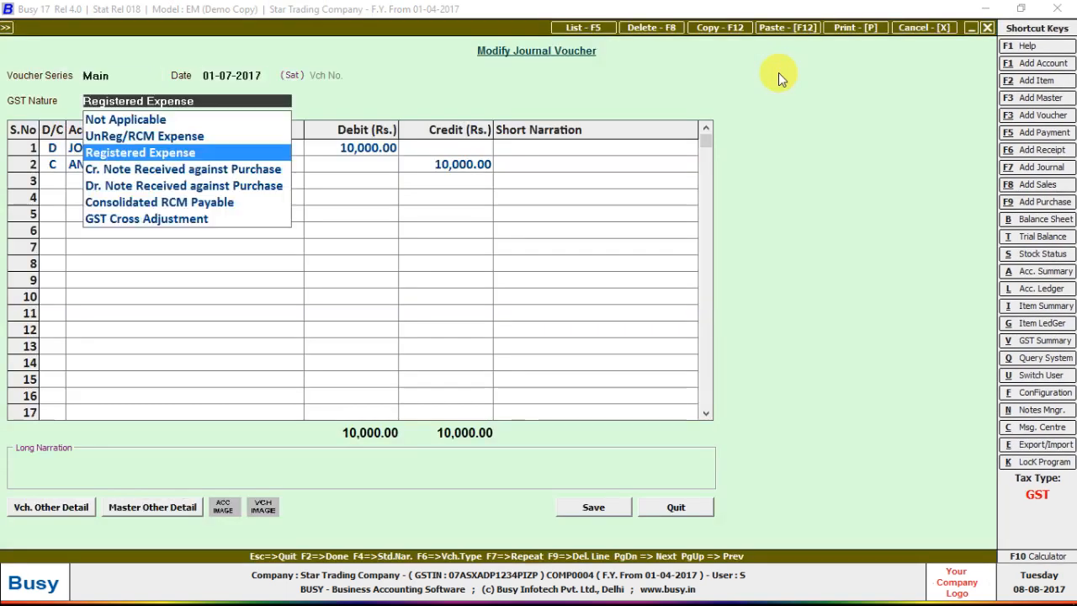
# Go through the voucher's entries to its Registered Expense adjustment details, check the IGST rate, and quit the voucher.
pyautogui.press('Return')
pyautogui.press('Return')
pyautogui.press('Return')
pyautogui.press('Return')
pyautogui.press('Return')
pyautogui.press('Return')
pyautogui.press('Return')
pyautogui.press('Return')
pyautogui.press('Return')
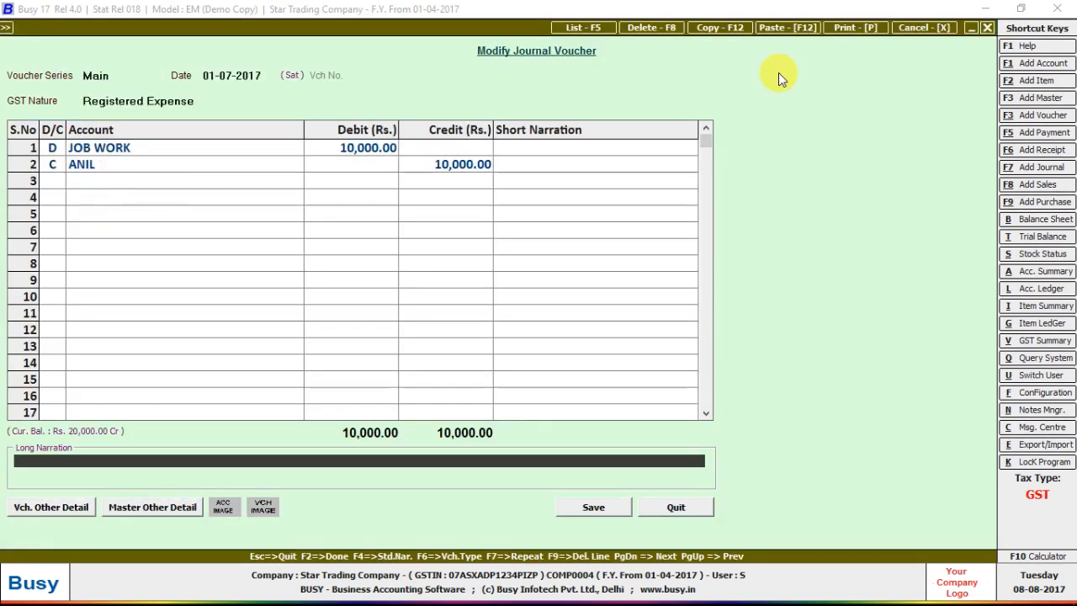
pyautogui.press('Return')
pyautogui.press('Return')
pyautogui.press('Return')
pyautogui.press('Return')
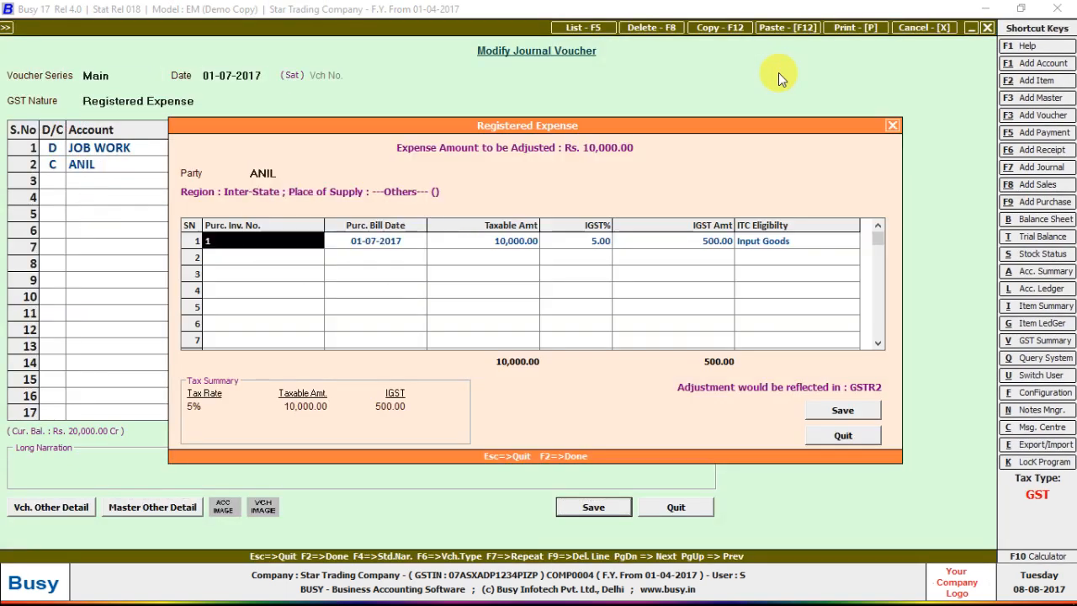
pyautogui.press('Return')
pyautogui.press('Return')
pyautogui.press('Return')
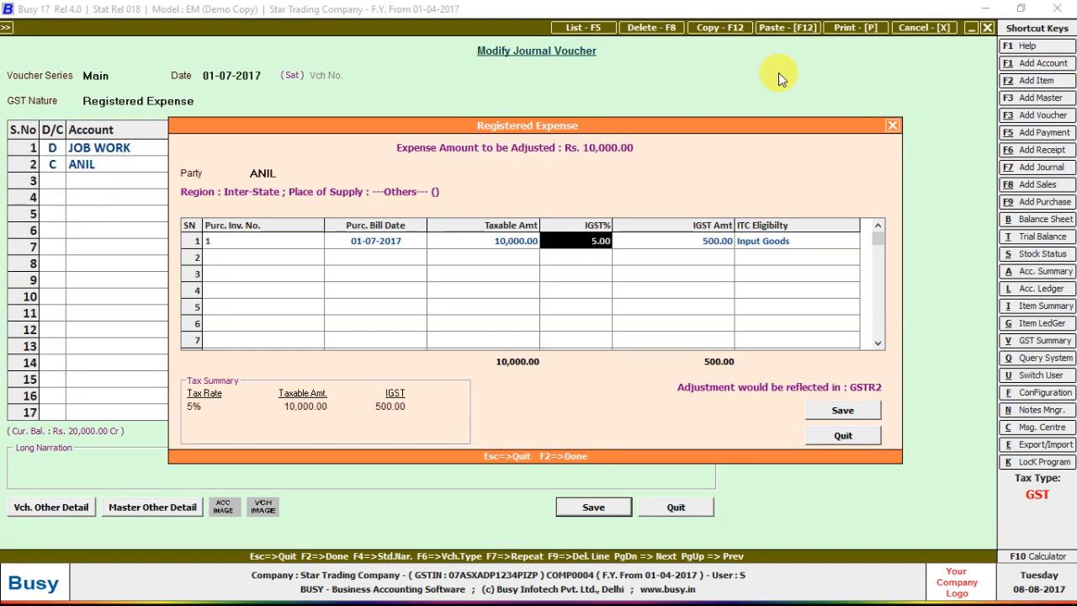
pyautogui.press('Escape')
pyautogui.press('Escape')
pyautogui.press('Return')
pyautogui.press('Escape')
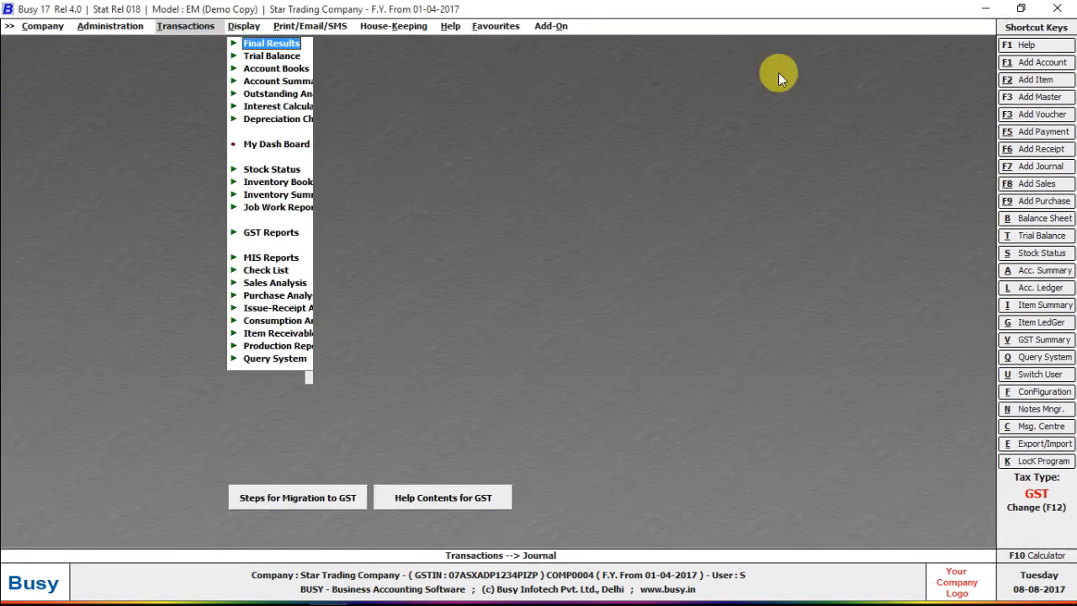
# Open the GST Summary report for 01-04-2017 to 20-07-2017.
pyautogui.press('Down')
pyautogui.press('Down')
pyautogui.press('Down')
pyautogui.press('Down')
pyautogui.press('Down')
pyautogui.press('Down')
pyautogui.press('Down')
pyautogui.press('Down')
pyautogui.press('Down')
pyautogui.press('Down')
pyautogui.press('Down')
pyautogui.press('Right')
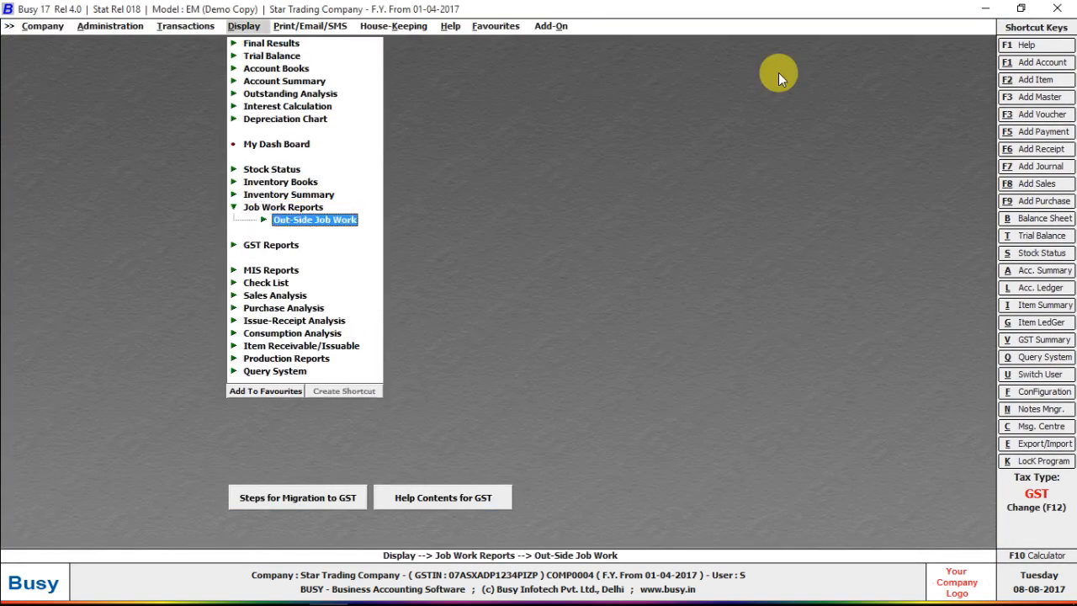
pyautogui.press('Down')
pyautogui.press('Right')
pyautogui.press('Down')
pyautogui.press('Down')
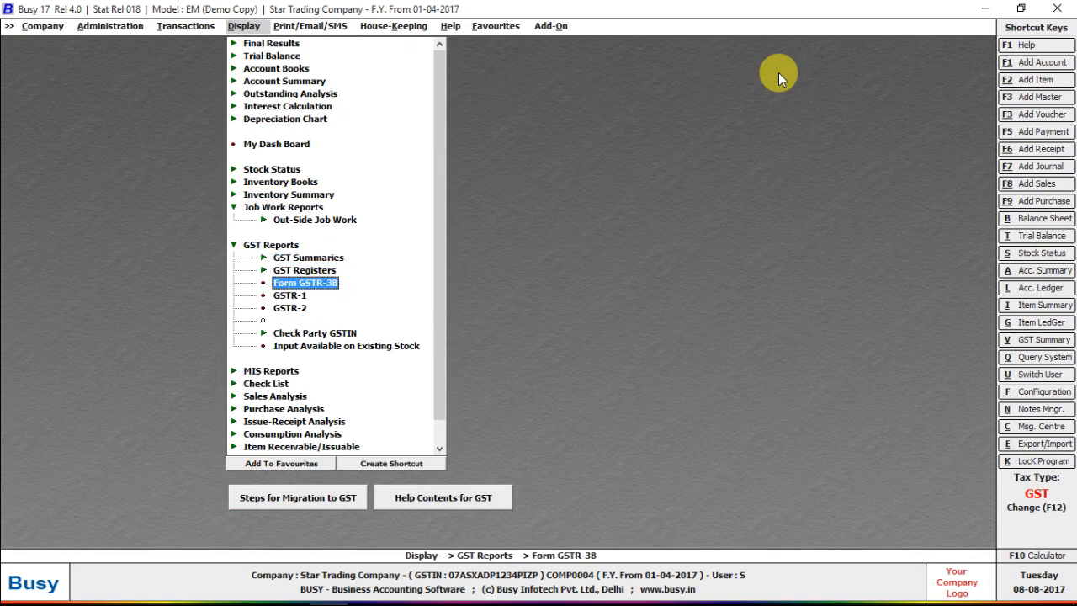
pyautogui.press('Up')
pyautogui.press('Up')
pyautogui.press('Right')
pyautogui.press('Return')
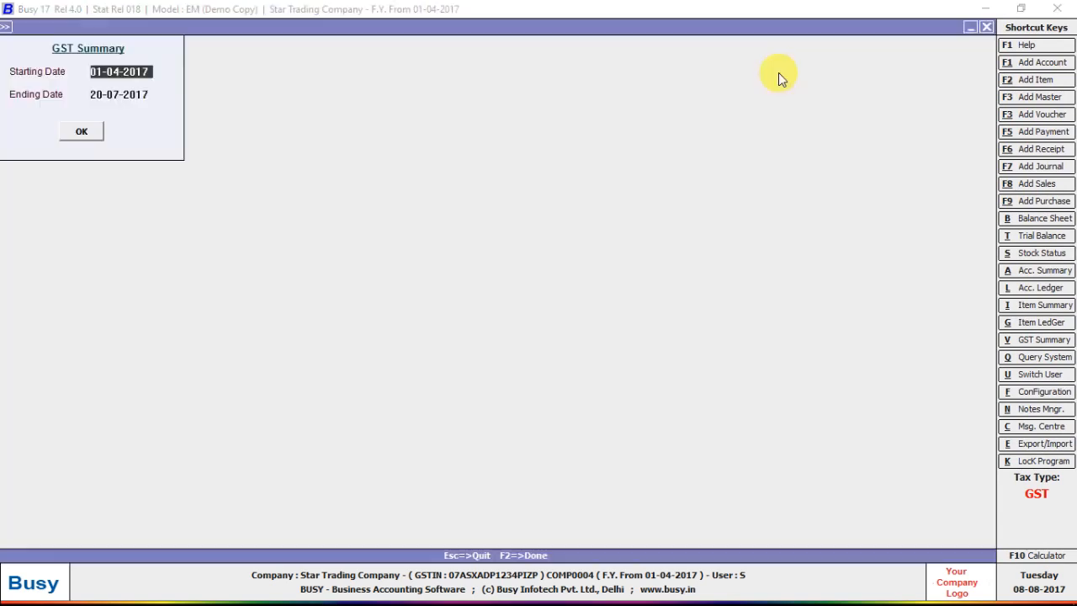
pyautogui.press('Return')
pyautogui.press('Return')
# Drill into the 5% local and 5% inter-state input GST entries, view the JOB WORK journal voucher, and close the summary.
pyautogui.press('Down')
pyautogui.press('Down')
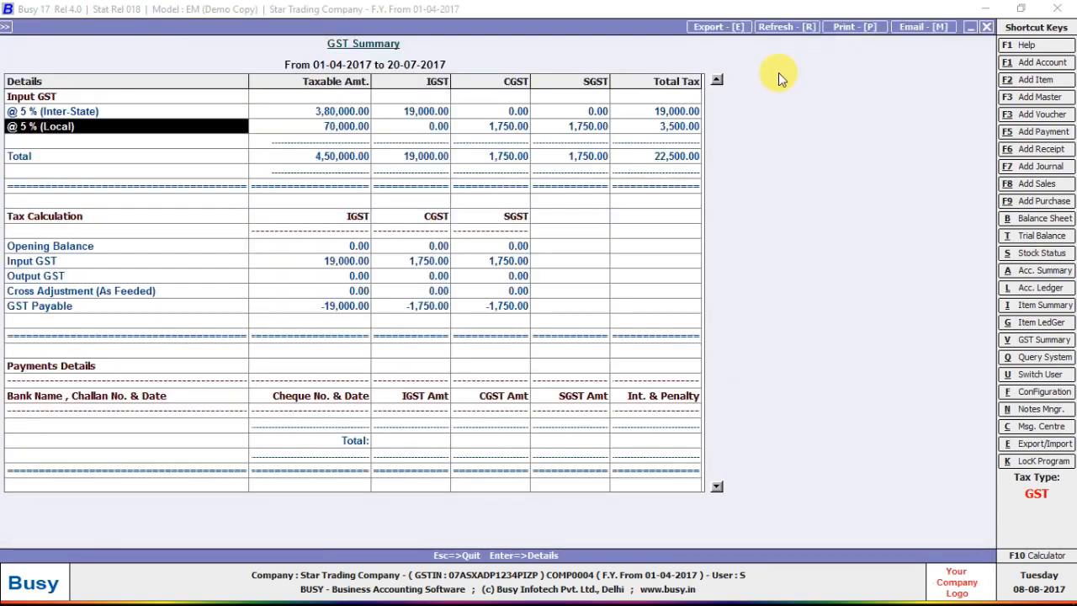
pyautogui.press('Return')
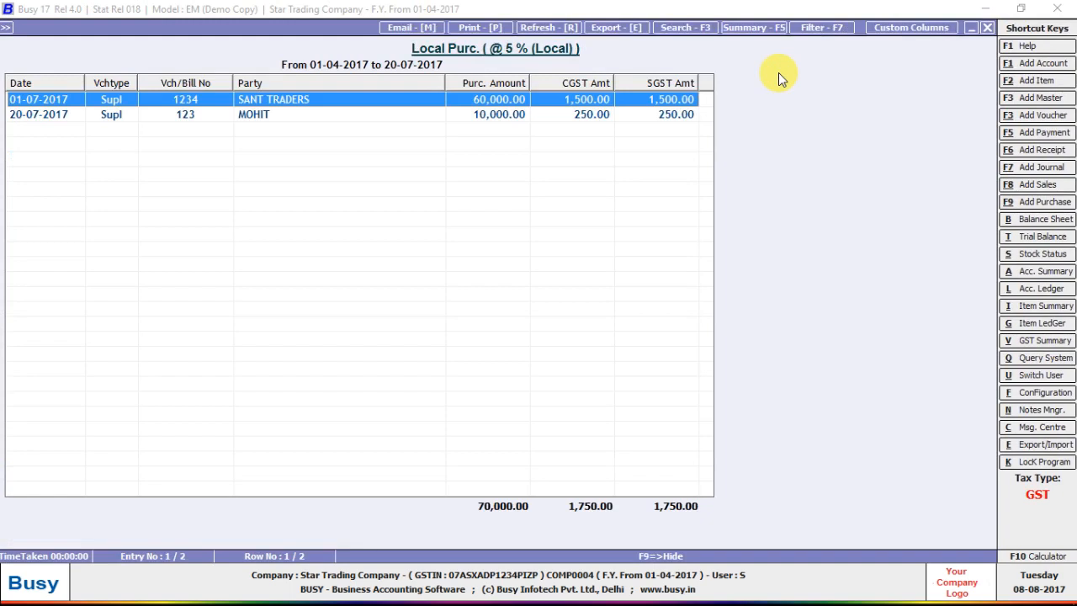
pyautogui.press('Escape')
pyautogui.press('Up')
pyautogui.press('Return')
pyautogui.press('Down')
pyautogui.press('Return')
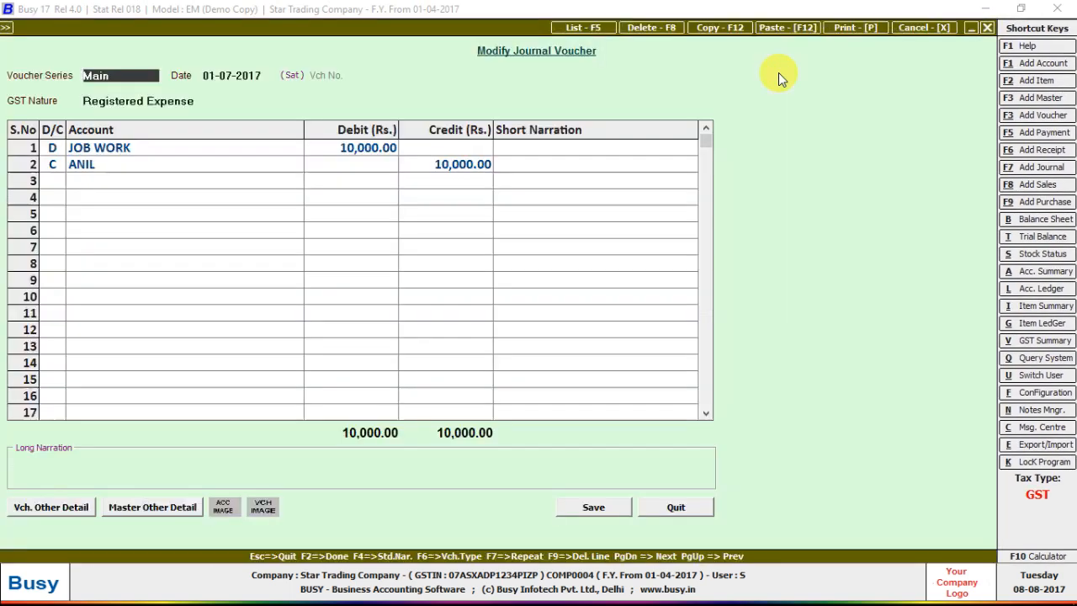
pyautogui.press('Escape')
pyautogui.press('Escape')
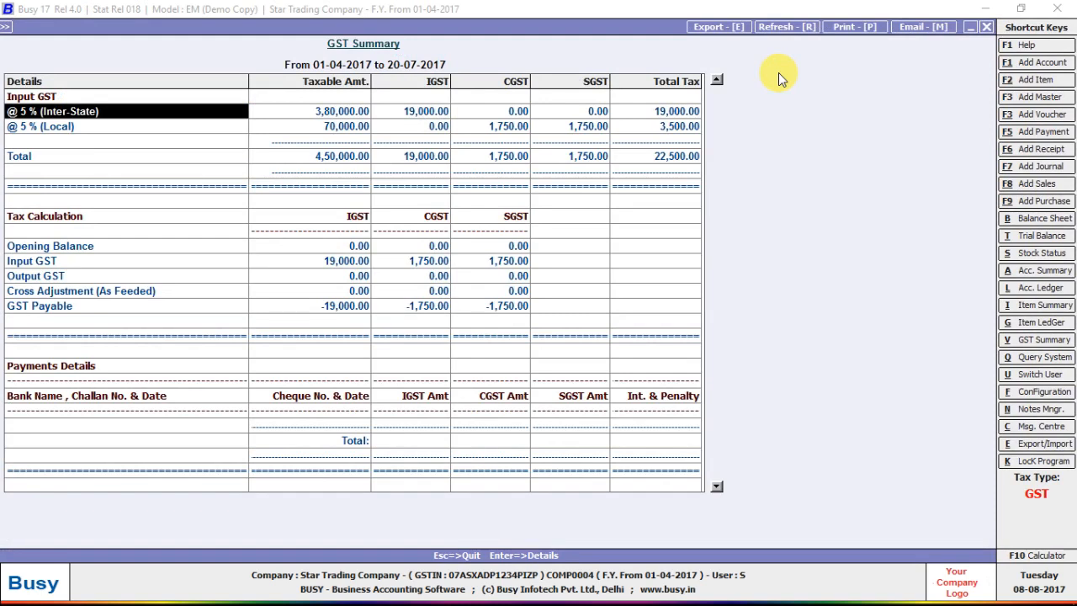
pyautogui.press('Escape')
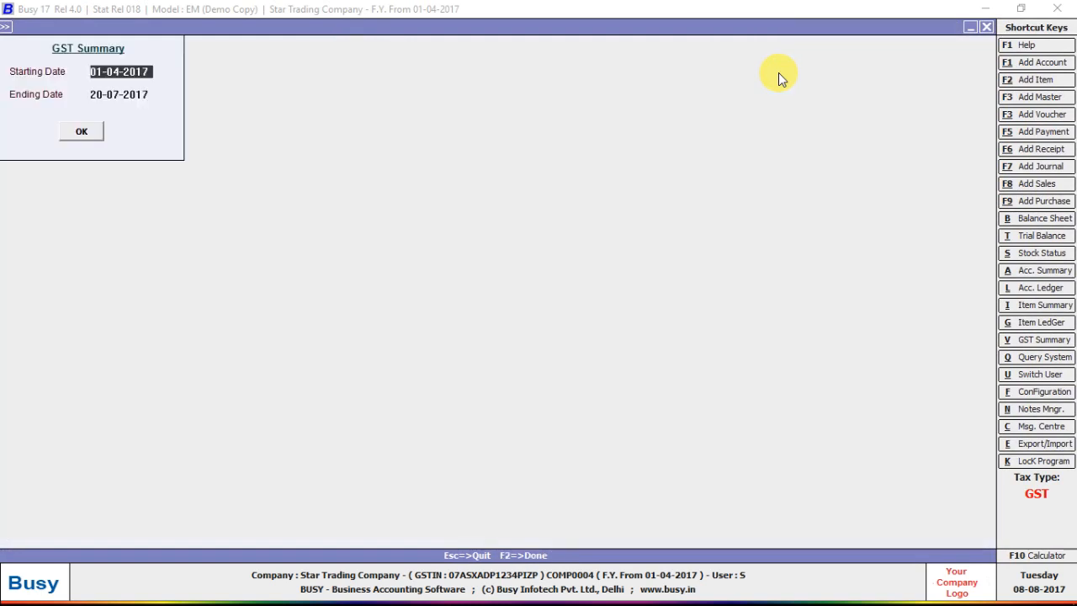
pyautogui.press('Escape')
# List the journal vouchers, view the first JOB WORK voucher, and close the list.
pyautogui.press('Left')
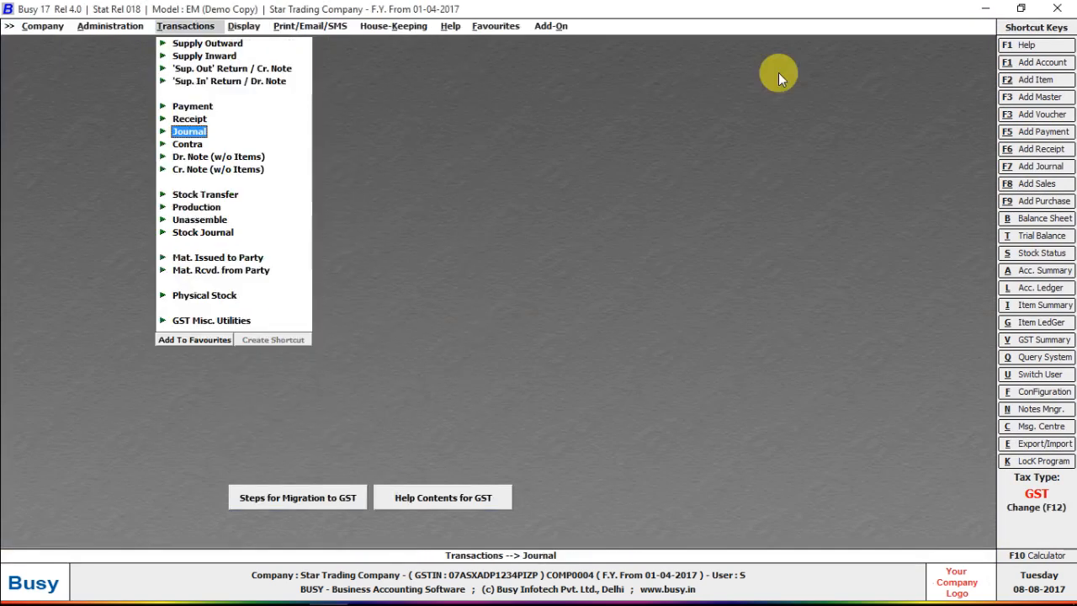
pyautogui.press('Return')
pyautogui.press('Down')
pyautogui.press('Down')
pyautogui.press('Return')
pyautogui.press('F2')
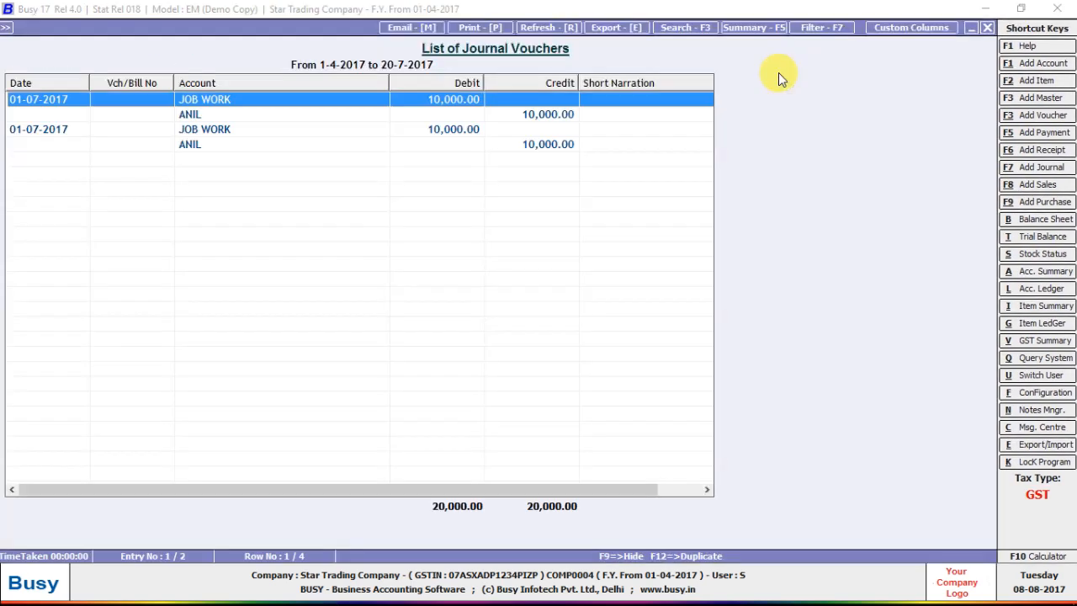
pyautogui.press('Return')
pyautogui.press('Escape')
pyautogui.press('Escape')
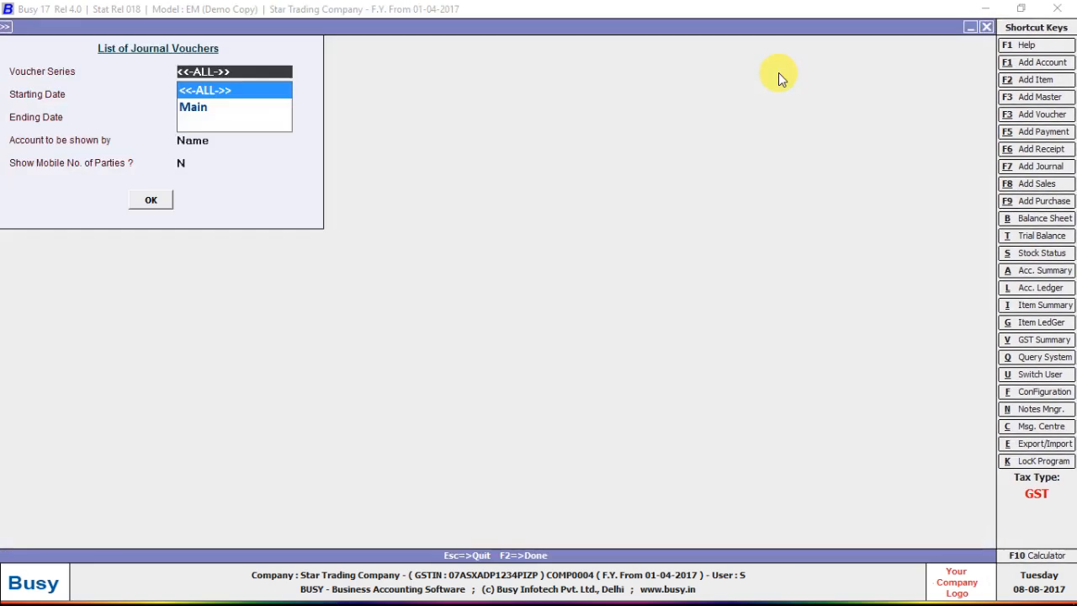
pyautogui.press('Escape')
pyautogui.press('Escape')
# Open the ASTER item master for modification, accept the save query, and leave the item master.
pyautogui.press('Left')
pyautogui.press('Return')
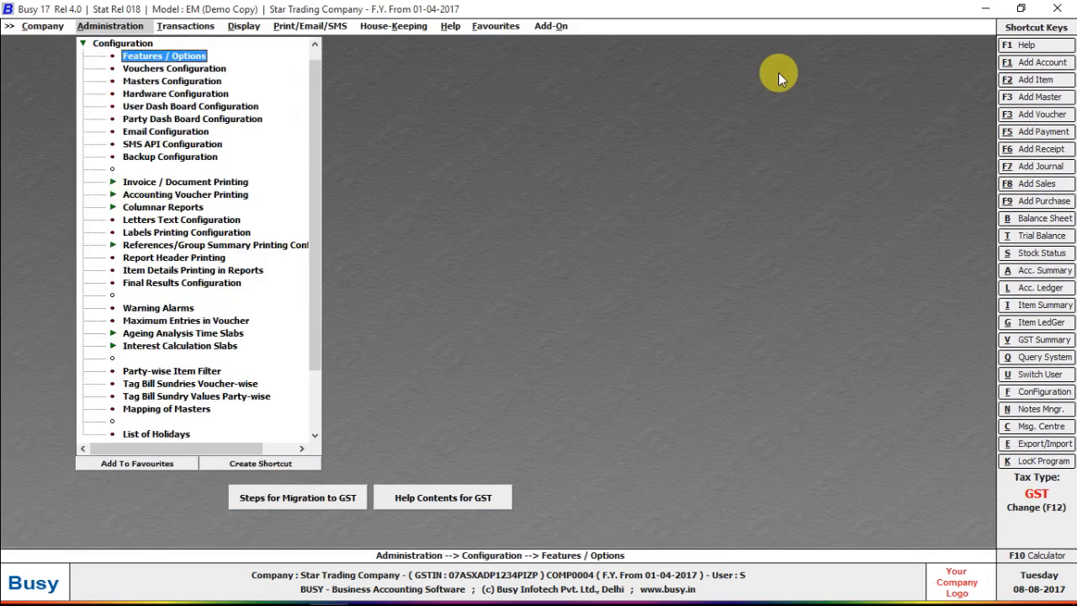
pyautogui.press('Left')
pyautogui.press('Up')
pyautogui.press('Return')
pyautogui.press('Down')
pyautogui.press('Down')
pyautogui.press('Down')
pyautogui.press('Return')
pyautogui.press('Down')
pyautogui.press('Return')
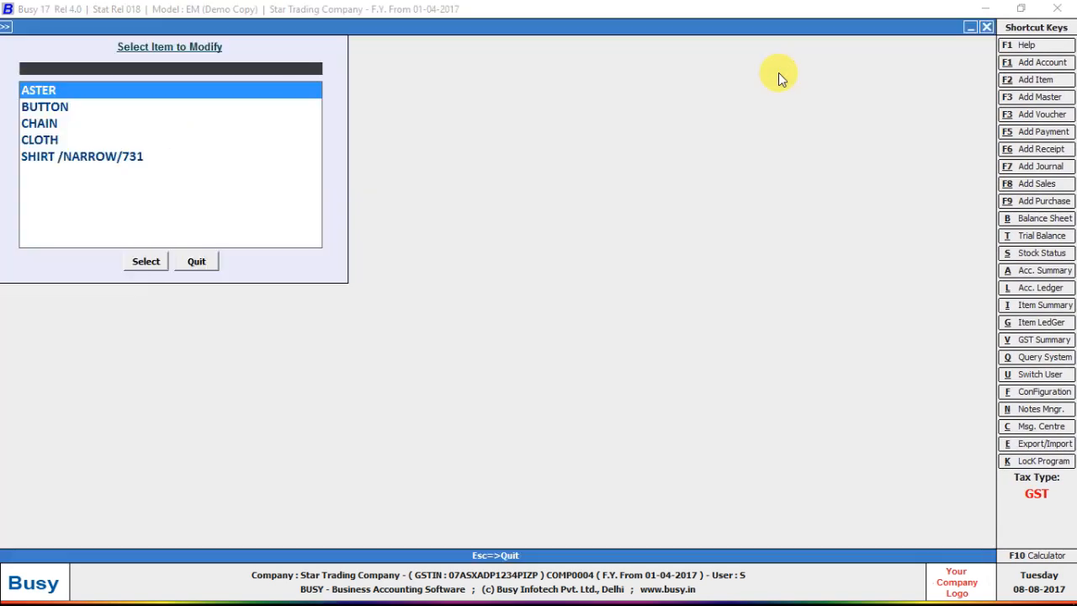
pyautogui.press('Return')
pyautogui.press('F2')
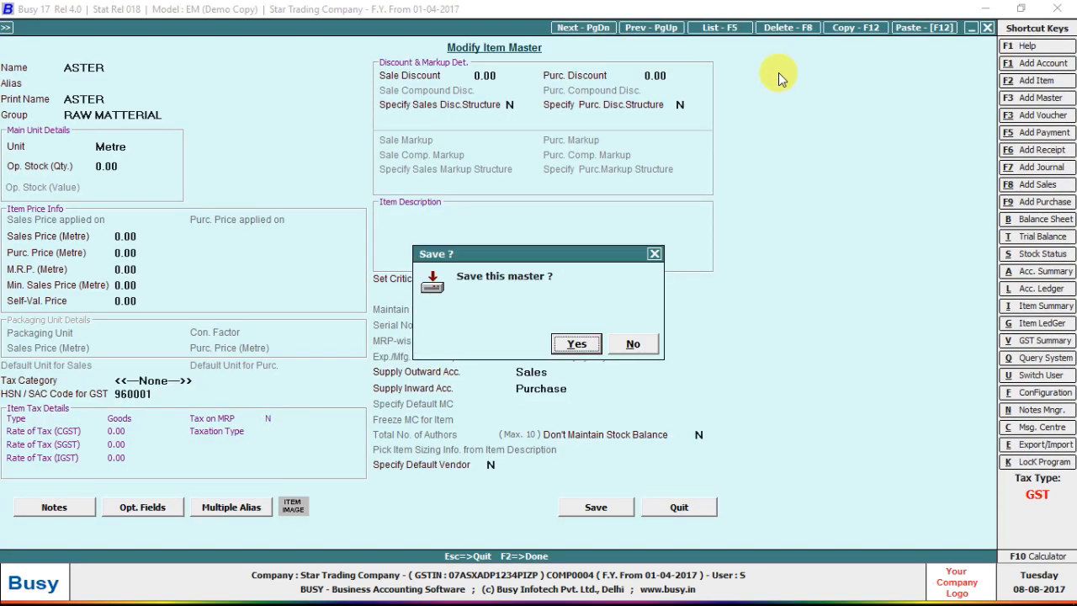
pyautogui.press('Return')
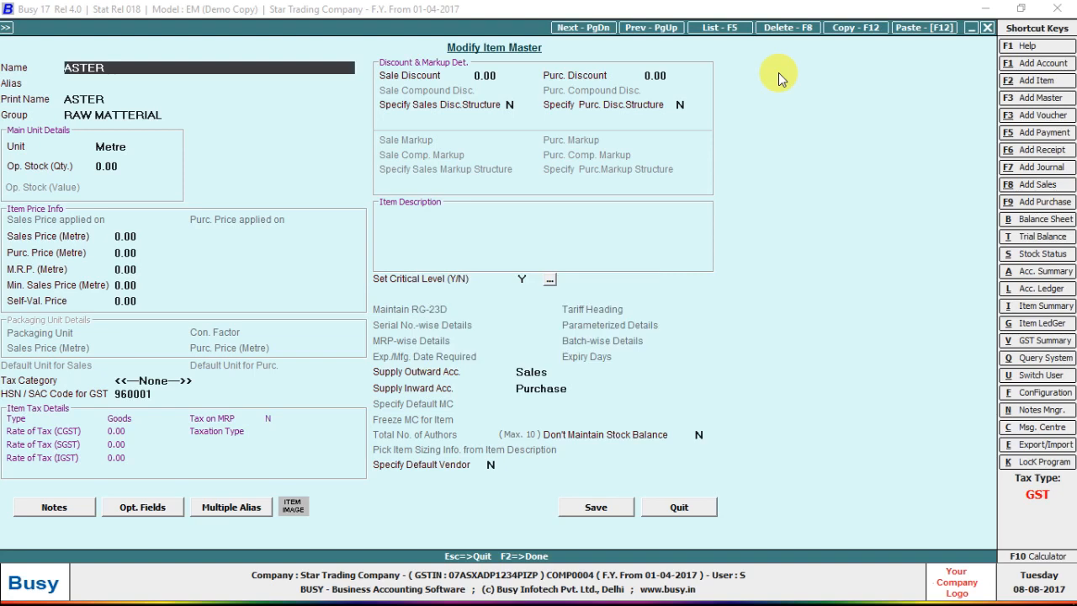
pyautogui.press('Escape')
pyautogui.press('Escape')
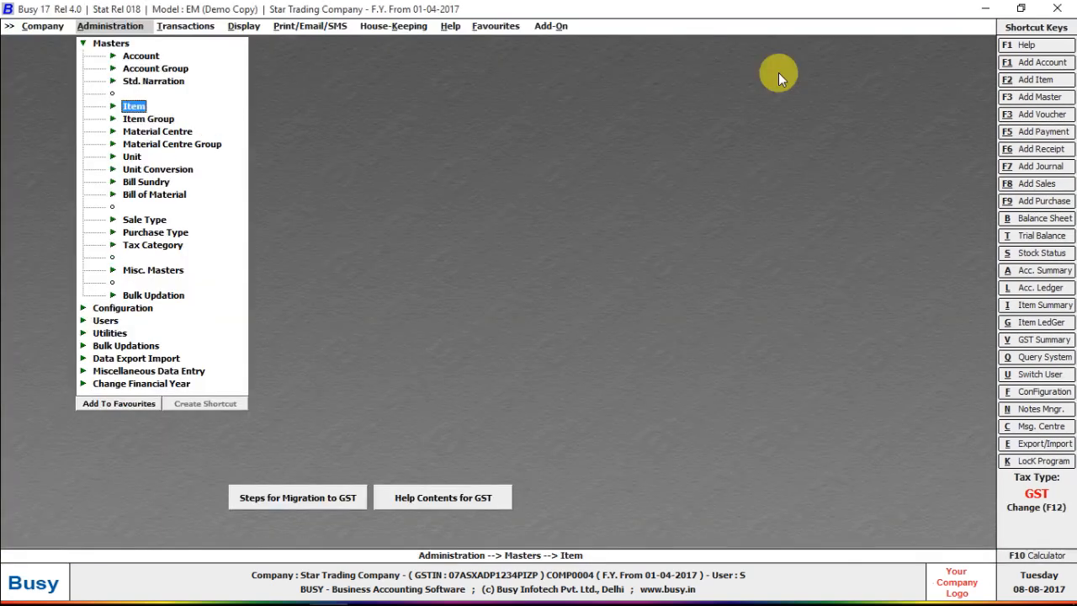
# Open the SHIRT /NARROW/731 item master for modification.
pyautogui.press('Down')
pyautogui.press('Up')
pyautogui.press('Down')
pyautogui.press('Return')
pyautogui.press('Up')
pyautogui.press('Up')
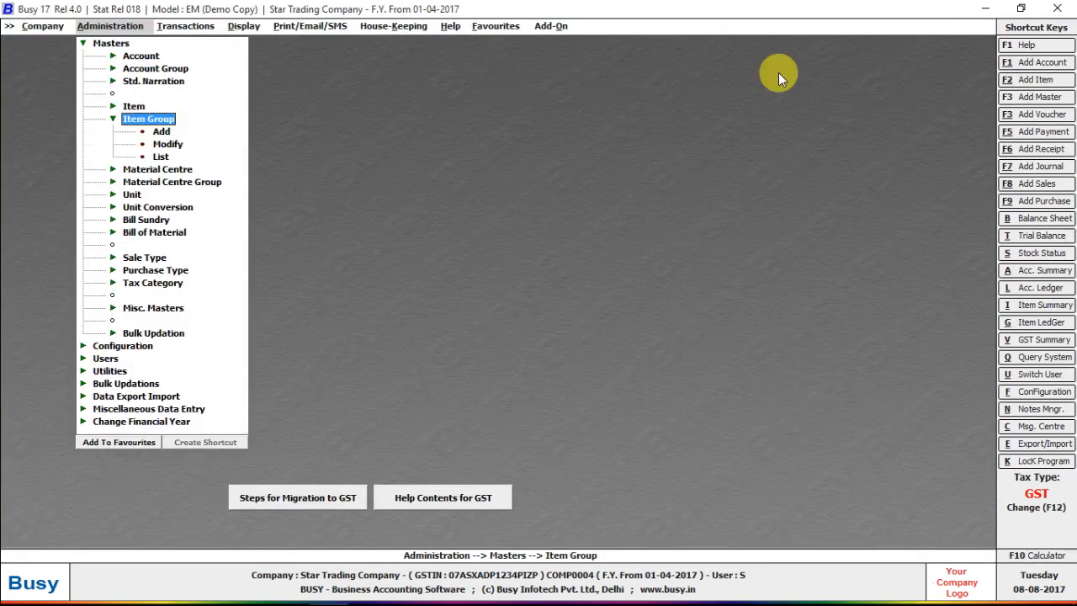
pyautogui.press('Return')
pyautogui.press('Down')
pyautogui.press('Down')
pyautogui.press('Return')
pyautogui.press('Down')
pyautogui.press('Down')
pyautogui.press('Down')
pyautogui.press('Down')
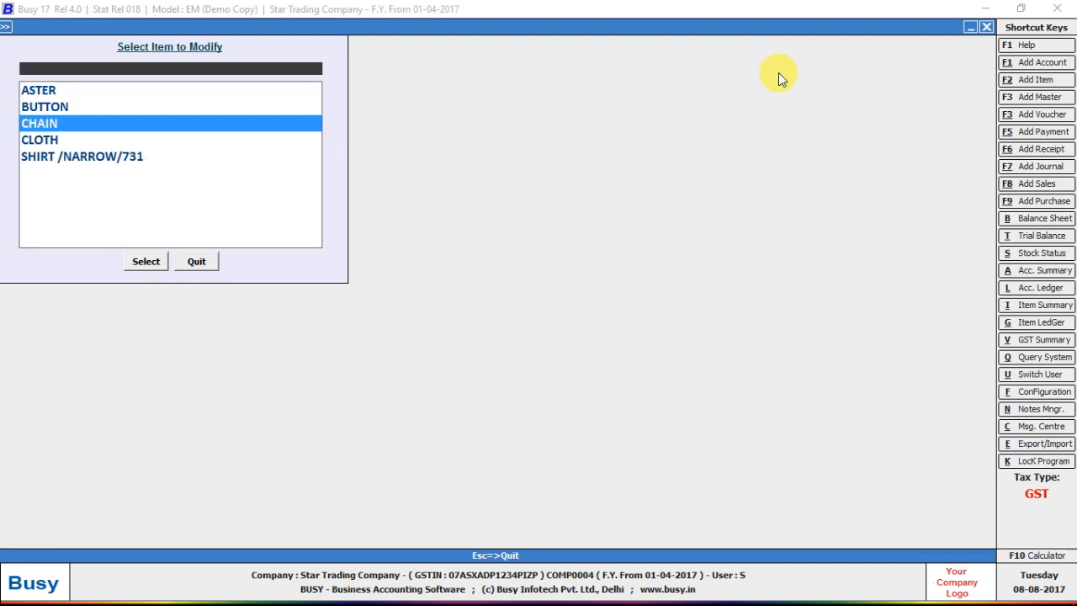
pyautogui.press('Return')
pyautogui.press('Return')
# Go through the shirt item's fields to check its Tax Category and leave the item master.
pyautogui.press('Return')
pyautogui.press('Return')
pyautogui.press('Return')
pyautogui.press('Return')
pyautogui.press('Return')
pyautogui.press('Return')
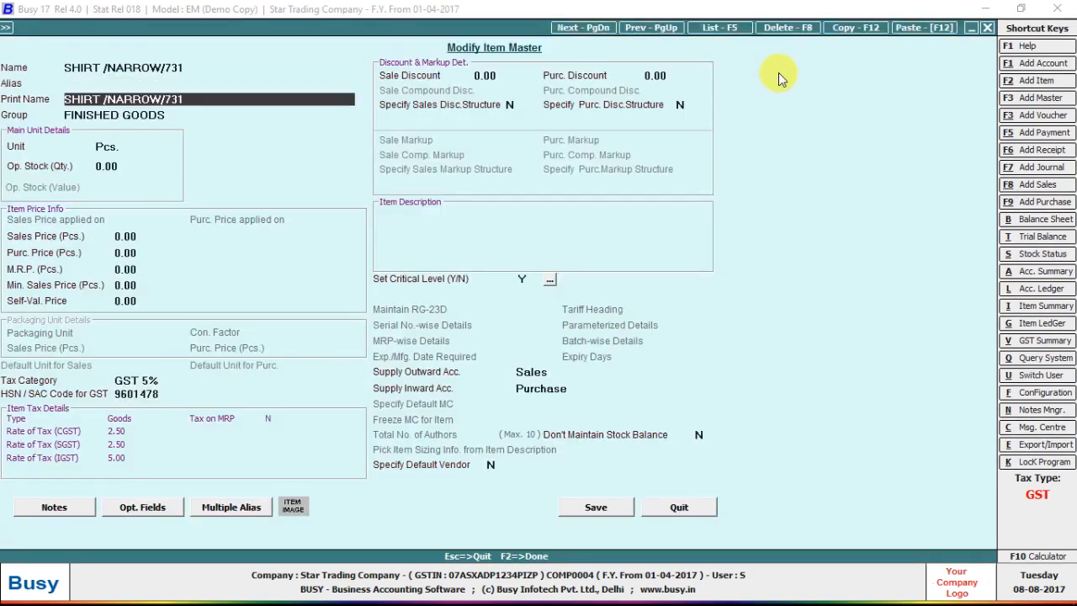
pyautogui.press('Return')
pyautogui.press('Return')
pyautogui.press('Return')
pyautogui.press('Return')
pyautogui.press('Return')
pyautogui.press('Return')
pyautogui.press('Return')
pyautogui.press('Return')
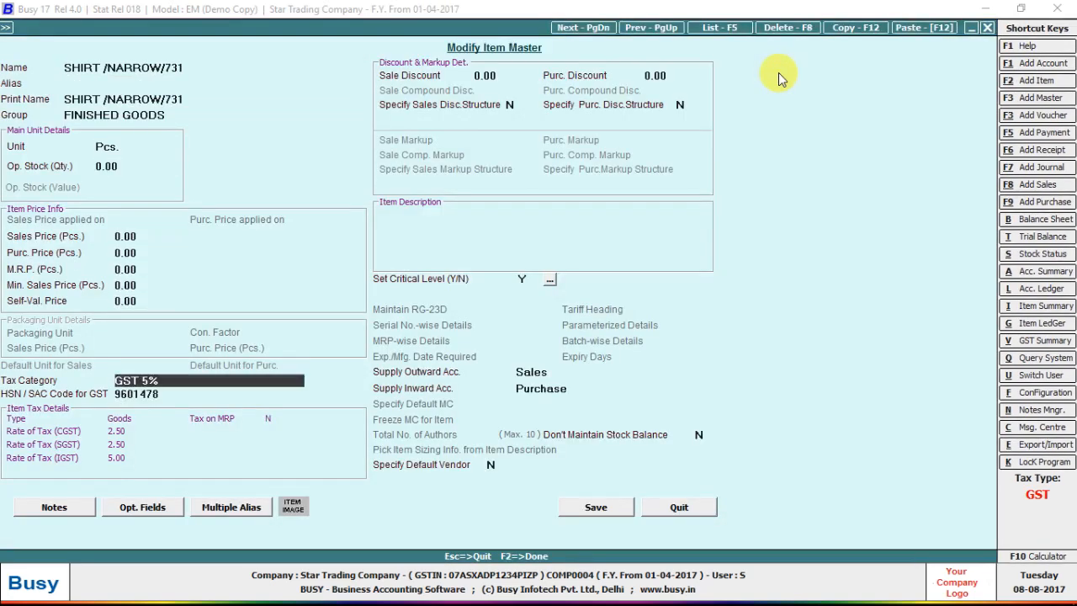
pyautogui.press('Return')
pyautogui.press('Escape')
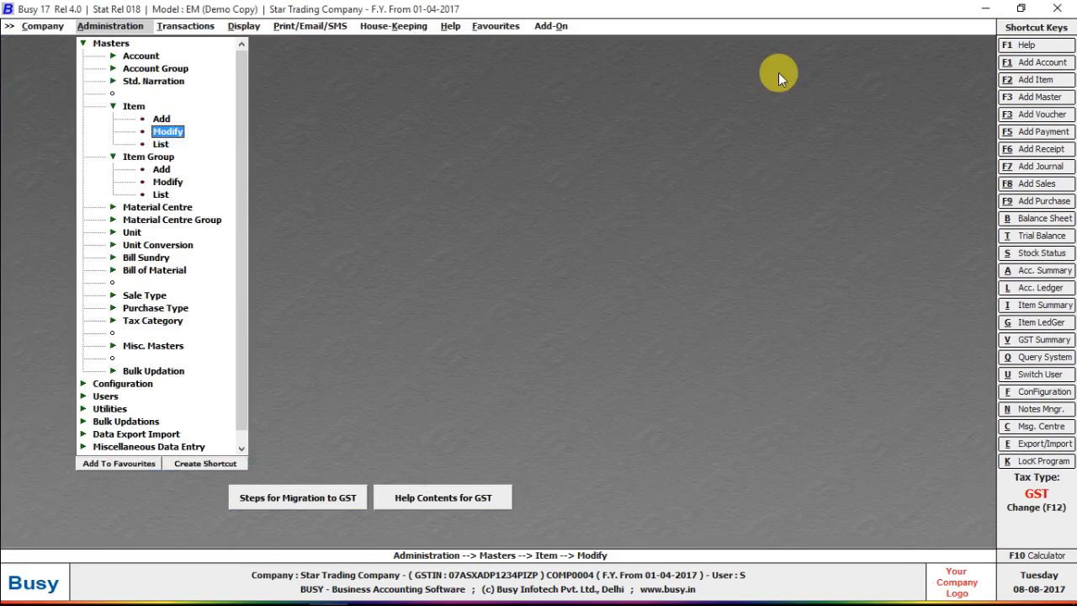
# Open the Registered Expense journal voucher dated 01-07-2017 for modification.
pyautogui.press('Escape')
pyautogui.press('Escape')
pyautogui.press('Right')
pyautogui.press('Return')
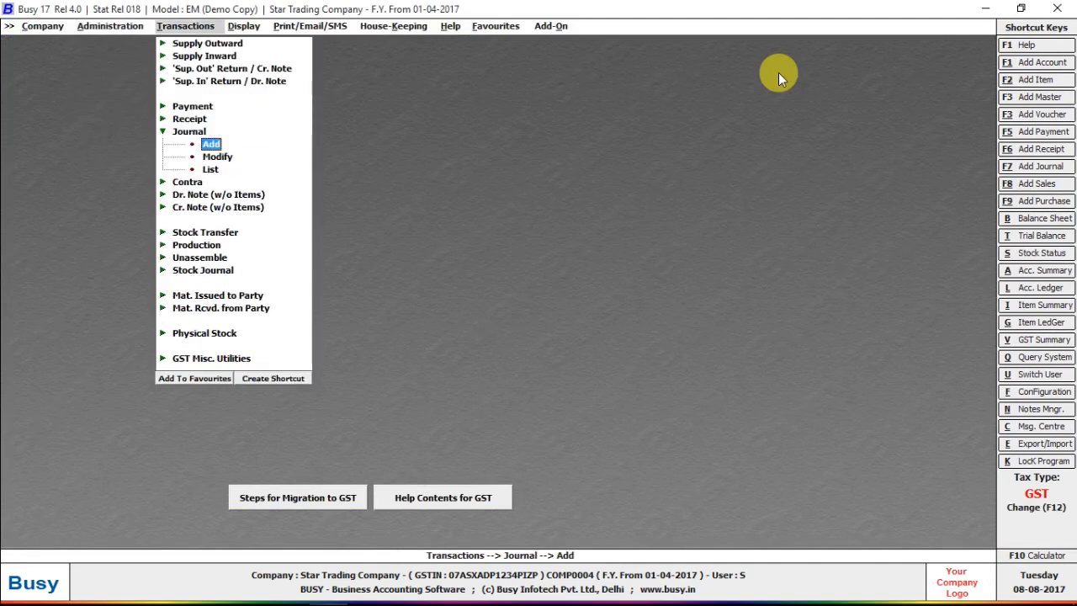
pyautogui.press('Down')
pyautogui.press('Return')
pyautogui.press('Return')
pyautogui.press('Return')
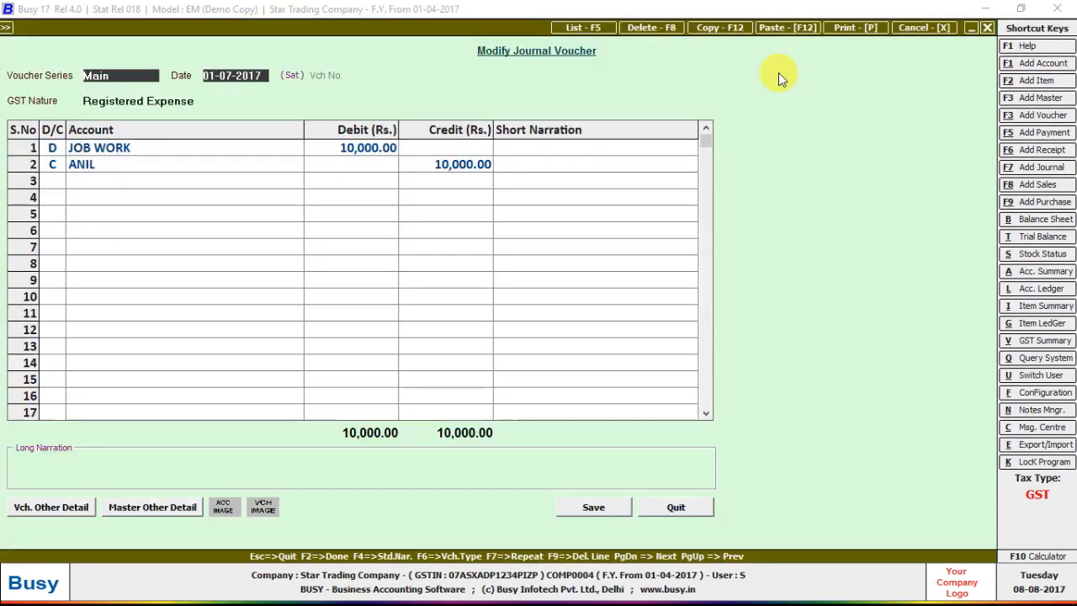
pyautogui.press('Return')
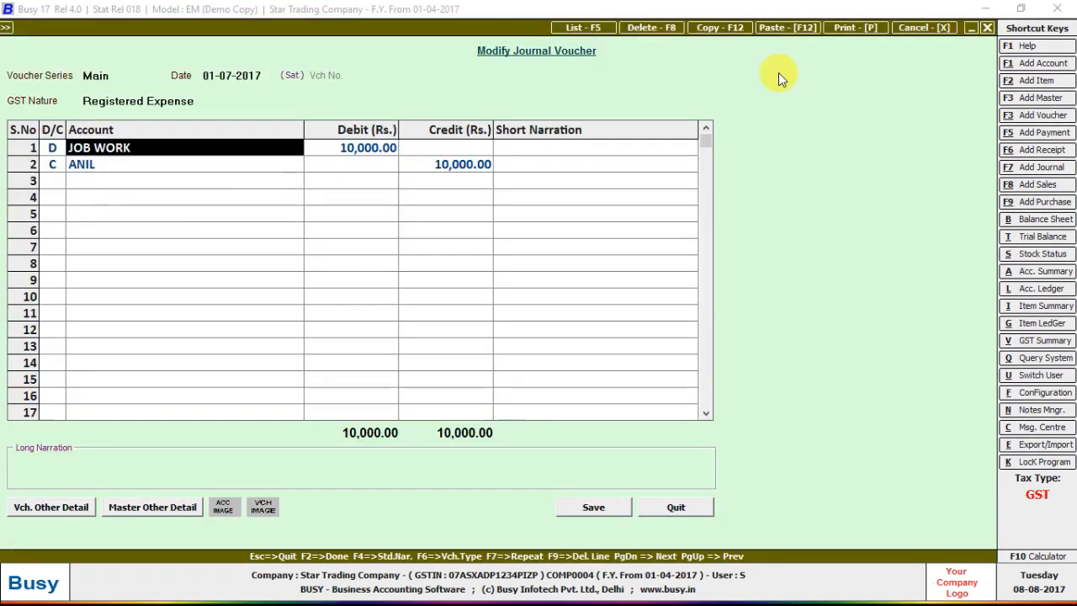
# Open the JOB WORK account master from the voucher's debit line and resave it.
pyautogui.hotkey('alt', 'm')
pyautogui.press('F2')
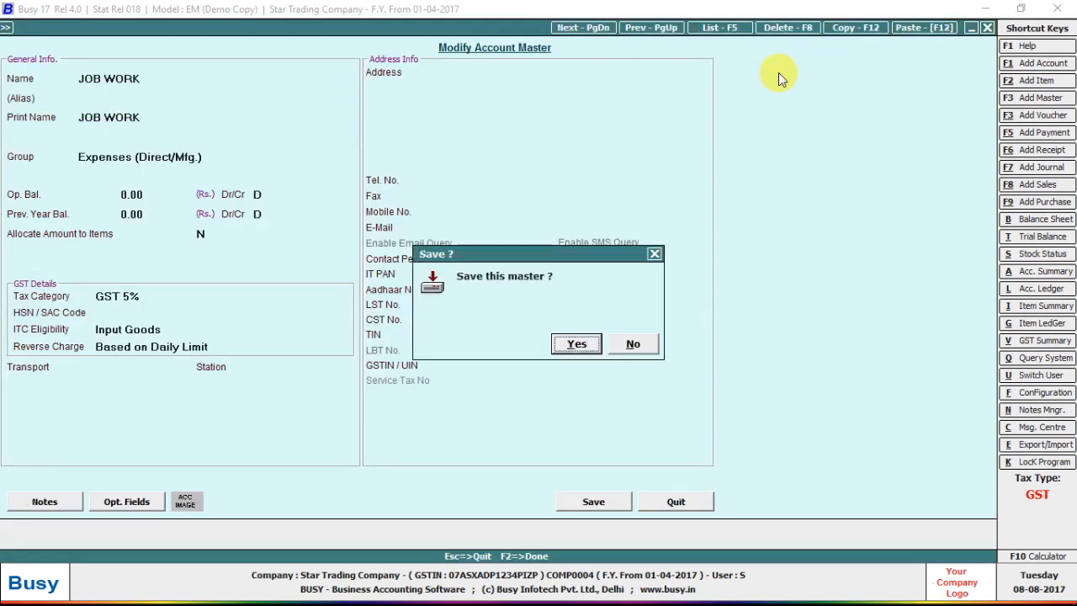
pyautogui.press('Return')
# Resave the voucher, accepting its registered expense details and continuing past the IGST amount mismatch.
pyautogui.press('F2')
pyautogui.press('F2')
pyautogui.press('F2')
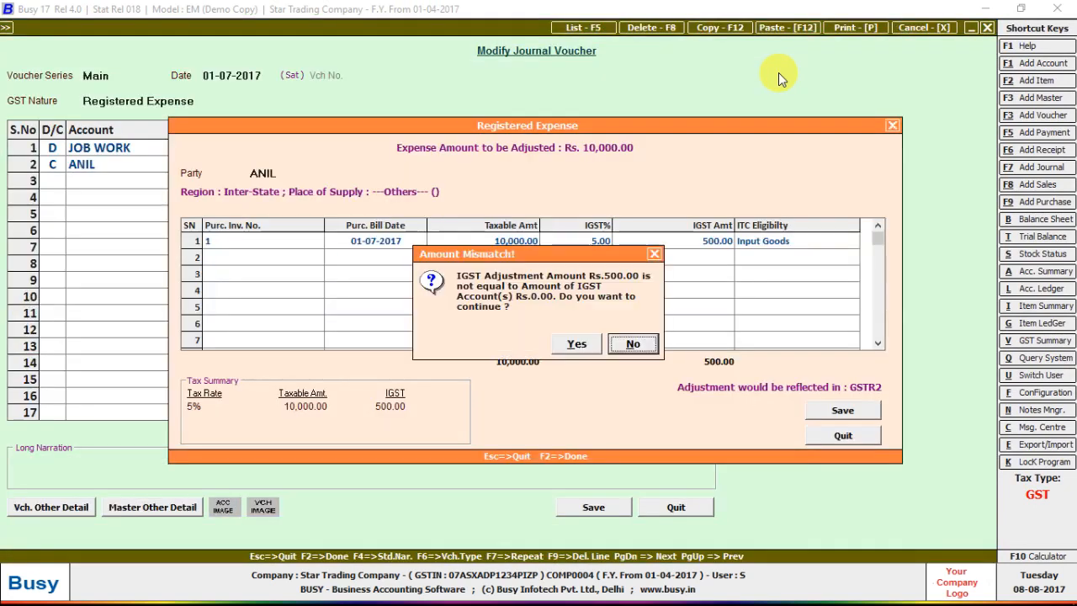
pyautogui.press('Return')
pyautogui.press('F2')
pyautogui.press('Left')
pyautogui.press('Return')
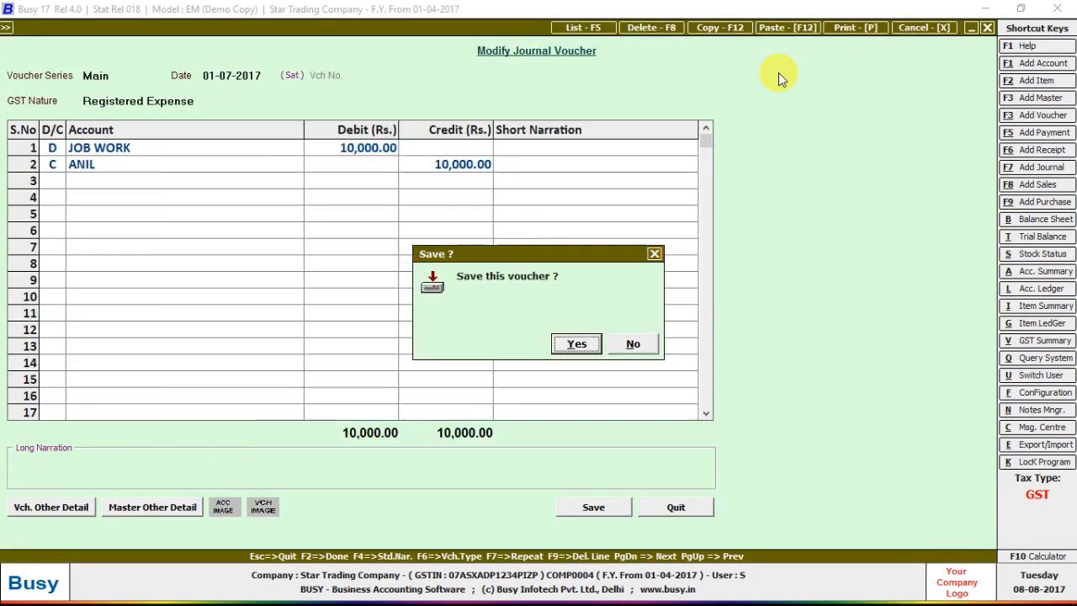
pyautogui.press('Return')
pyautogui.press('F2')
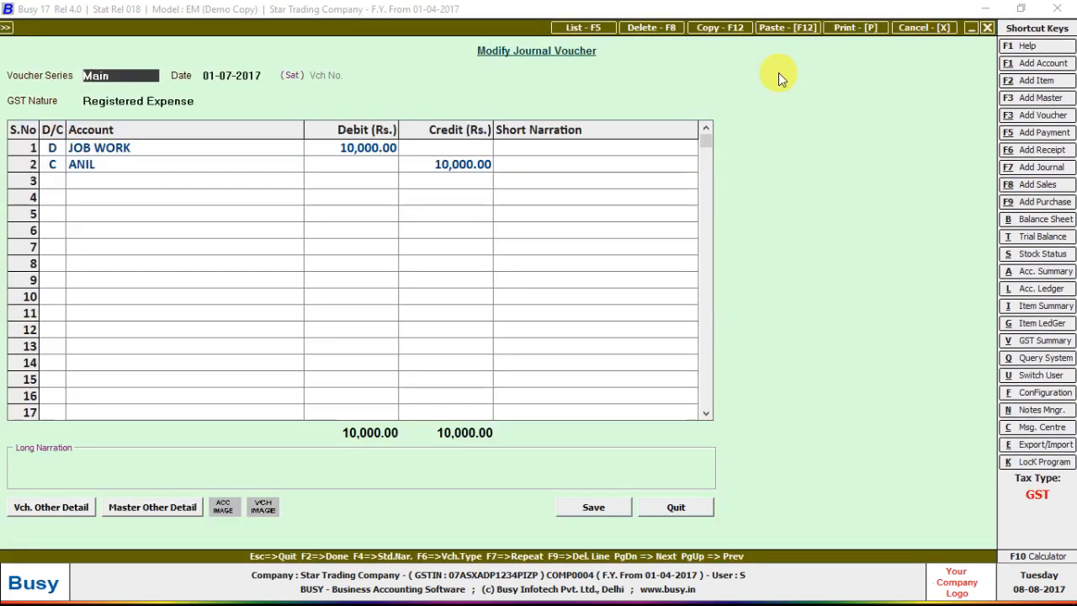
# Reopen the journal voucher, go through its debit and credit lines, and leave it.
pyautogui.press('Return')
pyautogui.press('Return')
pyautogui.press('Return')
pyautogui.press('Return')
pyautogui.press('Return')
pyautogui.press('Return')
pyautogui.press('Return')
pyautogui.press('Return')
pyautogui.press('Return')
pyautogui.press('Return')
pyautogui.press('Return')
pyautogui.press('Return')
pyautogui.press('Return')
pyautogui.press('Return')
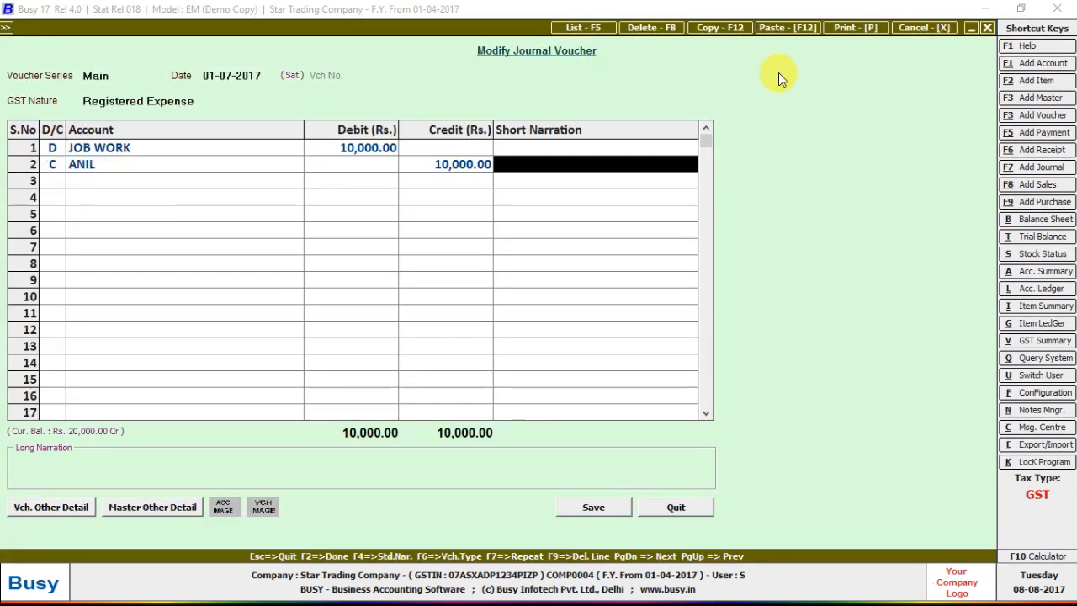
pyautogui.press('Escape')
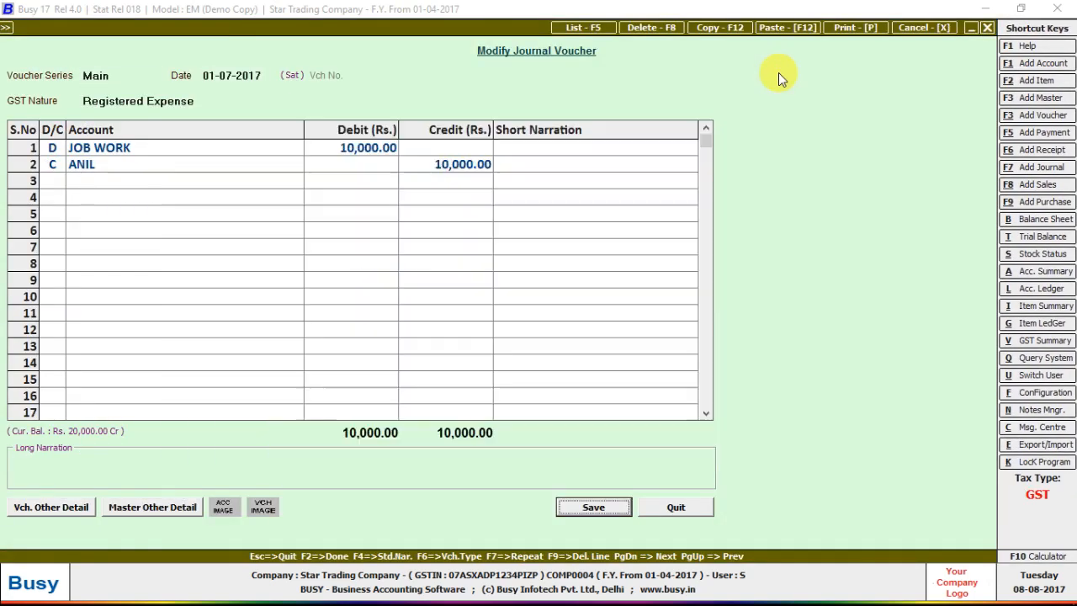
pyautogui.press('Escape')
pyautogui.press('Return')
pyautogui.press('Escape')
# Open the Inventory section of the Features / Options configuration.
pyautogui.press('Left')
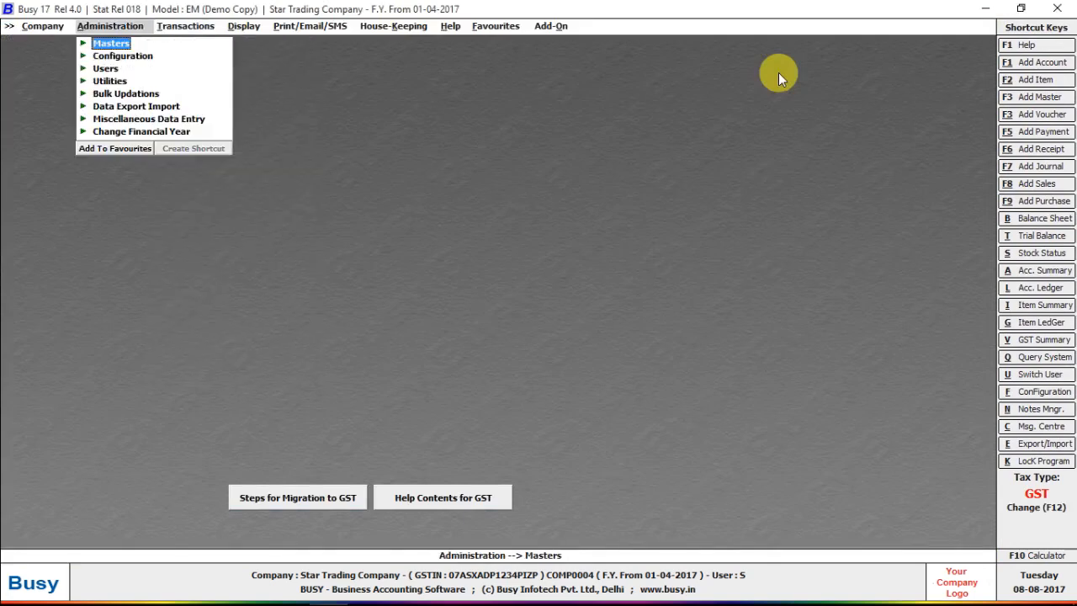
pyautogui.press('Down')
pyautogui.press('Return')
pyautogui.press('Down')
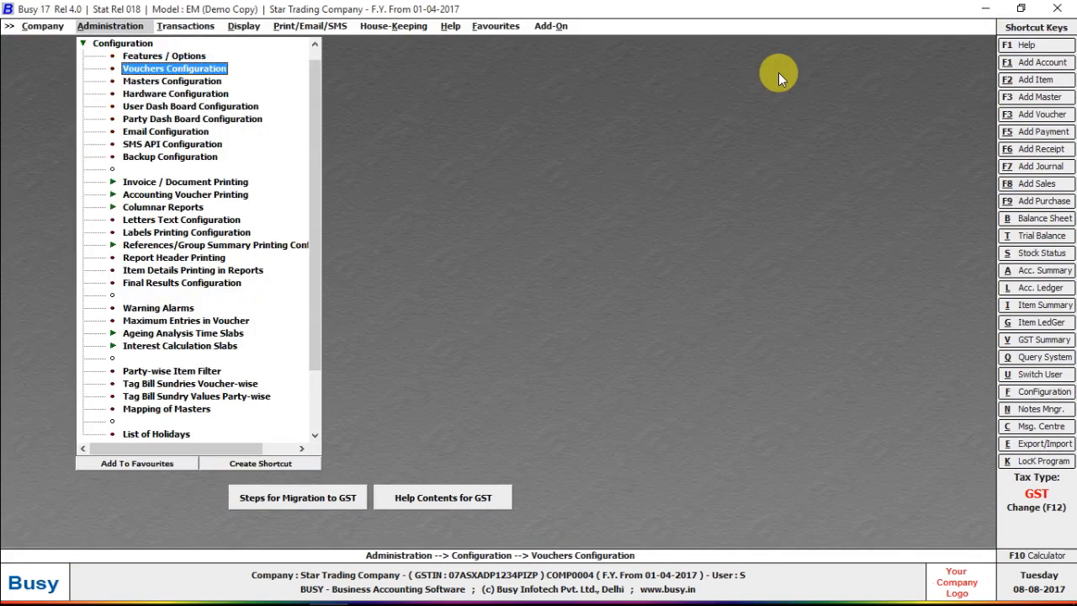
pyautogui.press('Up')
pyautogui.press('Return')
pyautogui.press('Down')
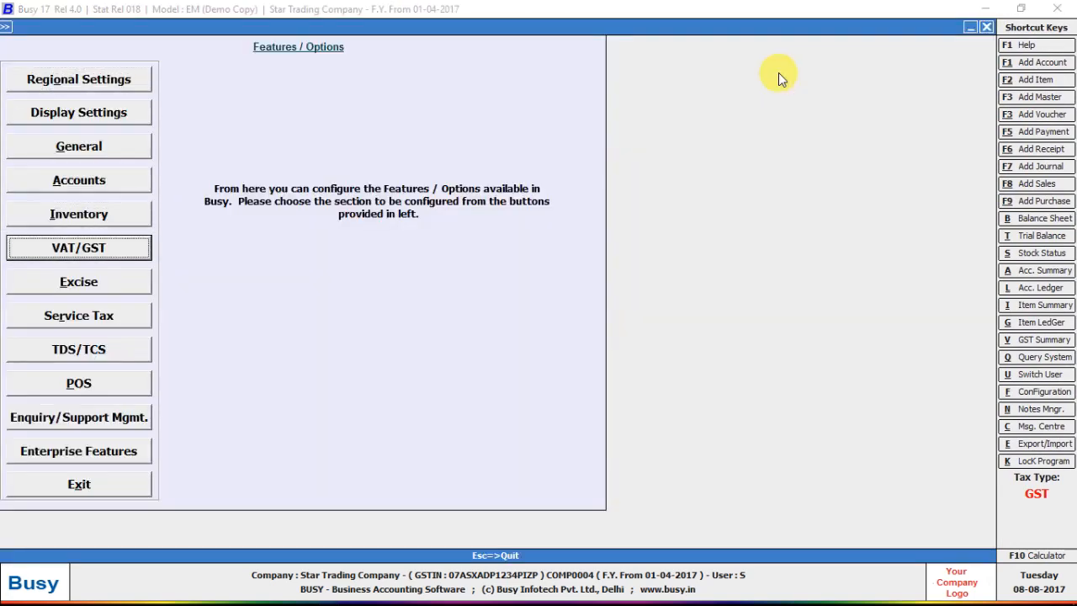
pyautogui.press('Up')
pyautogui.press('Return')
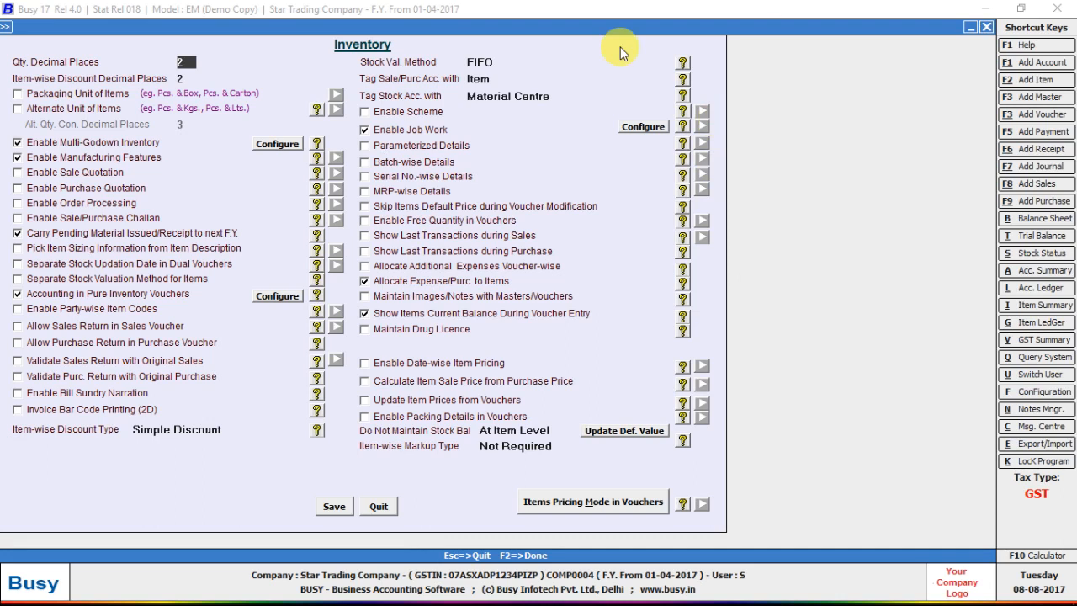
# Try toggling Allocate Expense/Purc. to Items and Allocate Additional Expenses Voucher-wise, and leave the configuration without saving.
pyautogui.click(462, 286)
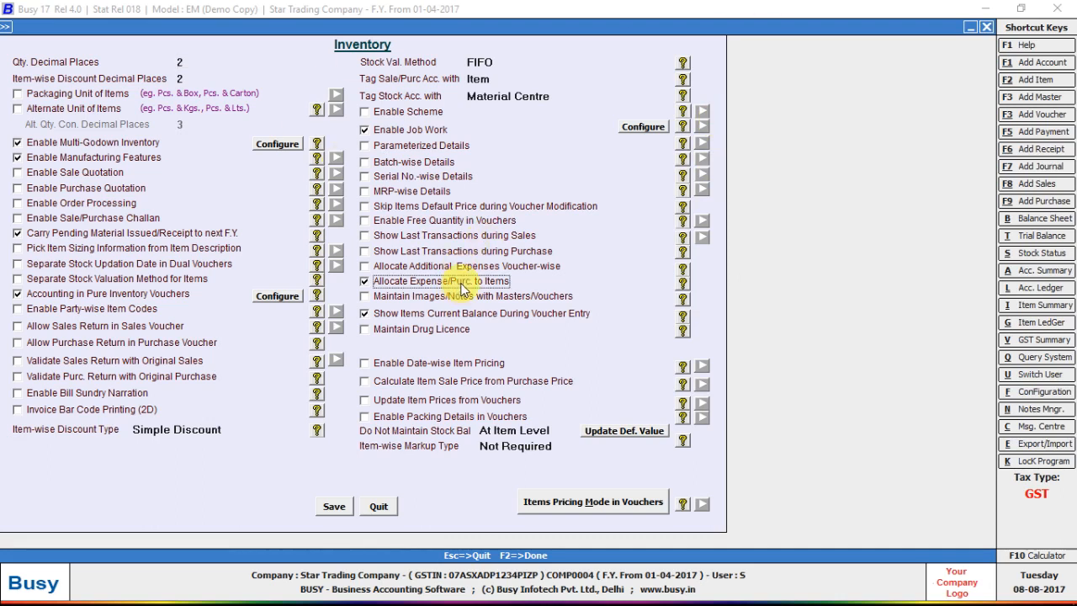
pyautogui.click(461, 286)
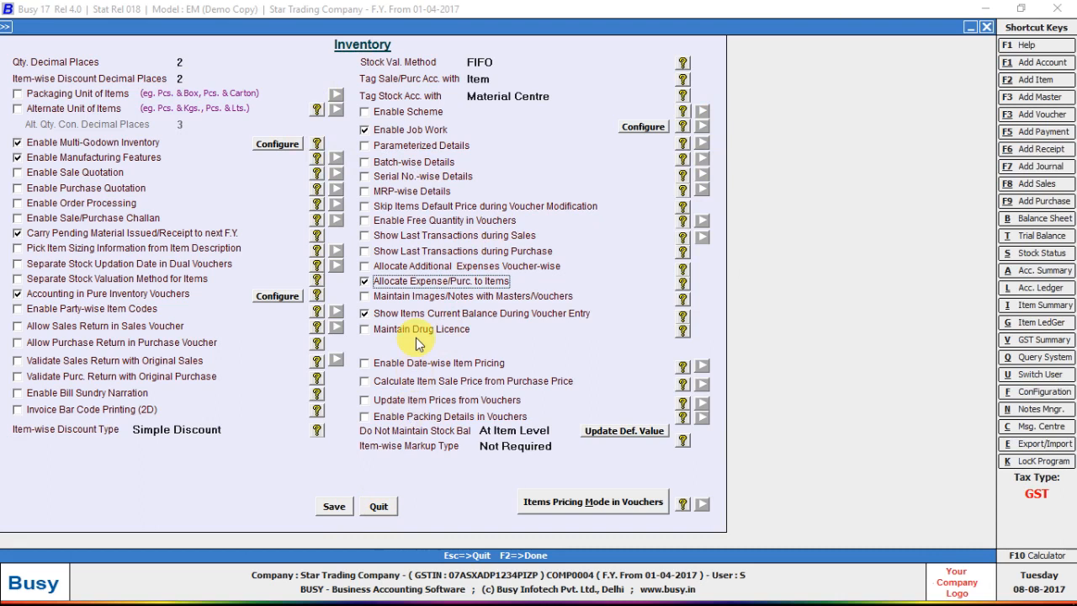
pyautogui.click(449, 267)
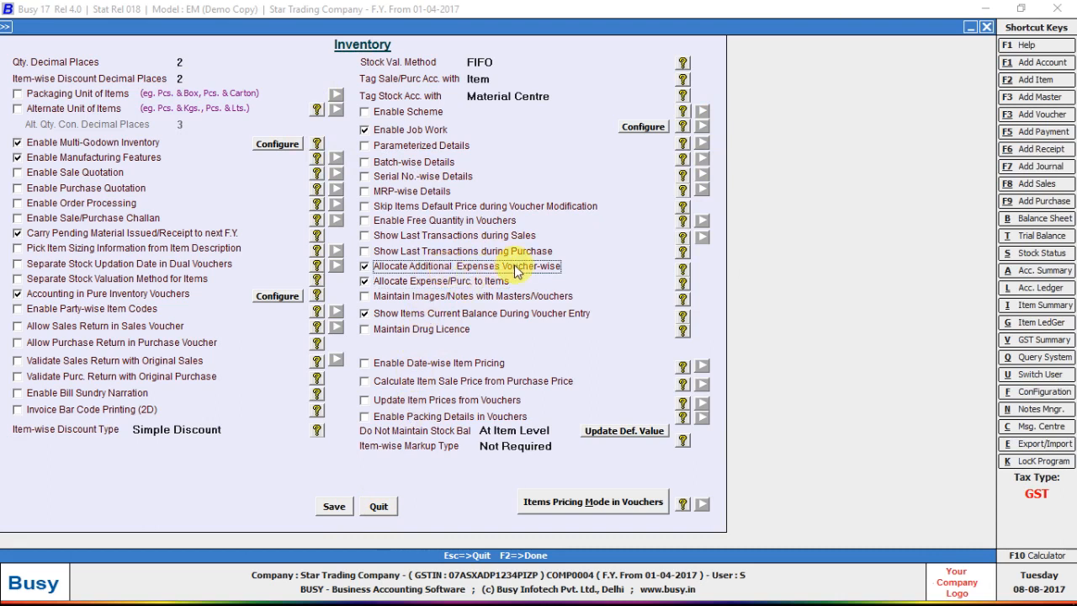
pyautogui.press('Escape')
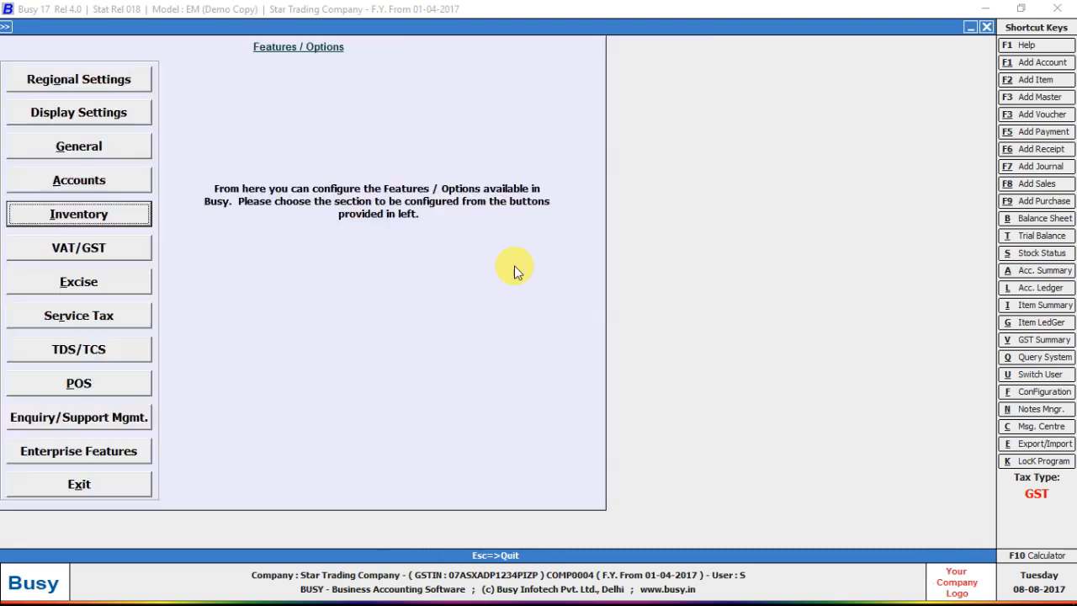
pyautogui.press('Escape')
pyautogui.press('Escape')
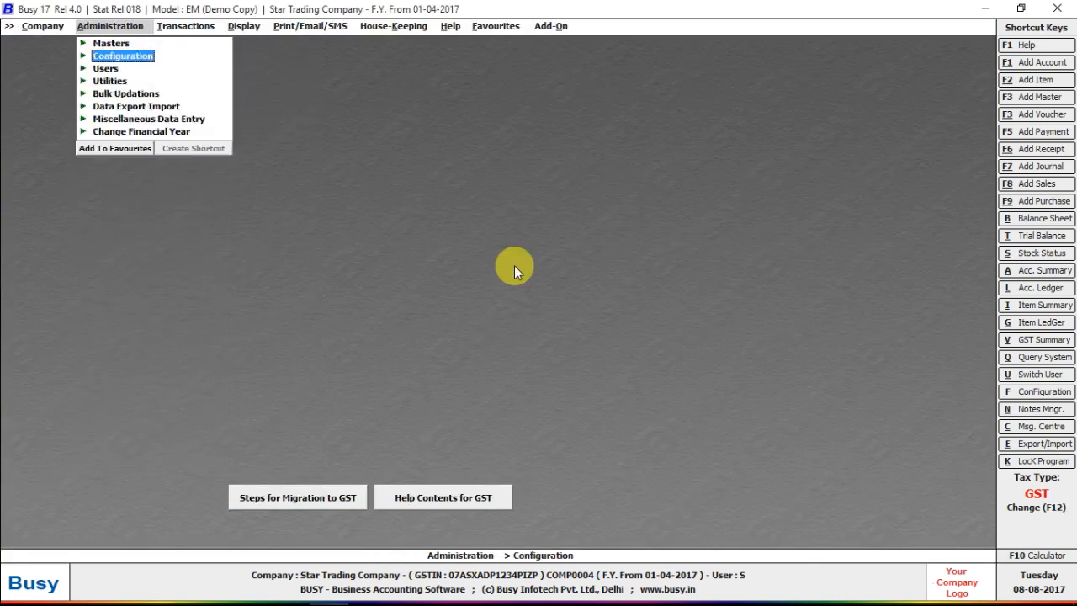
# Open the 01-07-2017 journal voucher for modification and resave it despite the IGST amount mismatch.
pyautogui.press('Right')
pyautogui.press('Down')
pyautogui.press('Down')
pyautogui.press('Down')
pyautogui.press('Down')
pyautogui.press('Down')
pyautogui.press('Return')
pyautogui.press('Down')
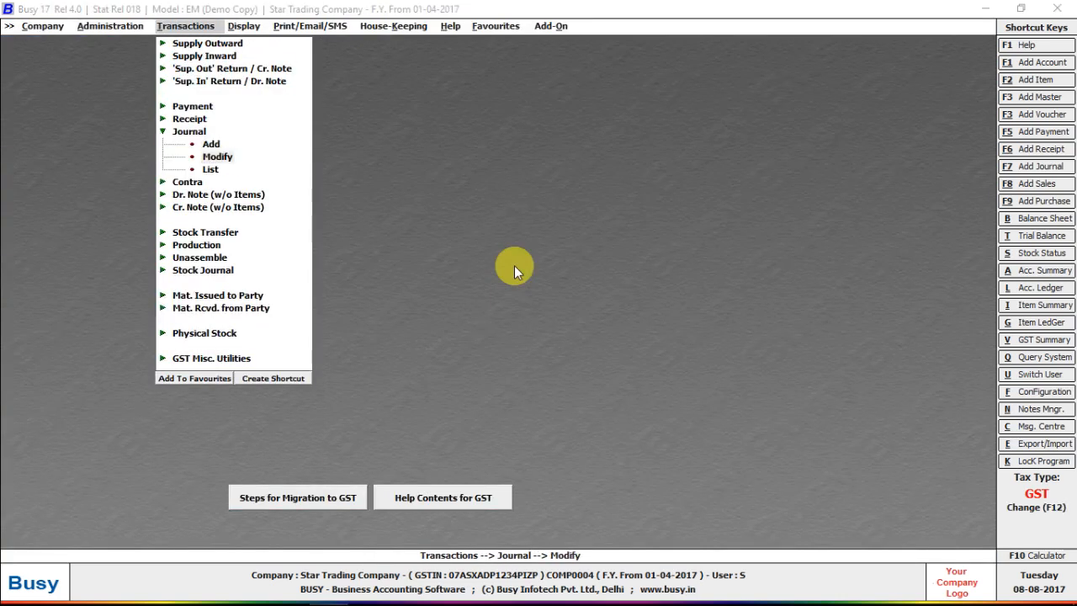
pyautogui.press('Return')
pyautogui.press('Return')
pyautogui.press('F2')
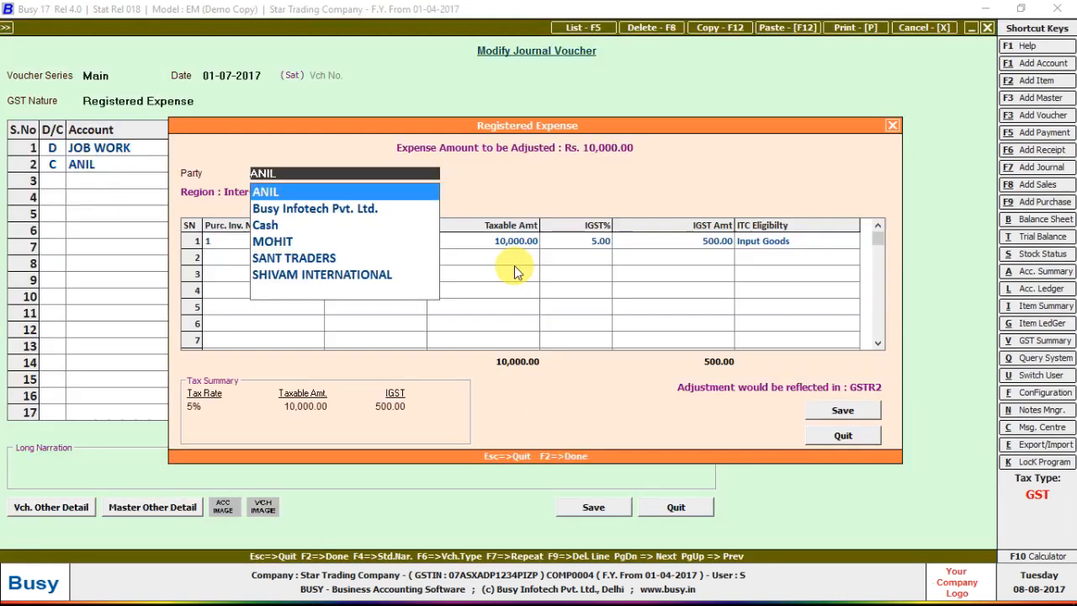
pyautogui.press('F2')
pyautogui.press('Left')
pyautogui.press('Return')
pyautogui.press('Return')
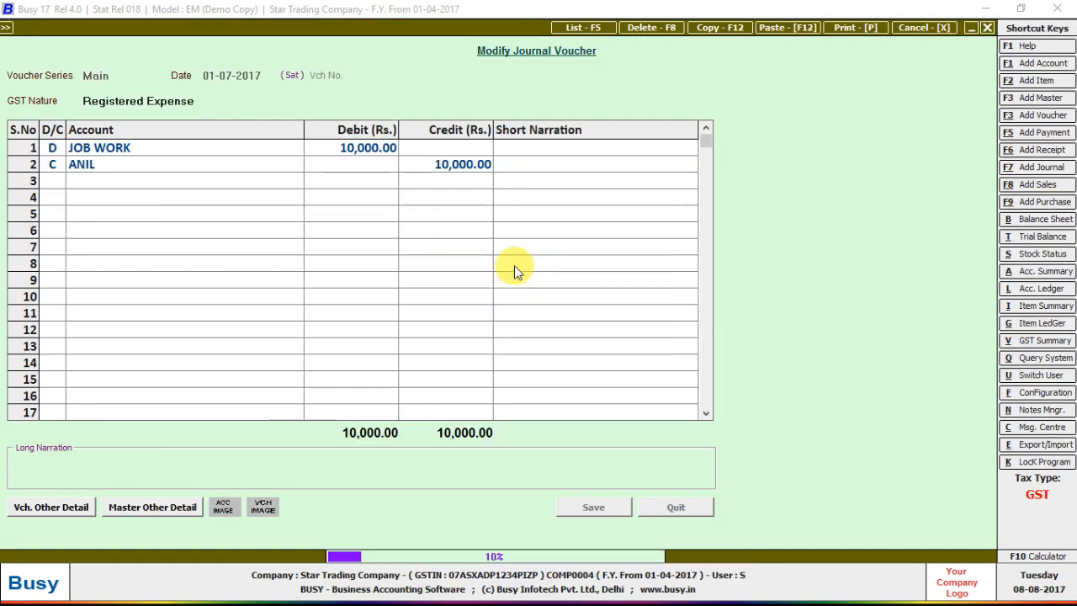
# Go through the JOB WORK and party lines of the reopened journal voucher.
pyautogui.press('Return')
pyautogui.press('Return')
pyautogui.press('Return')
pyautogui.press('Return')
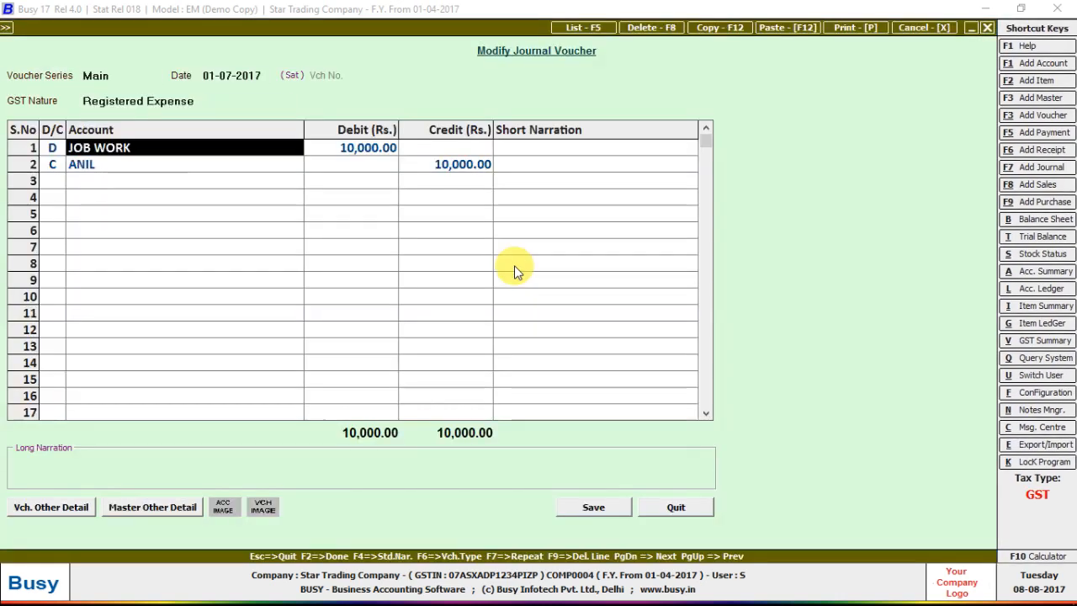
pyautogui.press('Return')
pyautogui.press('Return')
pyautogui.press('Return')
pyautogui.press('Return')
pyautogui.press('Return')
pyautogui.press('Return')
pyautogui.press('Return')
pyautogui.press('Return')
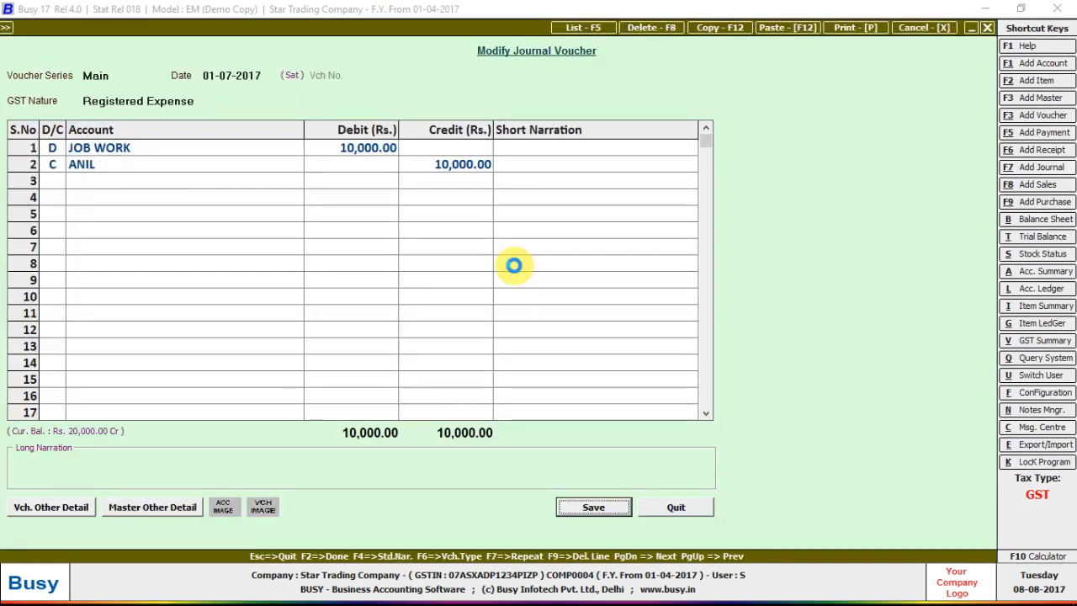
# Save the journal voucher again and close voucher modification.
pyautogui.press('Return')
pyautogui.press('F2')
pyautogui.press('Escape')
pyautogui.press('Escape')
pyautogui.press('Escape')
pyautogui.press('Escape')
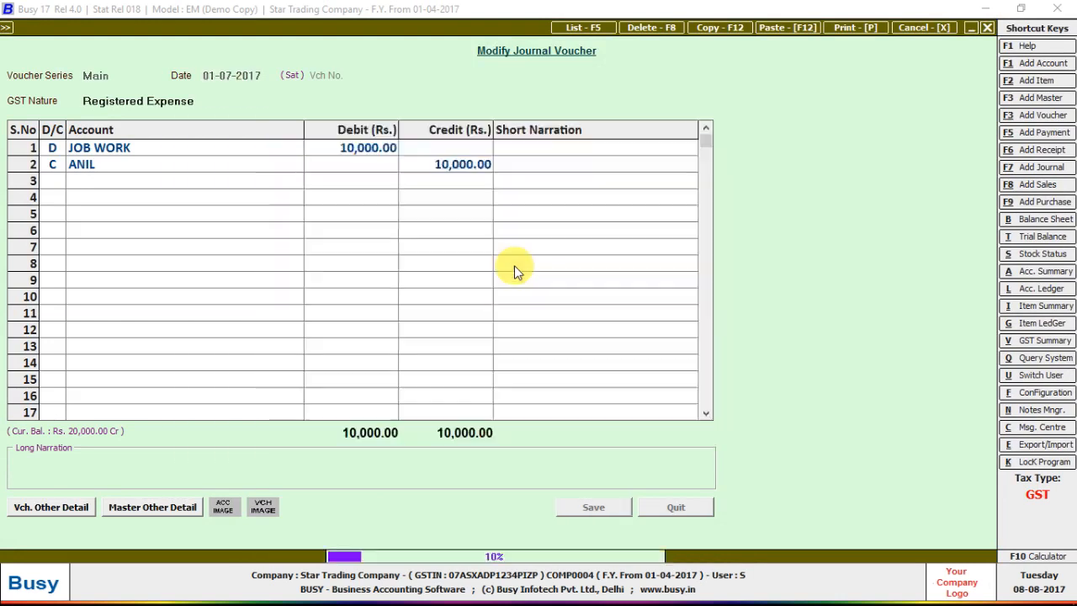
pyautogui.press('Up')
pyautogui.press('Return')
pyautogui.press('Escape')
# Start a new Main series journal voucher dated 20-07-2017.
pyautogui.press('Down')
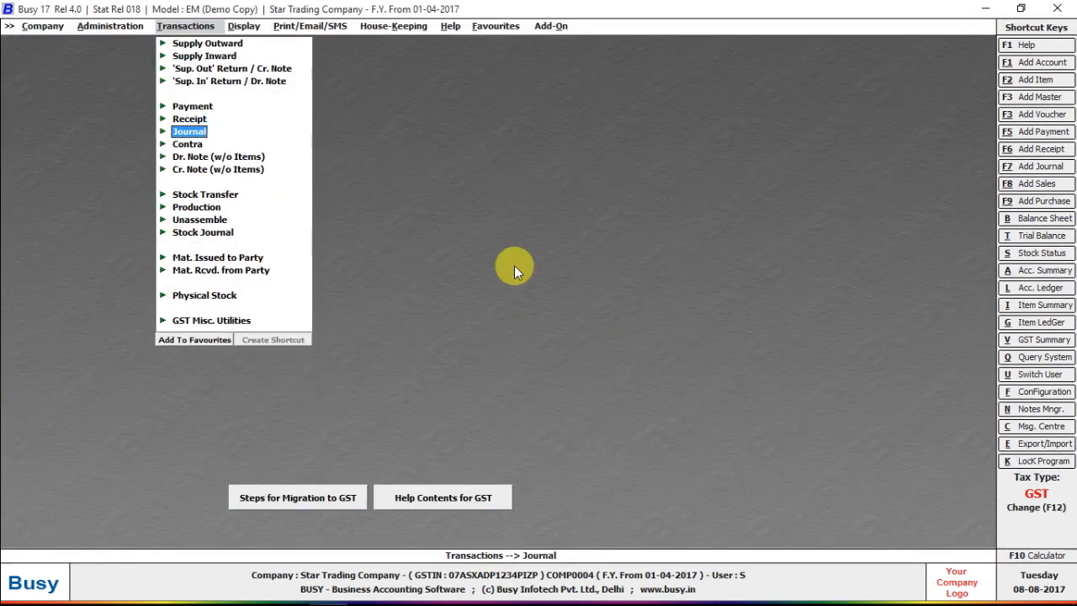
pyautogui.press('Return')
pyautogui.press('Return')
pyautogui.press('Return')
pyautogui.press('Return')
pyautogui.press('Escape')
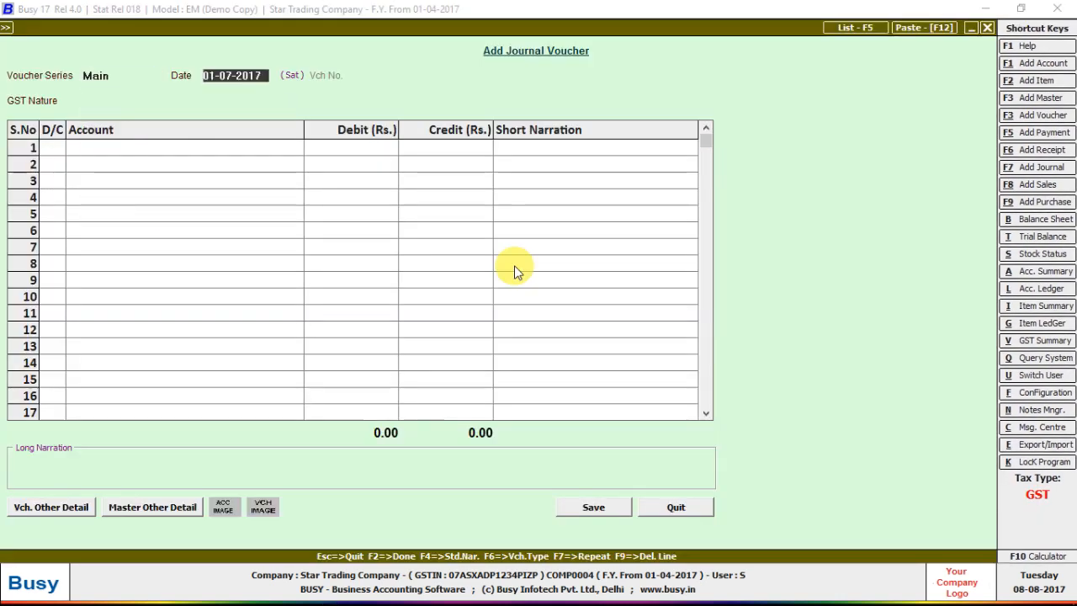
pyautogui.write('20')
pyautogui.press('Return')
# Set the GST Nature to Registered Expense and enter JOB WORK as the first debit account.
pyautogui.press('Return')
pyautogui.press('Escape')
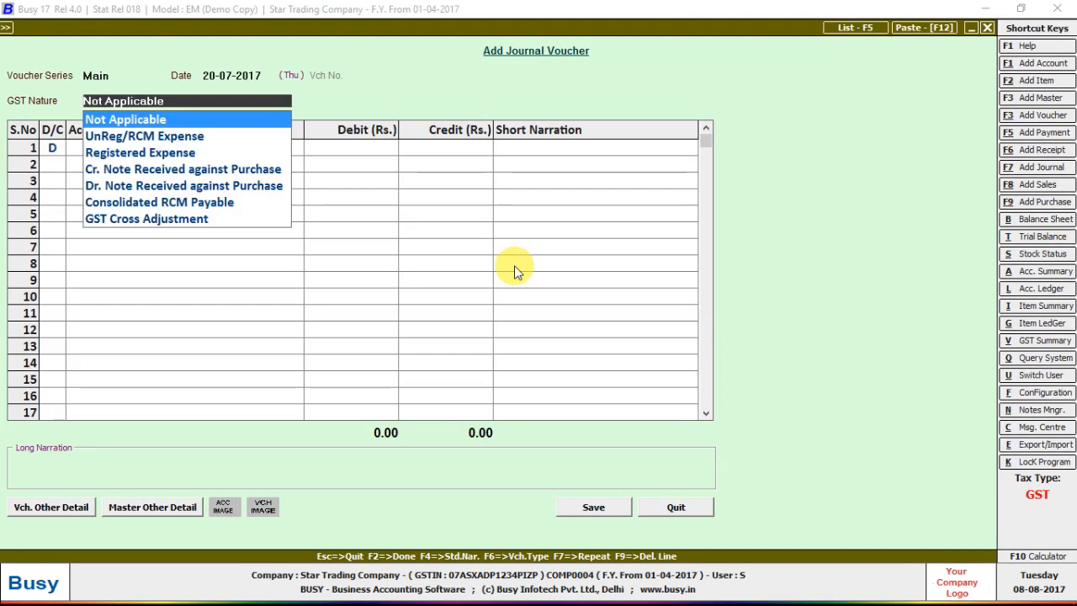
pyautogui.press('Down')
pyautogui.press('Down')
pyautogui.press('Return')
pyautogui.press('Return')
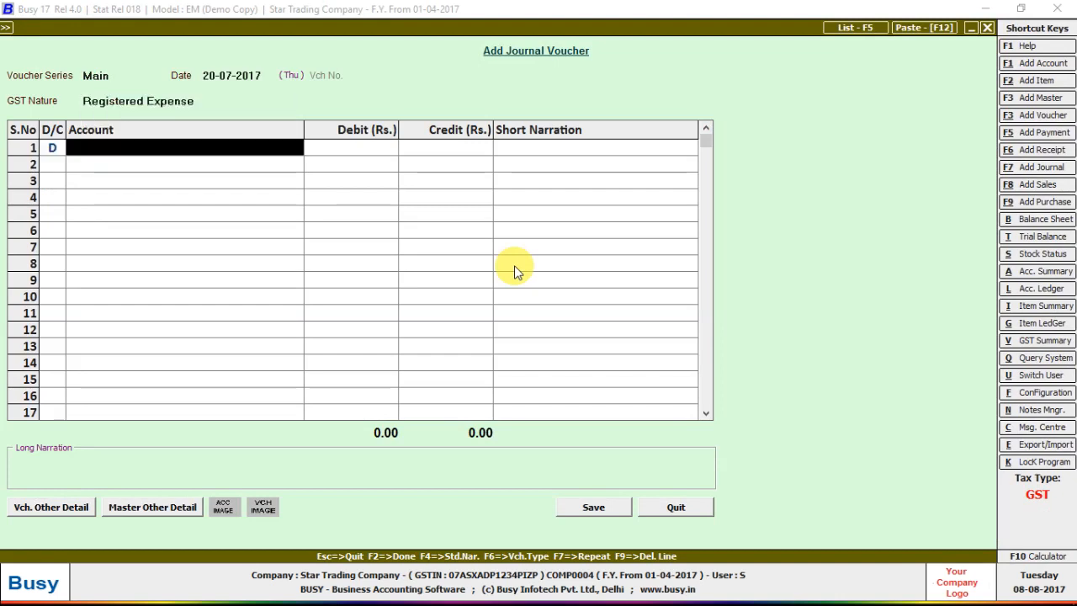
pyautogui.write('JOB')
pyautogui.press('Return')
pyautogui.press('End')
pyautogui.press('Insert')
pyautogui.press('Insert')
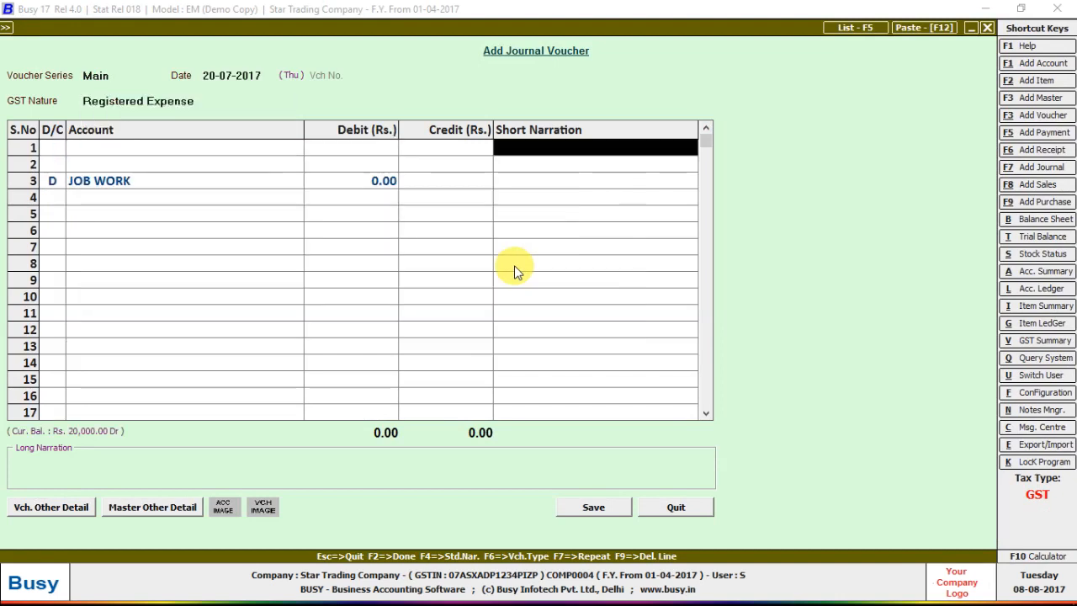
pyautogui.press('Escape')
pyautogui.press('Return')
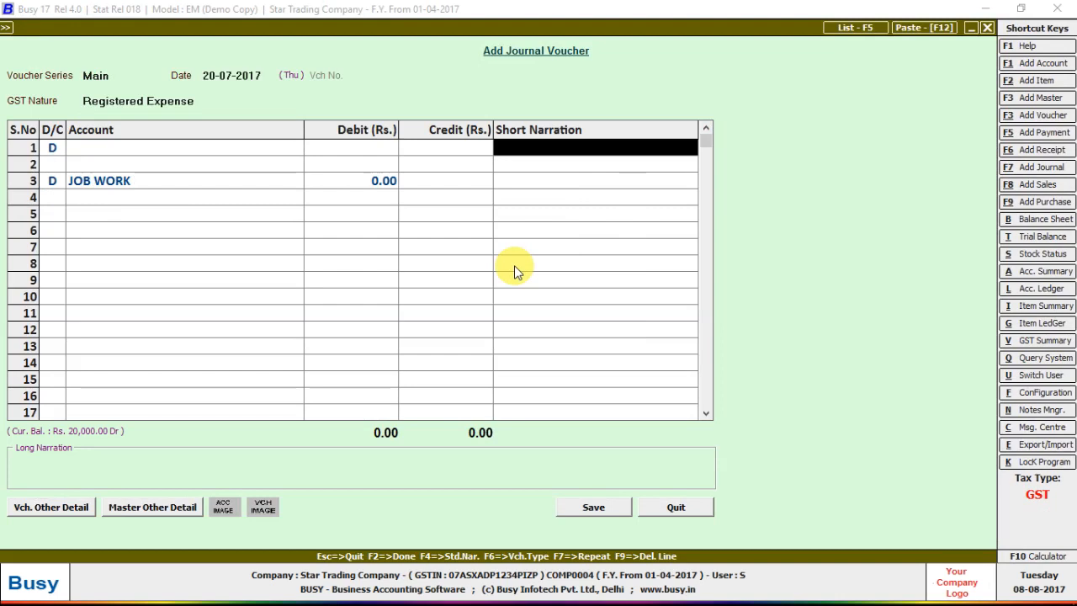
pyautogui.press('Left')
pyautogui.press('Left')
pyautogui.press('Left')
pyautogui.press('Left')
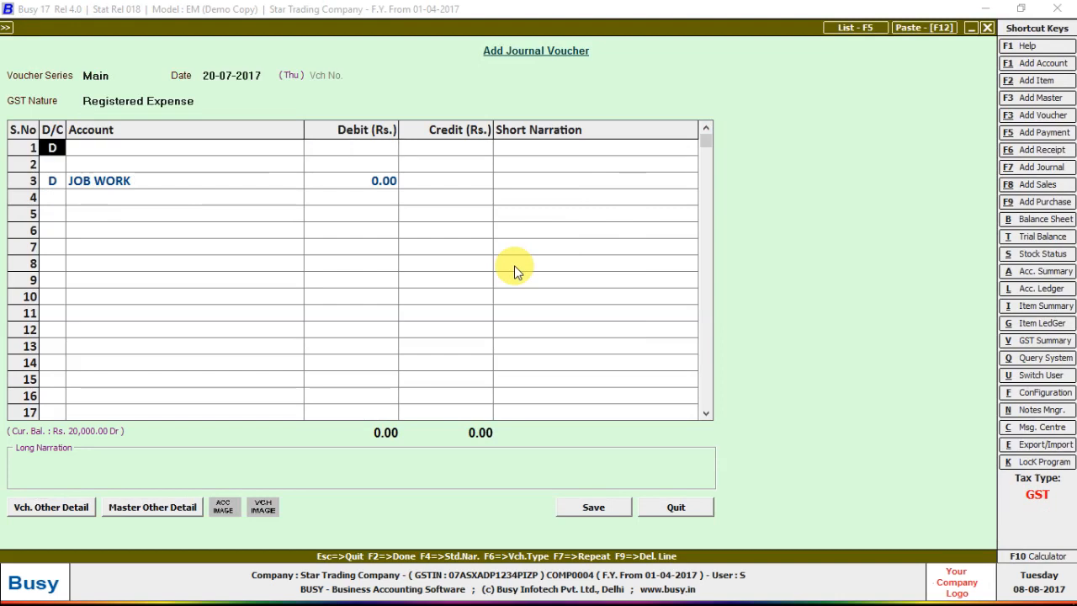
pyautogui.press('F9')
pyautogui.press('F9')
pyautogui.press('Right')
pyautogui.press('Right')
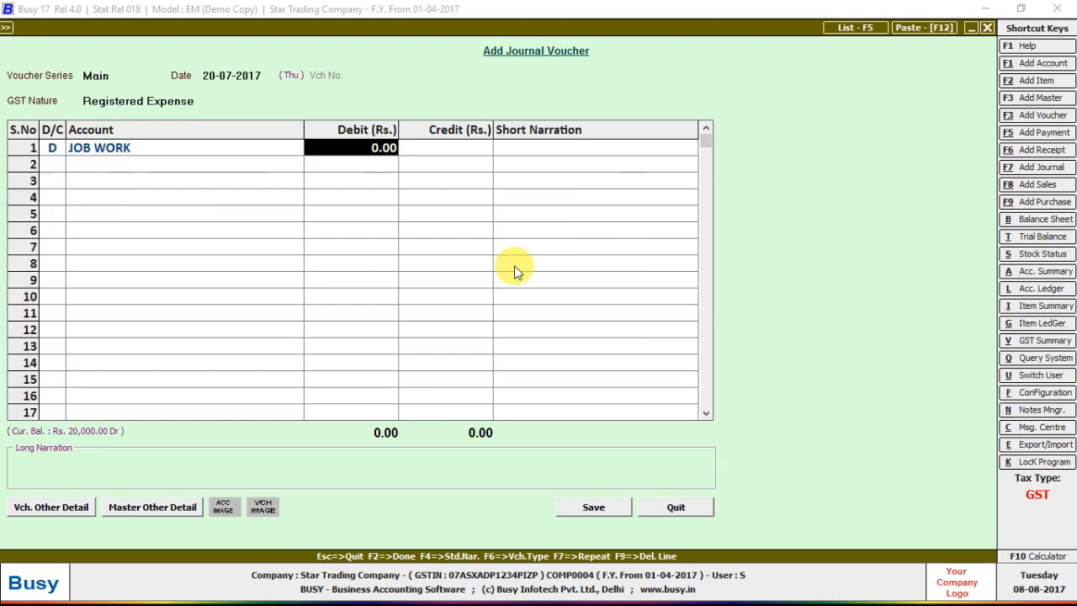
# Open the JOB WORK account master from the new voucher, go through its fields, and resave it.
pyautogui.press('Left')
pyautogui.hotkey('alt', 'm')
pyautogui.press('Return')
pyautogui.press('Return')
pyautogui.press('Return')
pyautogui.press('Return')
pyautogui.press('F2')
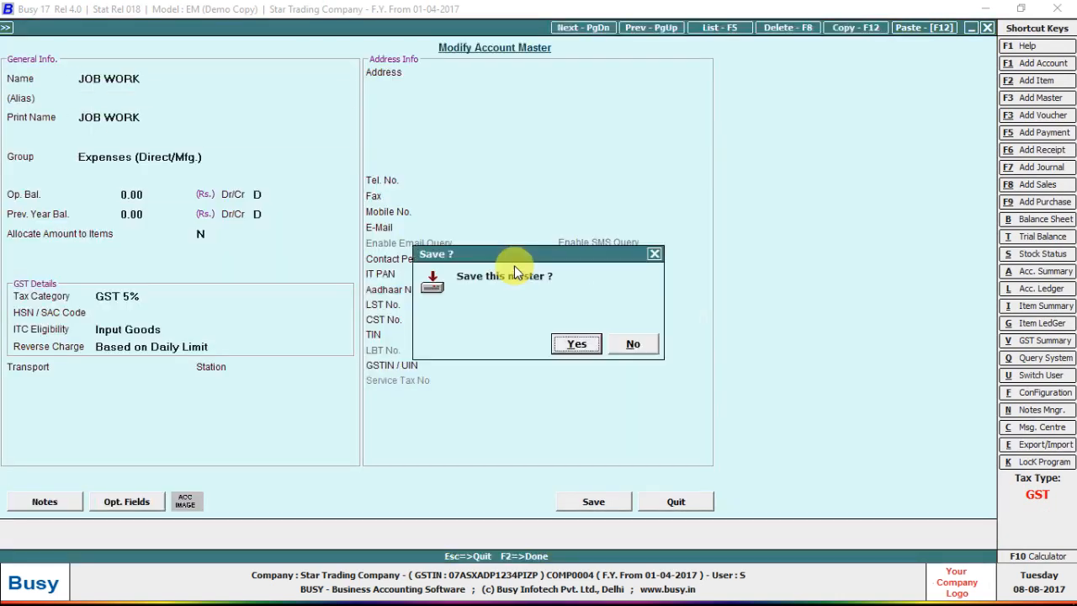
pyautogui.press('Return')
# Finish resaving the JOB WORK master and set its debit amount in the journal voucher to 12,000.
pyautogui.press('Right')
pyautogui.press('Down')
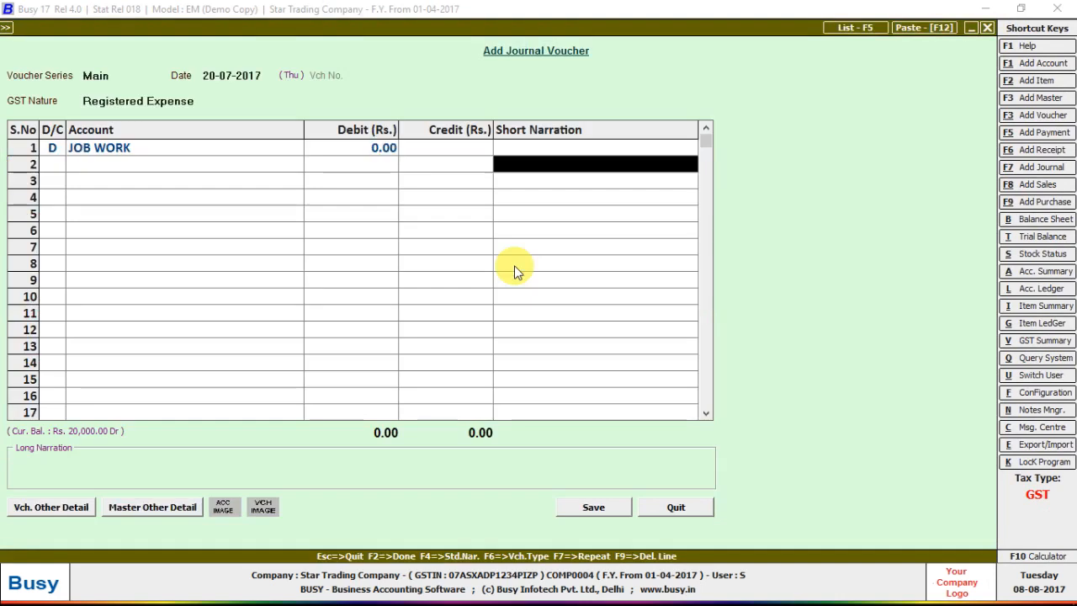
pyautogui.press('Up')
pyautogui.press('Left')
pyautogui.write('1')
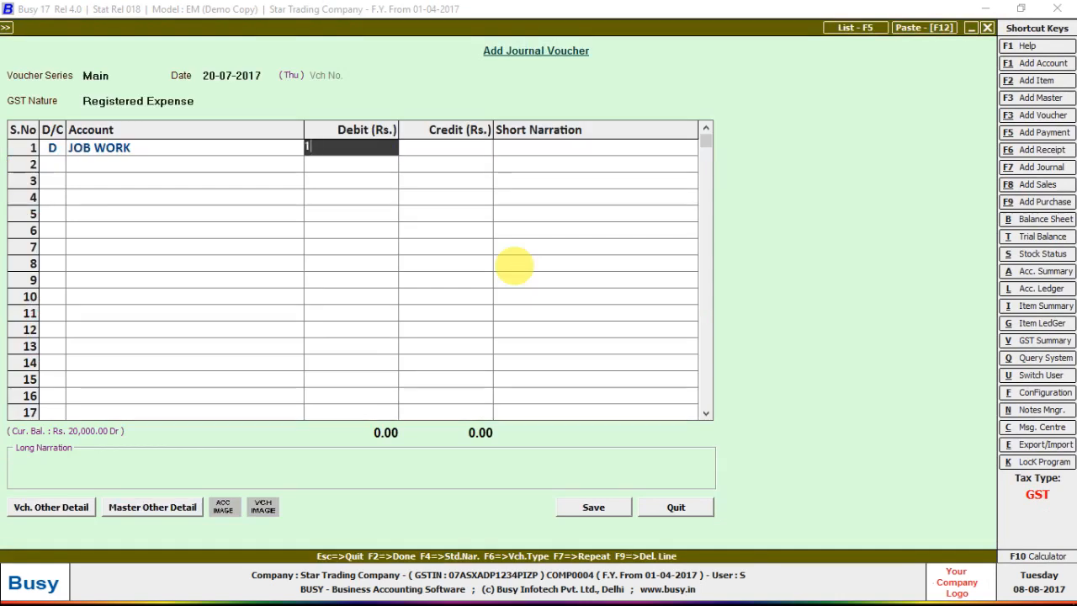
pyautogui.write('2,000')
pyautogui.press('Return')
pyautogui.press('Return')
pyautogui.press('Return')
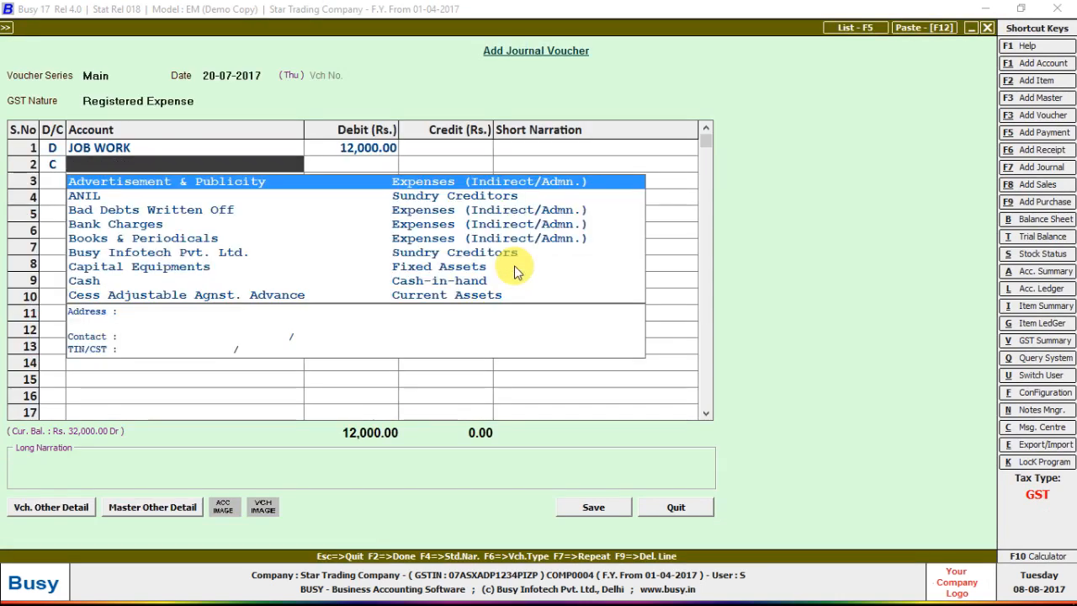
# Credit the sundry creditor party with 12,000 on the second line and bring up the registered expense details.
pyautogui.press('Down')
pyautogui.press('Return')
pyautogui.press('Return')
pyautogui.press('Return')
pyautogui.press('Return')
pyautogui.press('Return')
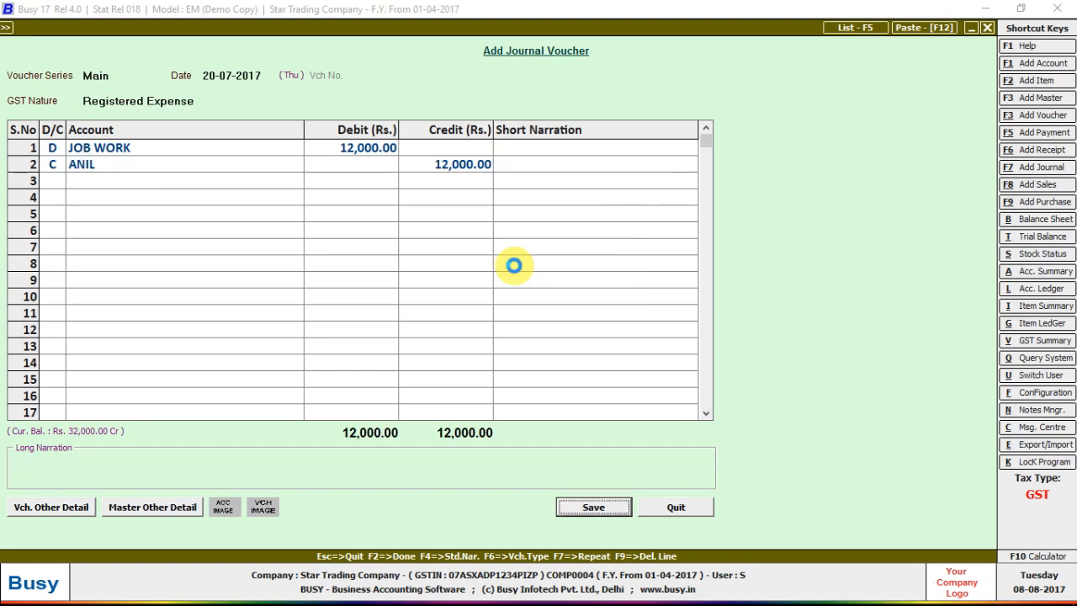
pyautogui.press('Return')
pyautogui.press('Return')
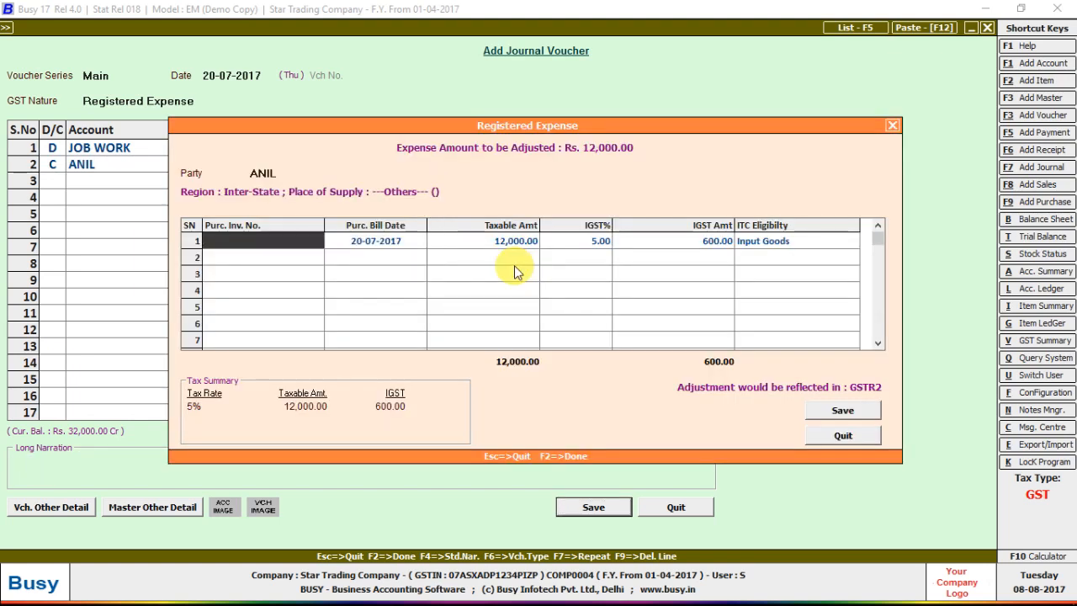
# Enter 2 as the purchase invoice number in the registered expense details and save the journal voucher.
pyautogui.write('1')
pyautogui.press('Return')
pyautogui.press('F2')
pyautogui.press('Left')
pyautogui.press('Return')
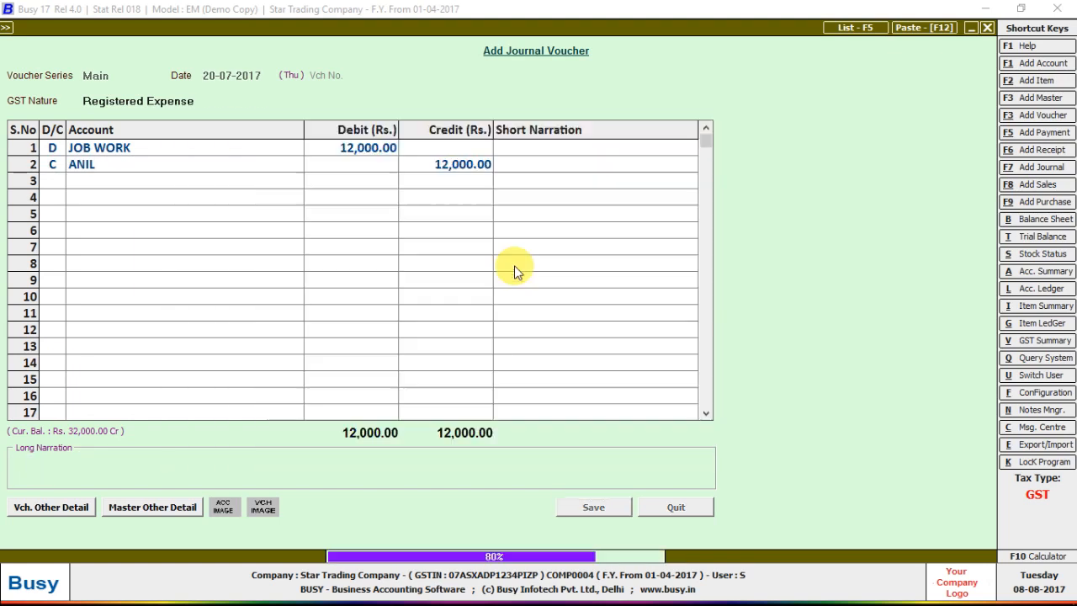
# Close voucher entry and open the Main series journal voucher dated 20-07-2017 for modification.
pyautogui.press('Escape')
pyautogui.press('Escape')
pyautogui.press('Down')
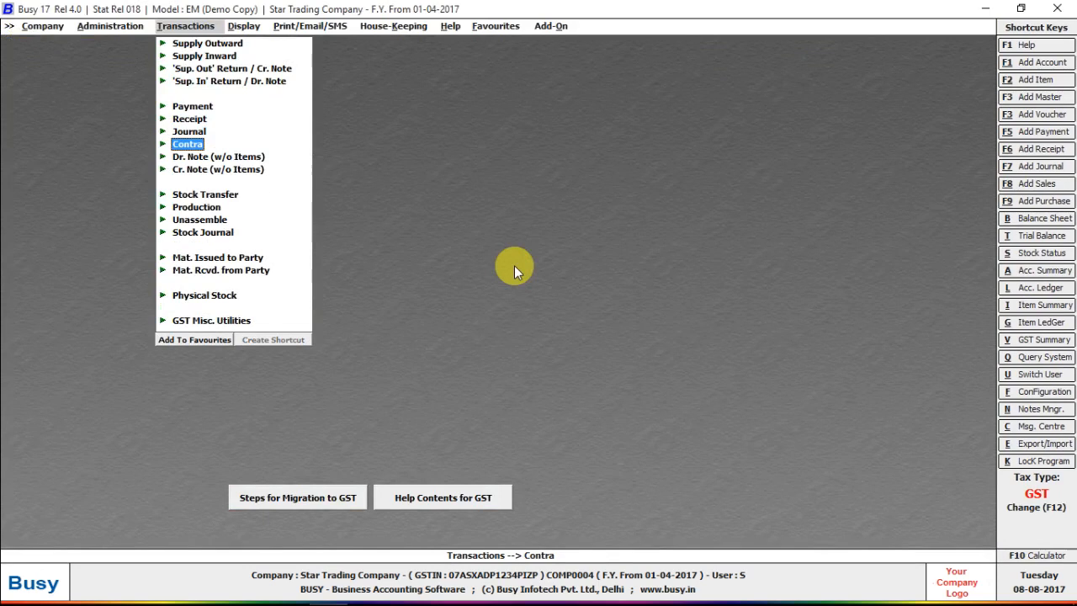
pyautogui.press('Up')
pyautogui.press('Return')
pyautogui.press('Down')
pyautogui.press('Return')
pyautogui.press('Return')
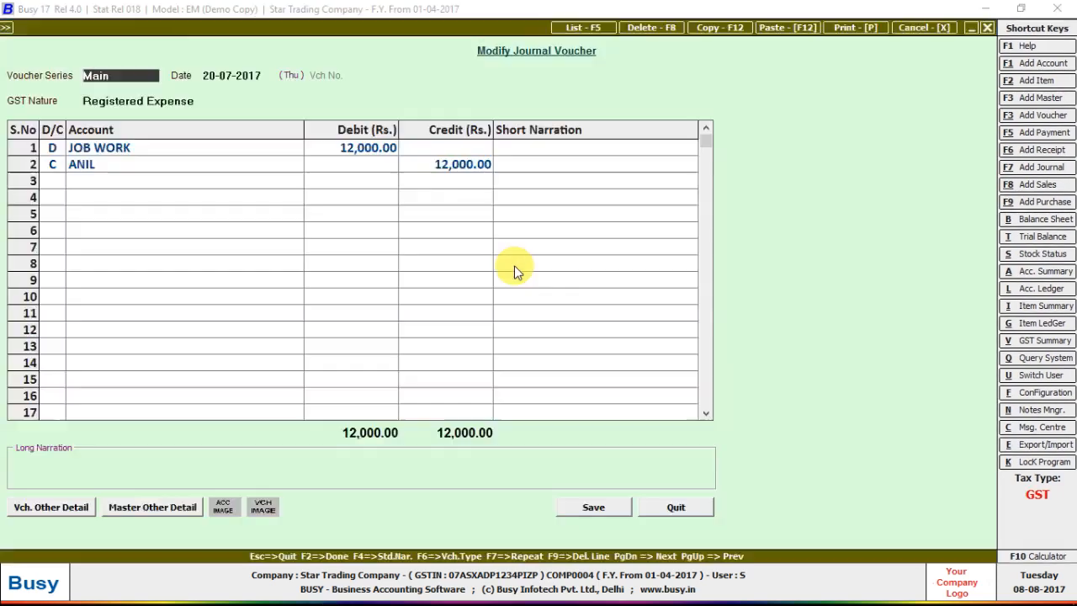
# Go to the voucher's credit line and open the account master of the credited party.
pyautogui.press('Return')
pyautogui.press('Return')
pyautogui.press('Down')
pyautogui.press('Up')
pyautogui.press('Return')
pyautogui.press('Return')
pyautogui.press('Return')
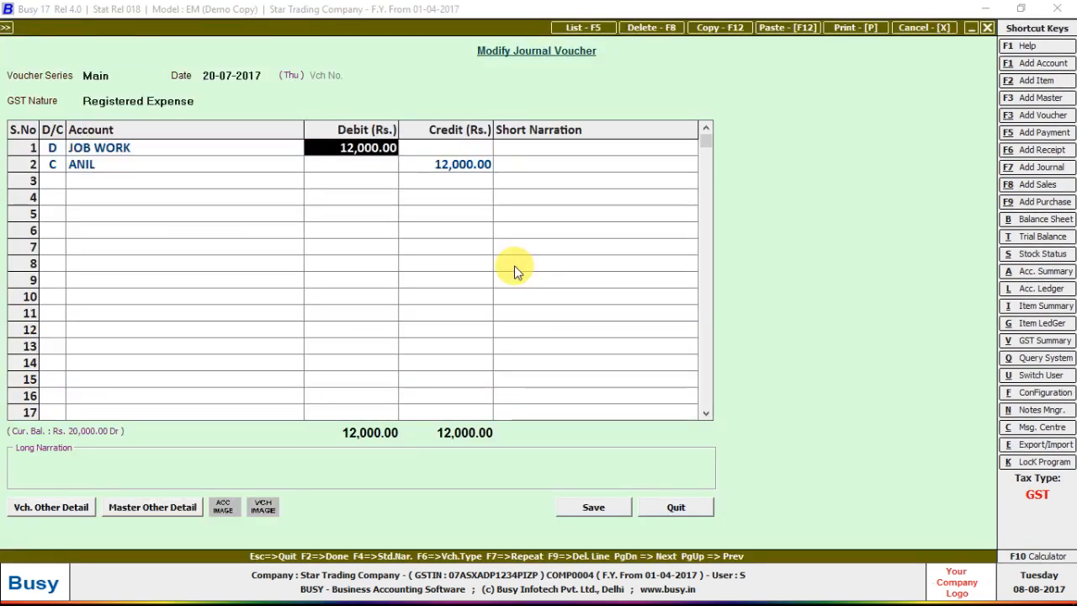
pyautogui.press('Return')
pyautogui.press('Return')
pyautogui.press('Return')
pyautogui.hotkey('alt', 'm')
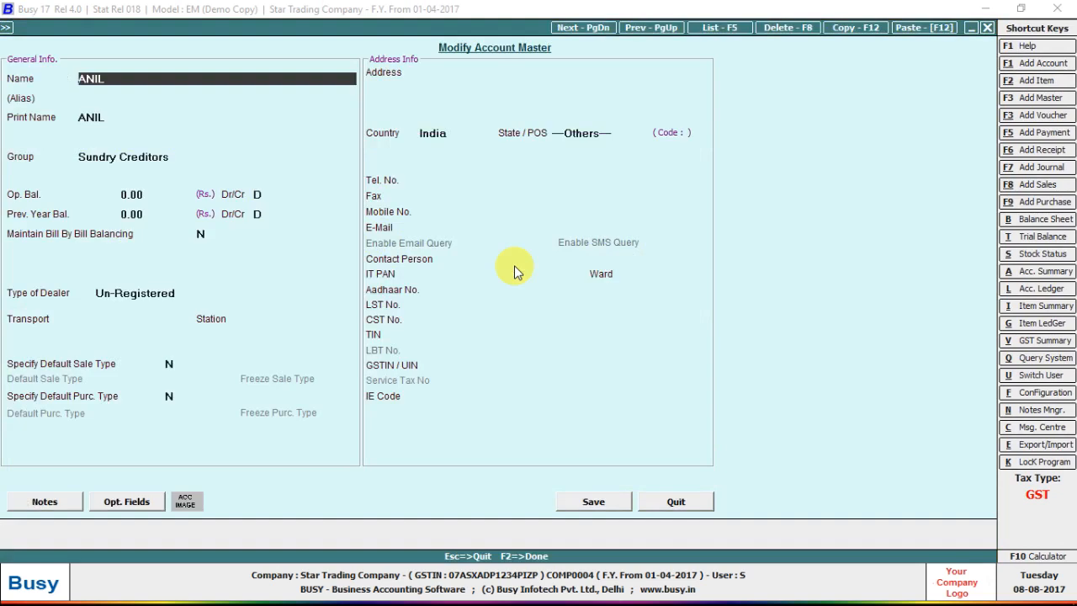
# Go through the party's account master from its Group field onwards and resave it without specifying a state.
pyautogui.press('F2')
pyautogui.press('Left')
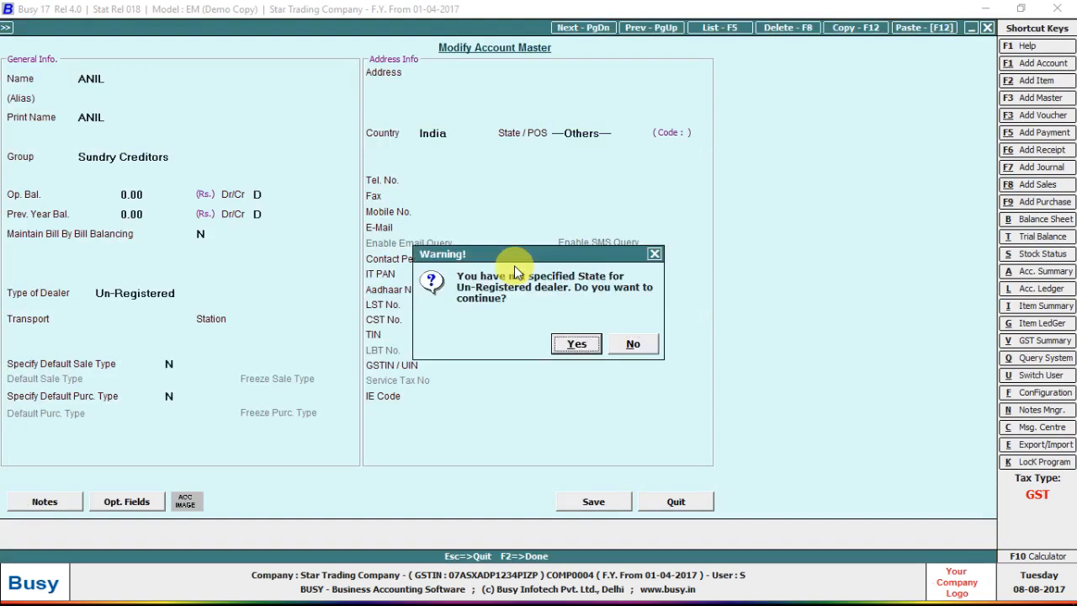
pyautogui.press('Right')
pyautogui.press('Return')
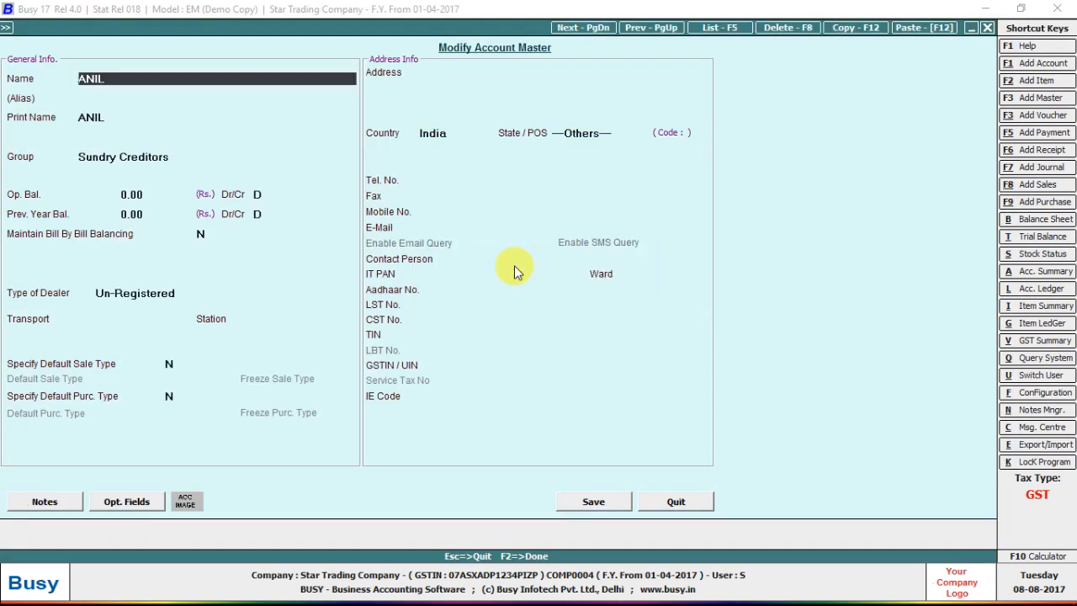
pyautogui.click(170, 160)
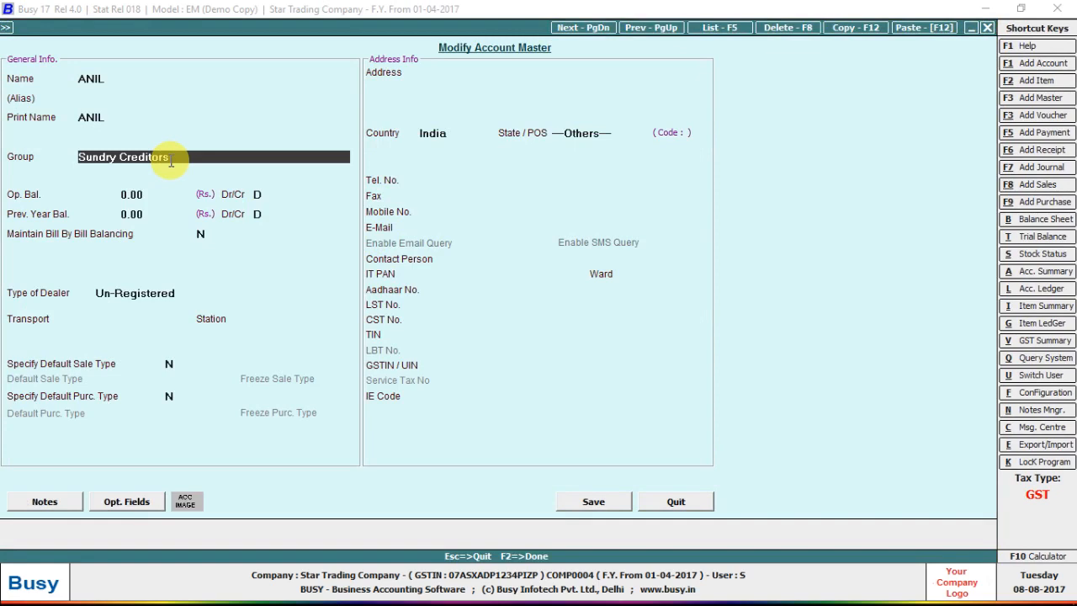
pyautogui.press('Return')
pyautogui.press('Return')
pyautogui.press('Return')
pyautogui.press('Return')
pyautogui.press('Return')
pyautogui.press('Return')
pyautogui.press('Return')
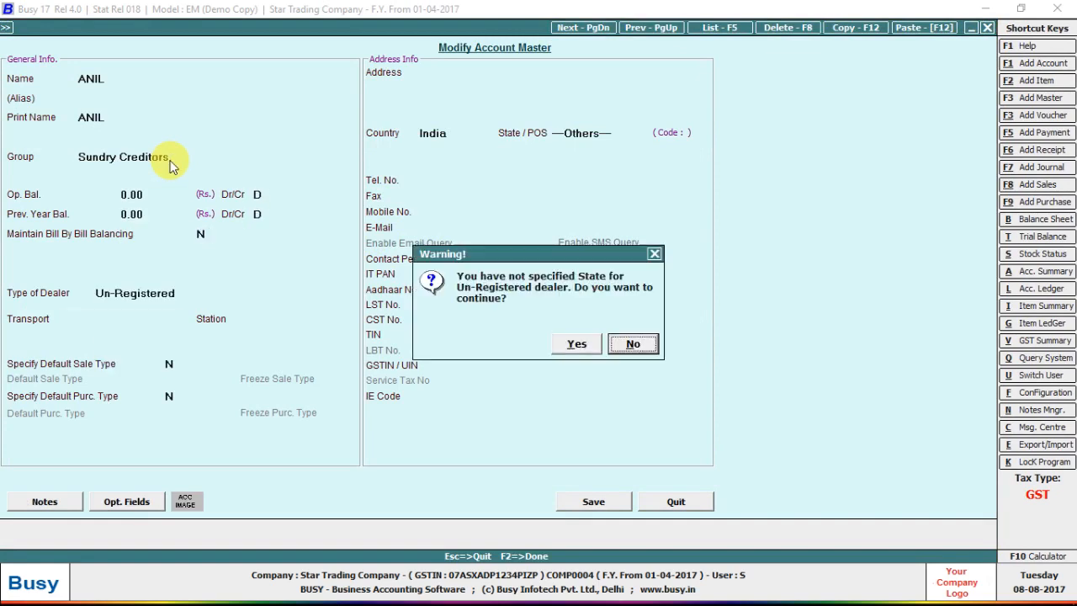
pyautogui.press('y')
pyautogui.press('Return')
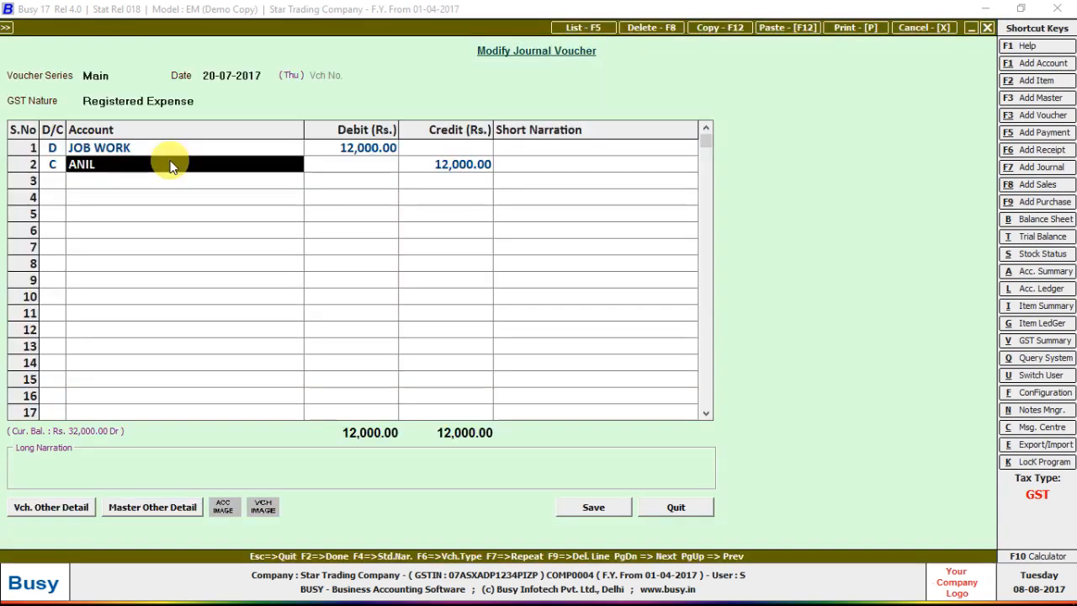
# Resave the journal voucher with its registered expense details, accept the IGST amount mismatch, and close voucher modification.
pyautogui.press('F2')
pyautogui.press('Return')
pyautogui.press('F2')
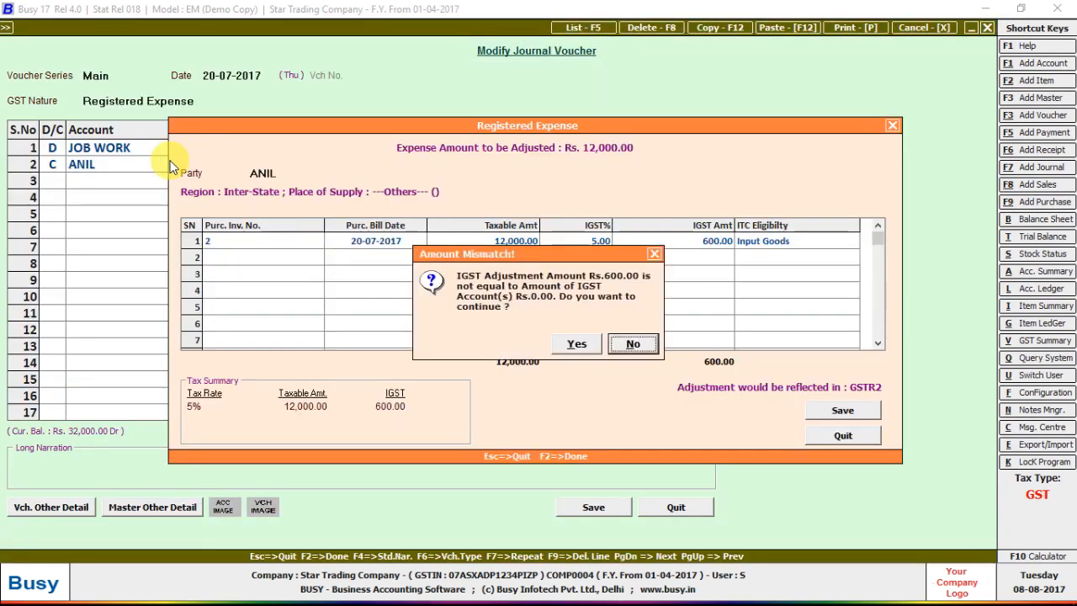
pyautogui.press('Return')
pyautogui.press('F2')
pyautogui.press('Left')
pyautogui.press('Return')
pyautogui.press('Return')
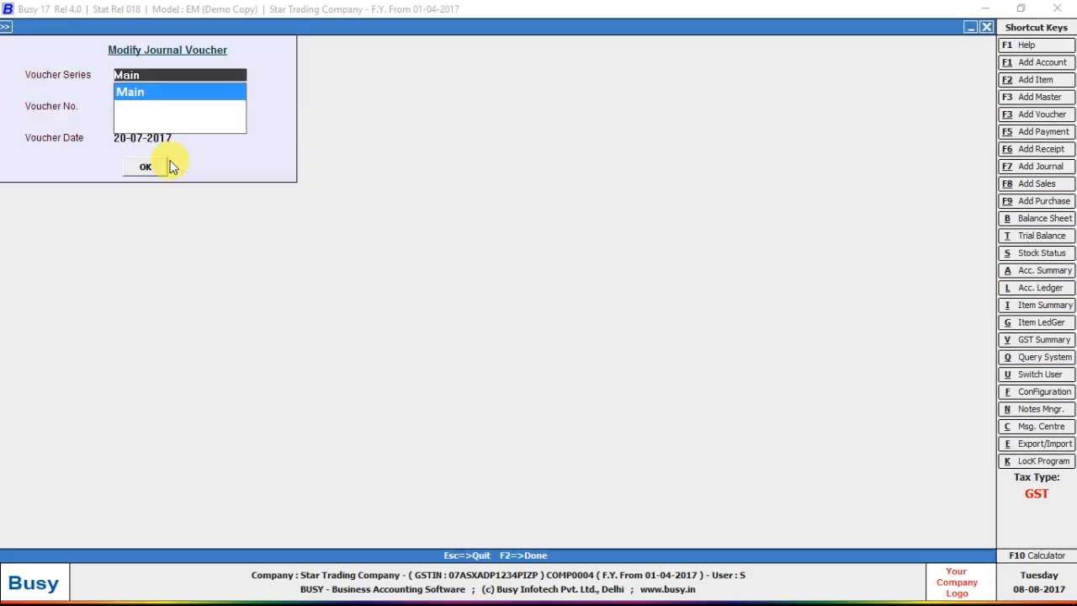
pyautogui.press('Return')
pyautogui.press('Return')
pyautogui.press('Return')
pyautogui.press('Escape')
pyautogui.press('Left')
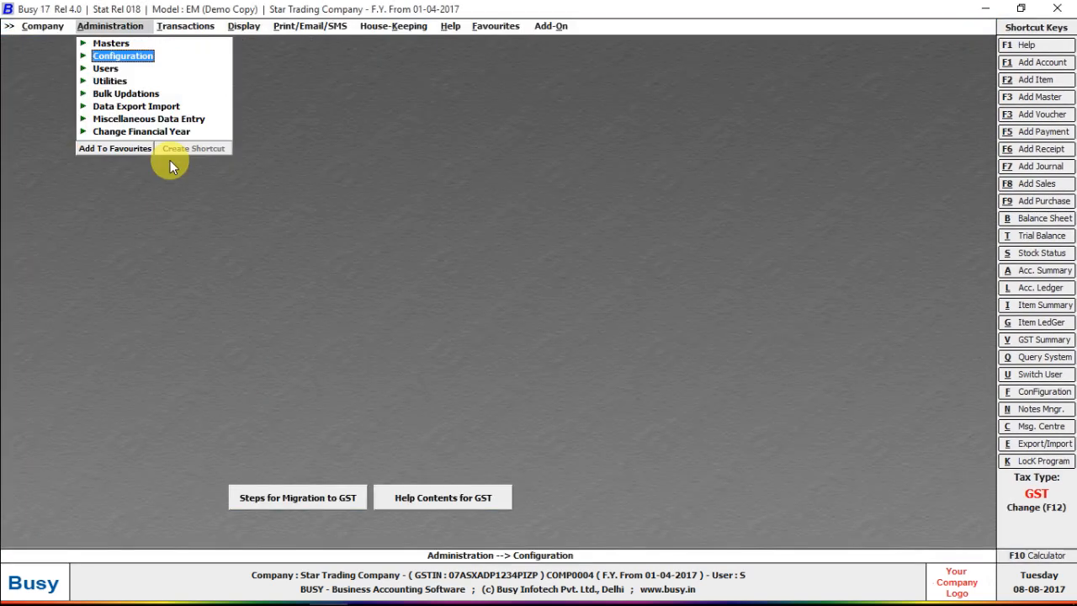
# Open the ASTER item master for modification, look at its details, and close it without saving.
pyautogui.press('Up')
pyautogui.press('Return')
pyautogui.press('Down')
pyautogui.press('Down')
pyautogui.press('Down')
pyautogui.press('Return')
pyautogui.press('Down')
pyautogui.press('Return')
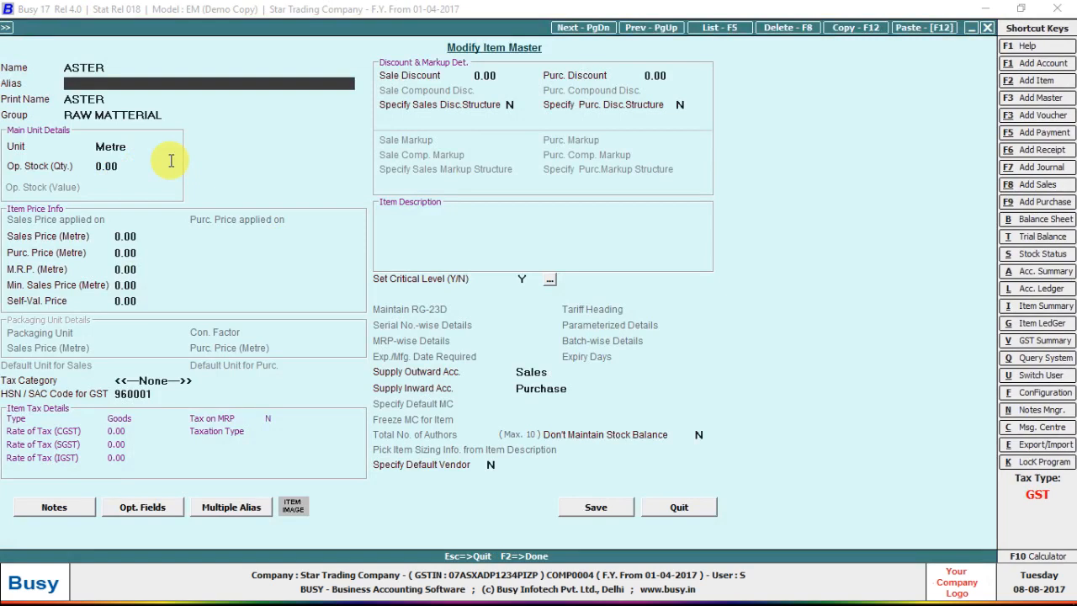
pyautogui.press('Escape')
pyautogui.press('n')
pyautogui.press('Escape')
# Reopen the ASTER item master from the list of items, resave it, and close the list.
pyautogui.press('Down')
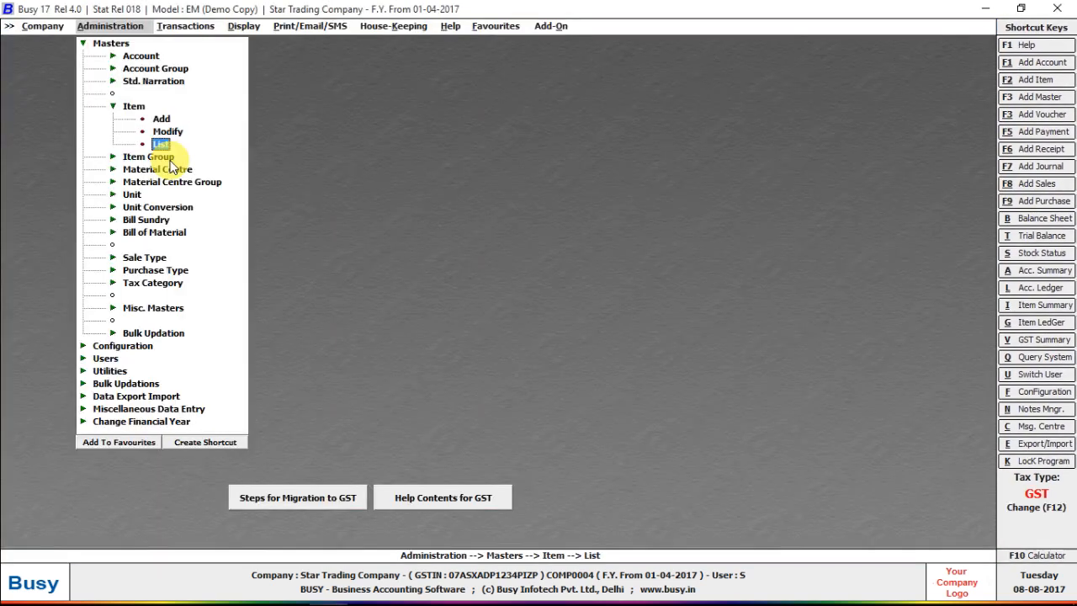
pyautogui.press('Return')
pyautogui.click(169, 159)
pyautogui.press('Return')
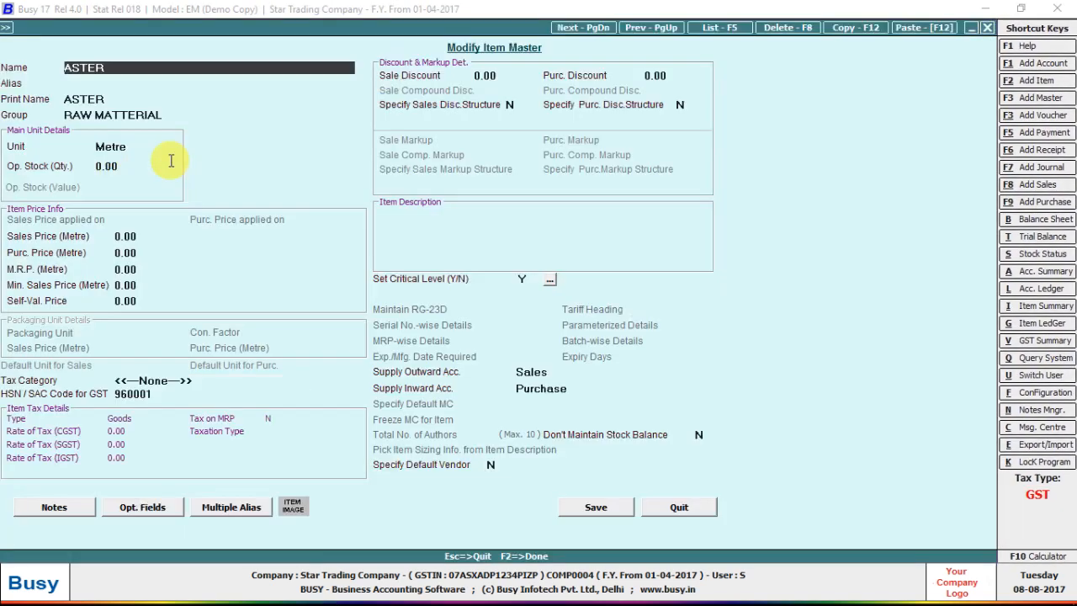
pyautogui.press('F2')
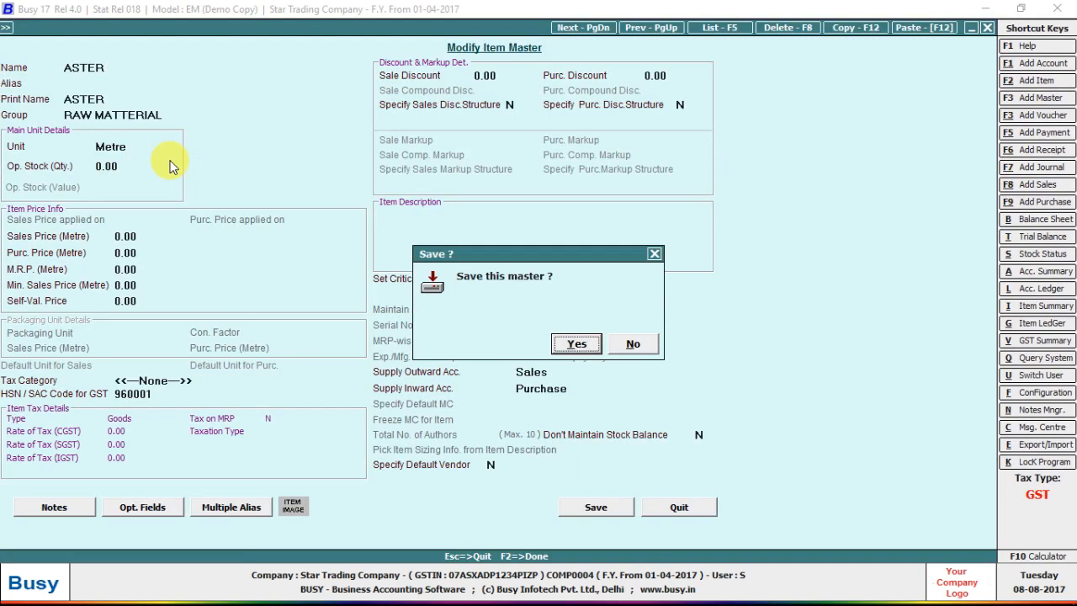
pyautogui.press('Return')
pyautogui.press('Escape')
pyautogui.press('Escape')
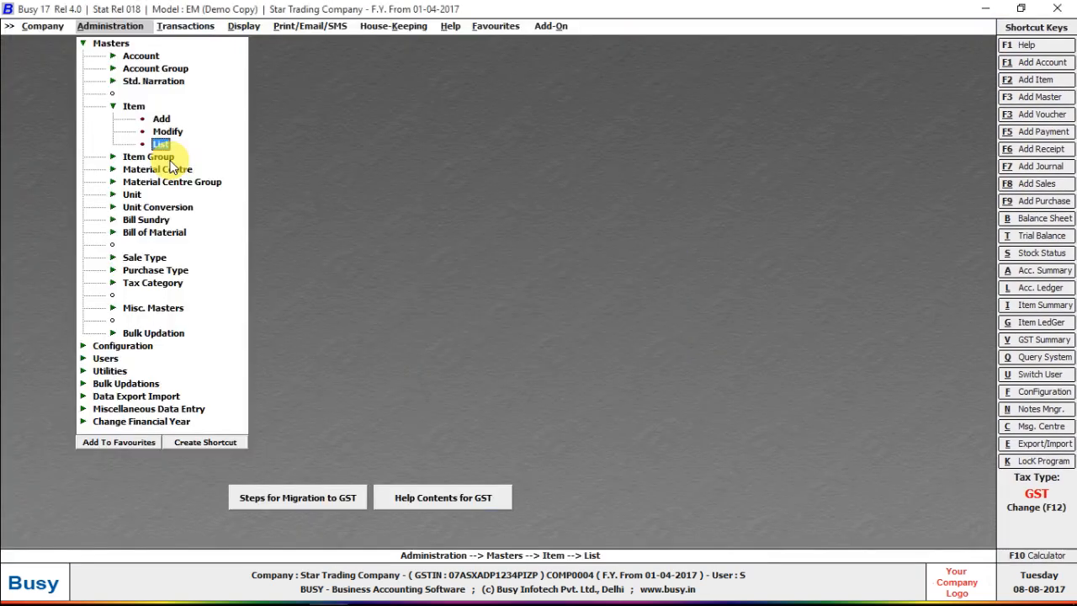
# Open Supply Inward voucher 123 of SHIVAM INTERNATIONAL dated 02-07-2017 and bring up its additional expense allocation.
pyautogui.press('Escape')
pyautogui.press('Right')
pyautogui.press('Up')
pyautogui.press('Up')
pyautogui.press('Up')
pyautogui.press('Up')
pyautogui.press('Up')
pyautogui.press('Right')
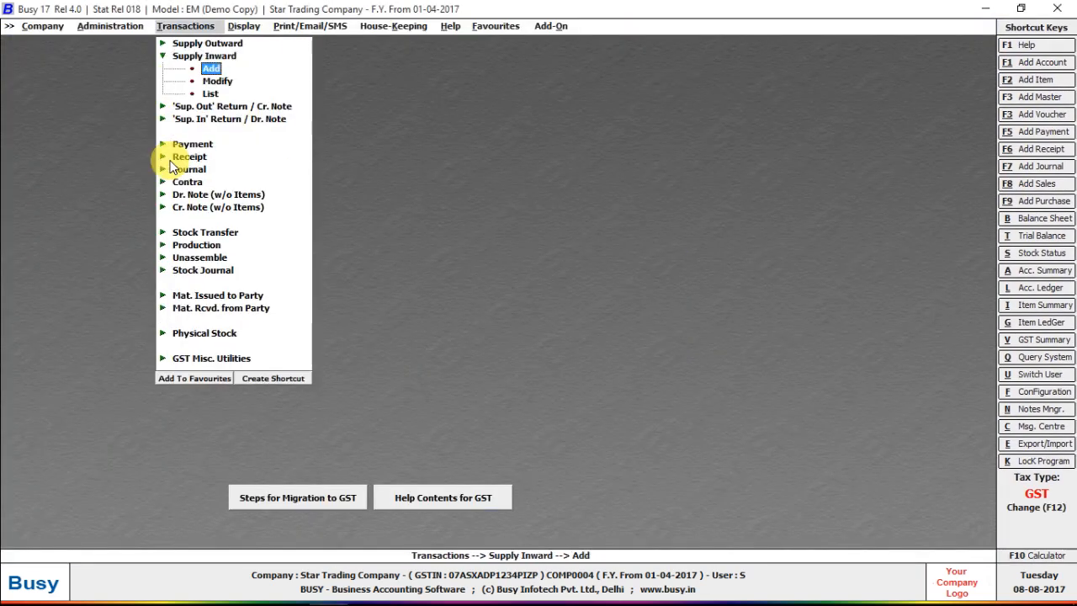
pyautogui.press('Down')
pyautogui.press('Return')
pyautogui.click(171, 166)
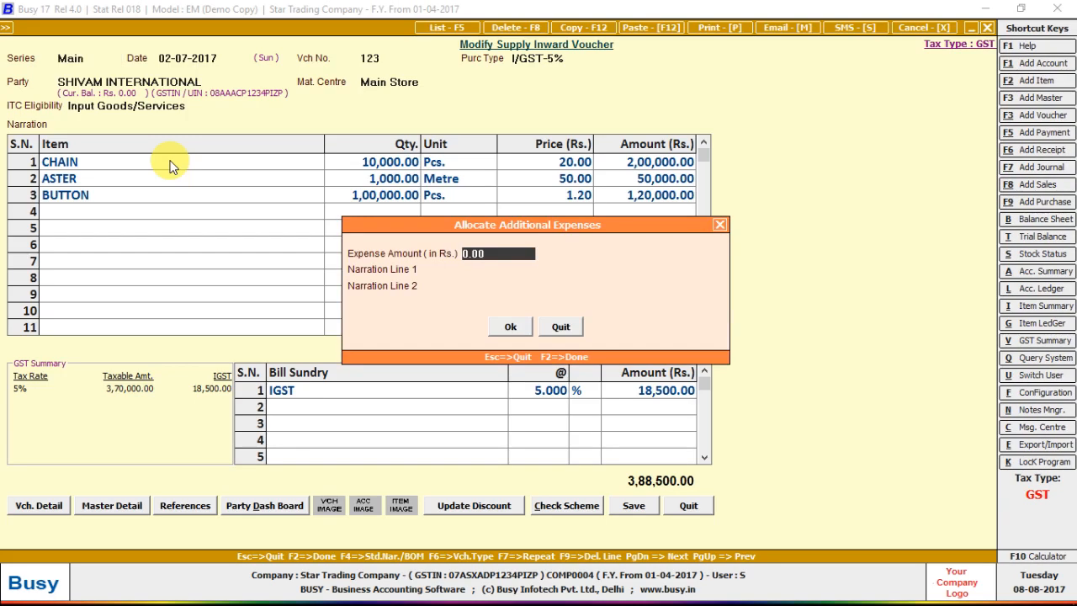
# Accept the supply inward voucher's additional expense and GST reporting details, resave it, and close voucher modification.
pyautogui.press('F2')
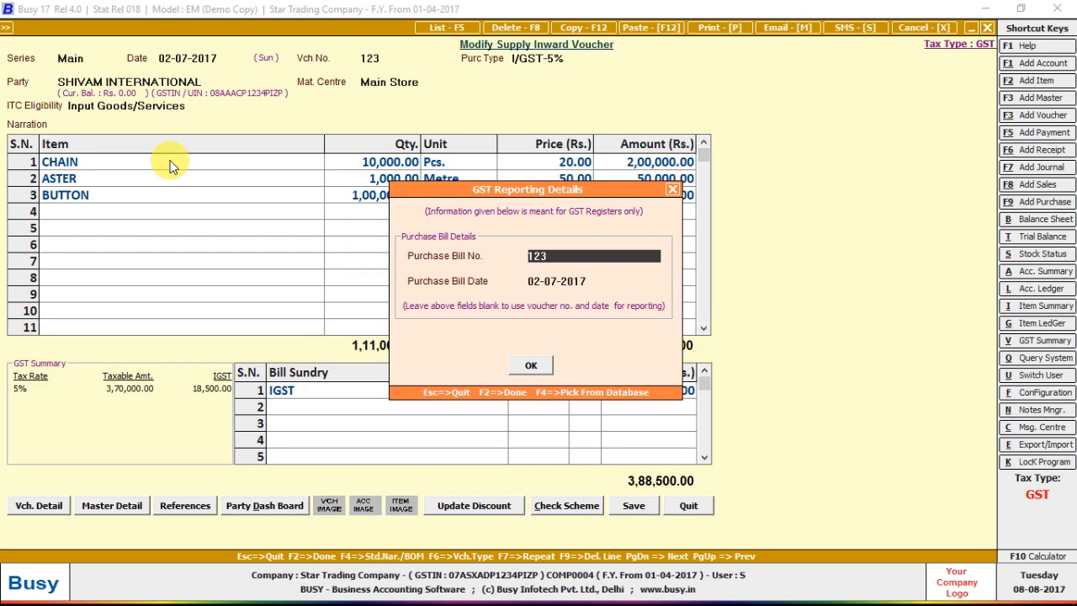
pyautogui.press('F2')
pyautogui.press('y')
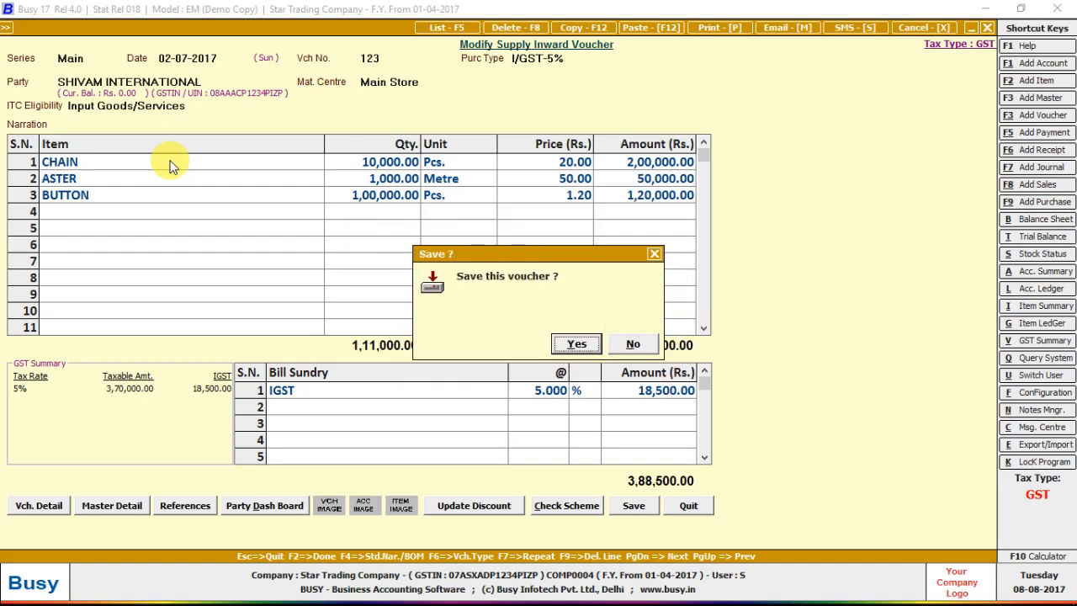
pyautogui.press('y')
pyautogui.press('Escape')
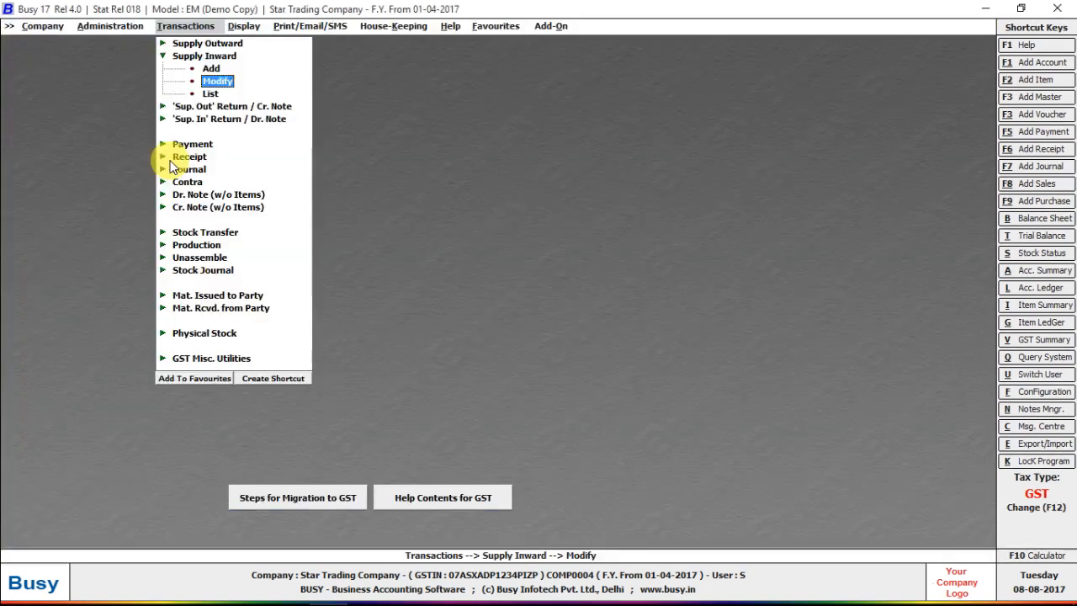
# Open the Inventory settings in the company's Features / Options configuration.
pyautogui.press('Left')
pyautogui.press('Escape')
pyautogui.press('Down')
pyautogui.press('Return')
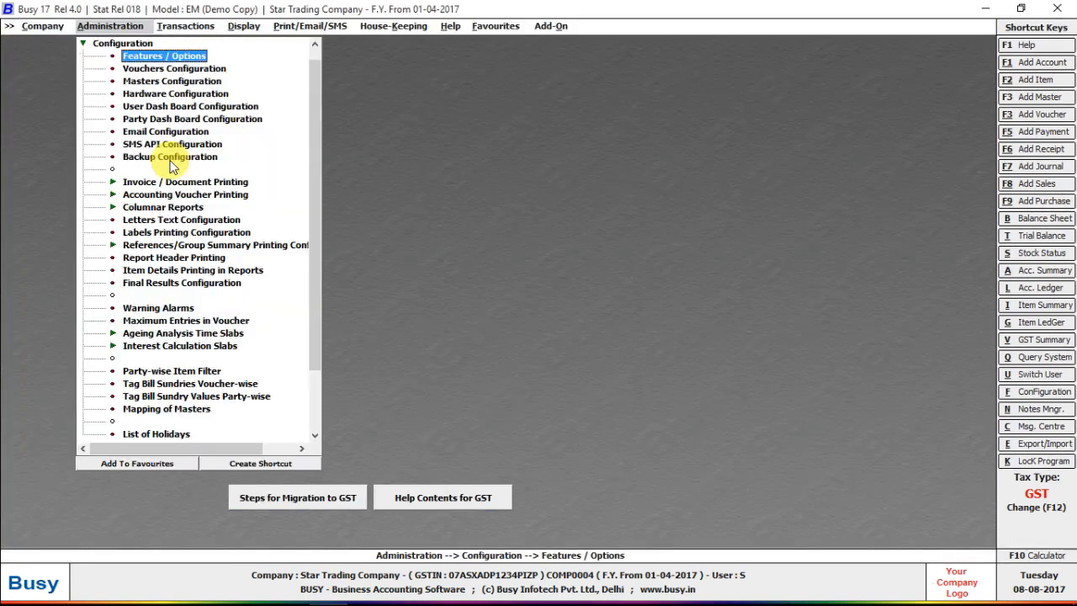
pyautogui.press('Return')
pyautogui.press('Down')
pyautogui.press('Down')
pyautogui.press('Down')
pyautogui.press('Return')
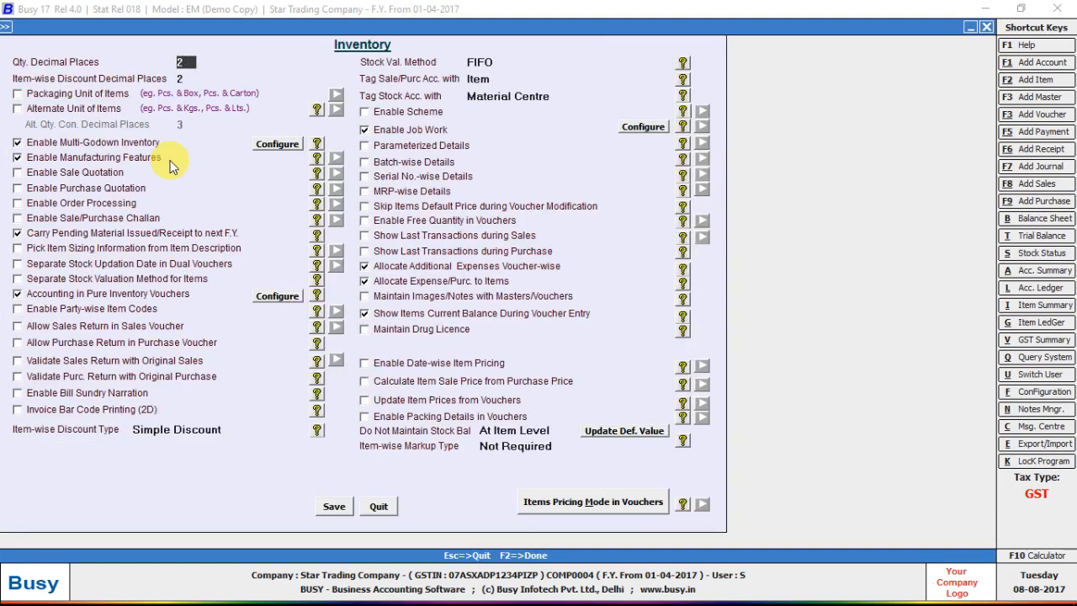
# Turn Allocate Expense/Purc. to Items off and on again, save the Inventory settings, and leave the configuration.
pyautogui.click(416, 283)
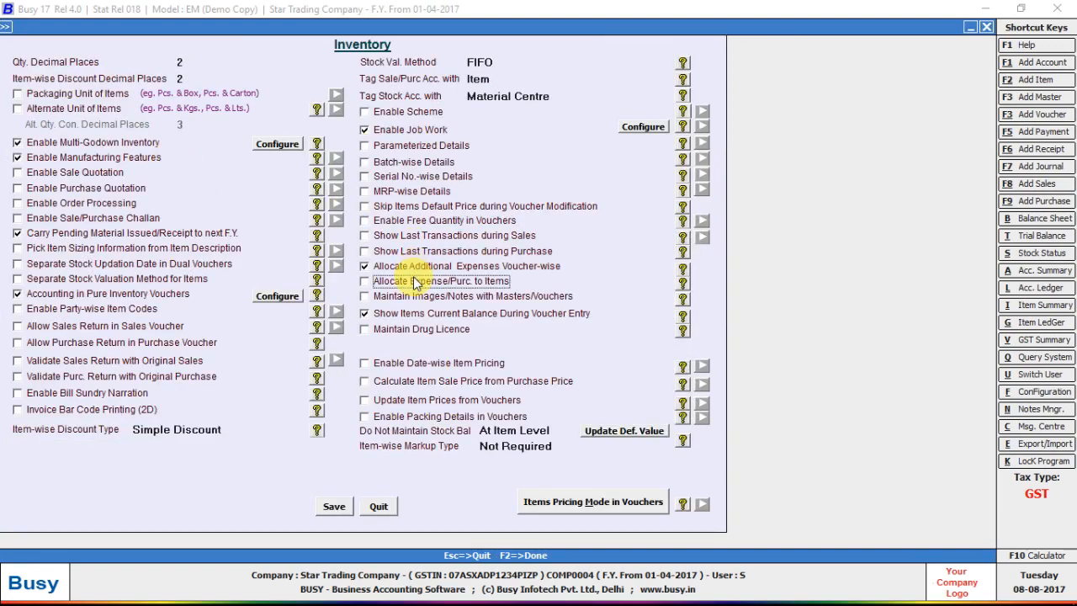
pyautogui.click(416, 283)
pyautogui.click(333, 505)
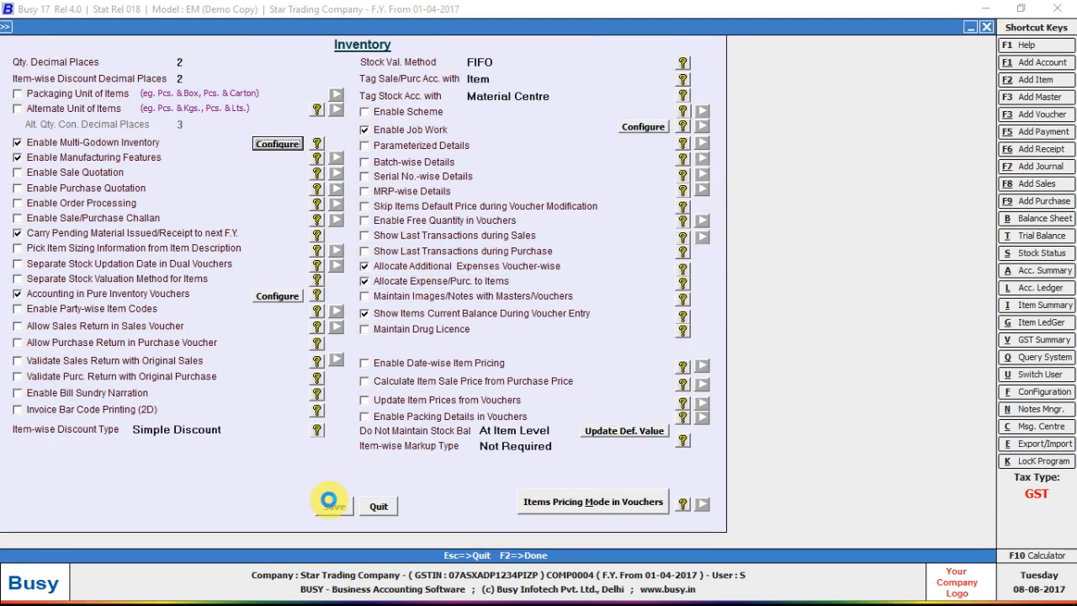
pyautogui.press('Escape')
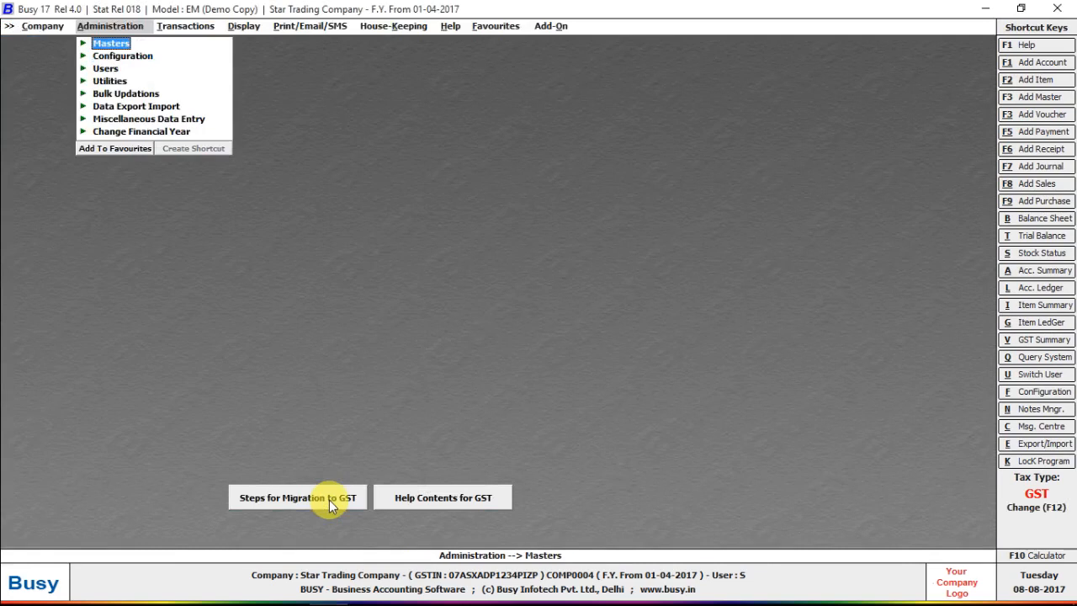
# Open the Mat. Issued to Party voucher no. 2 of series Main dated 12-07-2017 for modification.
pyautogui.press('Right')
pyautogui.press('Down')
pyautogui.press('Down')
pyautogui.press('Down')
pyautogui.press('Down')
pyautogui.press('Down')
pyautogui.press('Down')
pyautogui.press('Down')
pyautogui.press('Down')
pyautogui.press('Down')
pyautogui.press('Down')
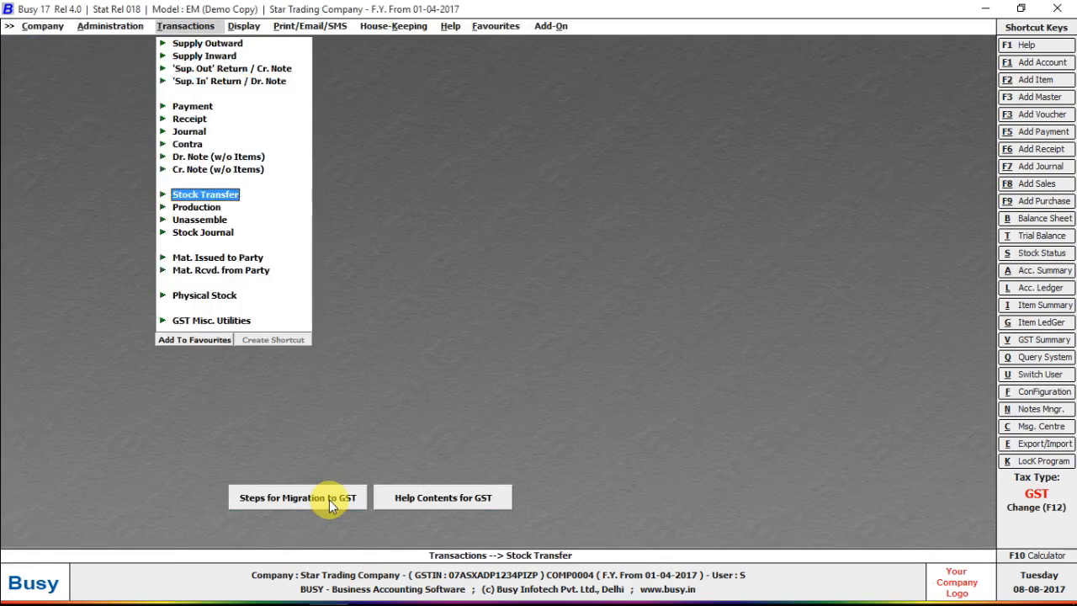
pyautogui.press('Down')
pyautogui.press('Down')
pyautogui.press('Down')
pyautogui.press('Down')
pyautogui.press('Return')
pyautogui.press('Down')
pyautogui.press('Return')
pyautogui.press('Return')
pyautogui.press('Return')
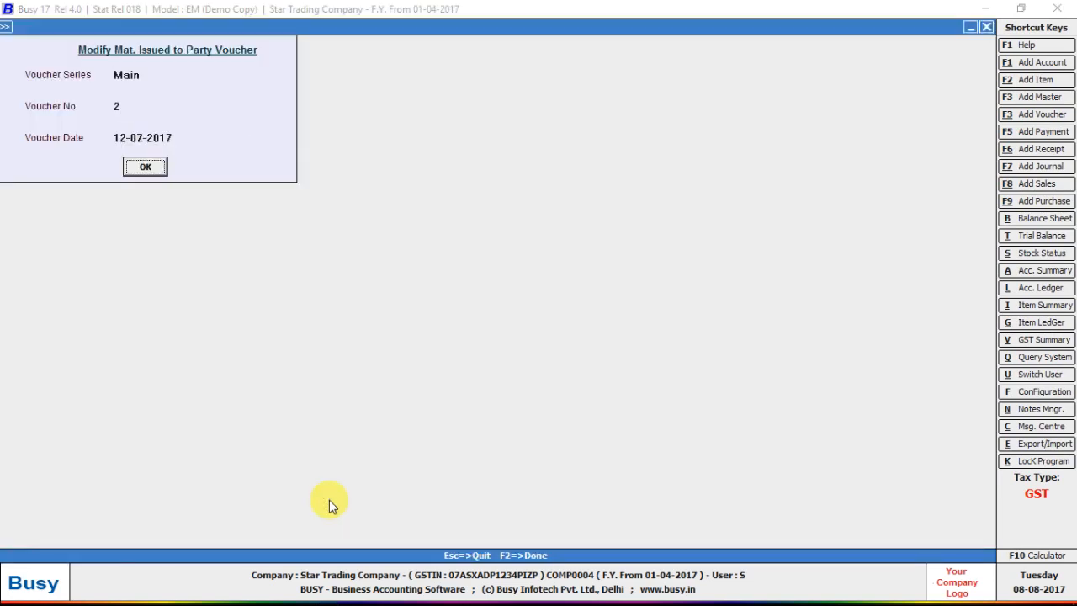
pyautogui.press('Return')
pyautogui.press('Return')
pyautogui.press('Return')
pyautogui.hotkey('alt', 'm')
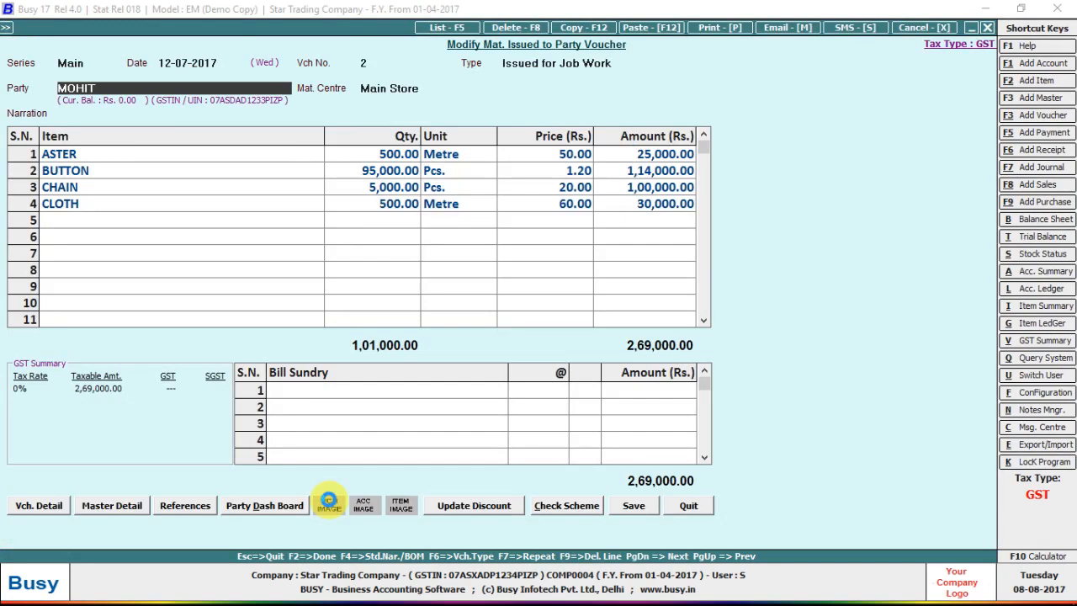
# Check the Finished Goods to be Received for the job work issue, accept them, resave the voucher and close its modification.
pyautogui.press('F2')
pyautogui.press('Return')
pyautogui.press('F2')
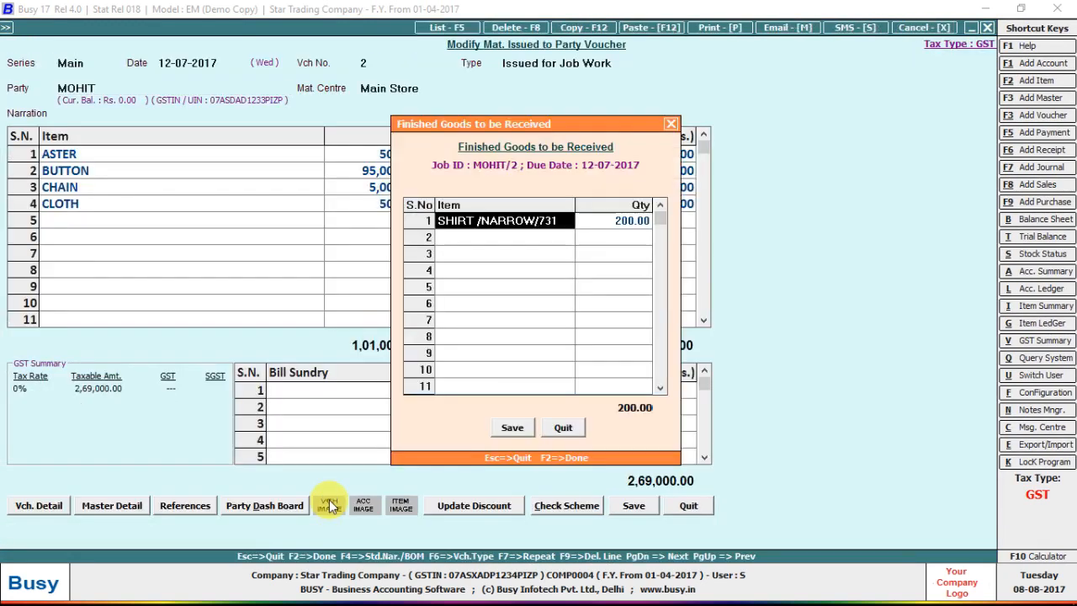
pyautogui.press('F2')
pyautogui.press('Return')
pyautogui.press('Escape')
pyautogui.press('Escape')
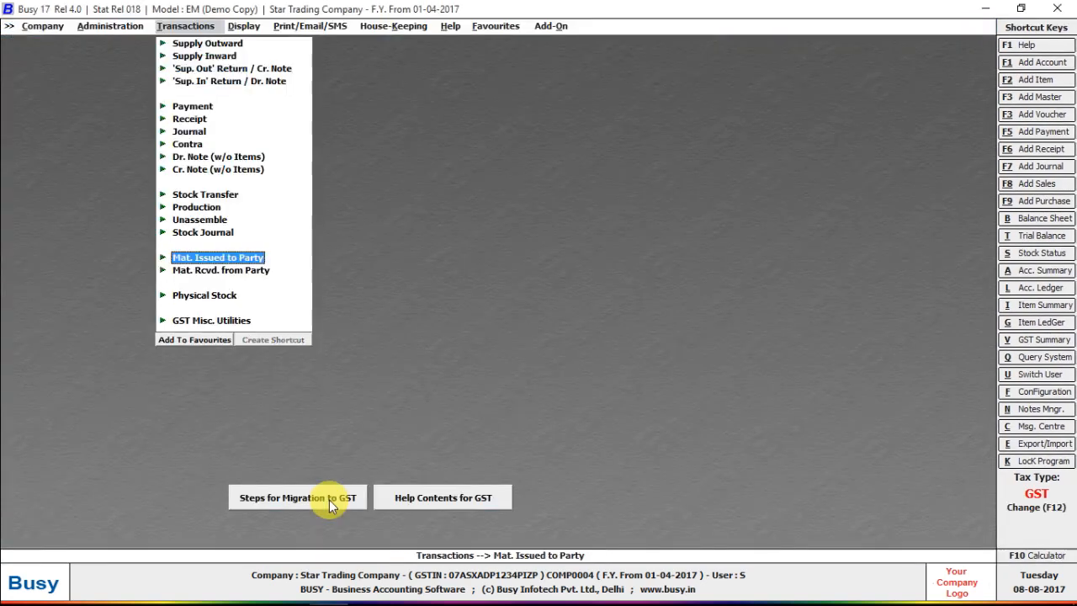
# Open the Registered Expense journal voucher dated 20-07-2017 for the JOB WORK account for modification.
pyautogui.press('Up')
pyautogui.press('Up')
pyautogui.press('Up')
pyautogui.press('Up')
pyautogui.press('Up')
pyautogui.press('Up')
pyautogui.press('Up')
pyautogui.press('Up')
pyautogui.press('Return')
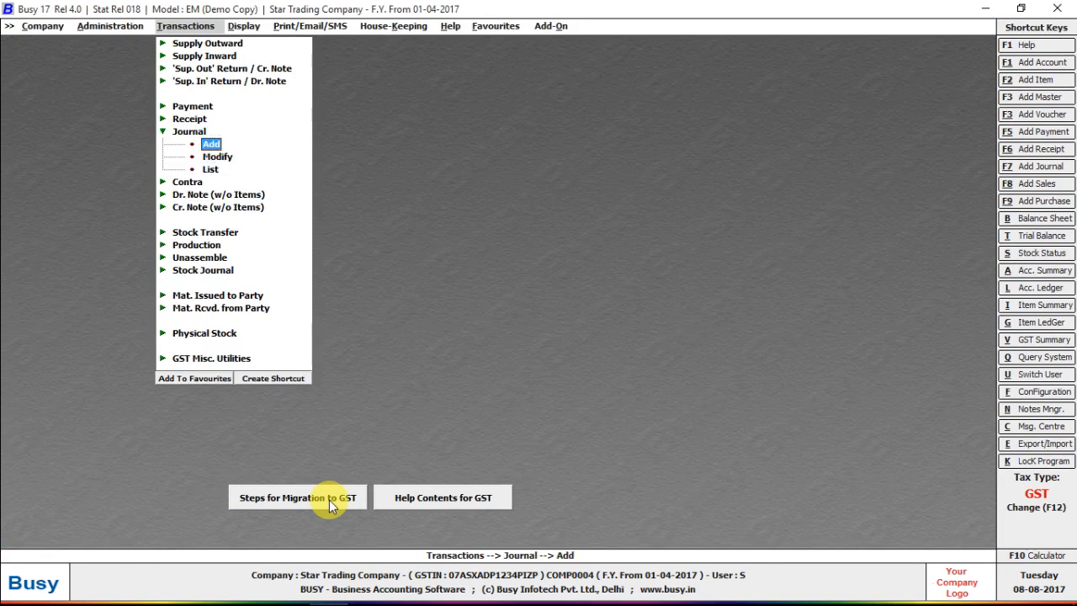
pyautogui.press('Down')
pyautogui.press('Return')
pyautogui.press('Return')
pyautogui.press('Return')
pyautogui.press('Return')
pyautogui.press('Return')
pyautogui.press('Return')
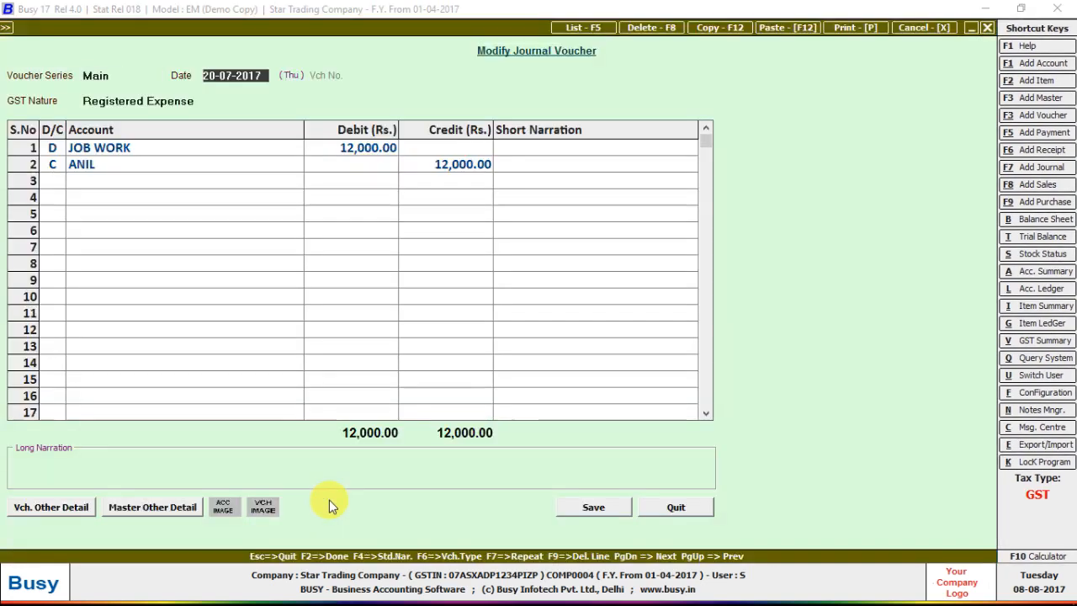
# Resave the job work journal voucher with its existing entries and leave journal modification.
pyautogui.press('F2')
pyautogui.press('F2')
pyautogui.press('Left')
pyautogui.press('Return')
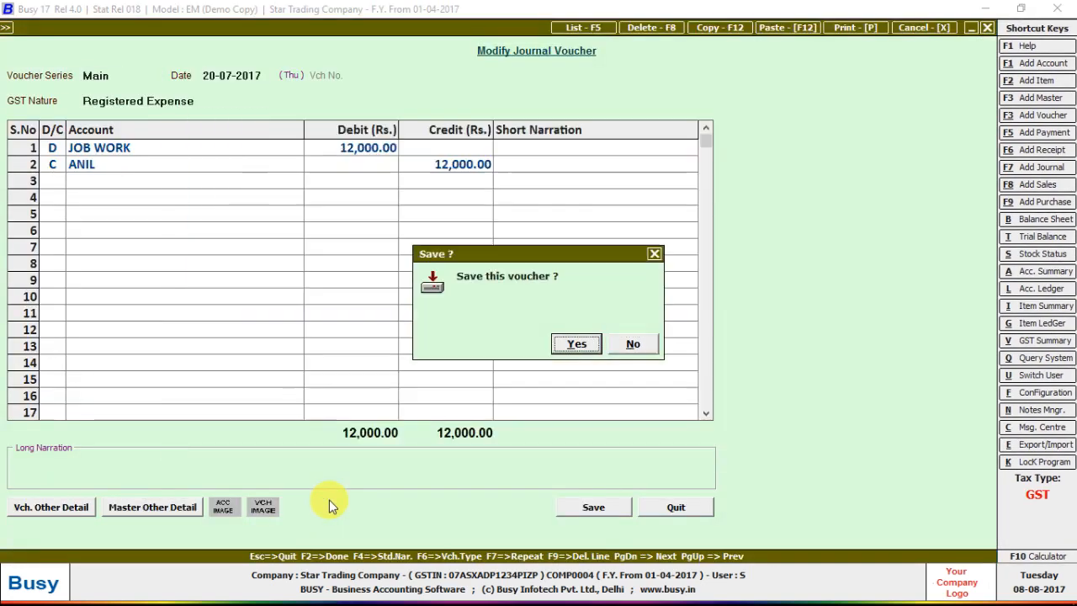
pyautogui.press('Return')
pyautogui.press('Escape')
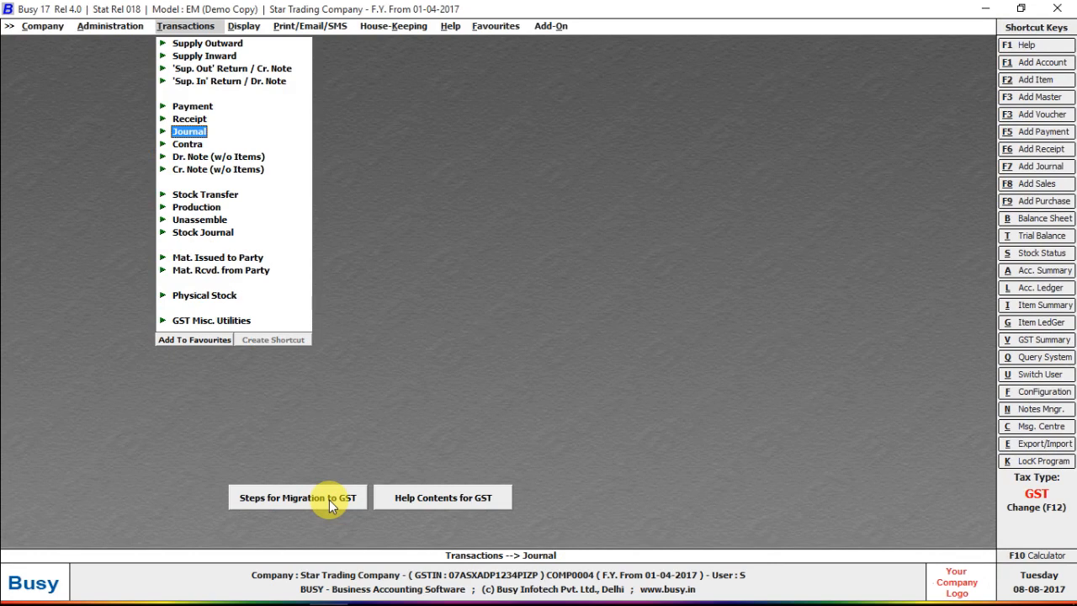
pyautogui.press('Up')
pyautogui.press('Up')
pyautogui.press('Up')
pyautogui.press('Up')
pyautogui.press('Up')
pyautogui.press('Up')
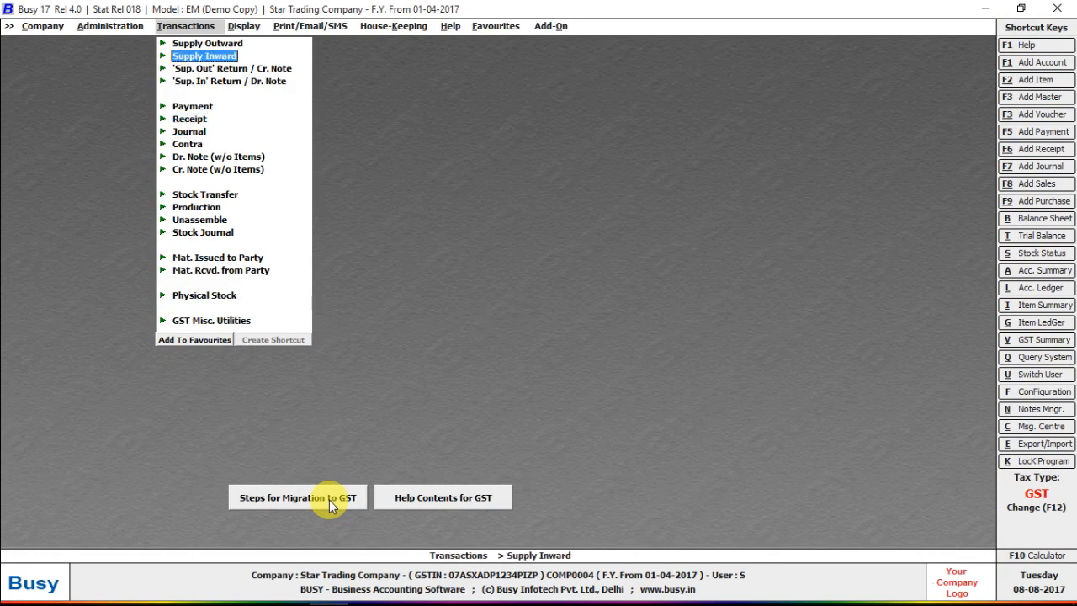
pyautogui.press('Return')
pyautogui.press('Left')
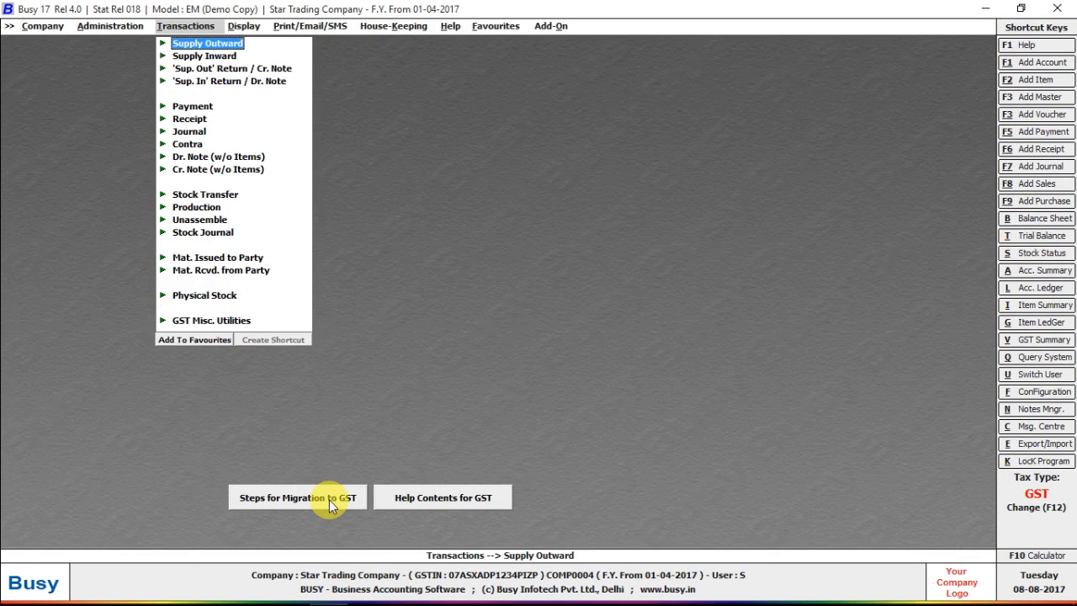
# Open the Form GSTR-3B report from the GST reports for July 2017.
pyautogui.press('Right')
pyautogui.press('Down')
pyautogui.press('Down')
pyautogui.press('Down')
pyautogui.press('Down')
pyautogui.press('Down')
pyautogui.press('Down')
pyautogui.press('Down')
pyautogui.press('Down')
pyautogui.press('Down')
pyautogui.press('Down')
pyautogui.press('Down')
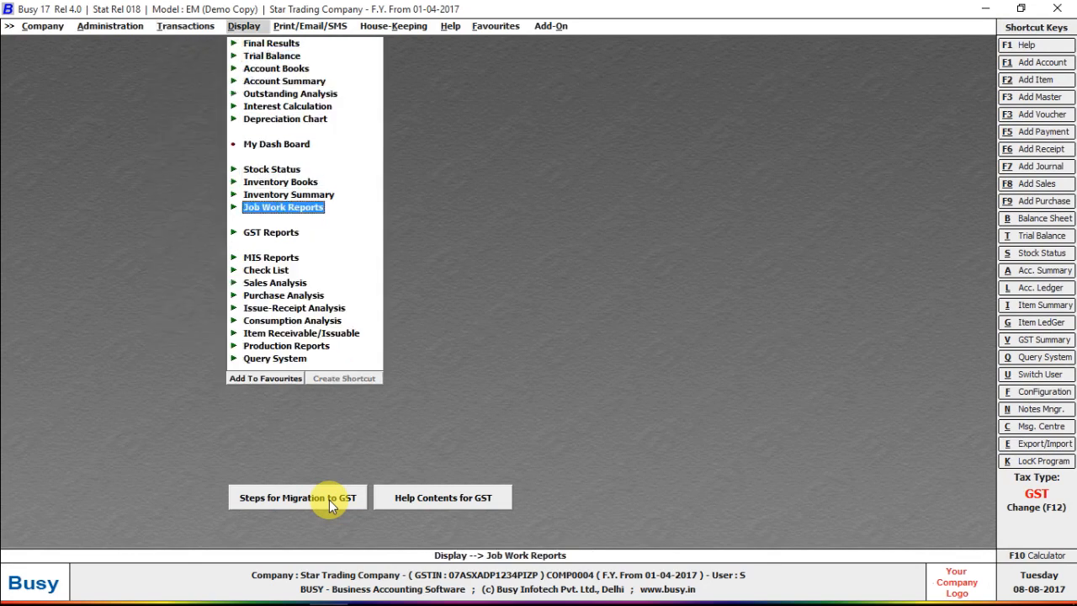
pyautogui.press('Down')
pyautogui.press('Return')
pyautogui.press('Down')
pyautogui.press('Down')
pyautogui.press('Down')
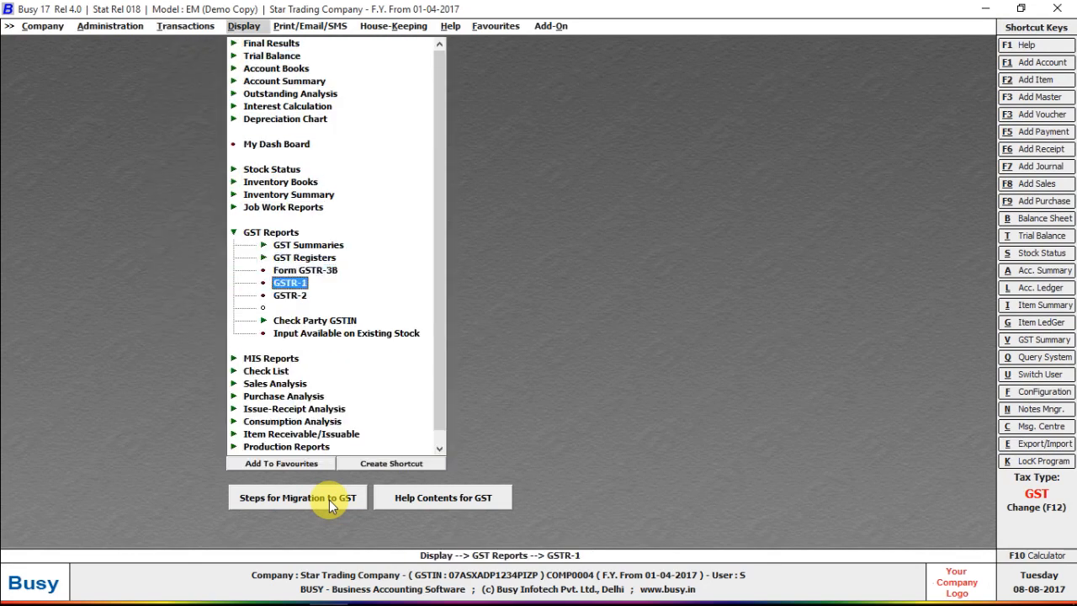
pyautogui.press('Up')
pyautogui.press('Up')
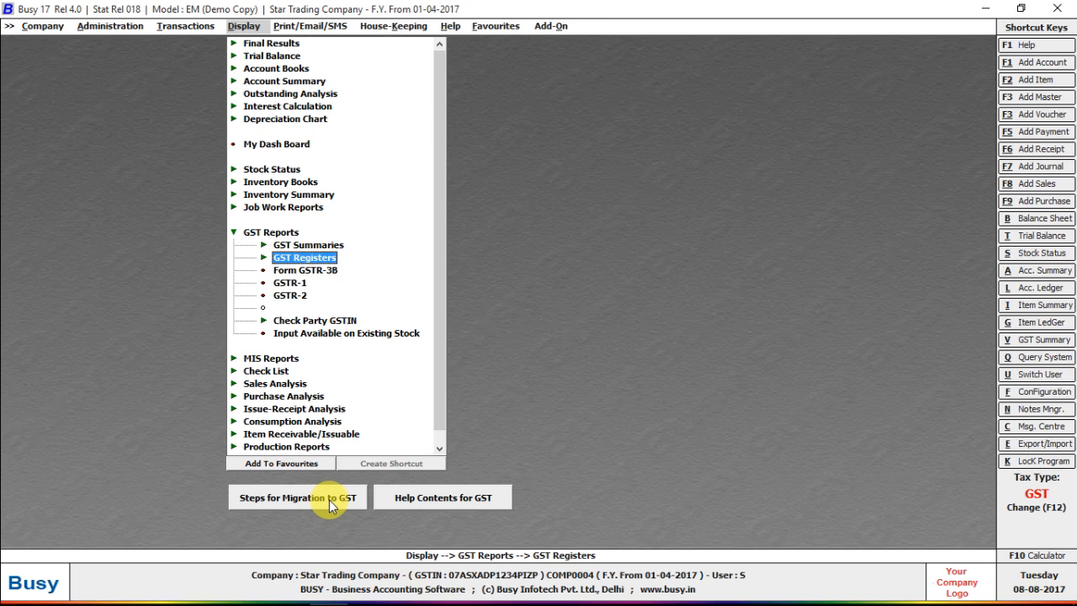
pyautogui.press('Down')
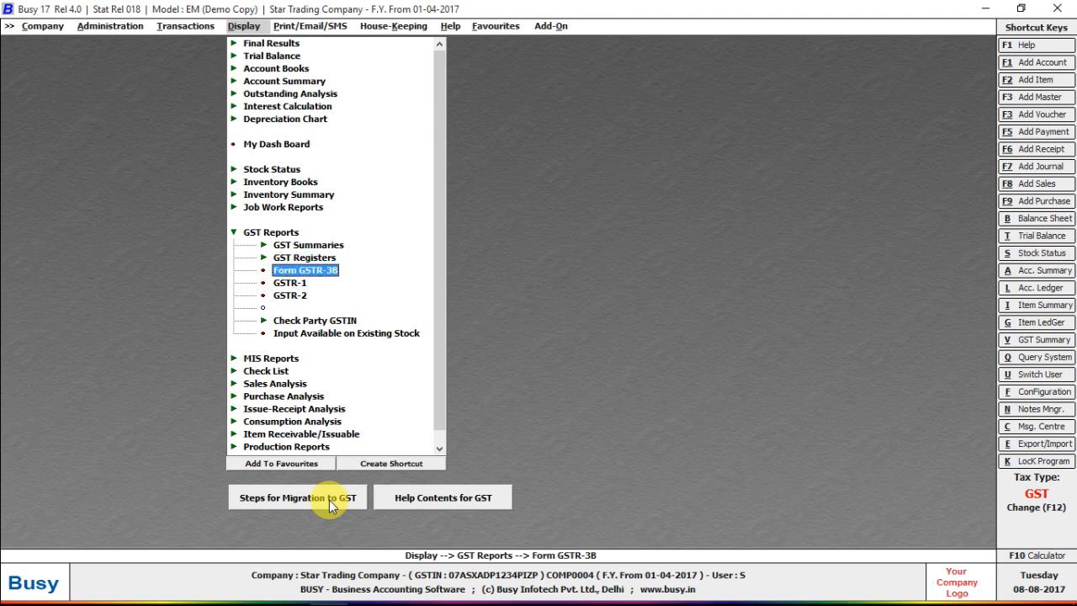
pyautogui.press('Return')
pyautogui.press('Return')
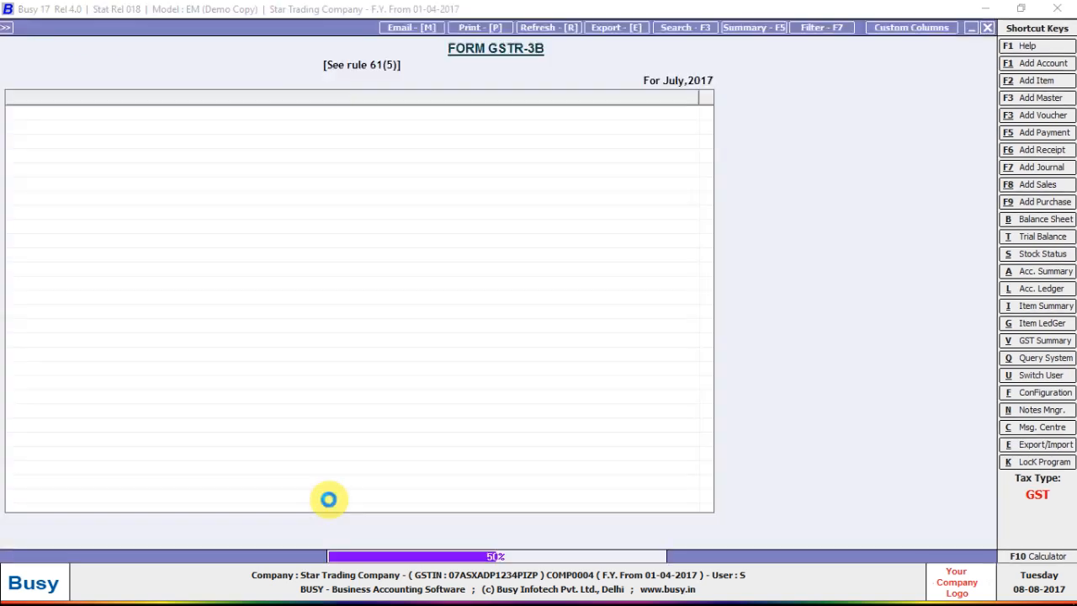
# Examine the outward and reverse-charge inward supply rows in section 3.1 of Form GSTR-3B, and close the report.
pyautogui.press('Down')
pyautogui.press('Down')
pyautogui.press('Down')
pyautogui.press('Down')
pyautogui.press('Down')
pyautogui.press('Down')
pyautogui.press('Down')
pyautogui.press('Down')
pyautogui.press('Down')
pyautogui.press('Down')
pyautogui.press('Down')
pyautogui.press('Down')
pyautogui.press('Down')
pyautogui.press('Down')
pyautogui.press('Down')
pyautogui.press('Down')
pyautogui.press('Down')
pyautogui.press('Down')
pyautogui.press('Down')
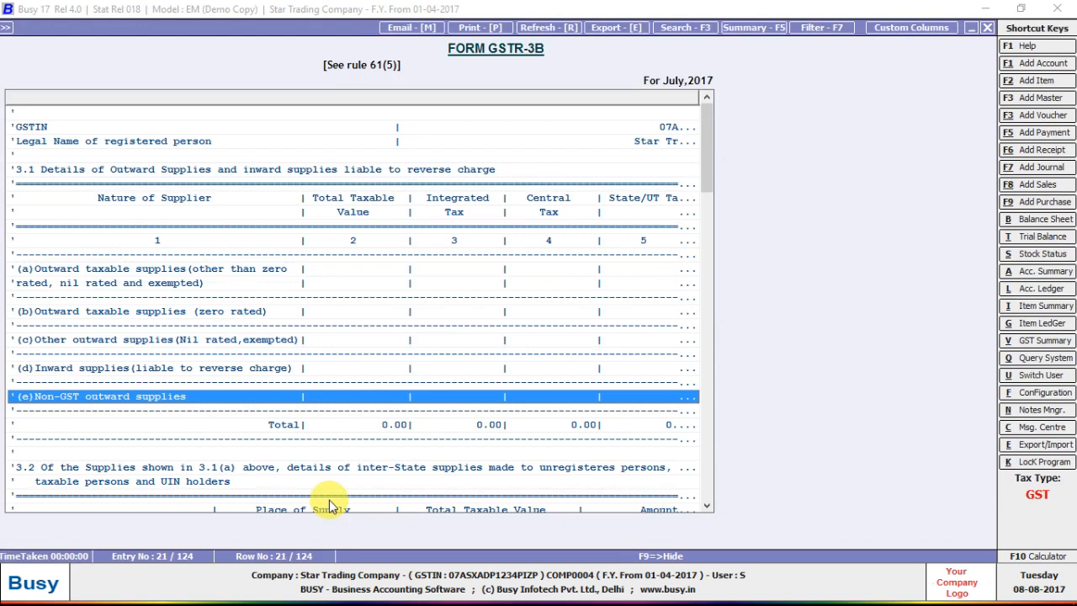
pyautogui.press('Escape')
pyautogui.press('Escape')
pyautogui.press('Escape')
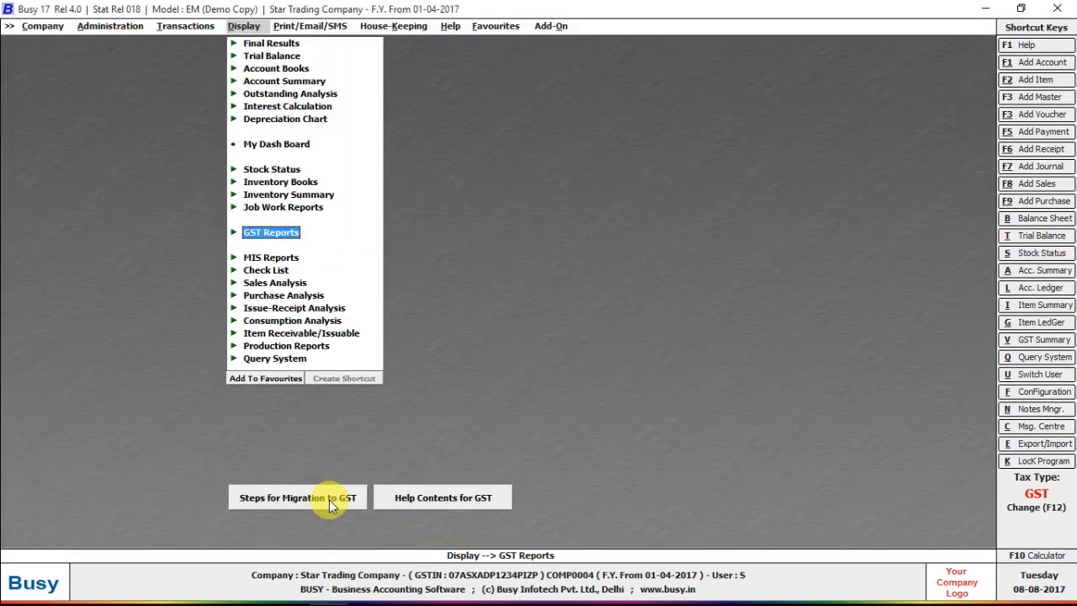
pyautogui.press('super+d')
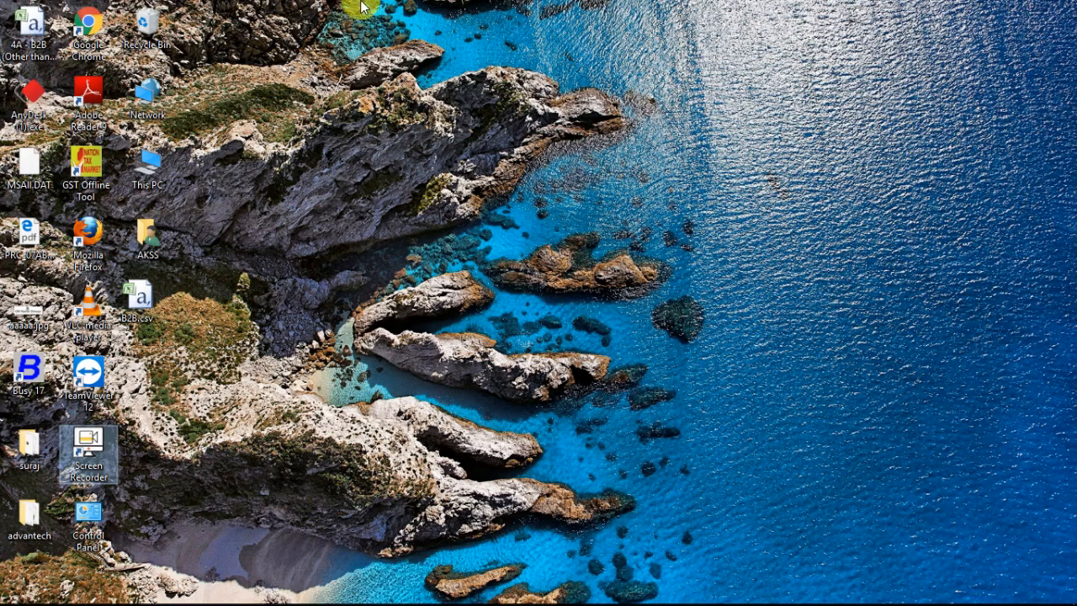
pyautogui.rightClick(693, 4)
pyautogui.click(716, 48)
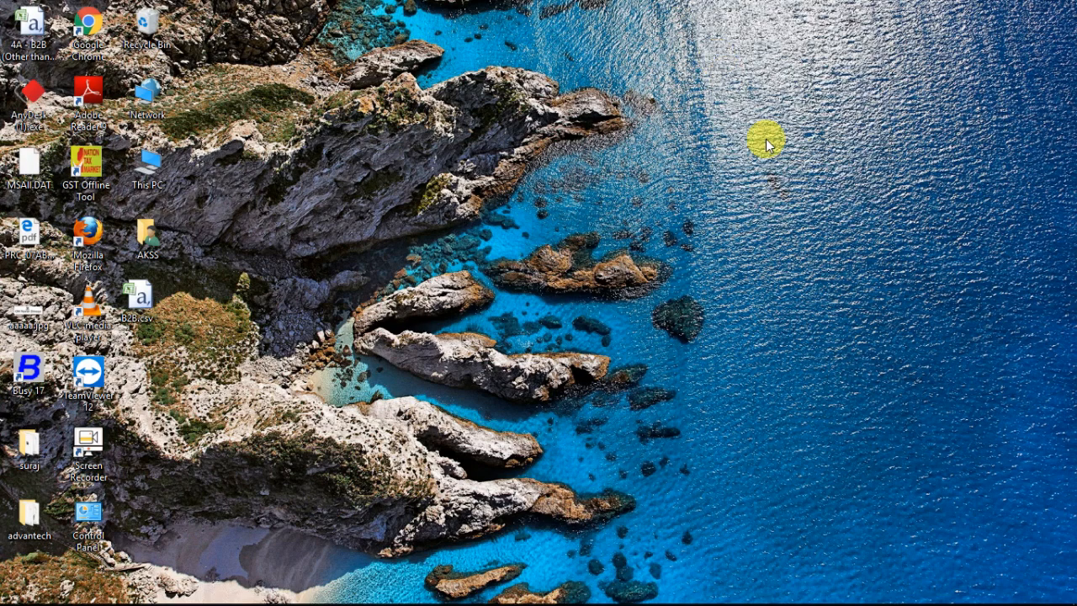